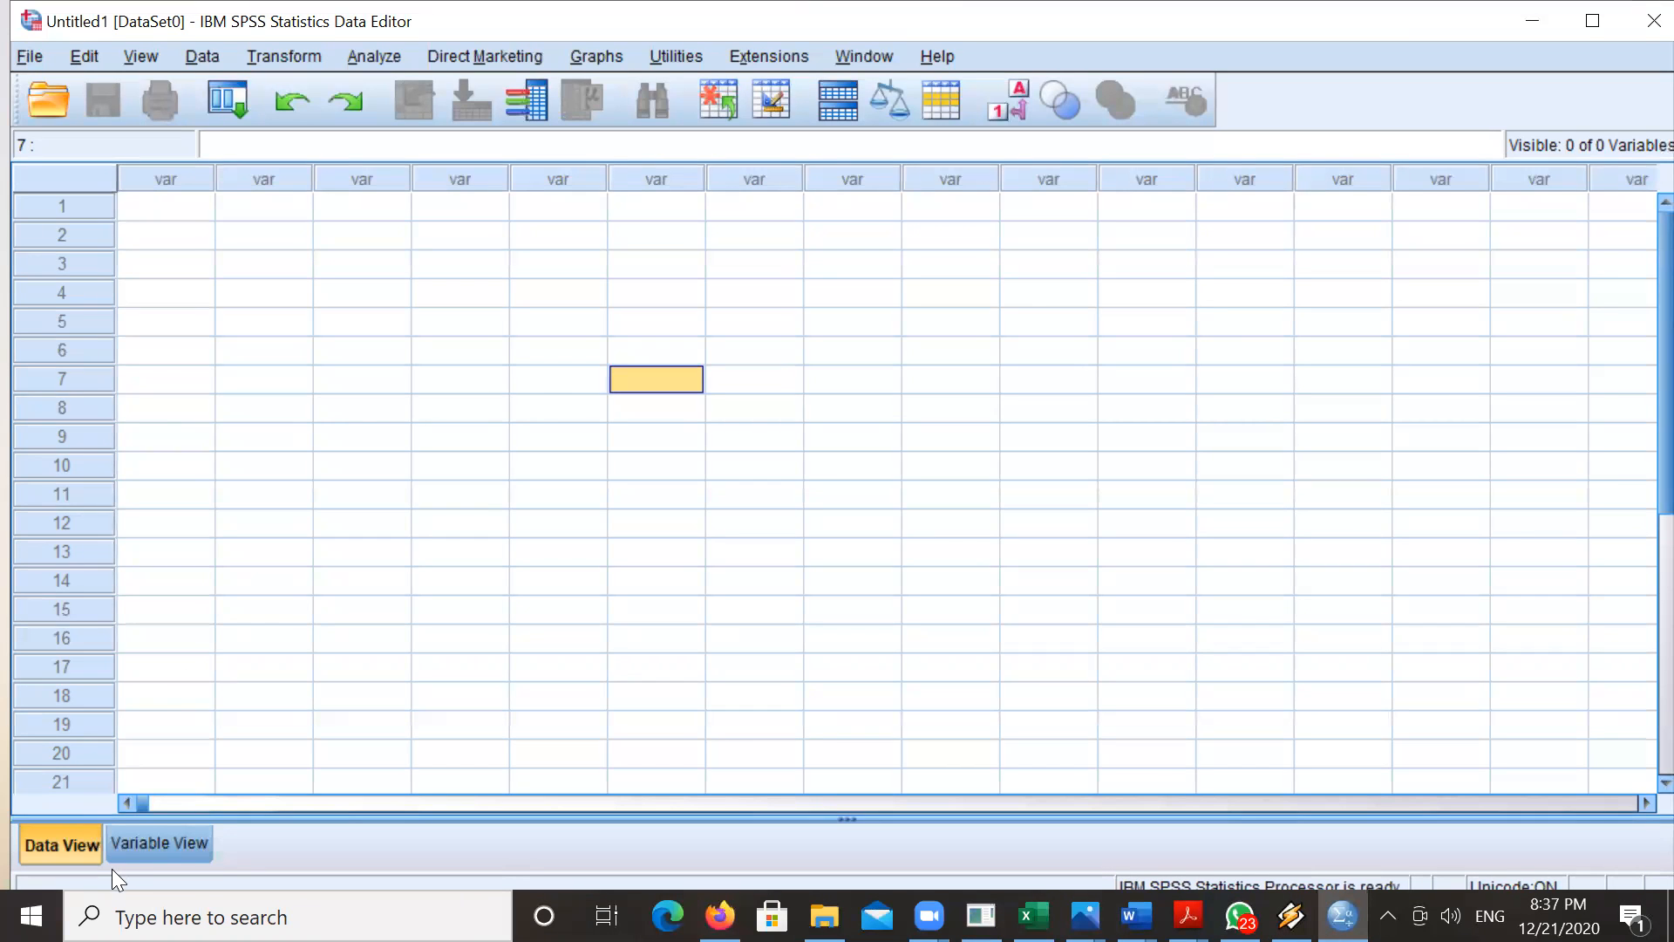
- Look at the blank dataset's variable definitions and return to the data grid
click(148, 842)
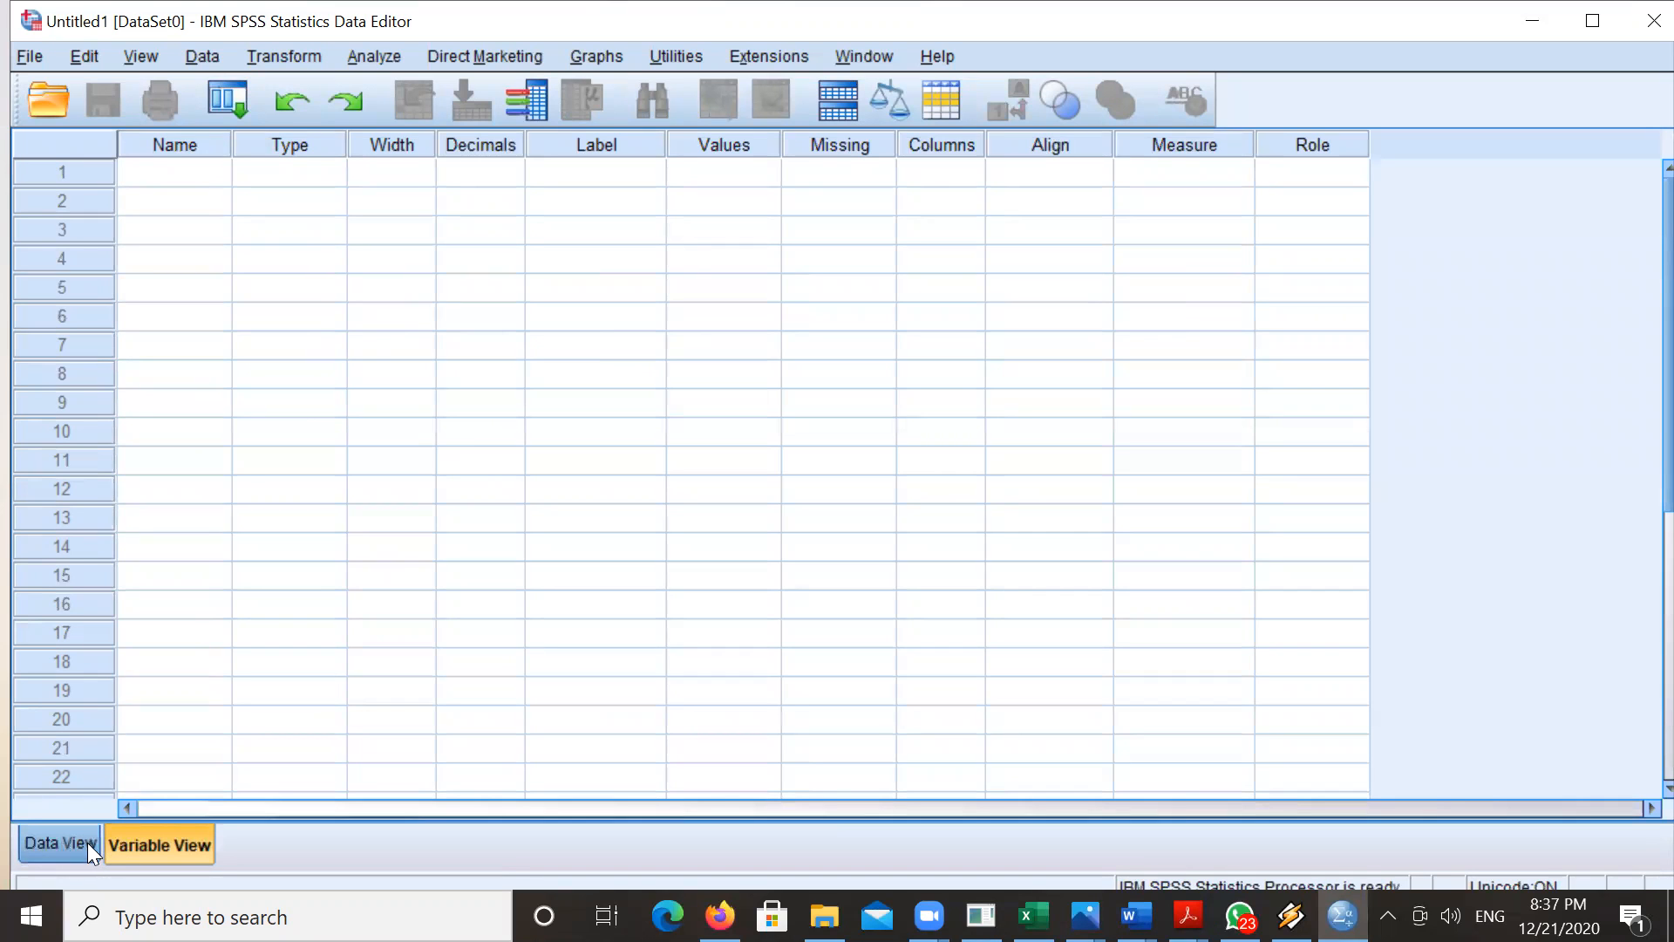
click(184, 181)
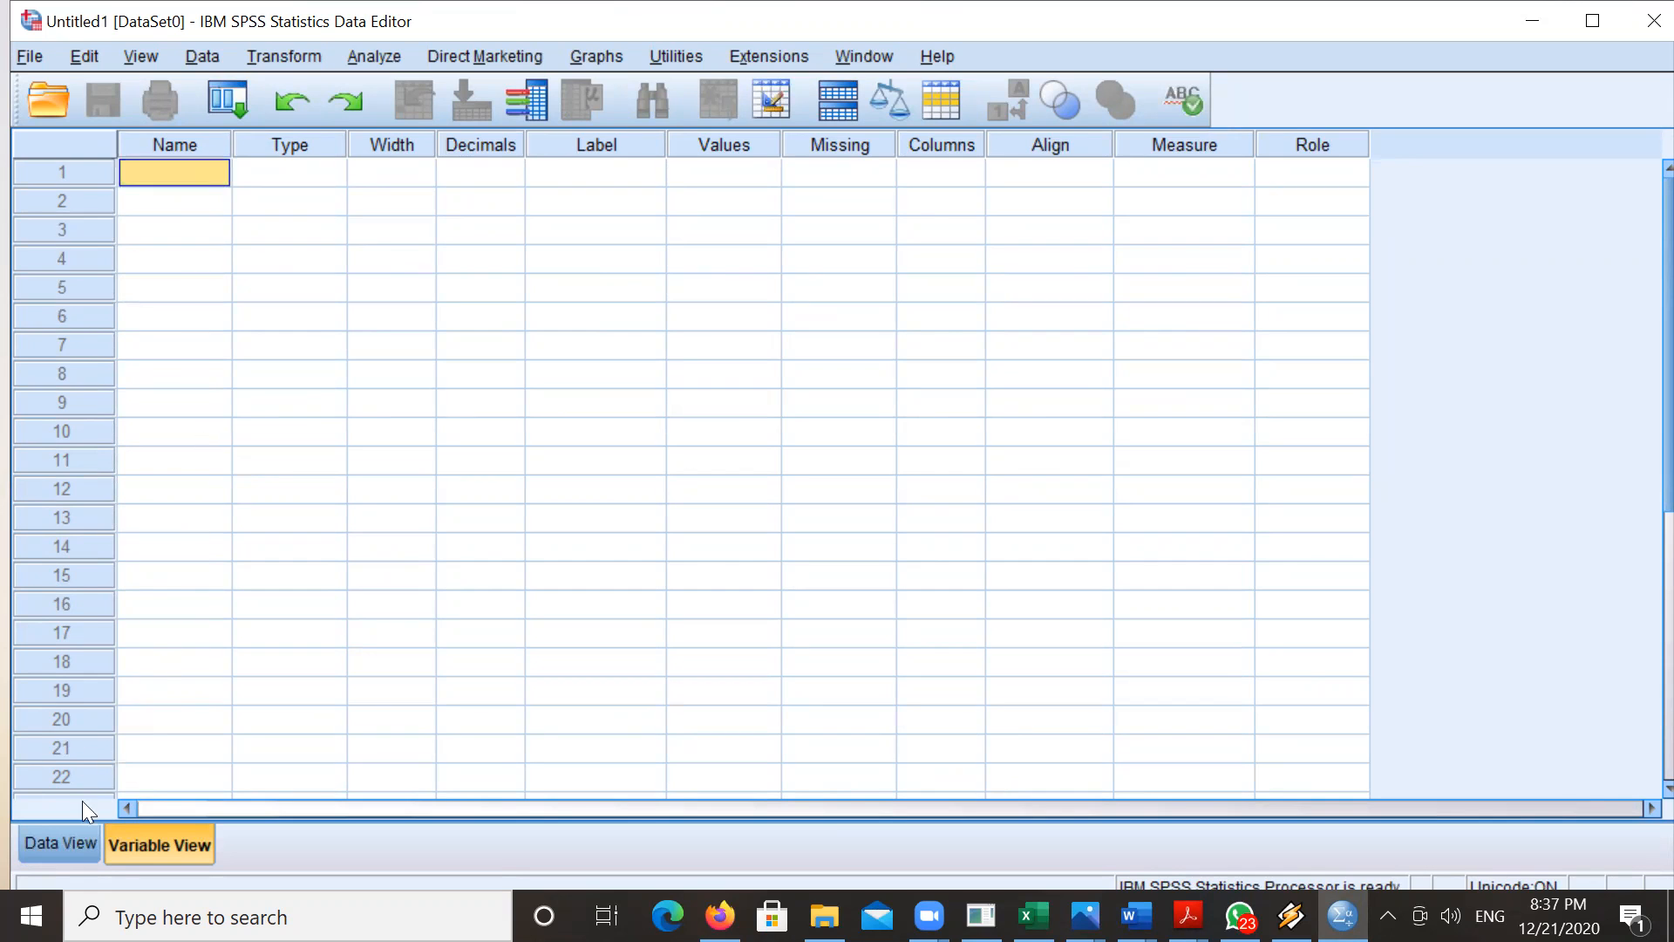
click(70, 845)
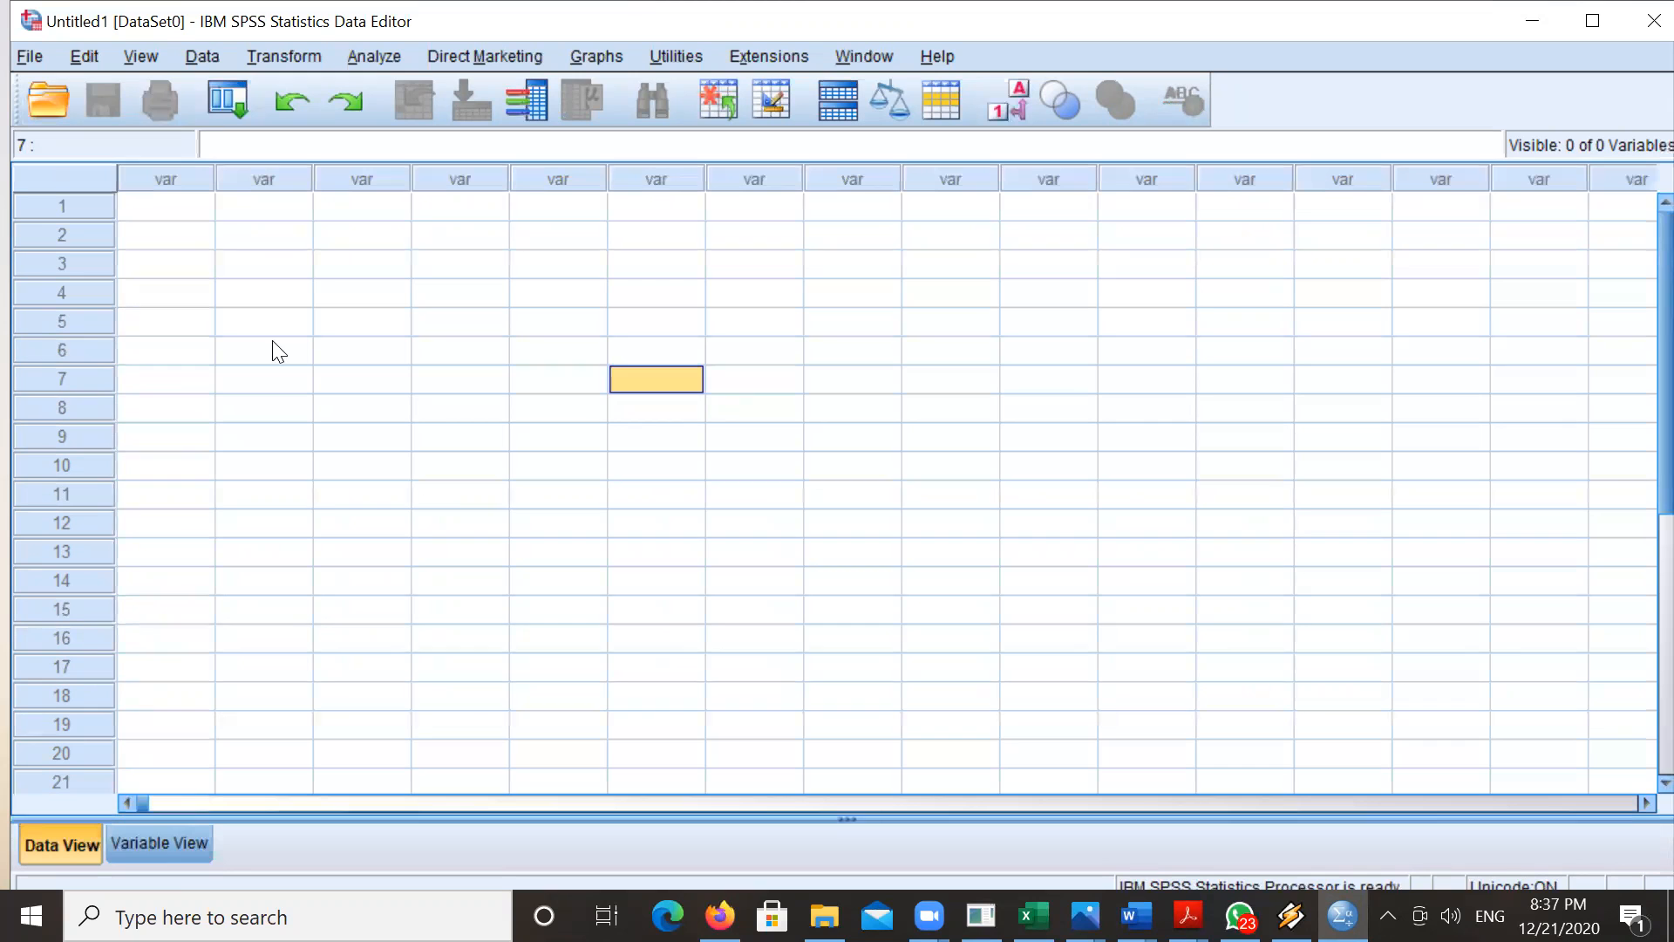
- Begin opening a data file and set the file type to Excel (*.xls, *.xlsx, *.xlsm)
click(37, 60)
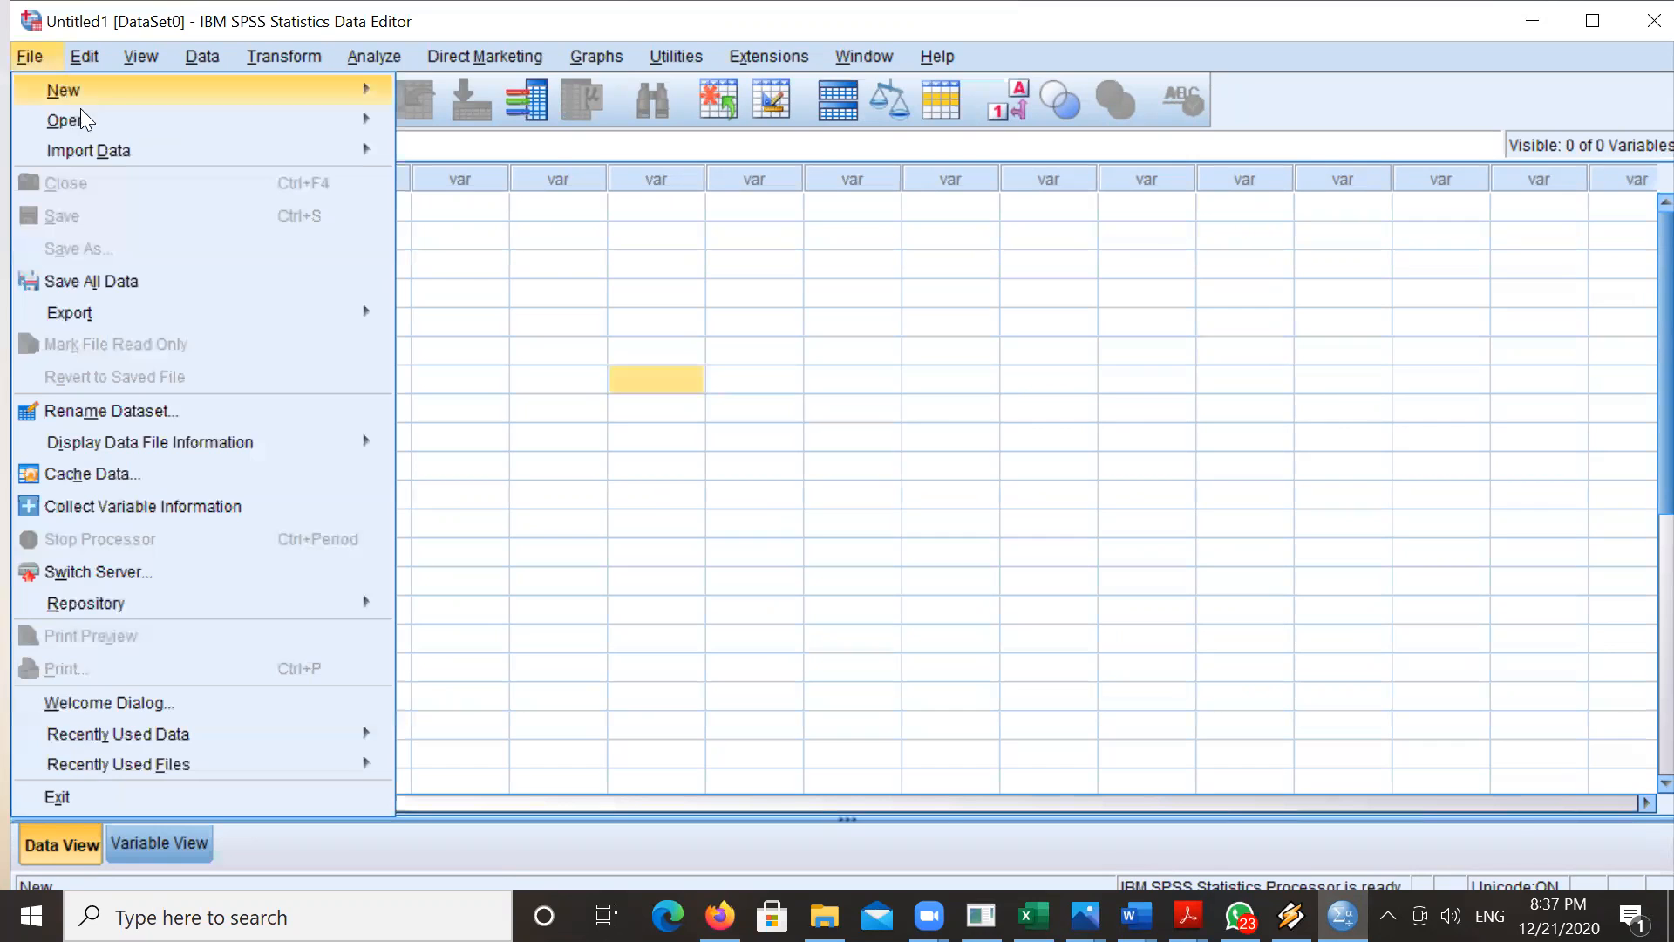
mouse_move(94, 127)
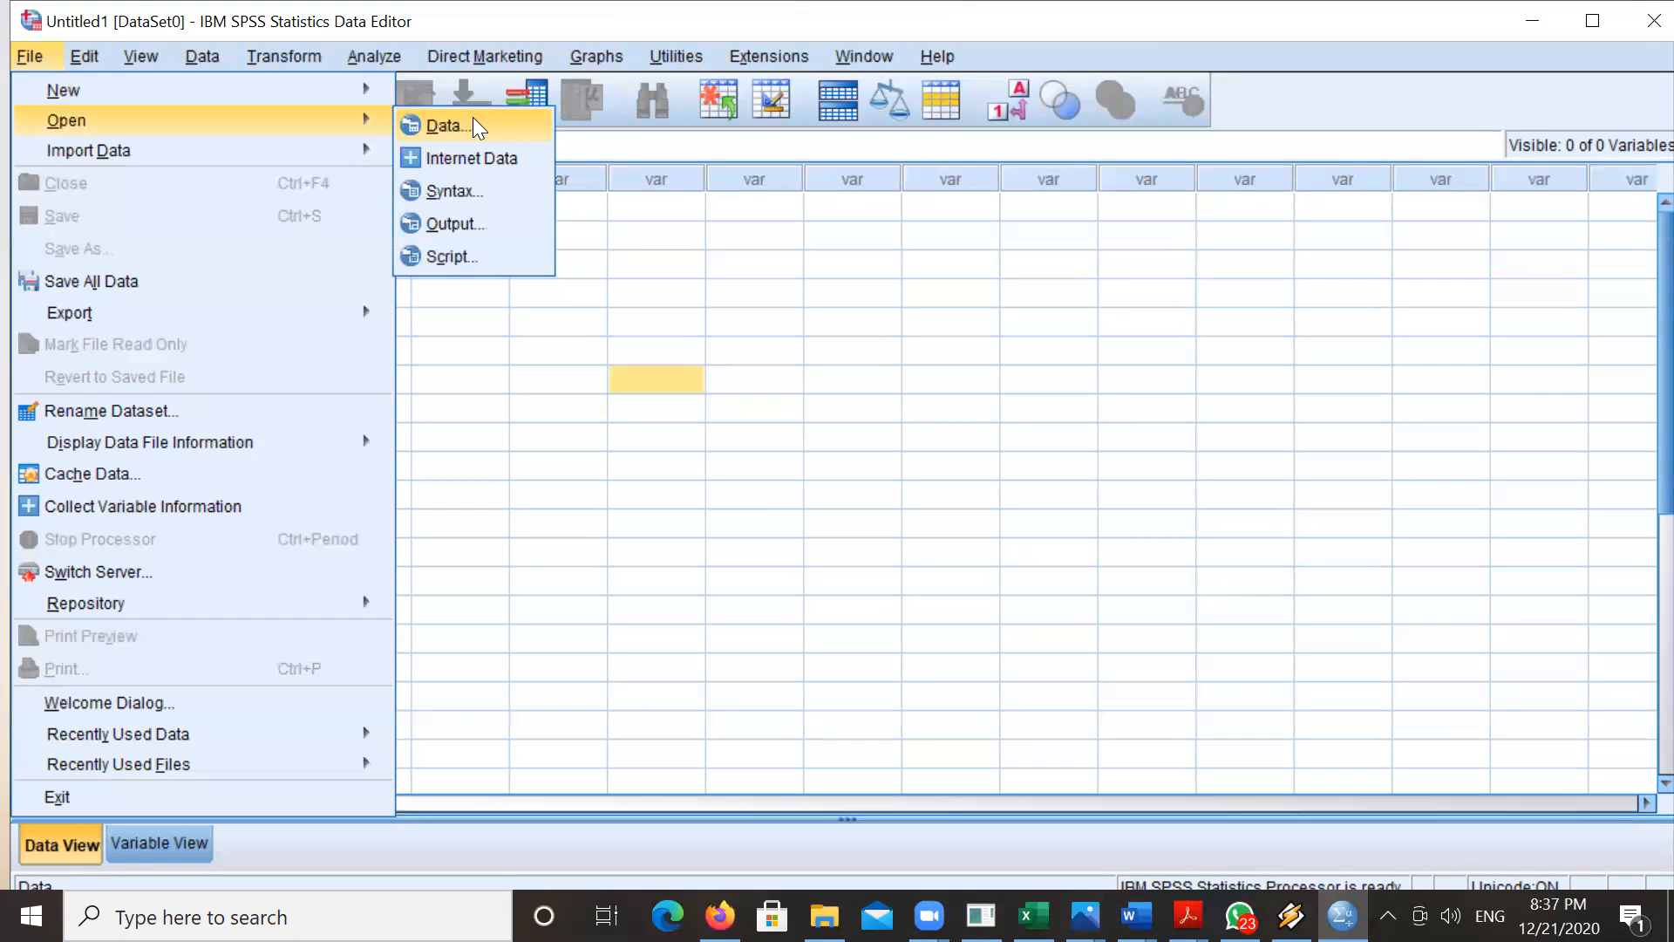
click(446, 125)
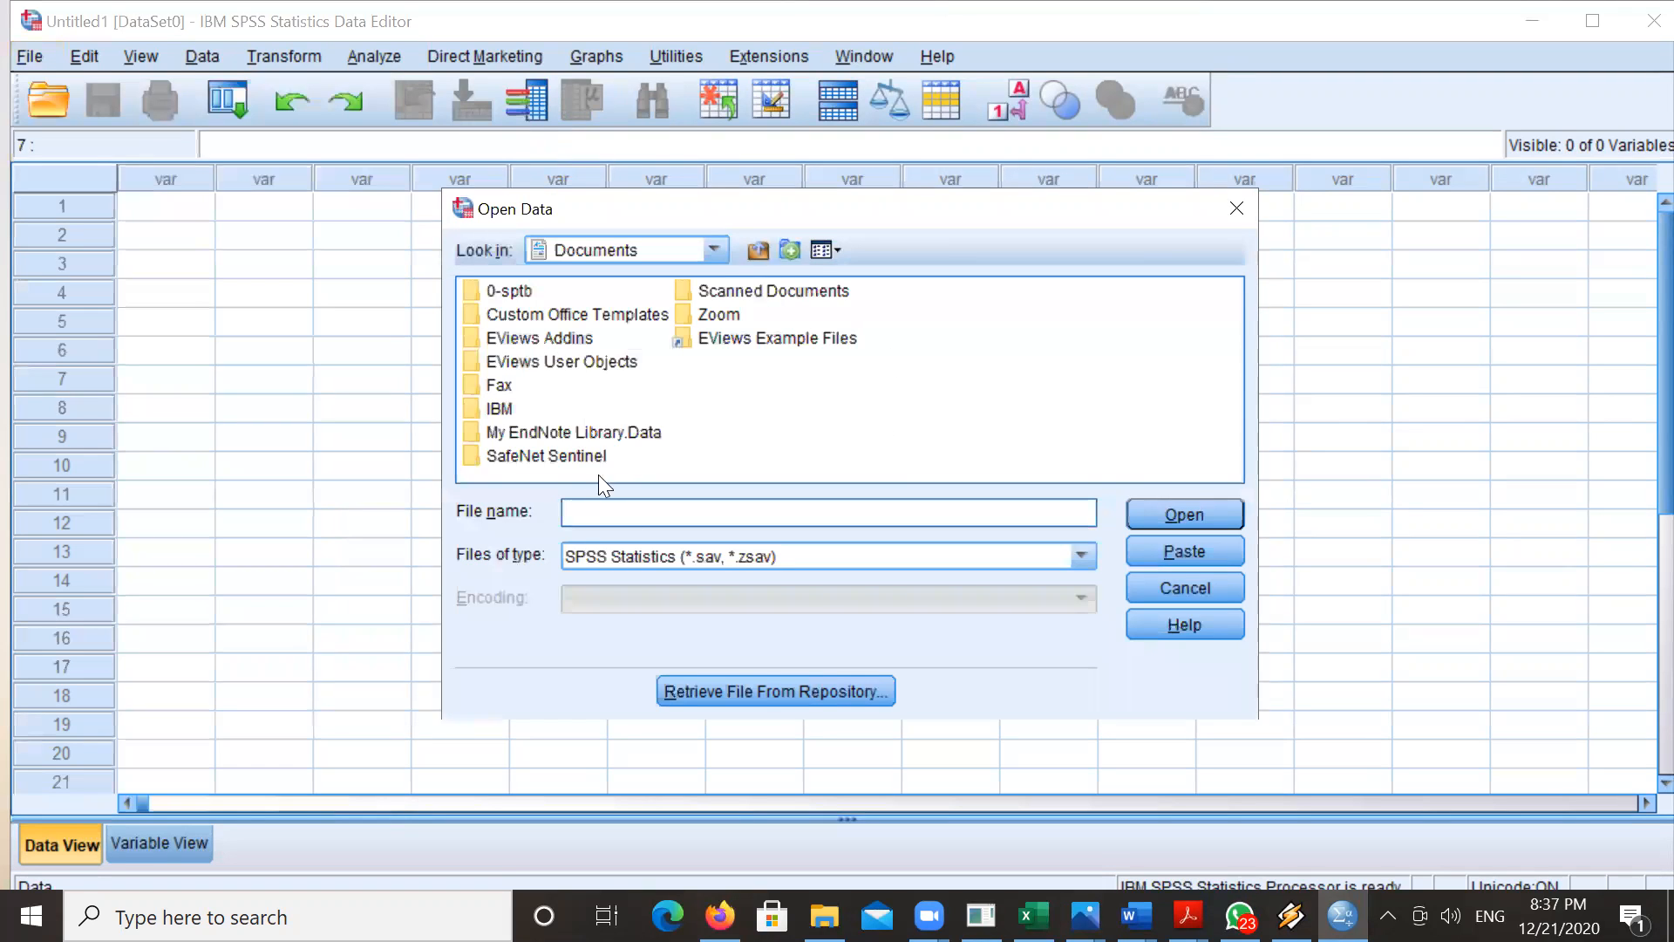
click(666, 556)
click(689, 629)
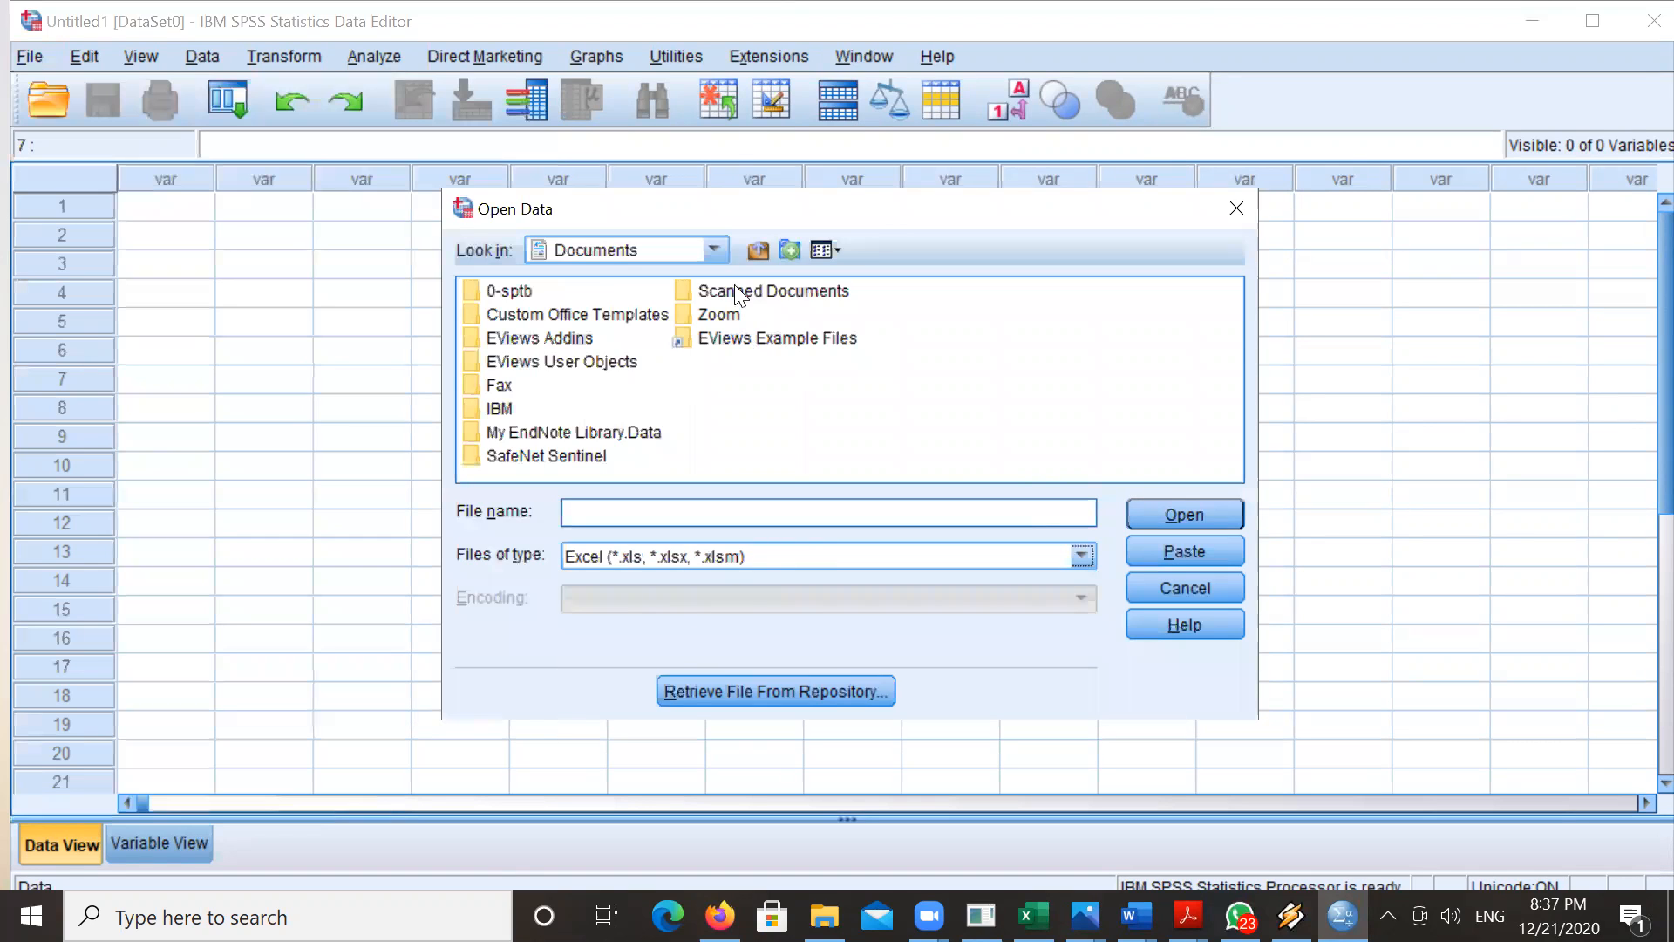
click(716, 250)
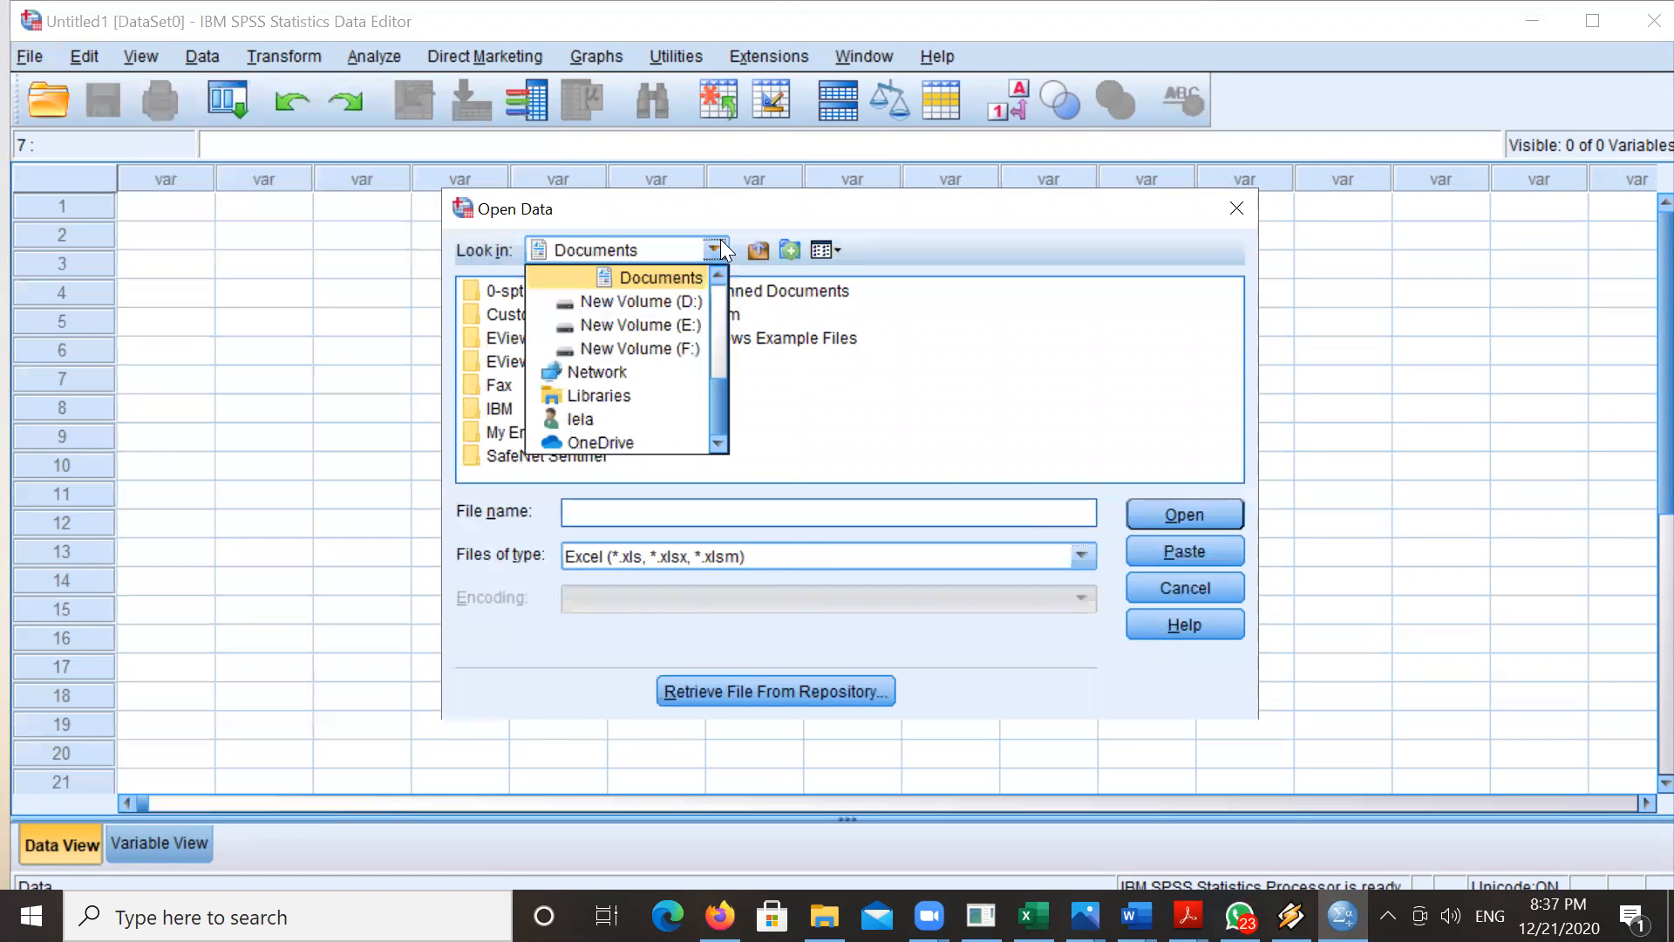
click(673, 301)
double_click(676, 311)
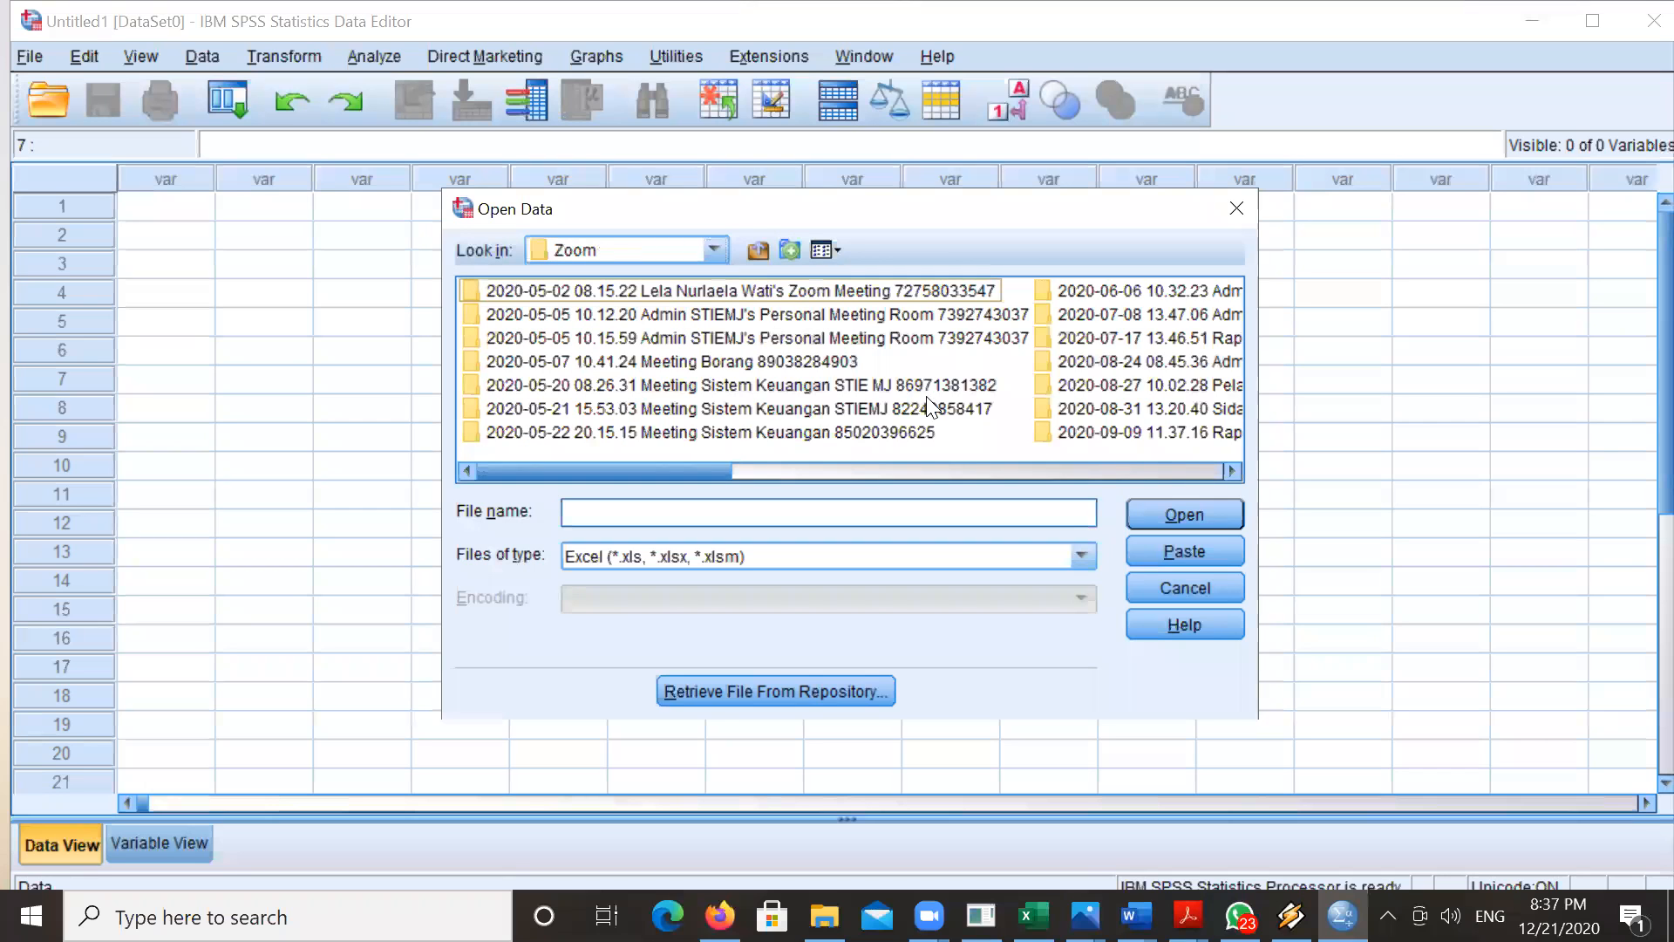
click(1075, 469)
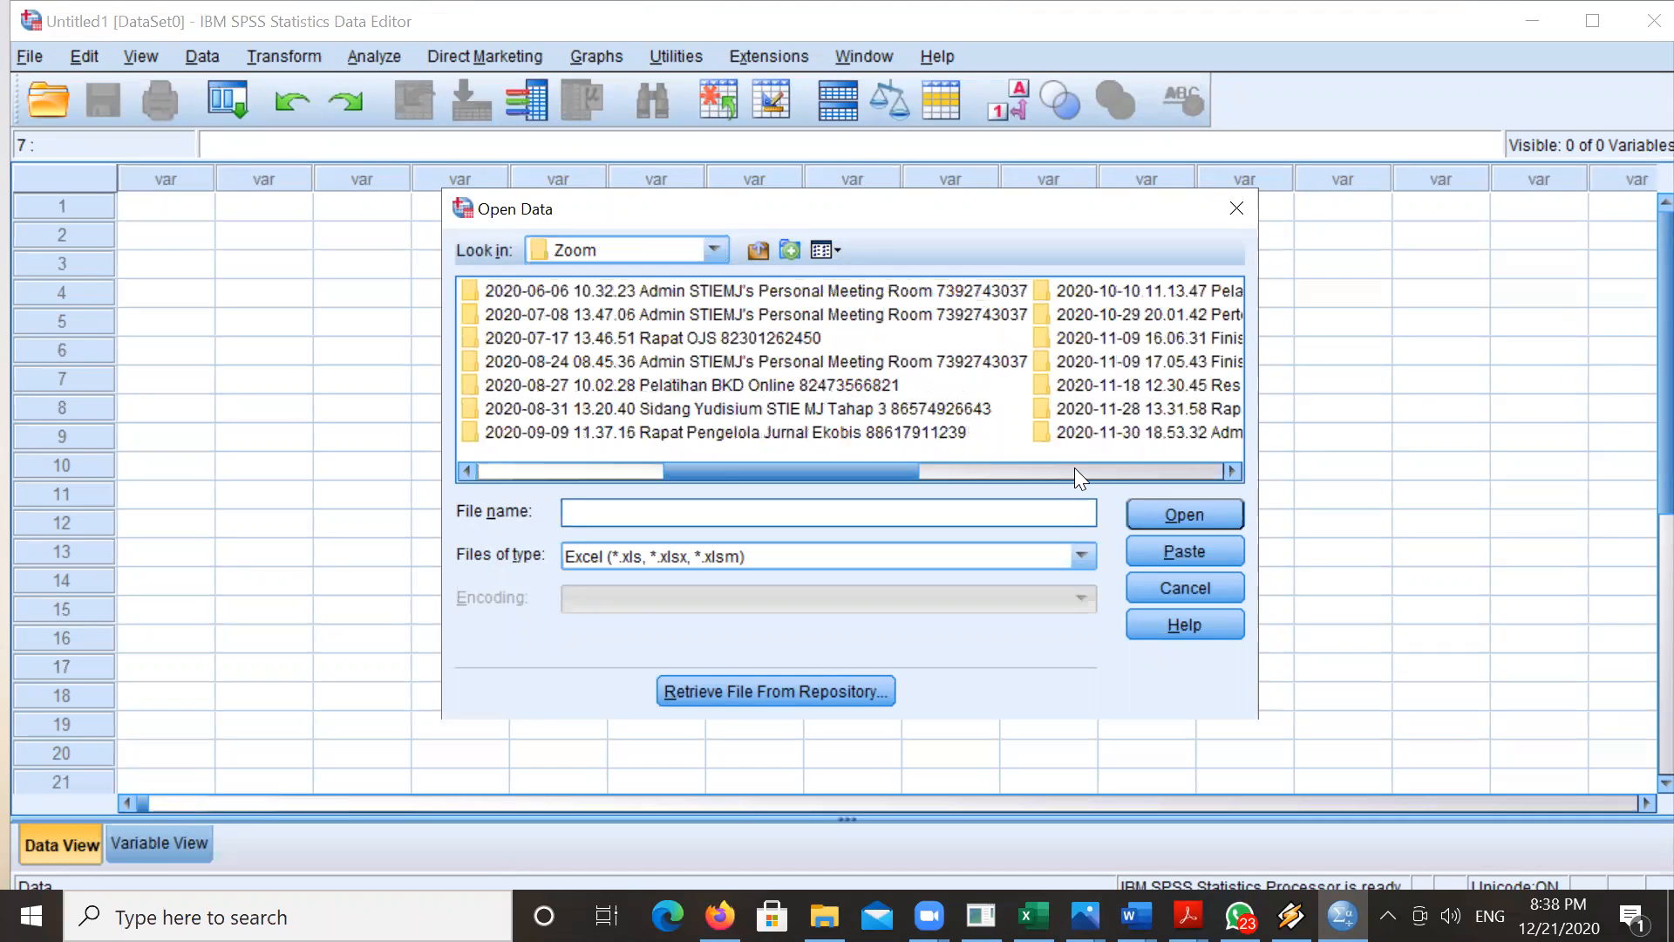
- Open Regresi-Data Primer.xlsx from the Buku Metlit-2511\Lampiran folder on New Volume (D:)
click(714, 249)
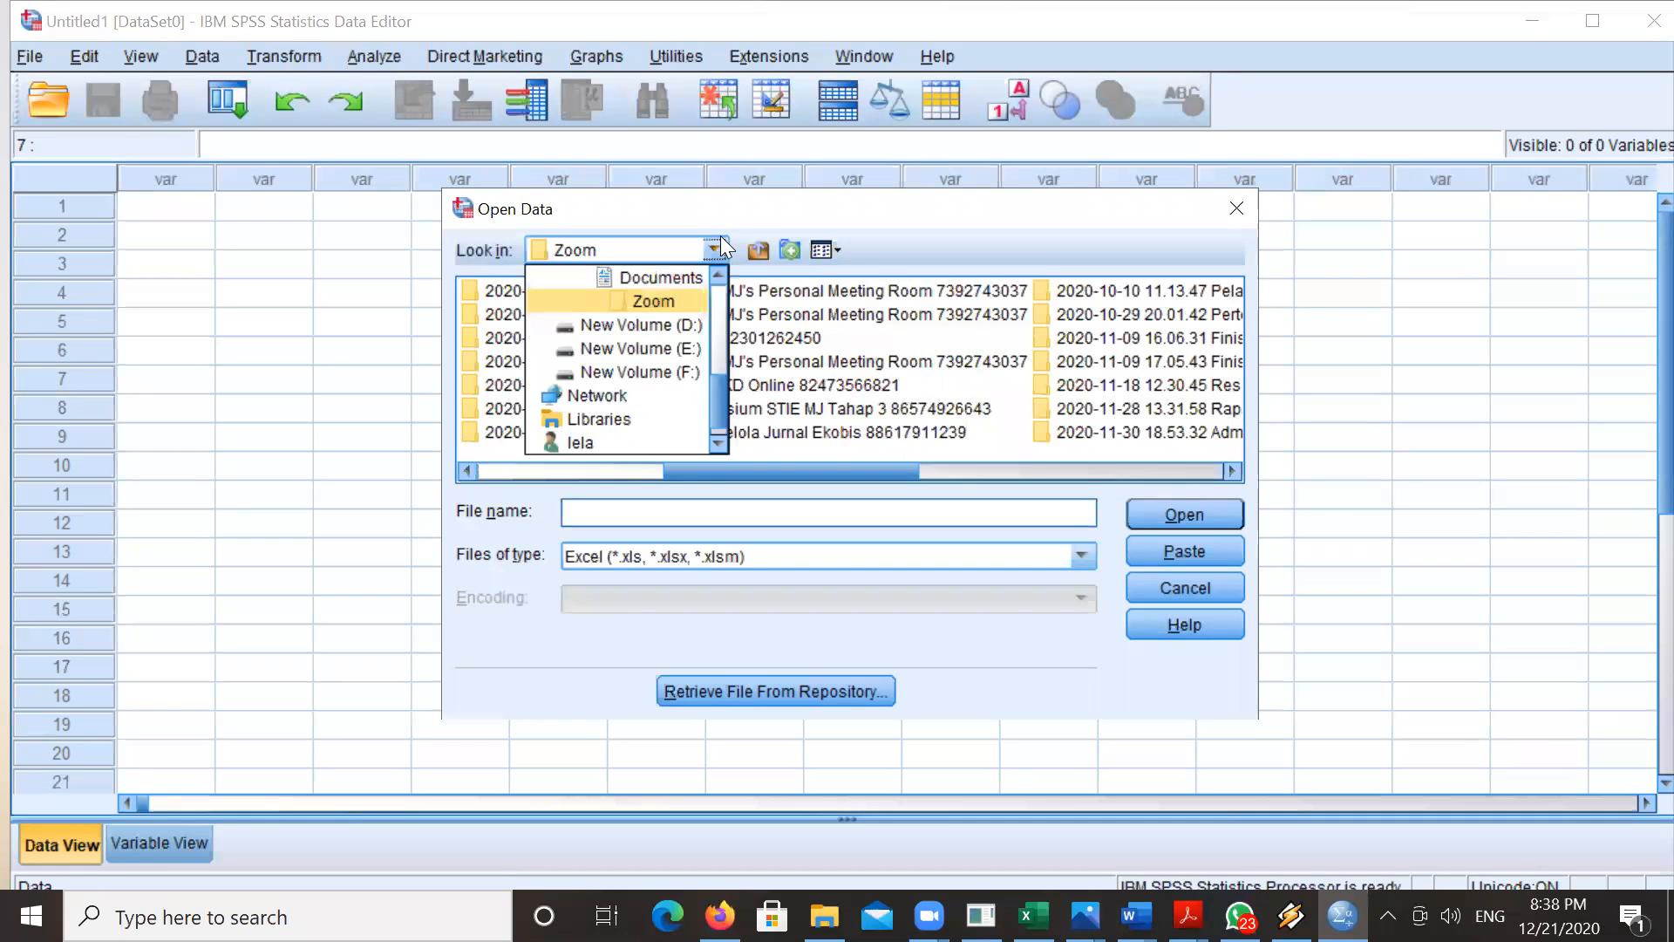
click(691, 322)
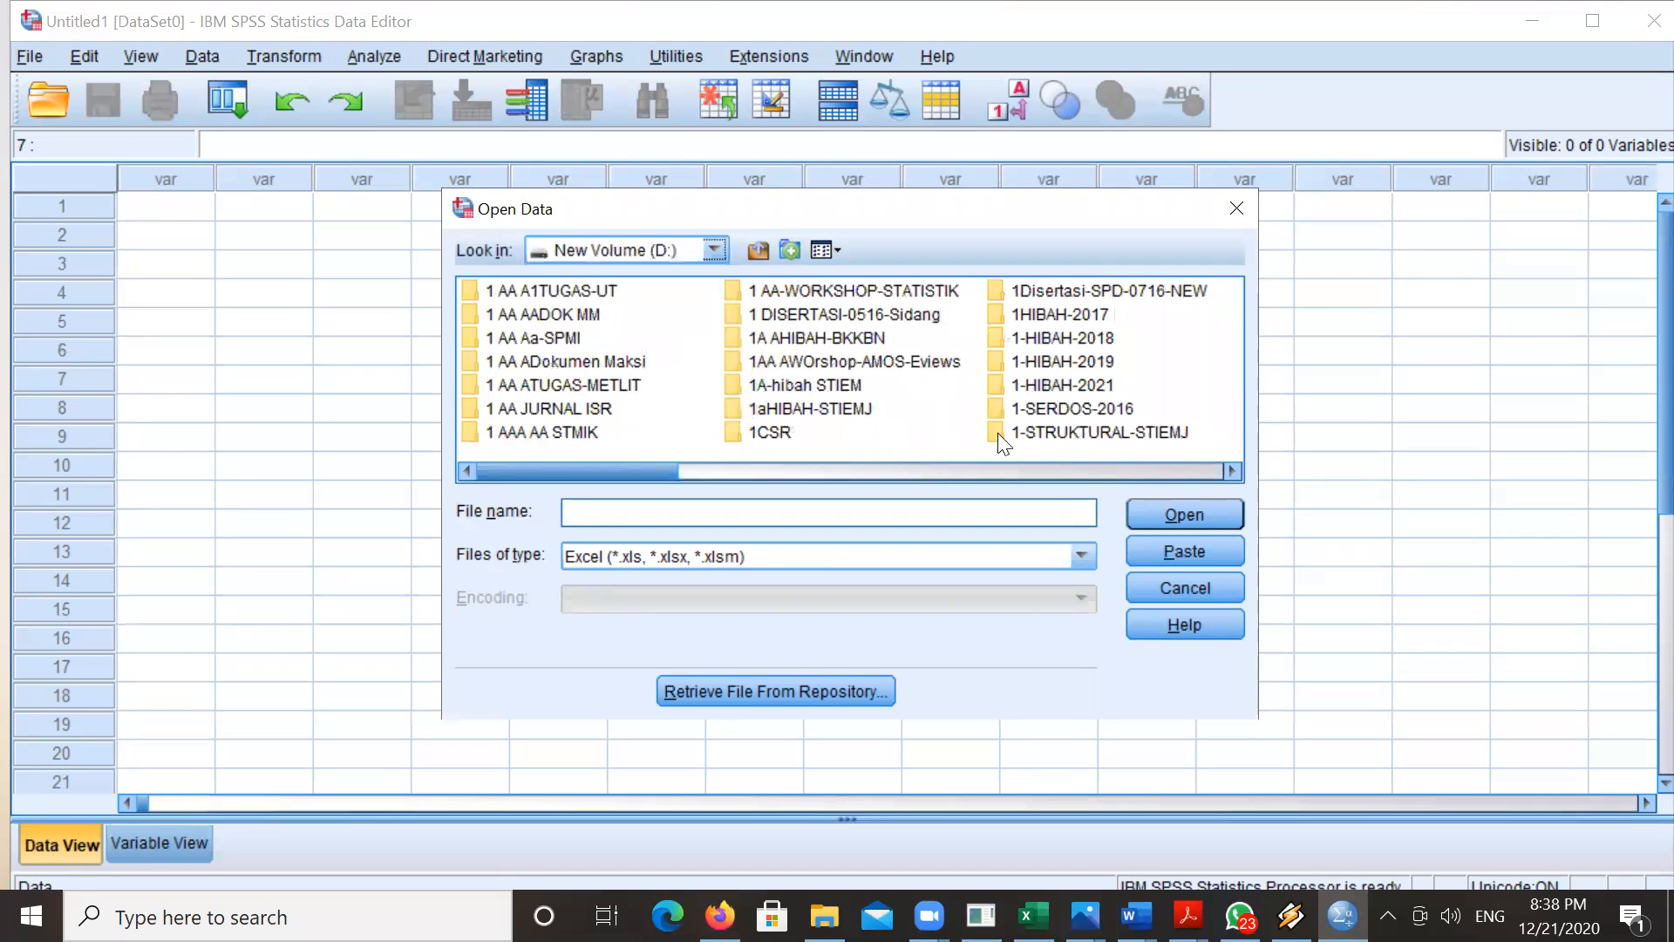
click(1121, 470)
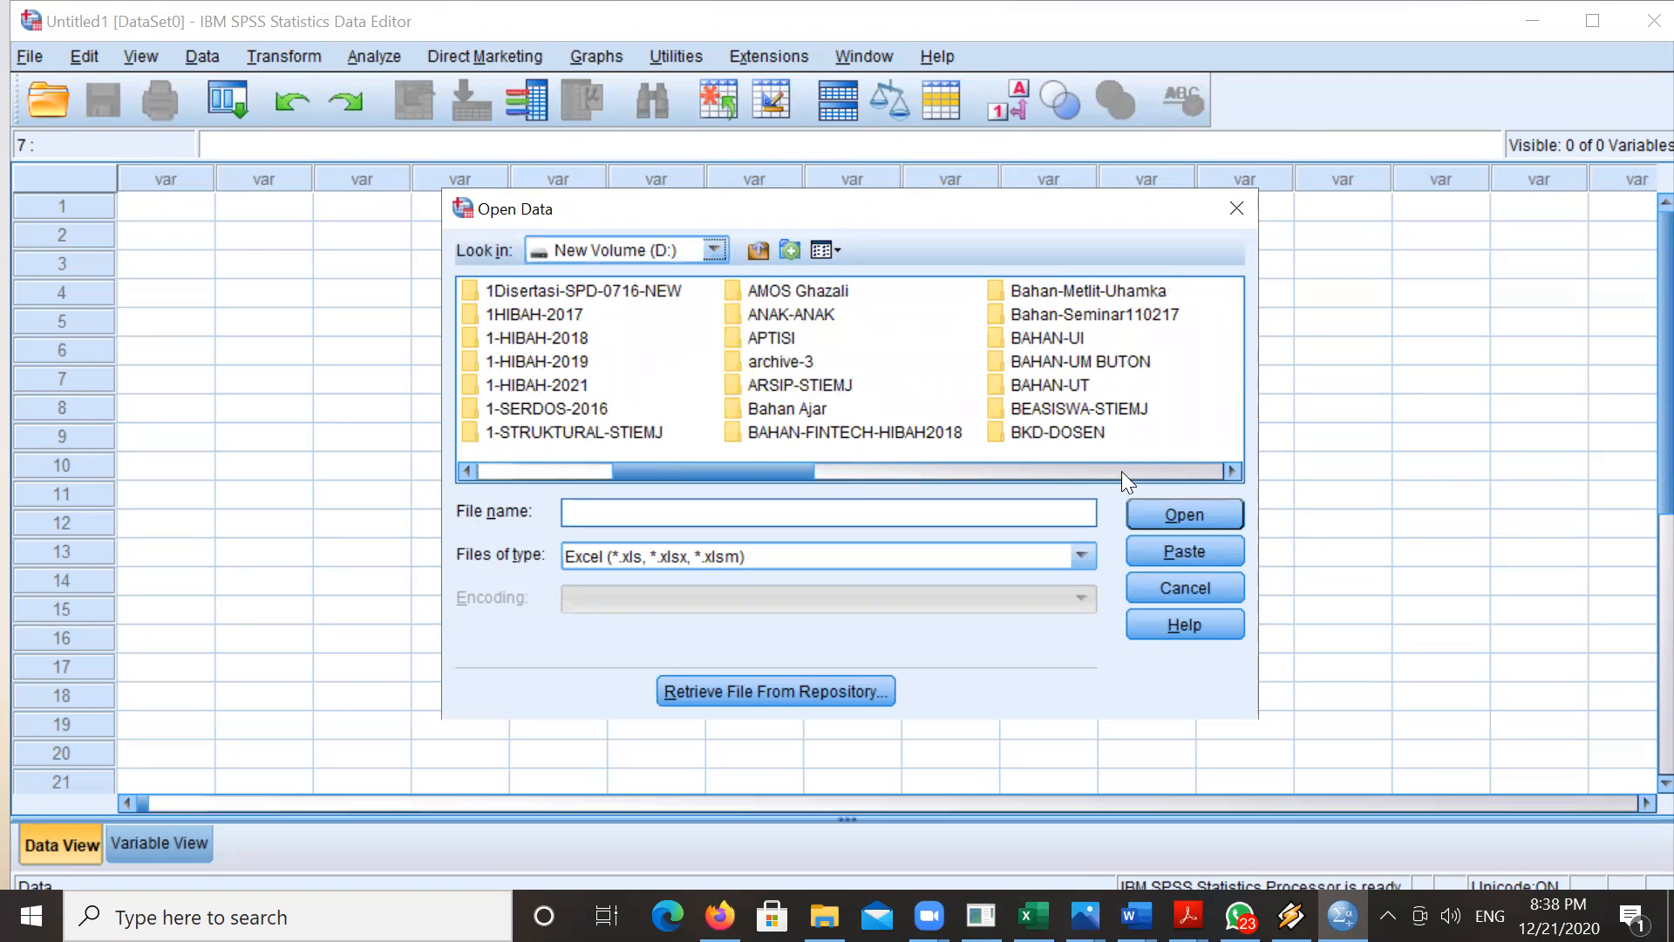
click(1121, 470)
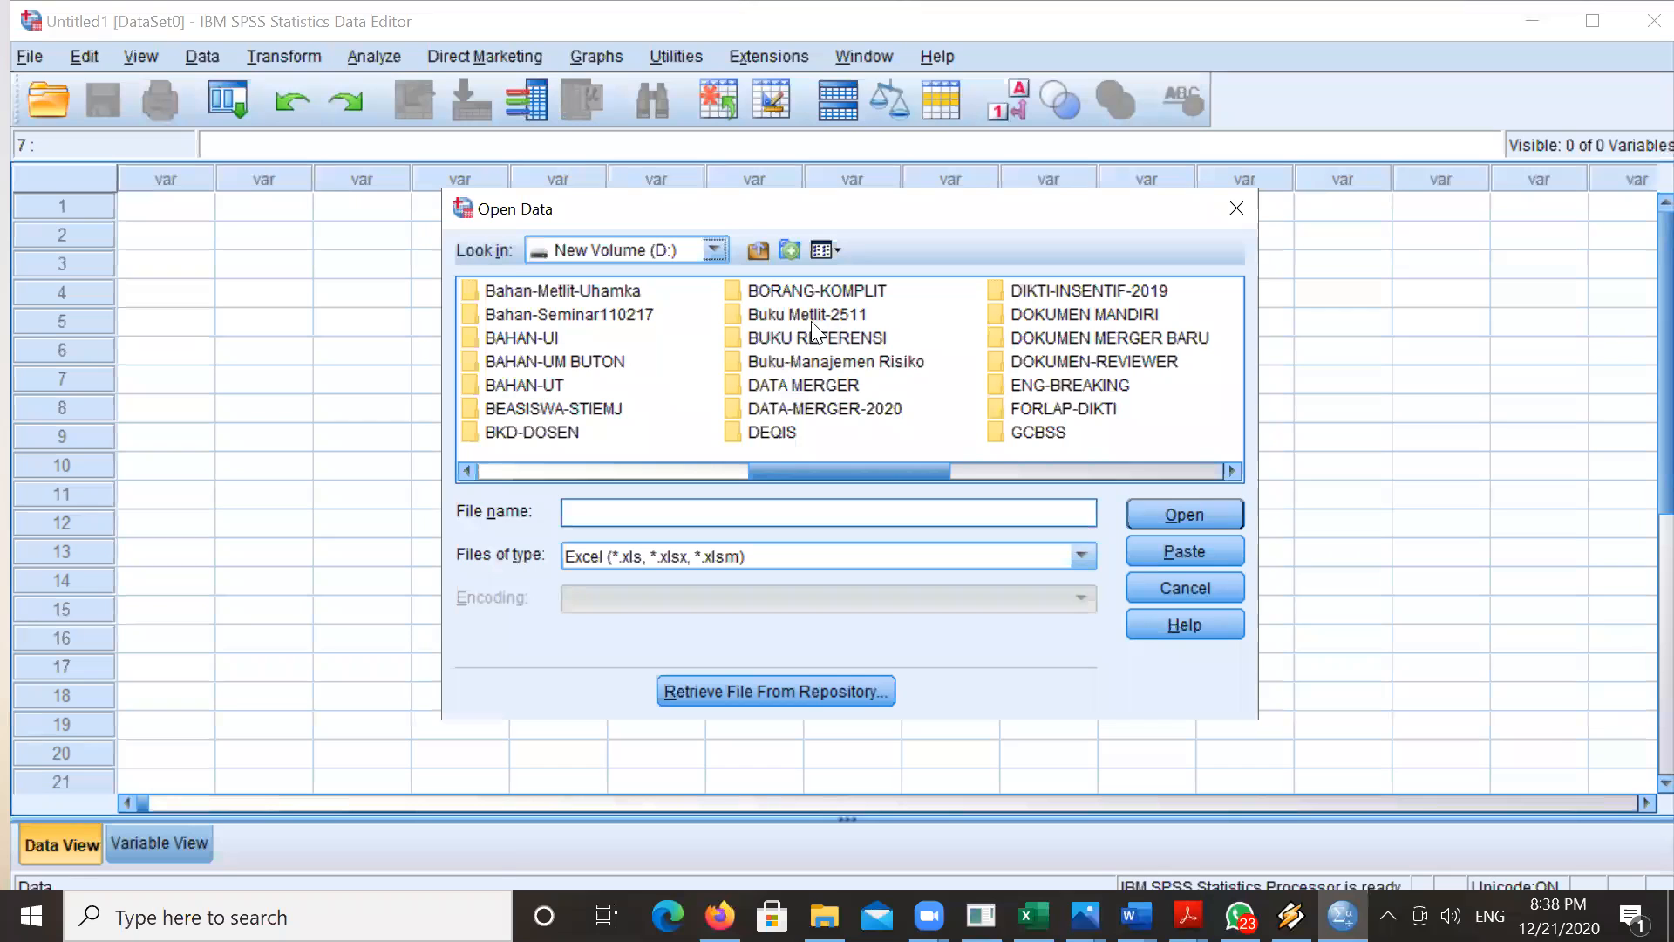
double_click(772, 323)
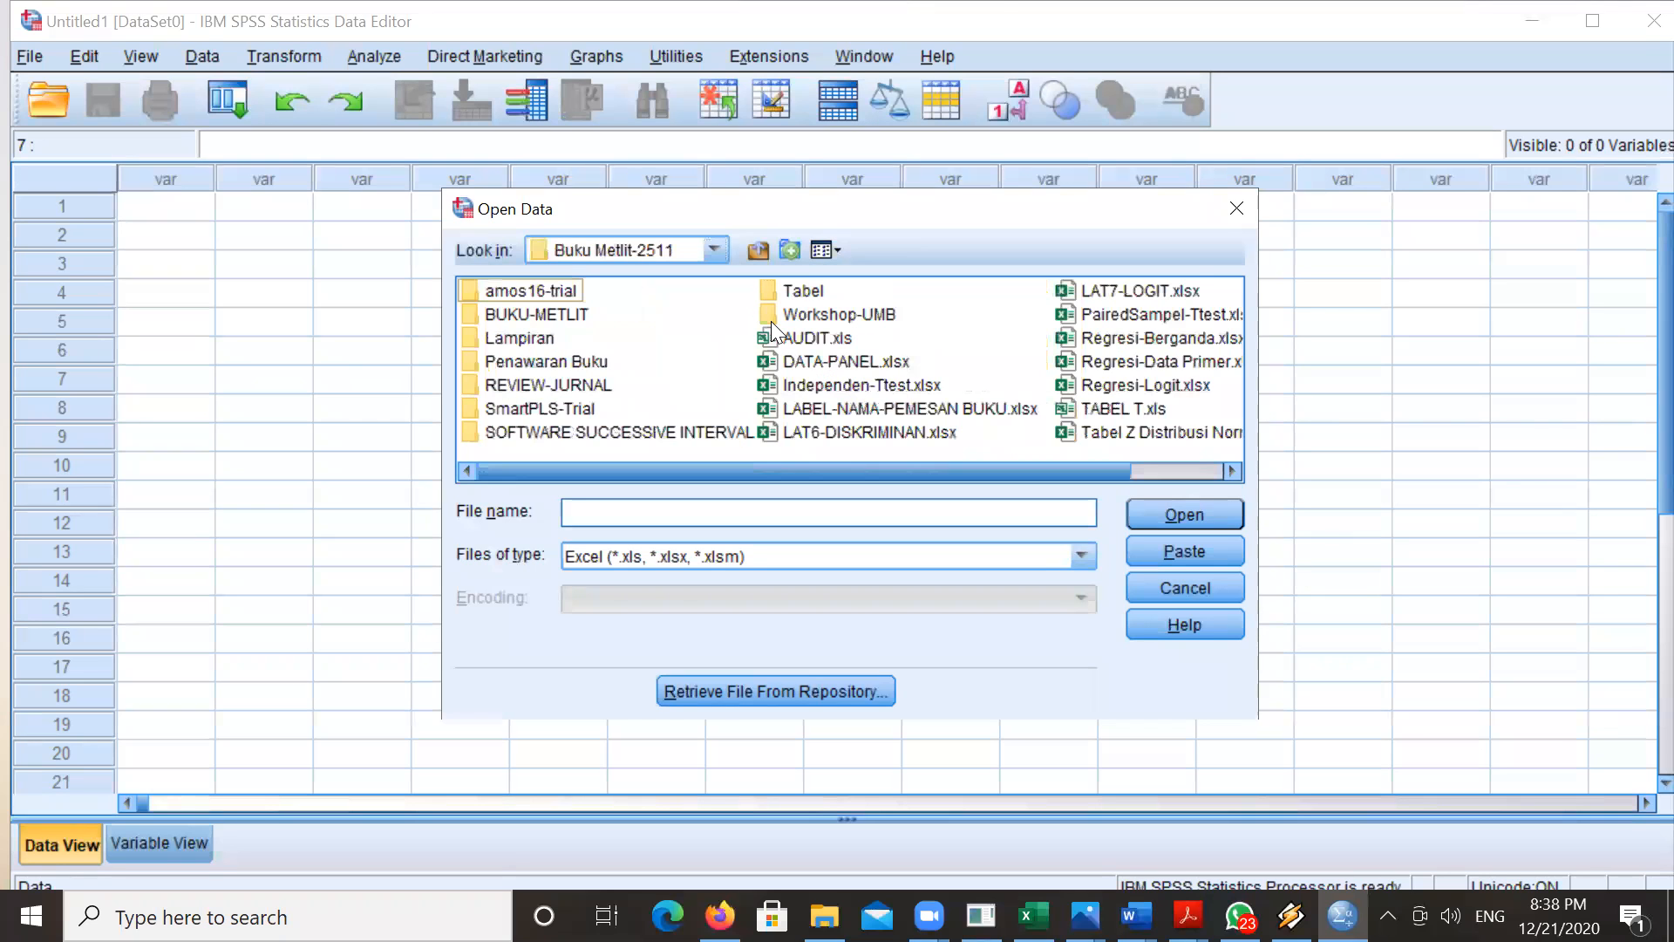
double_click(521, 343)
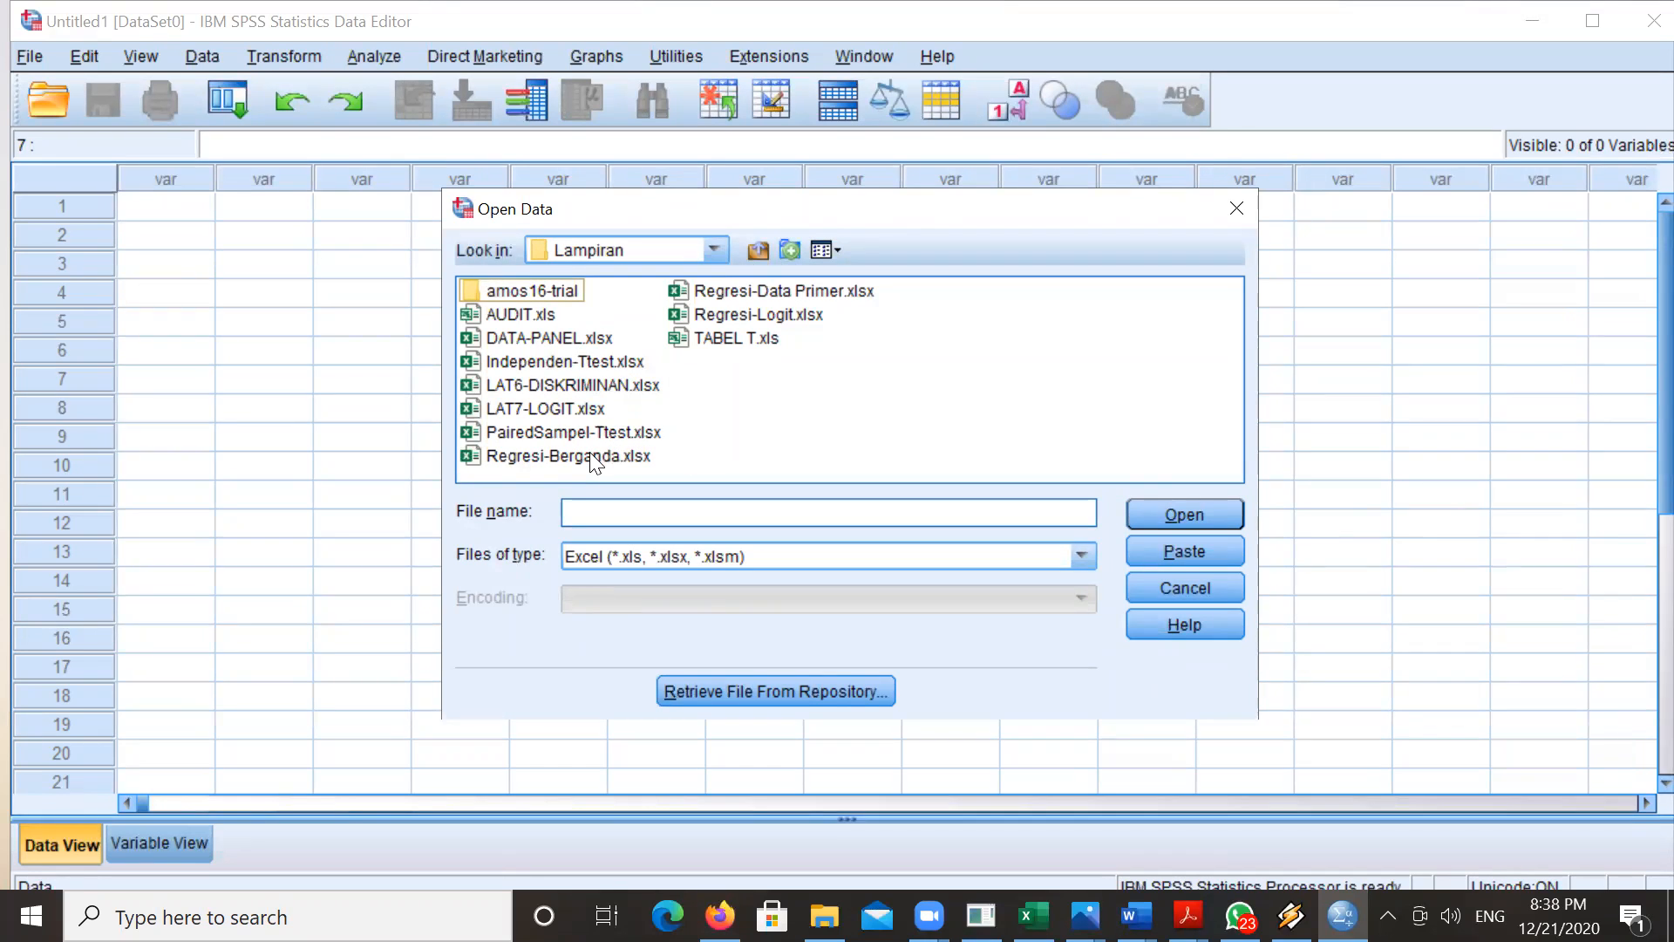
double_click(764, 294)
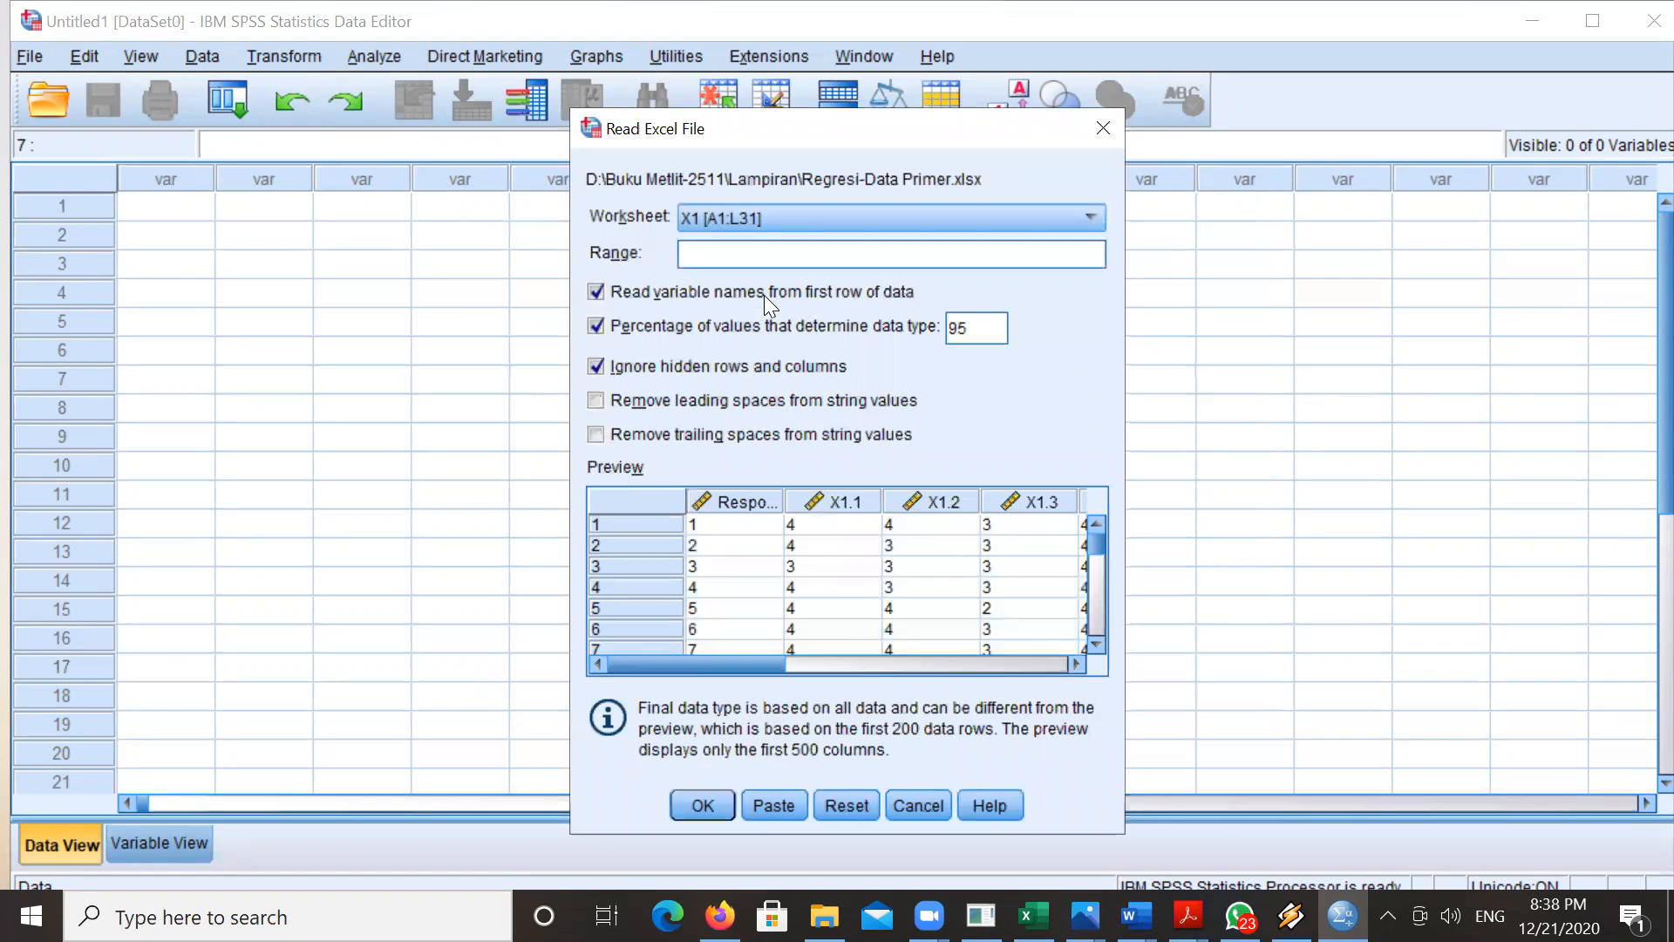
- Check the previewed columns and import worksheet X1 [A1:L31], reading variable names from the first row
click(999, 662)
click(1039, 666)
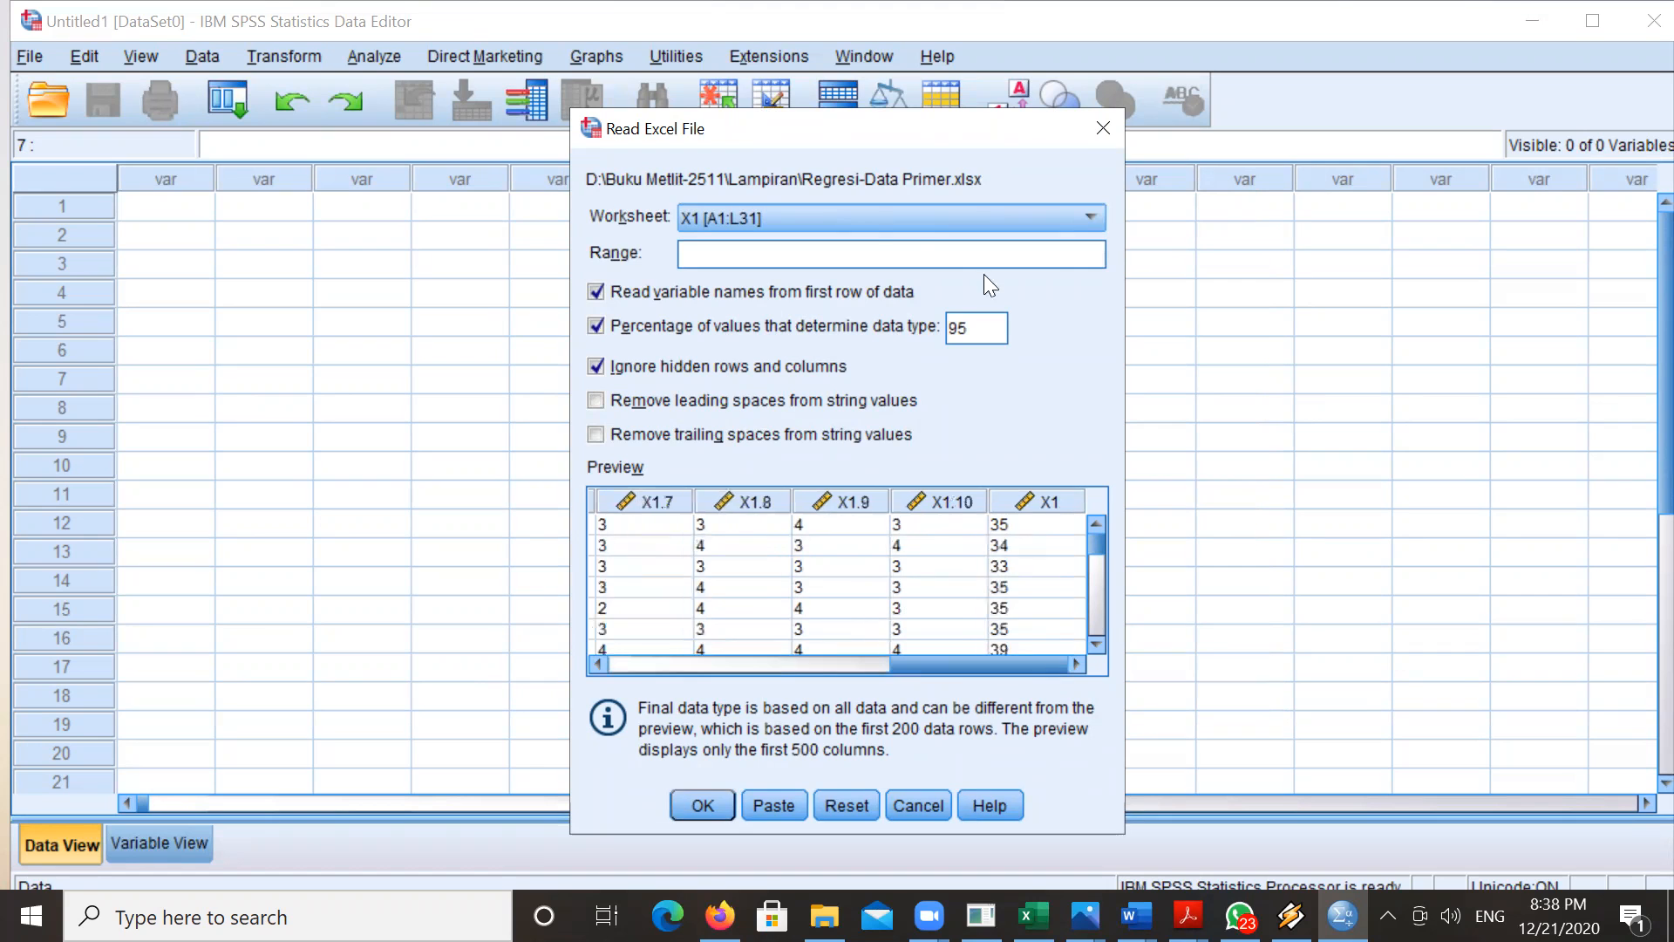
click(843, 225)
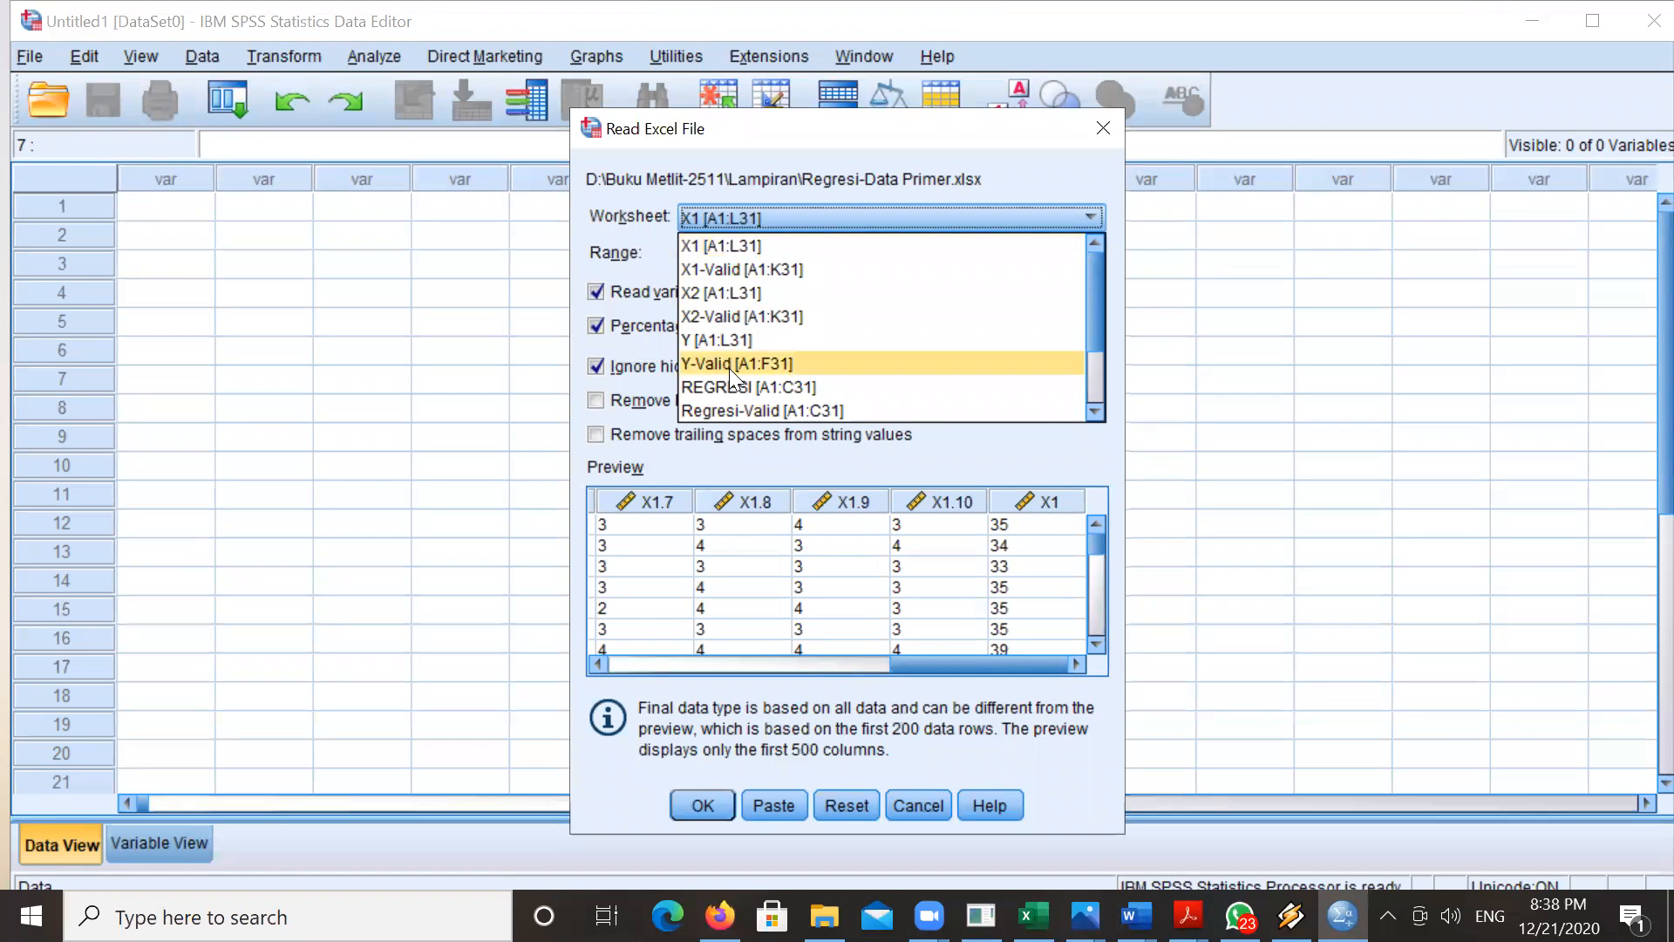
click(735, 240)
click(697, 802)
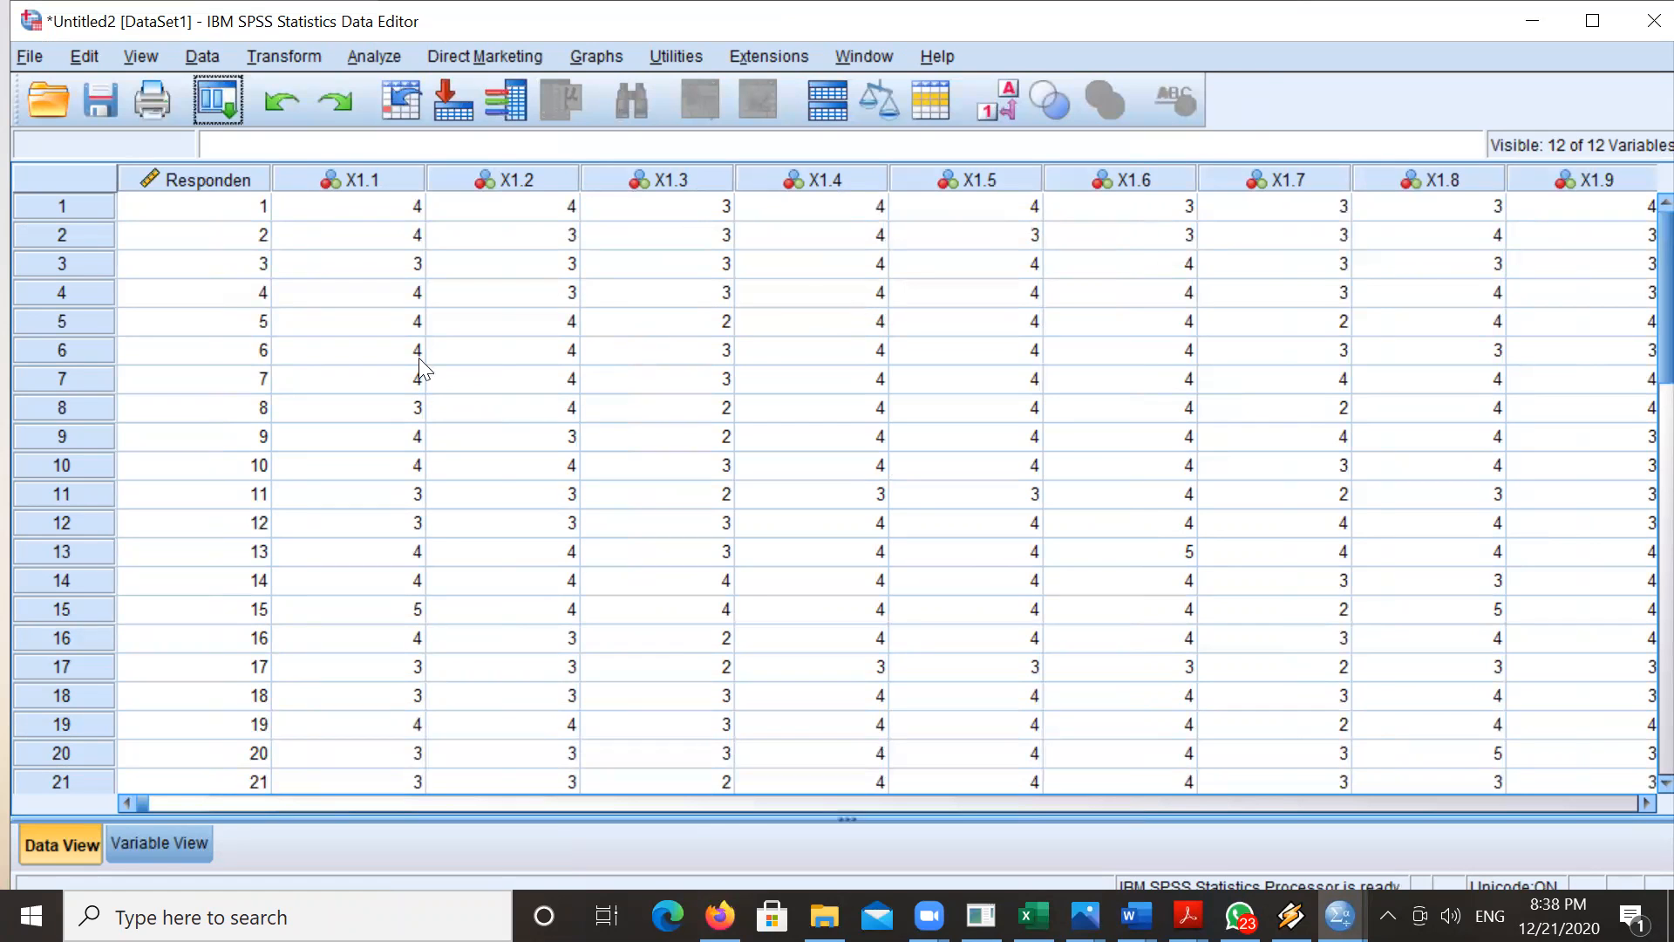
- Review the imported X1.1 and X1.2 data columns and the variable definitions down to the total variable X1
click(329, 183)
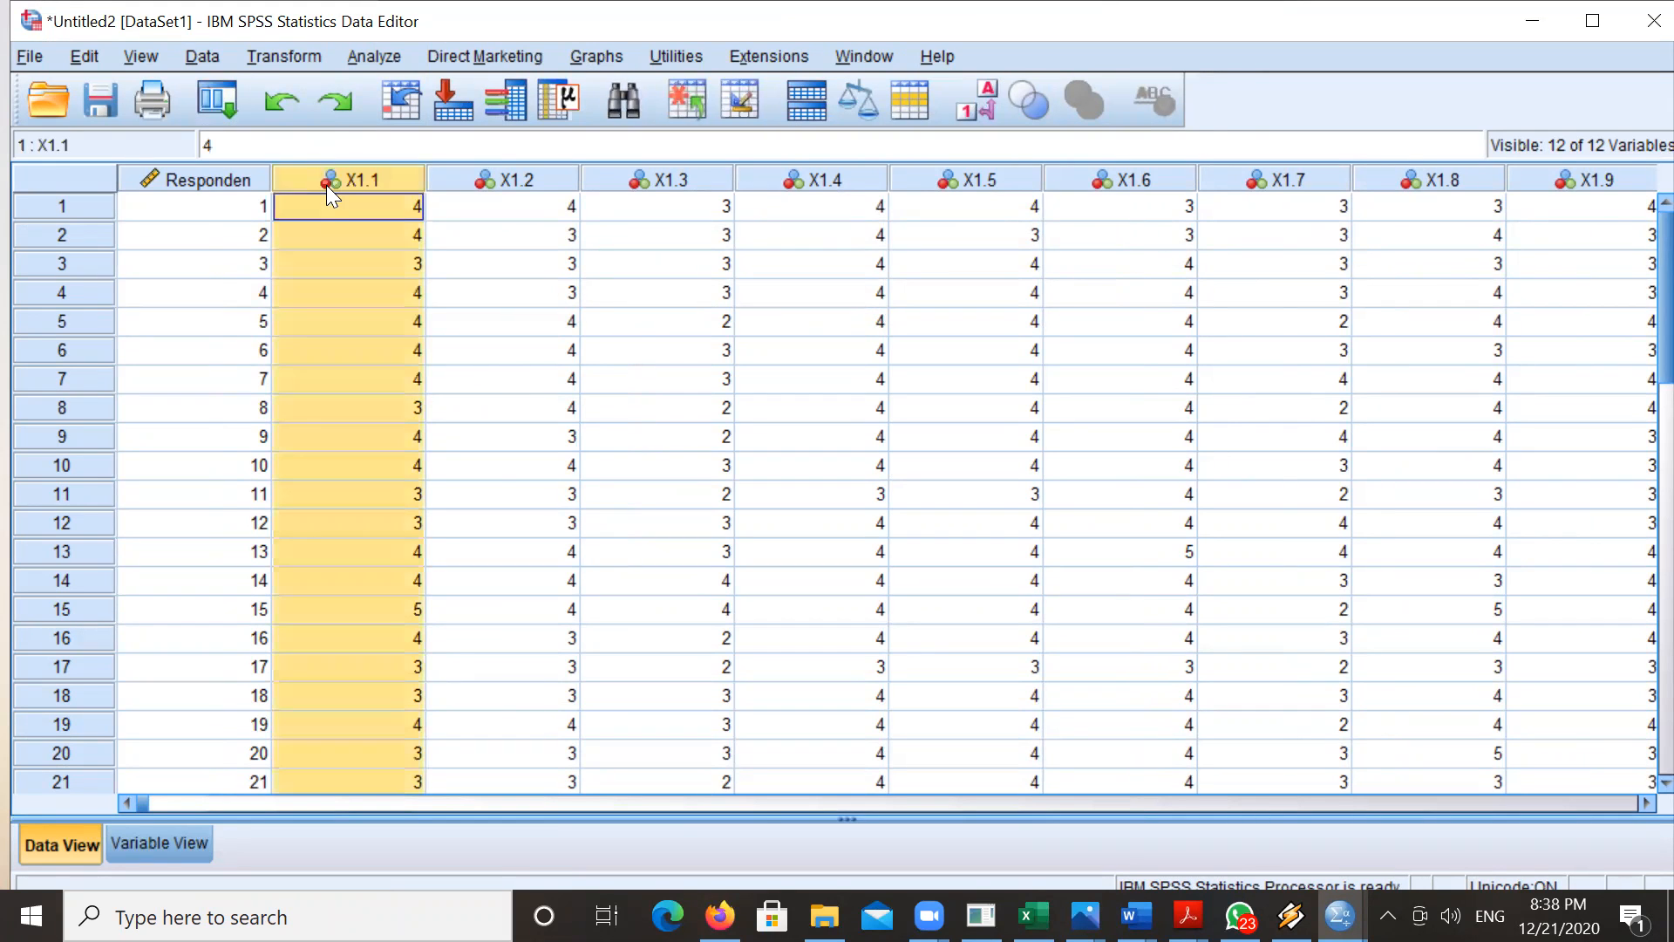
click(500, 179)
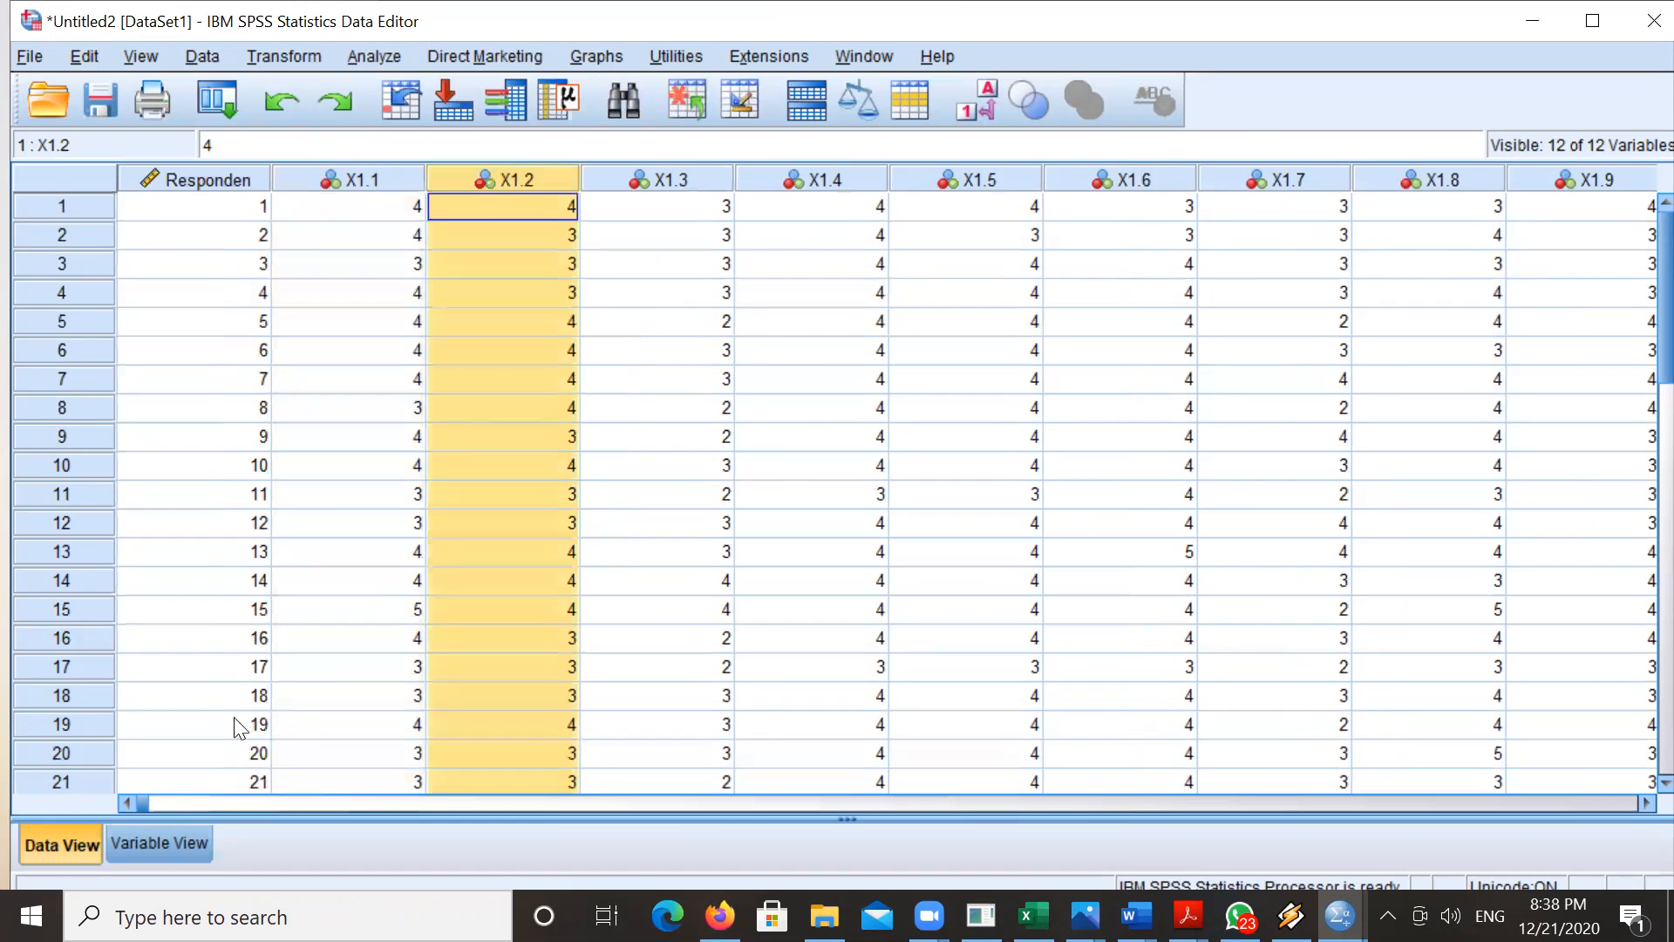
click(166, 844)
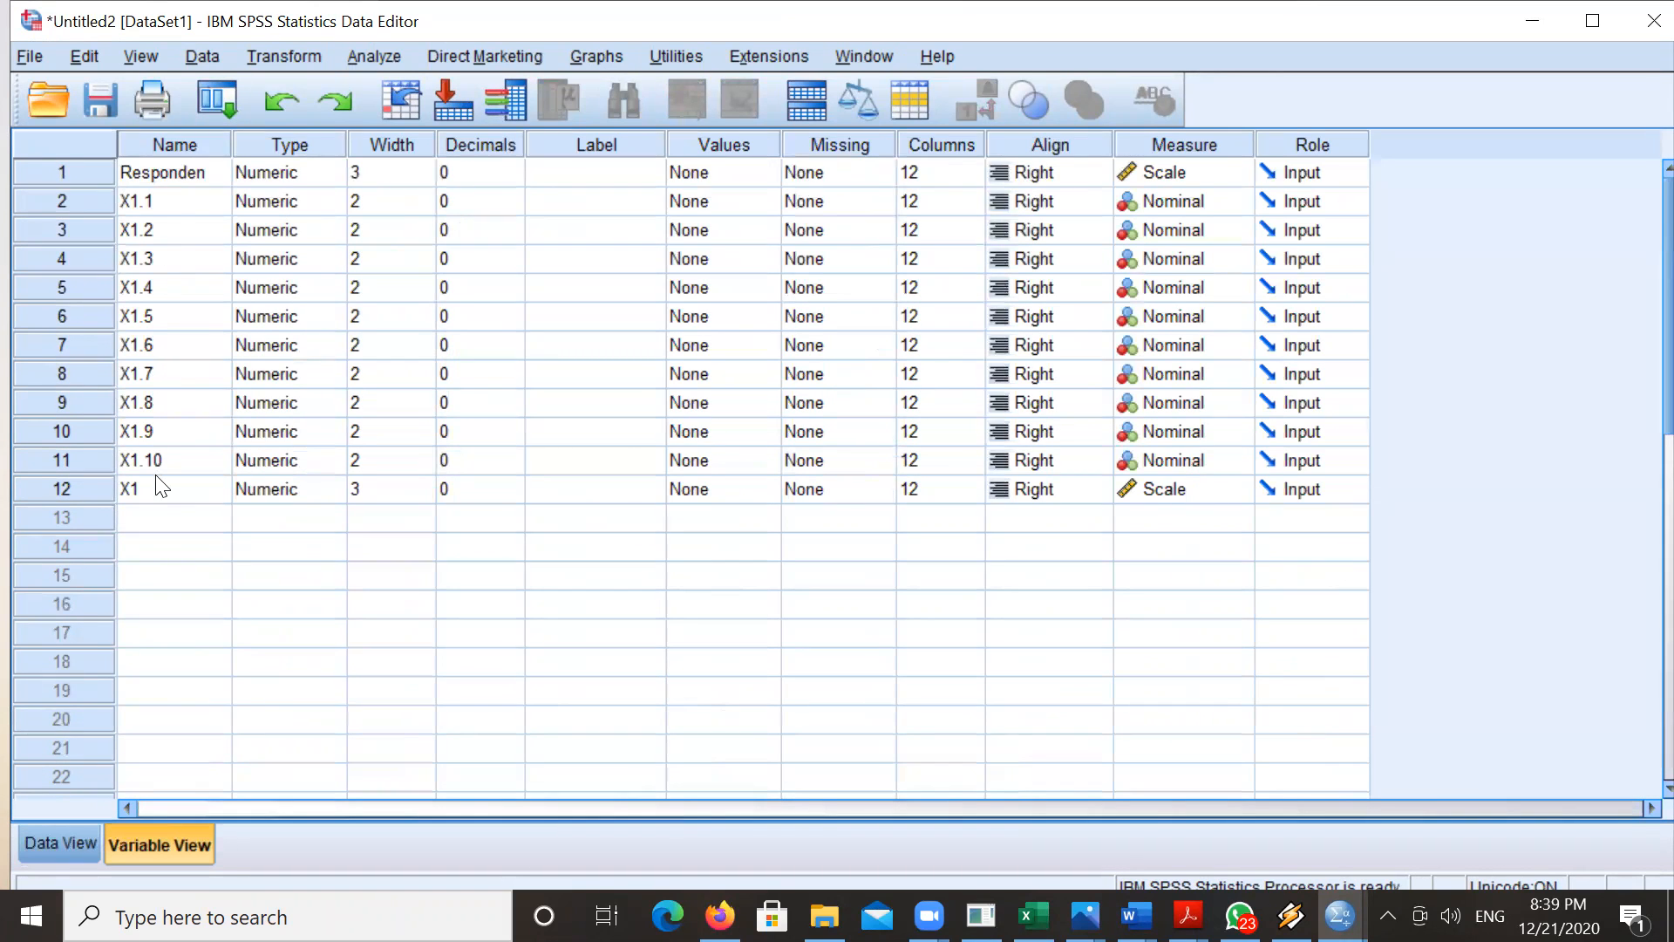
click(213, 486)
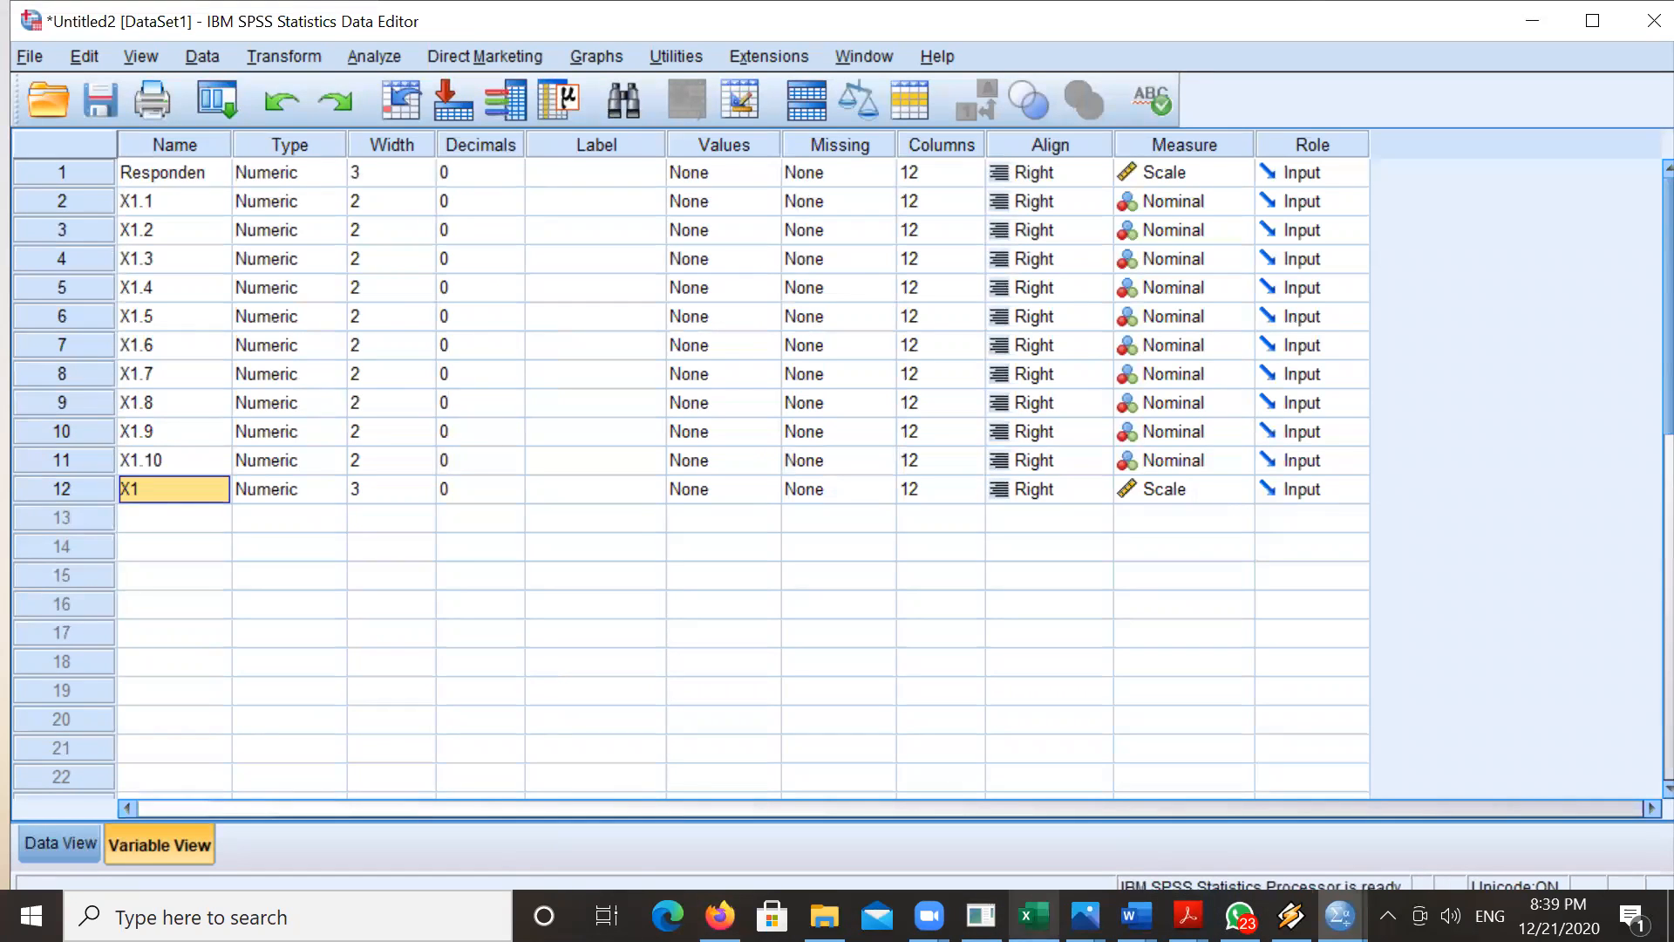
- Switch to File Explorer and open the Regresi-Data Primer workbook from Buku Metlit-2511\Lampiran on drive D in Excel
click(1034, 915)
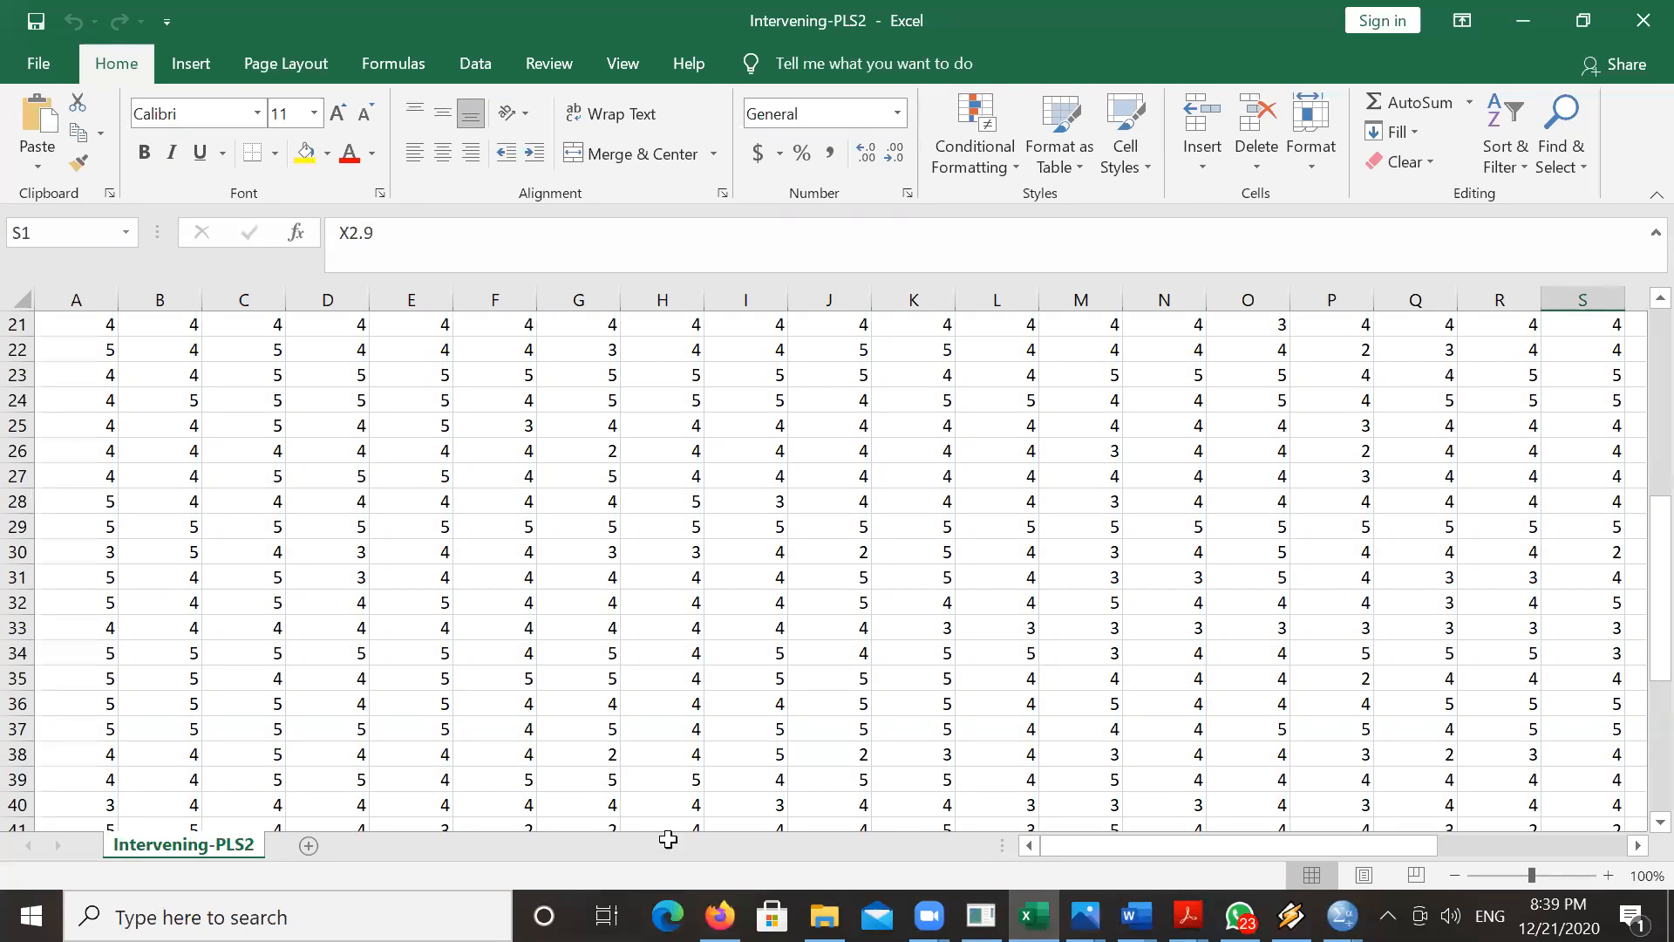
click(824, 916)
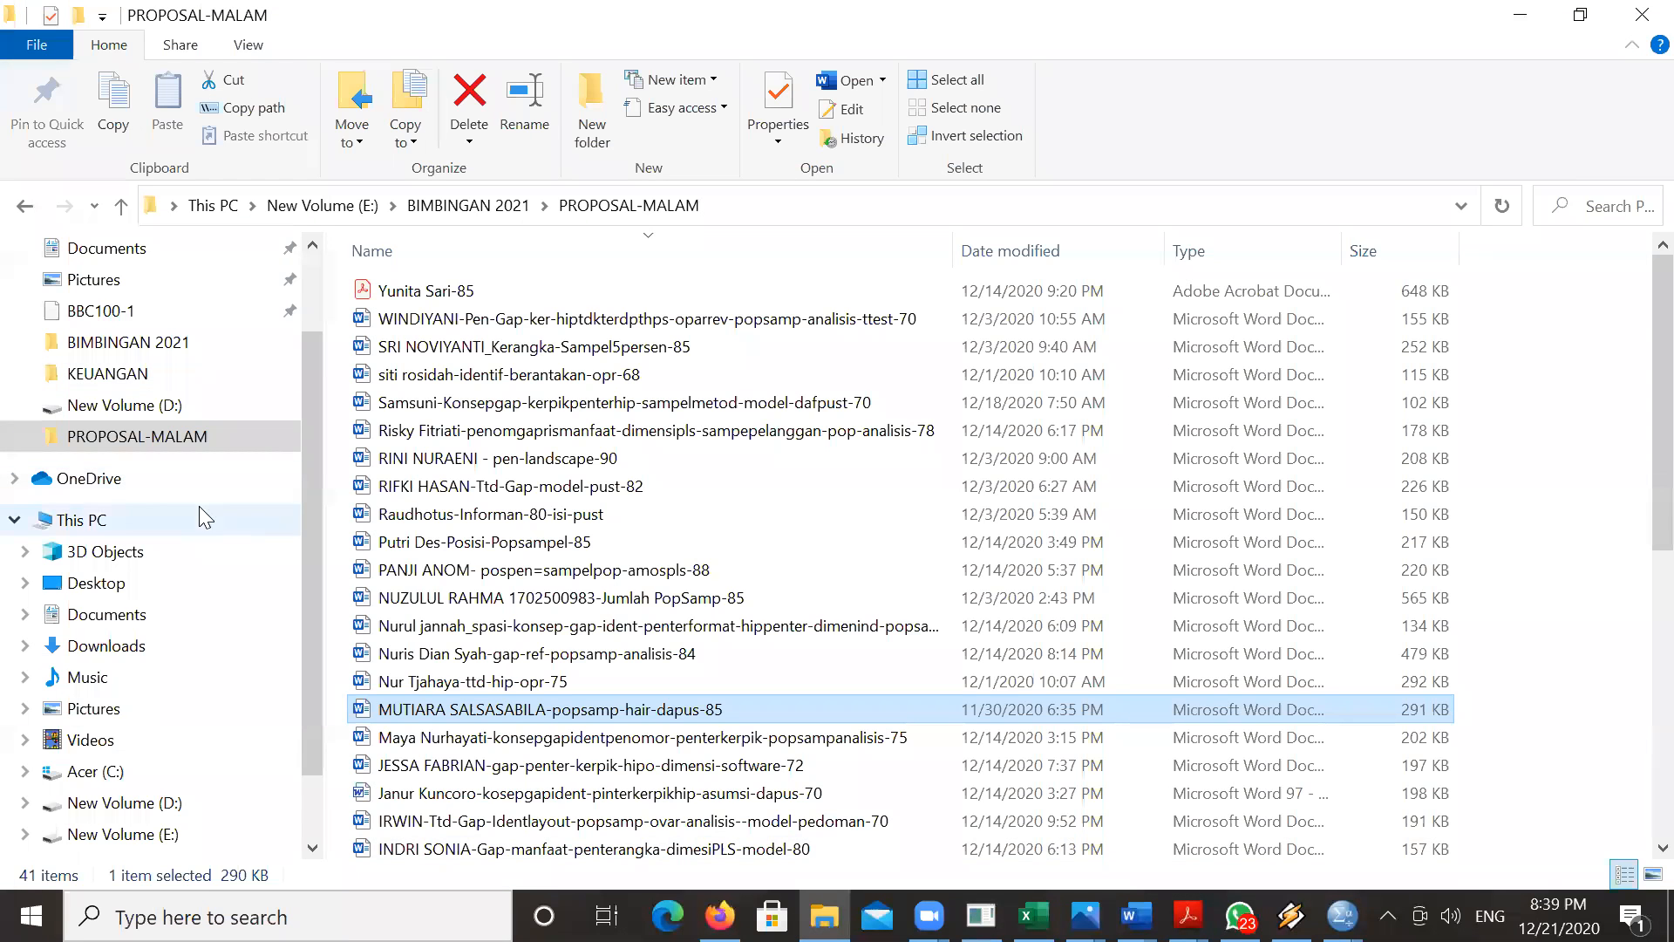
click(190, 802)
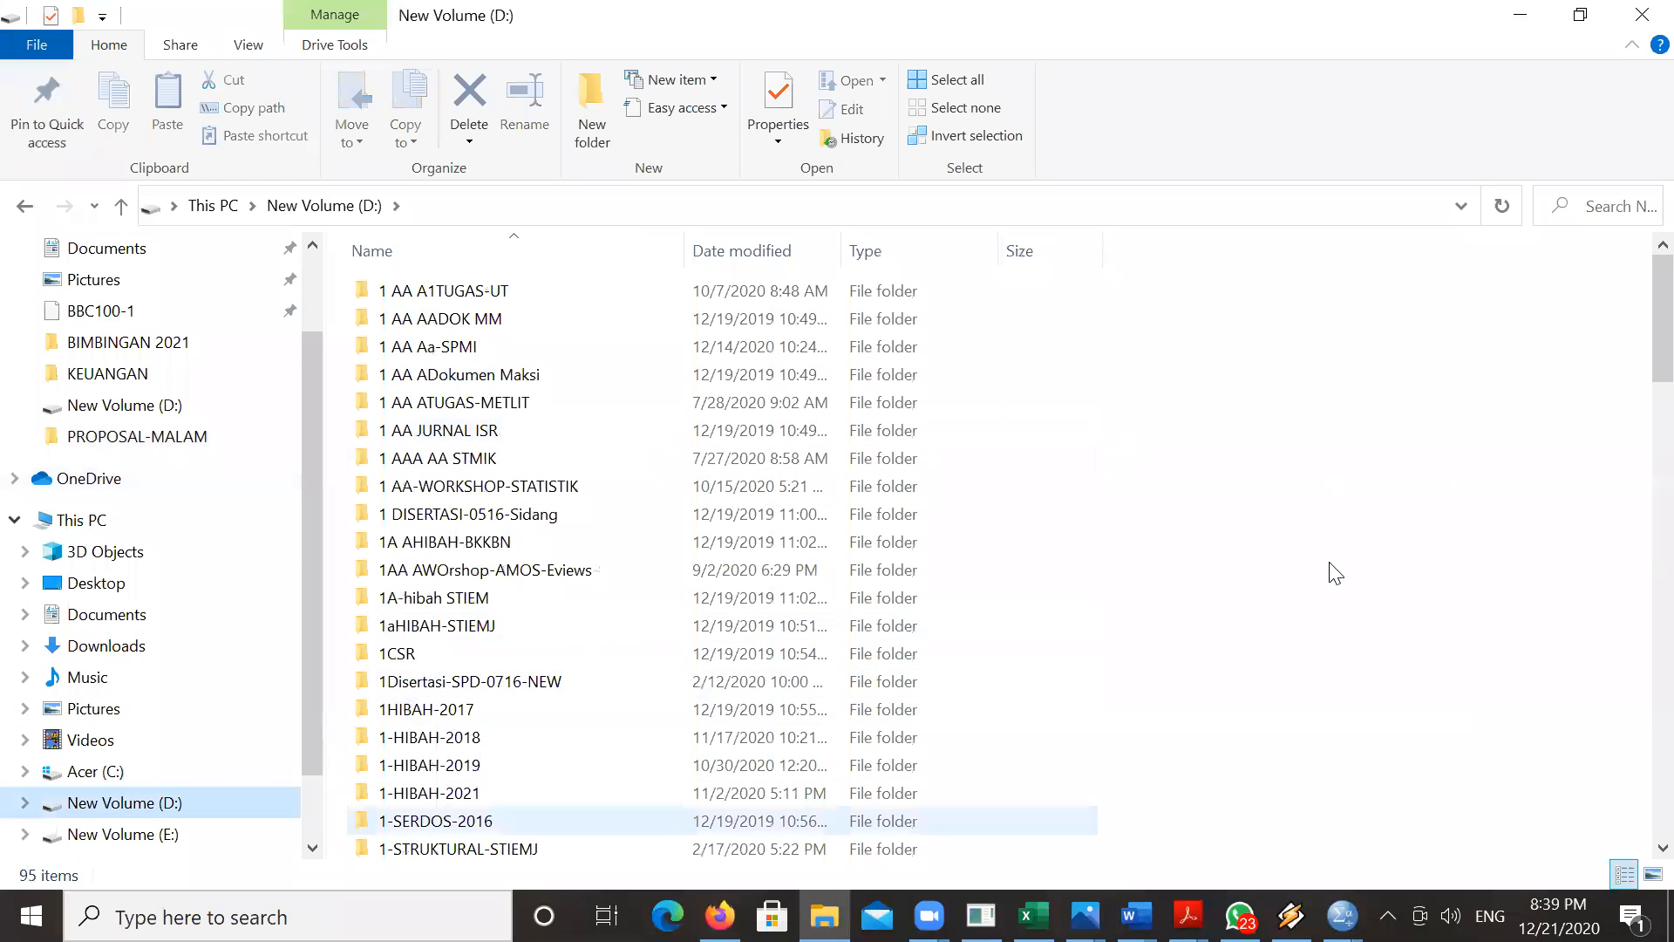
scroll(1635, 514, down, 7)
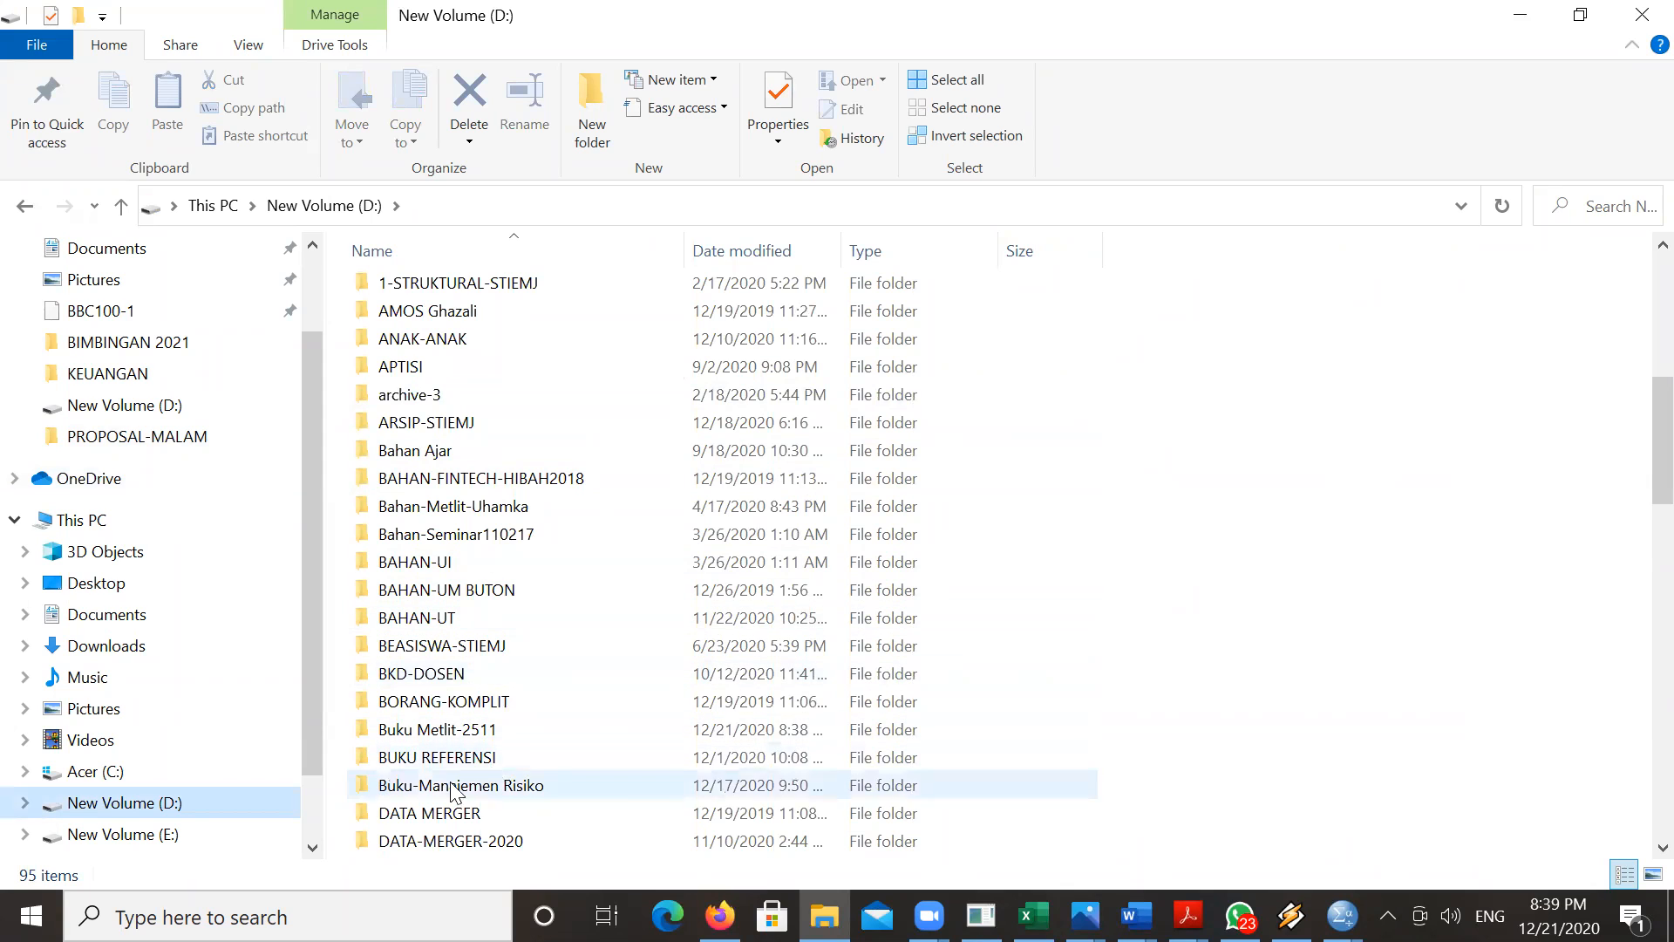
double_click(433, 731)
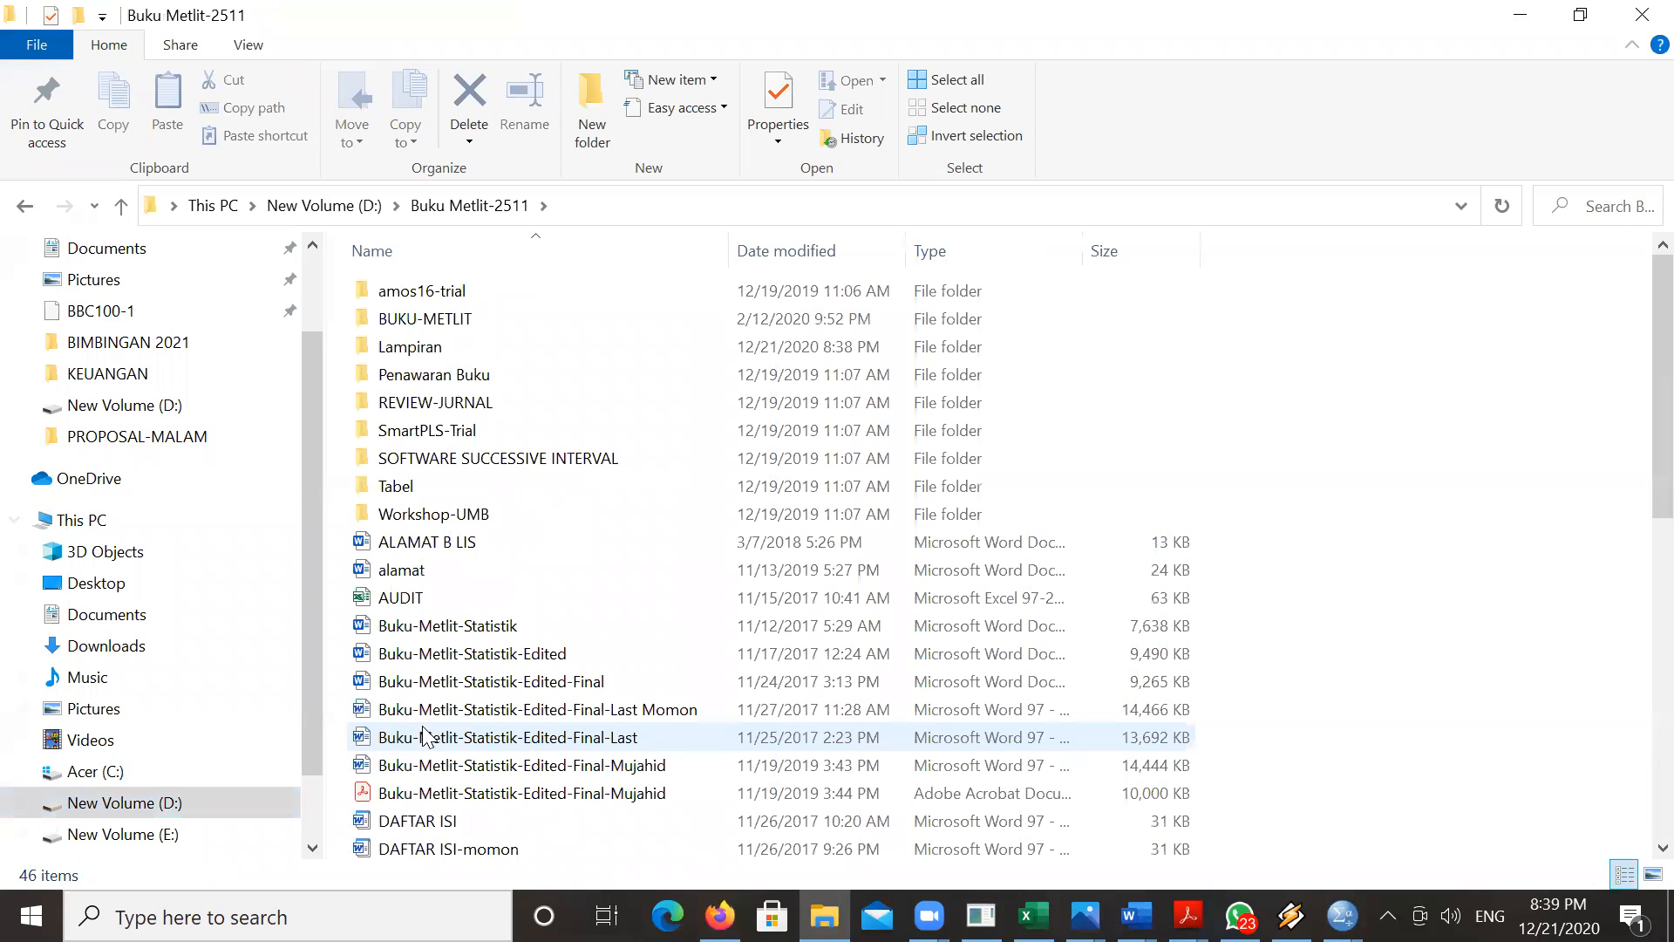
click(389, 318)
double_click(444, 339)
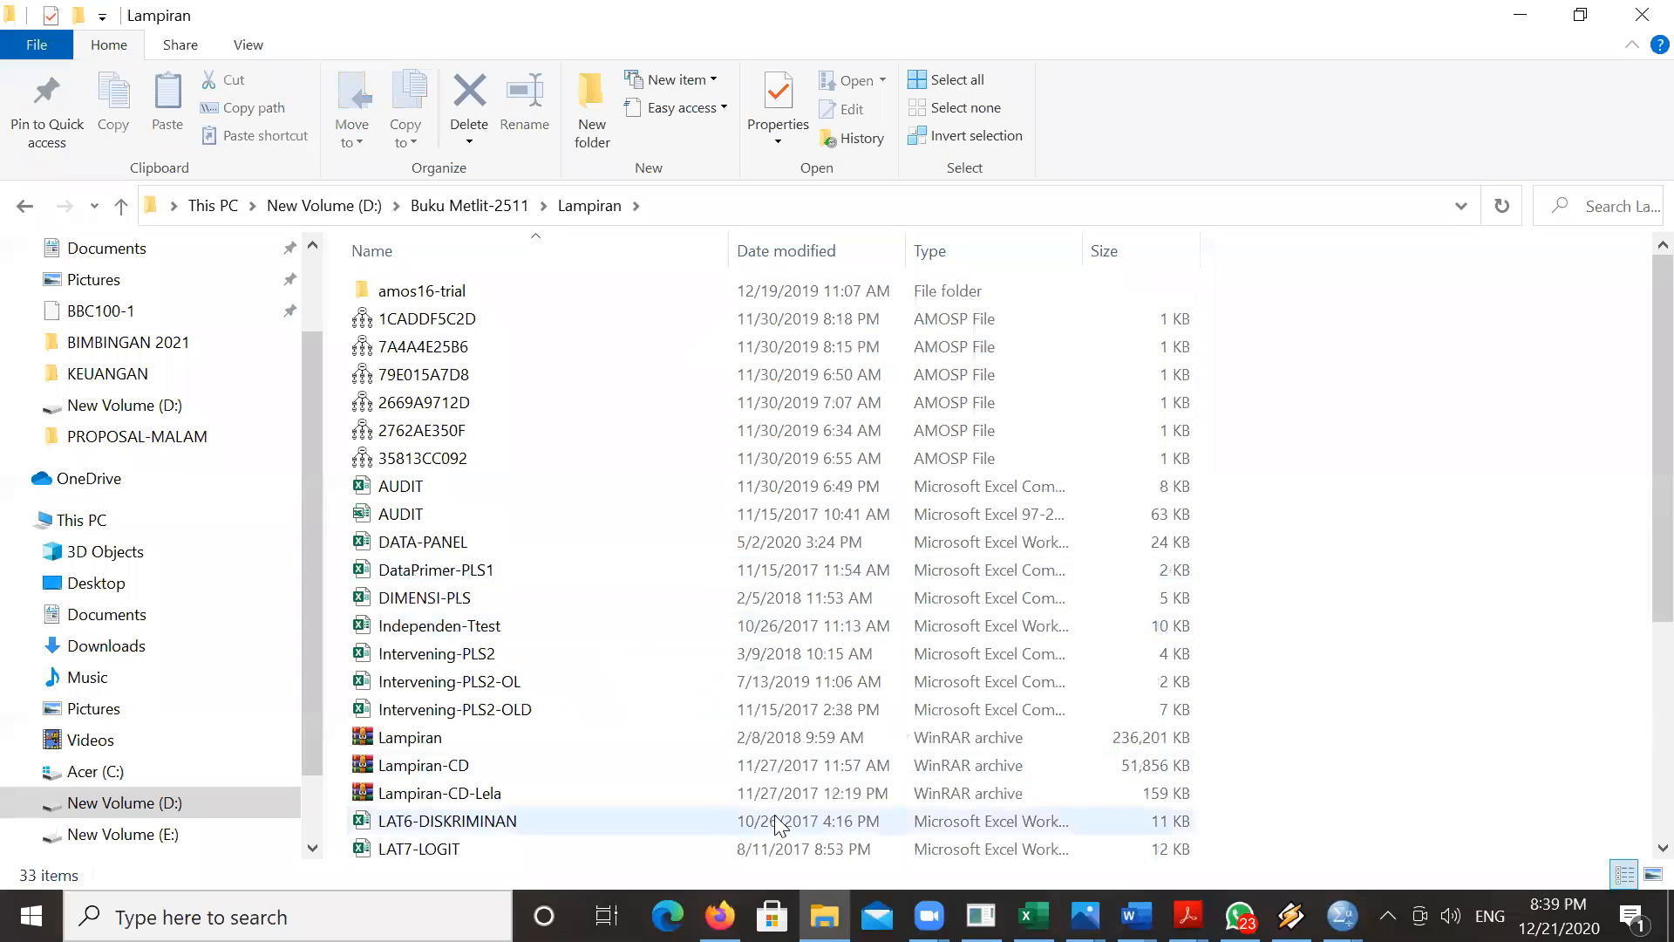
scroll(1638, 761, down, 4)
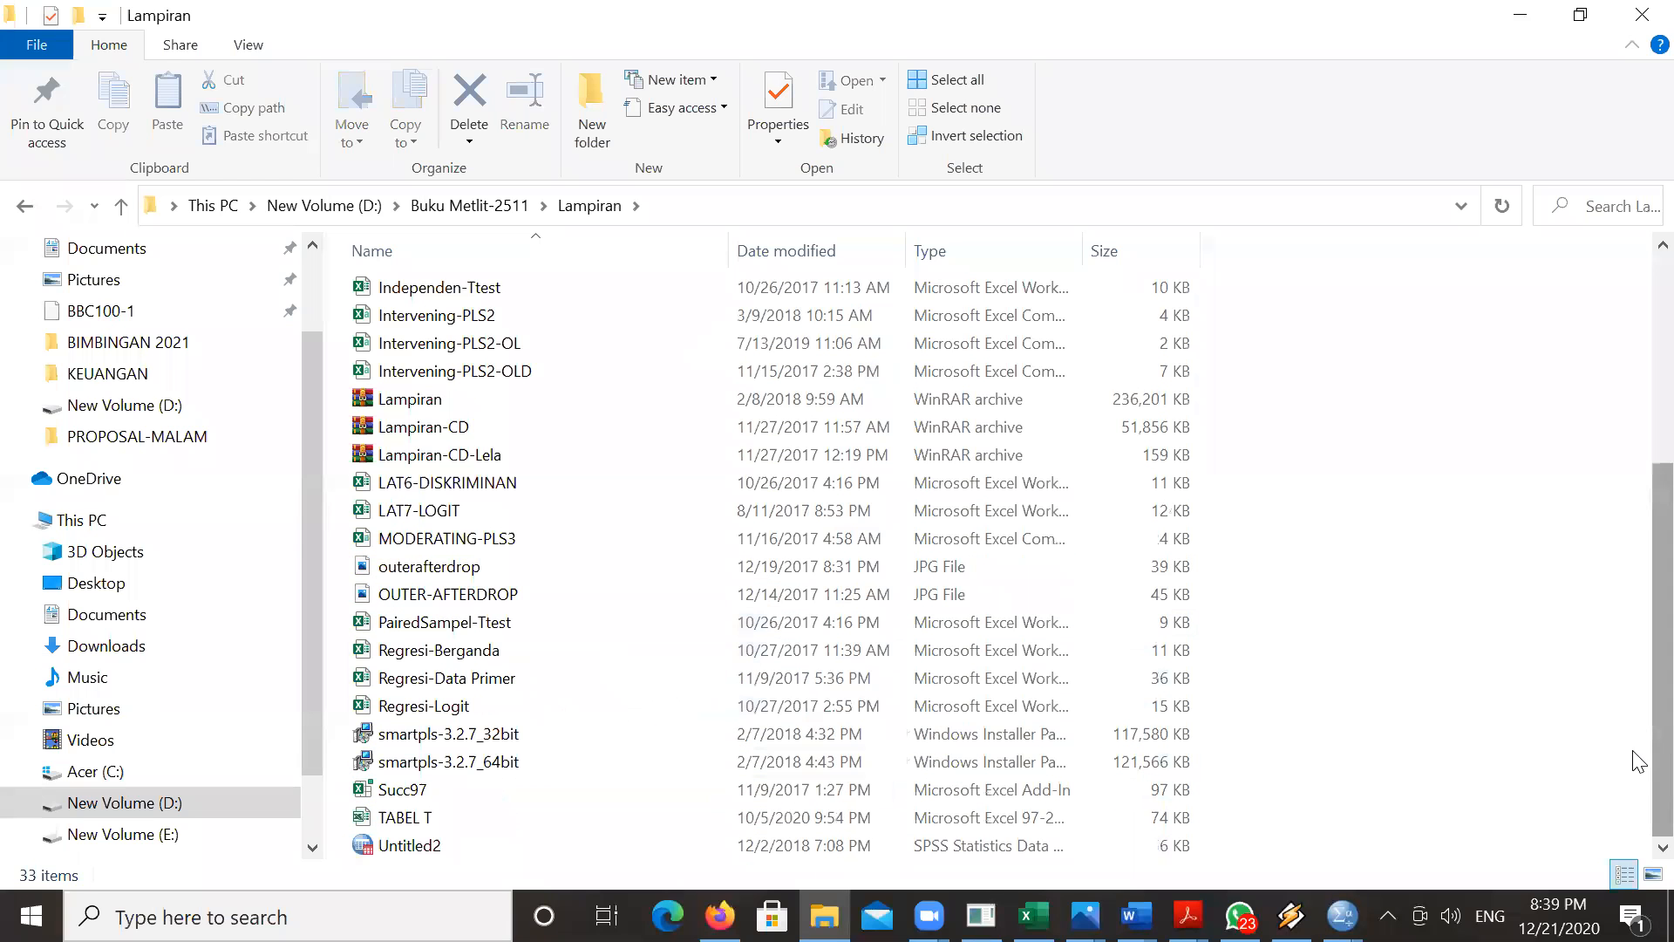
double_click(469, 678)
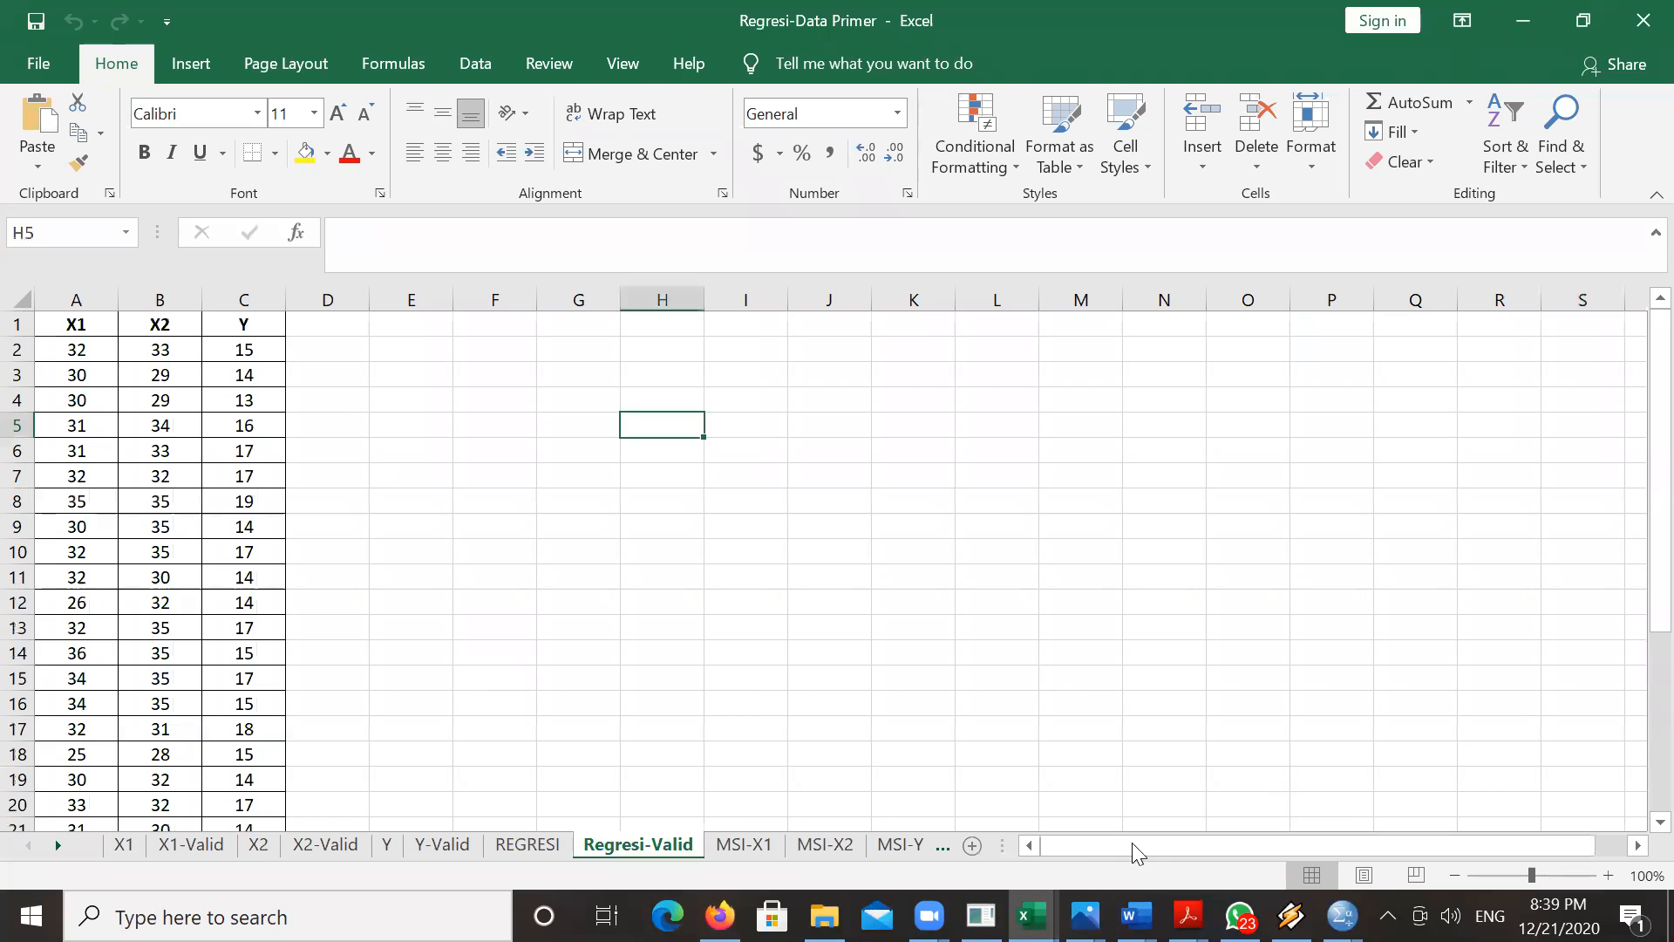
- Examine the X1 worksheet's item scores X1.1 to X1.10 and the X1 total column
click(122, 846)
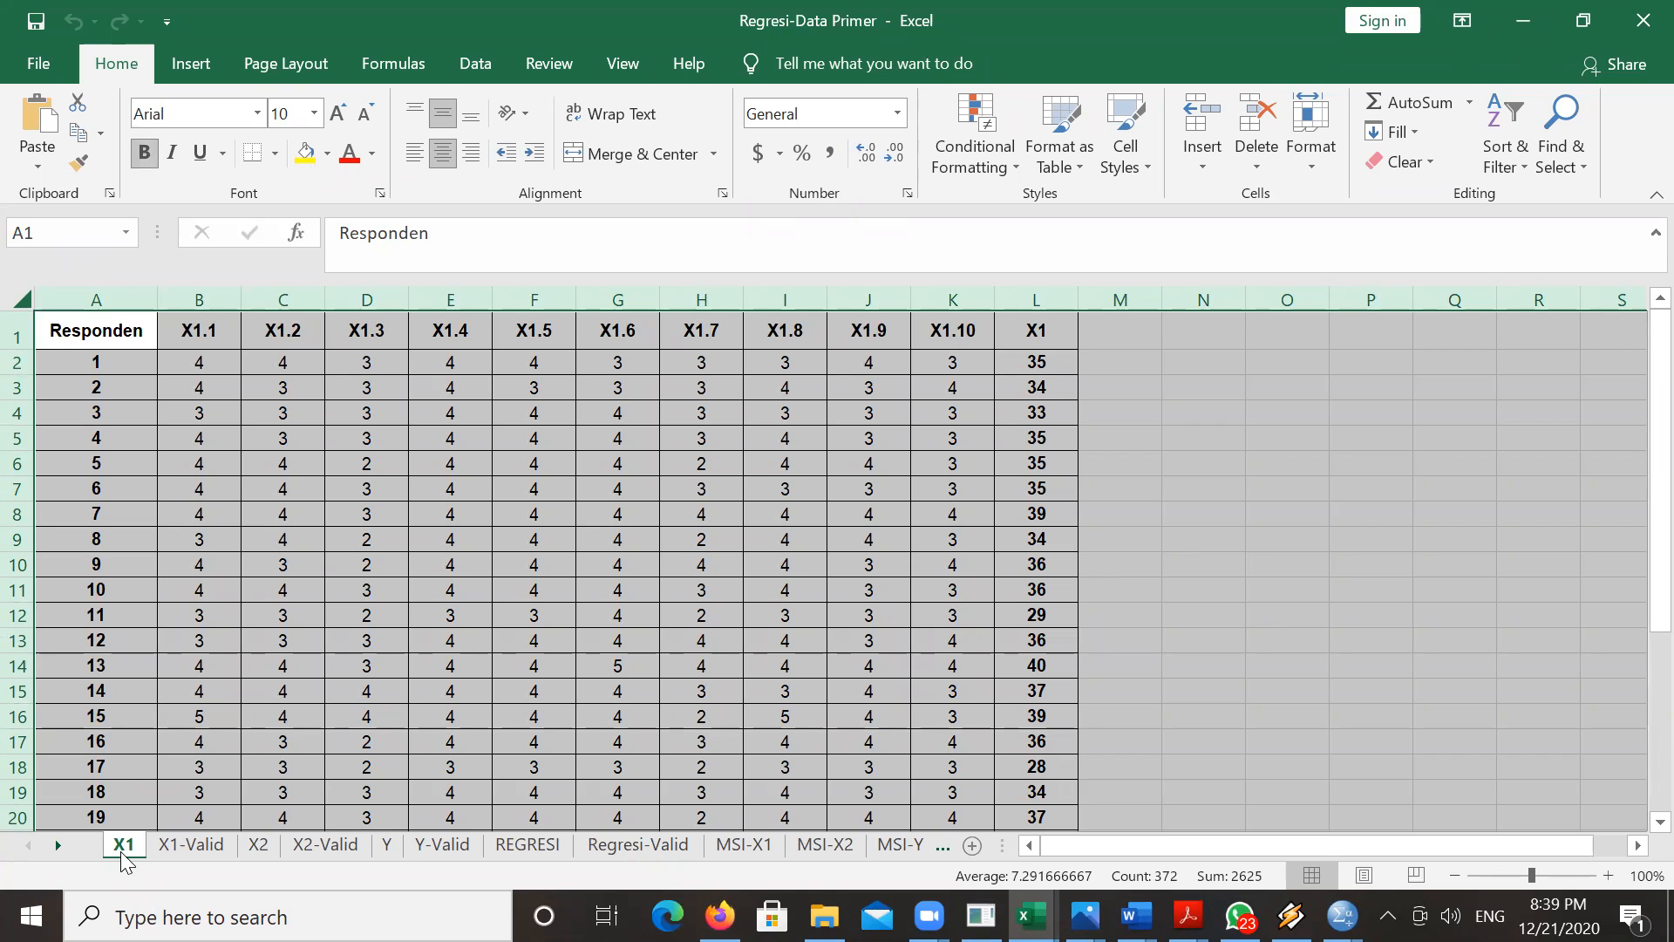
click(613, 592)
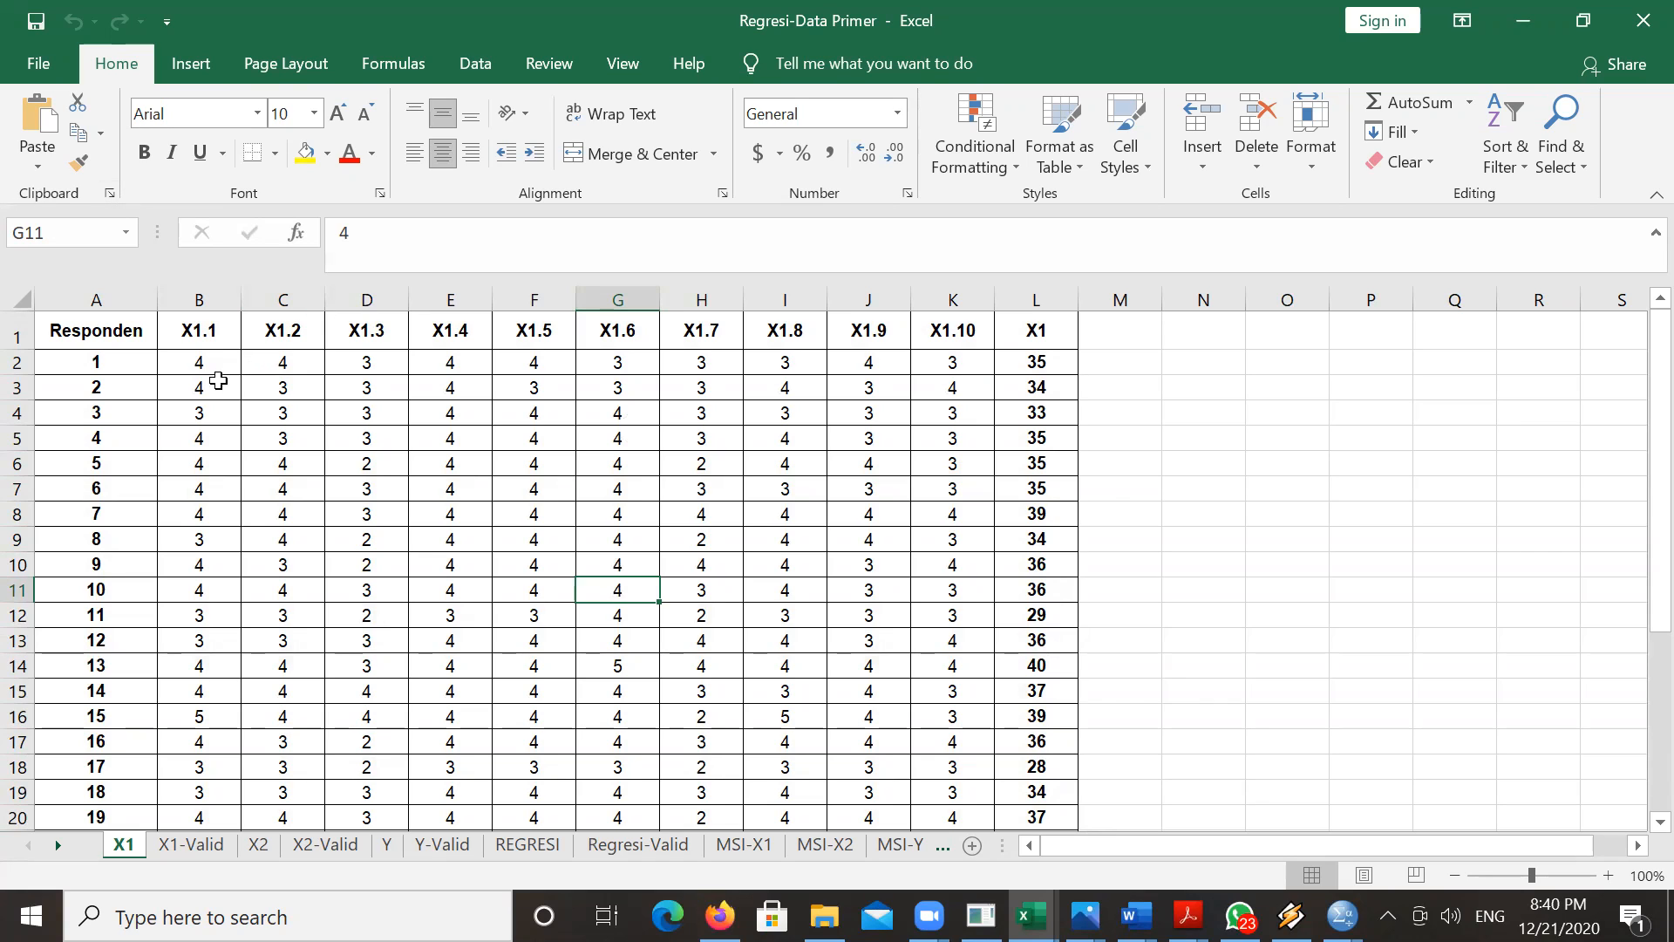
click(1028, 358)
click(1031, 341)
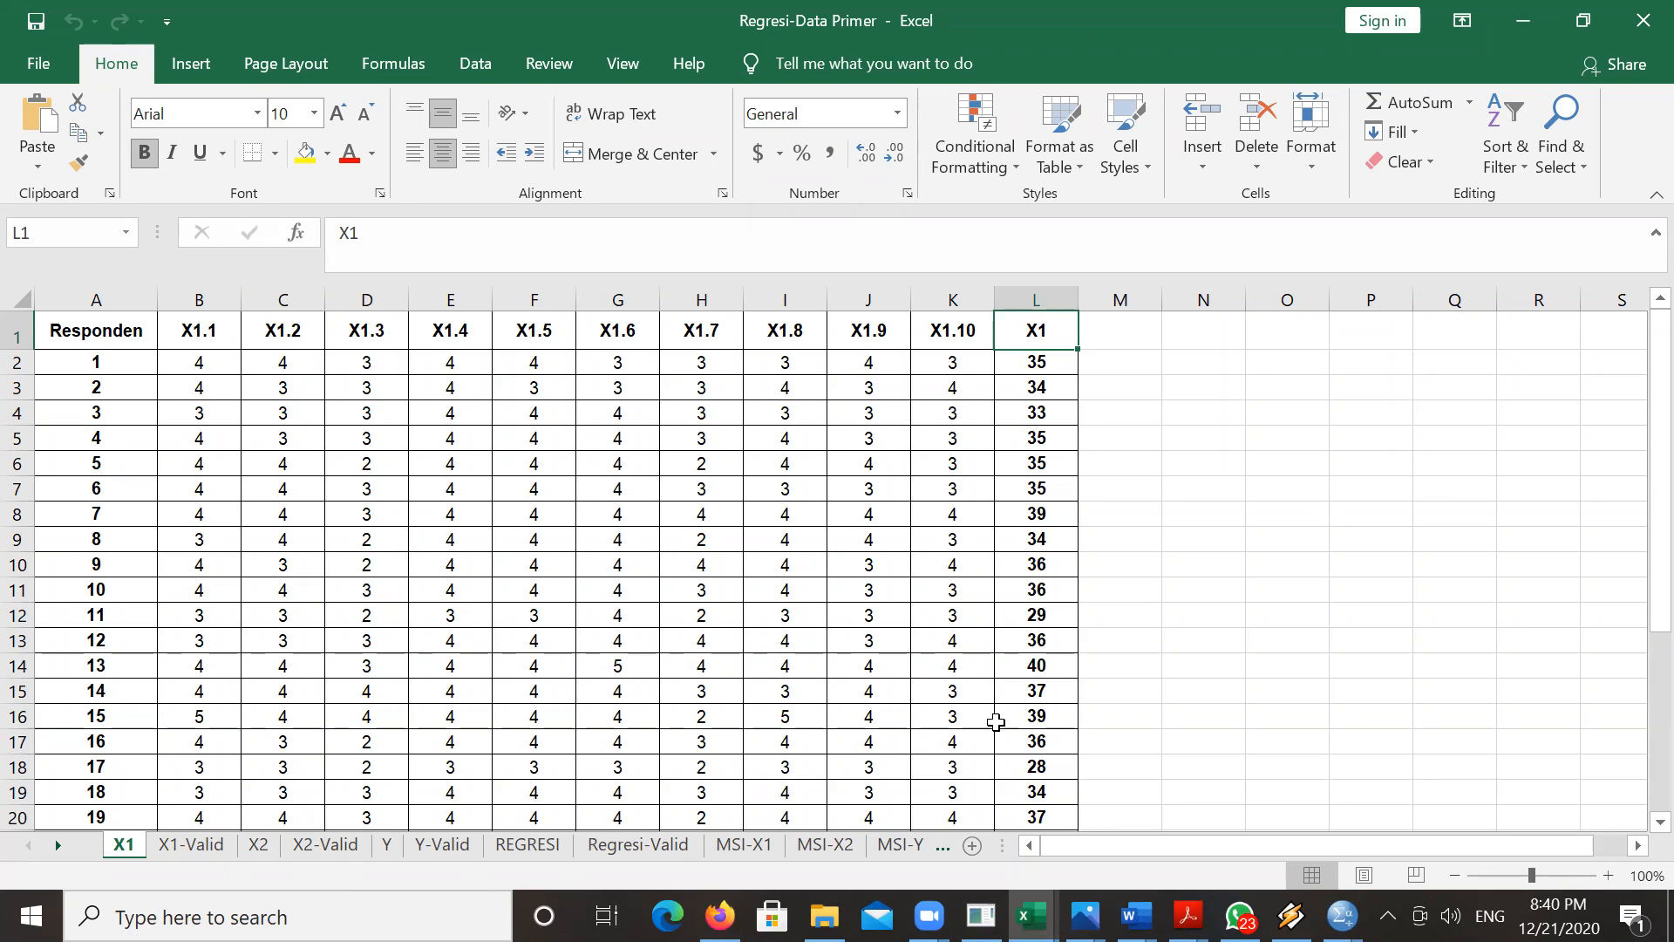
- Switch to the SPSS Data Editor and set the measurement level of variables X1.1 to X1.5 to Ordinal
click(1340, 916)
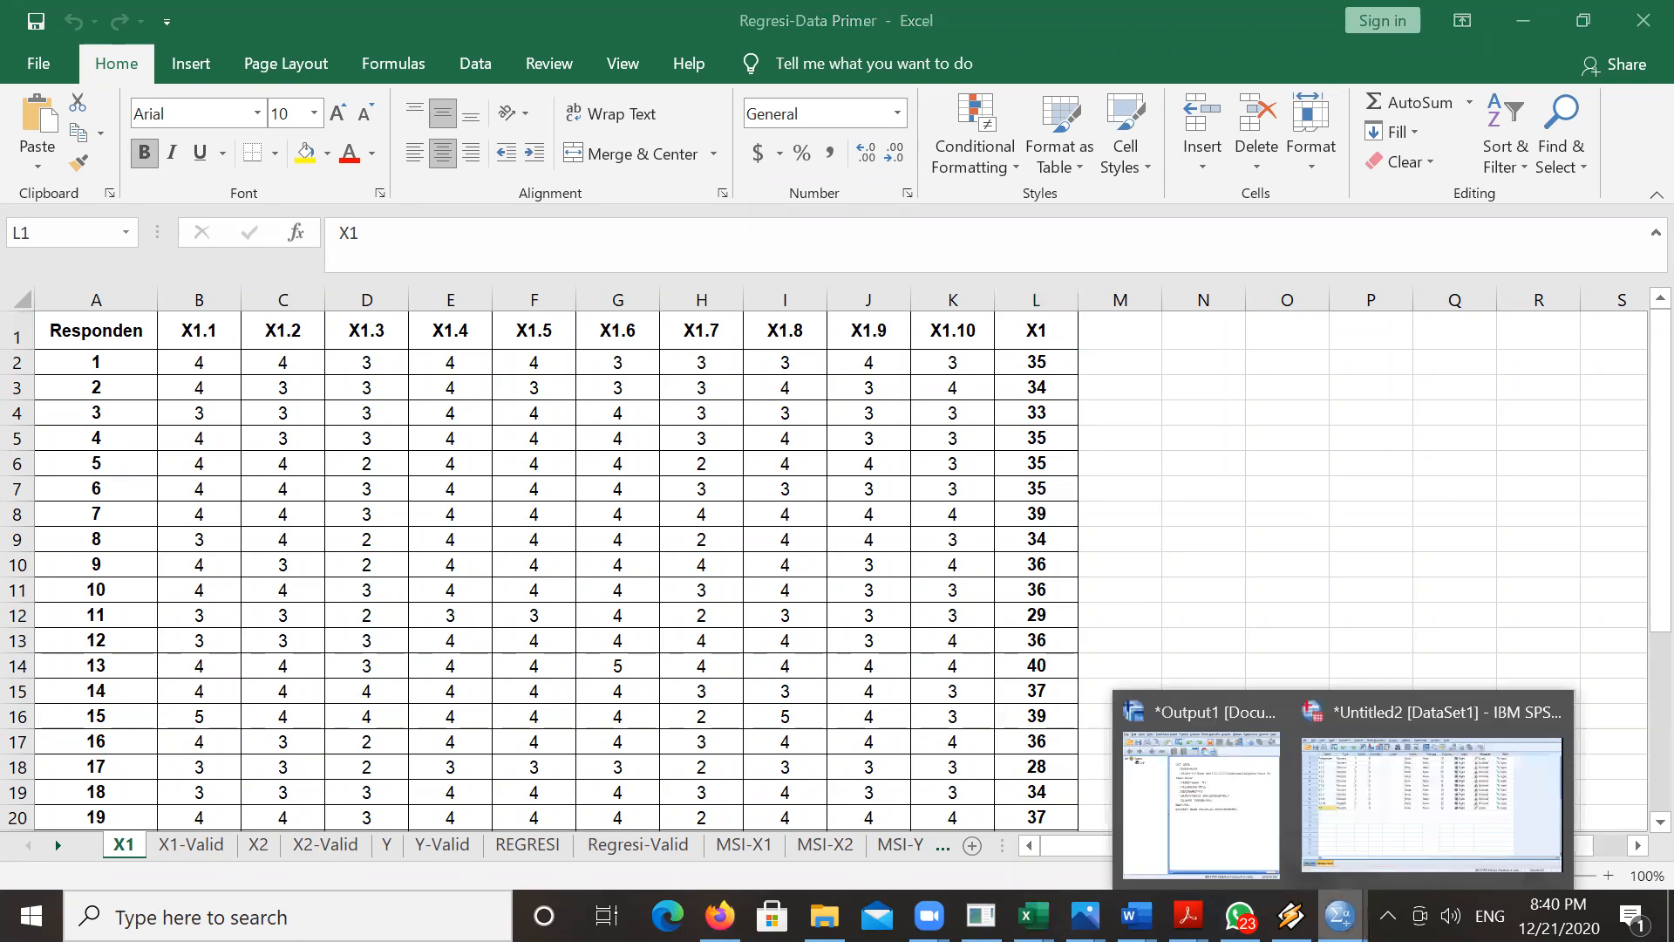
click(1405, 820)
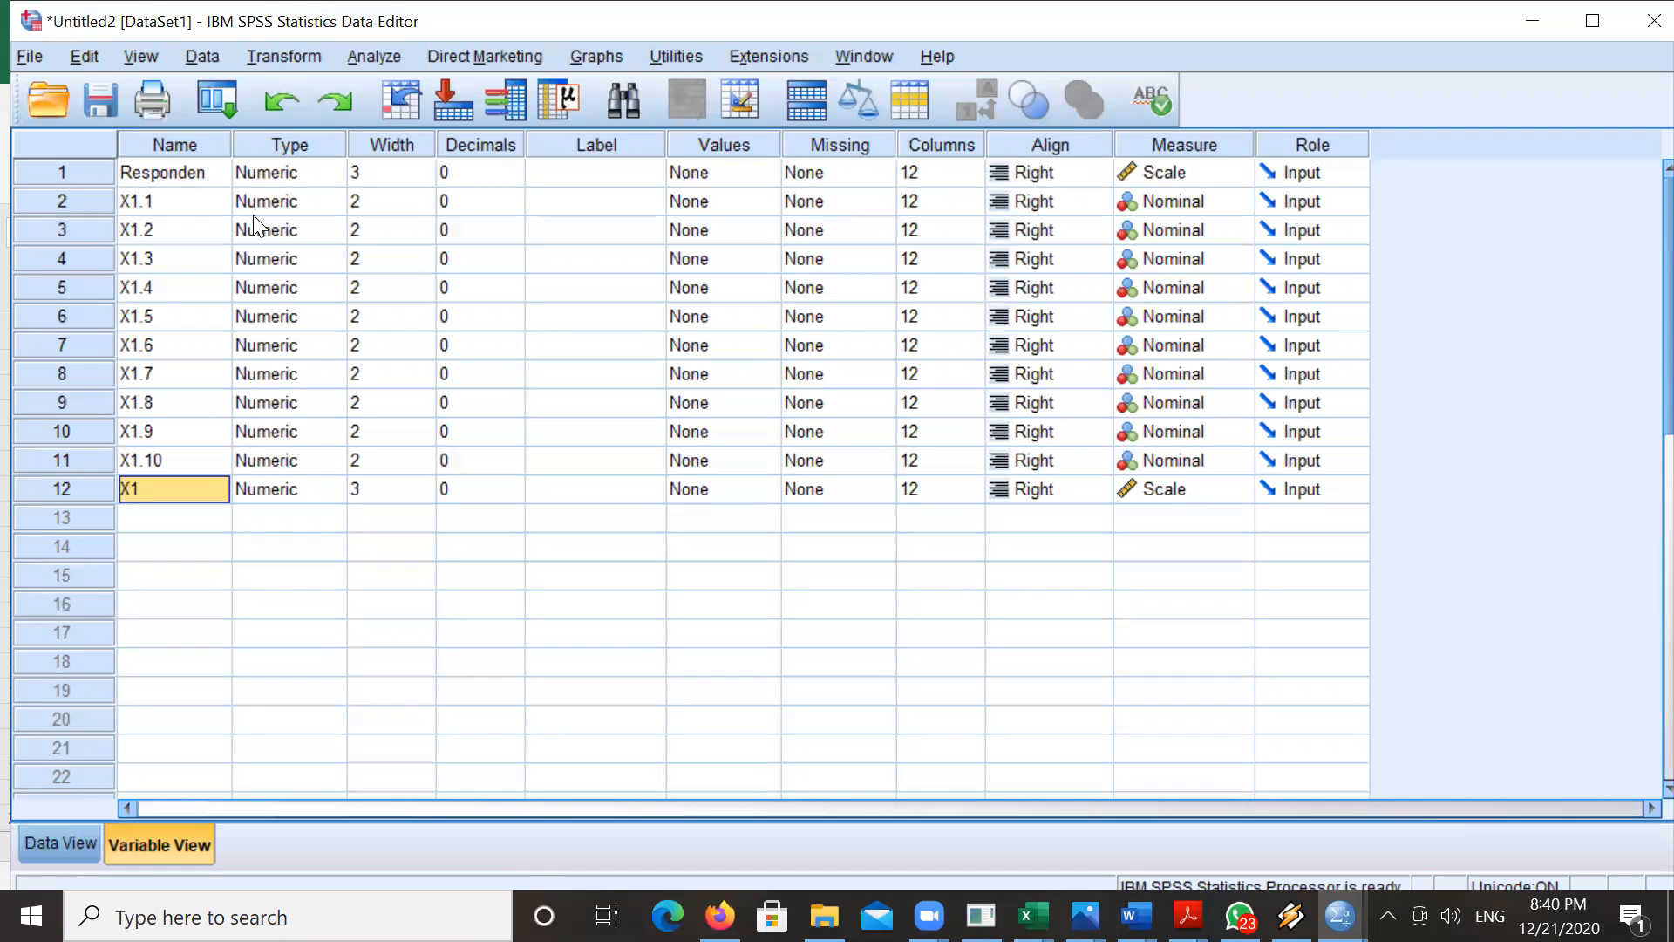
click(1200, 203)
click(1193, 255)
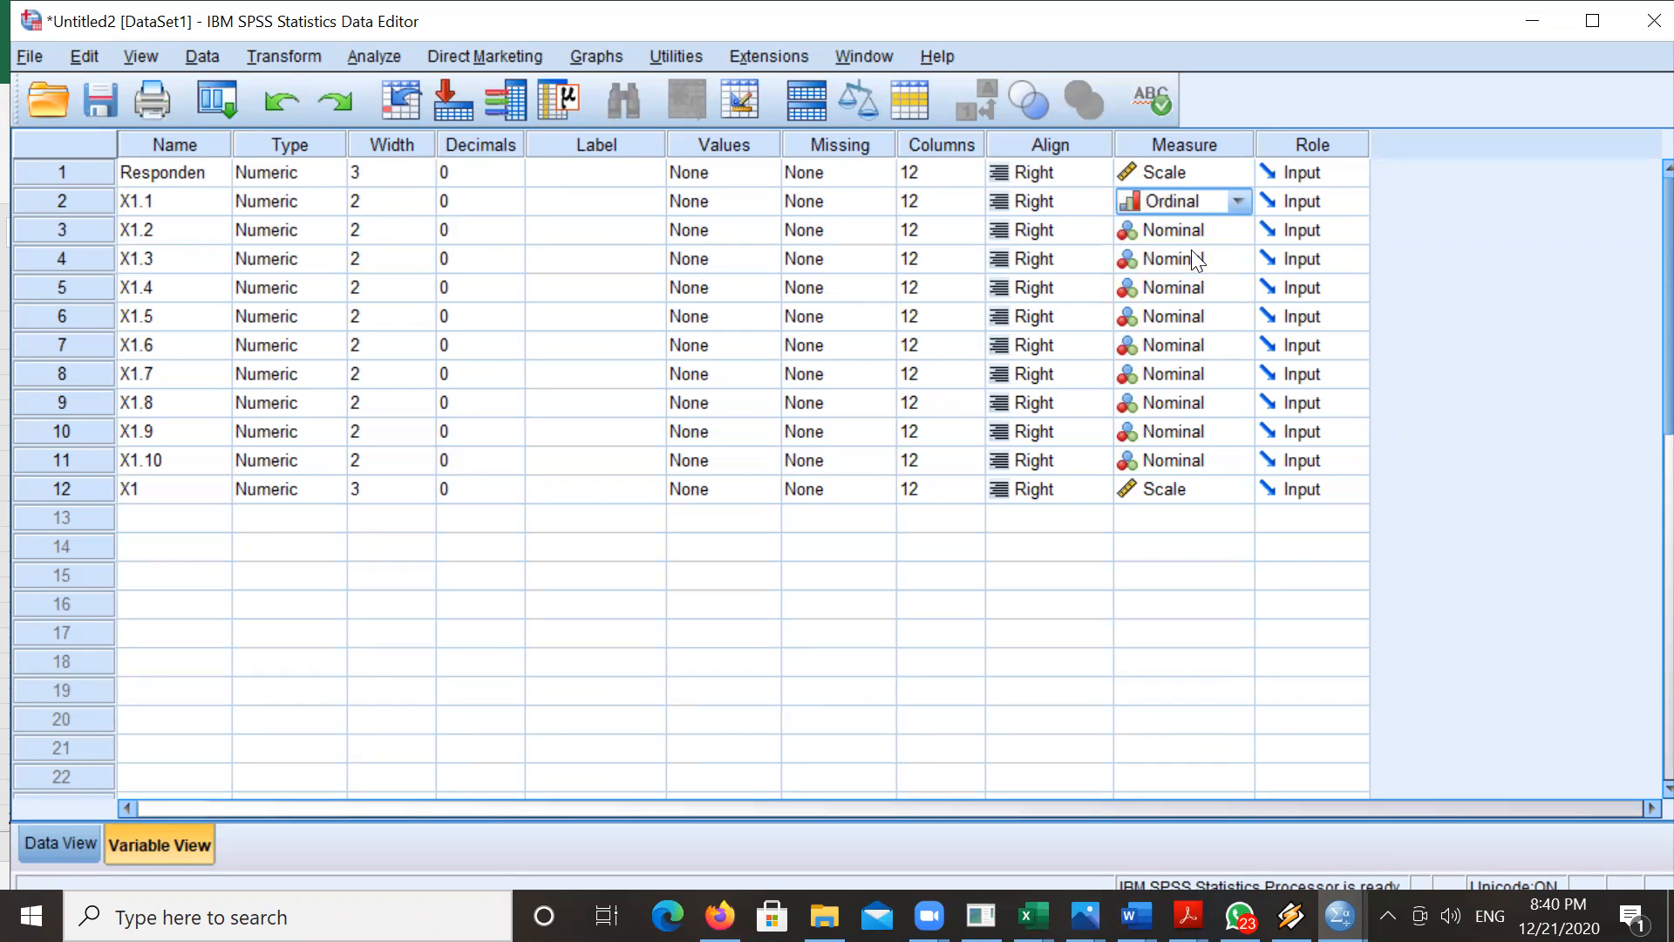
click(1234, 230)
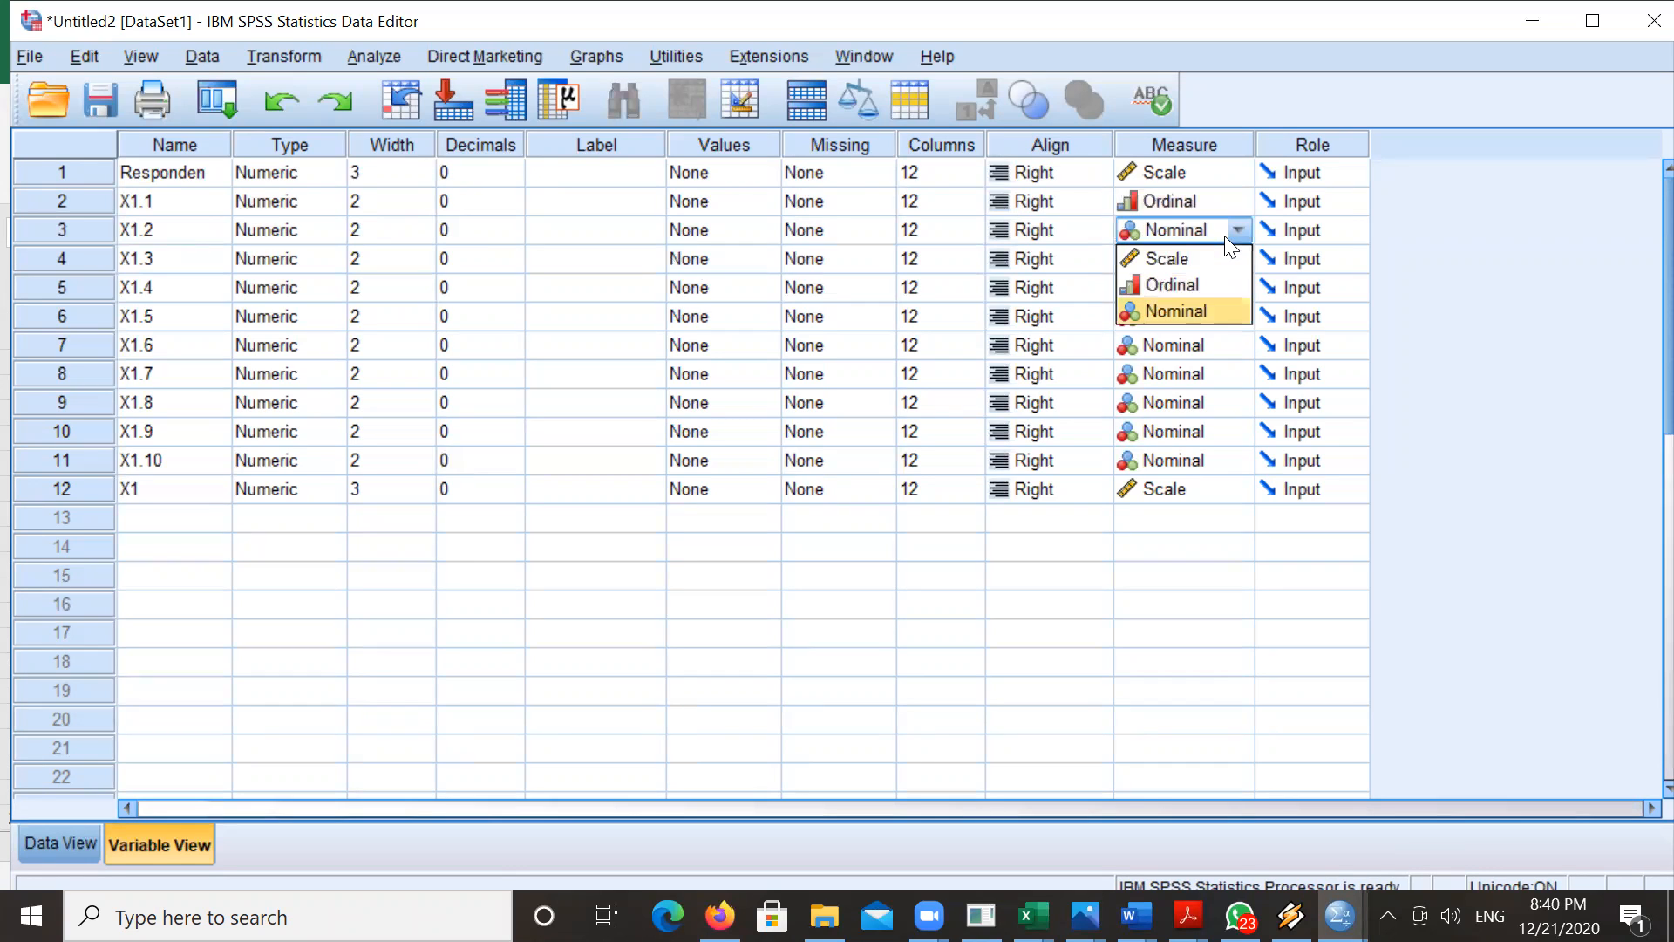
click(1156, 279)
click(1186, 263)
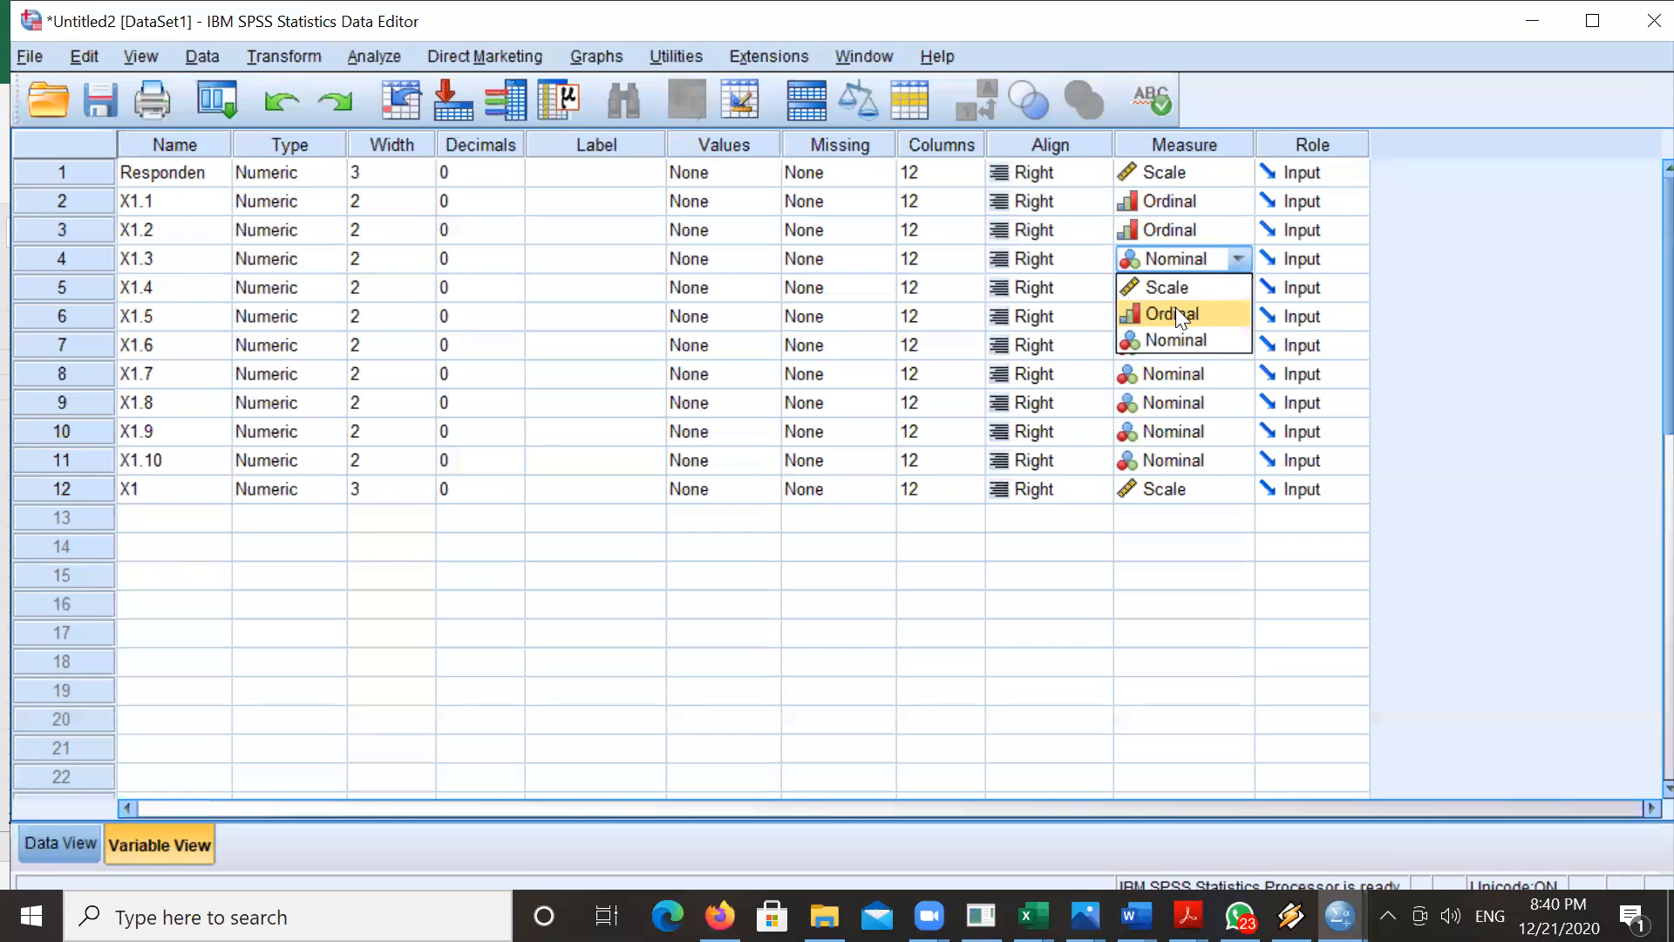
click(1176, 313)
click(1173, 292)
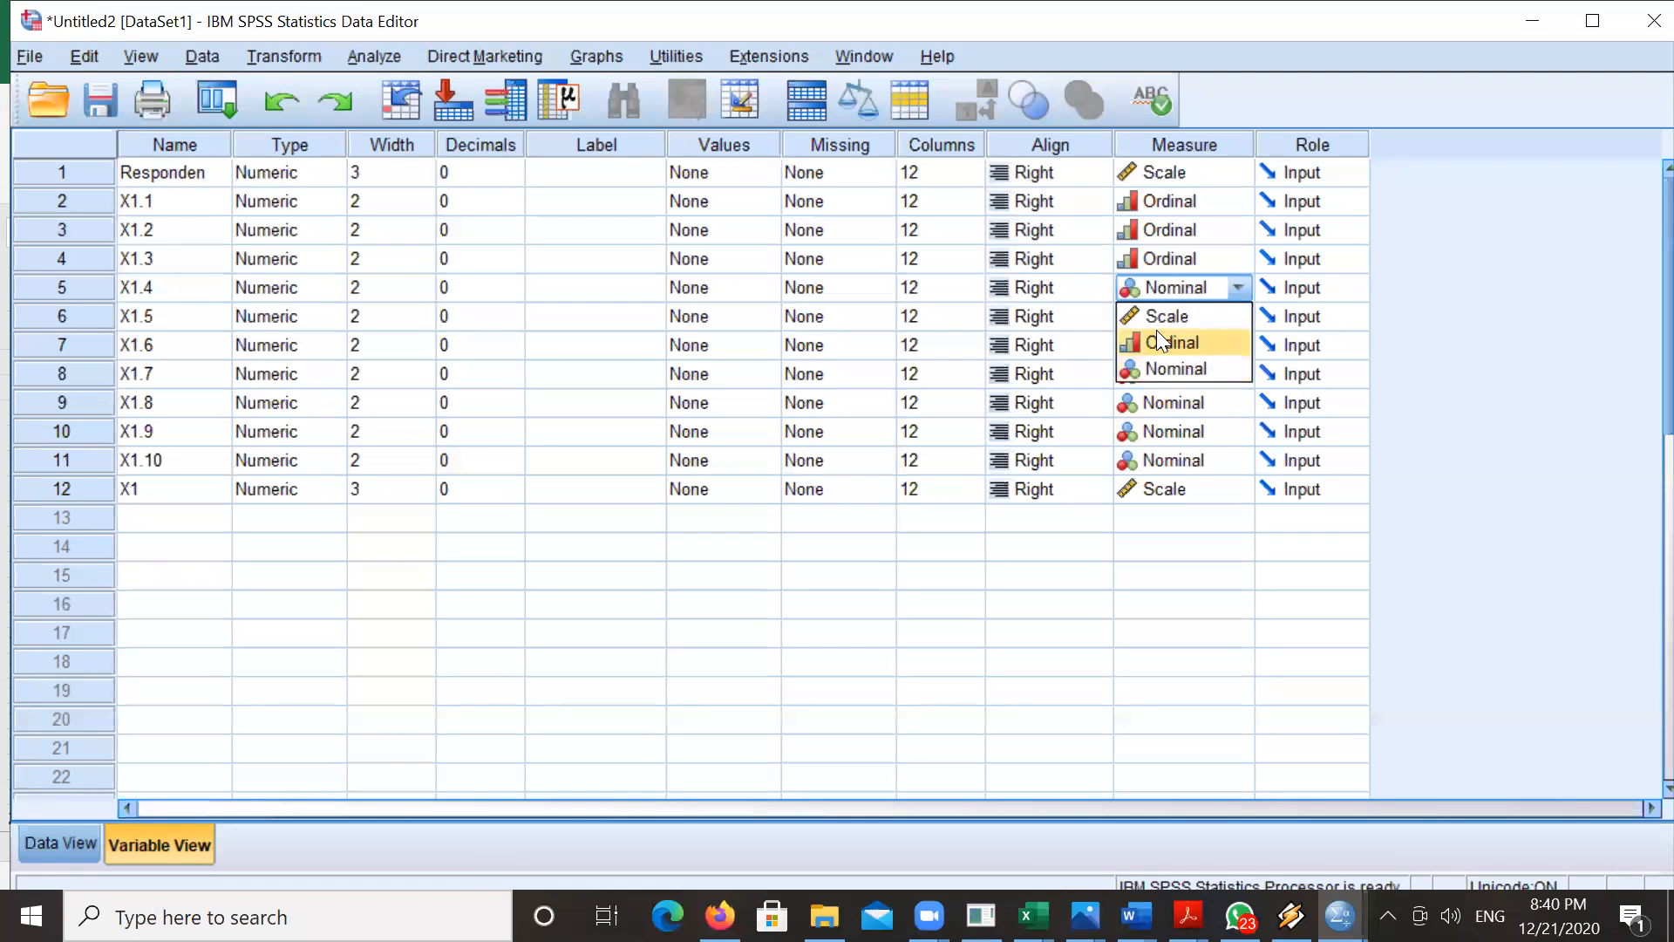
click(1157, 336)
click(1210, 321)
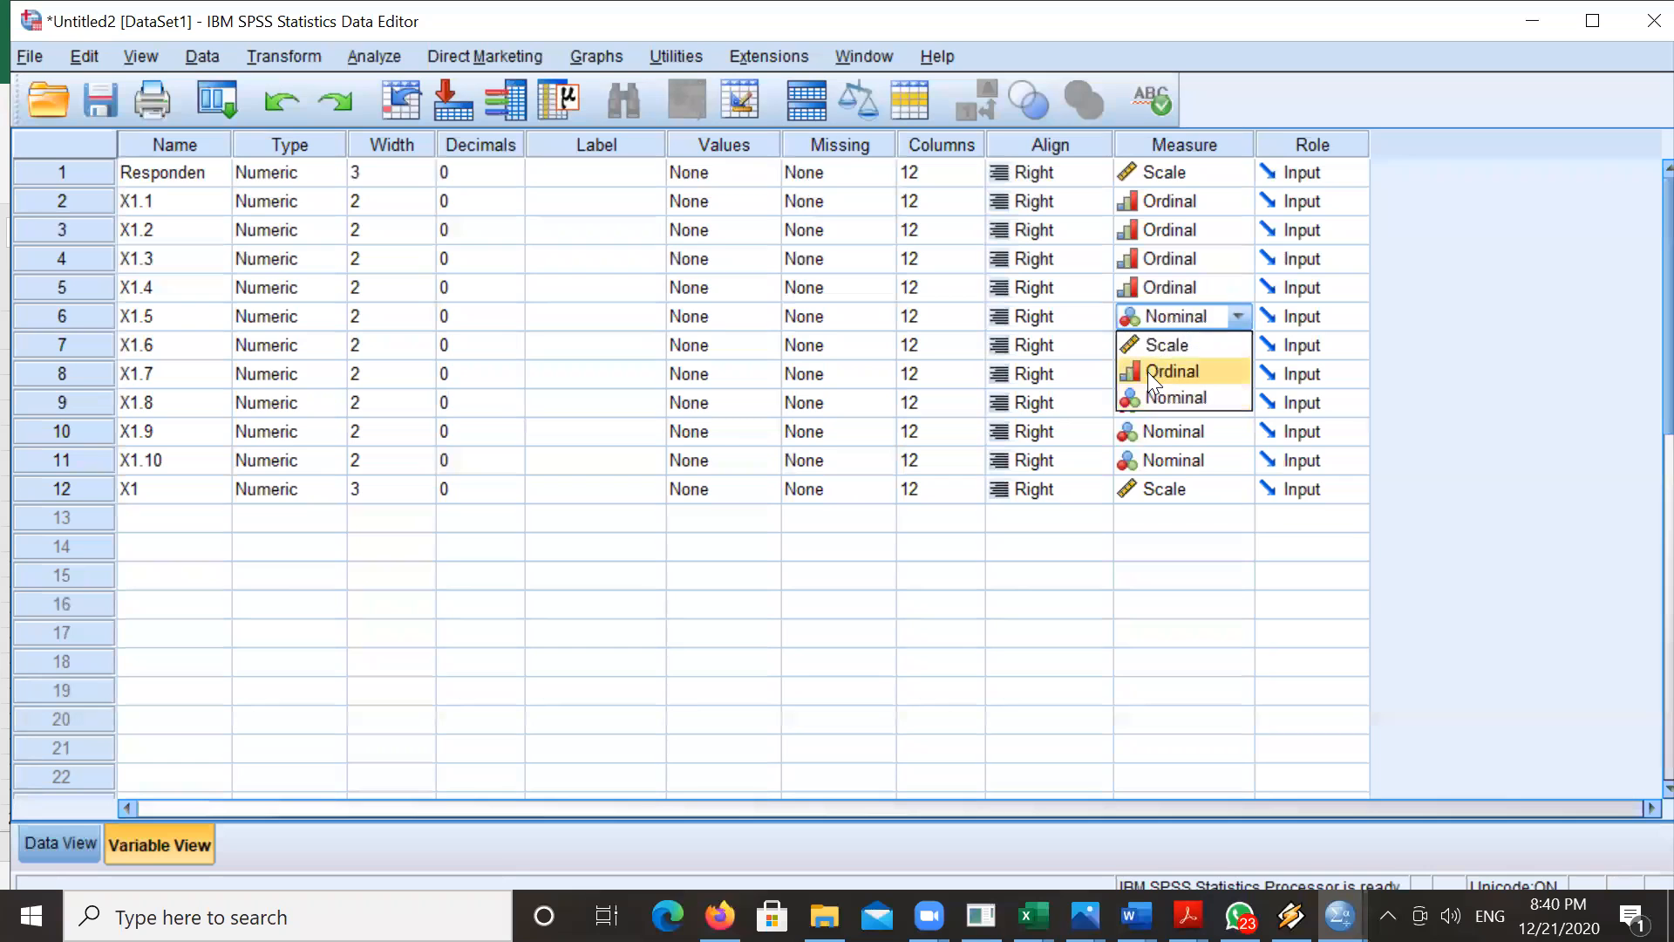
click(1147, 371)
- Set the measurement level of variables X1.6 to X1.10 to Ordinal
click(1194, 352)
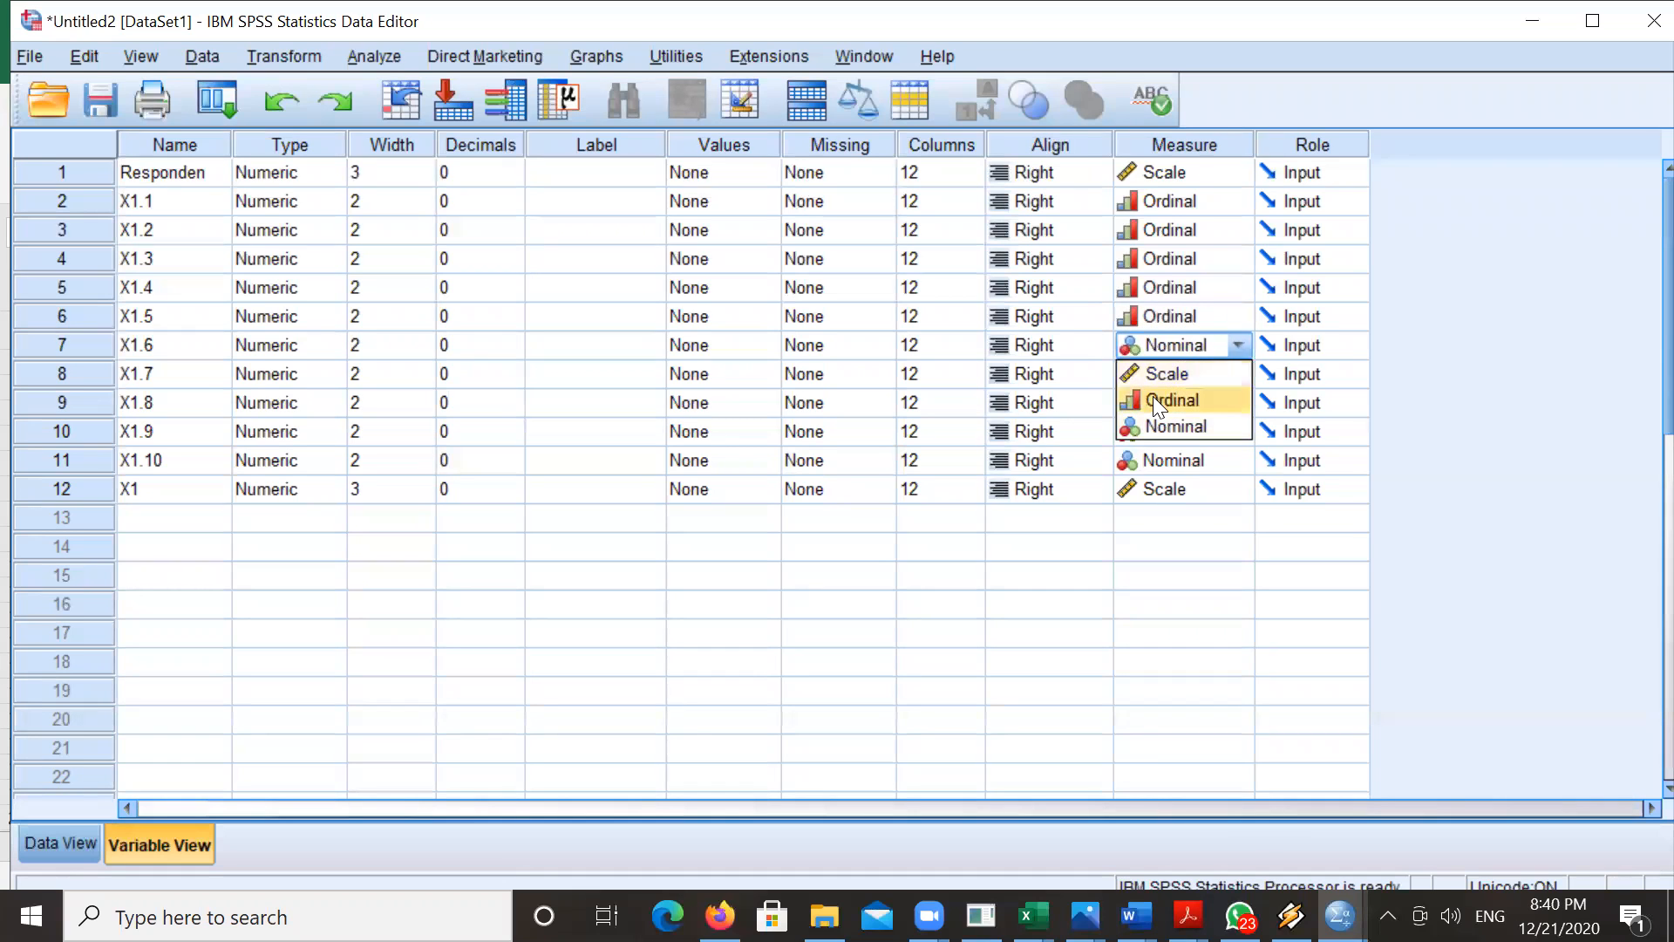
click(1152, 397)
click(1218, 377)
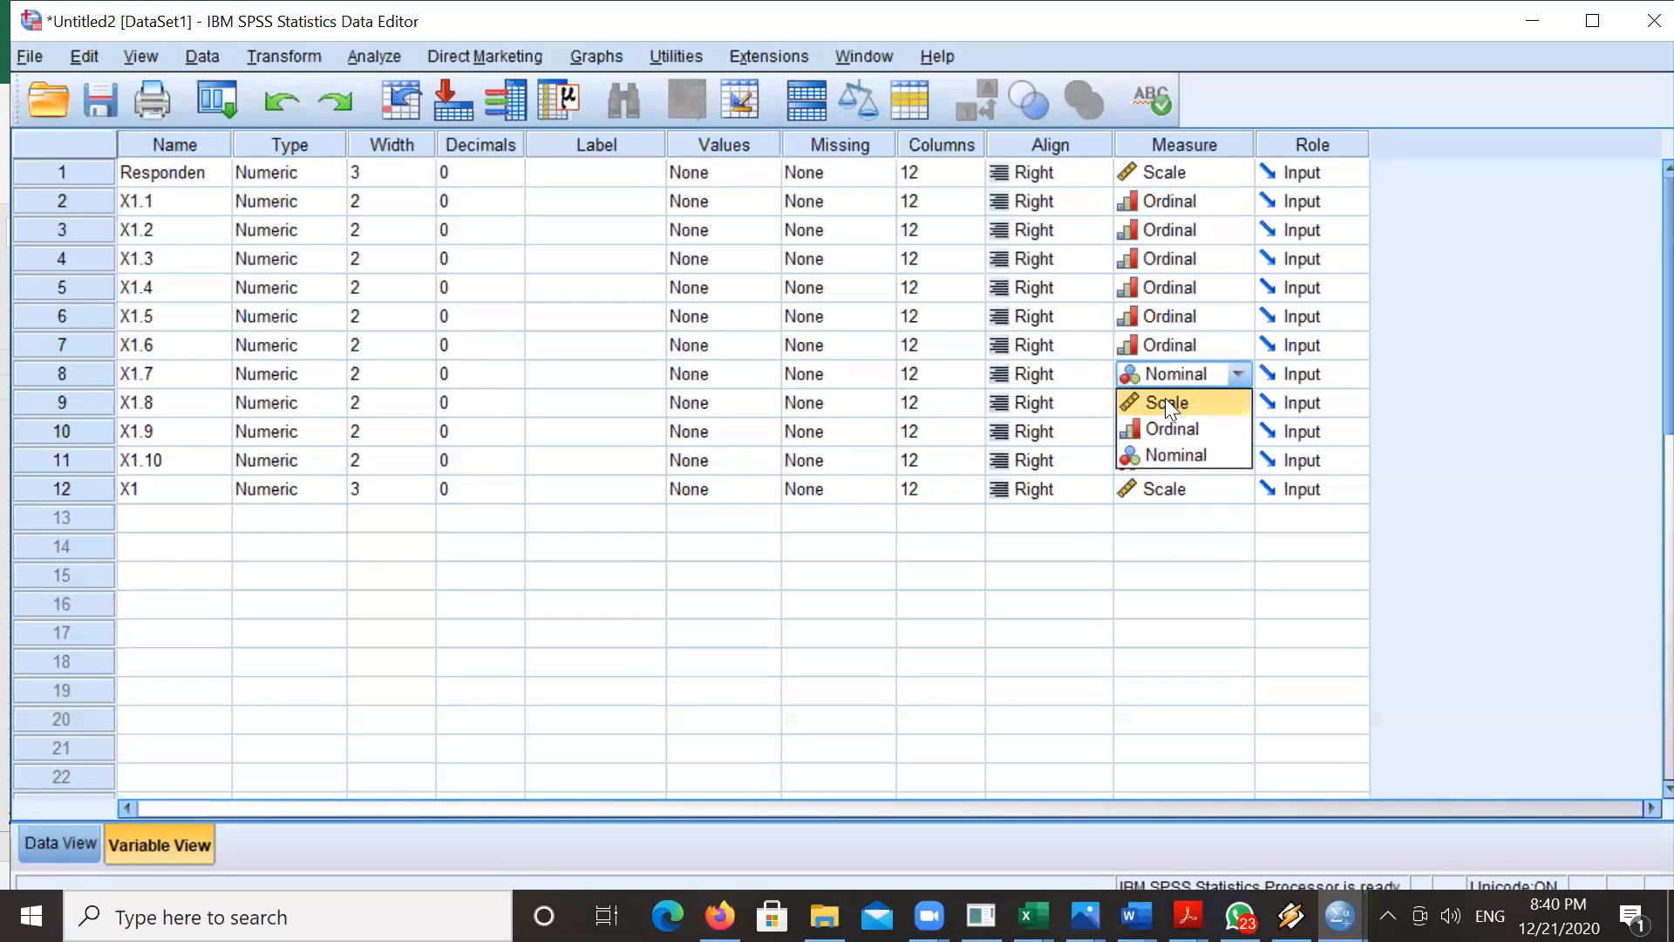
click(1150, 422)
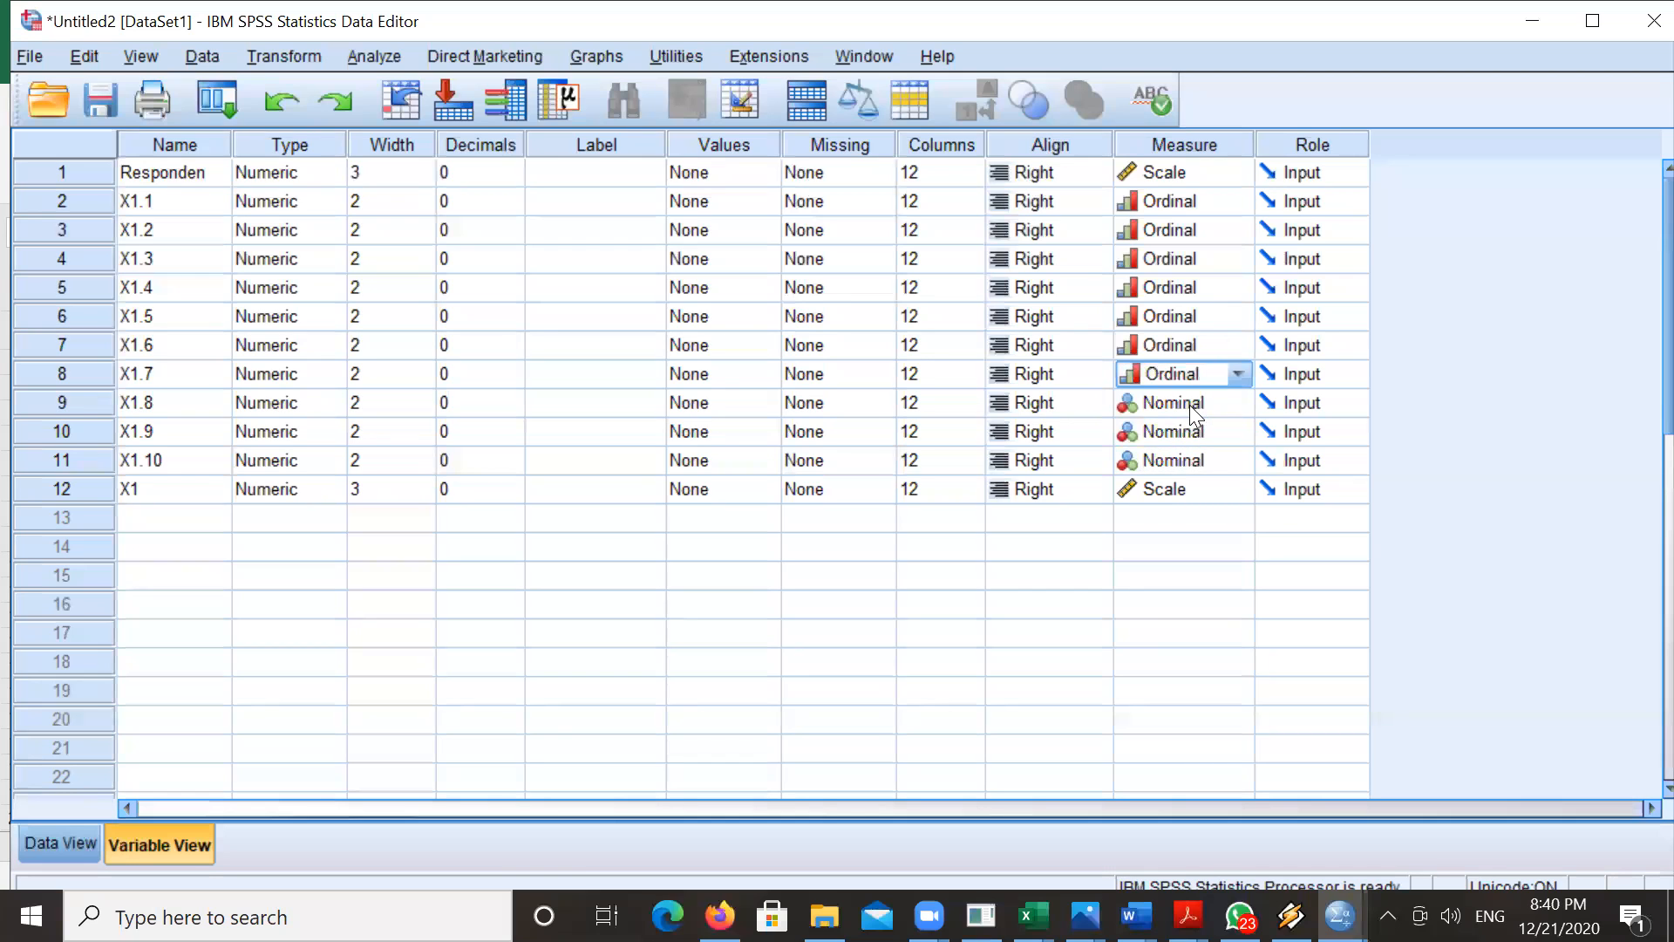
click(1187, 404)
click(1160, 451)
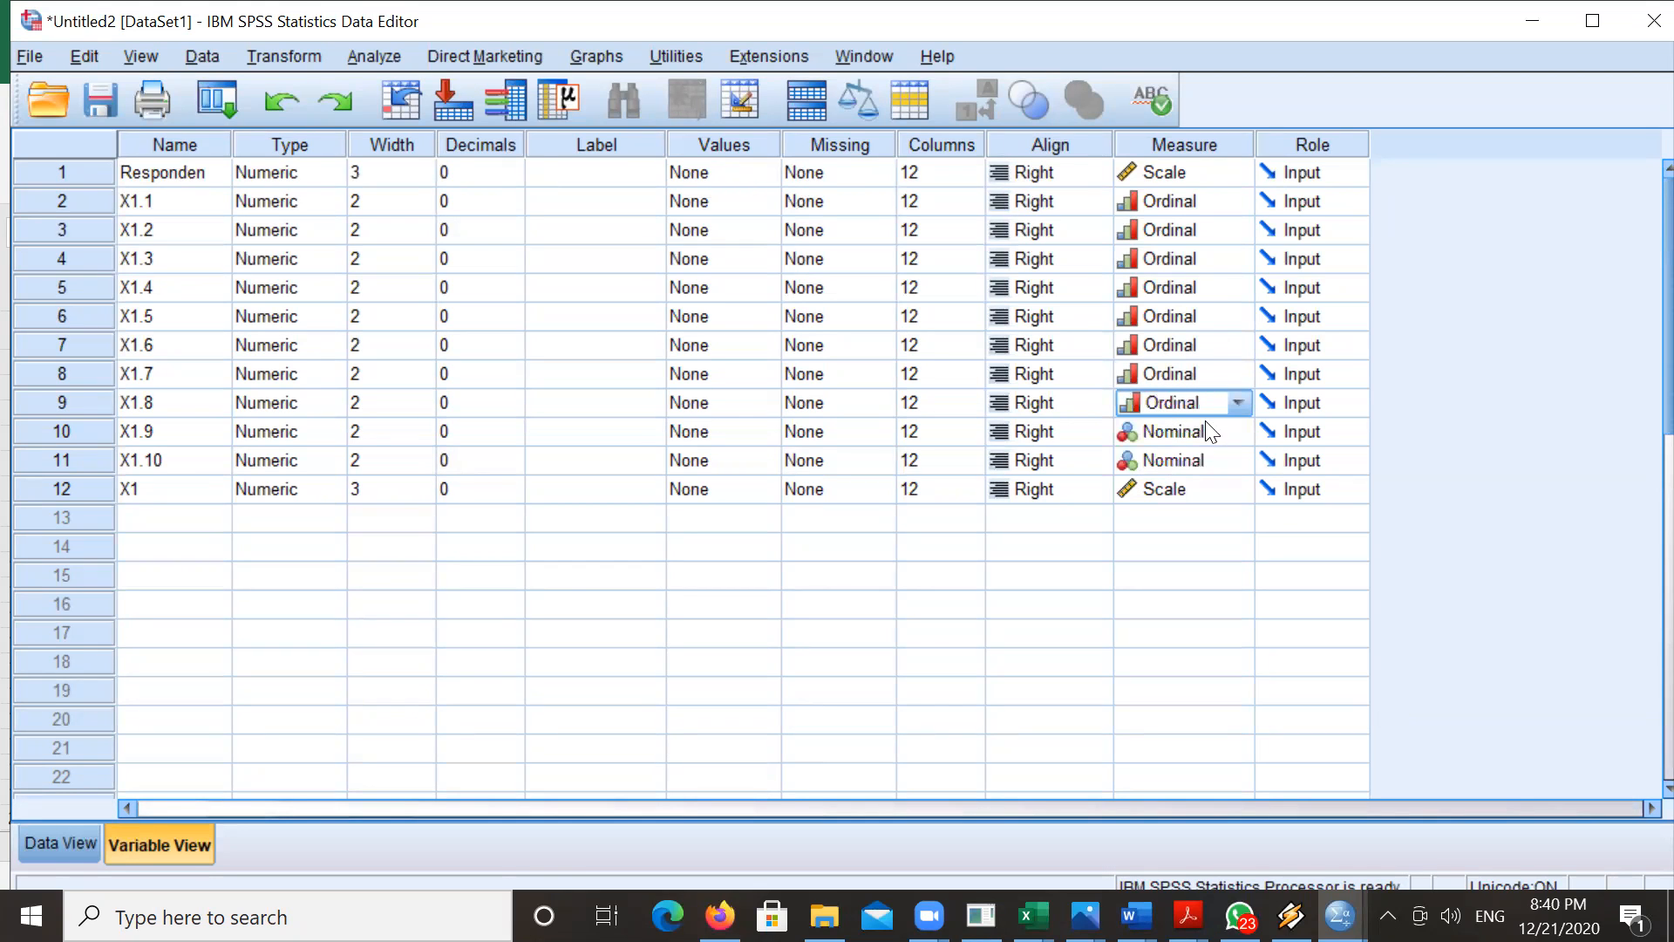
click(1203, 433)
click(1169, 488)
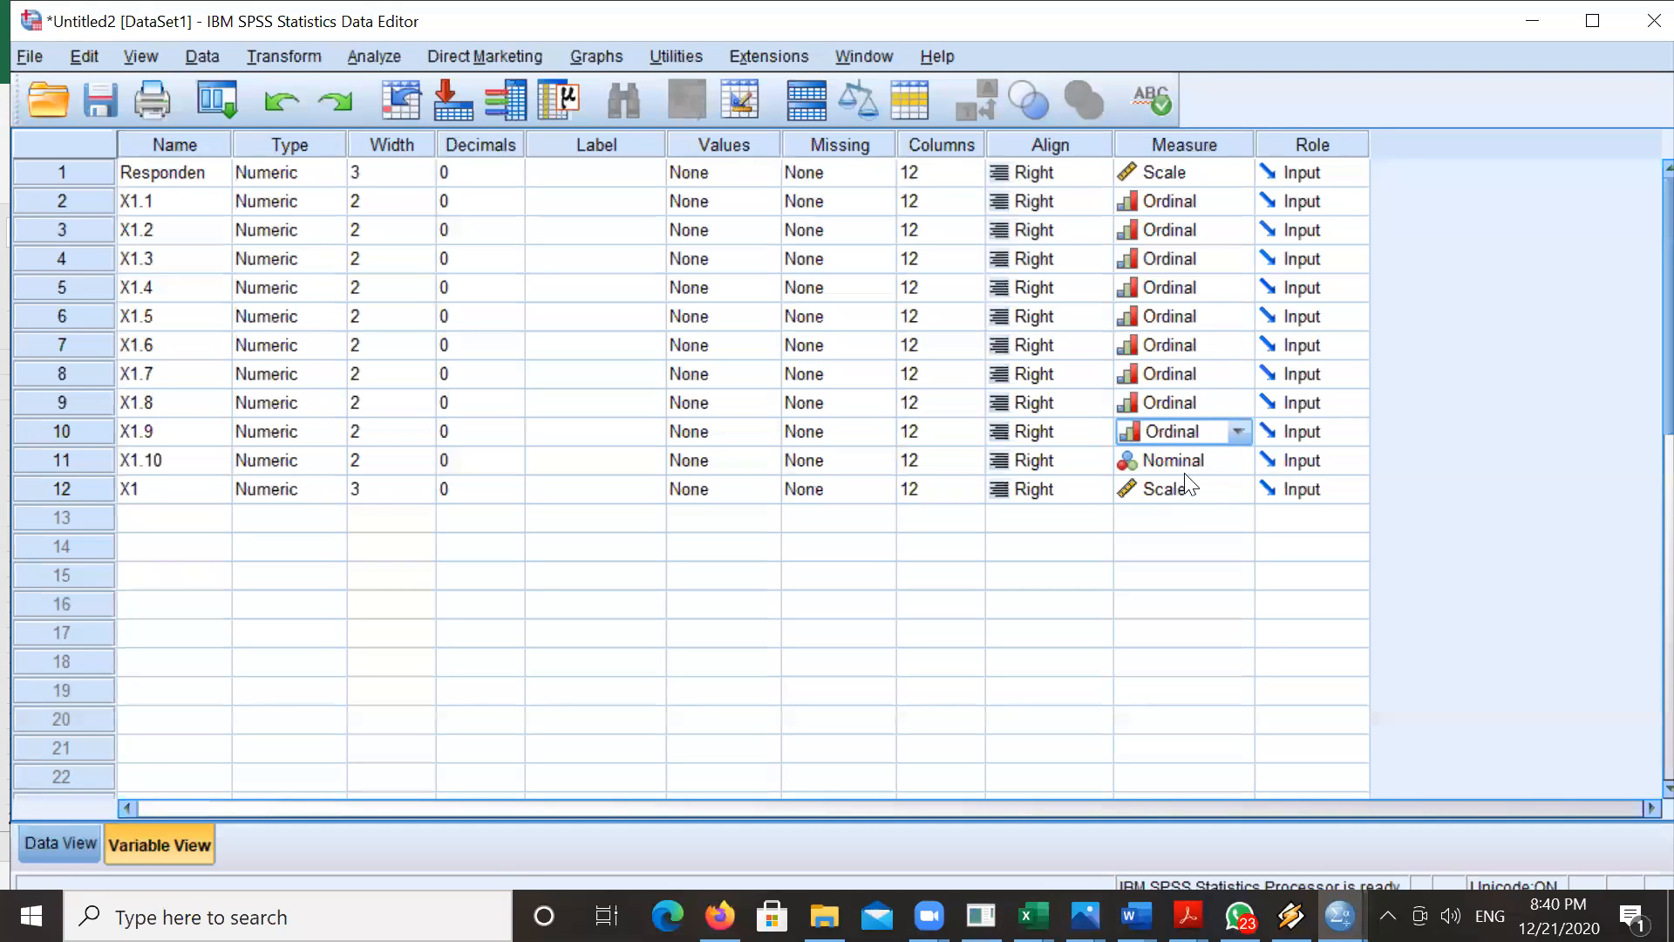
click(1208, 461)
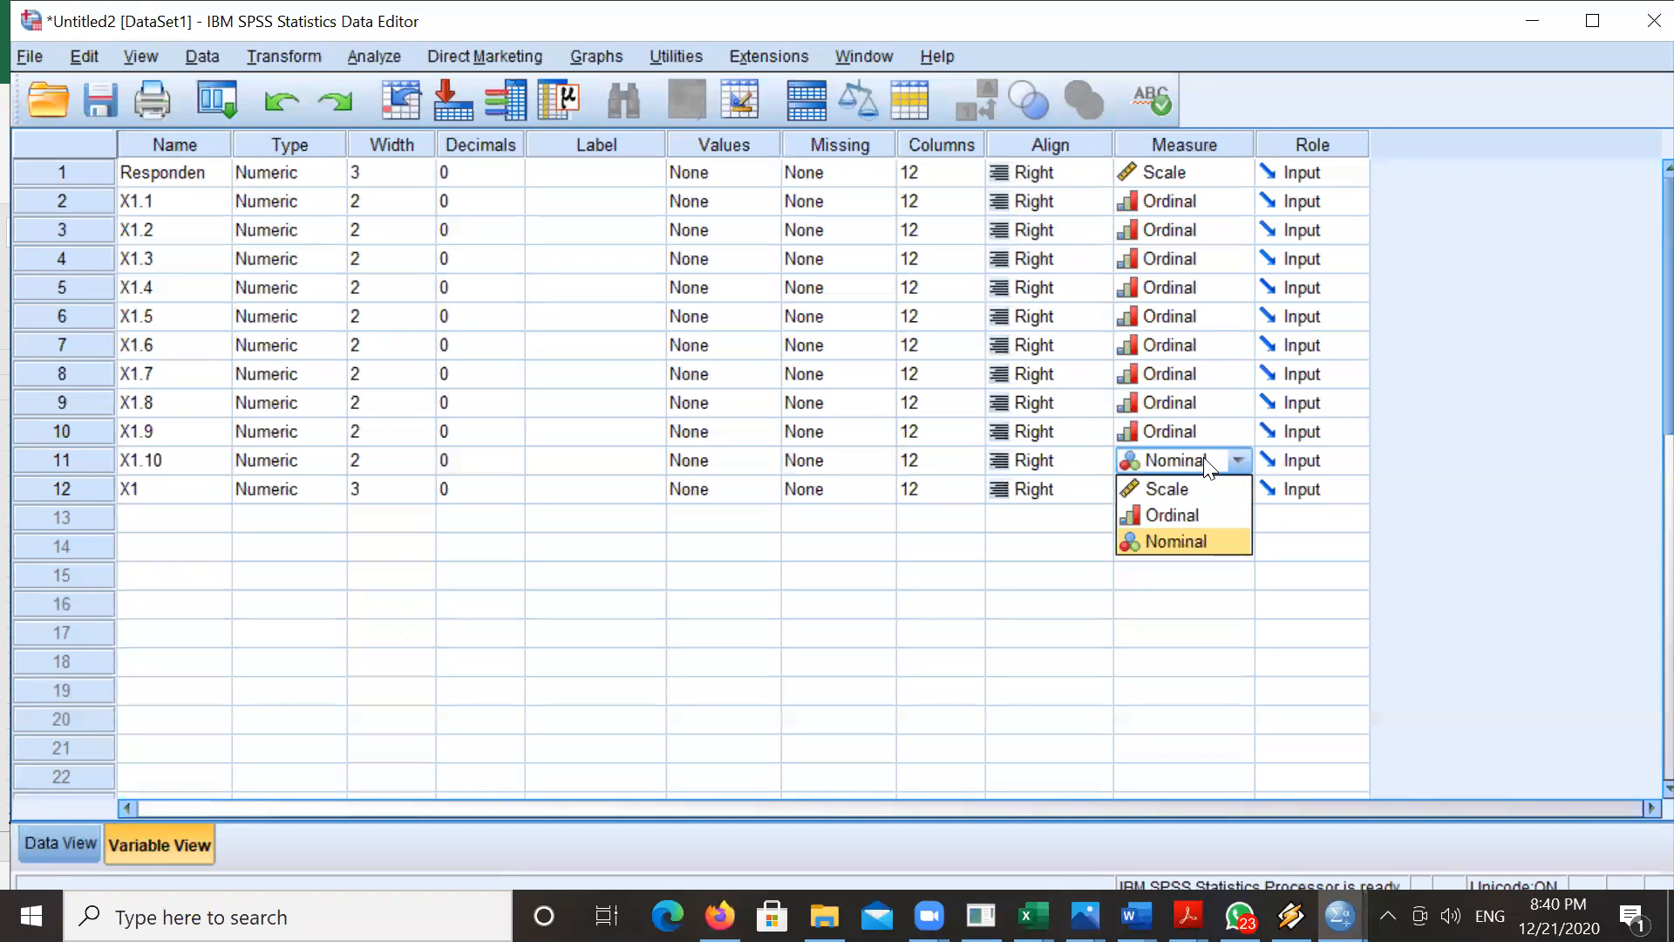
click(1172, 516)
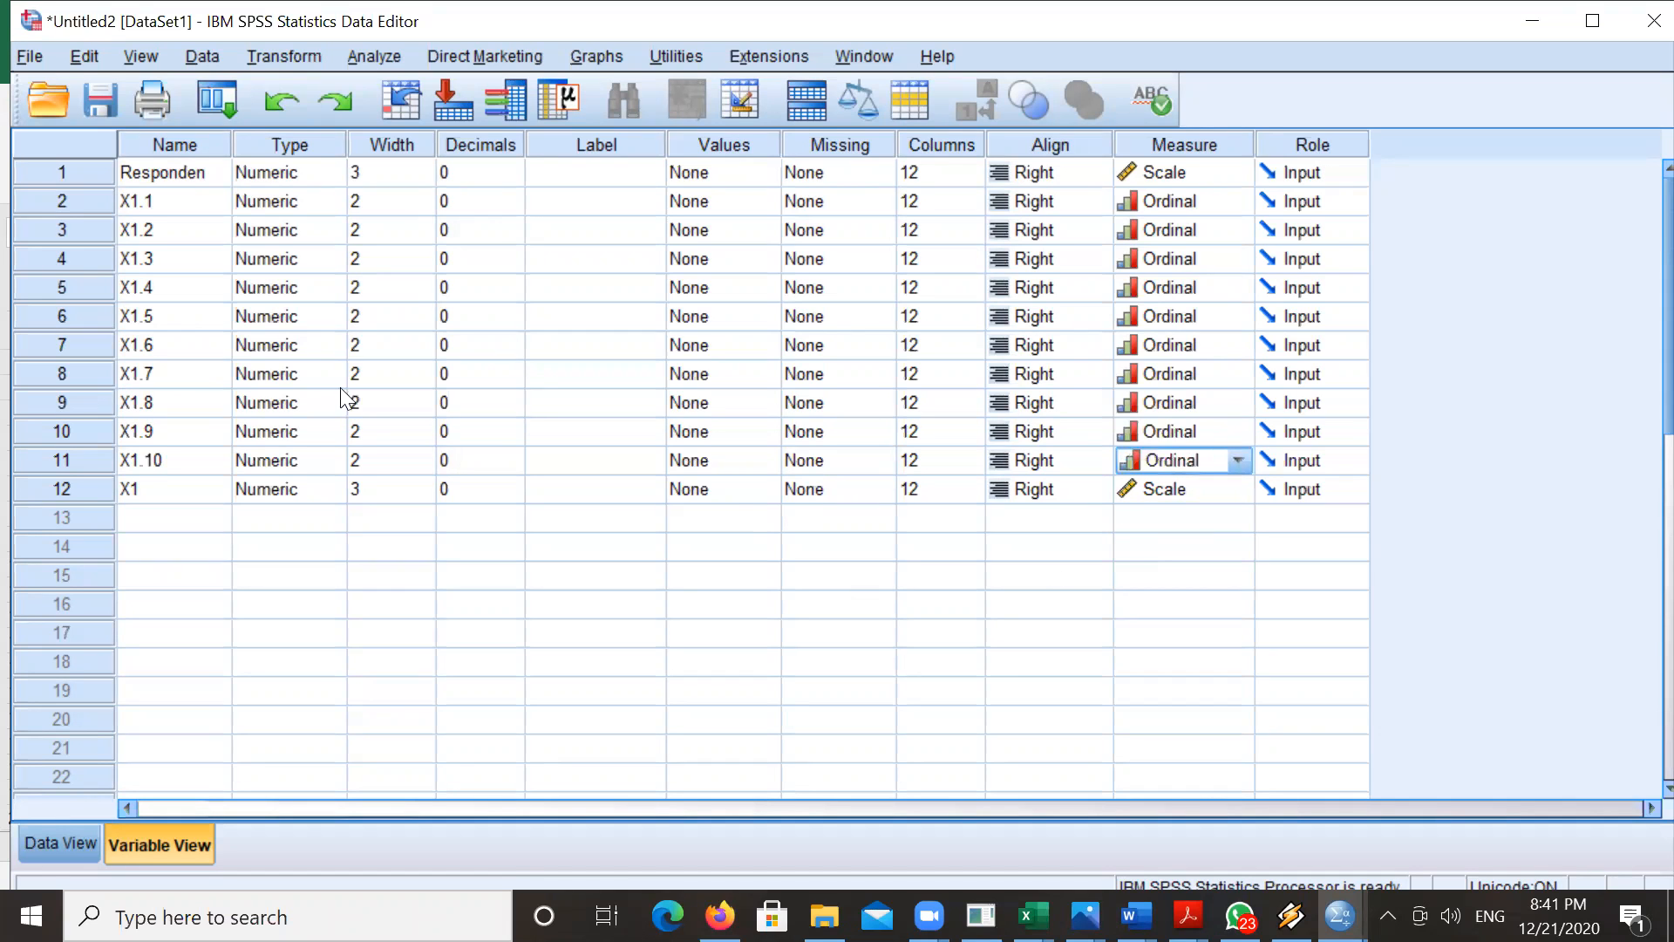
- Show the data values and set up a bivariate correlation of X1.1 to X1.10 and X1, leaving out Responden
click(38, 846)
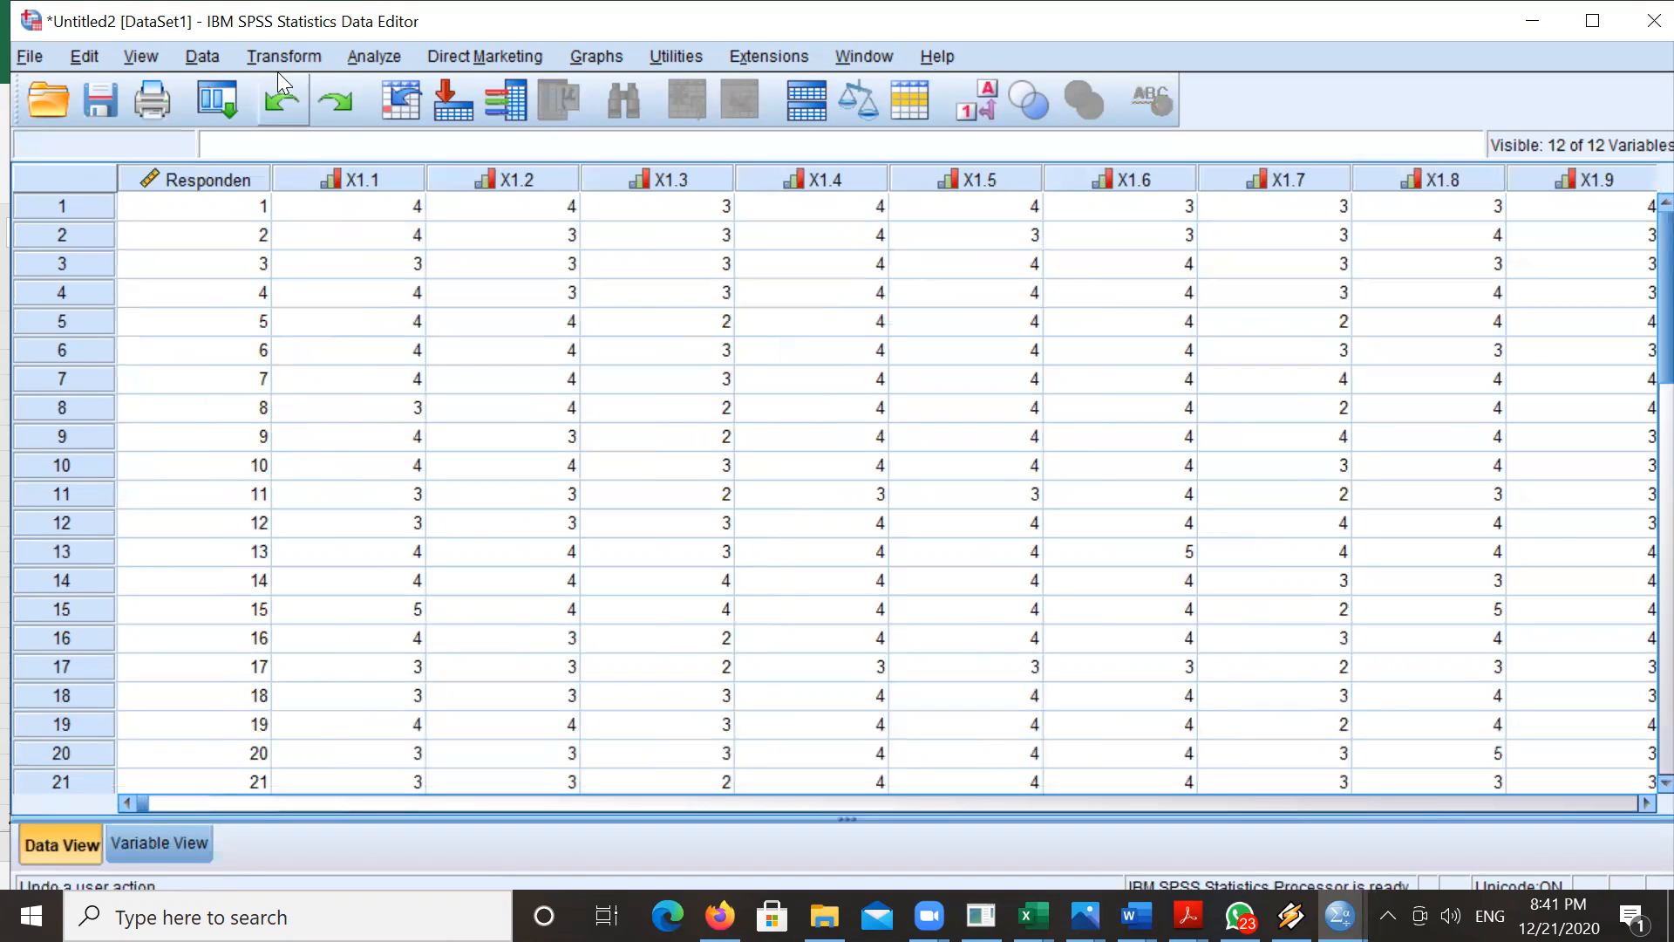
click(354, 61)
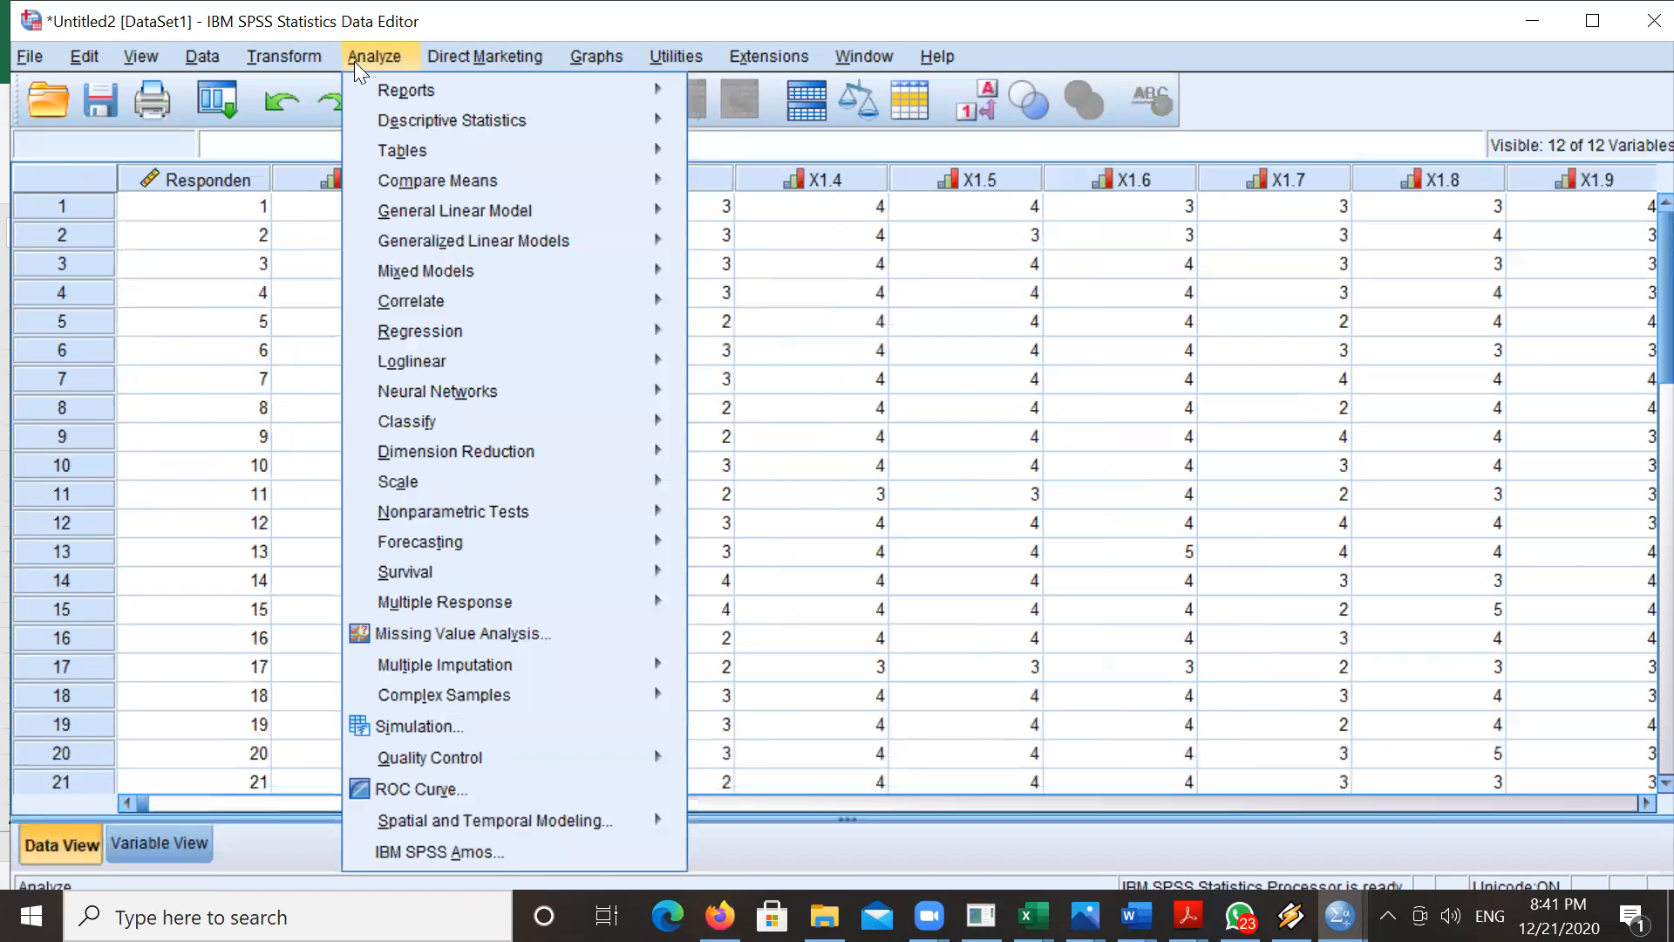
mouse_move(409, 162)
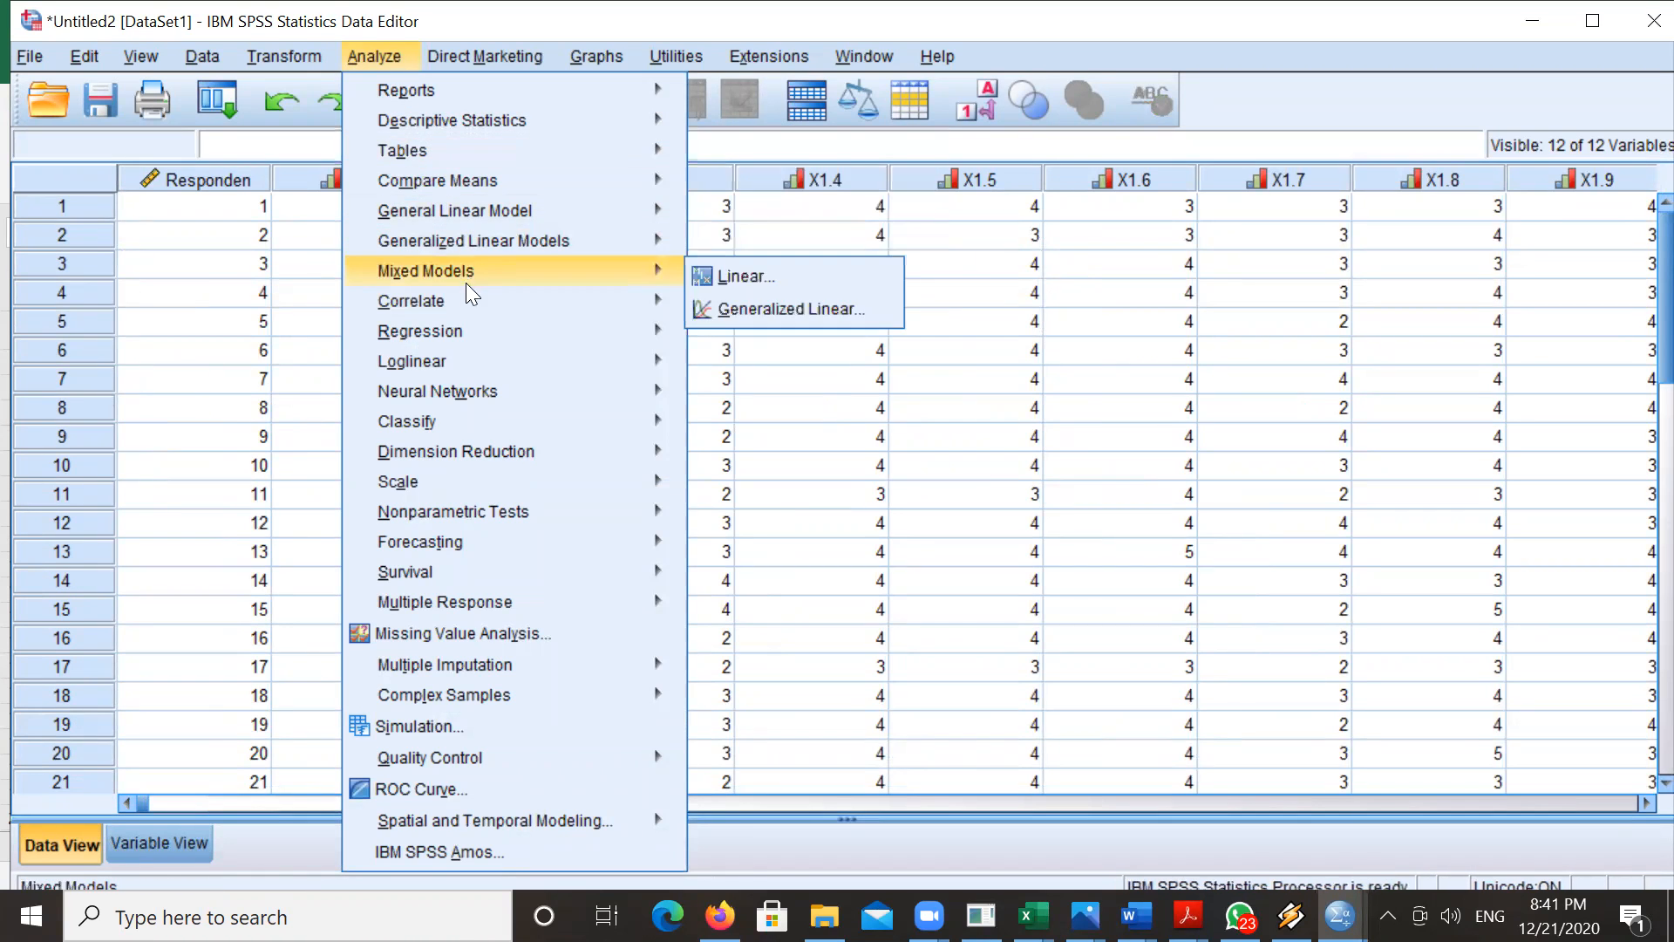
mouse_move(462, 294)
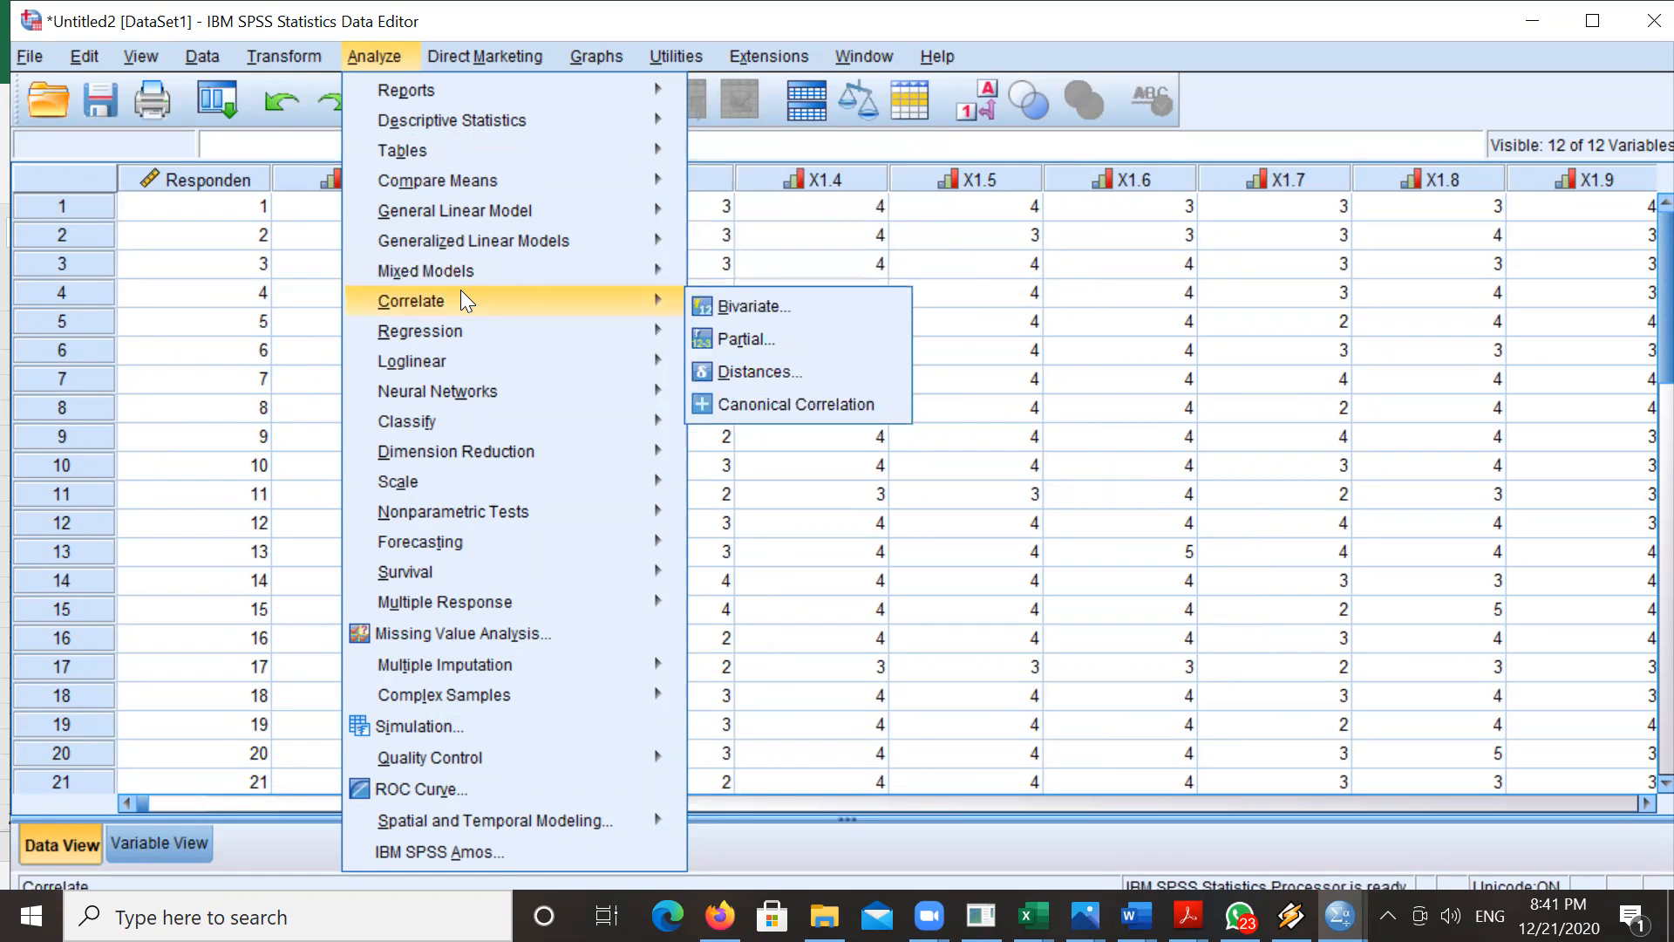
click(766, 309)
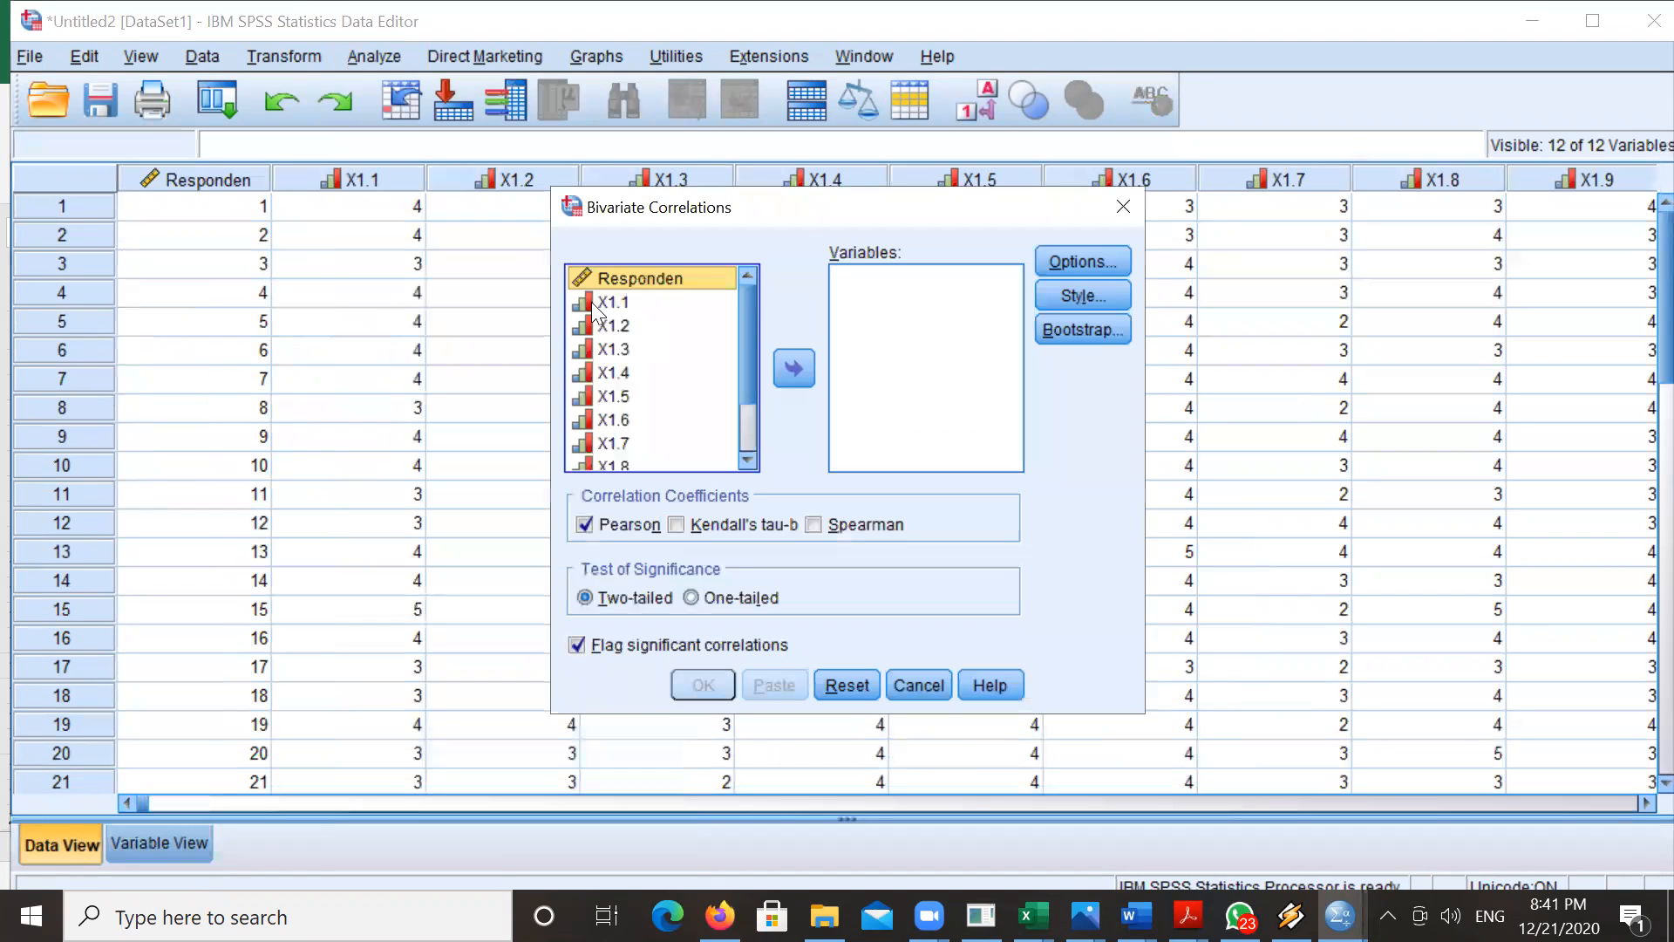
key(ctrl+a)
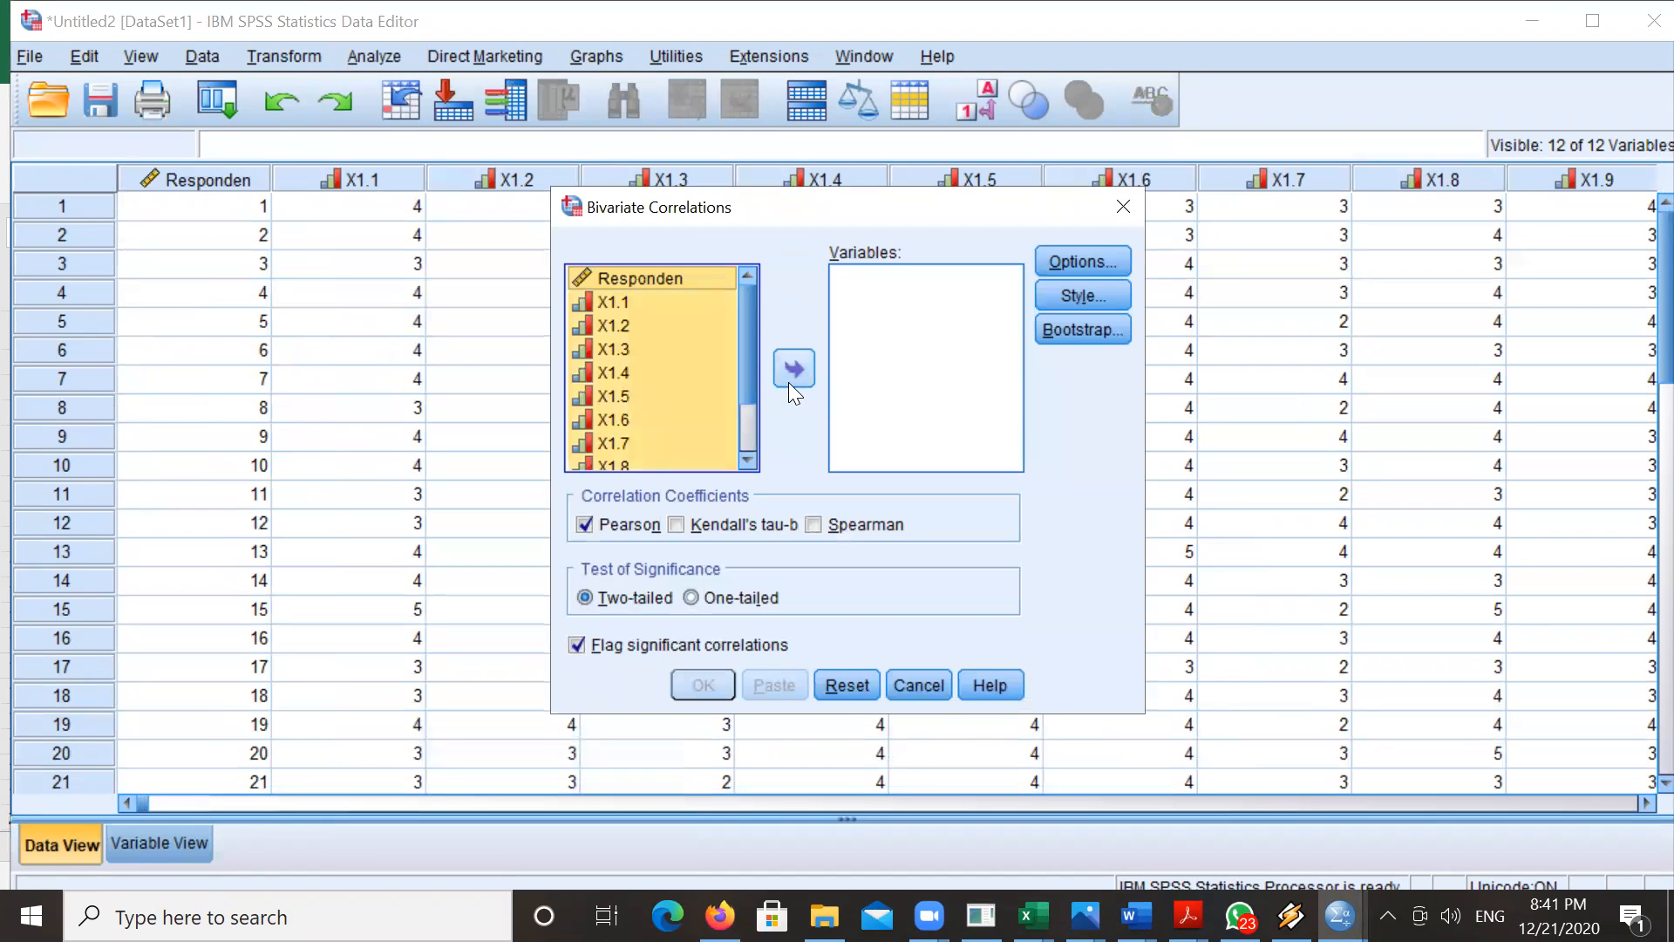
click(789, 381)
click(902, 279)
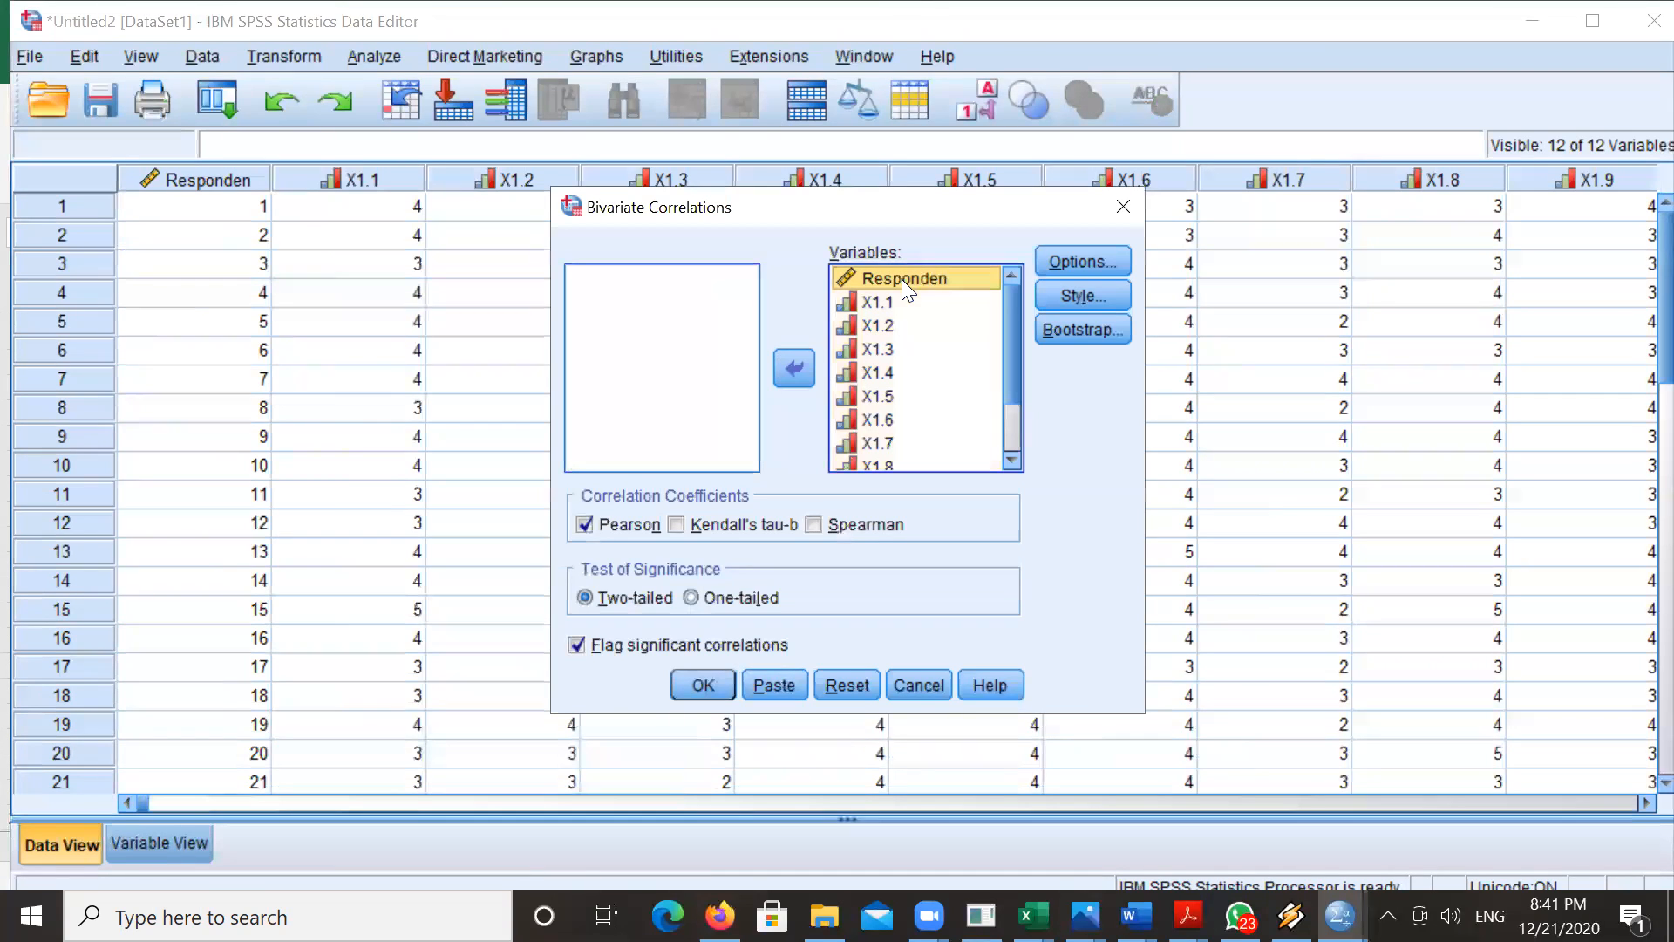
click(787, 359)
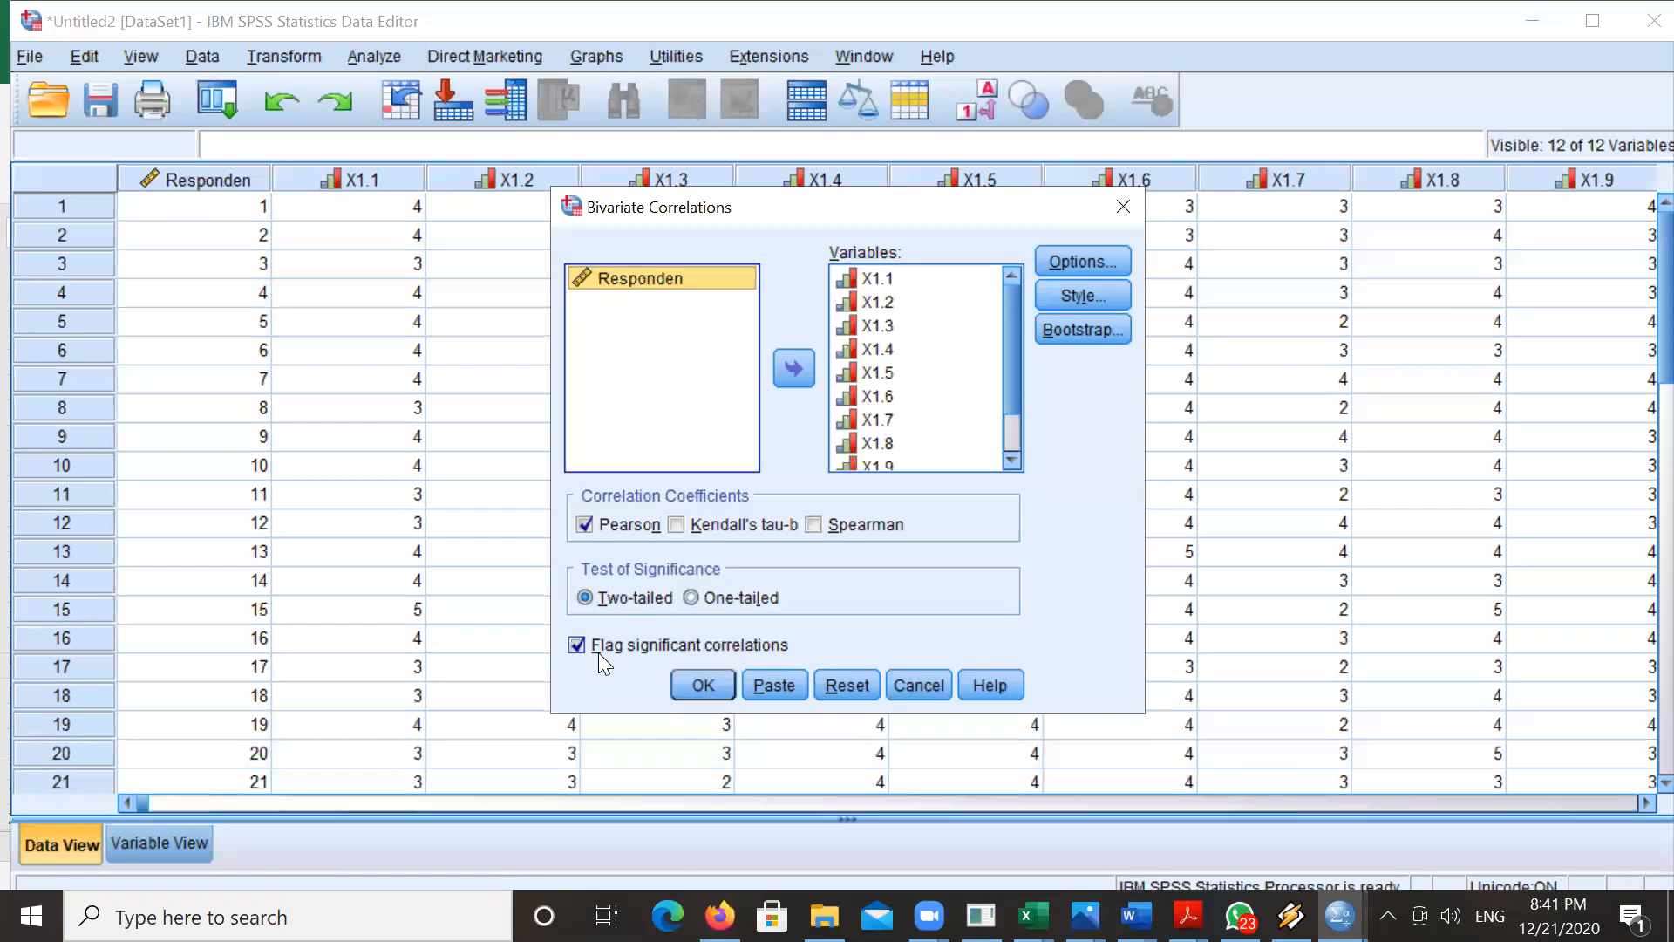
- Run the two-tailed Pearson correlation and maximize the output window to show the full Correlations table
click(704, 684)
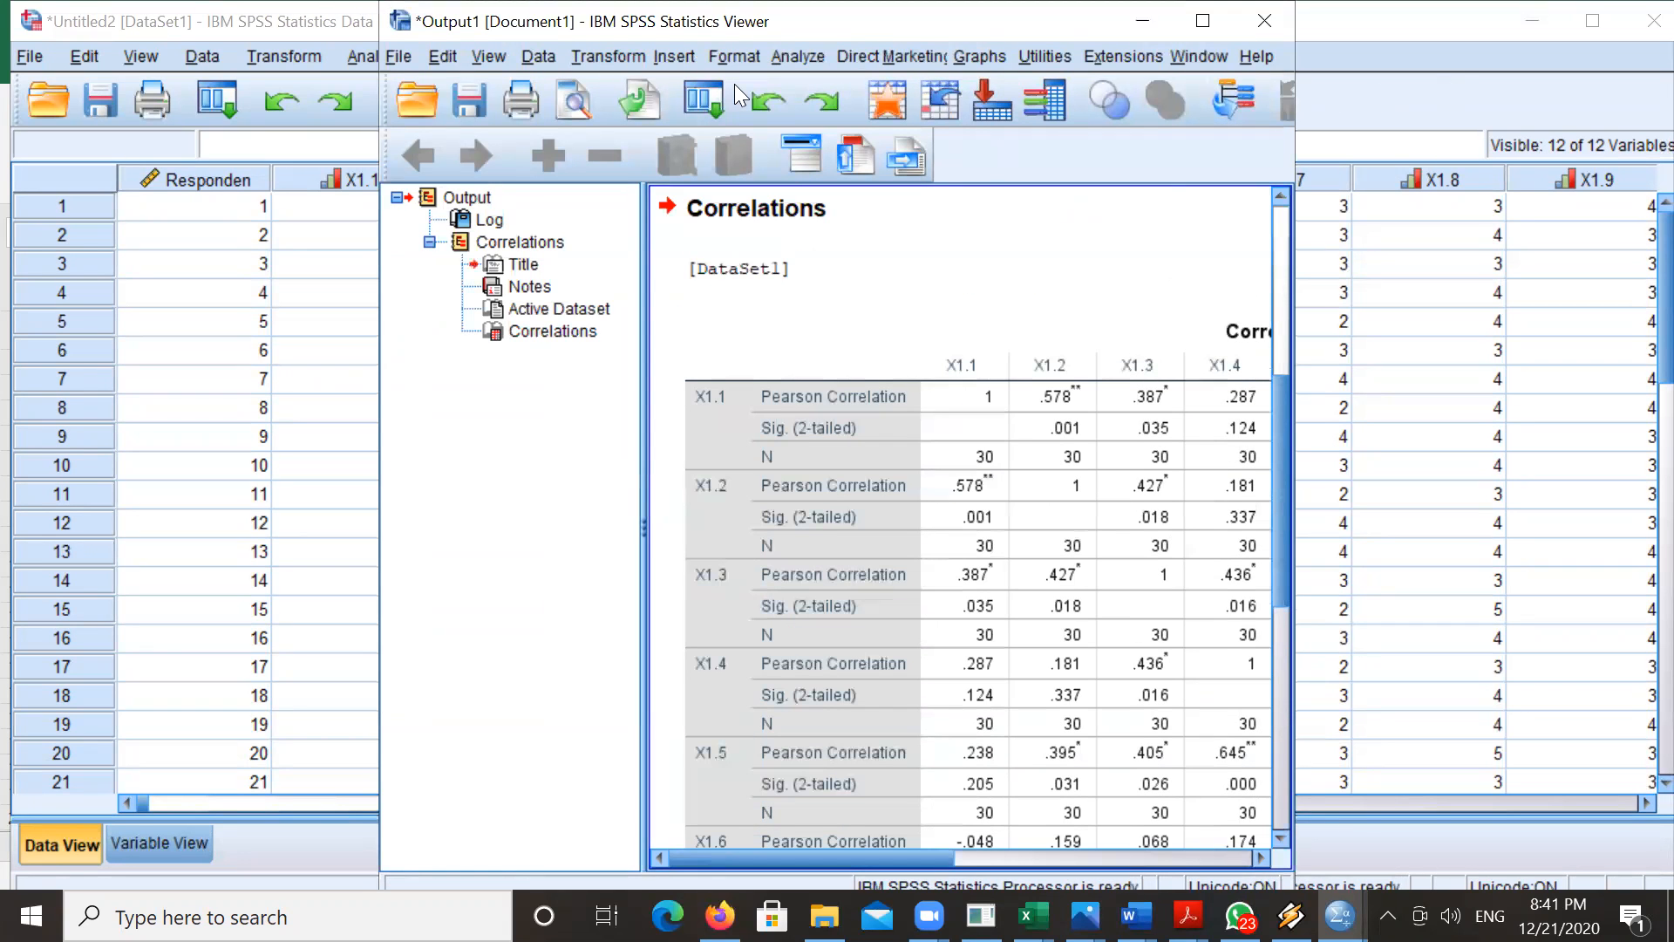
drag(591, 28, 237, 38)
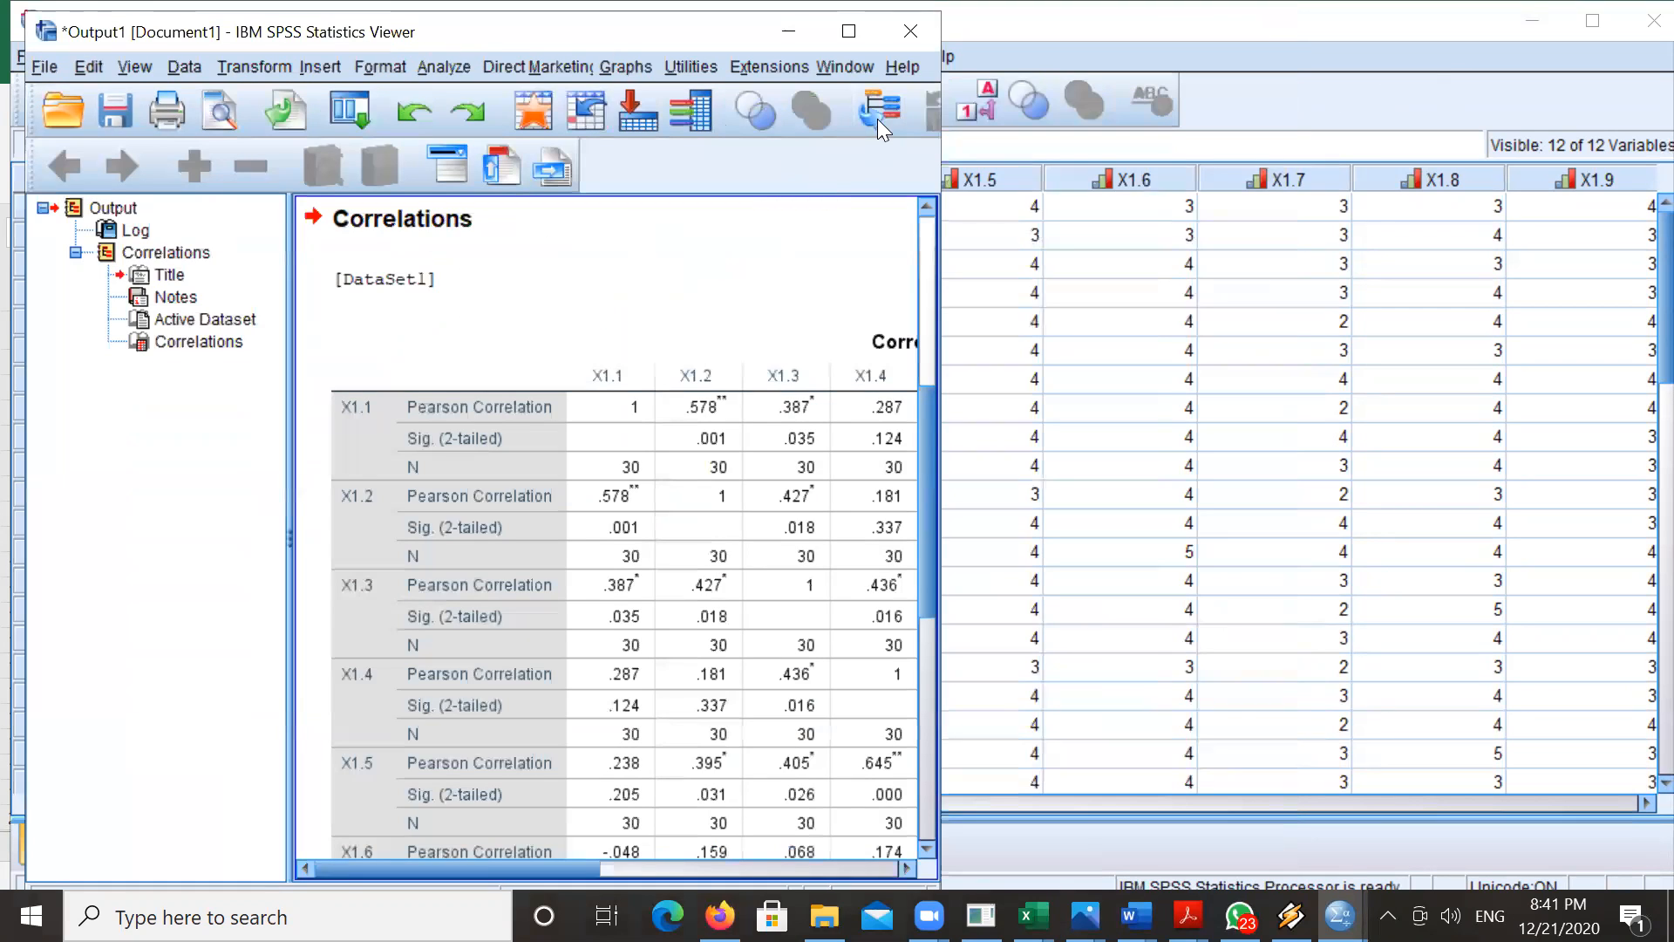
double_click(564, 35)
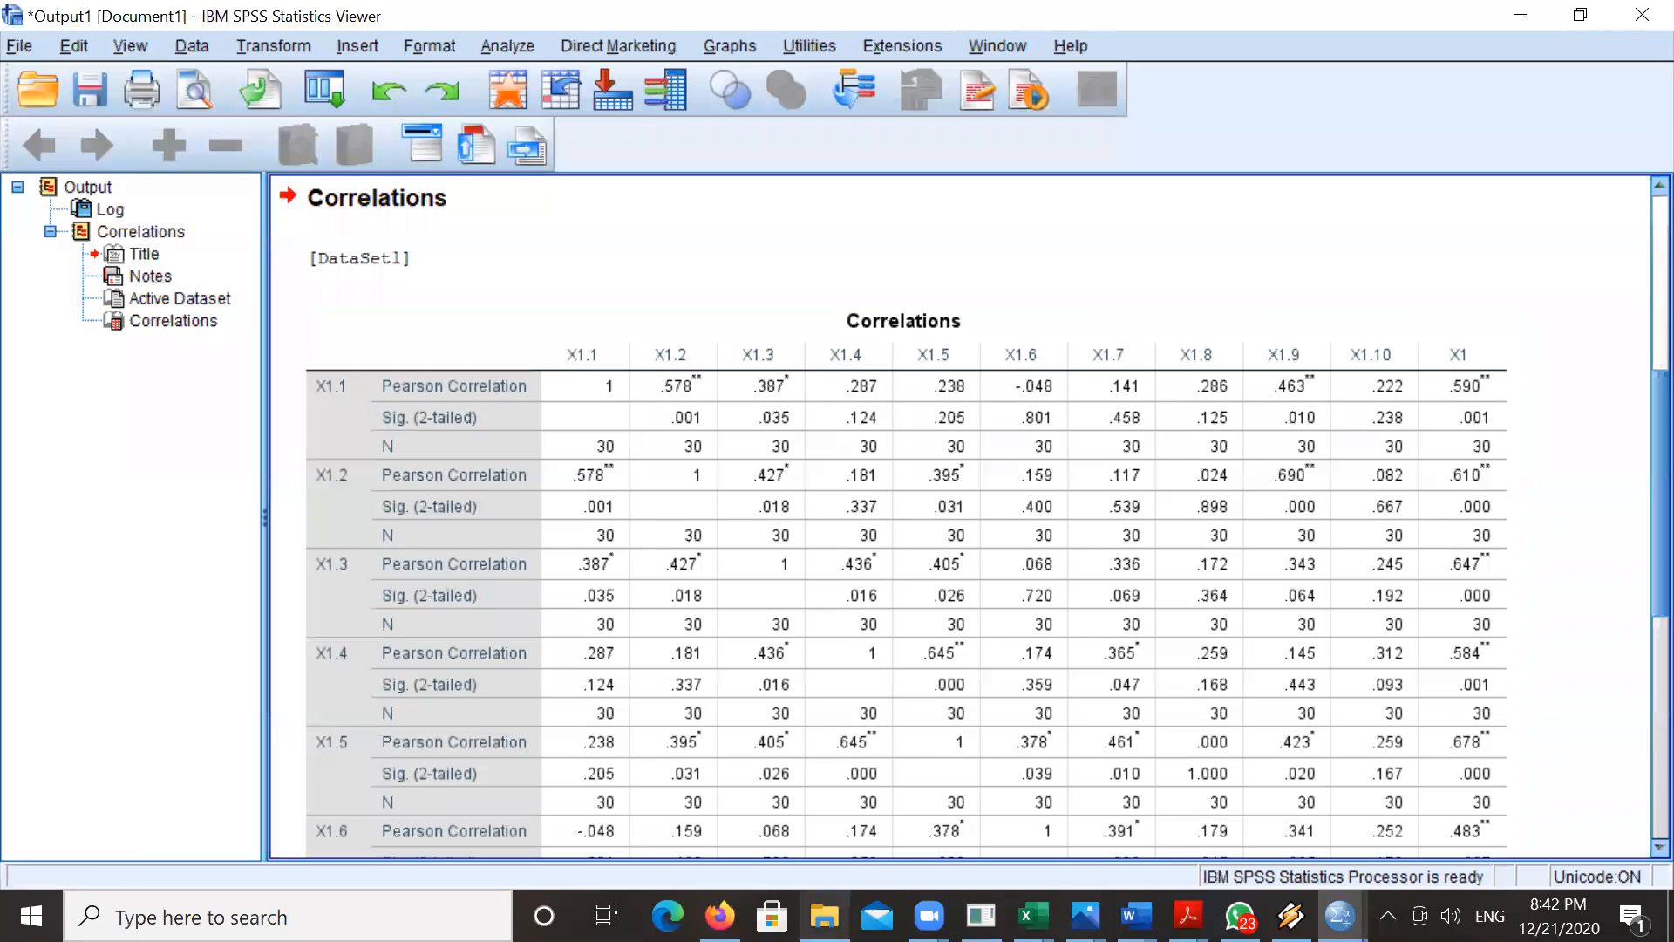
- Switch to File Explorer and open the PDF Buku-Metlit-Statistik-Lela-B5-0418-CETAK from Buku Metlit-2511\BUKU-METLIT\EDISI-2-1SBN
click(824, 916)
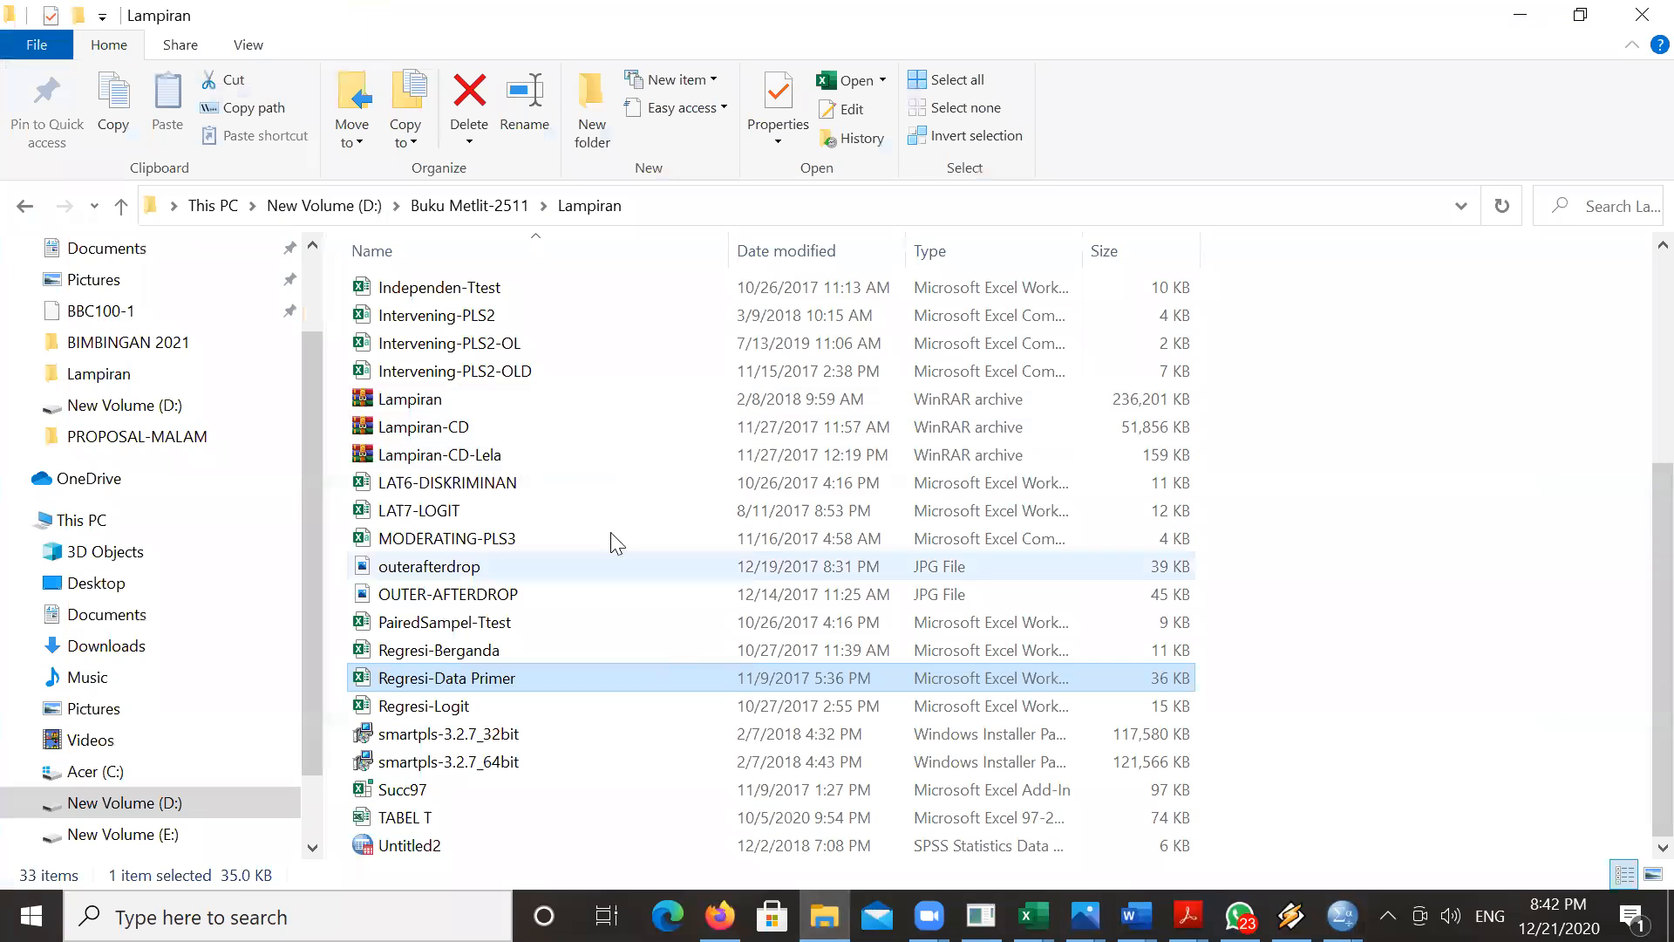
click(441, 211)
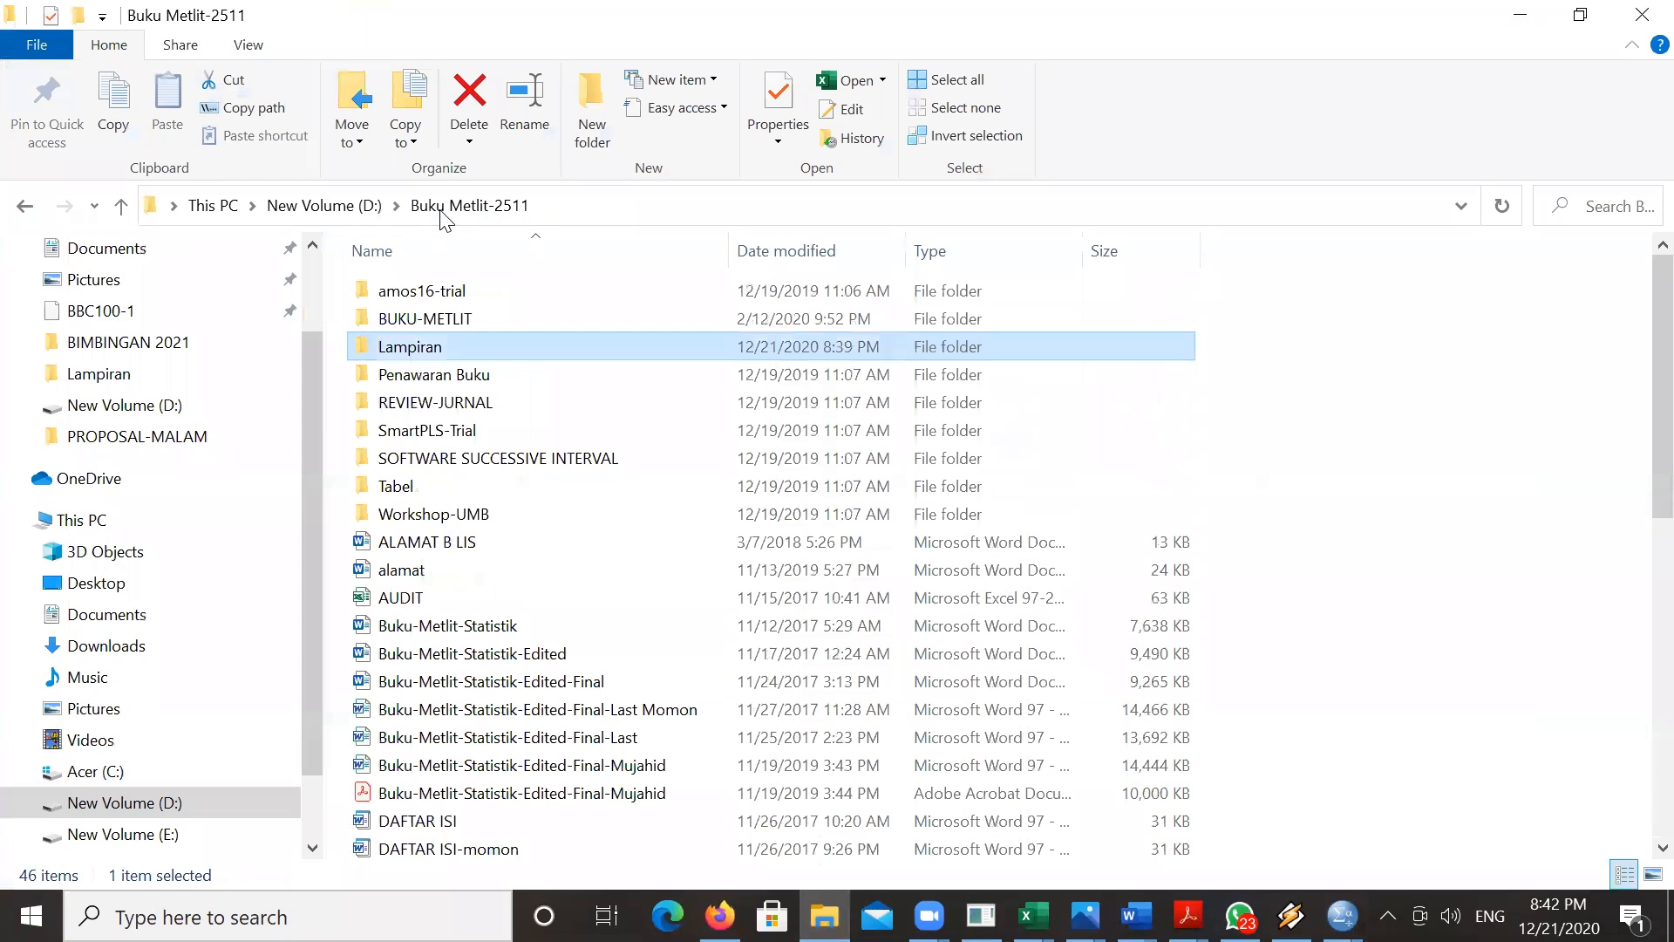
double_click(461, 317)
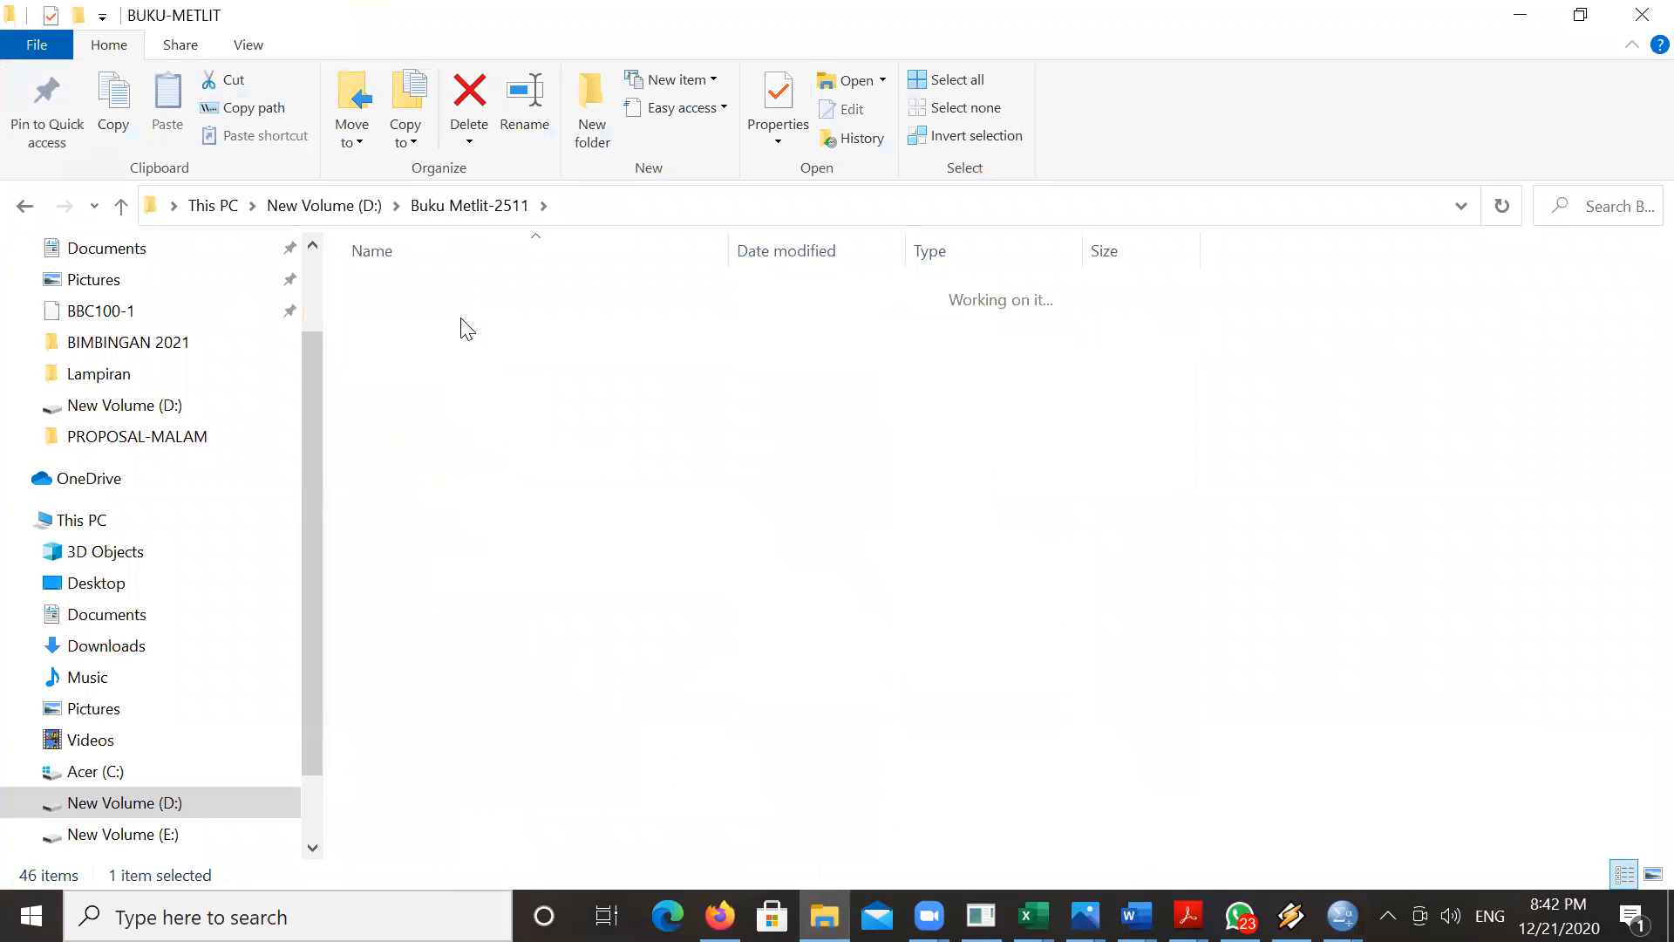
double_click(462, 320)
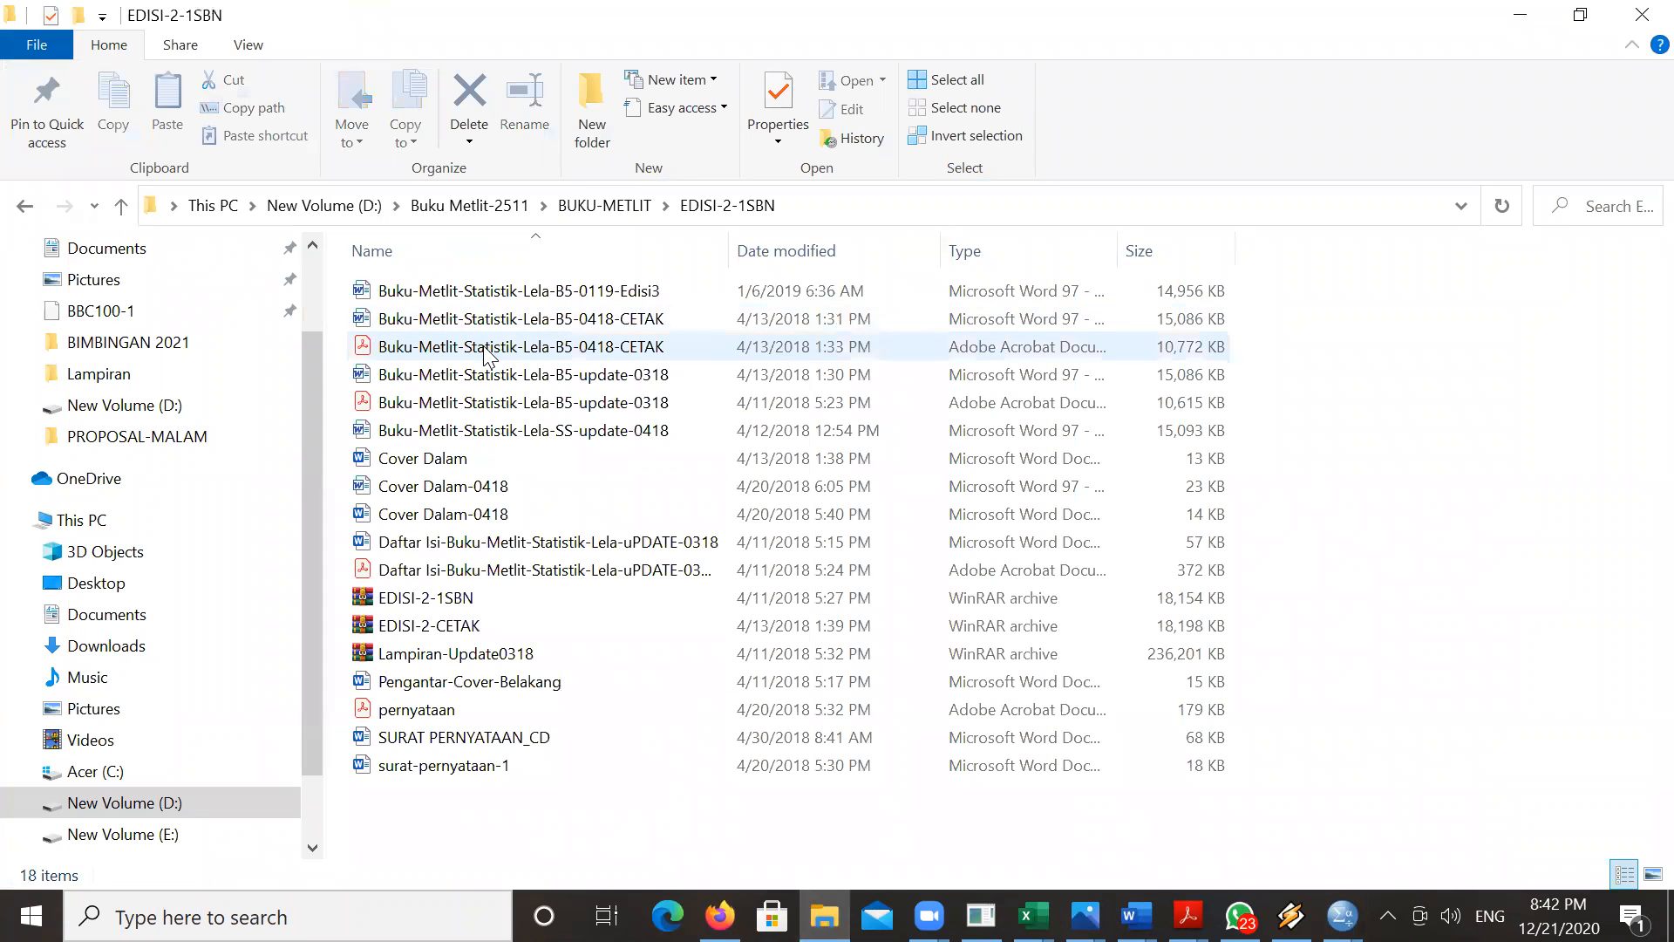
double_click(486, 353)
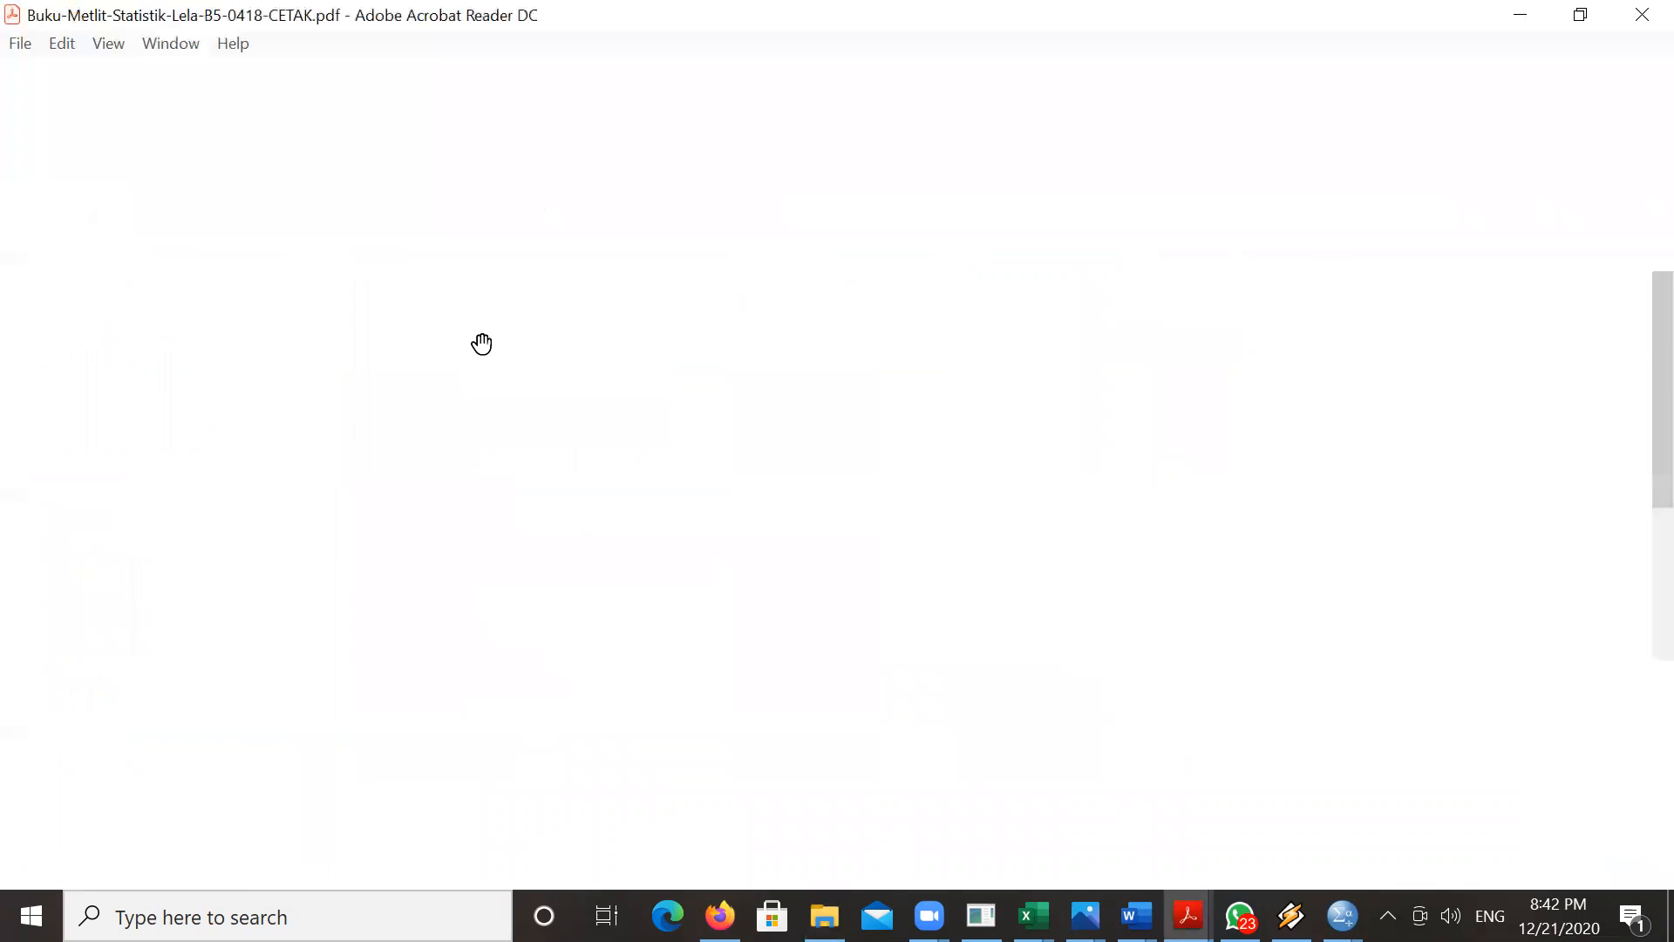
- Find the Lampiran 4 r table on page 400 and examine its 5% and 1% critical values around N = 30
drag(1347, 187, 1335, 841)
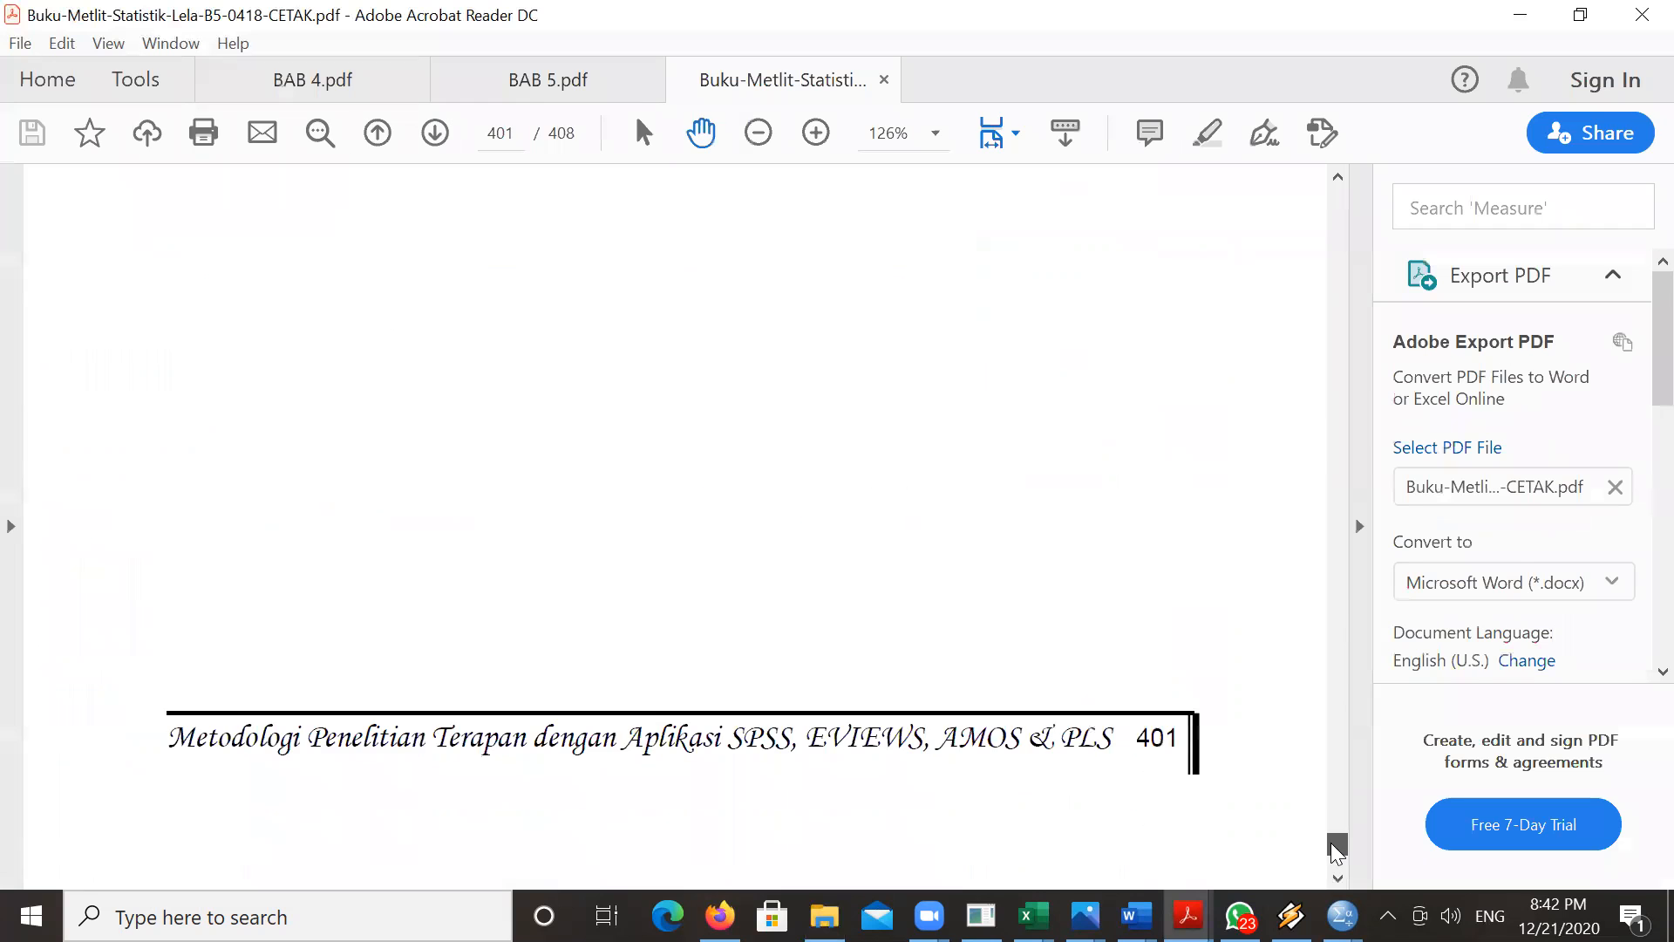
click(1331, 743)
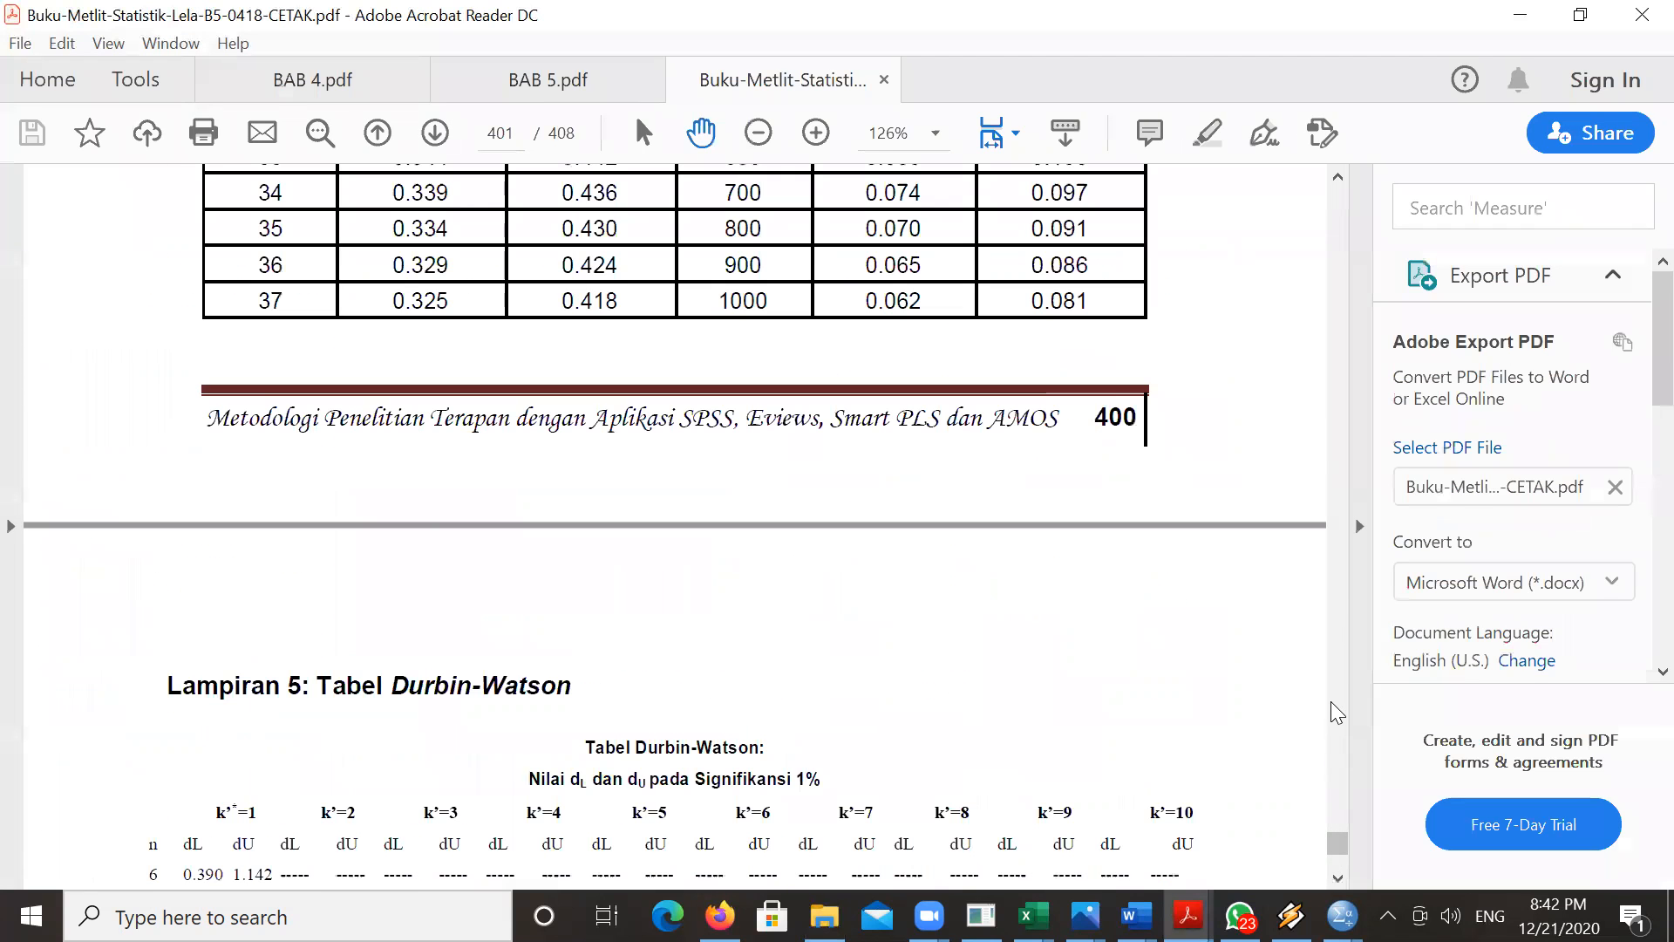
click(1332, 706)
click(1332, 703)
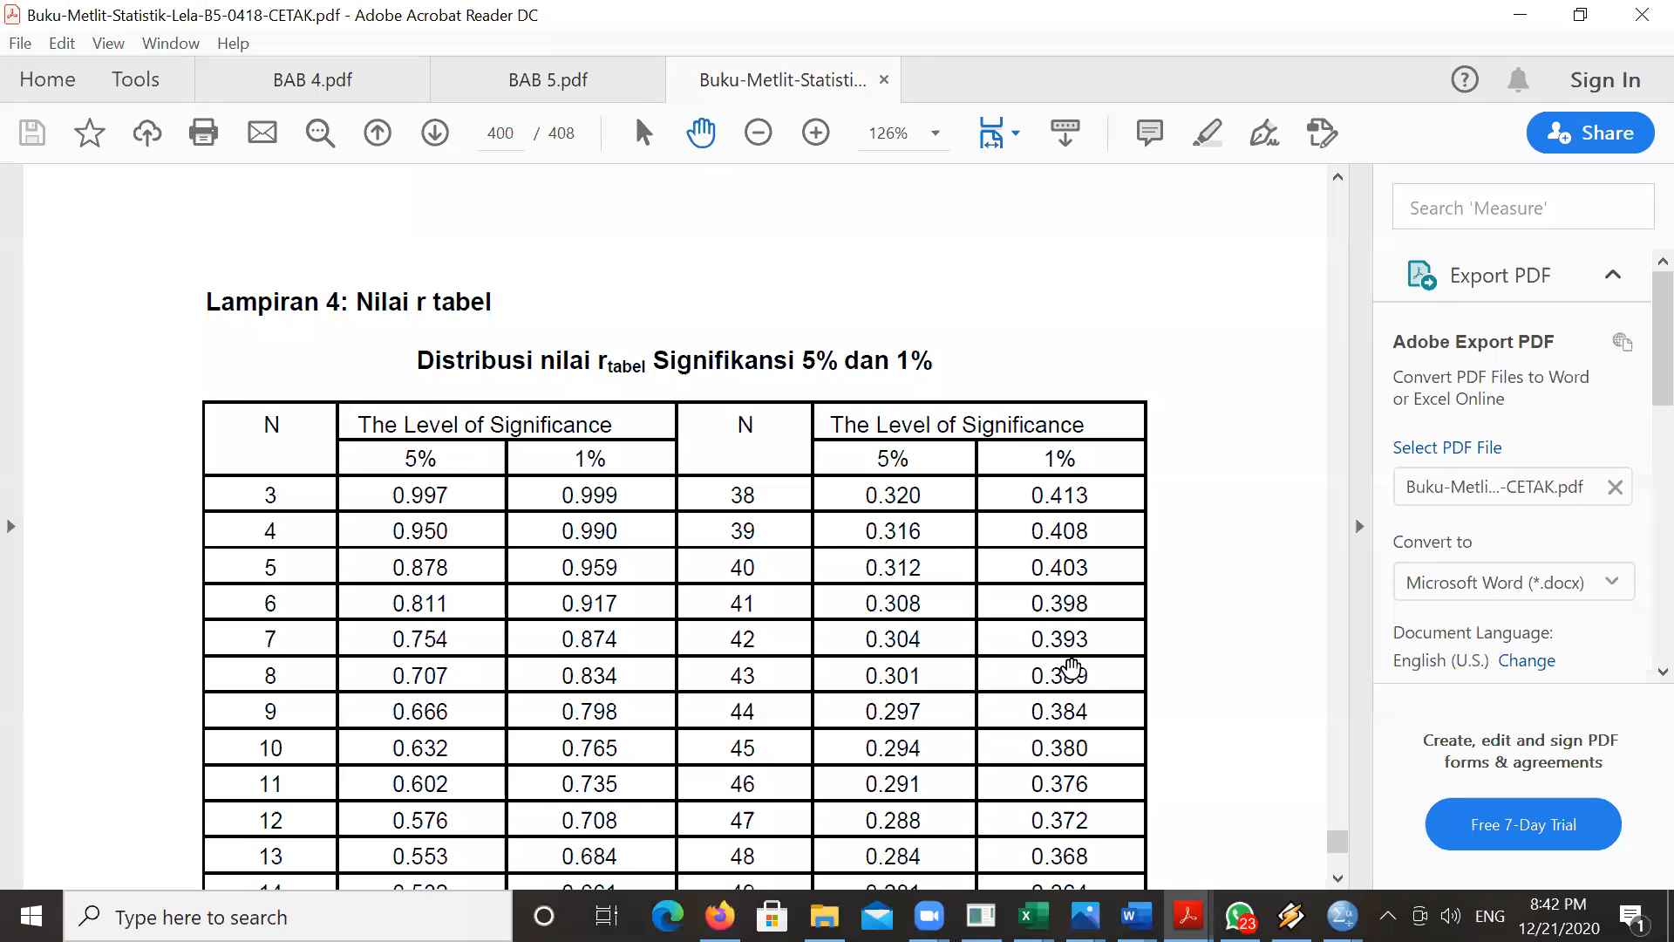
click(1336, 878)
click(1333, 875)
click(1333, 876)
click(1333, 875)
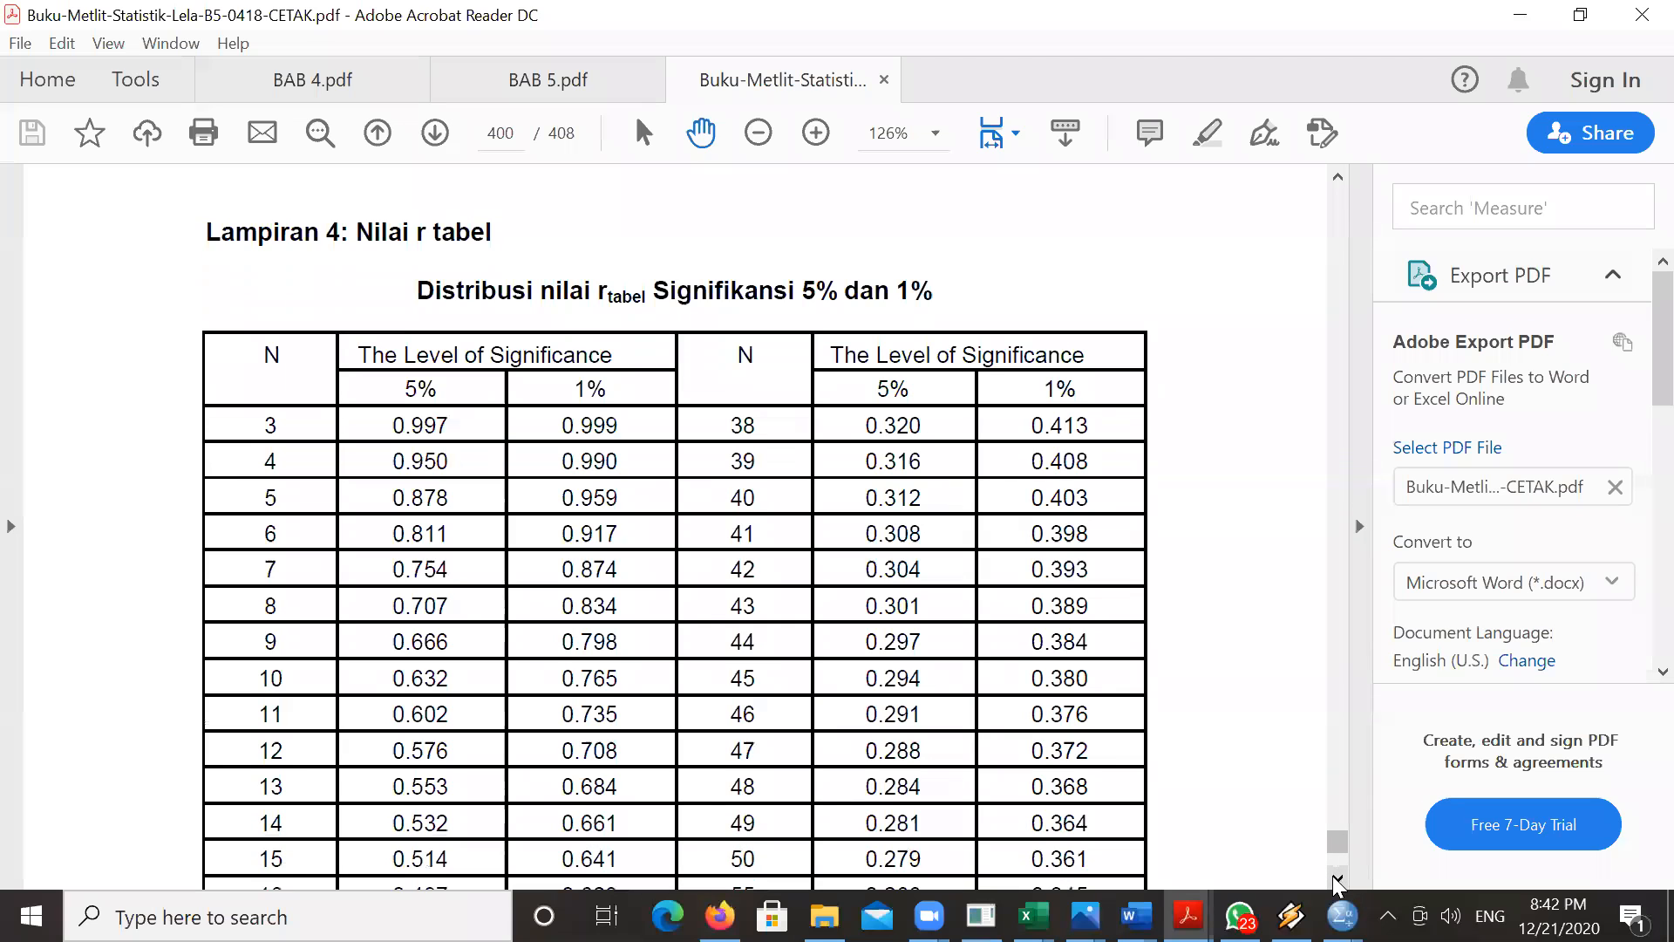
click(1333, 875)
click(1333, 876)
click(1336, 865)
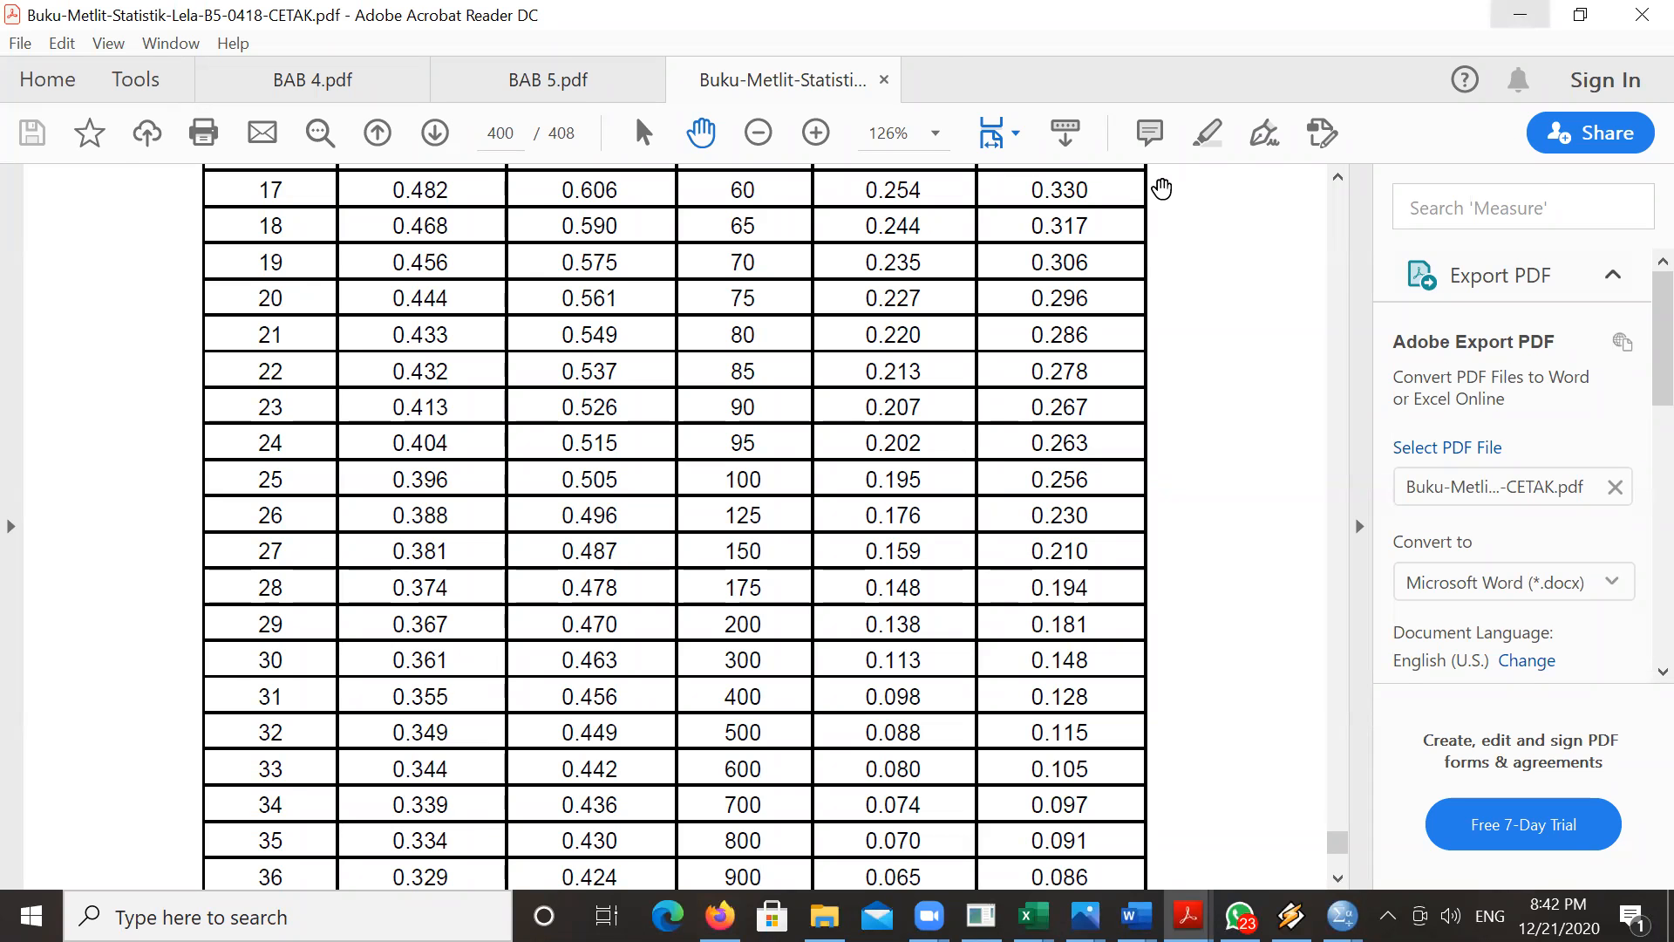
- Switch back to the SPSS output and examine each item's Pearson correlation with the X1 total across the whole Correlations table
click(1520, 15)
click(1520, 15)
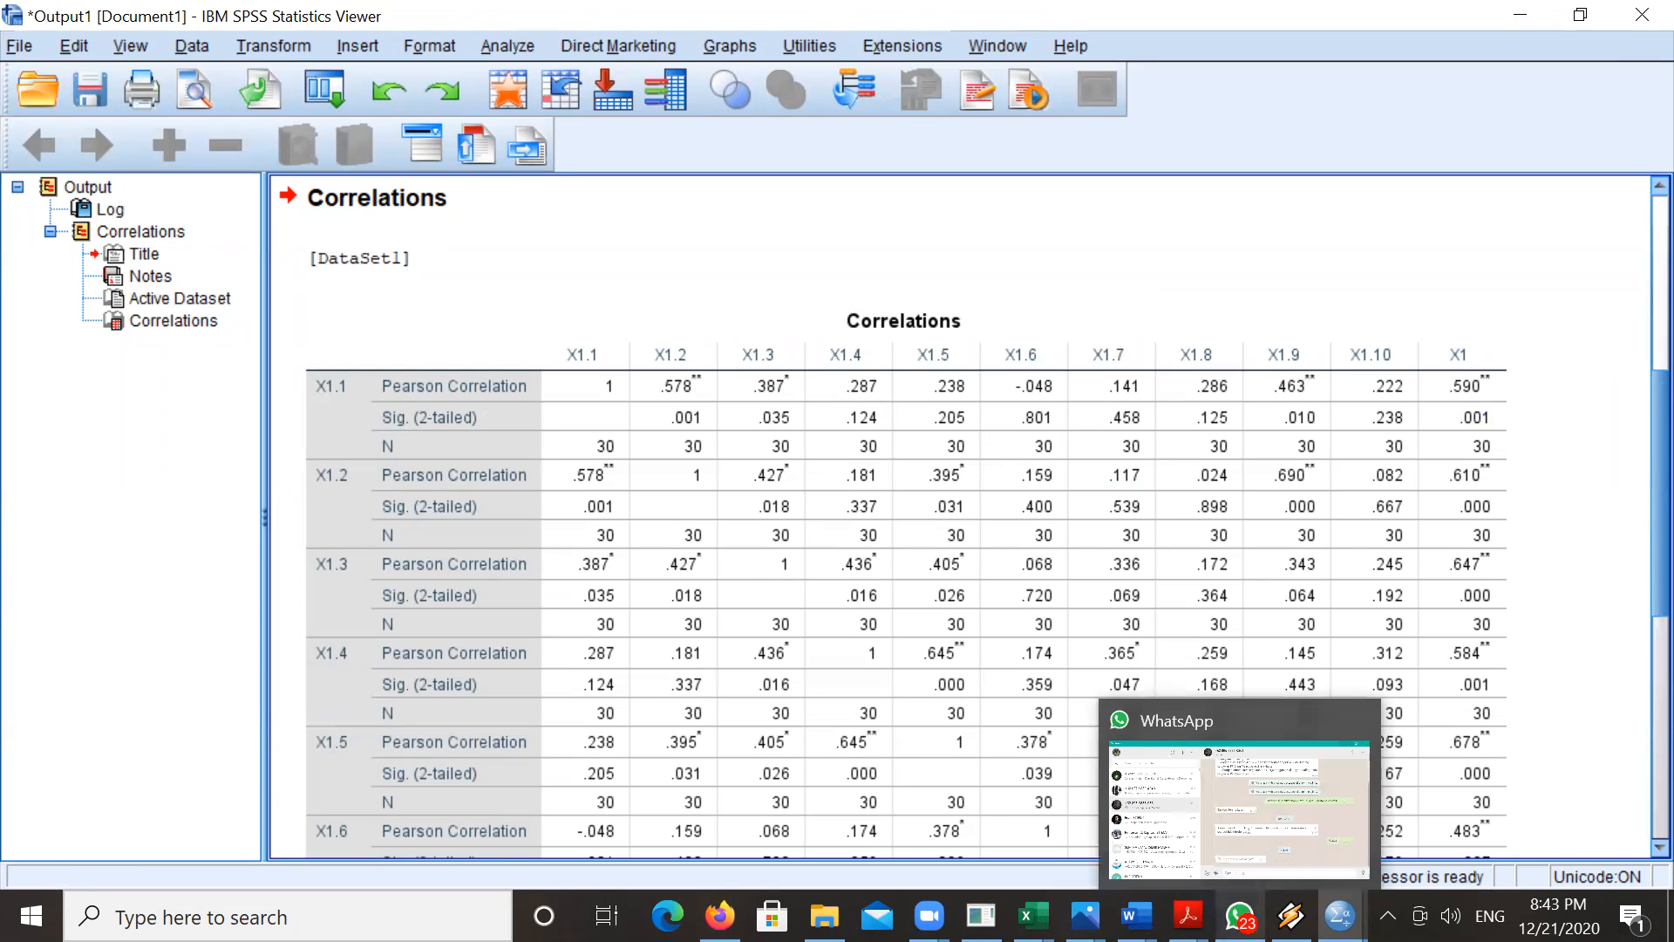
mouse_move(1188, 915)
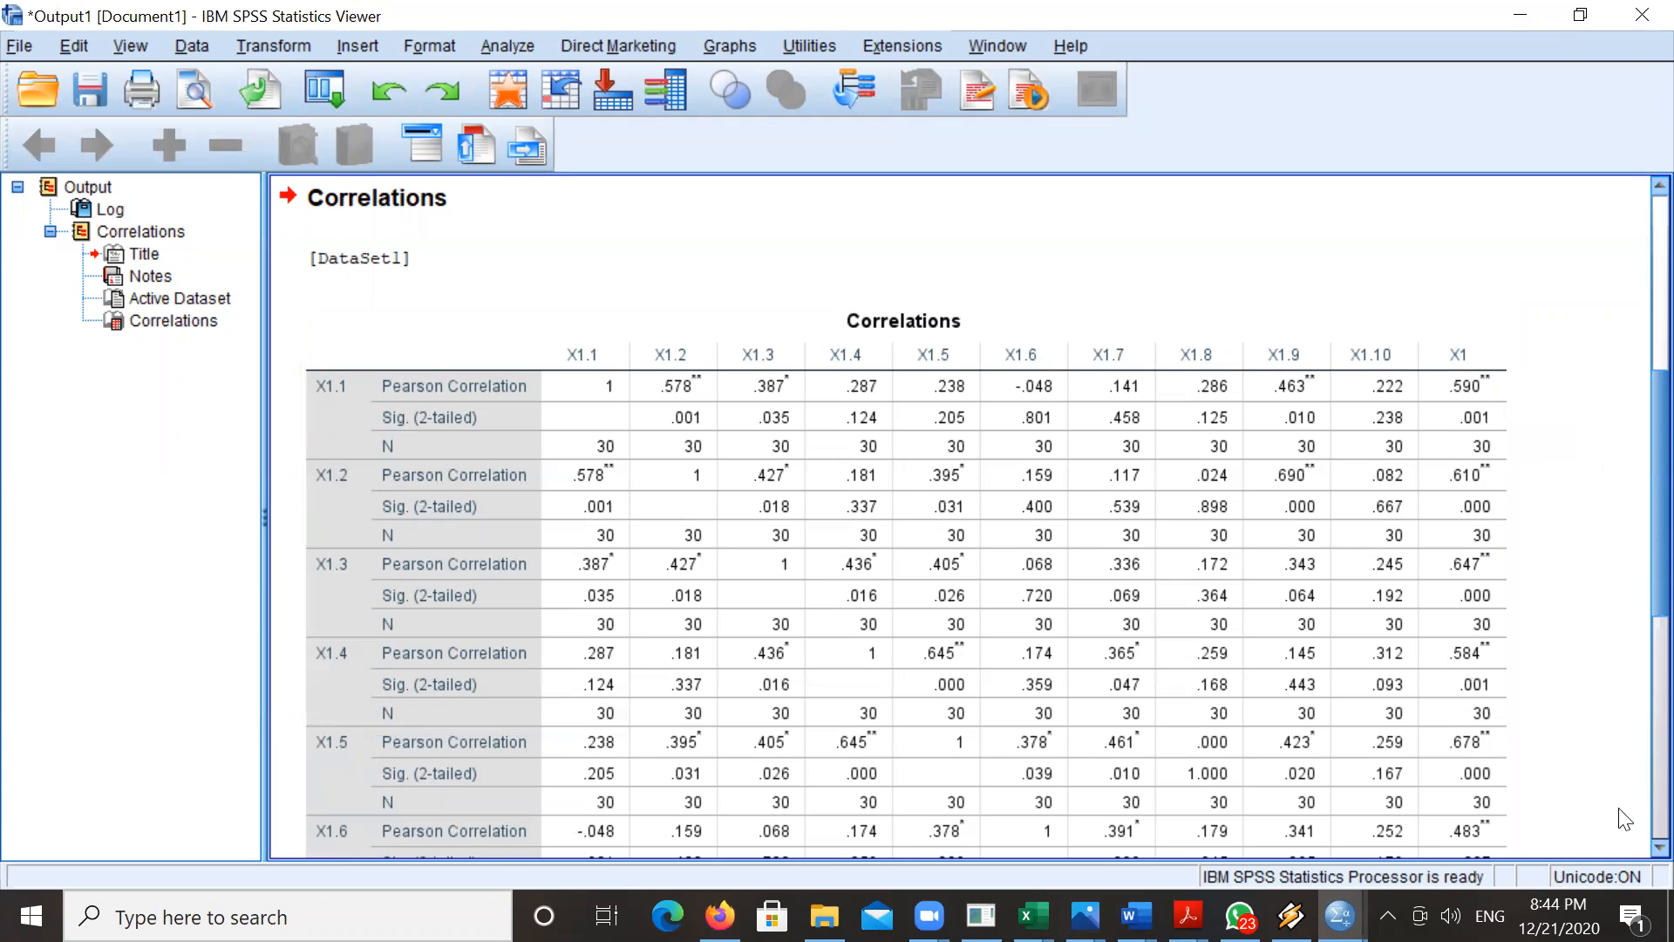
scroll(1632, 840, down, 5)
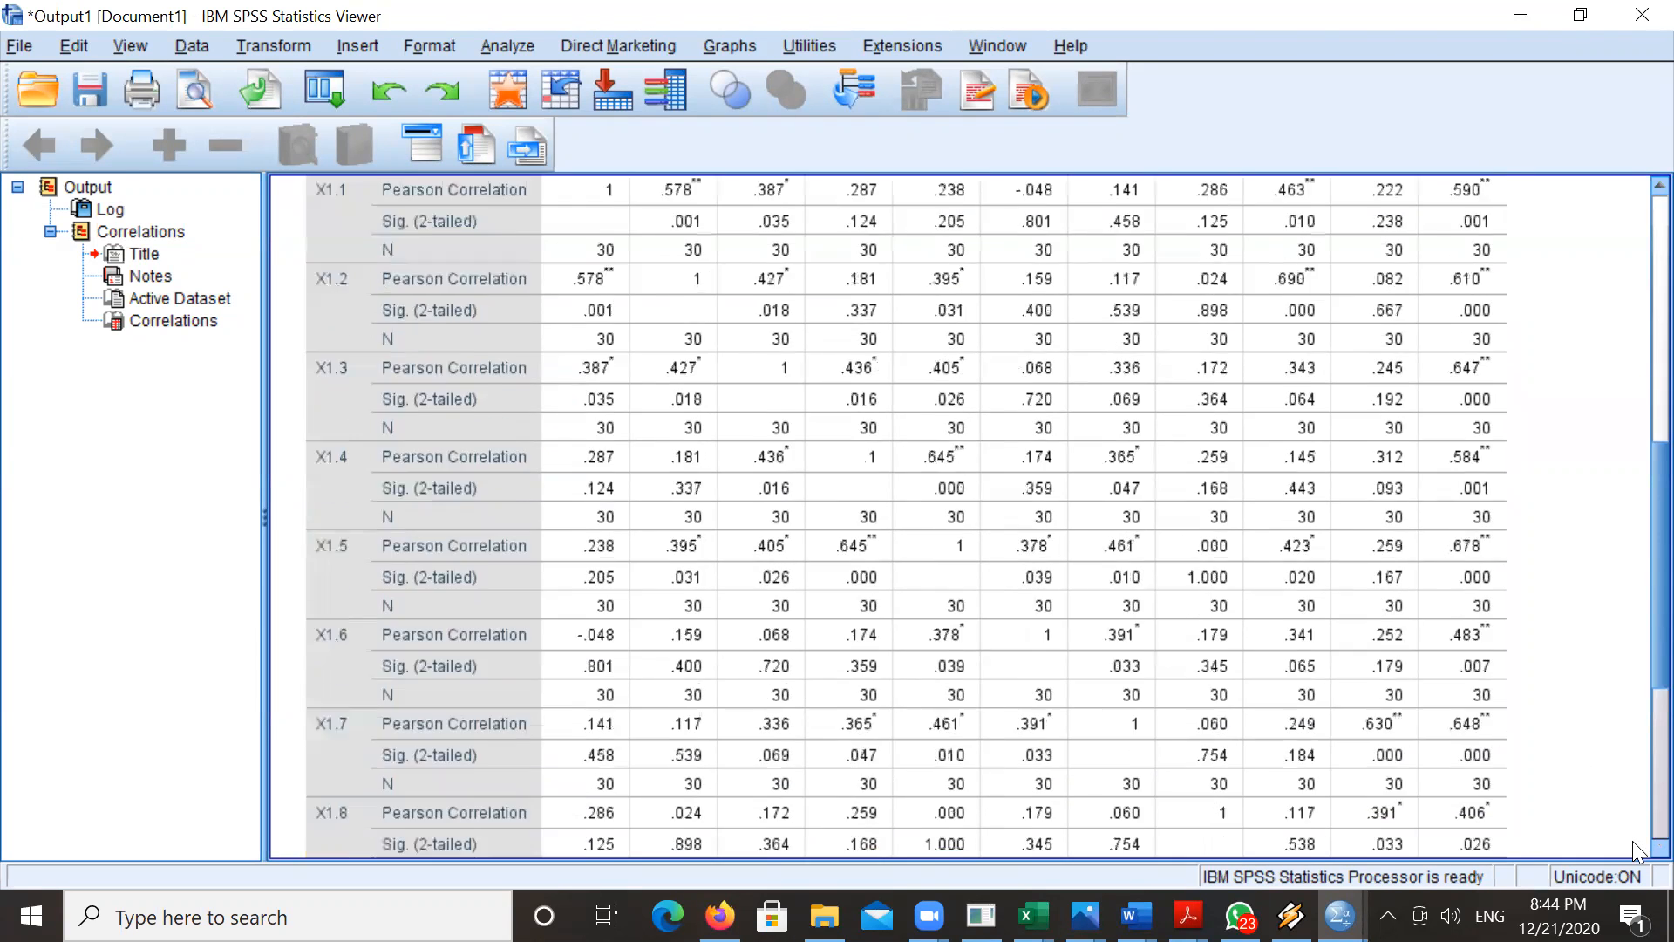
scroll(1632, 840, down, 4)
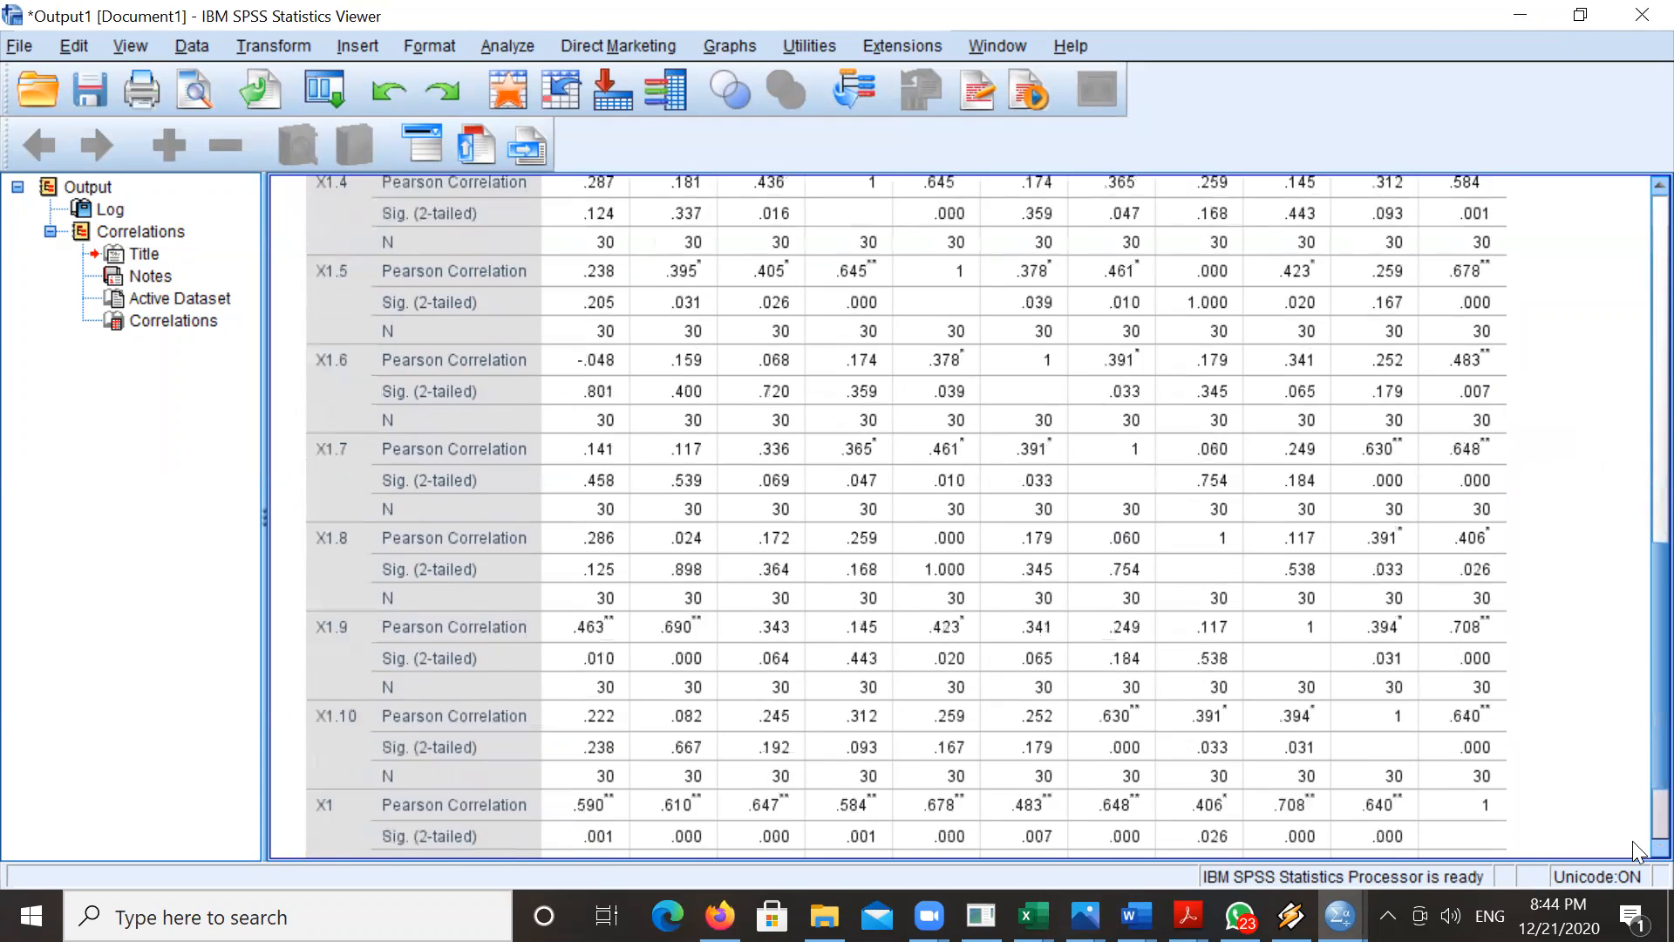
scroll(1632, 841, down, 1)
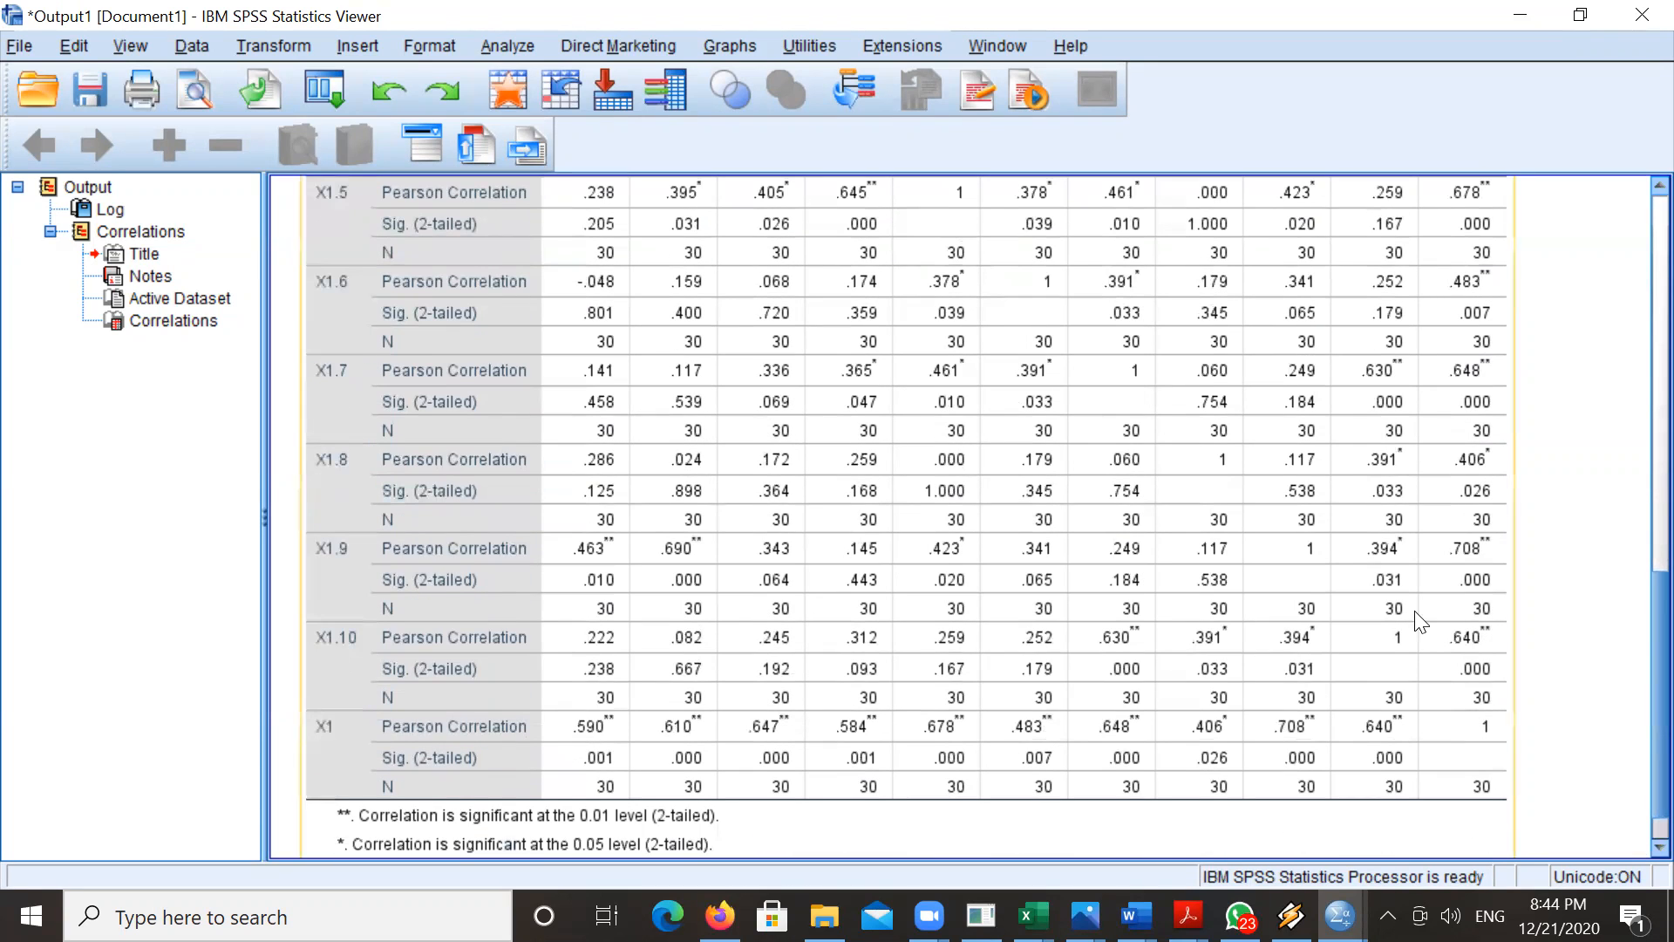
scroll(1632, 261, up, 10)
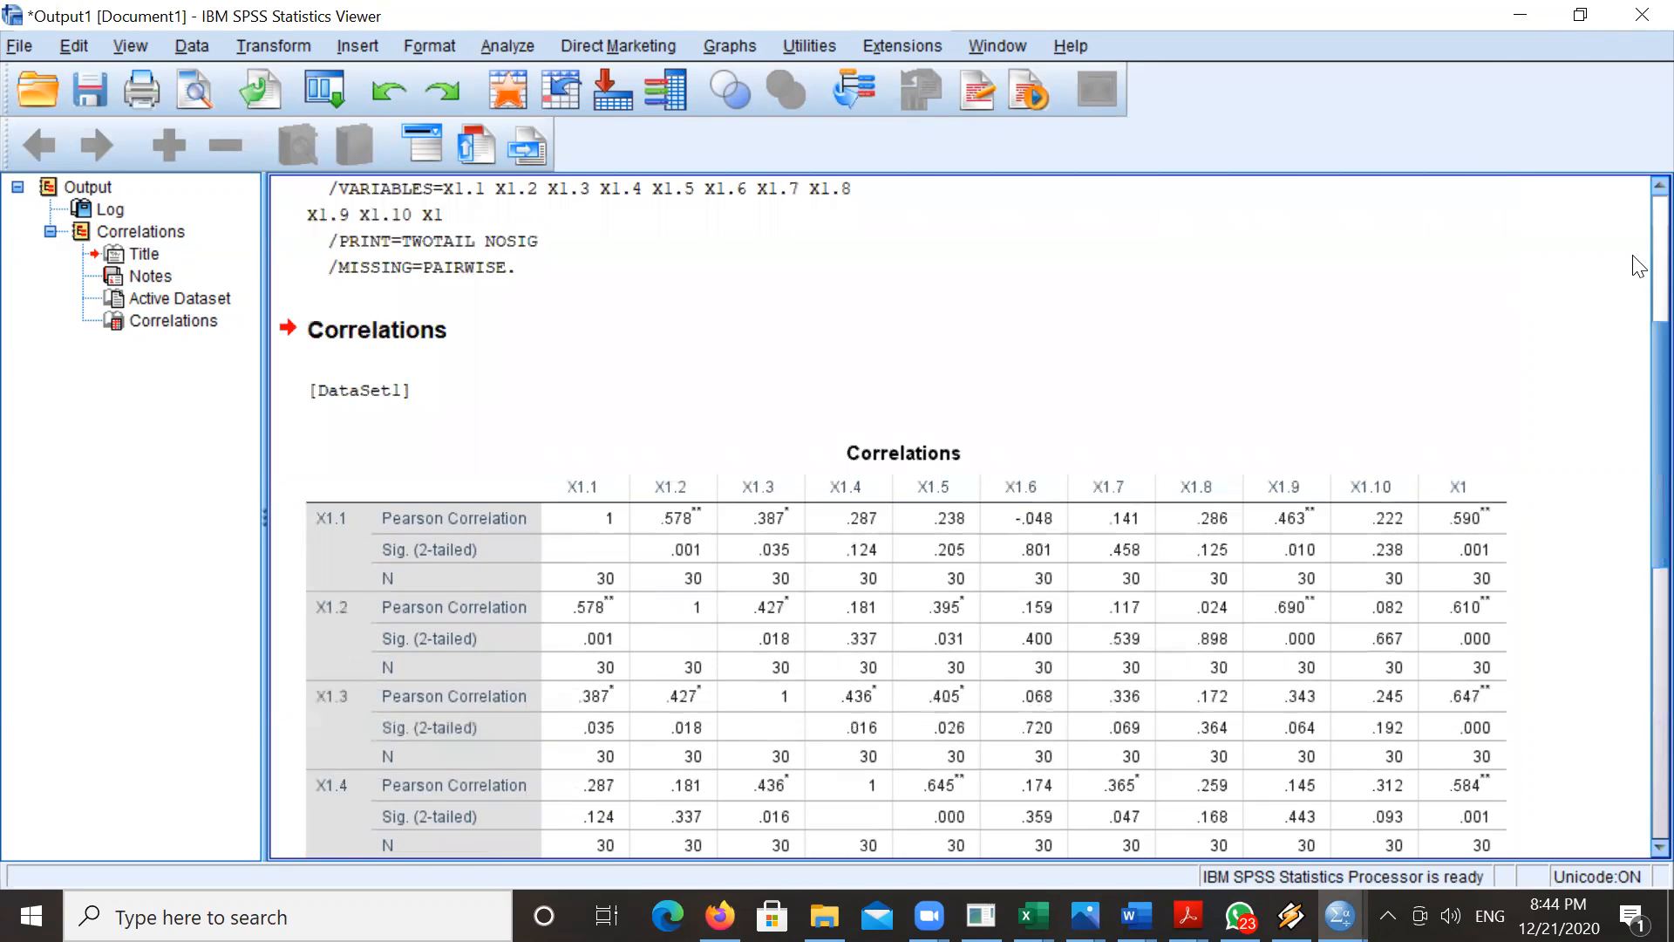
scroll(1633, 854, down, 4)
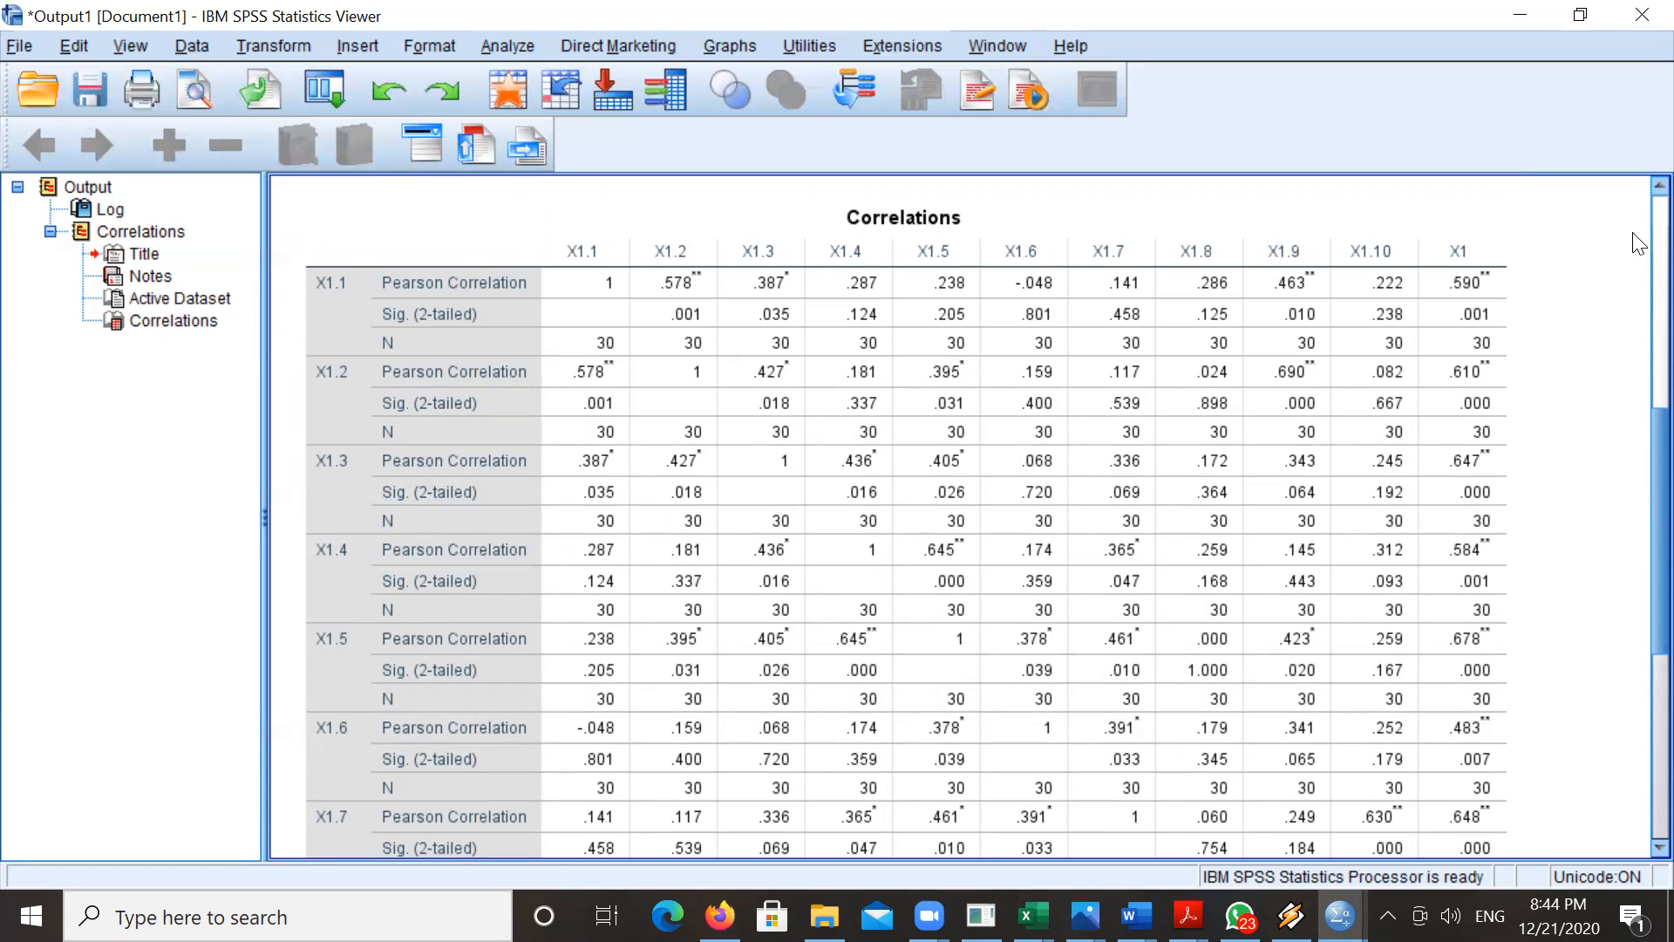
scroll(1637, 242, up, 5)
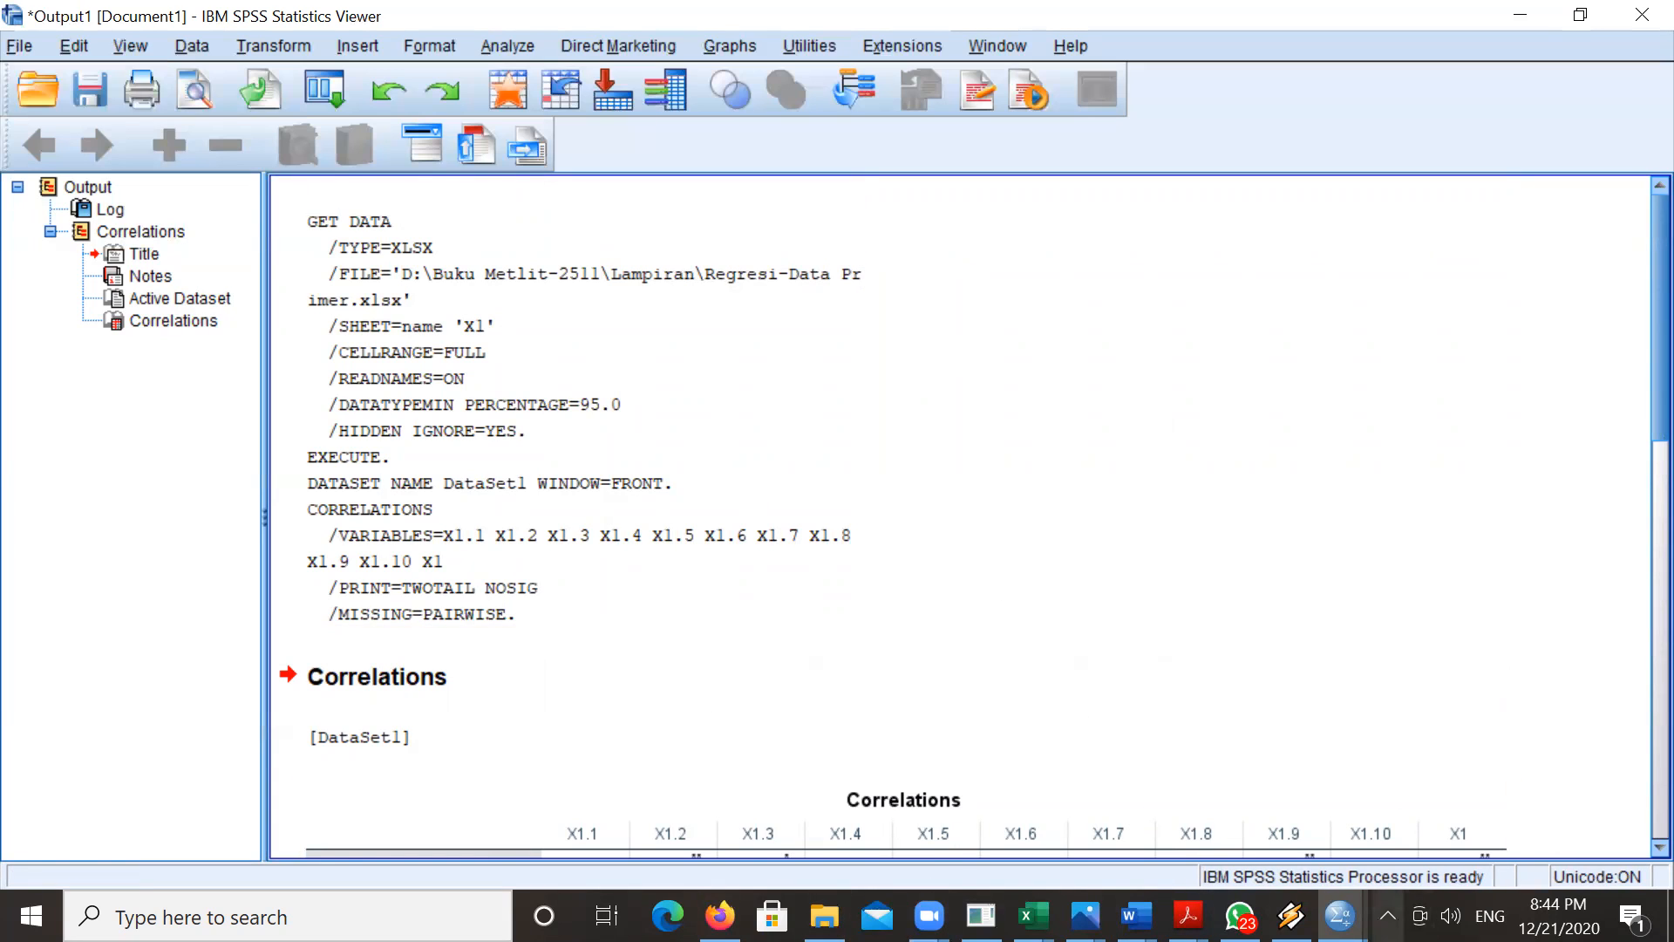
- Switch to the SPSS Data Editor and open the Excel workbook Regresi-Data Primer.xlsx from the Lampiran folder as data
mouse_move(1340, 916)
click(1489, 785)
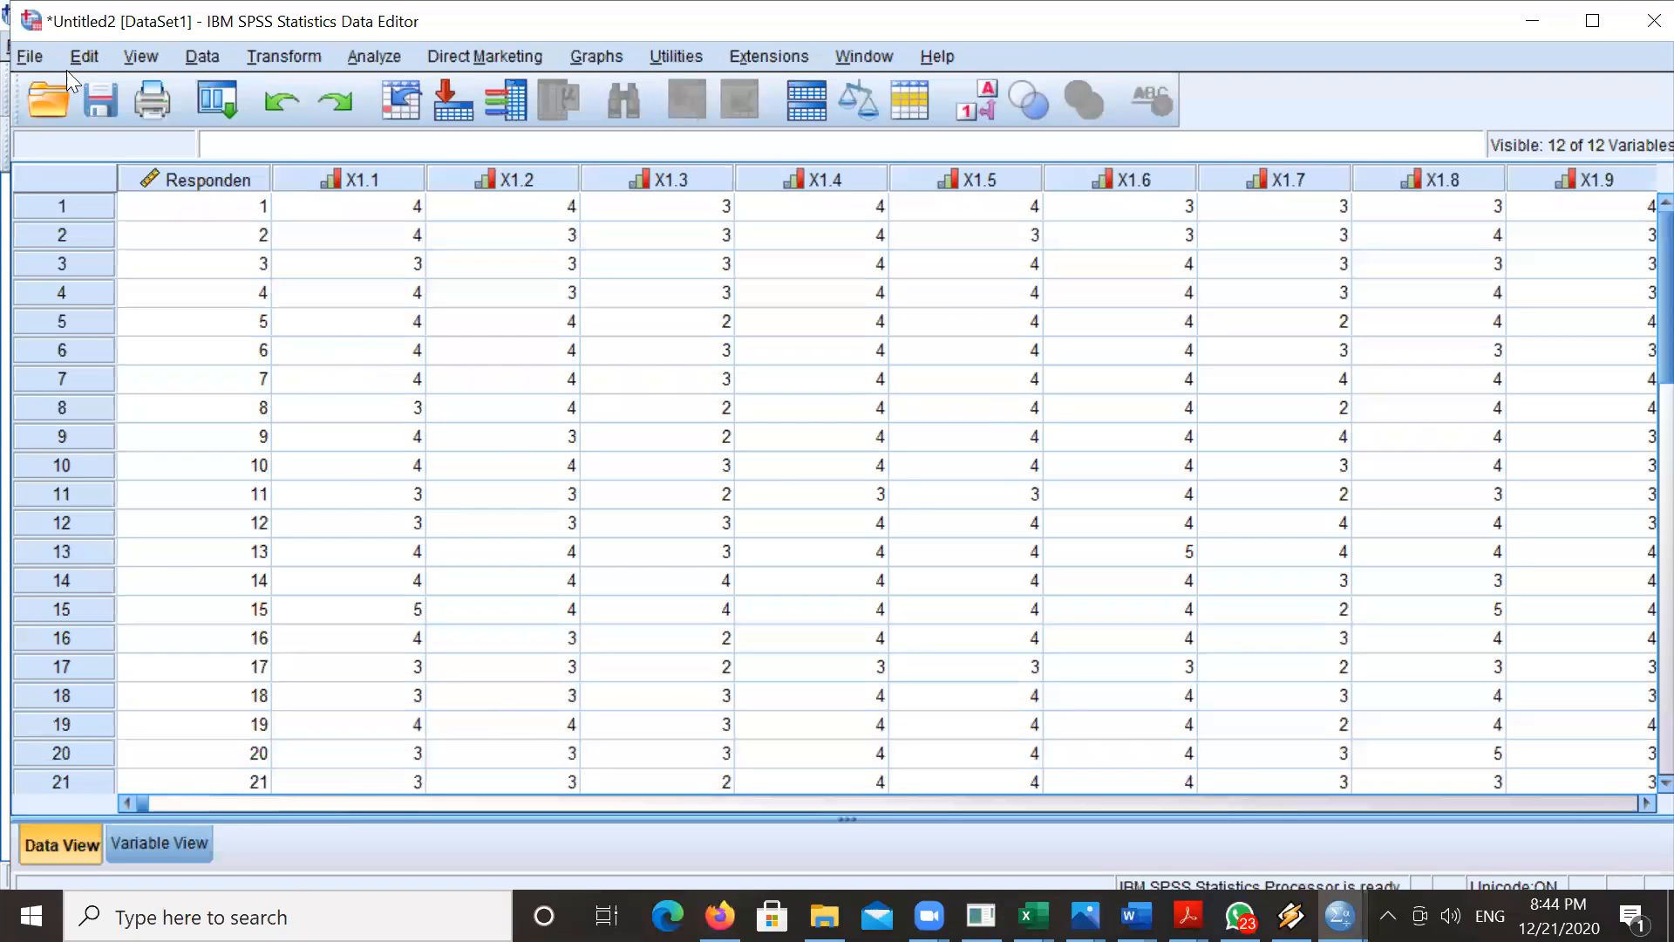
click(30, 57)
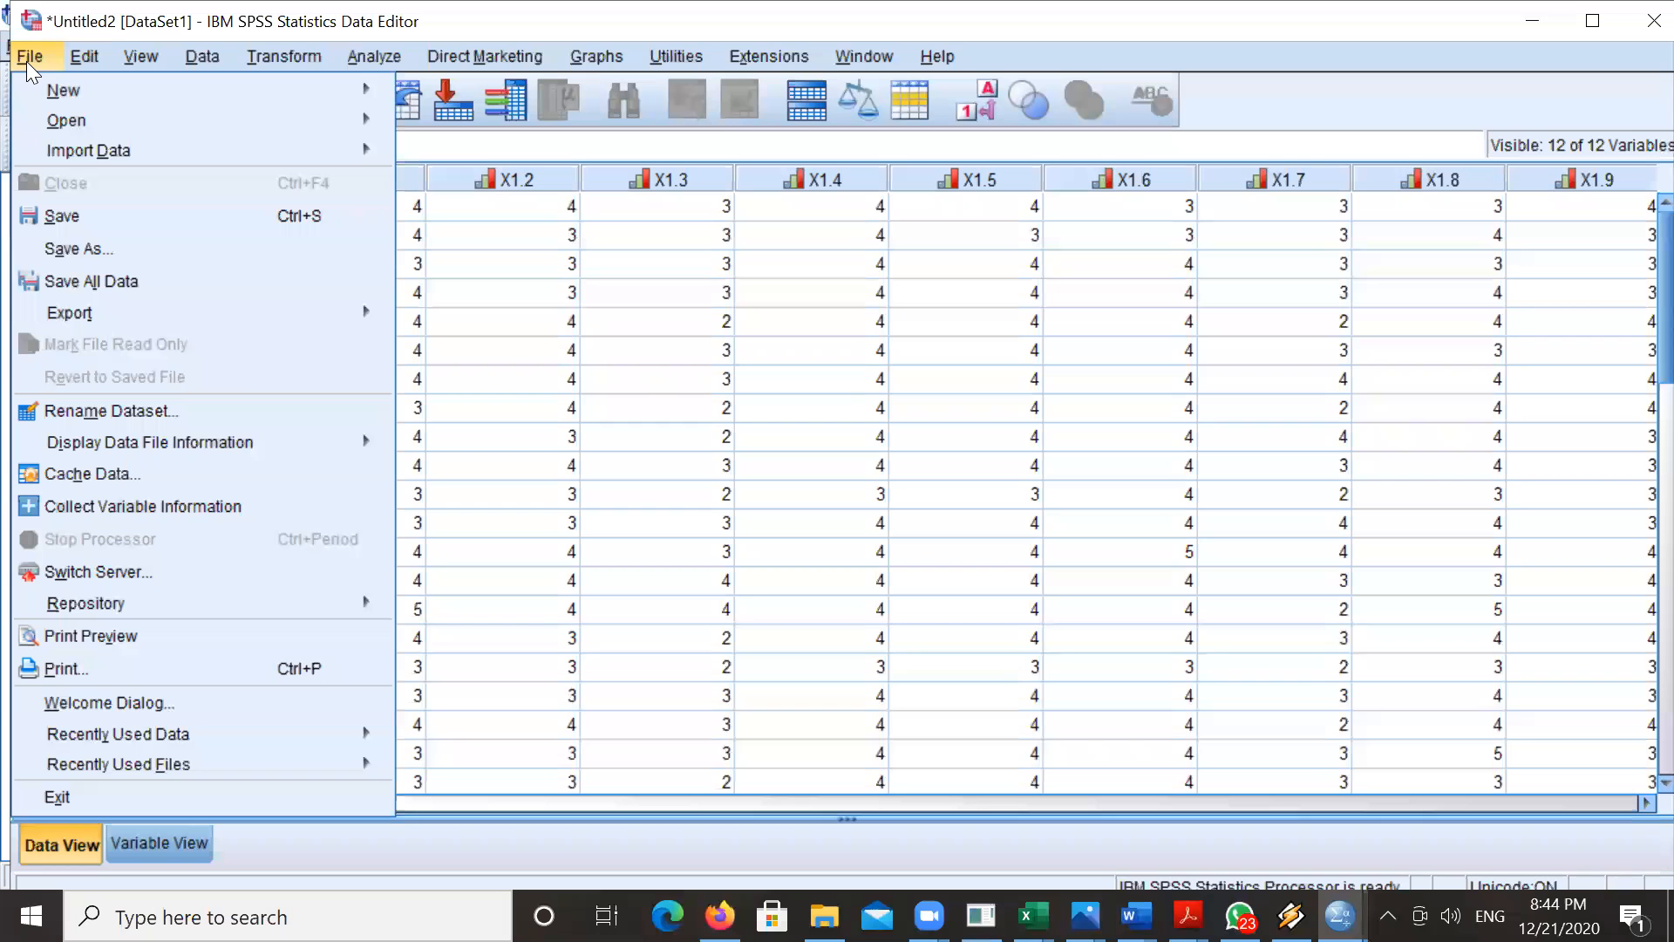
mouse_move(89, 122)
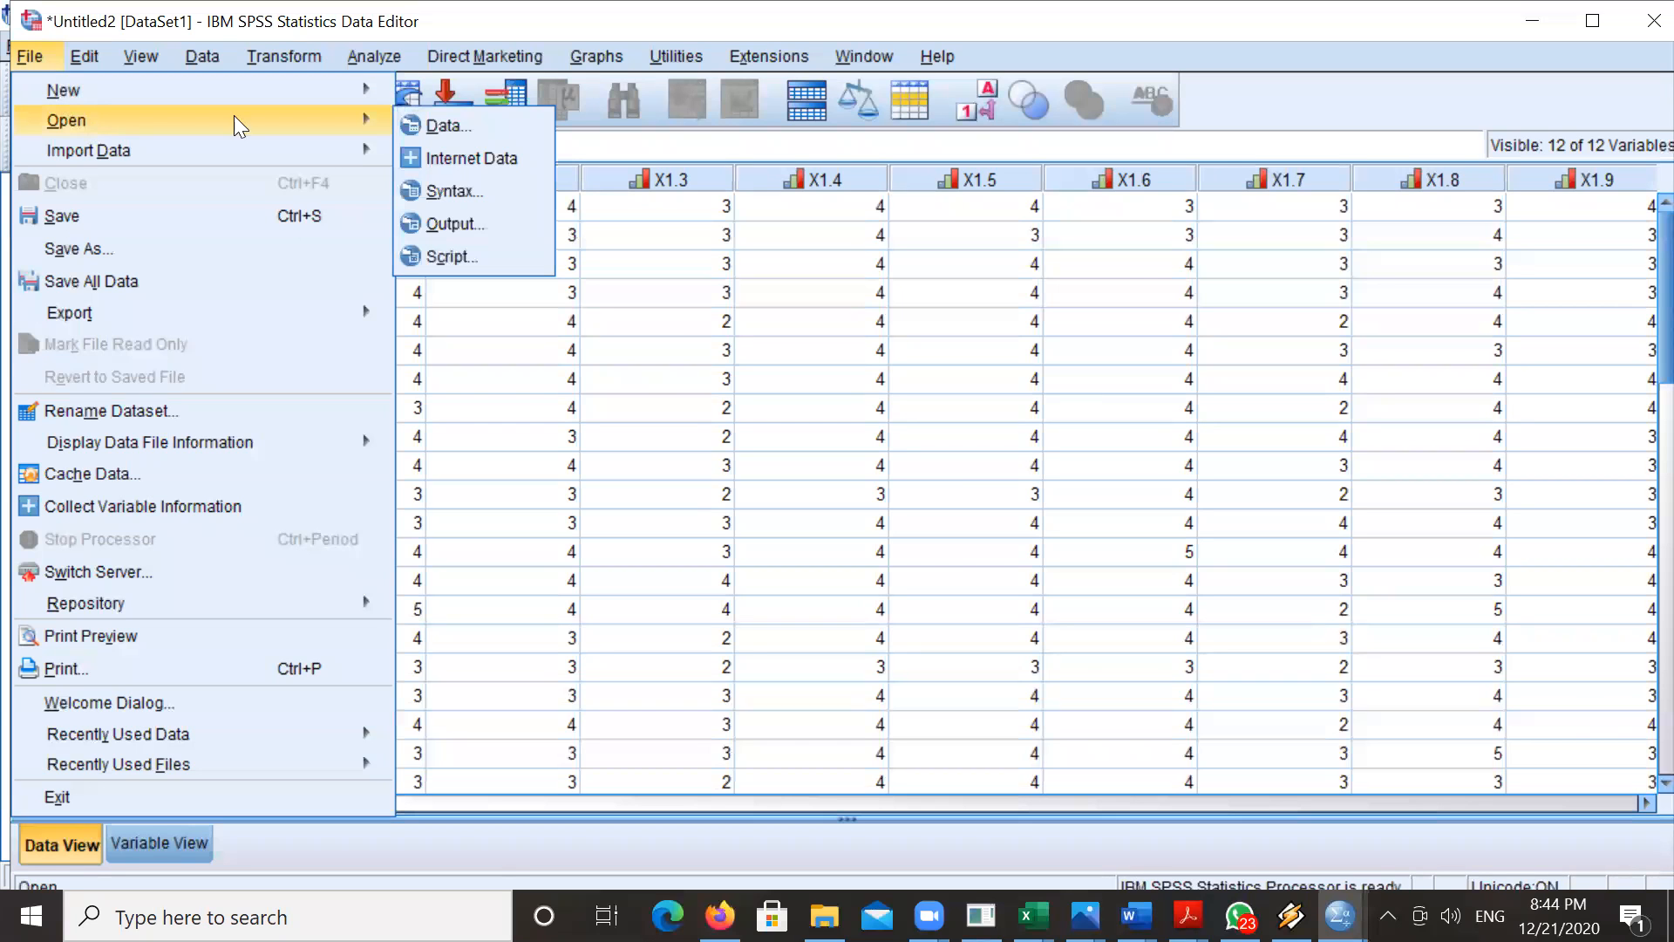
click(459, 127)
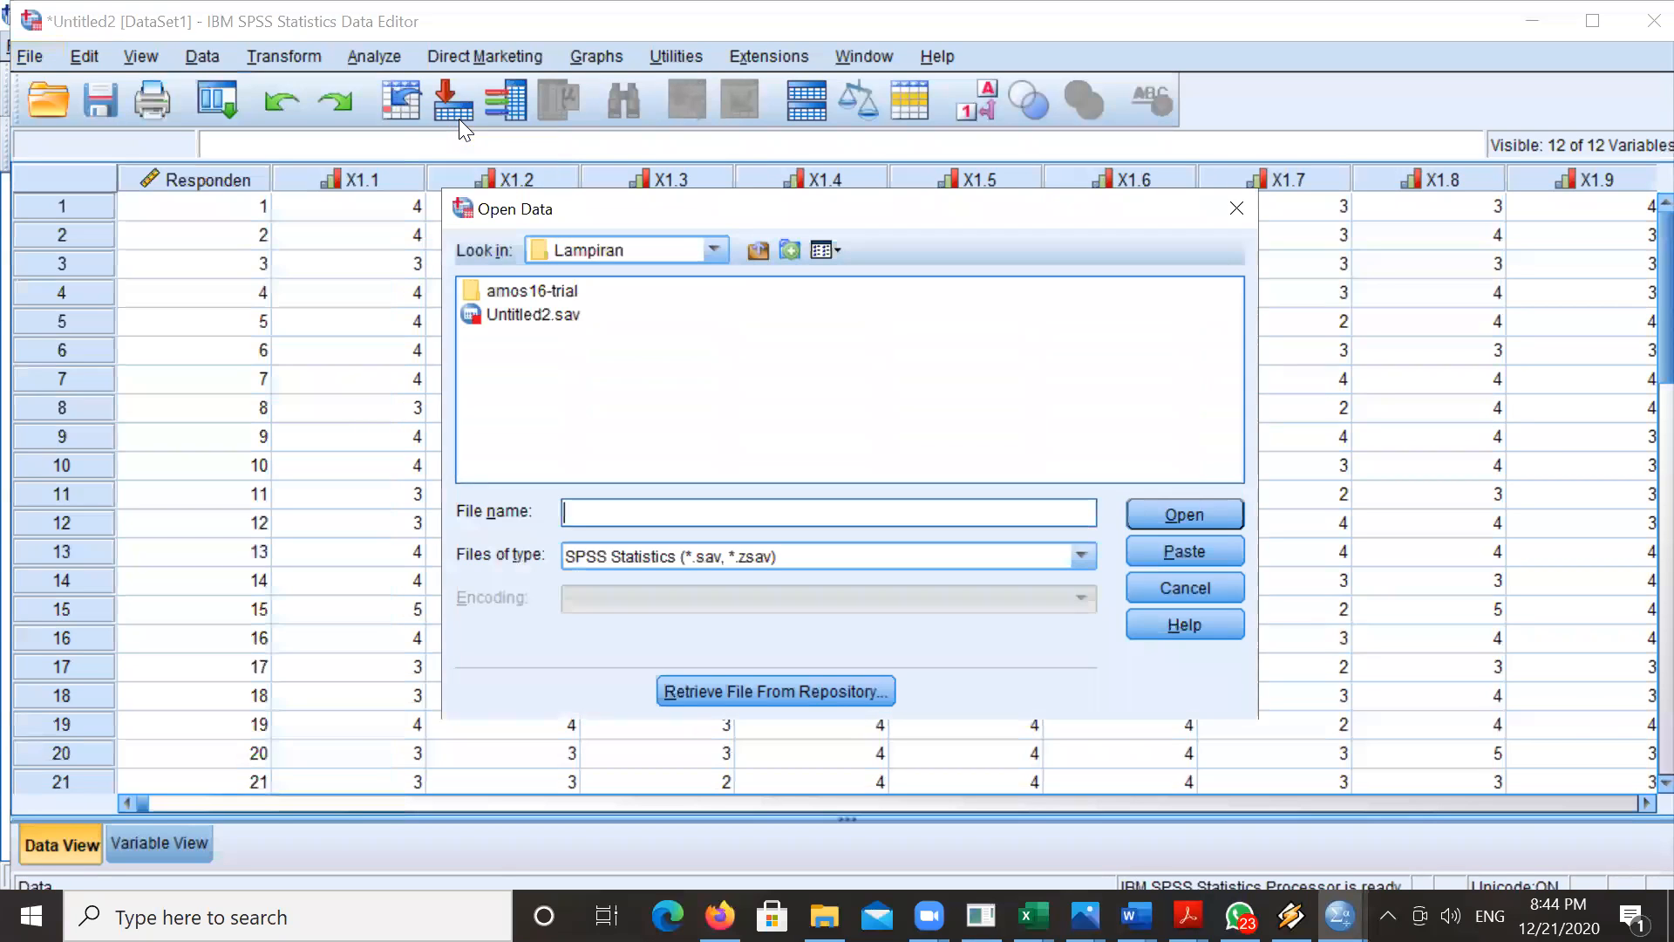
click(727, 555)
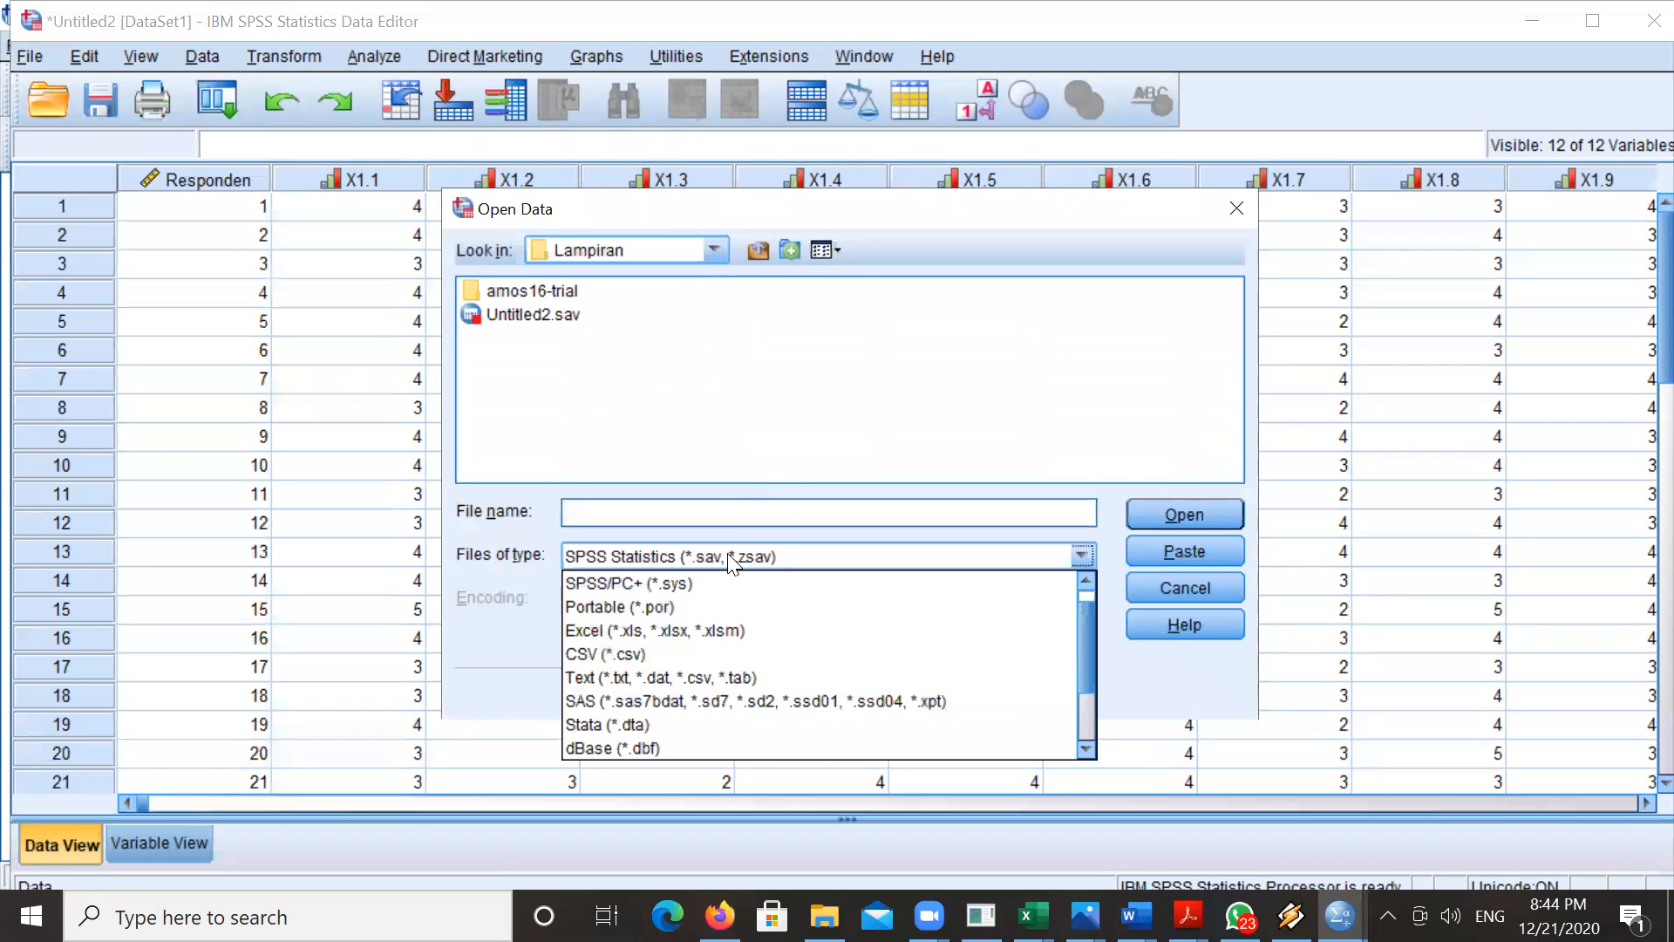
click(668, 629)
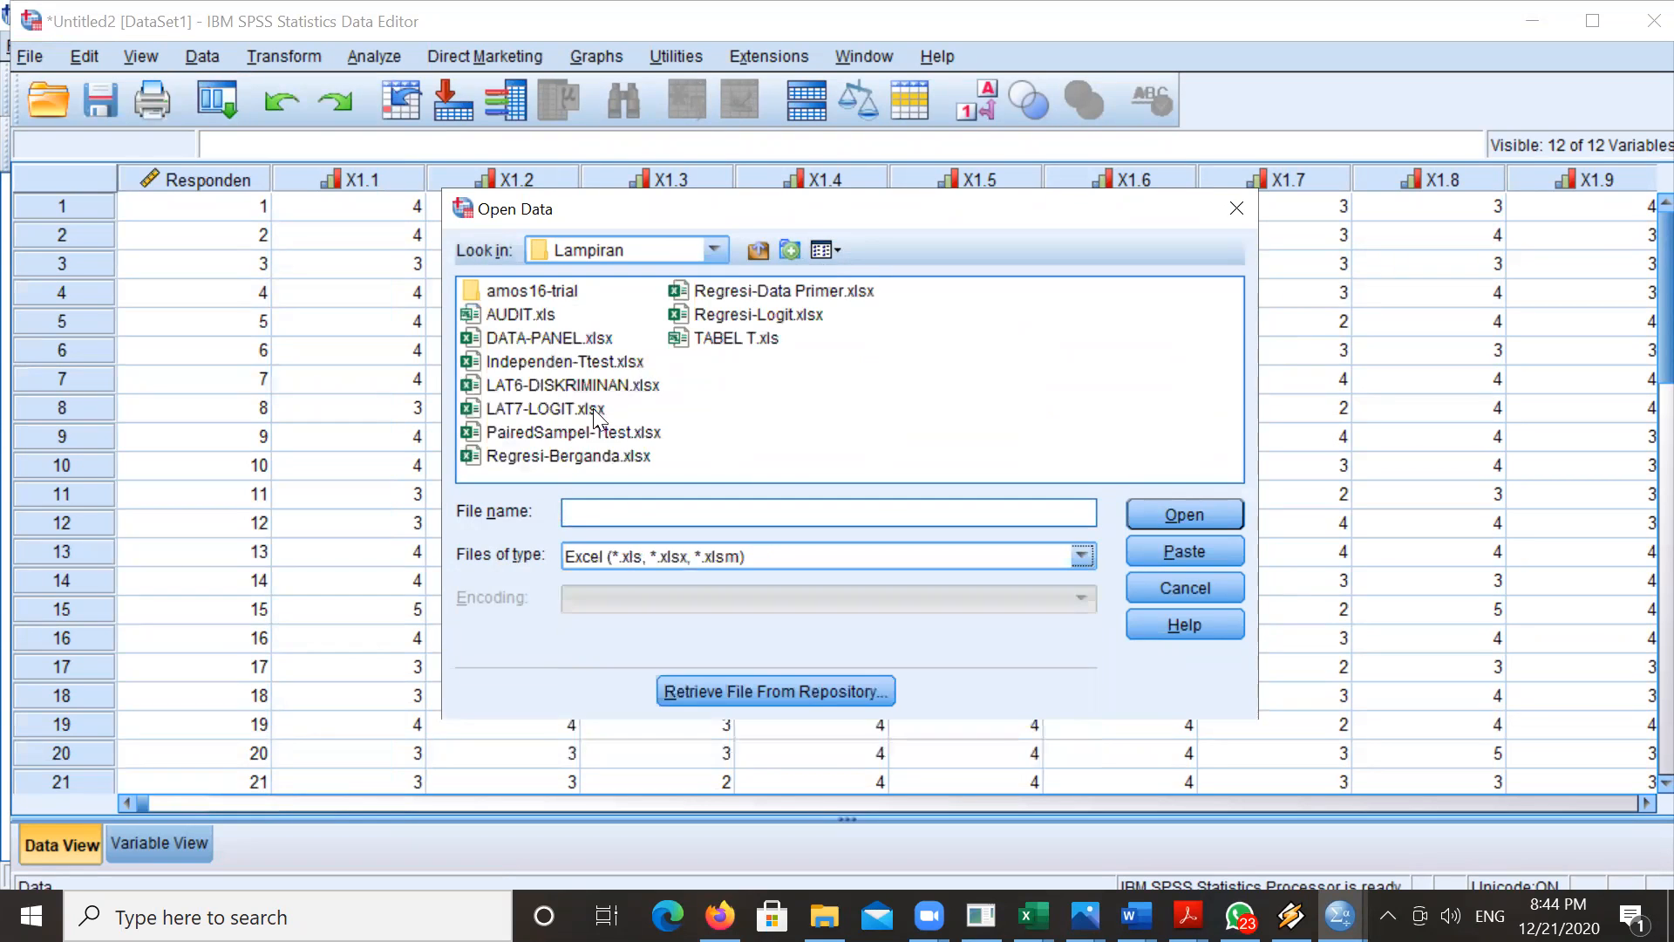
double_click(731, 289)
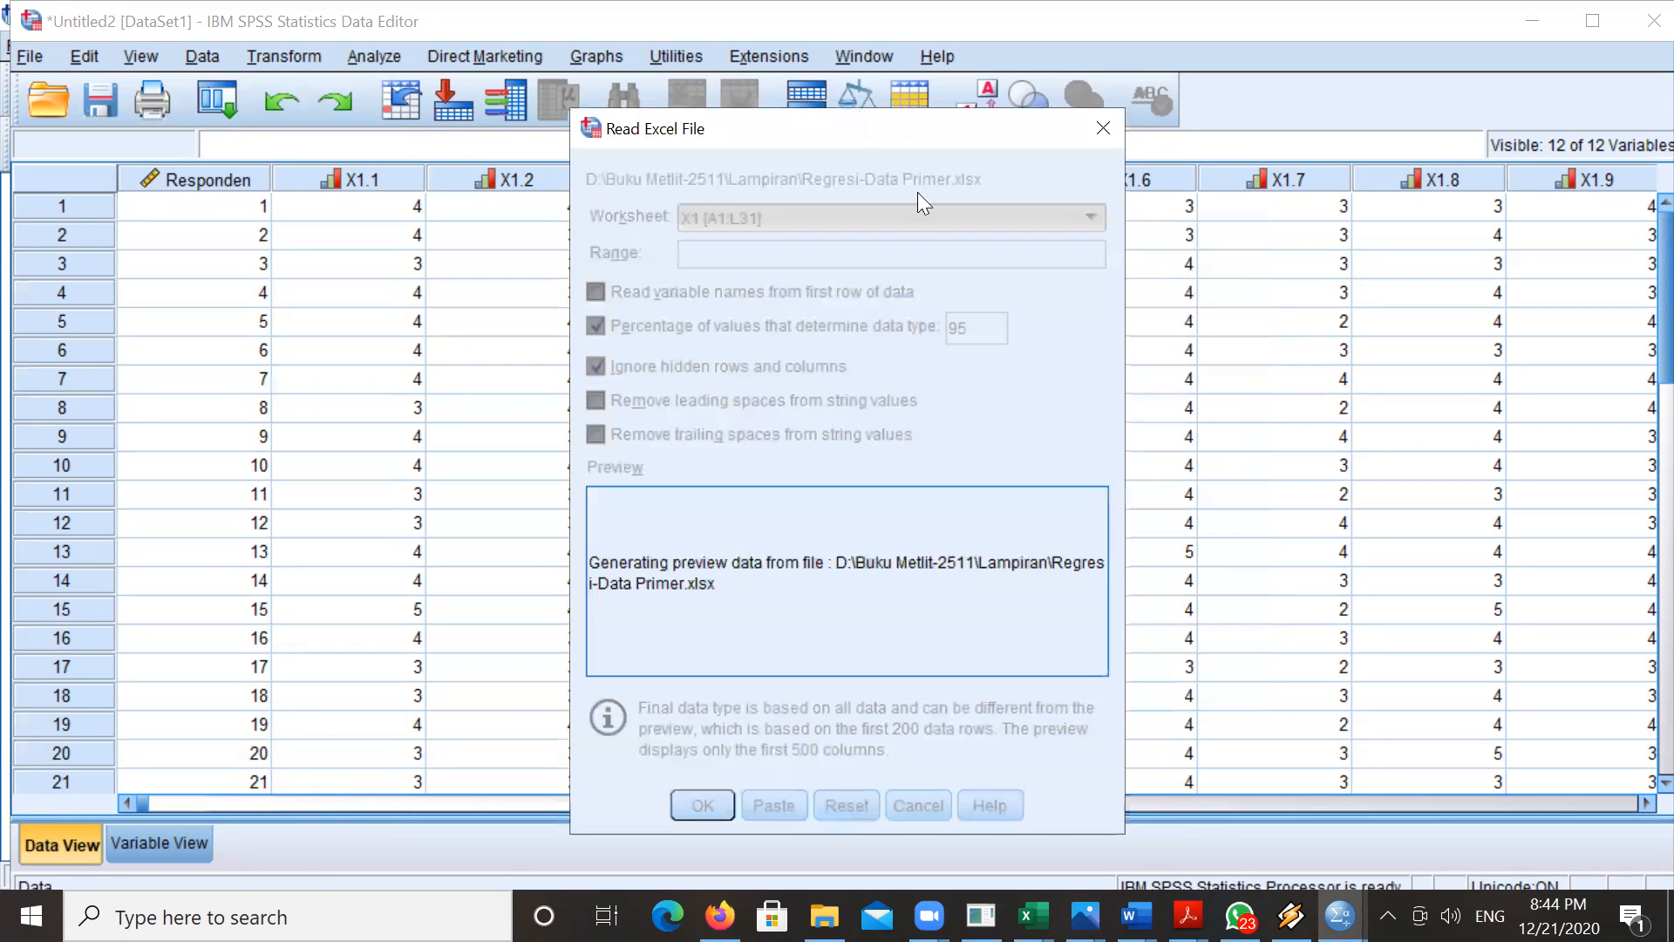
- Import worksheet X2 [A1:L31] without reading variable names from the first row of data
click(882, 215)
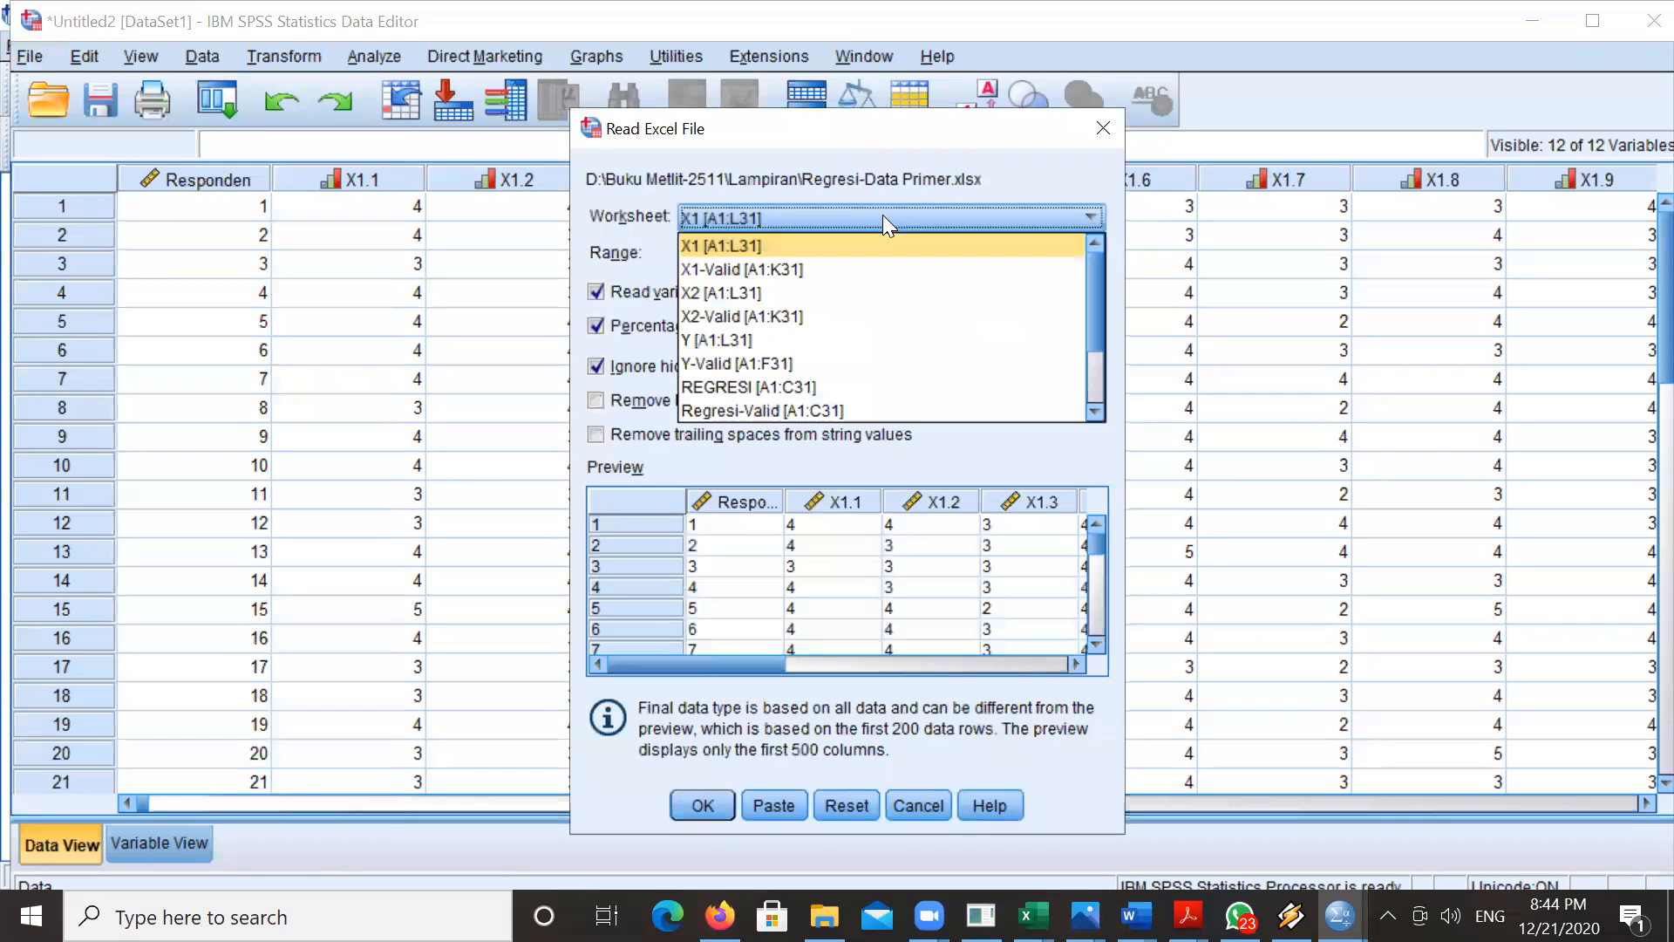
click(794, 295)
click(793, 295)
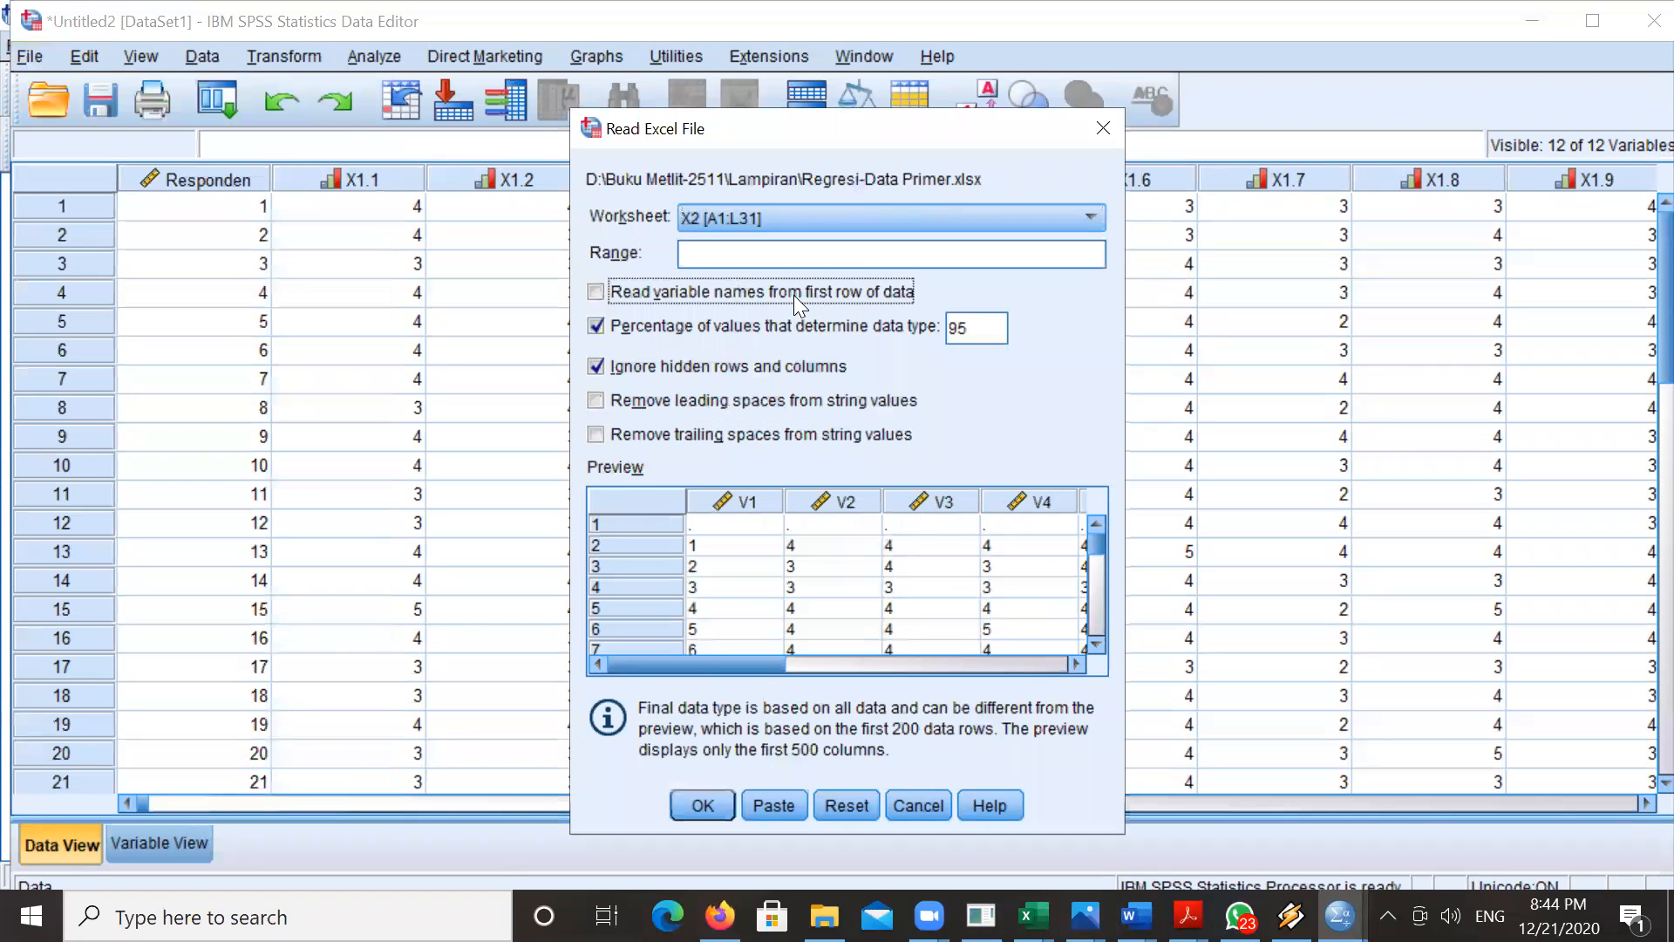
click(708, 814)
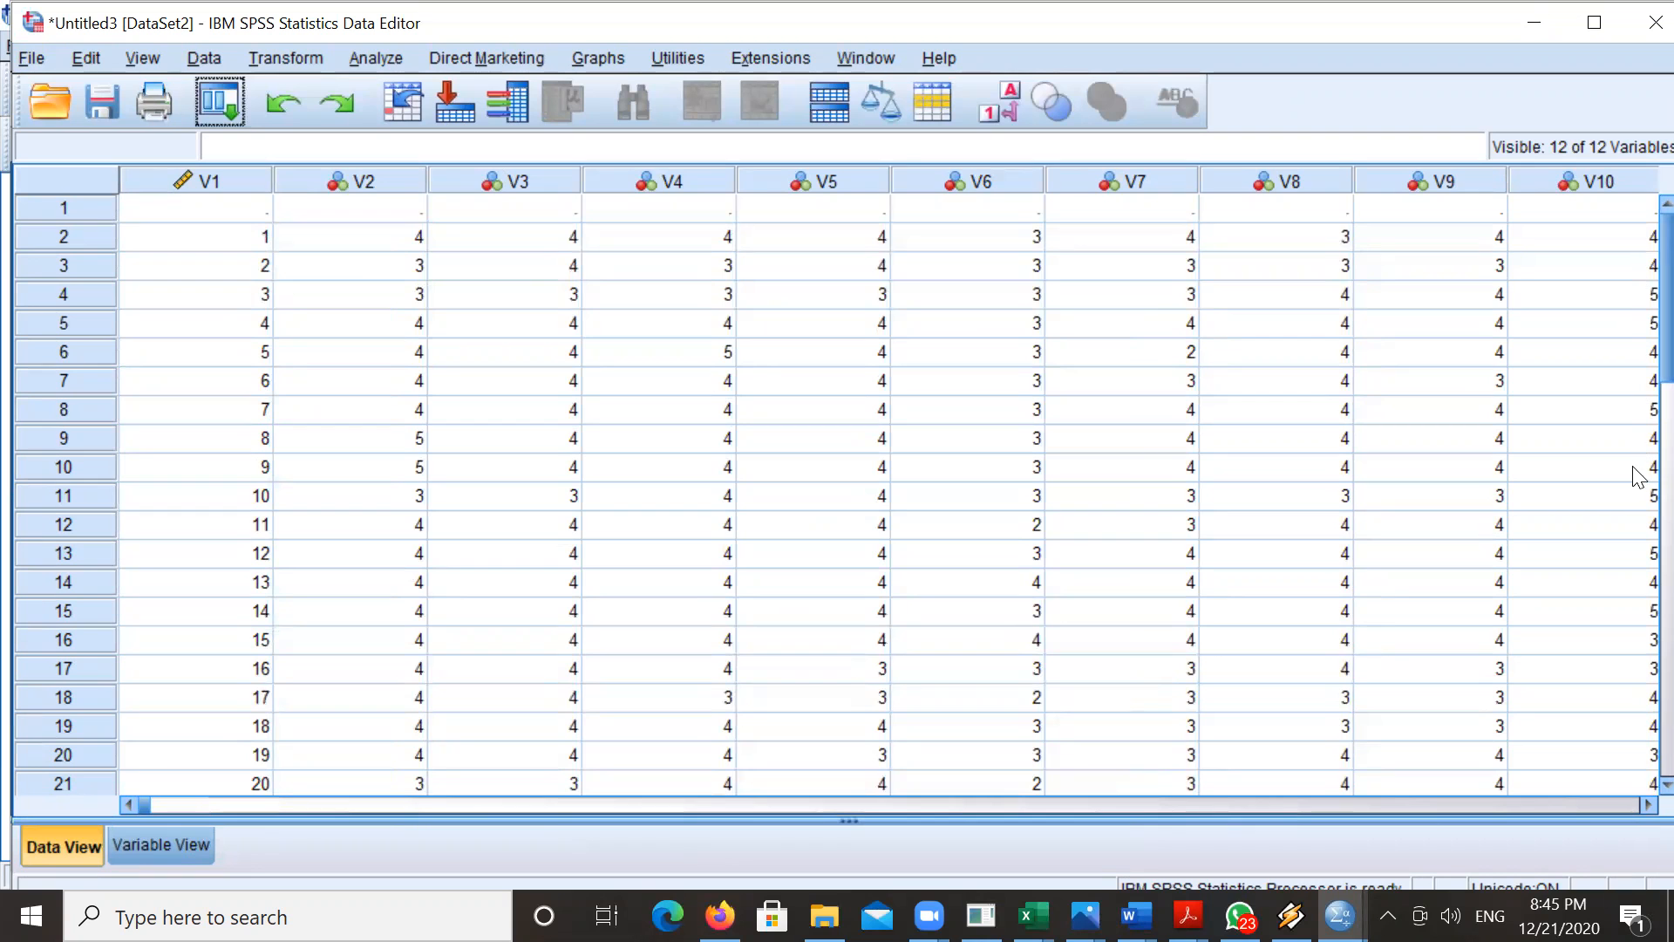
- Check the imported X2 cases and delete the empty first case
scroll(1637, 277, down, 5)
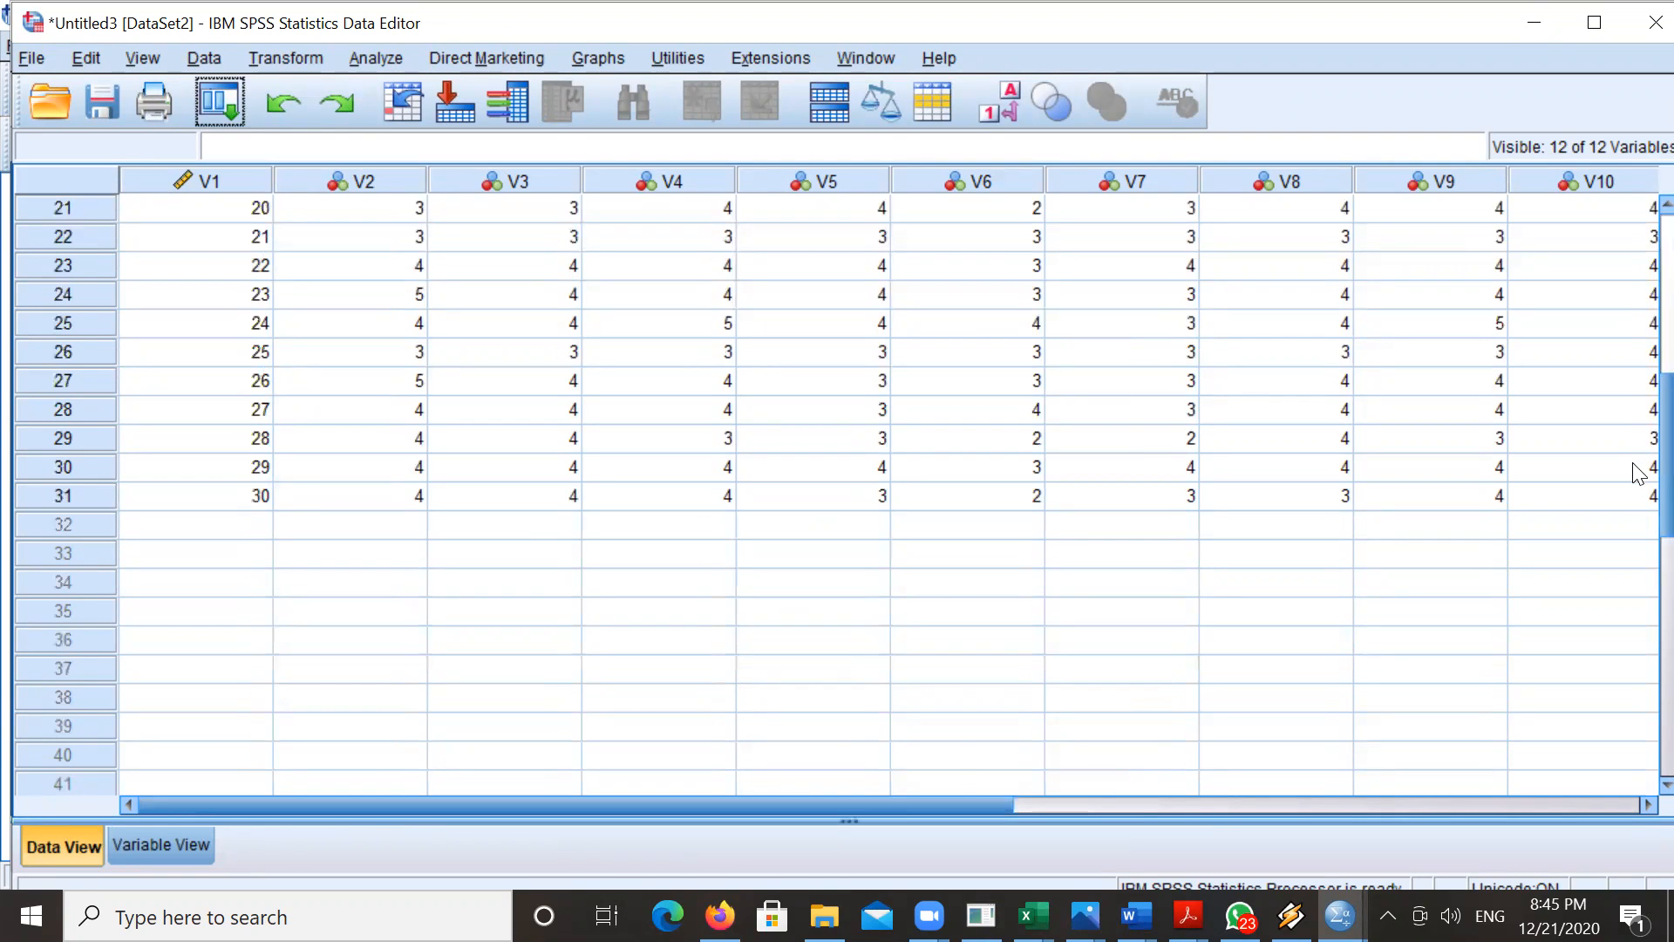
scroll(1637, 209, up, 2)
scroll(1637, 209, up, 5)
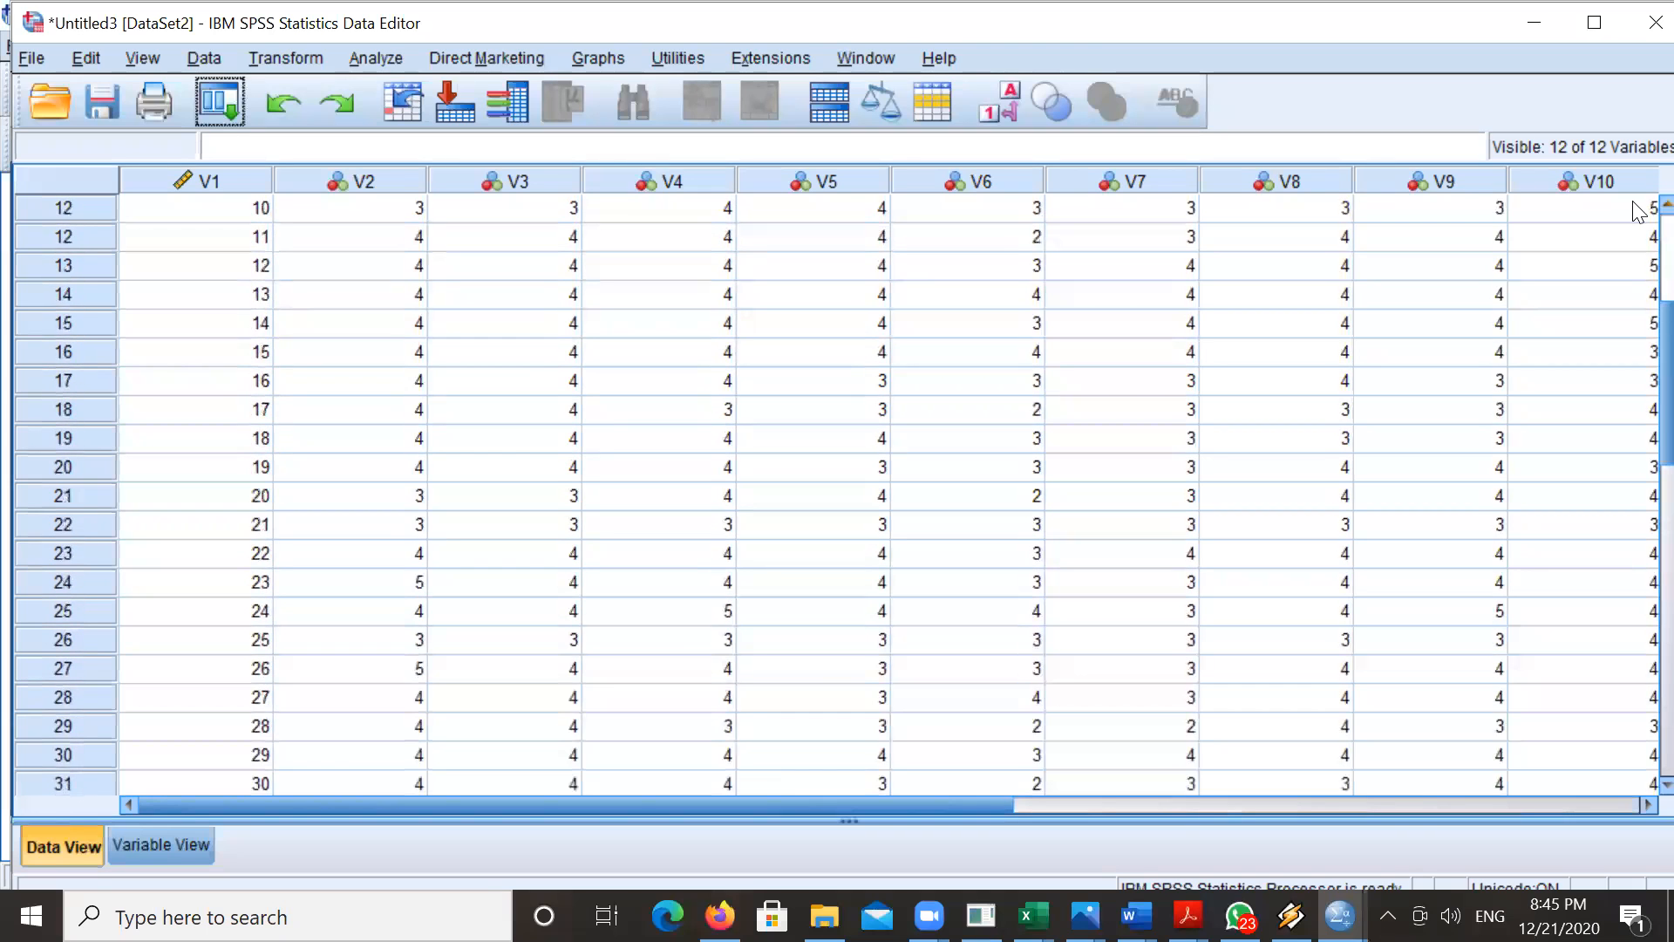
scroll(1636, 208, up, 3)
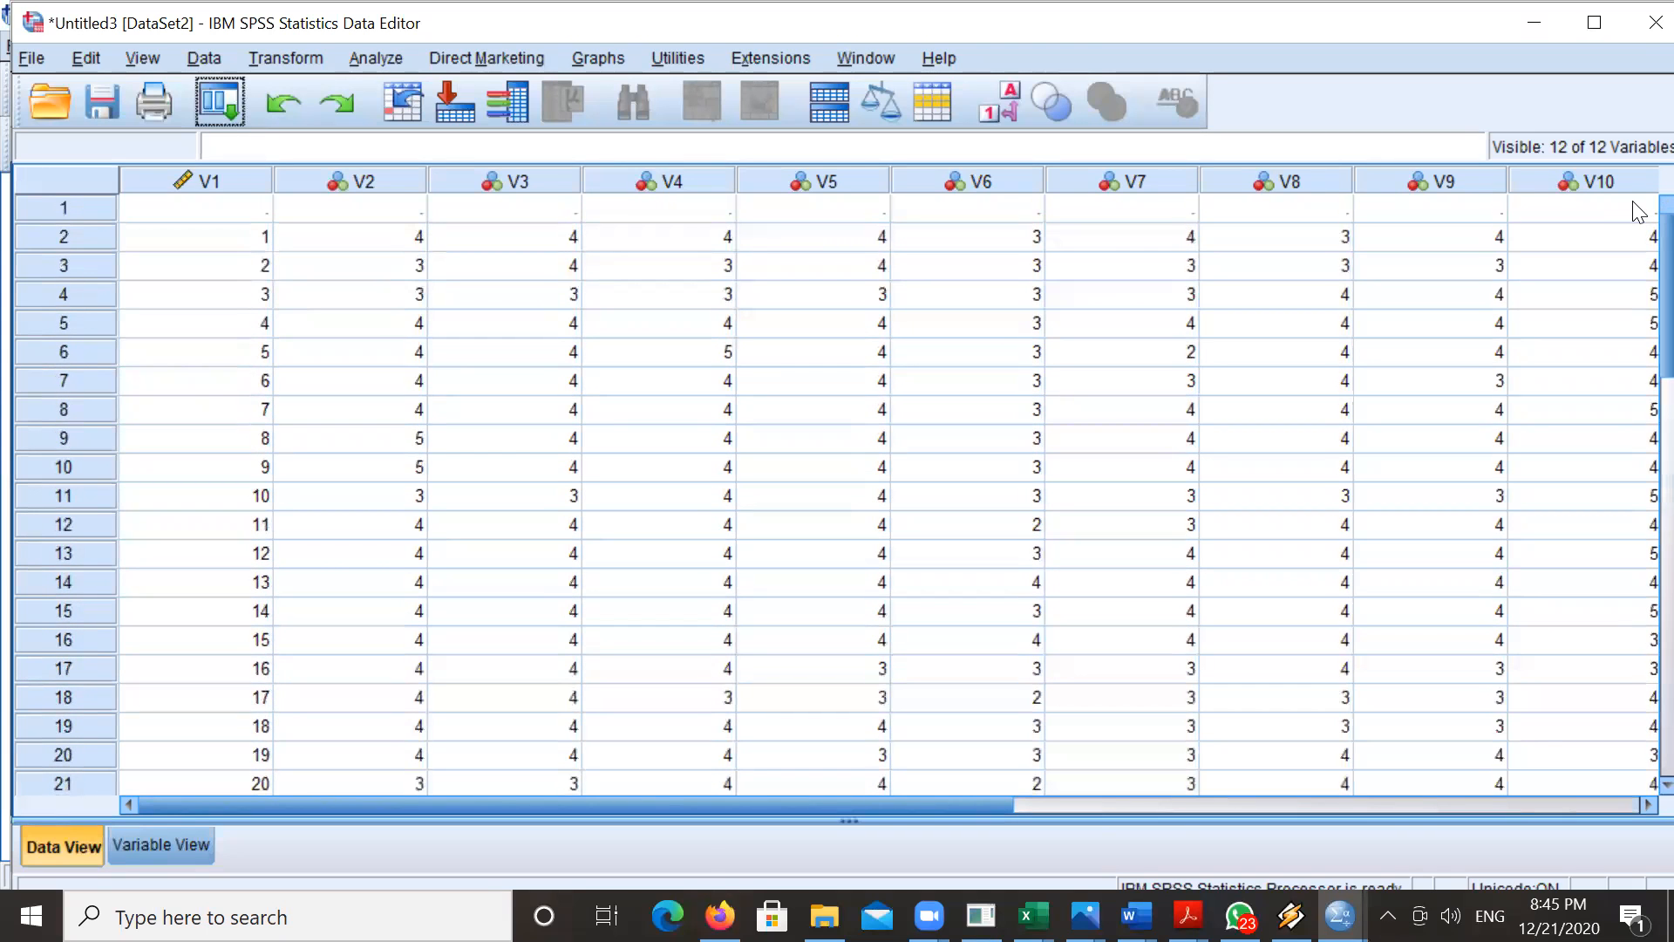
click(85, 208)
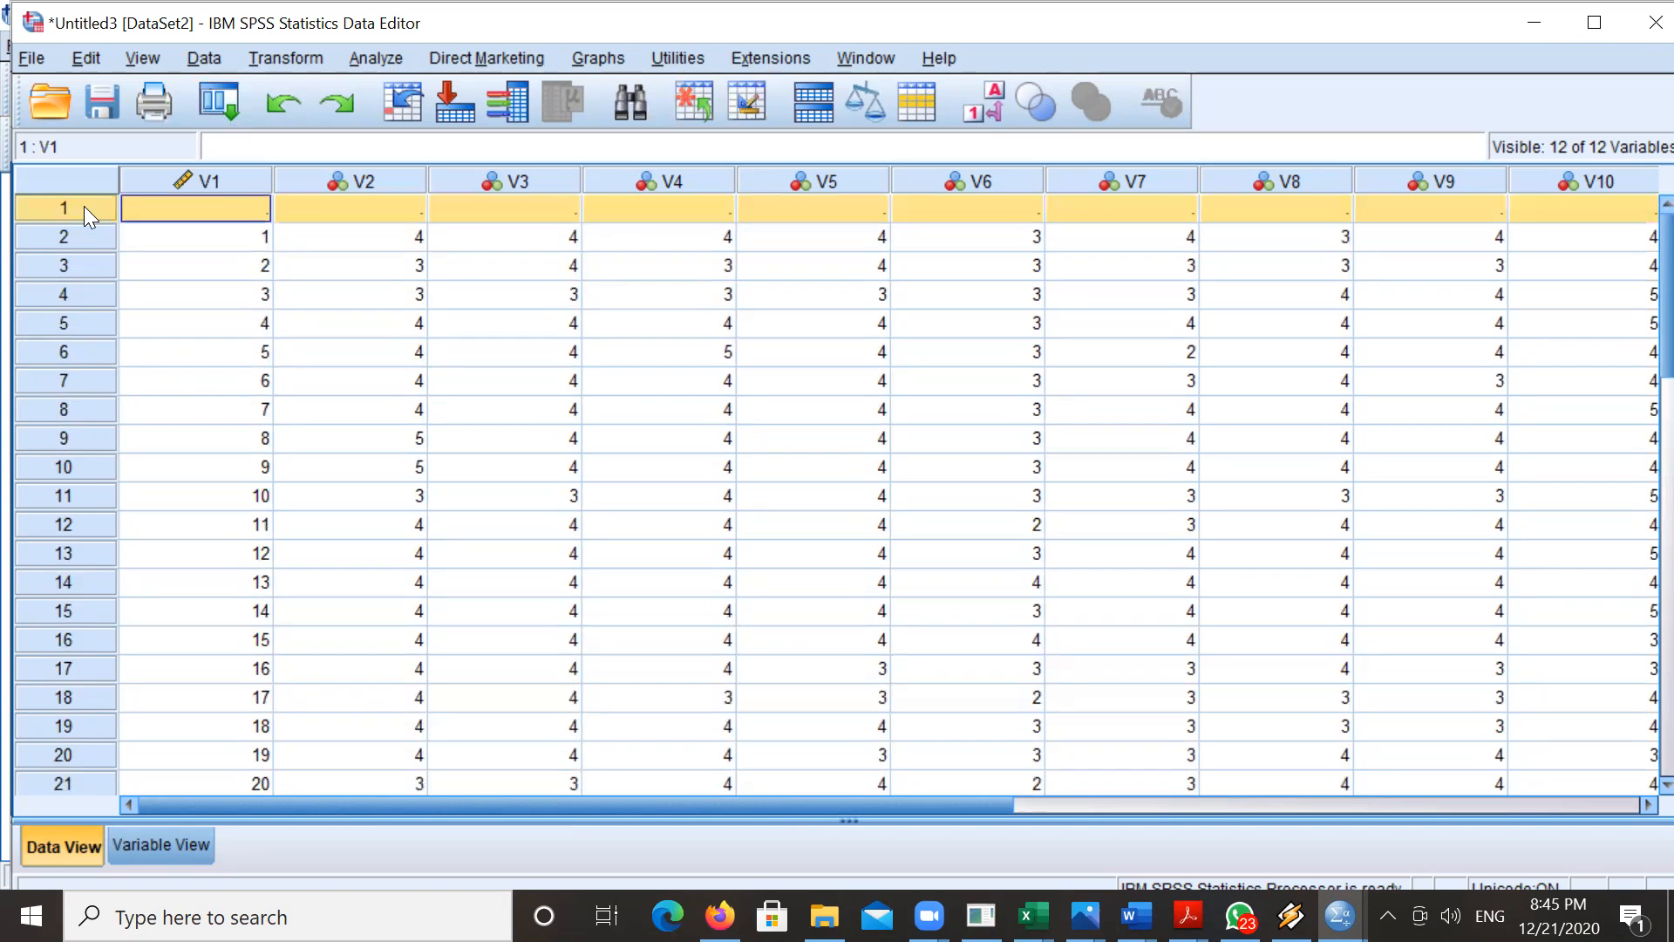
right_click(84, 206)
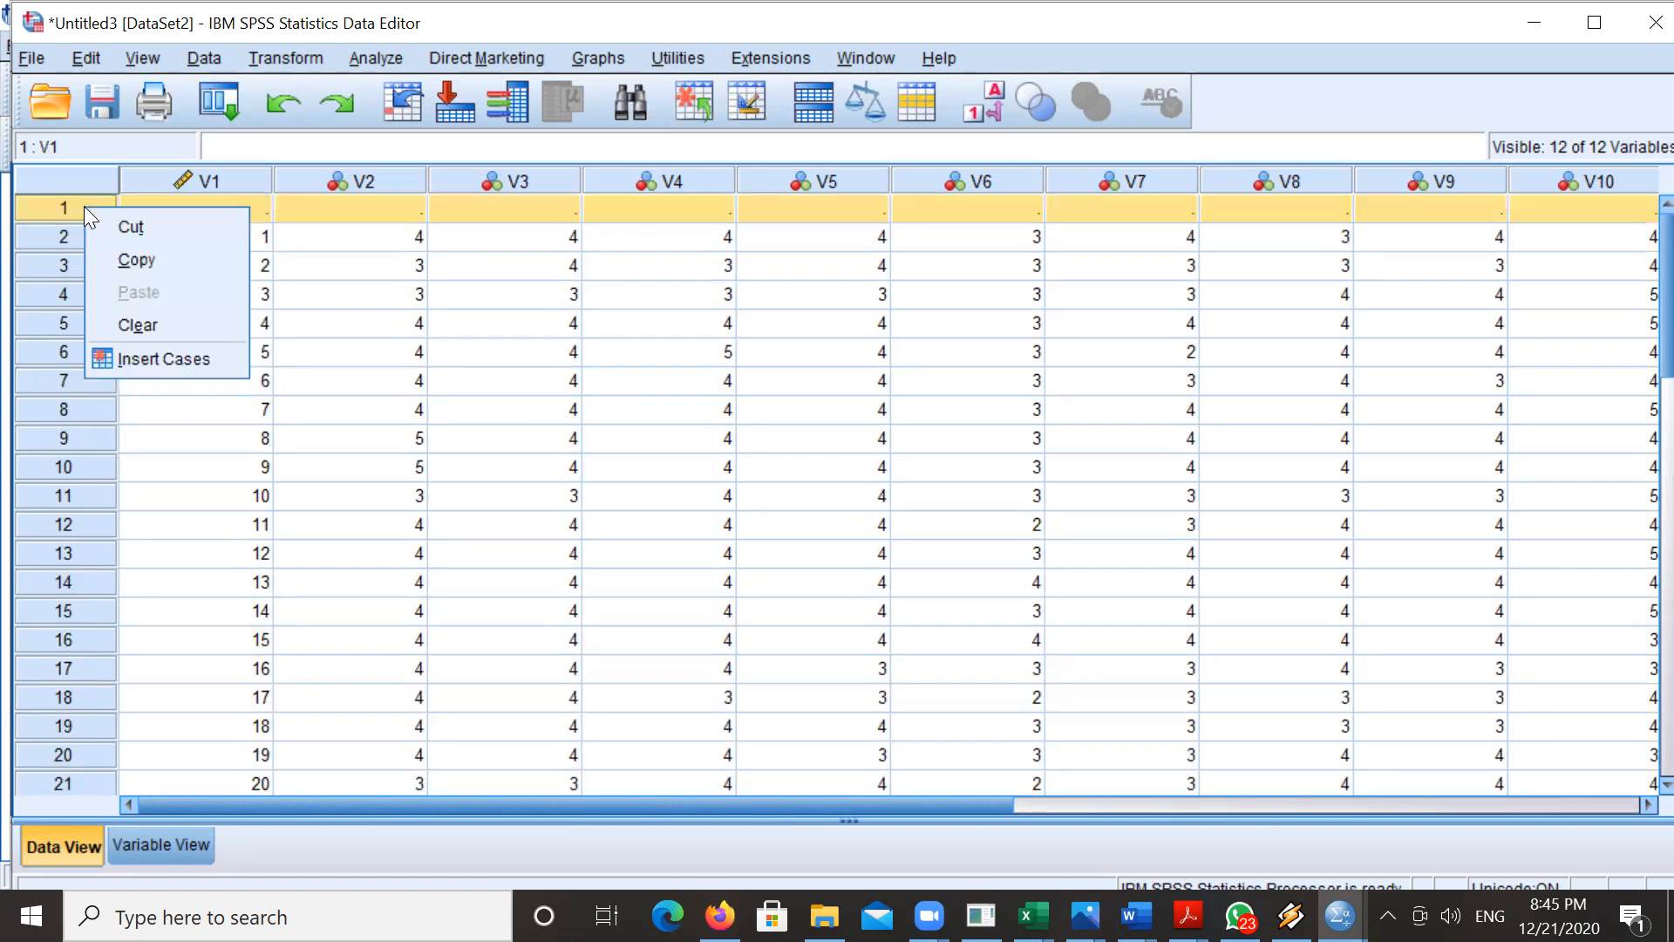
click(159, 324)
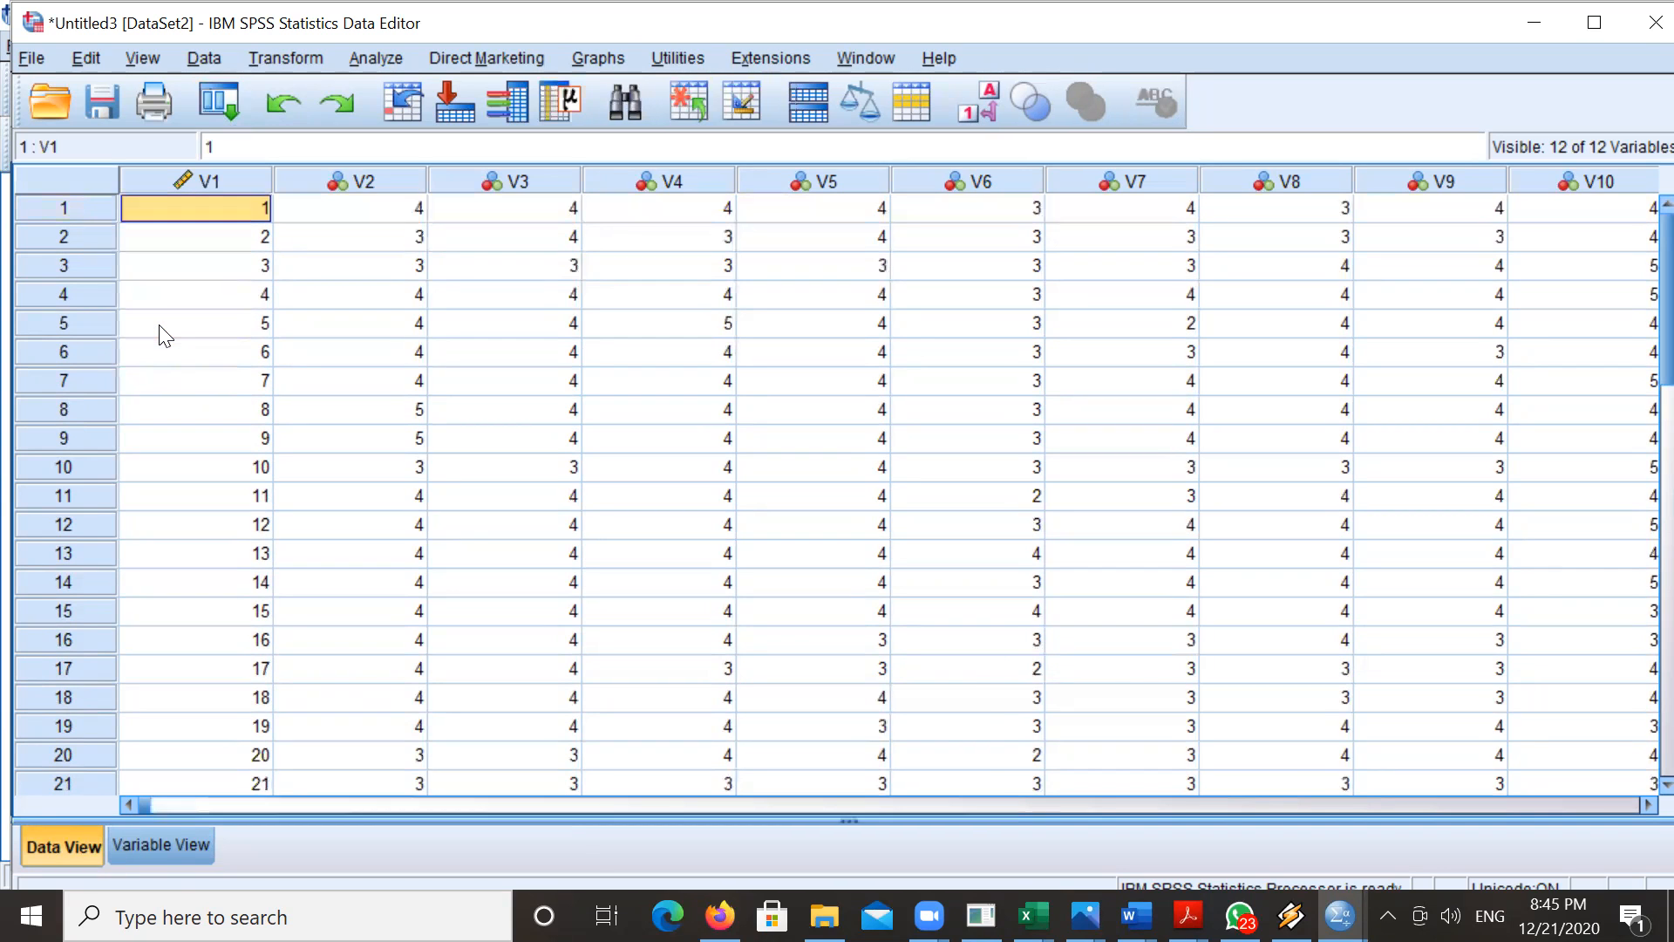
- Review the X2 variable definitions and data values, and set the measurement level of V2 to V5 to Ordinal
click(163, 844)
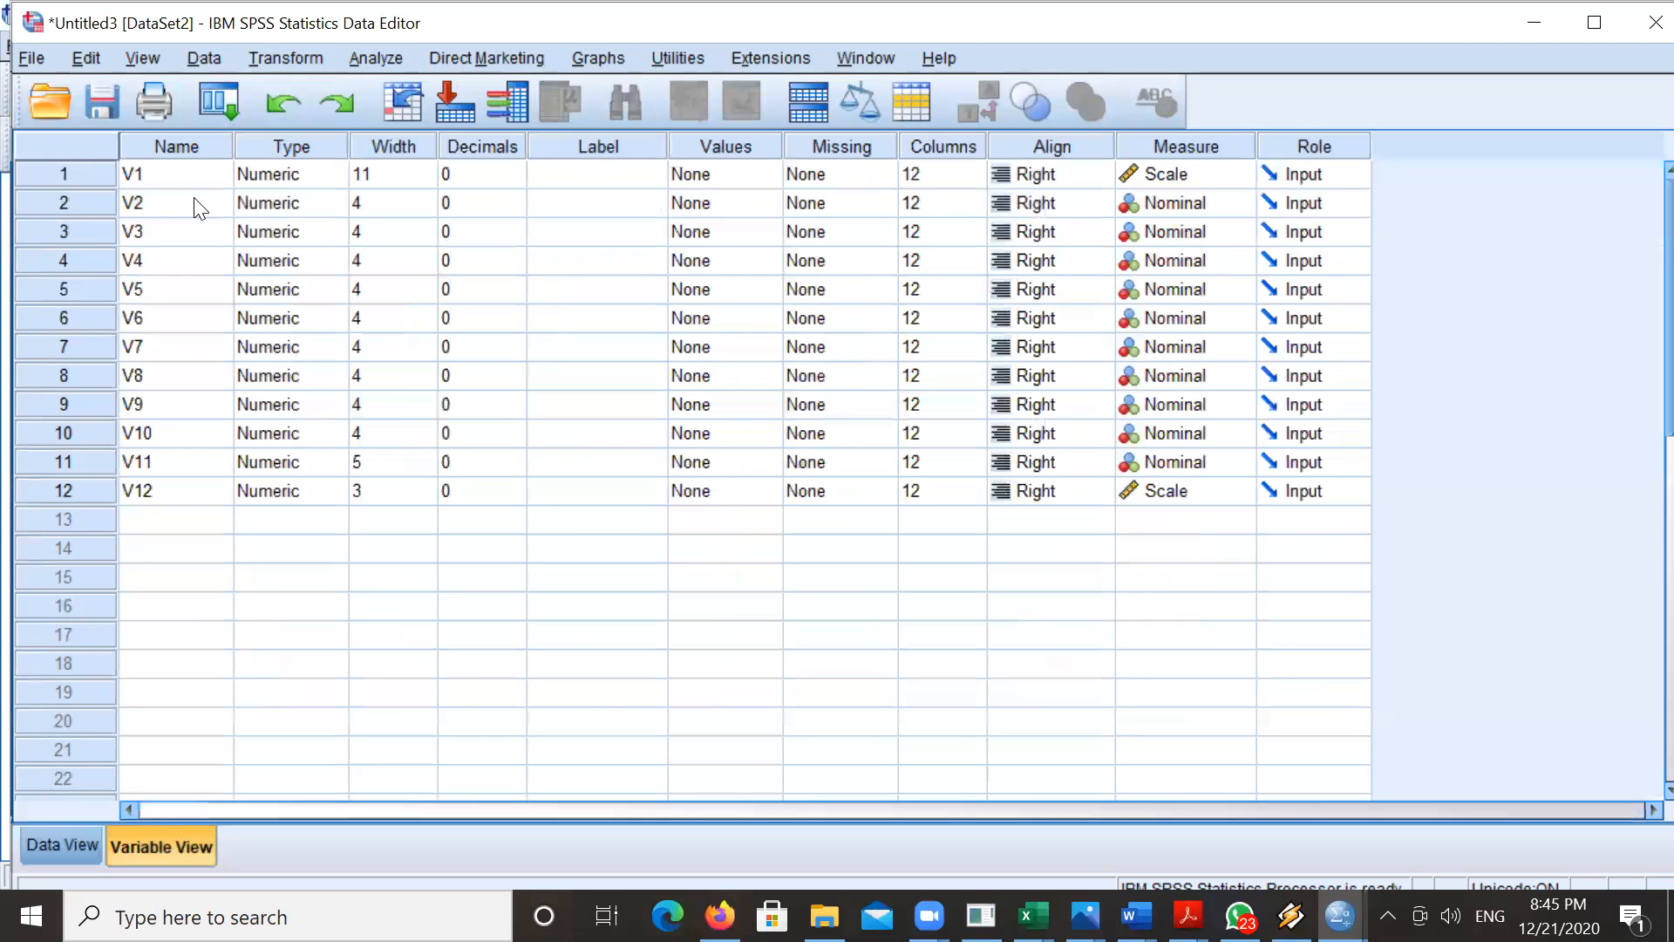
click(86, 835)
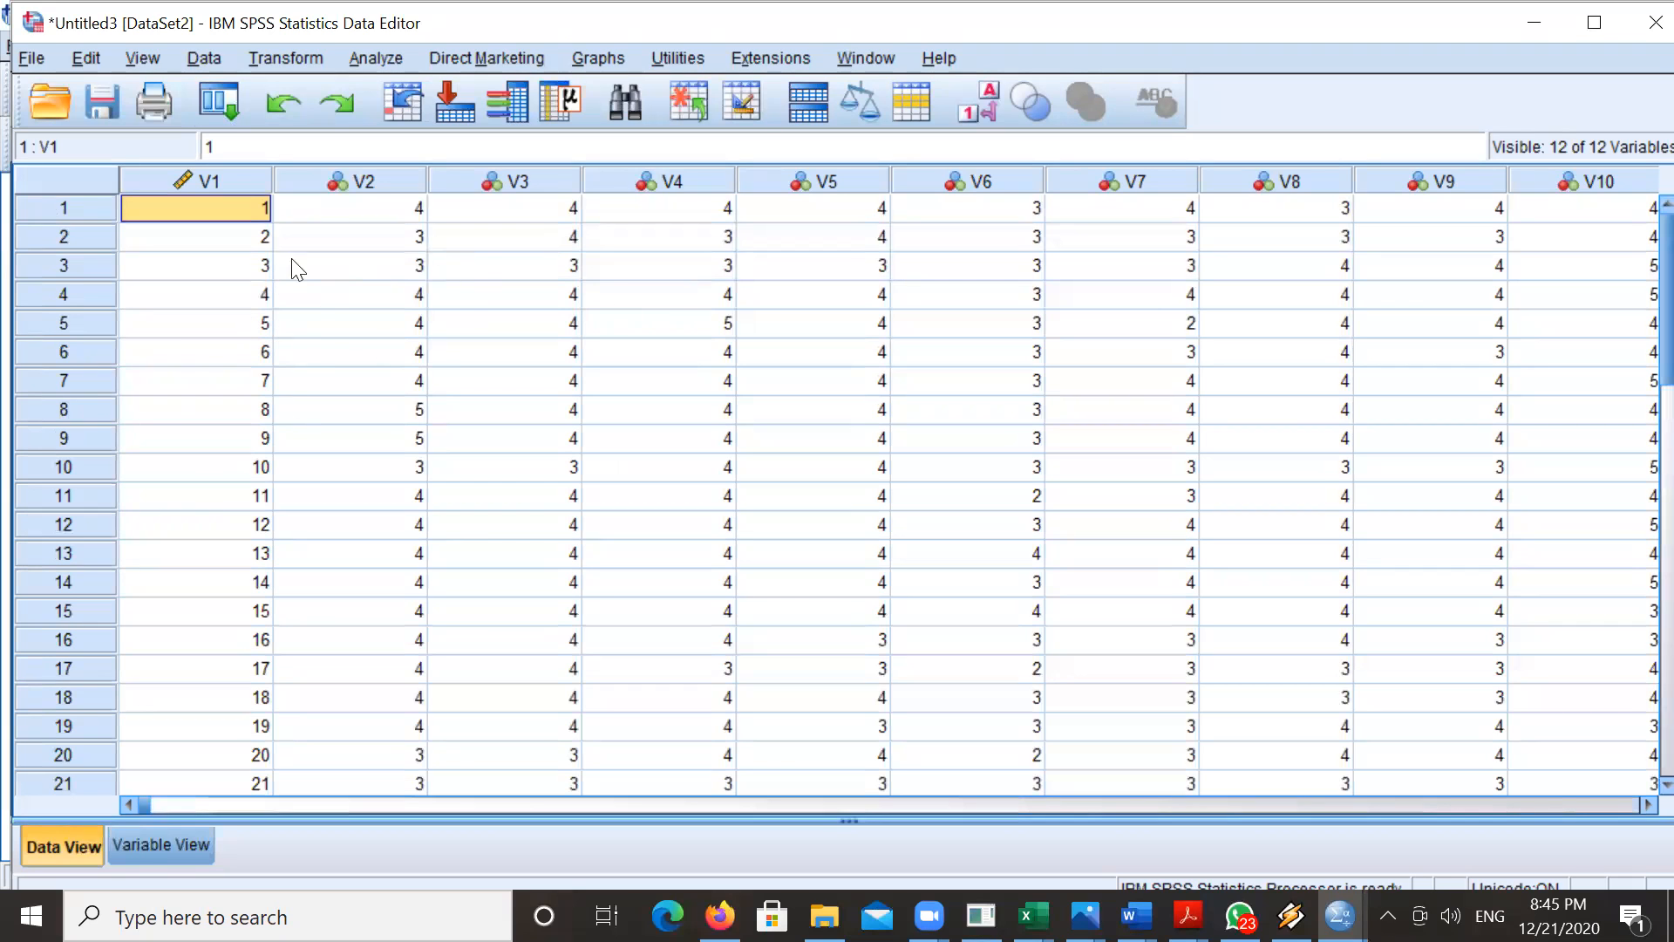
click(148, 846)
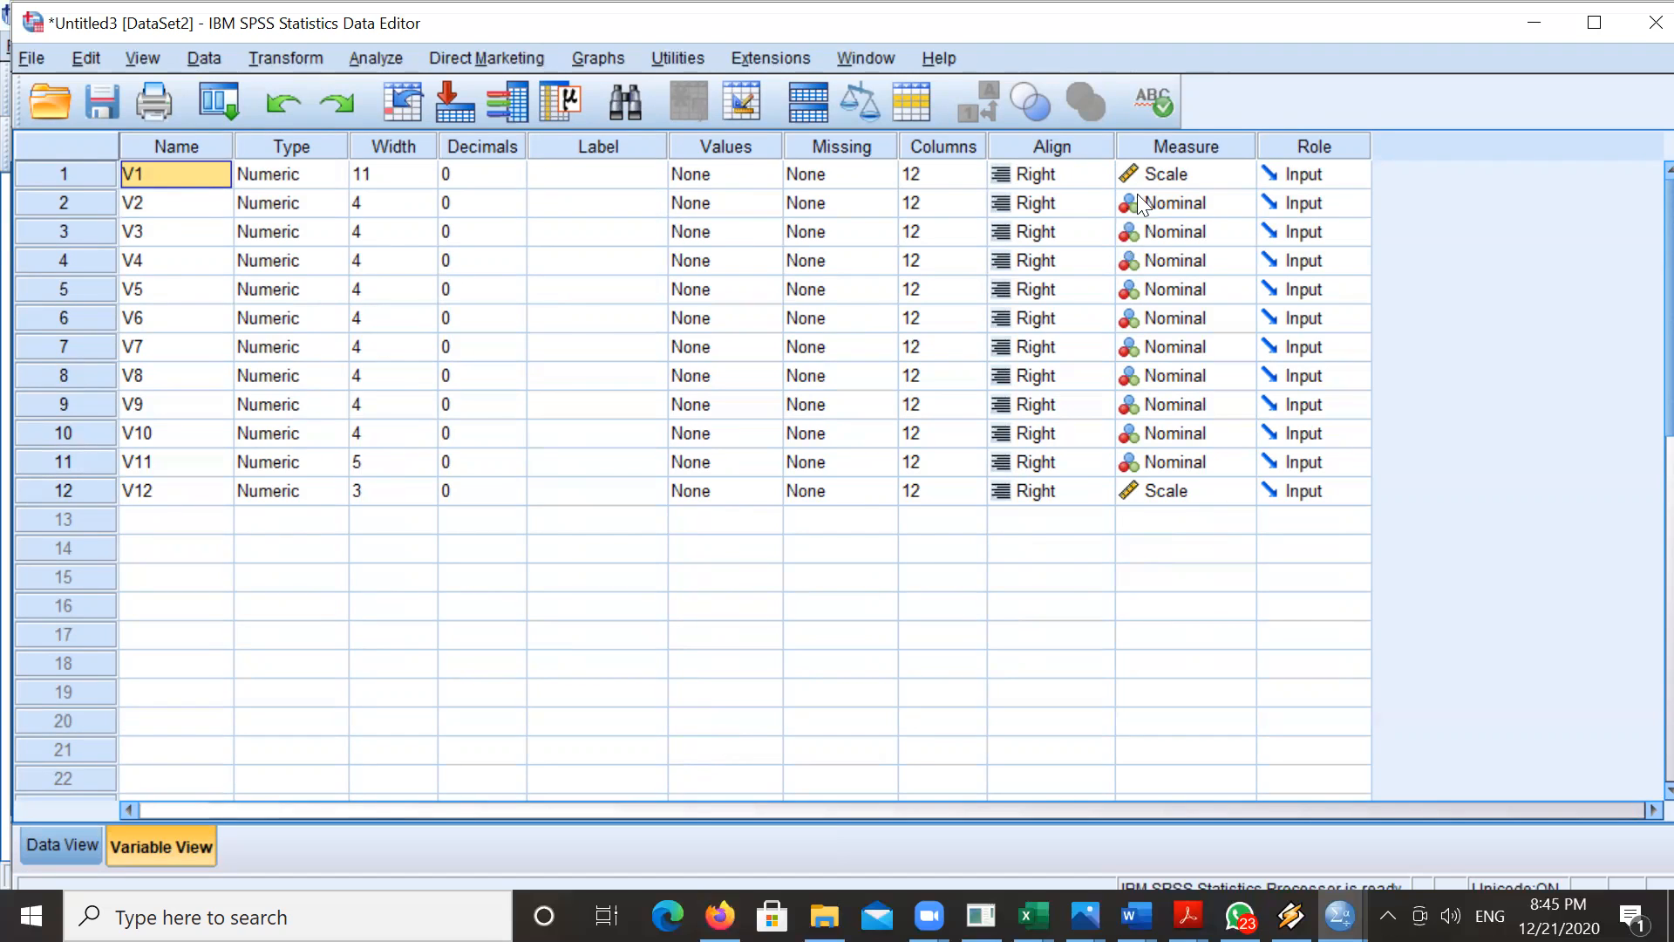
click(1206, 203)
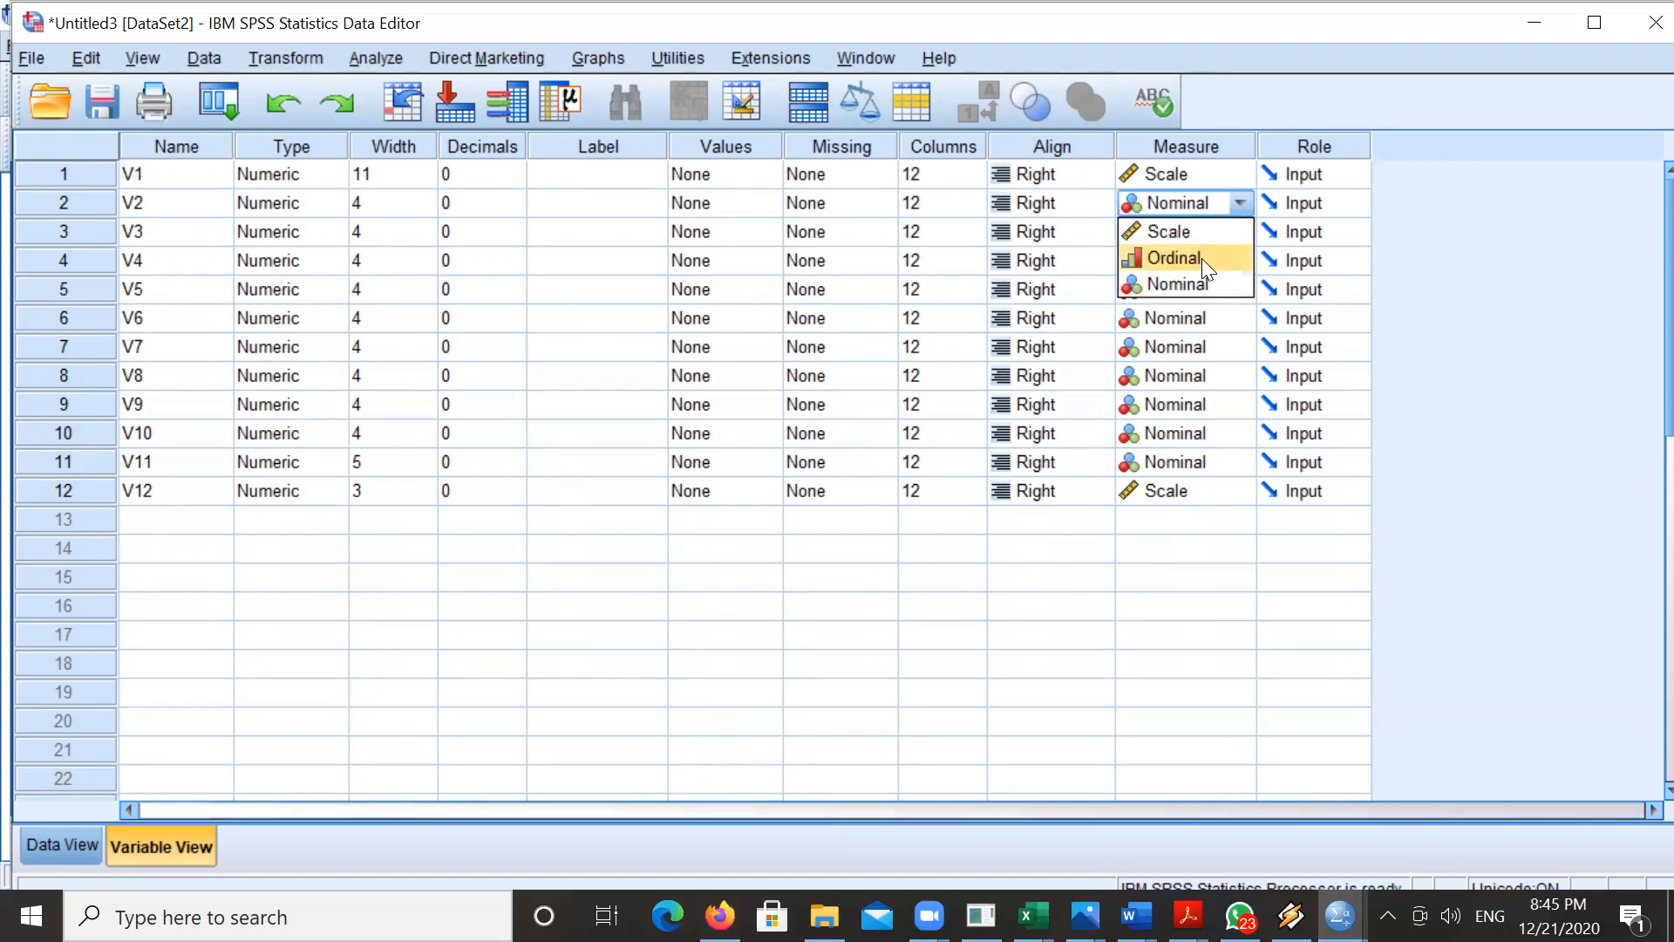
click(1201, 258)
click(1200, 233)
click(1197, 236)
click(1187, 286)
click(1239, 262)
click(1168, 315)
click(1240, 291)
click(1180, 344)
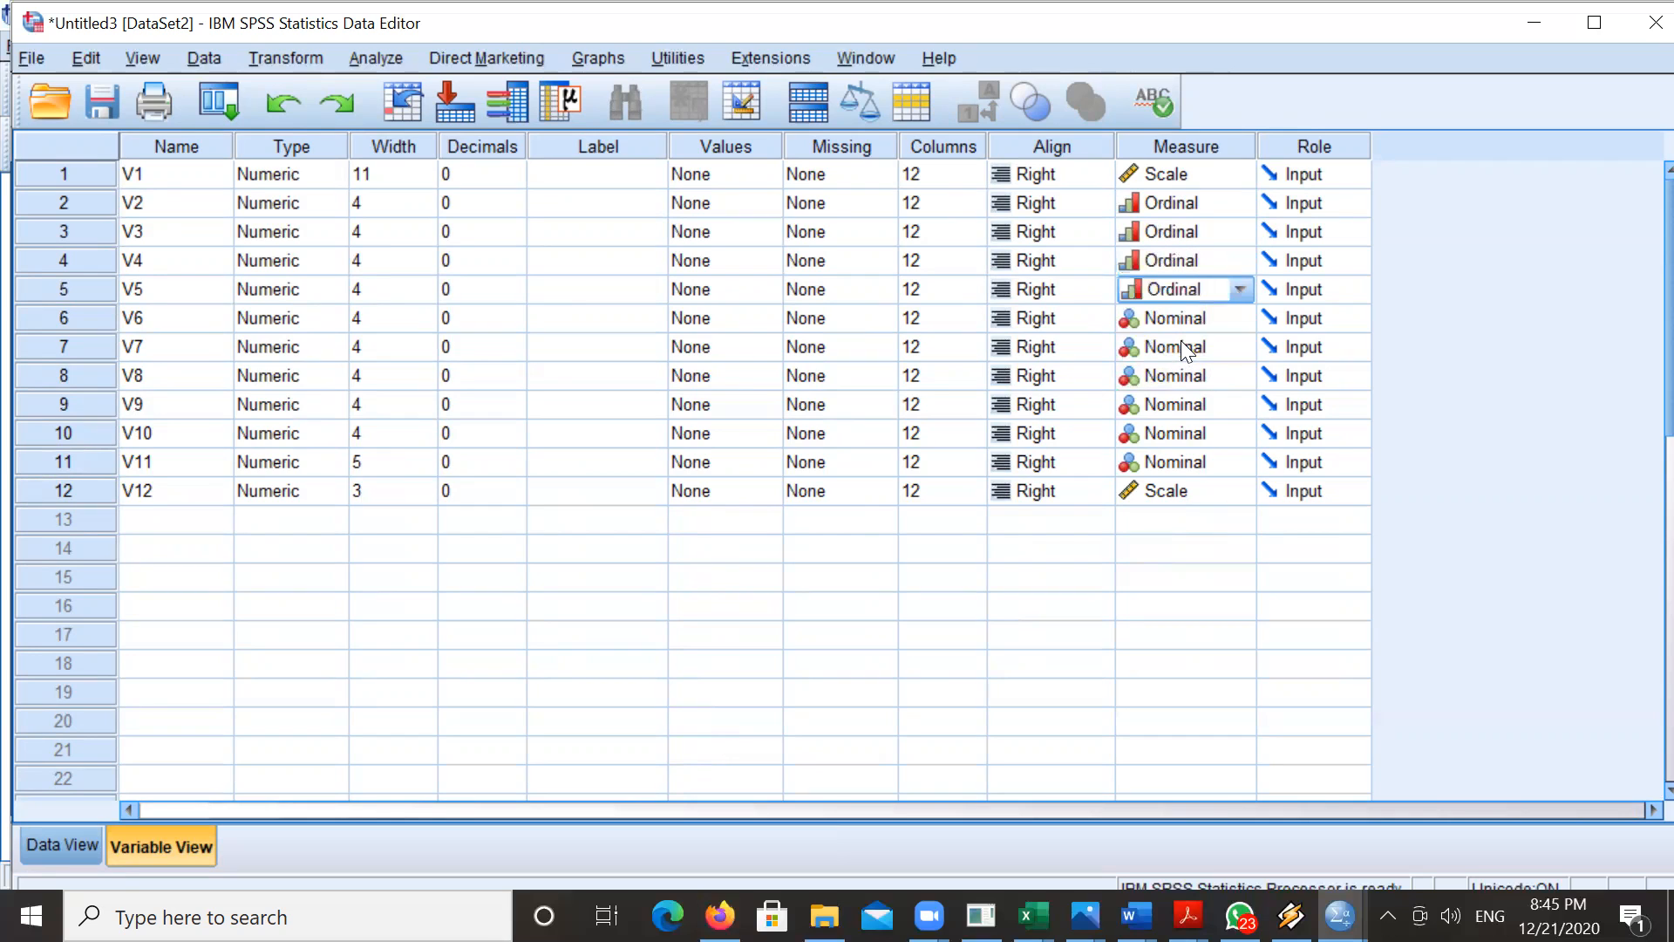
- Change the measurement level of variables V6, V7, V8 and V9 to Ordinal
click(1252, 318)
click(1242, 316)
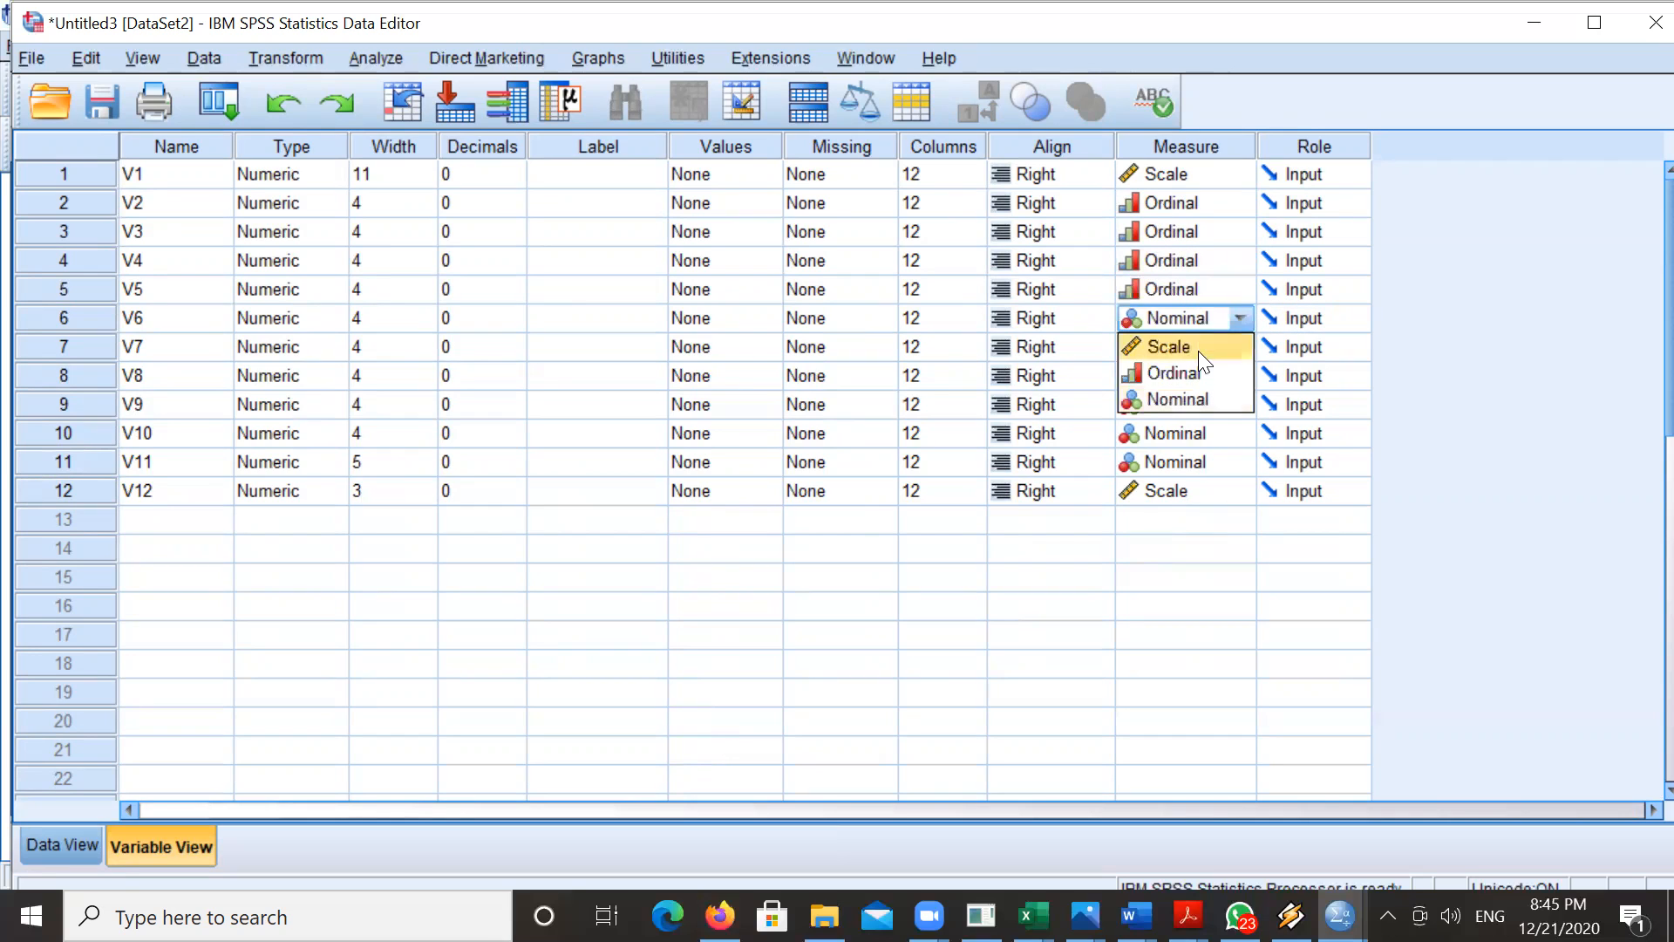
click(1184, 368)
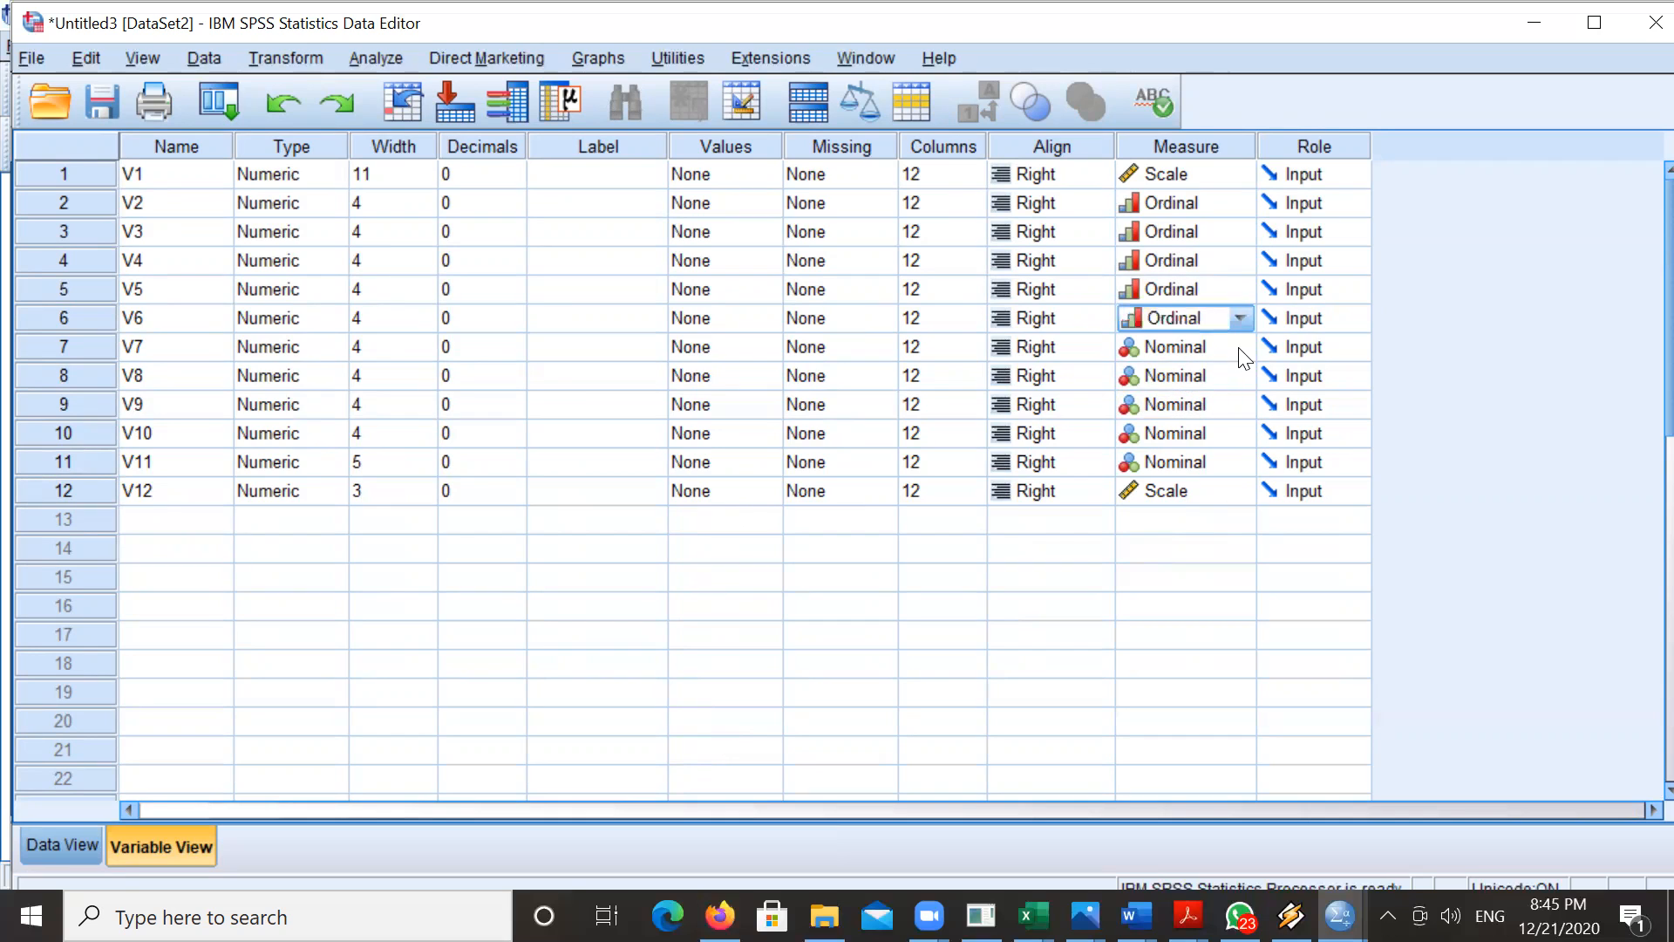
click(1244, 355)
click(1240, 347)
click(1190, 397)
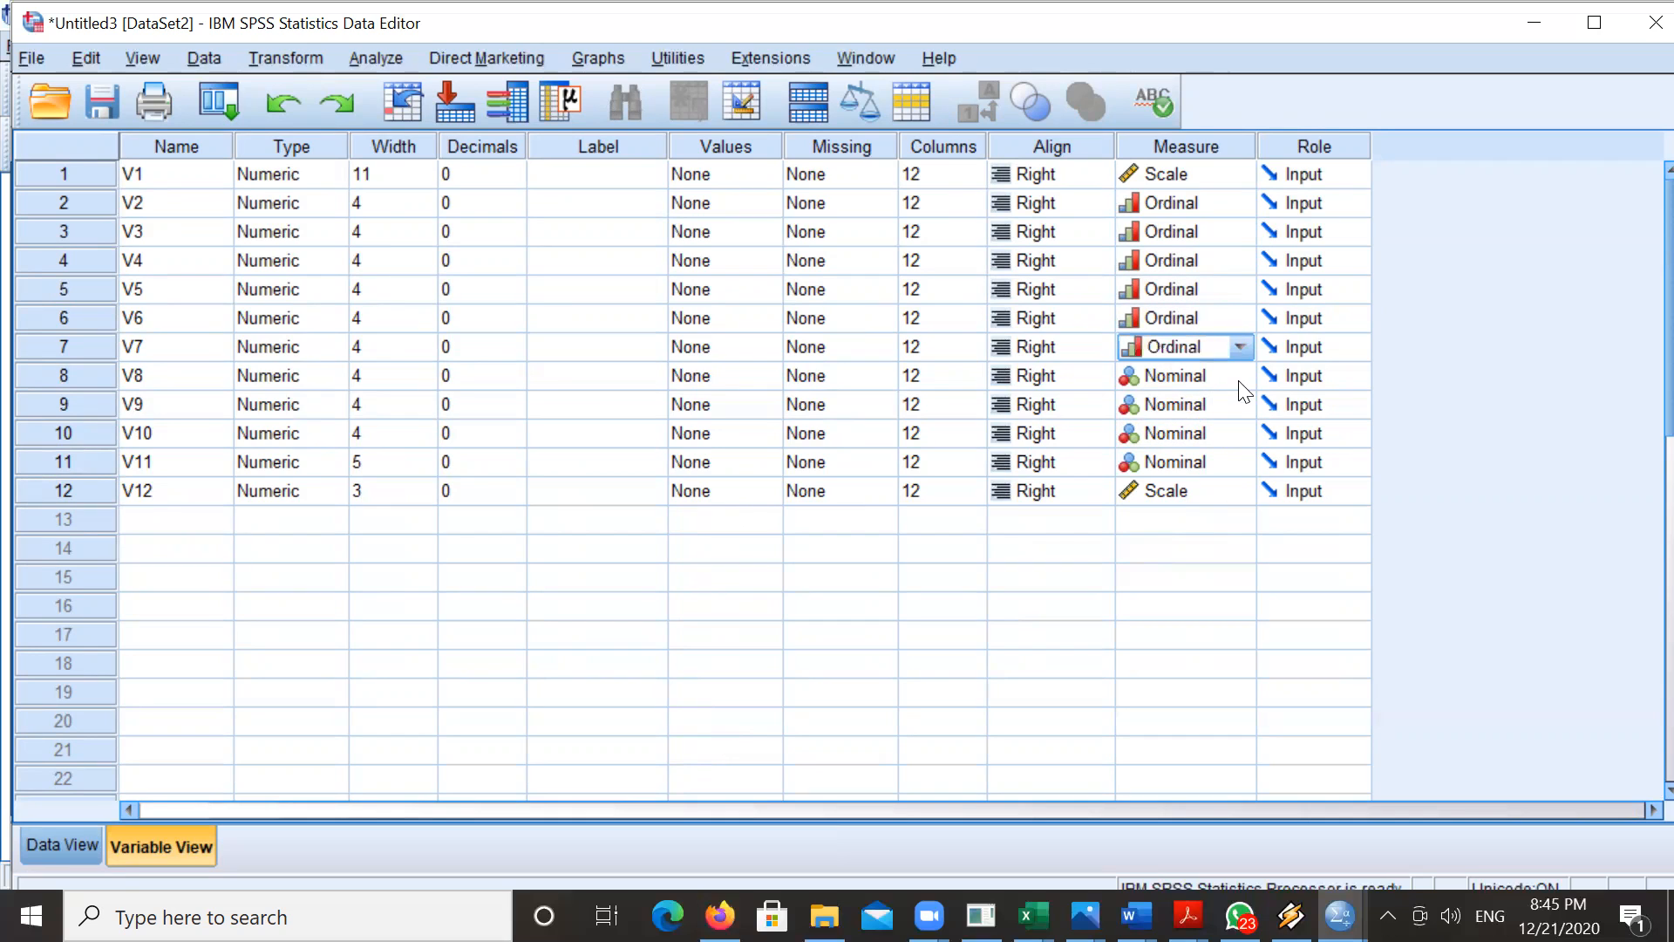
click(1244, 393)
click(1237, 379)
click(1189, 424)
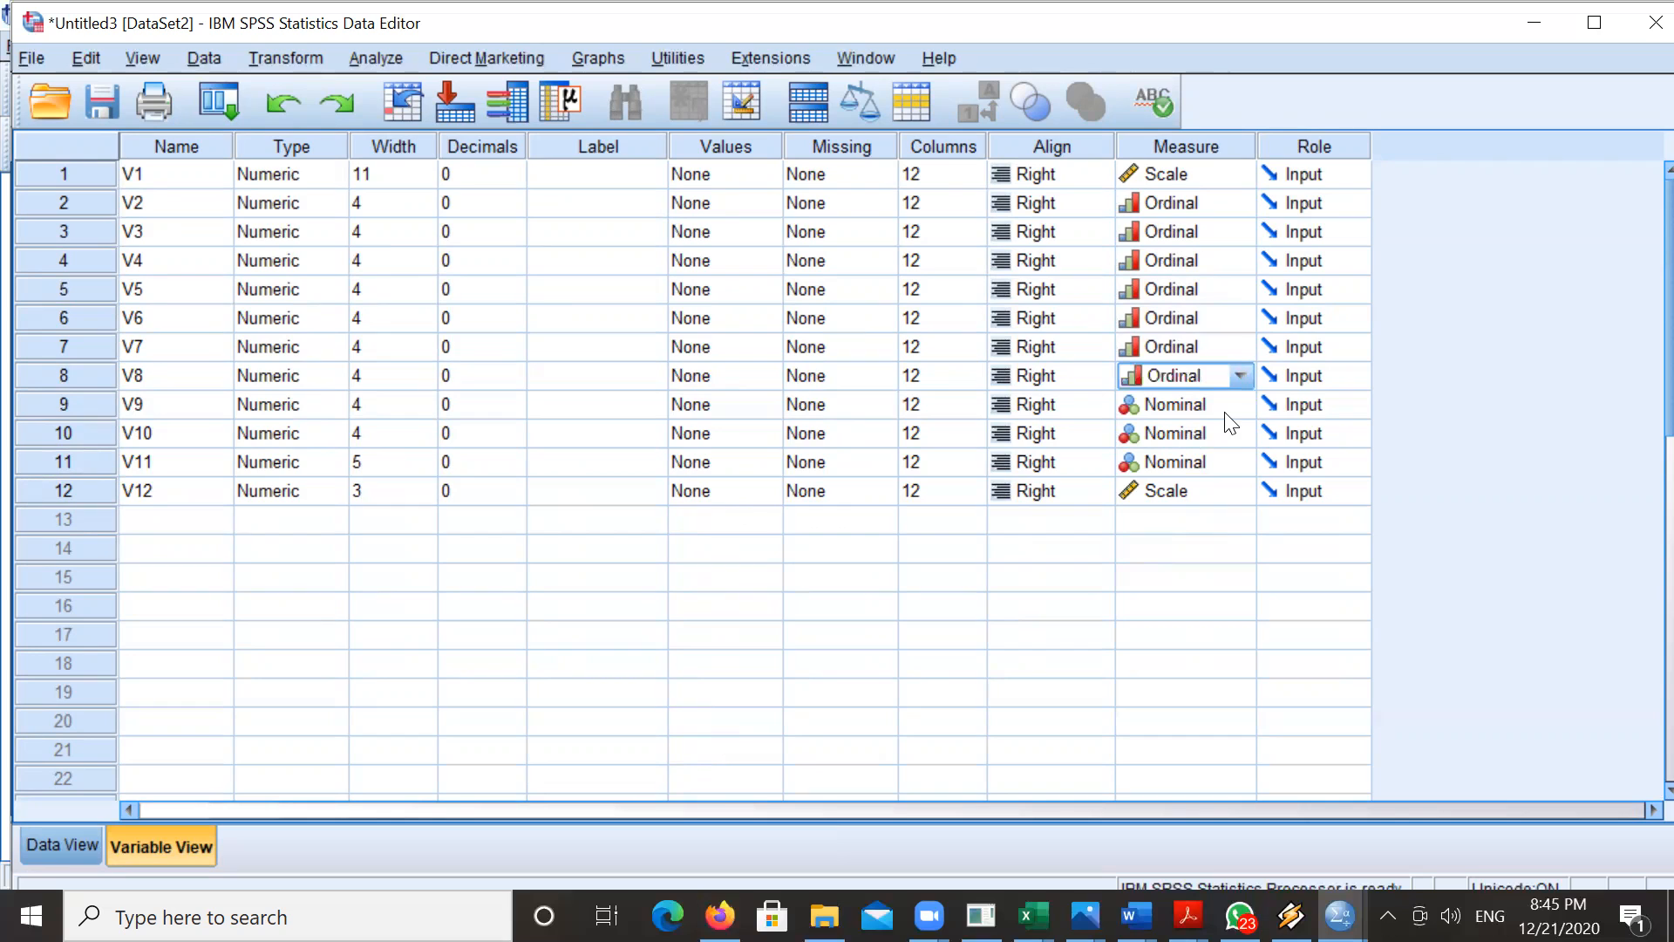
click(1242, 408)
click(1239, 405)
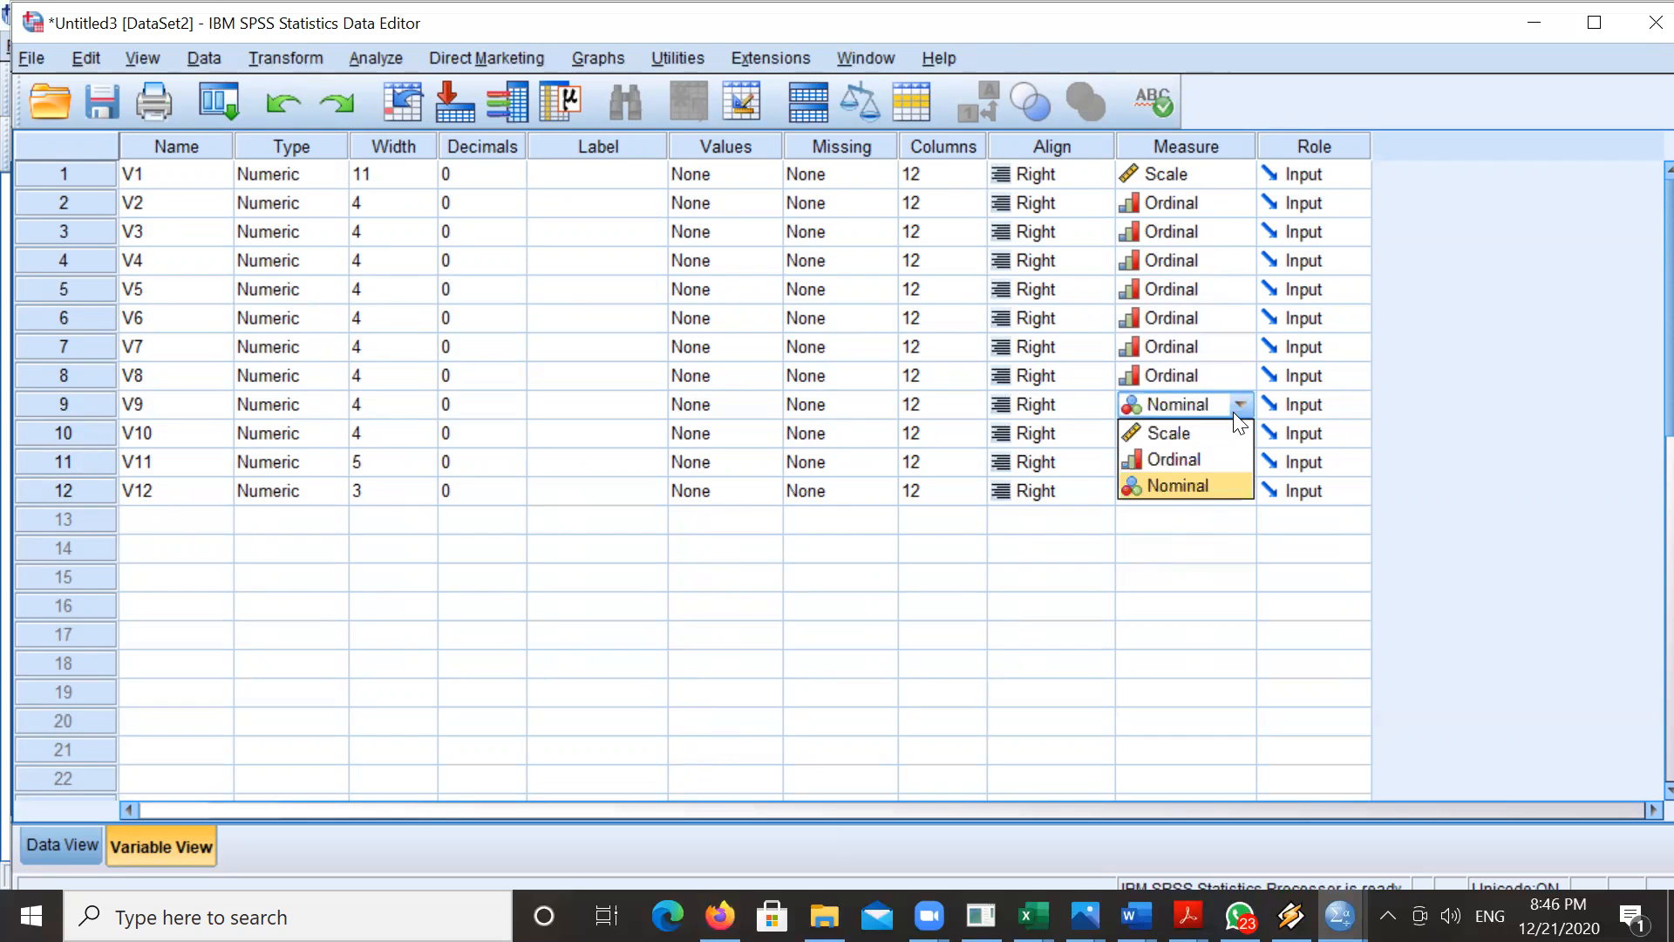
click(1188, 457)
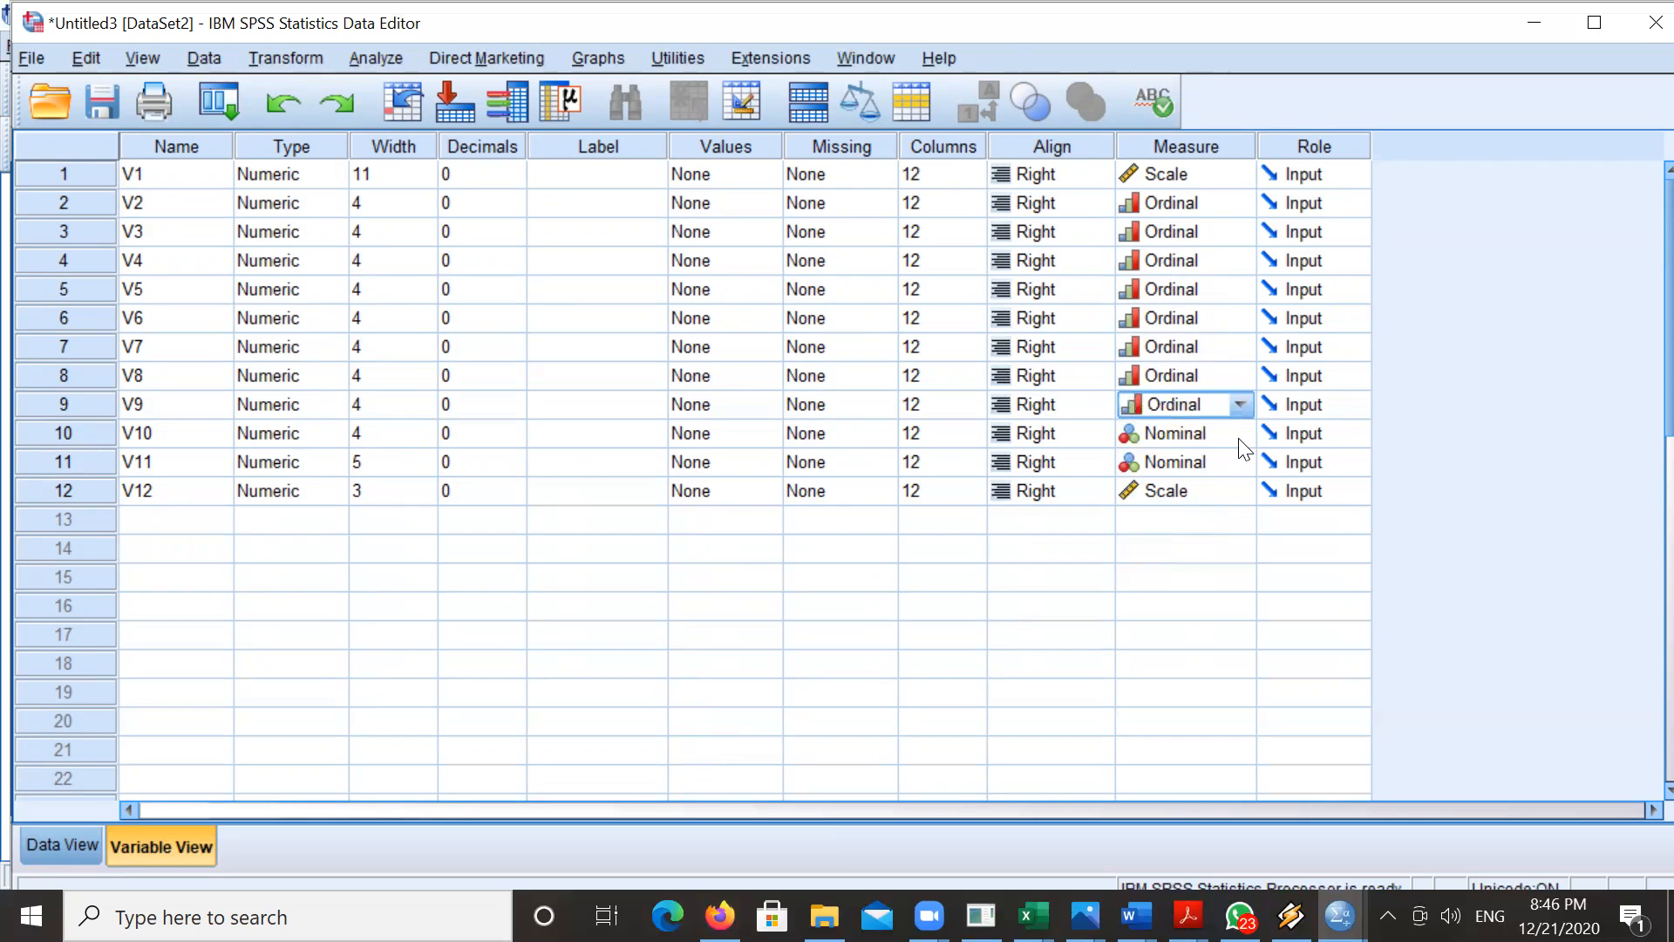
- Change the measurement level of variables V10 and V11 to Ordinal
click(1241, 435)
click(1238, 437)
click(1184, 488)
click(1238, 471)
click(1238, 469)
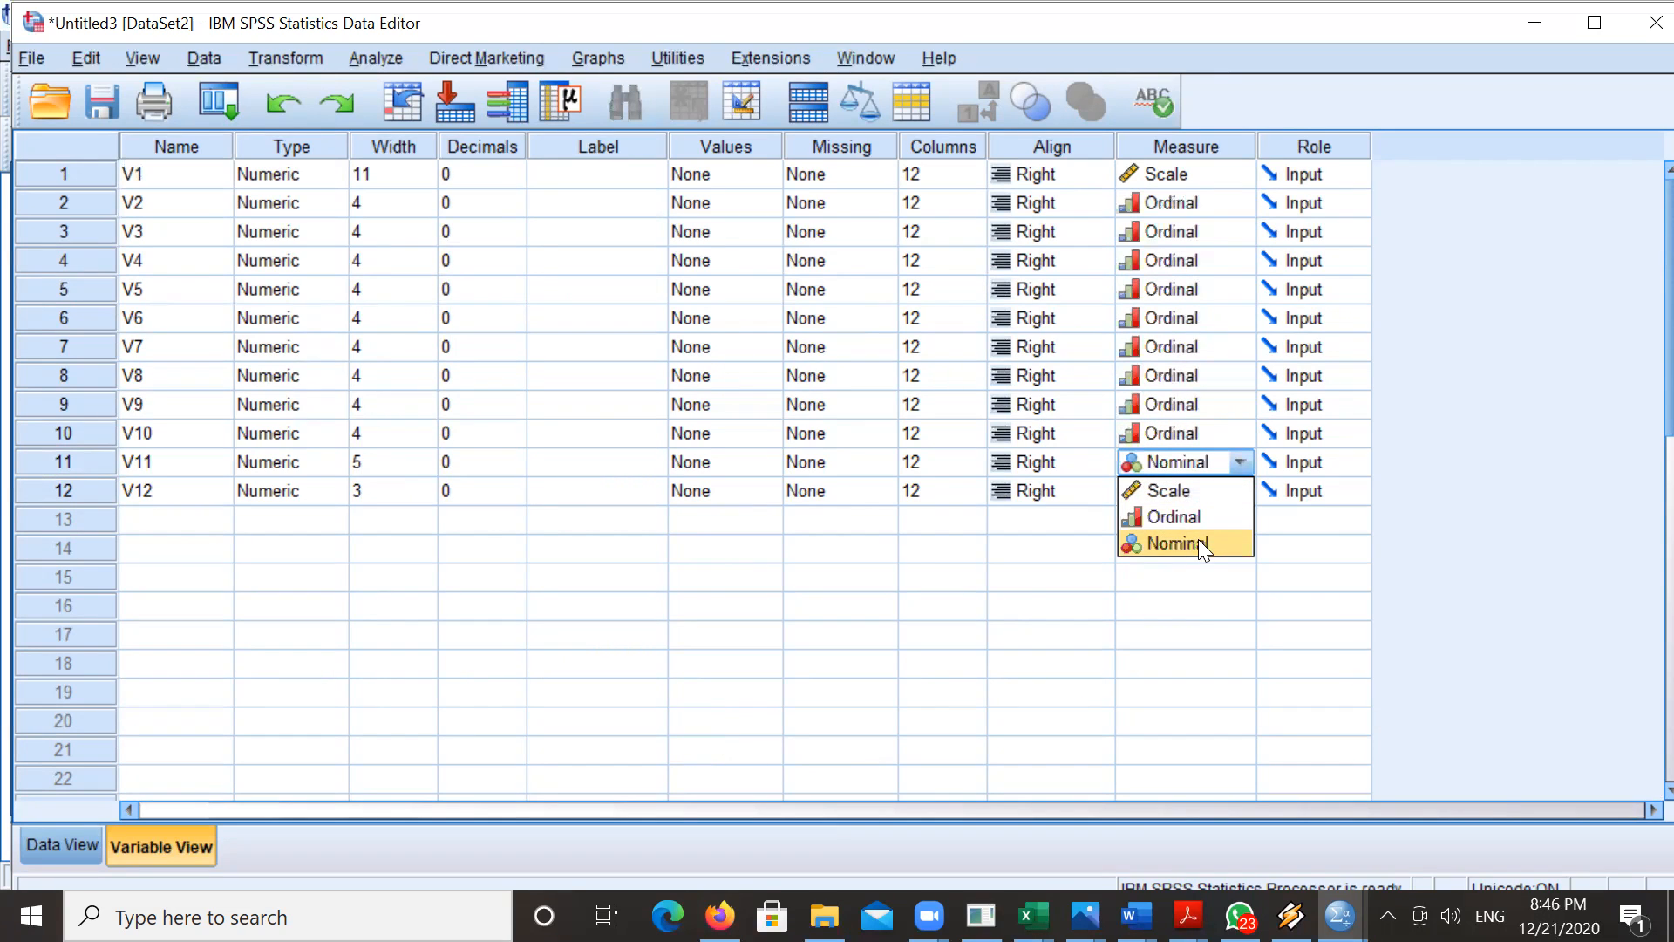
click(1145, 517)
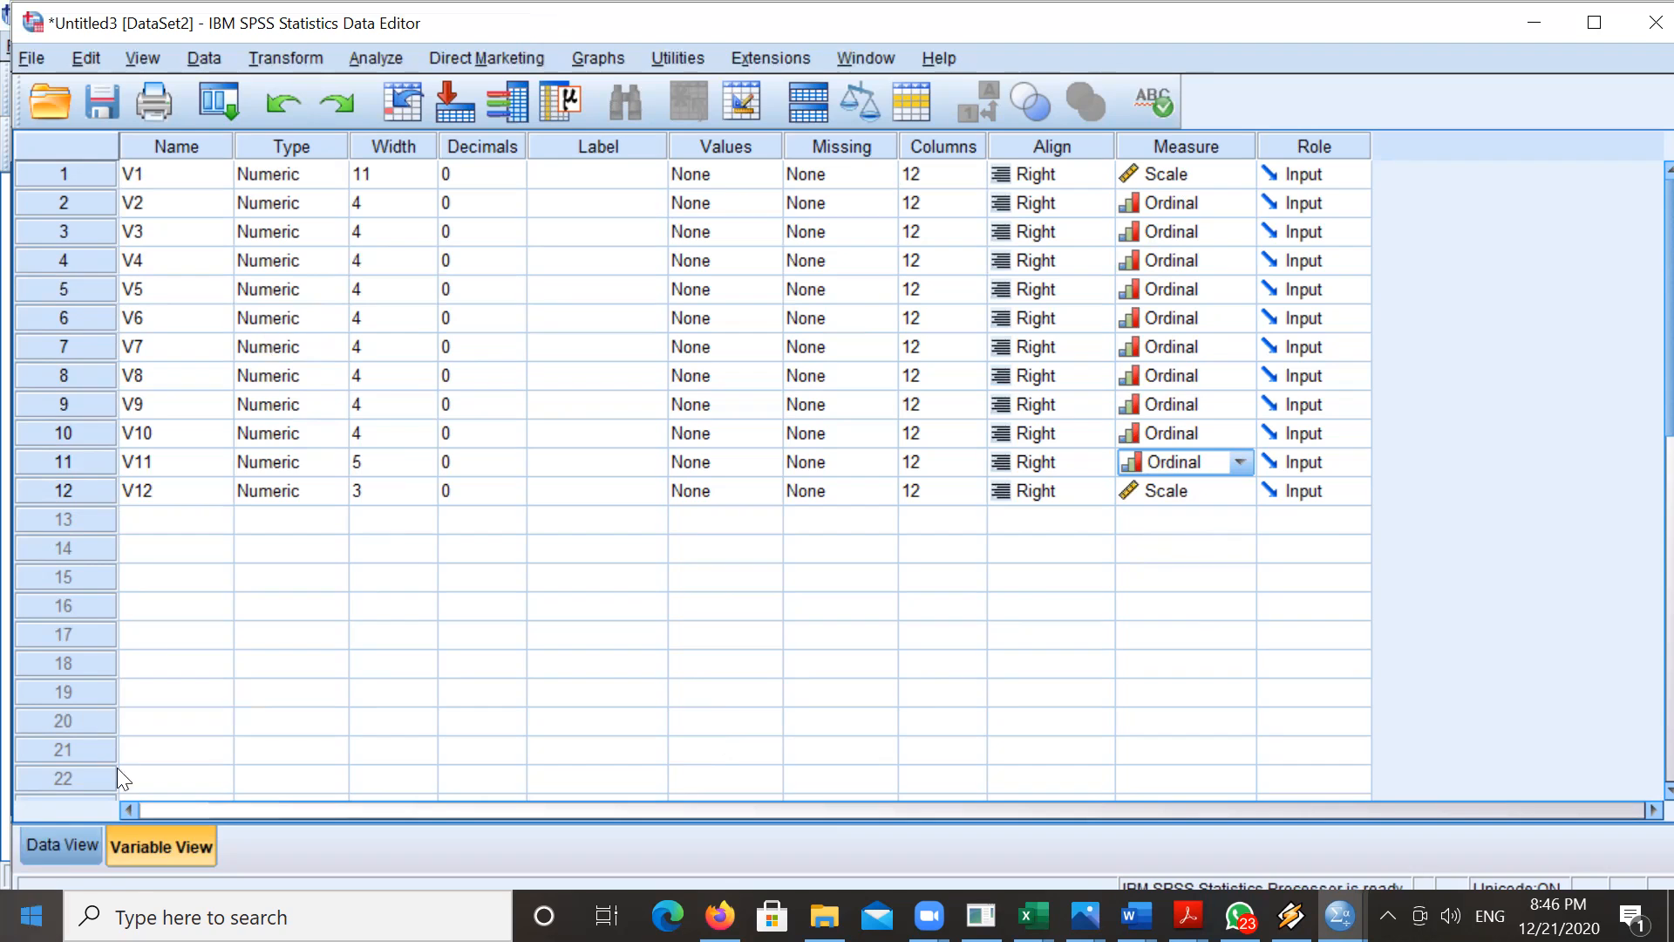
- Run a two-tailed Pearson bivariate correlation on V2 through V12, leaving out V1 and flagging significant correlations
click(50, 850)
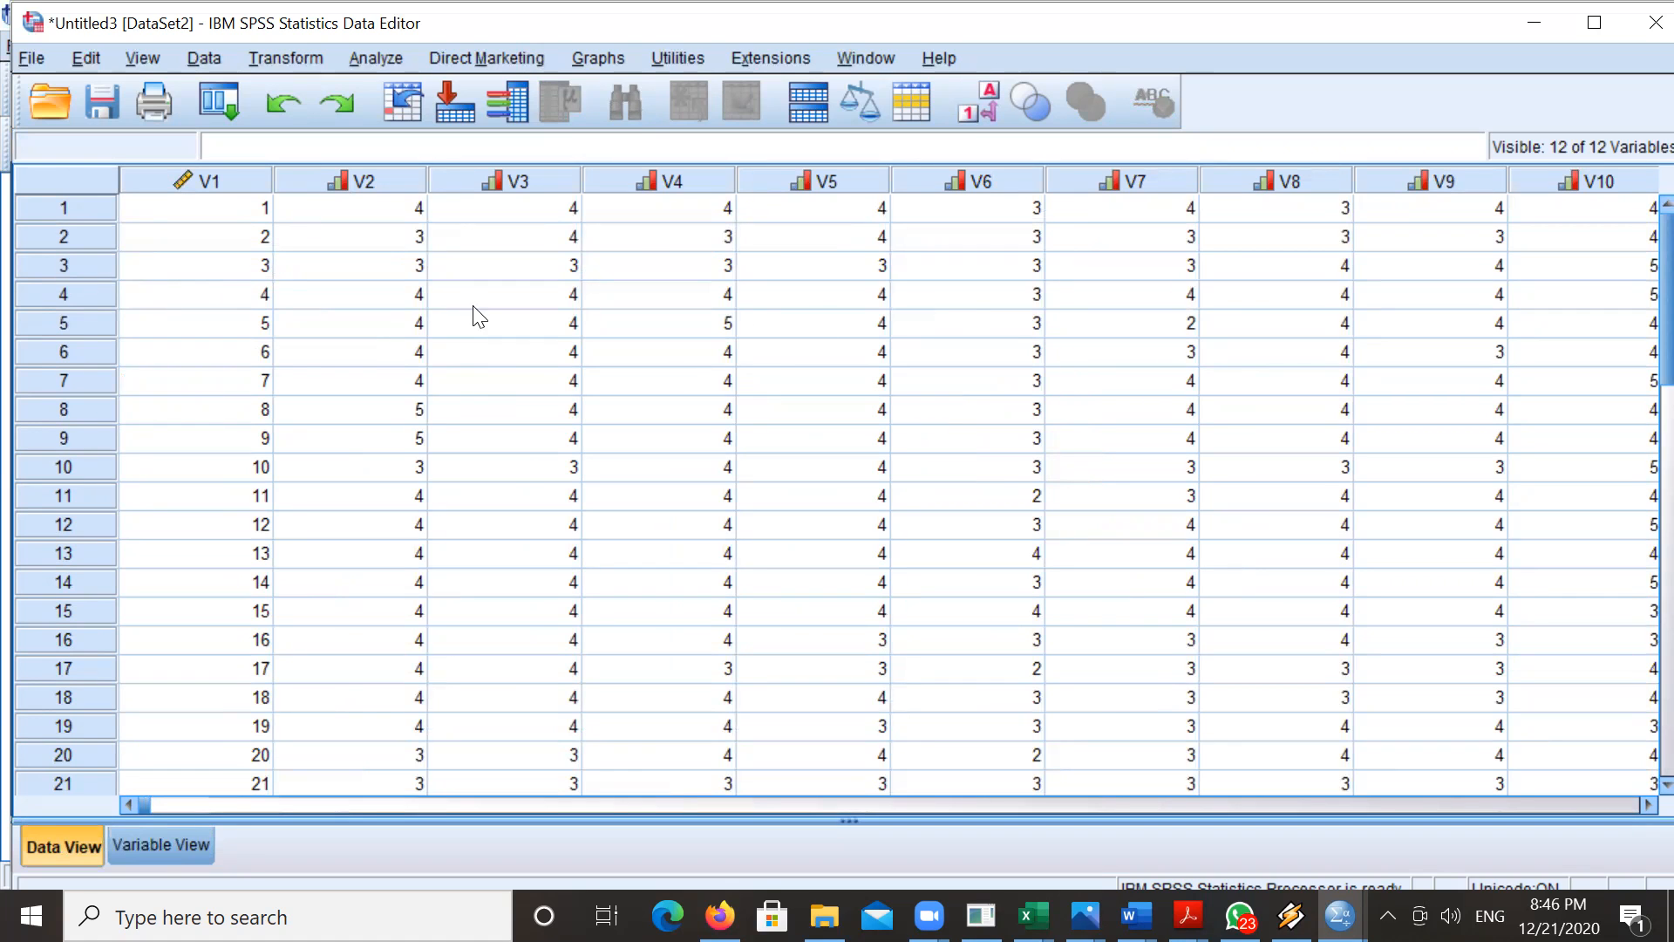
right_click(221, 183)
click(511, 270)
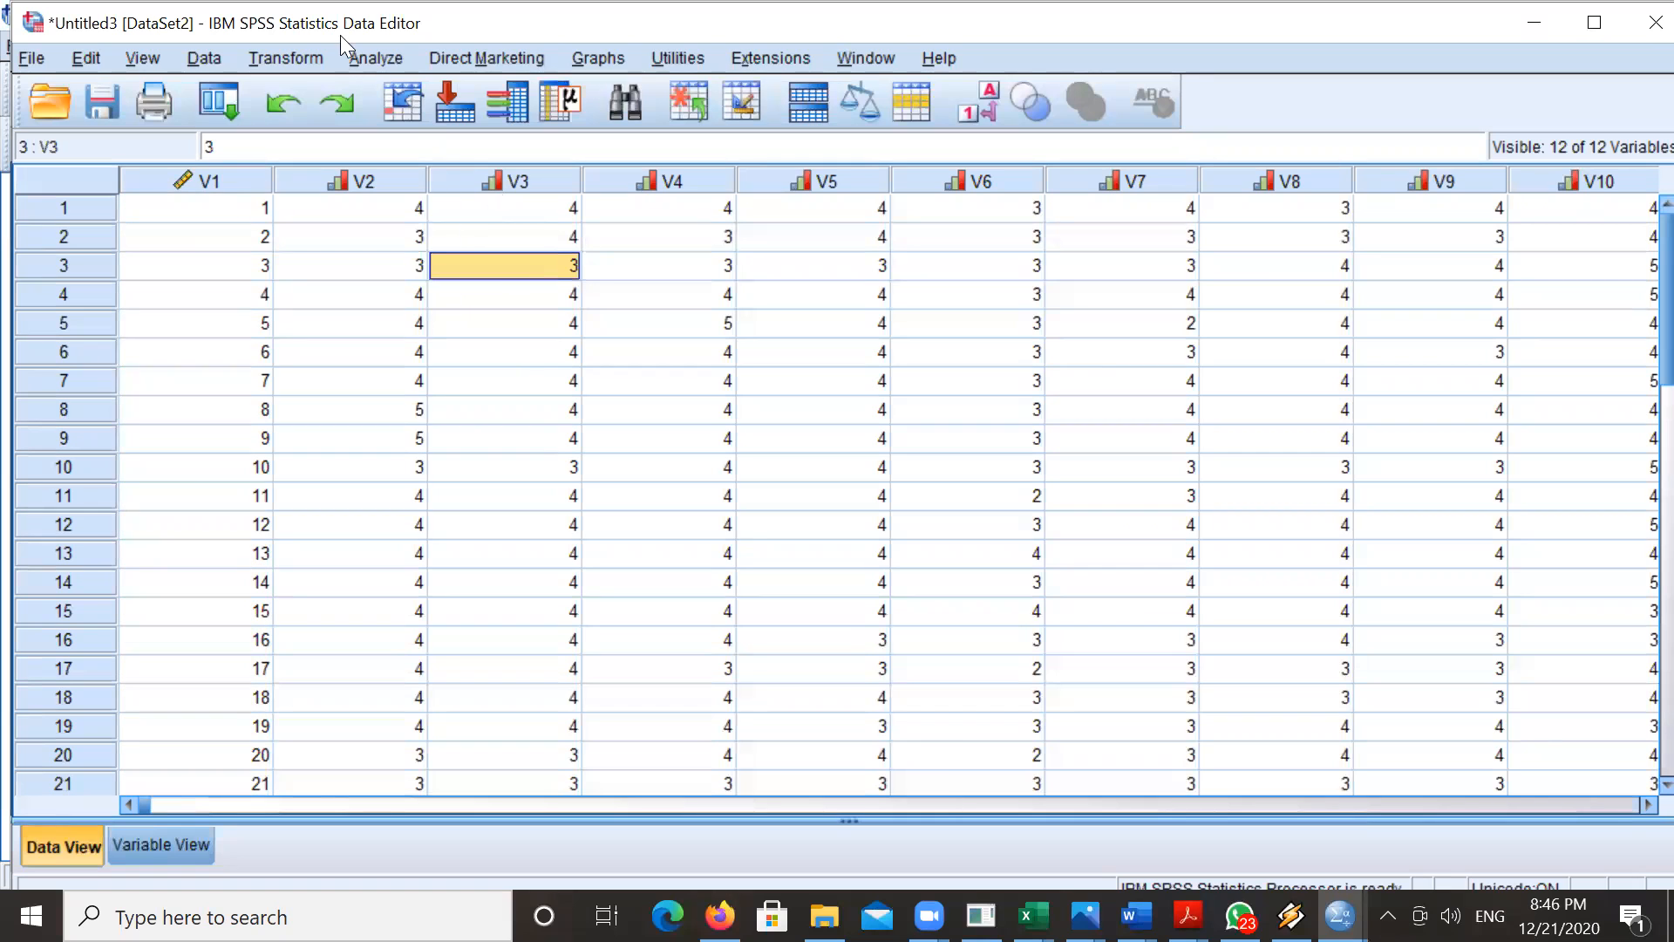
click(369, 62)
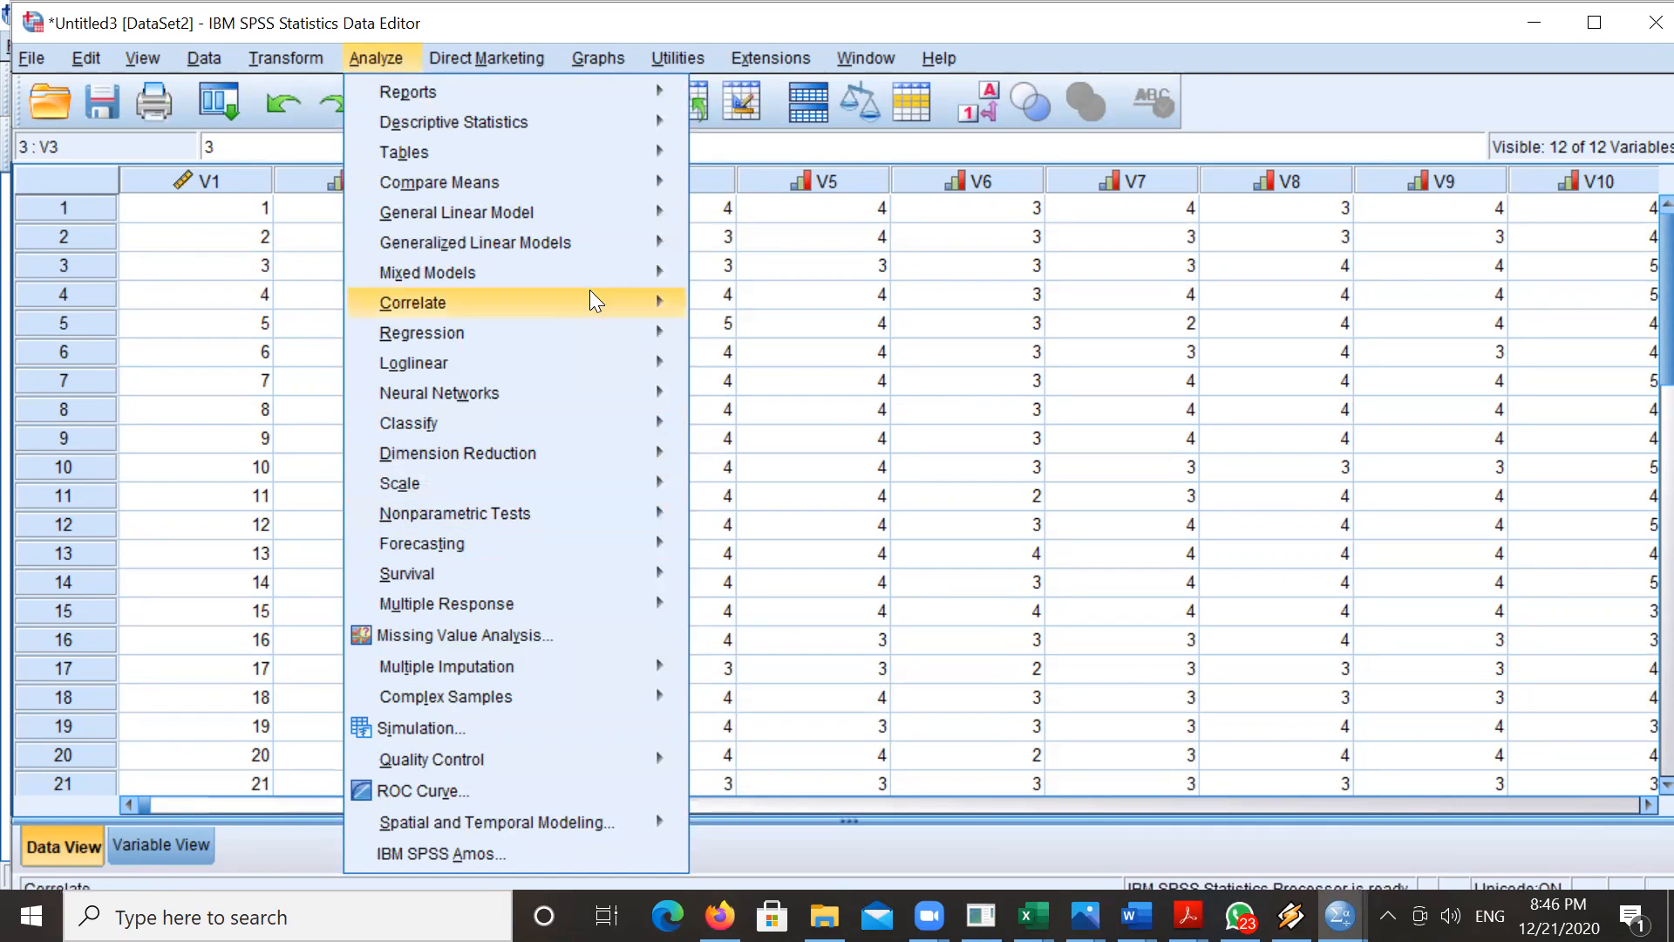
mouse_move(535, 296)
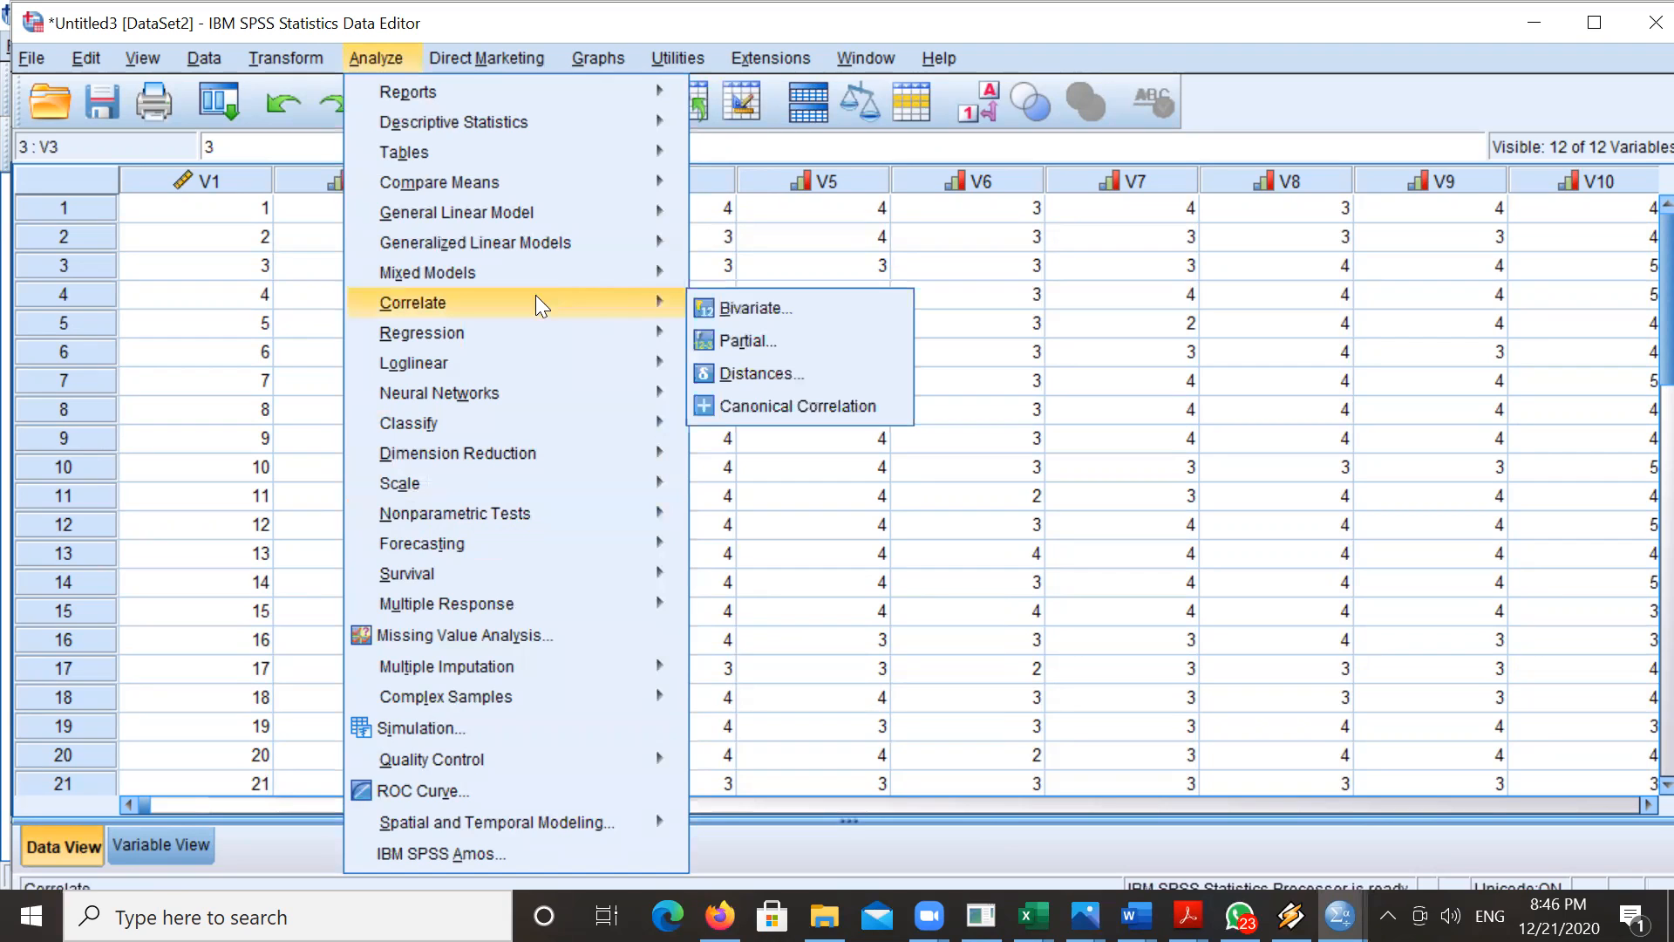
click(821, 319)
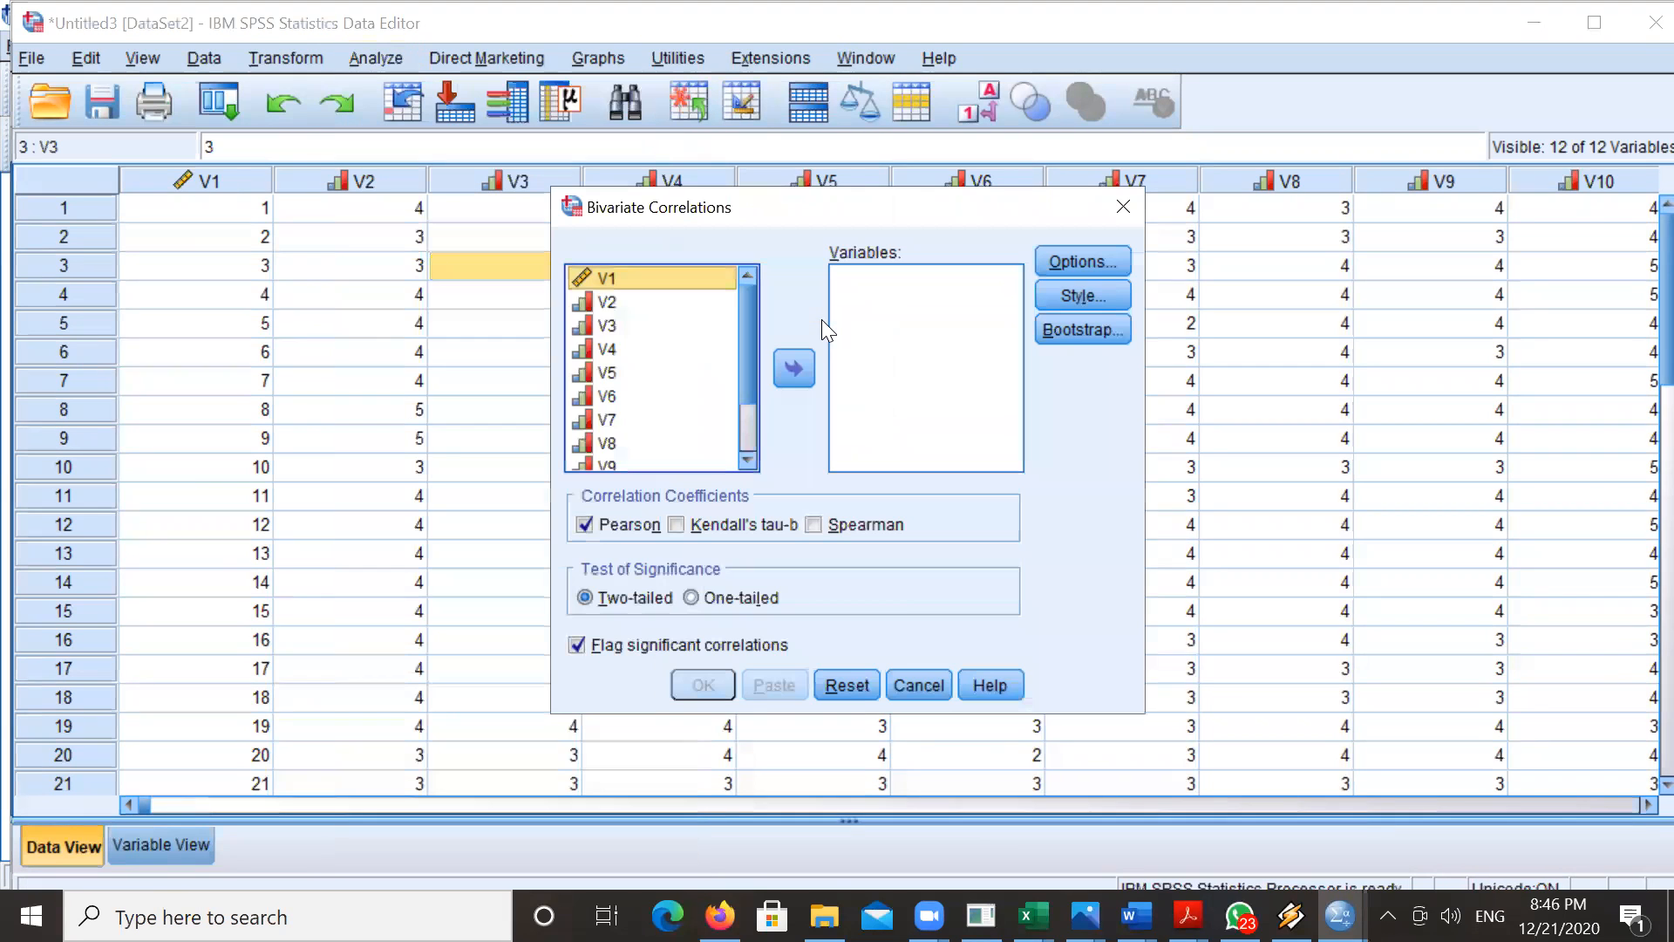
click(619, 348)
key(ctrl+a)
click(794, 367)
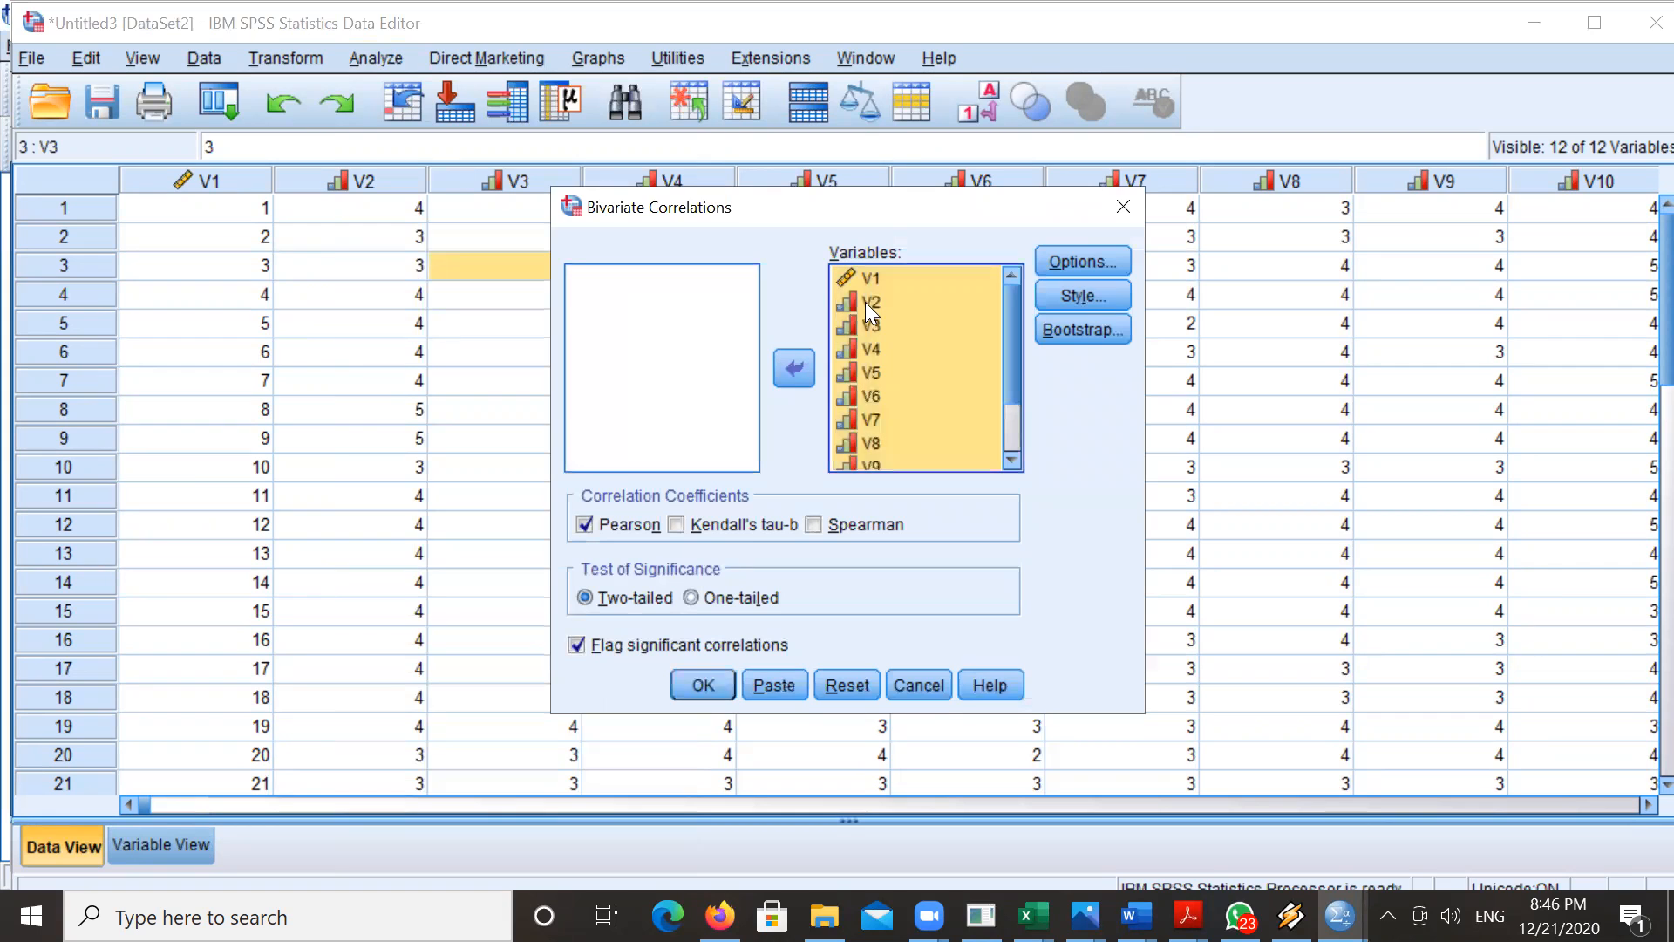
click(877, 272)
click(793, 368)
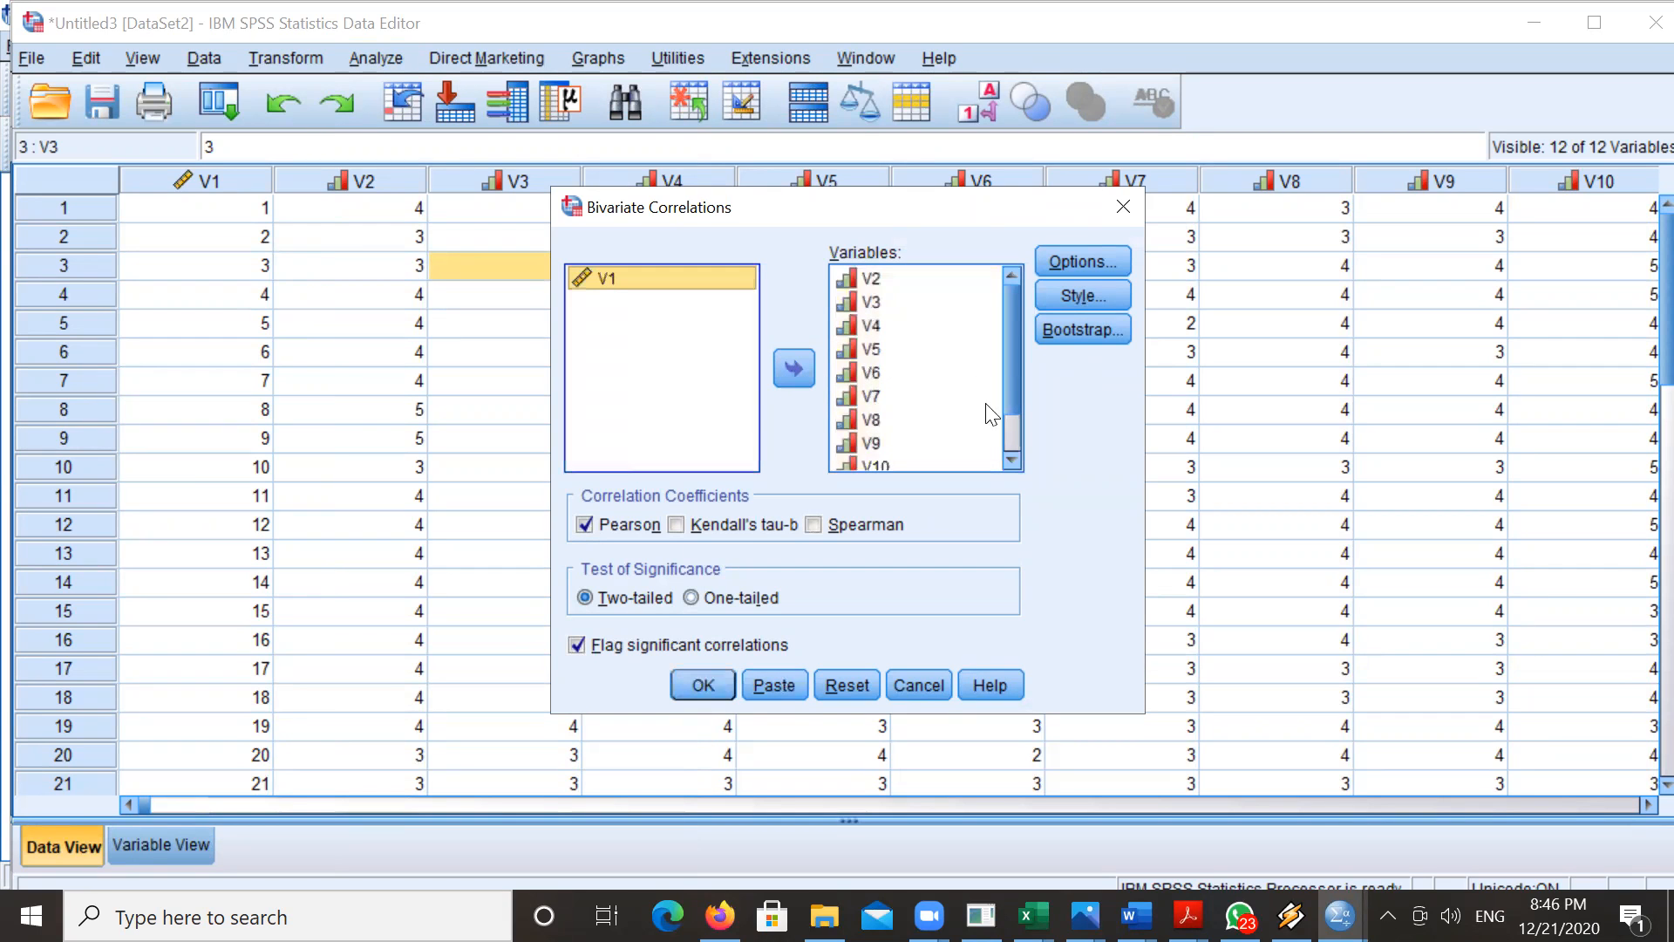
click(711, 692)
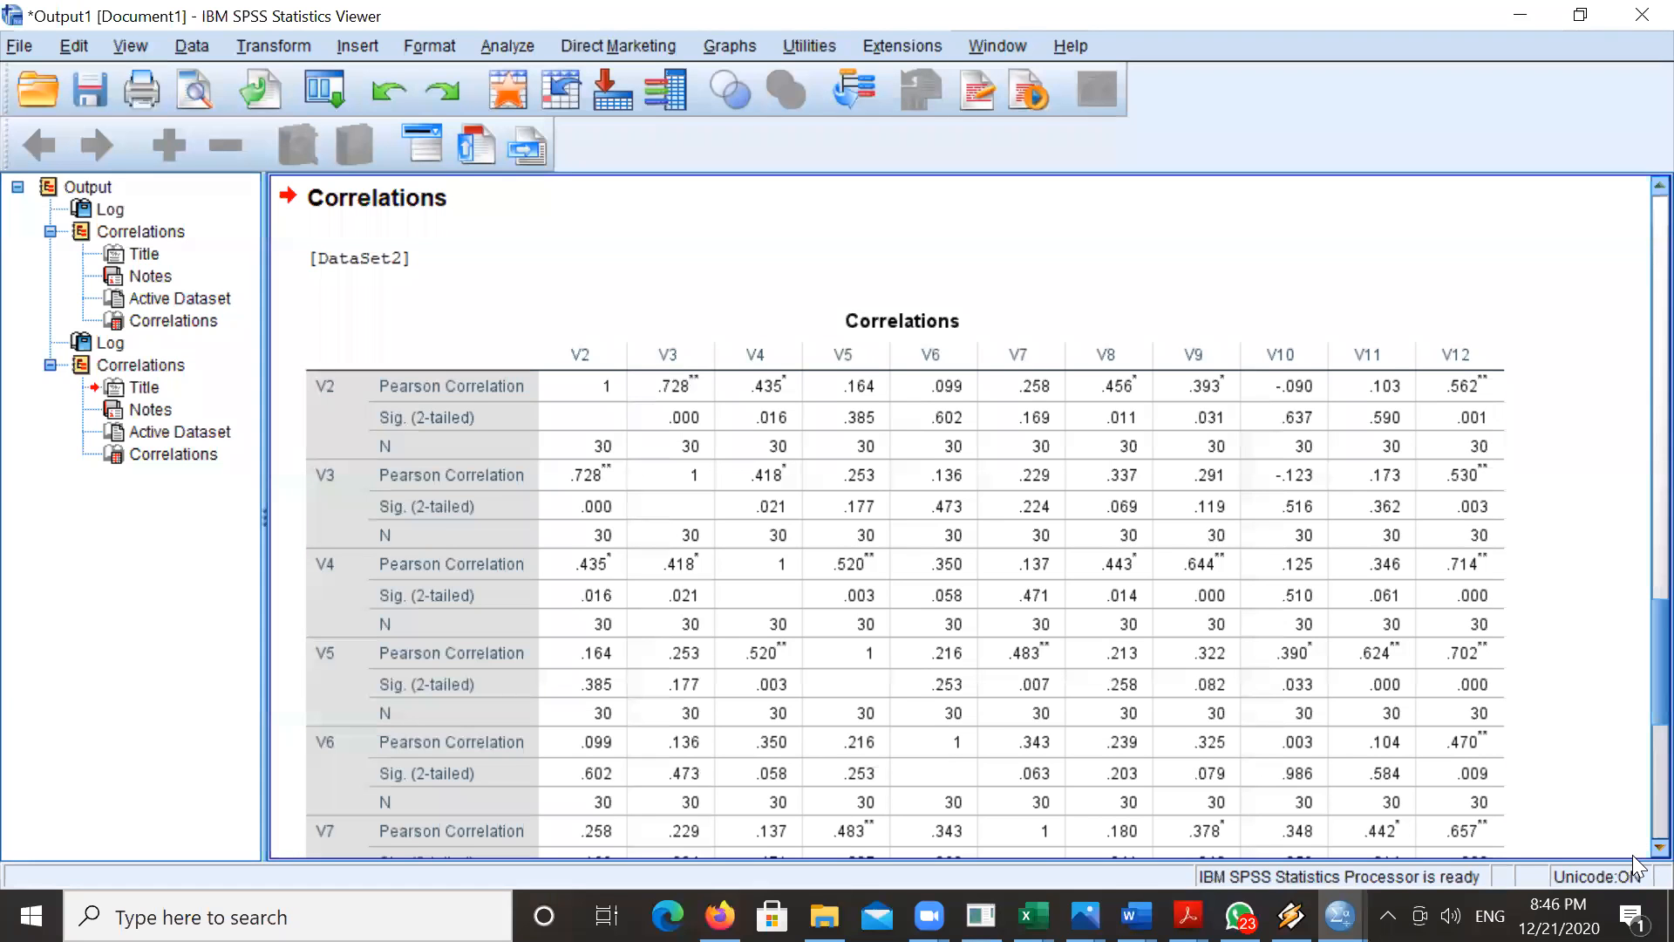
- Check the correlation output, then return to DataSet2 and rename variable V1 as RESPONDEN
scroll(1632, 857, down, 8)
scroll(1633, 856, down, 5)
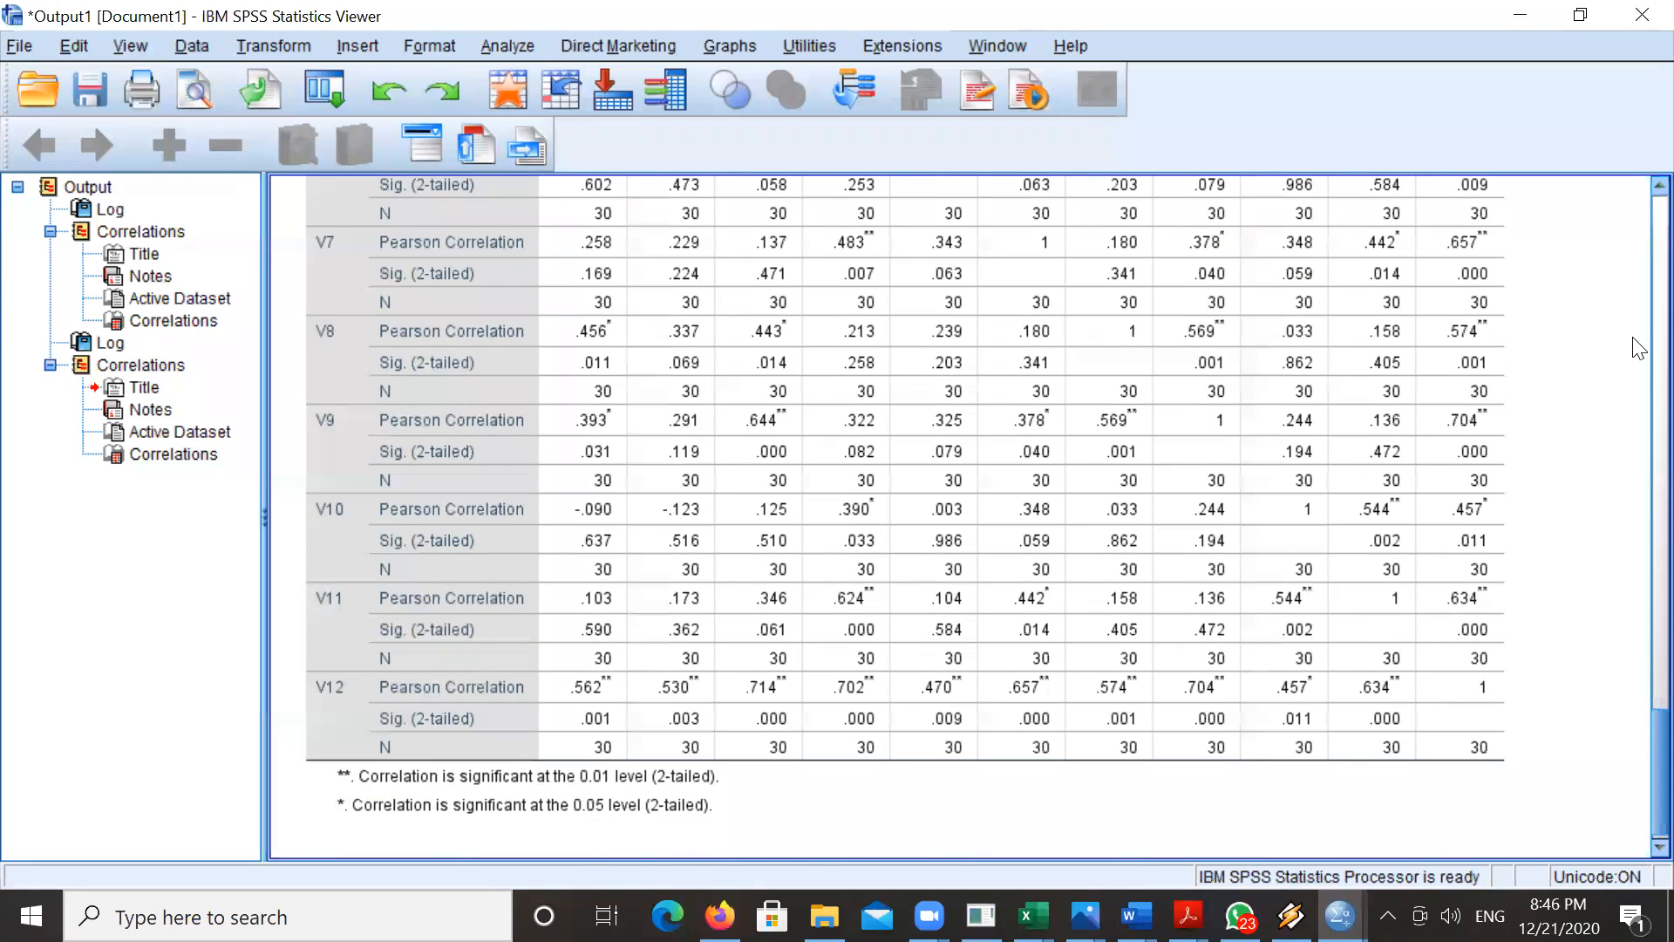
scroll(1638, 349, up, 10)
scroll(1638, 349, down, 10)
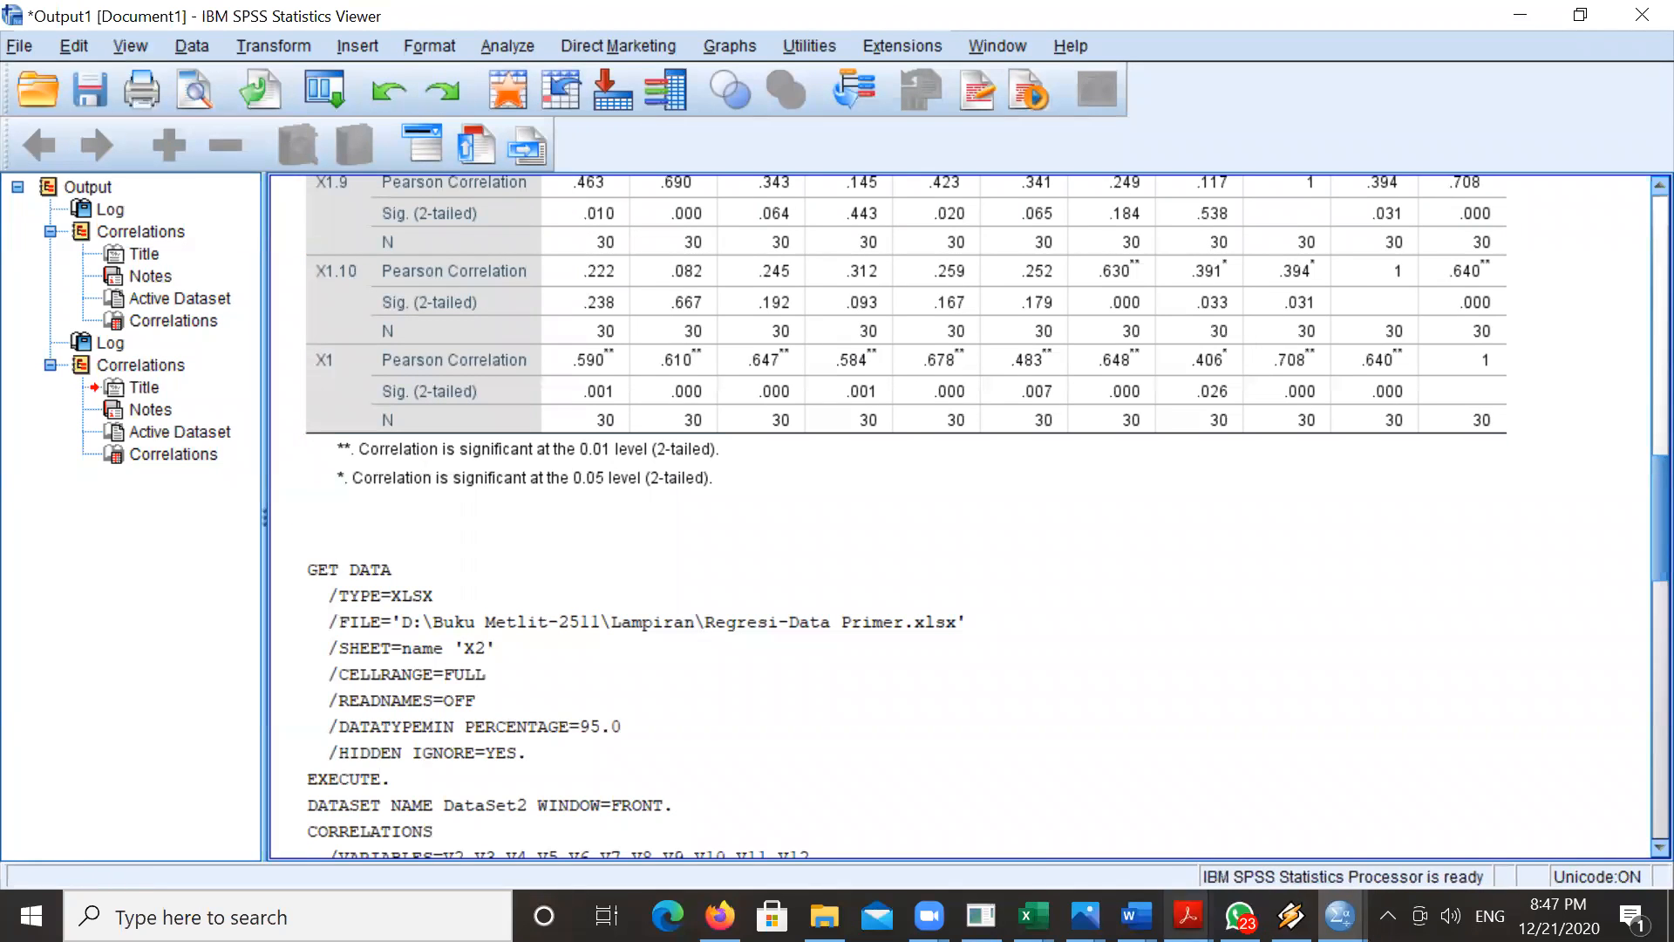
mouse_move(1336, 914)
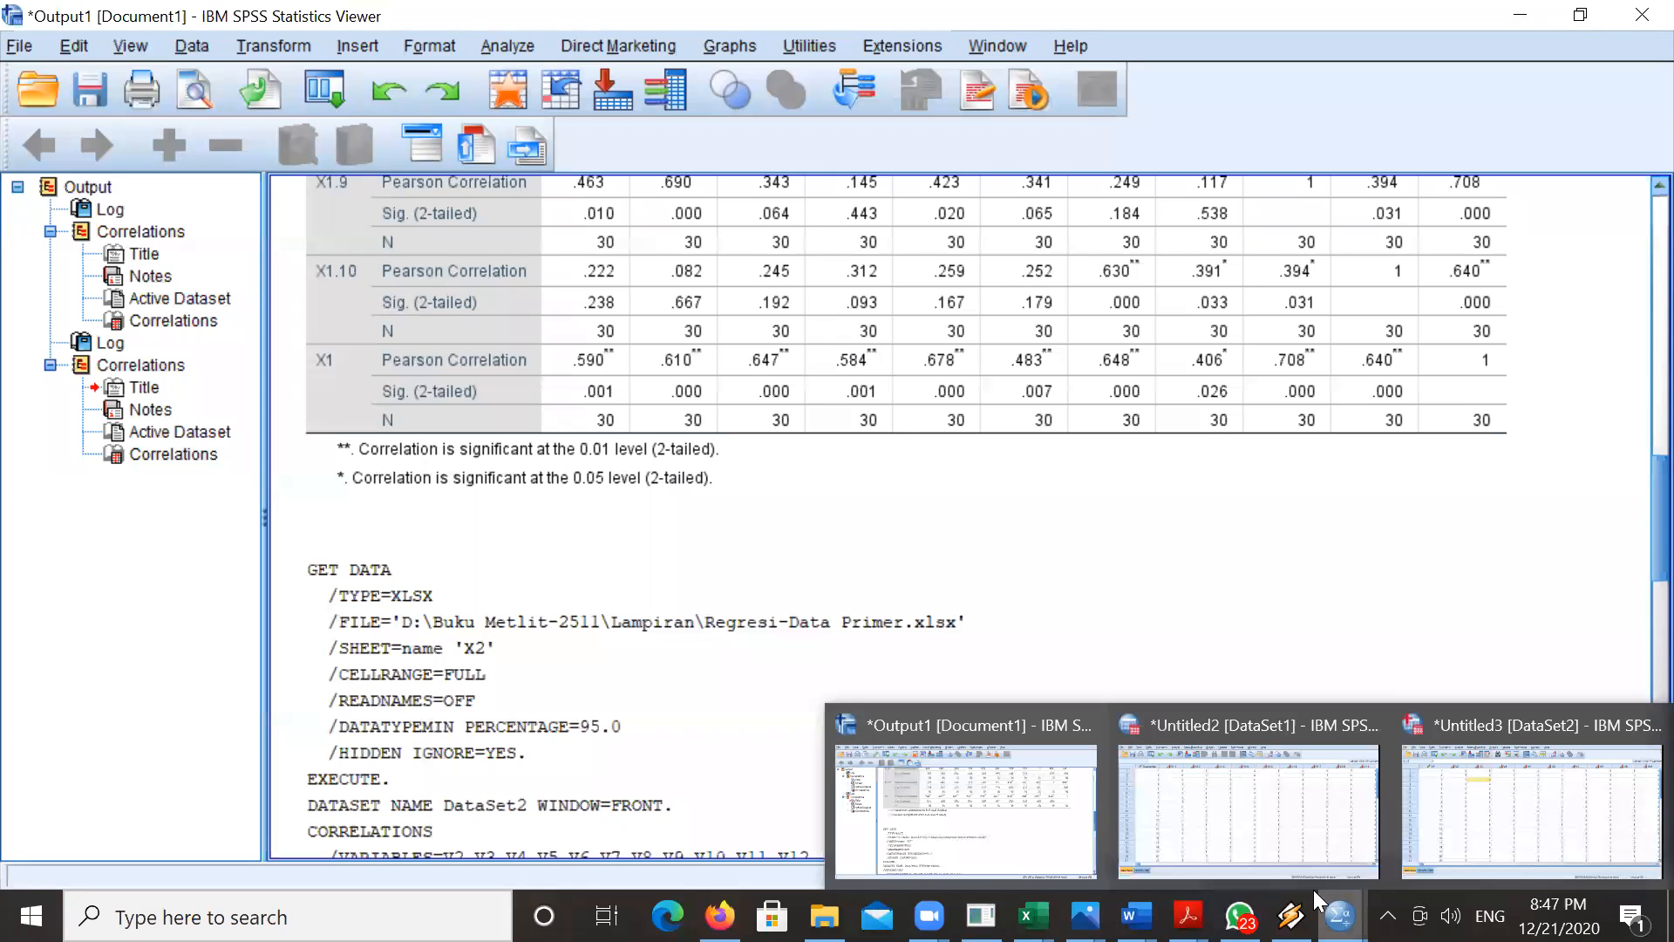
click(1532, 840)
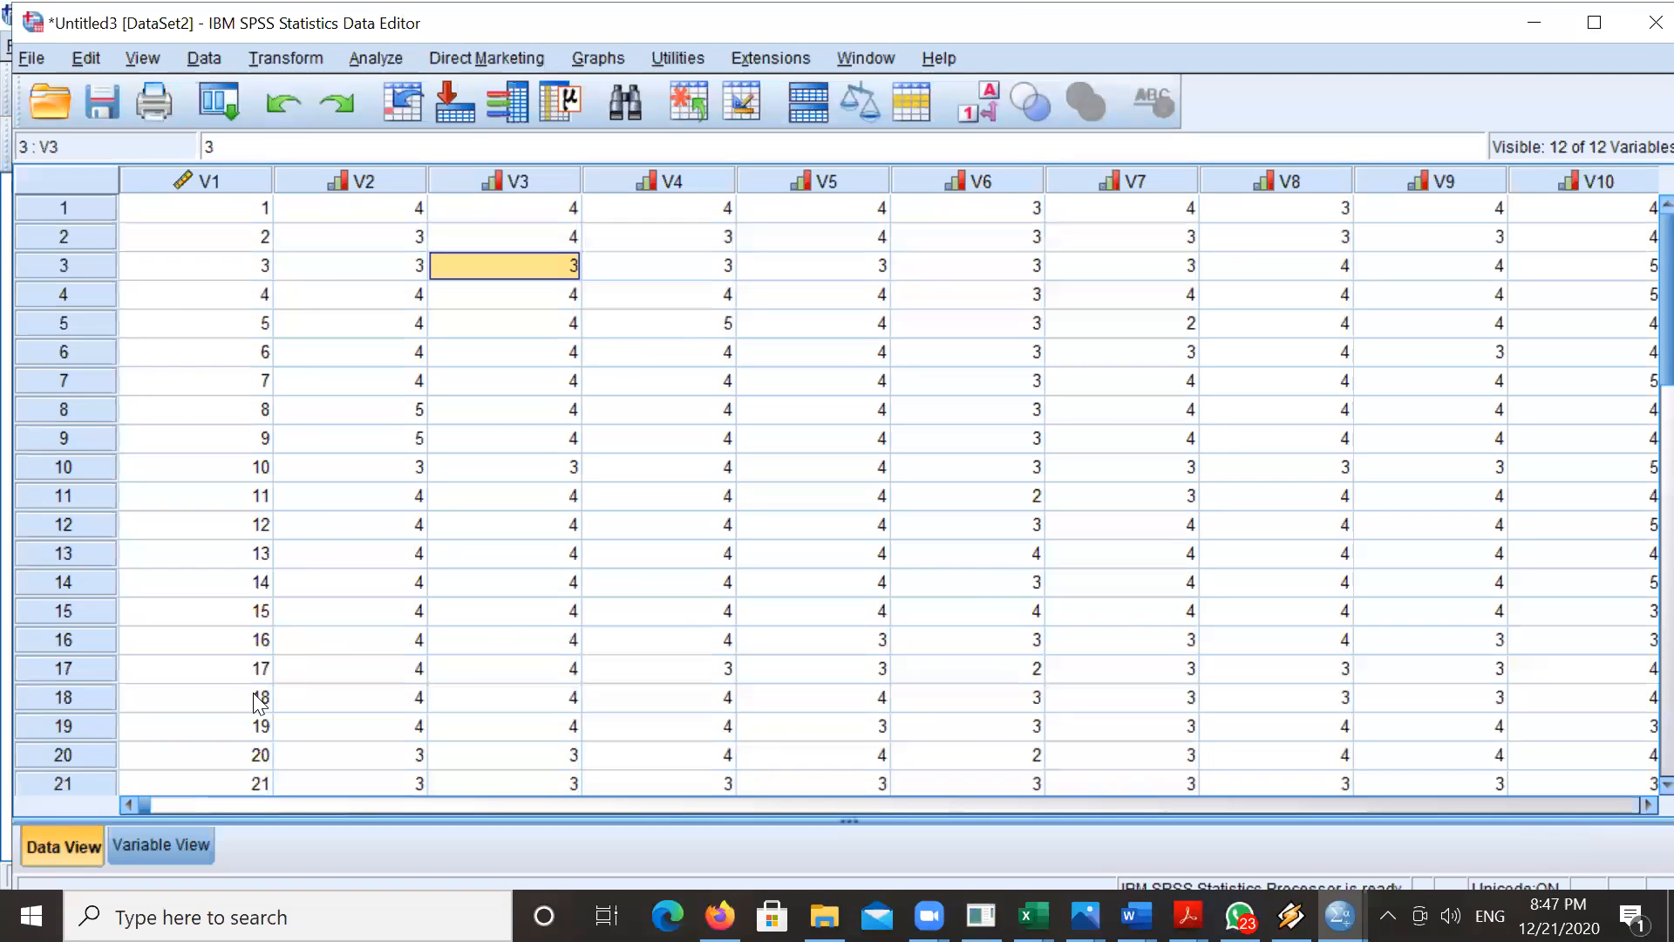
click(122, 846)
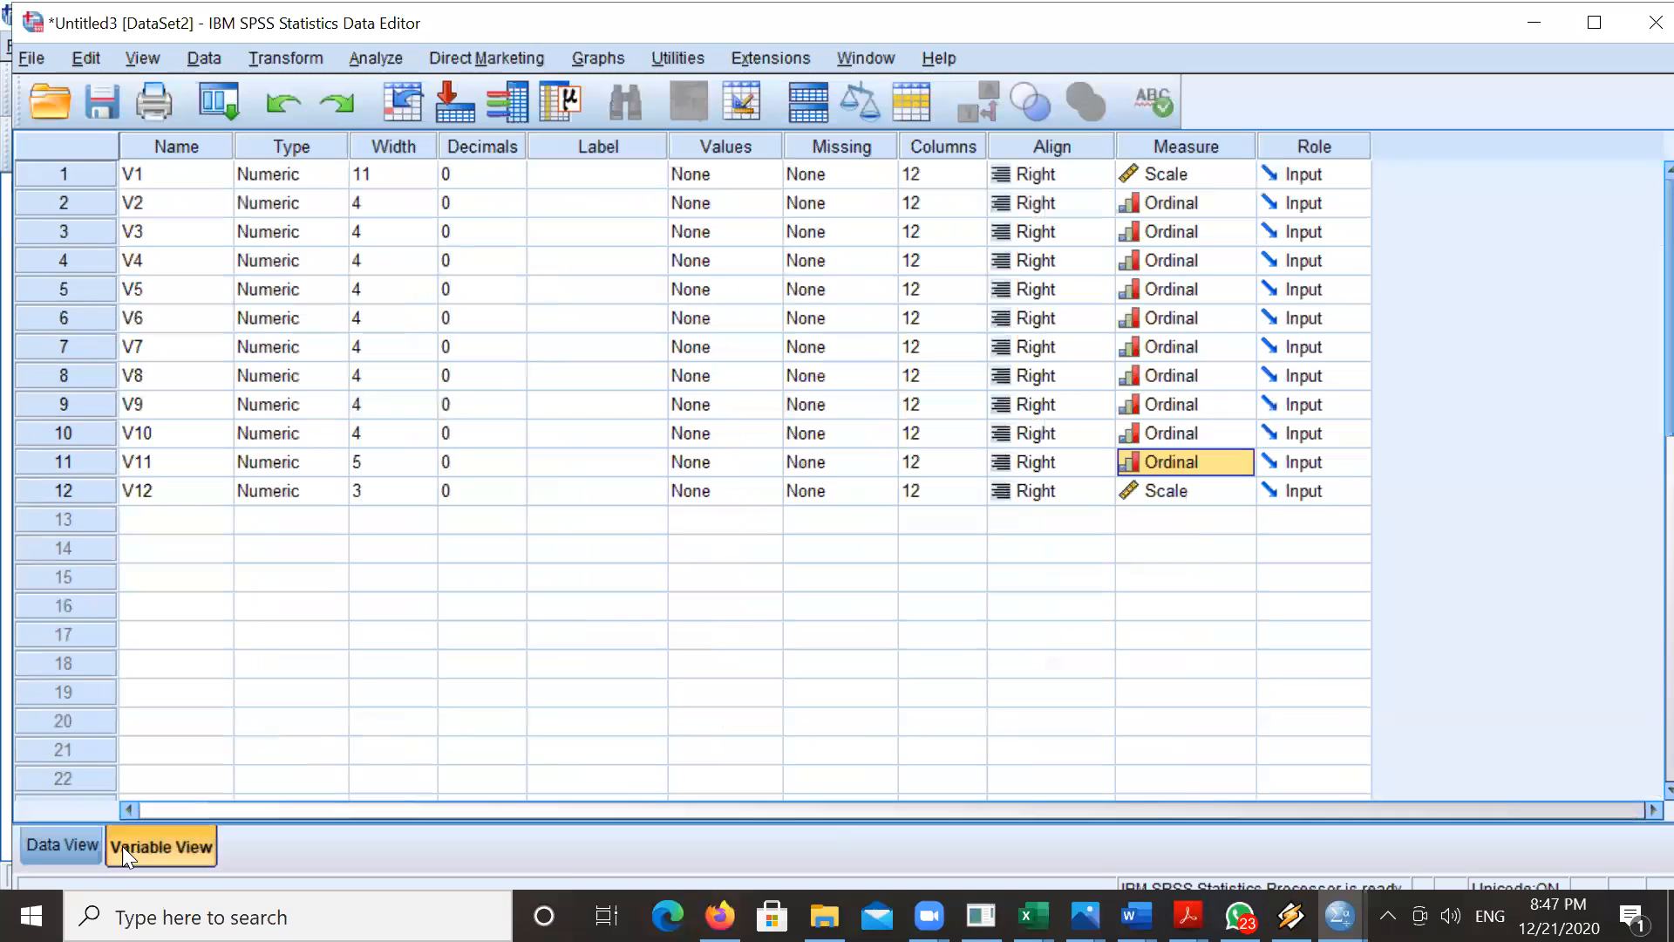
click(159, 172)
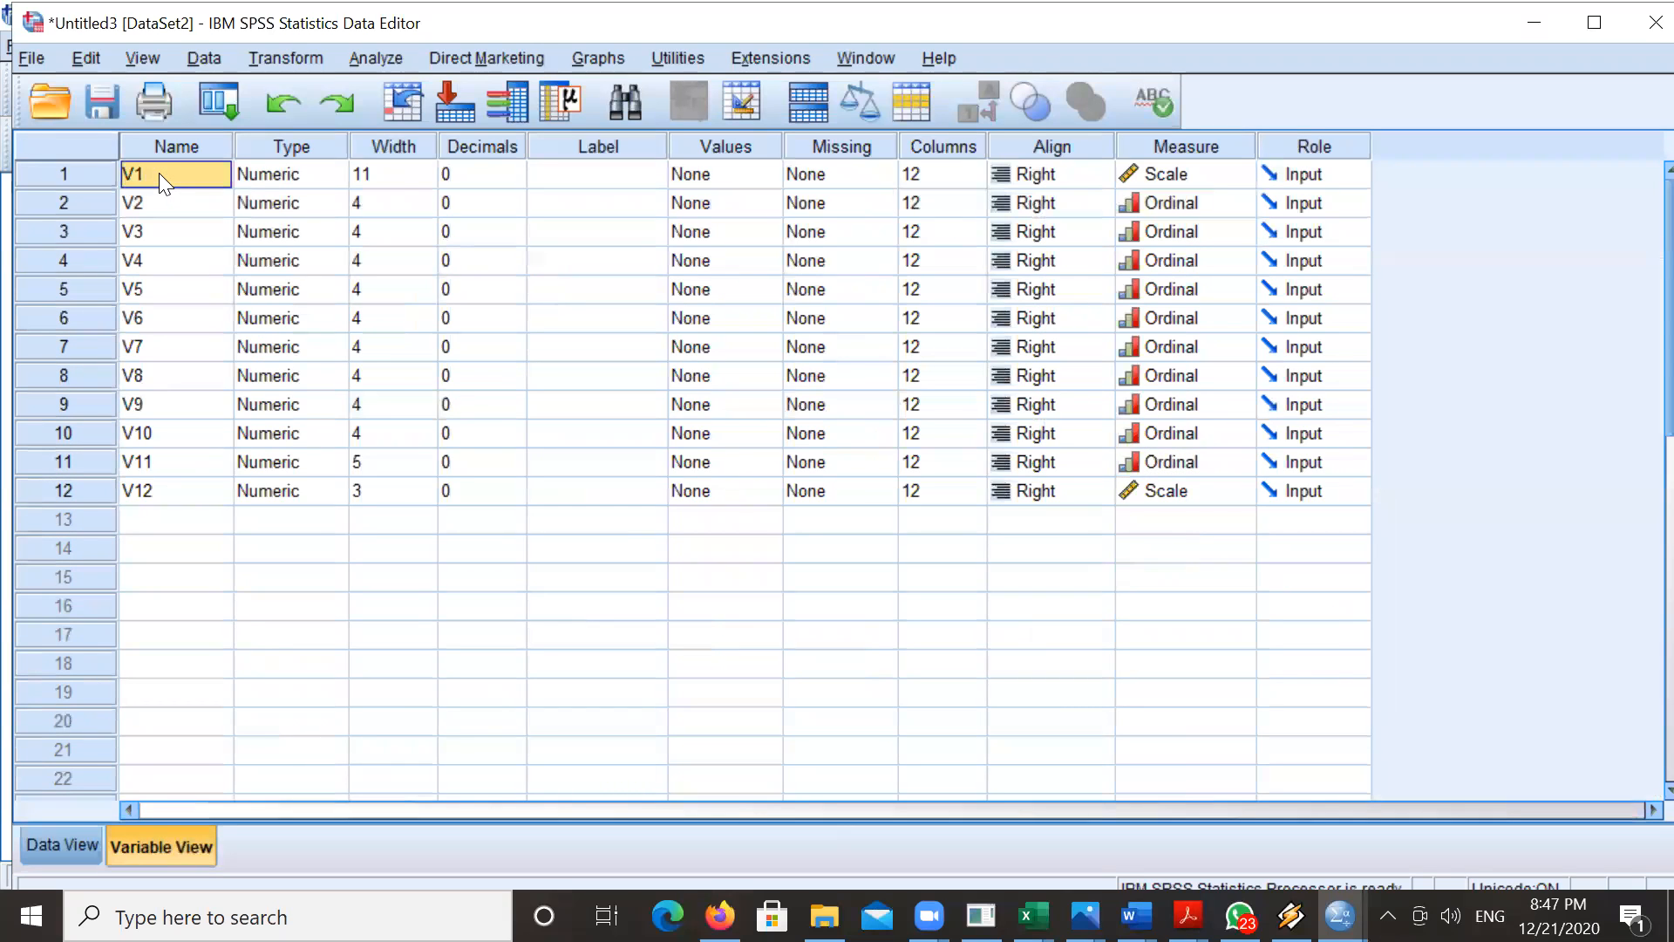
text(RESPONDEN)
key(Return)
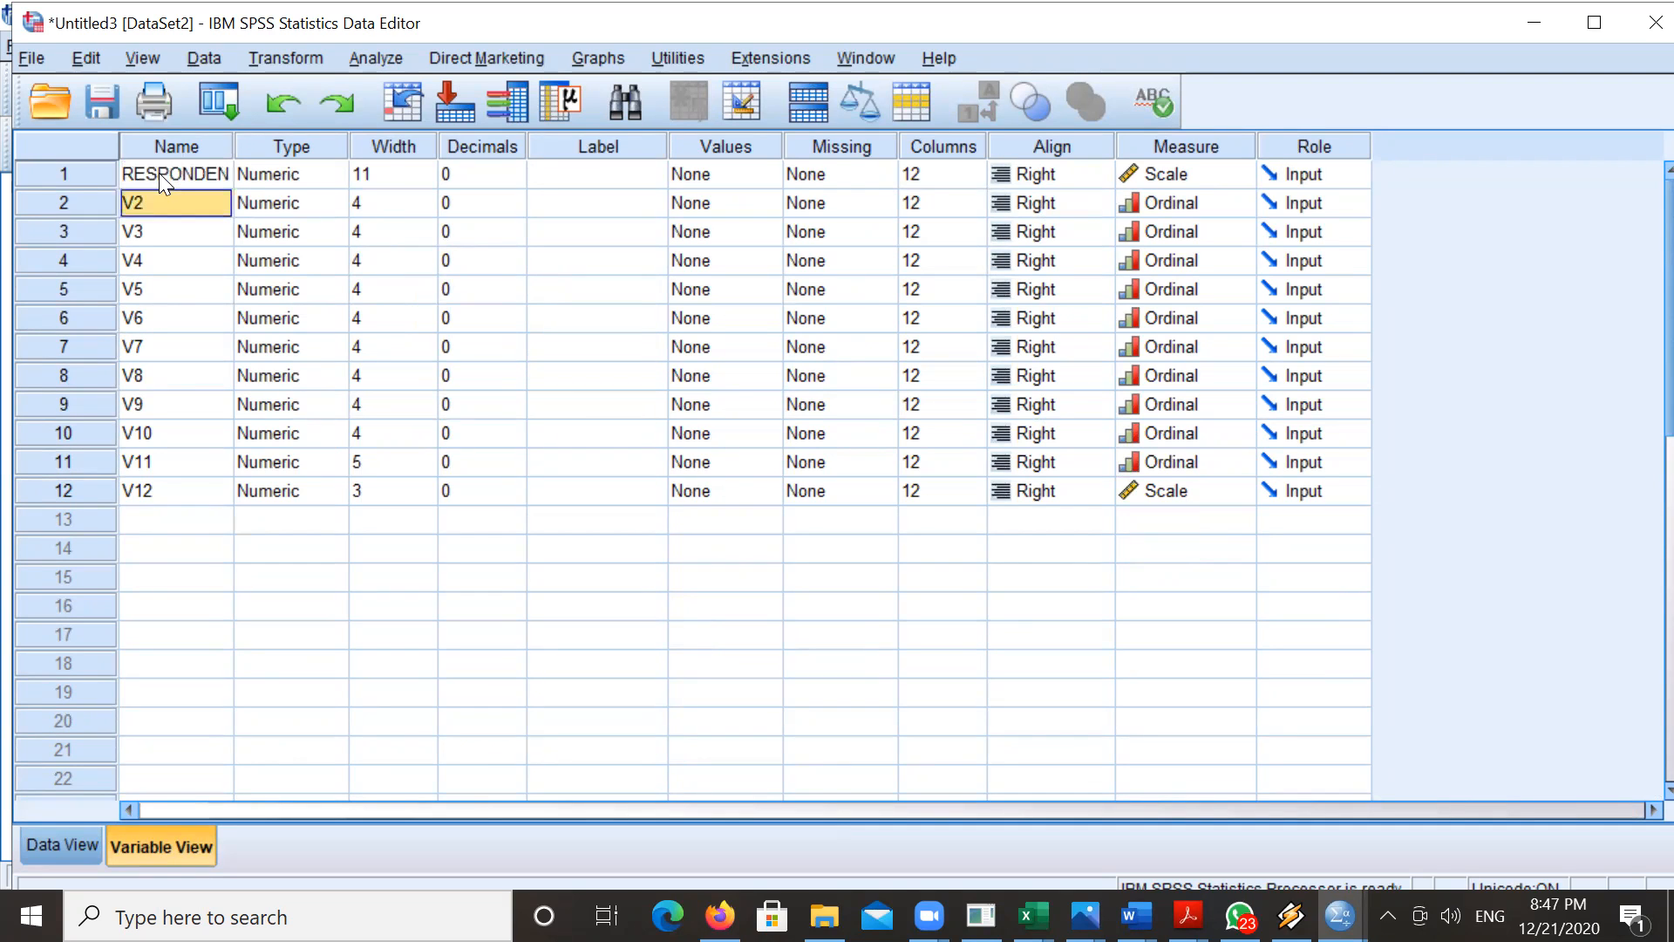
- Rename variables V2 to V6 as X2.1, X2.2, X2.3, X2.4 and X2.5
text(X2.1)
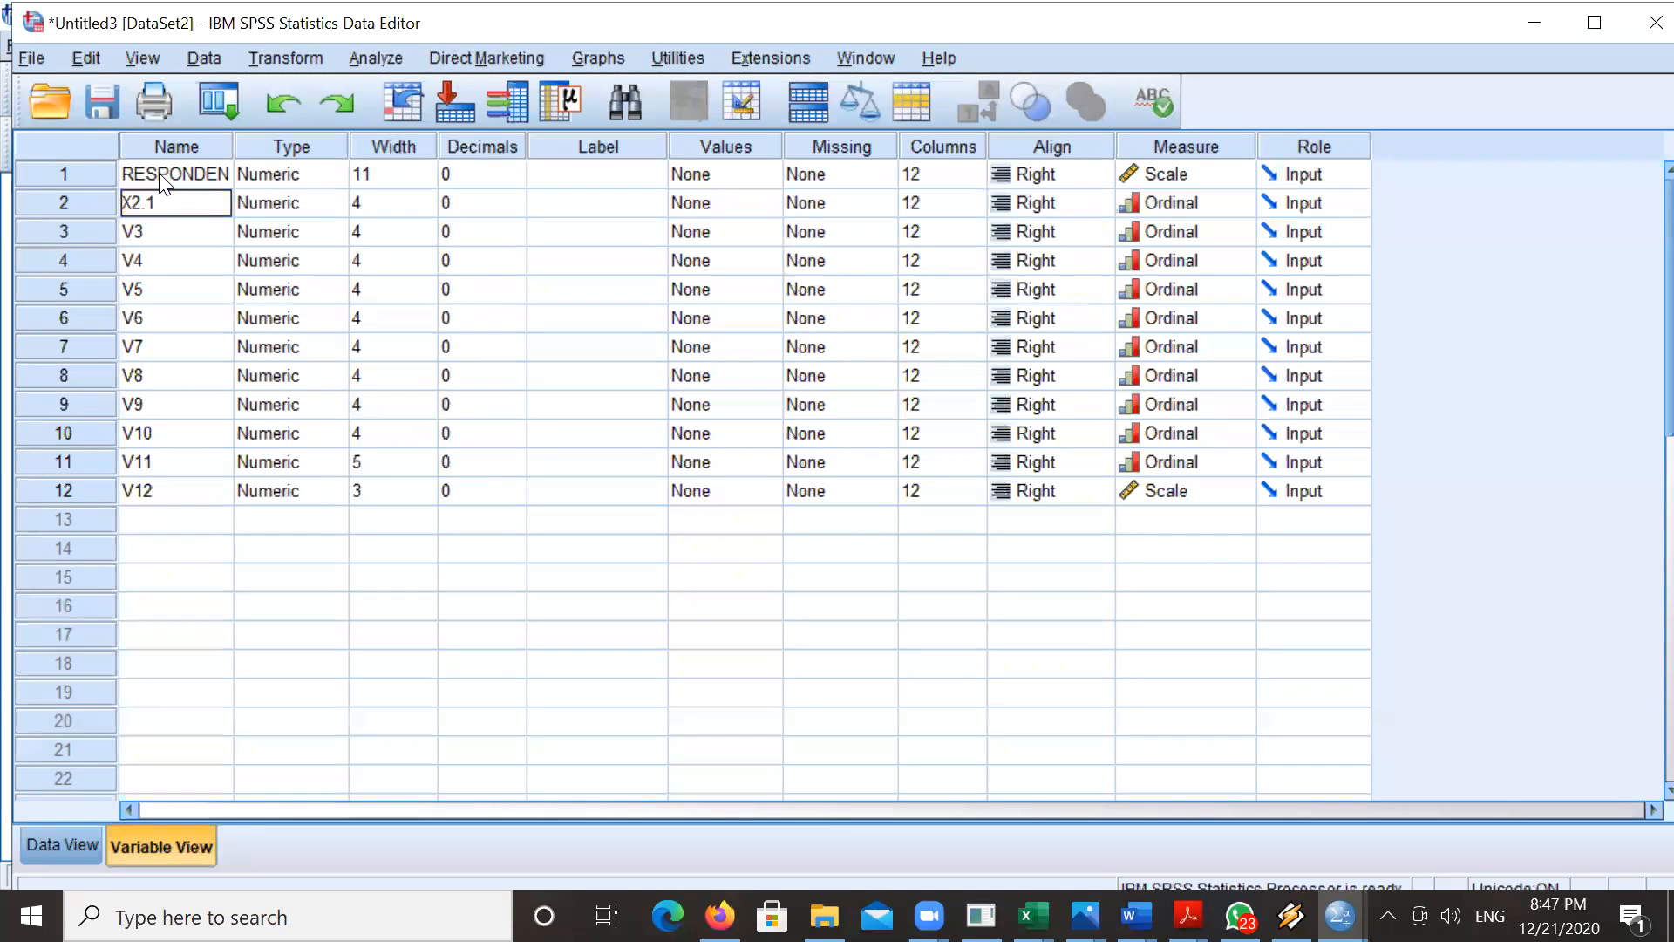
key(Return)
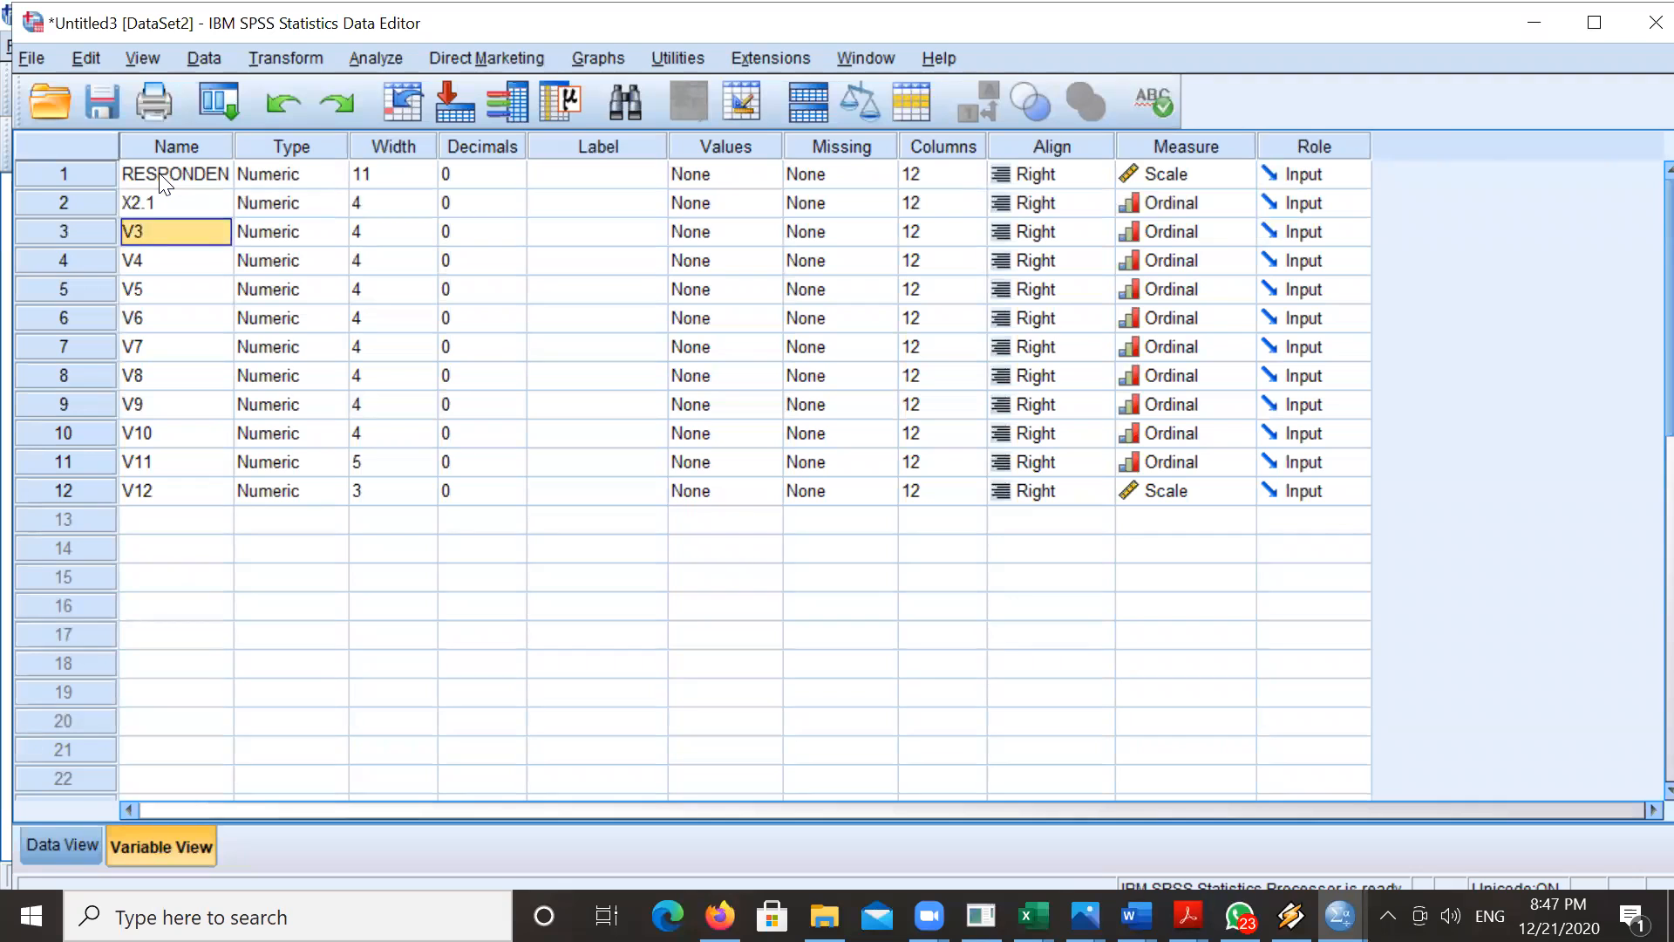
text(X2.2)
key(Return)
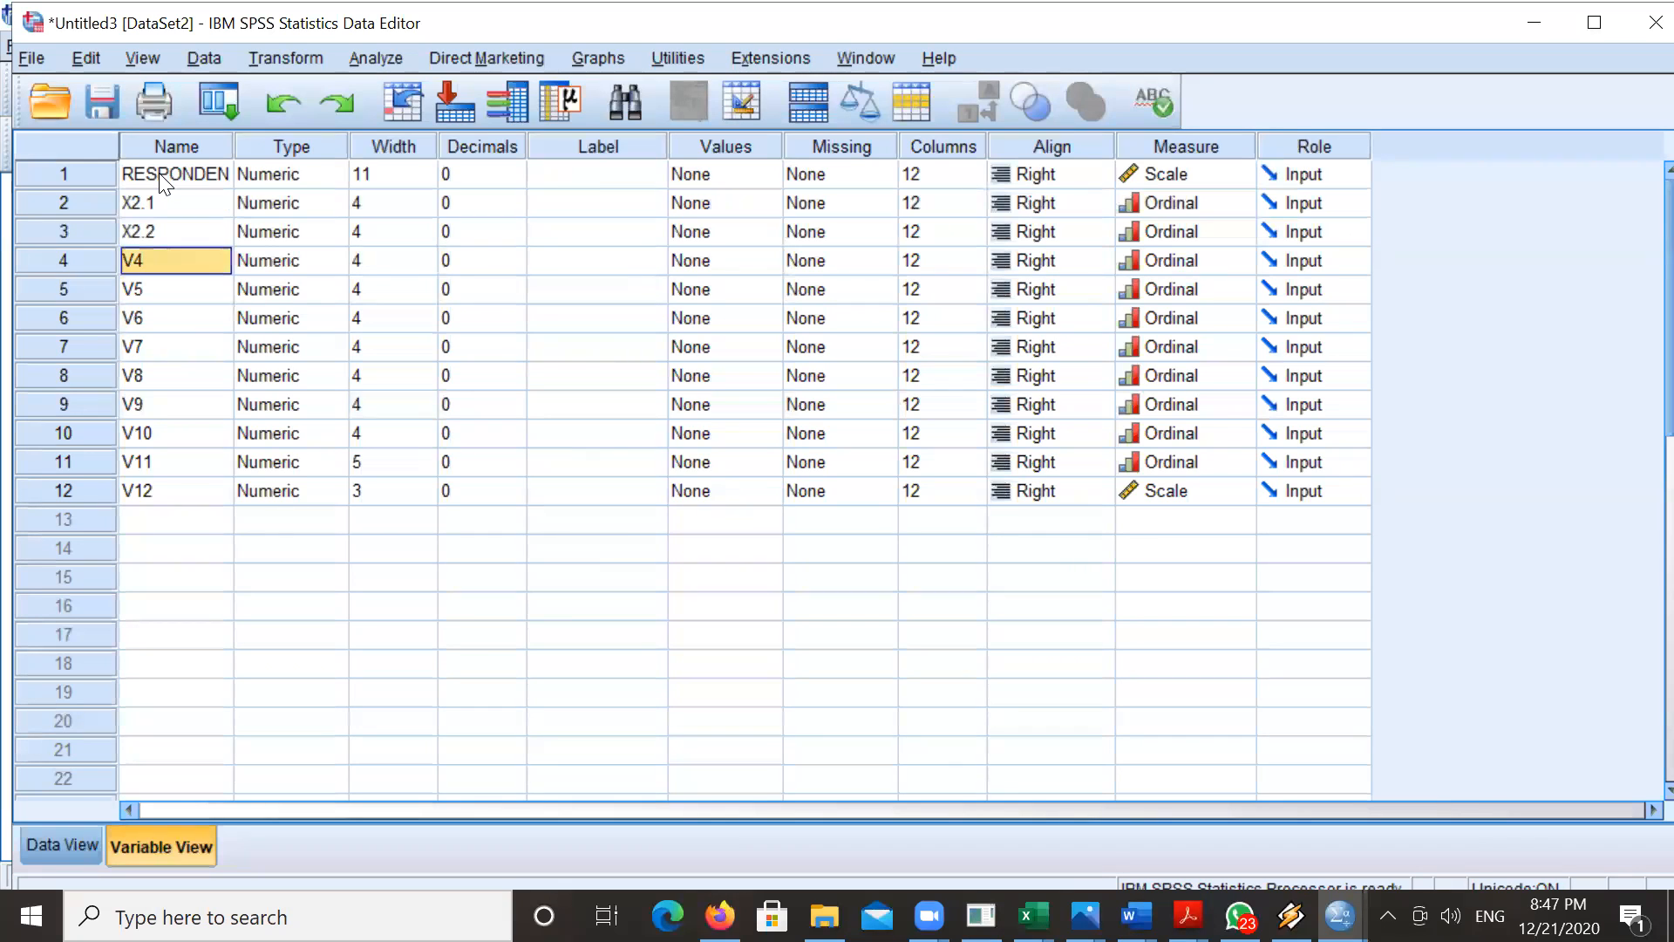
text(X2.3)
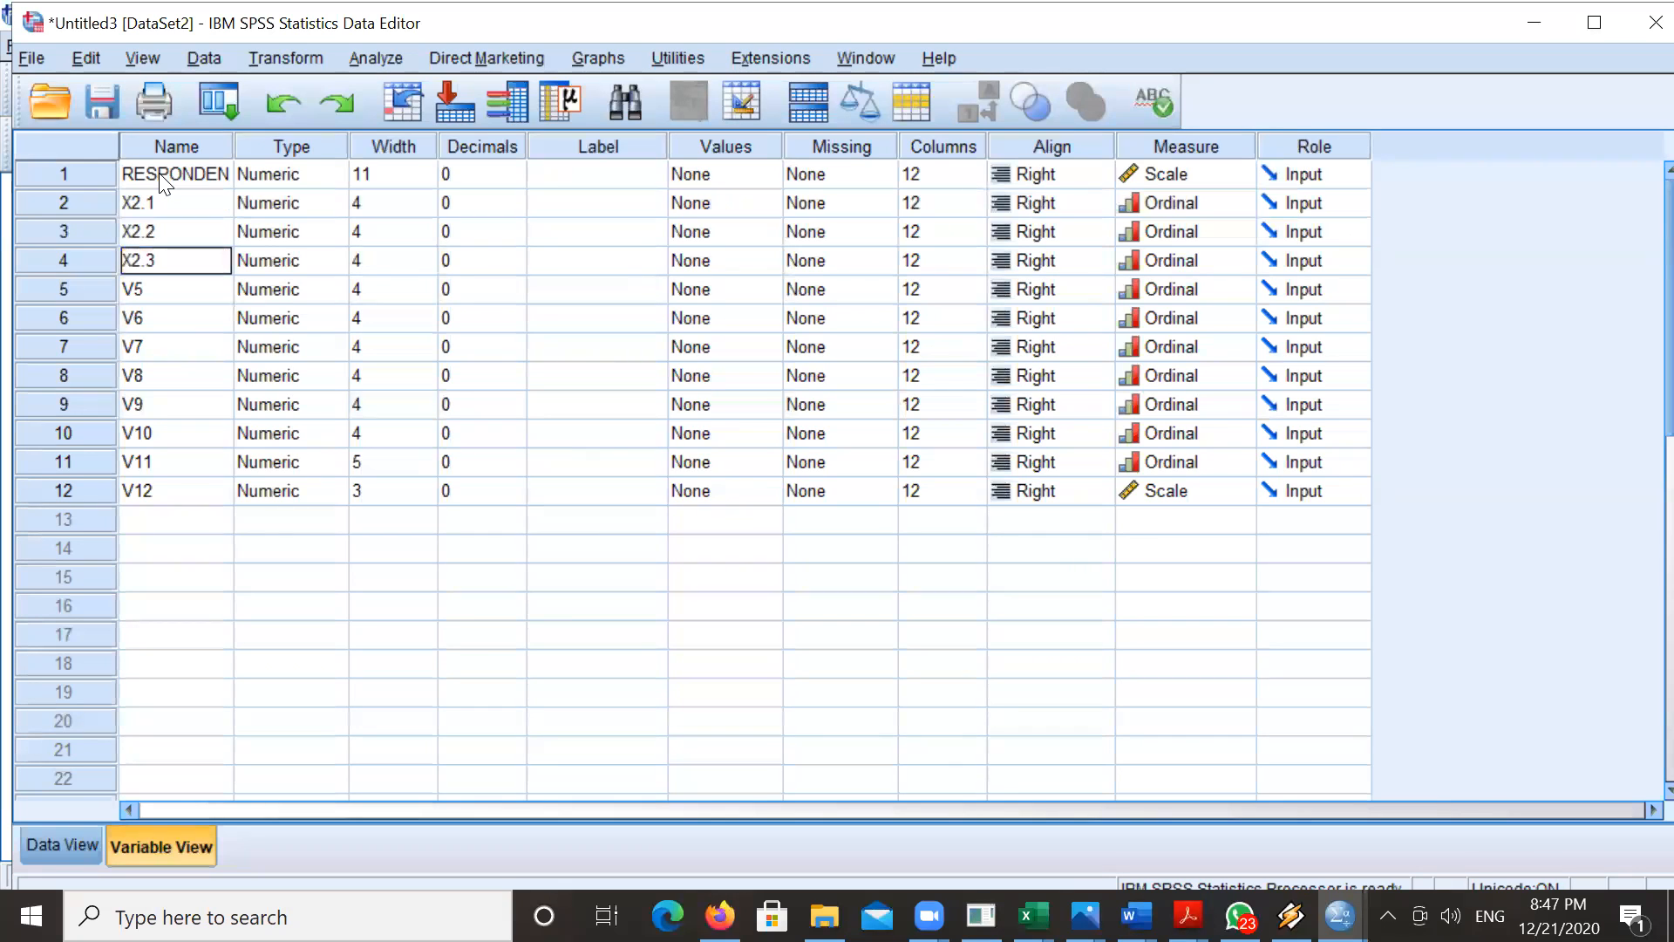
key(Return)
text(X2.4)
key(Return)
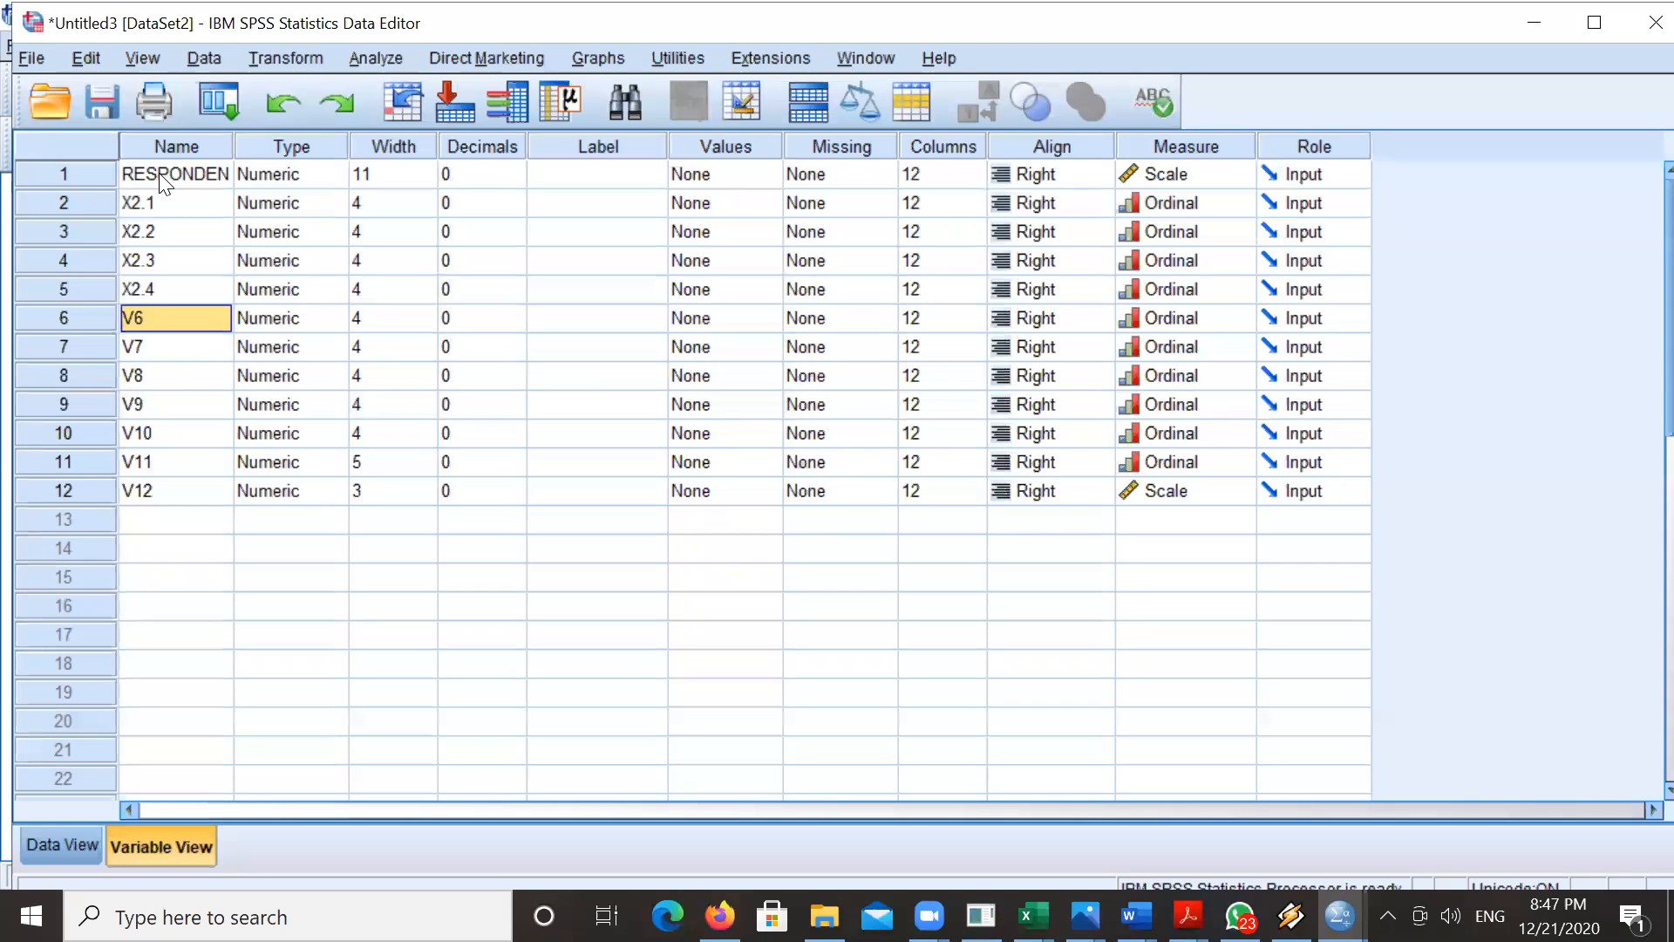
text(X2.5)
key(Return)
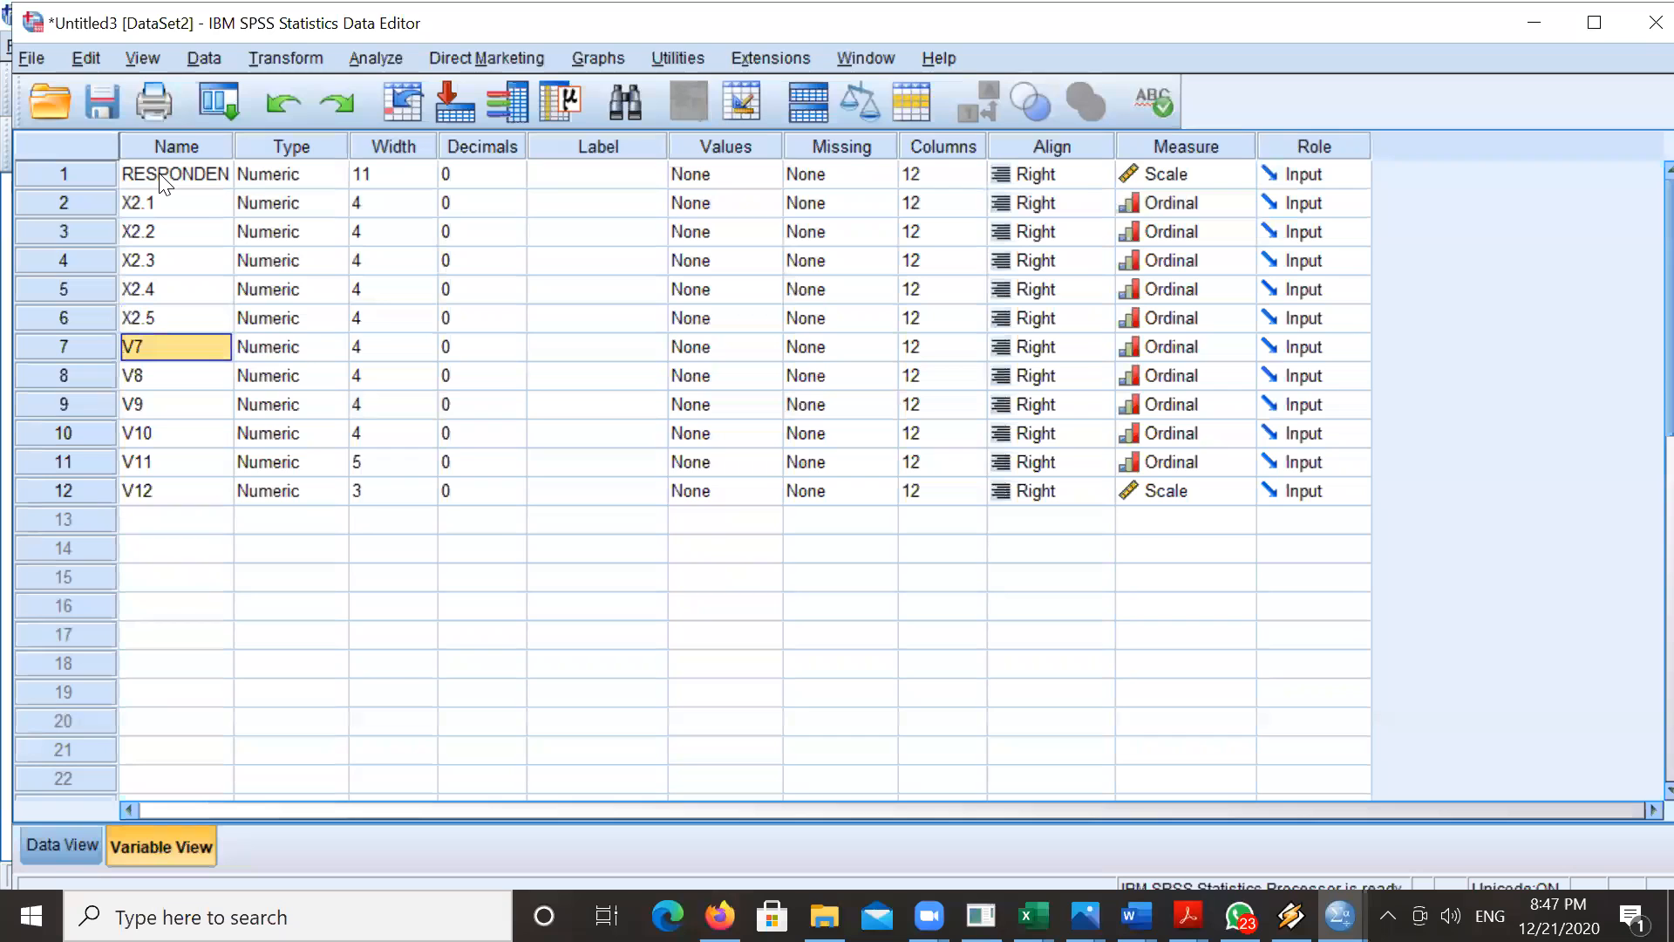
- Rename variables V7 to V11 as X2.6, X2.7, X2.8, X2.9 and X2.10, and the total V12 as X2
text(X2.6)
key(Return)
text(X2.7)
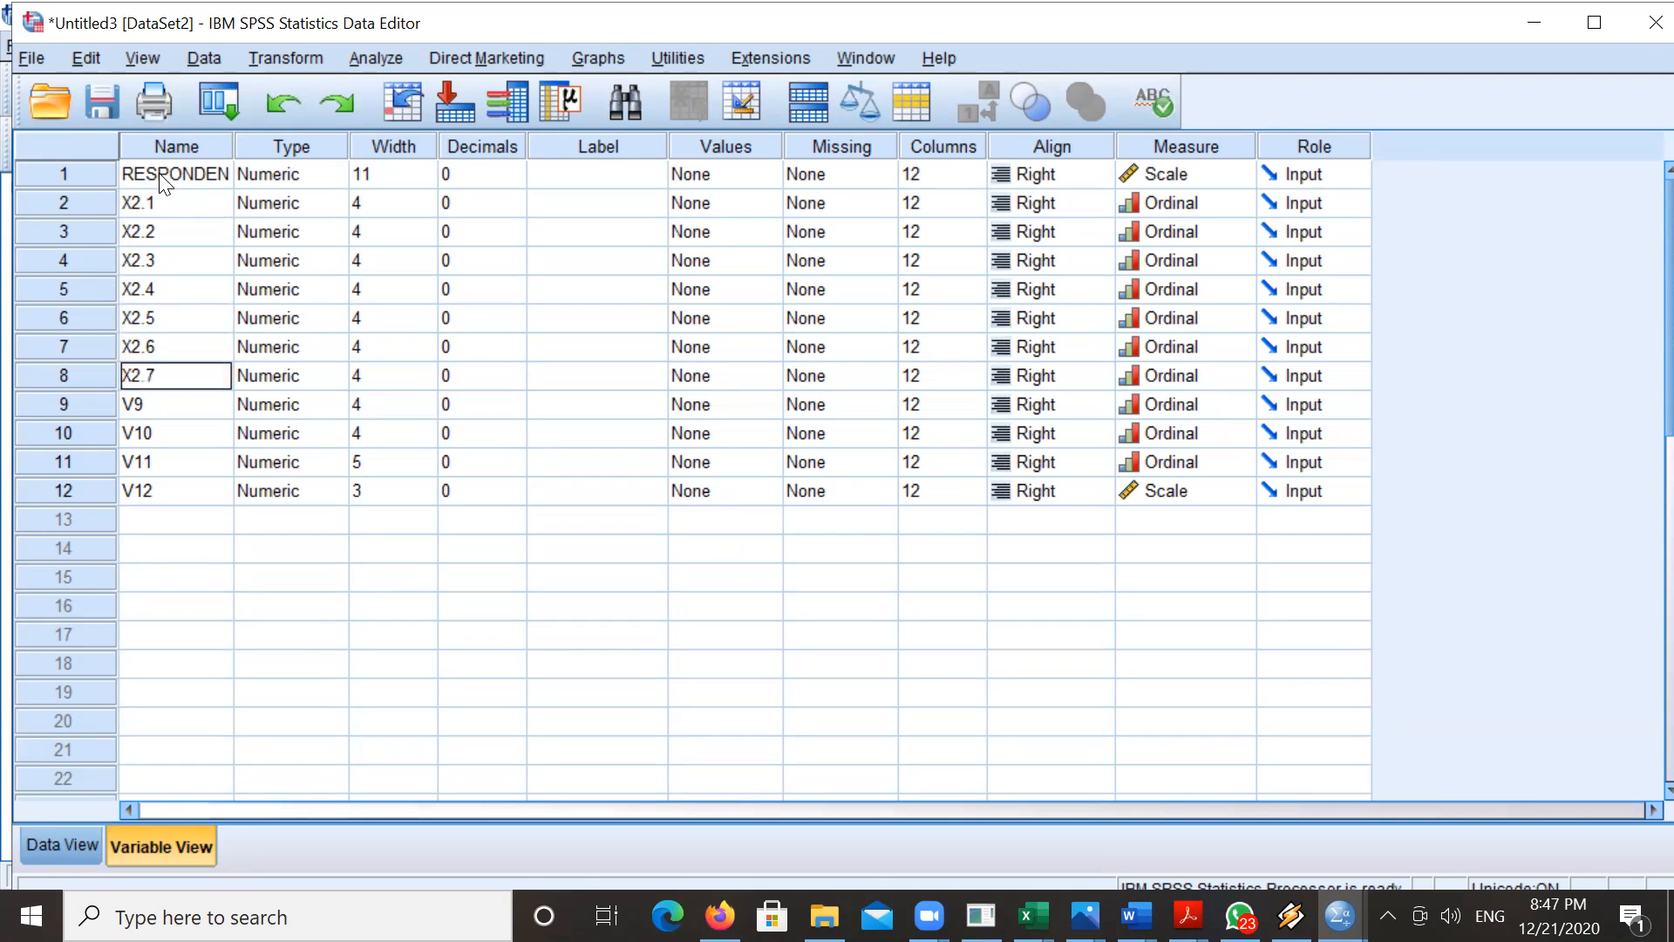
key(Return)
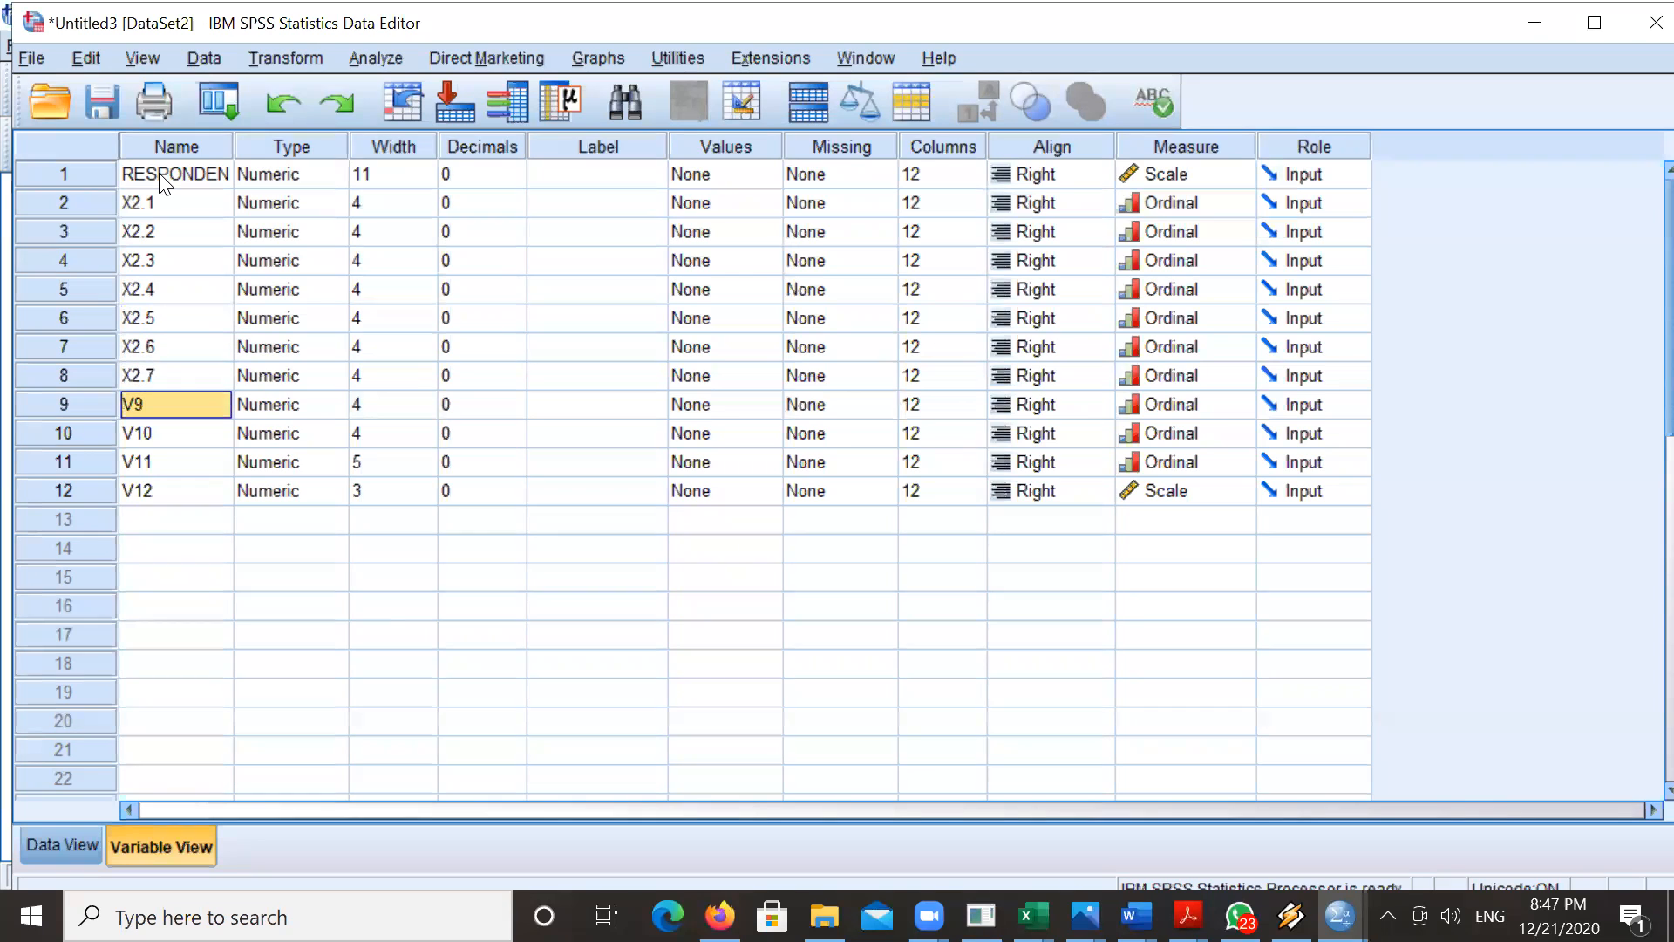
text(X2.)
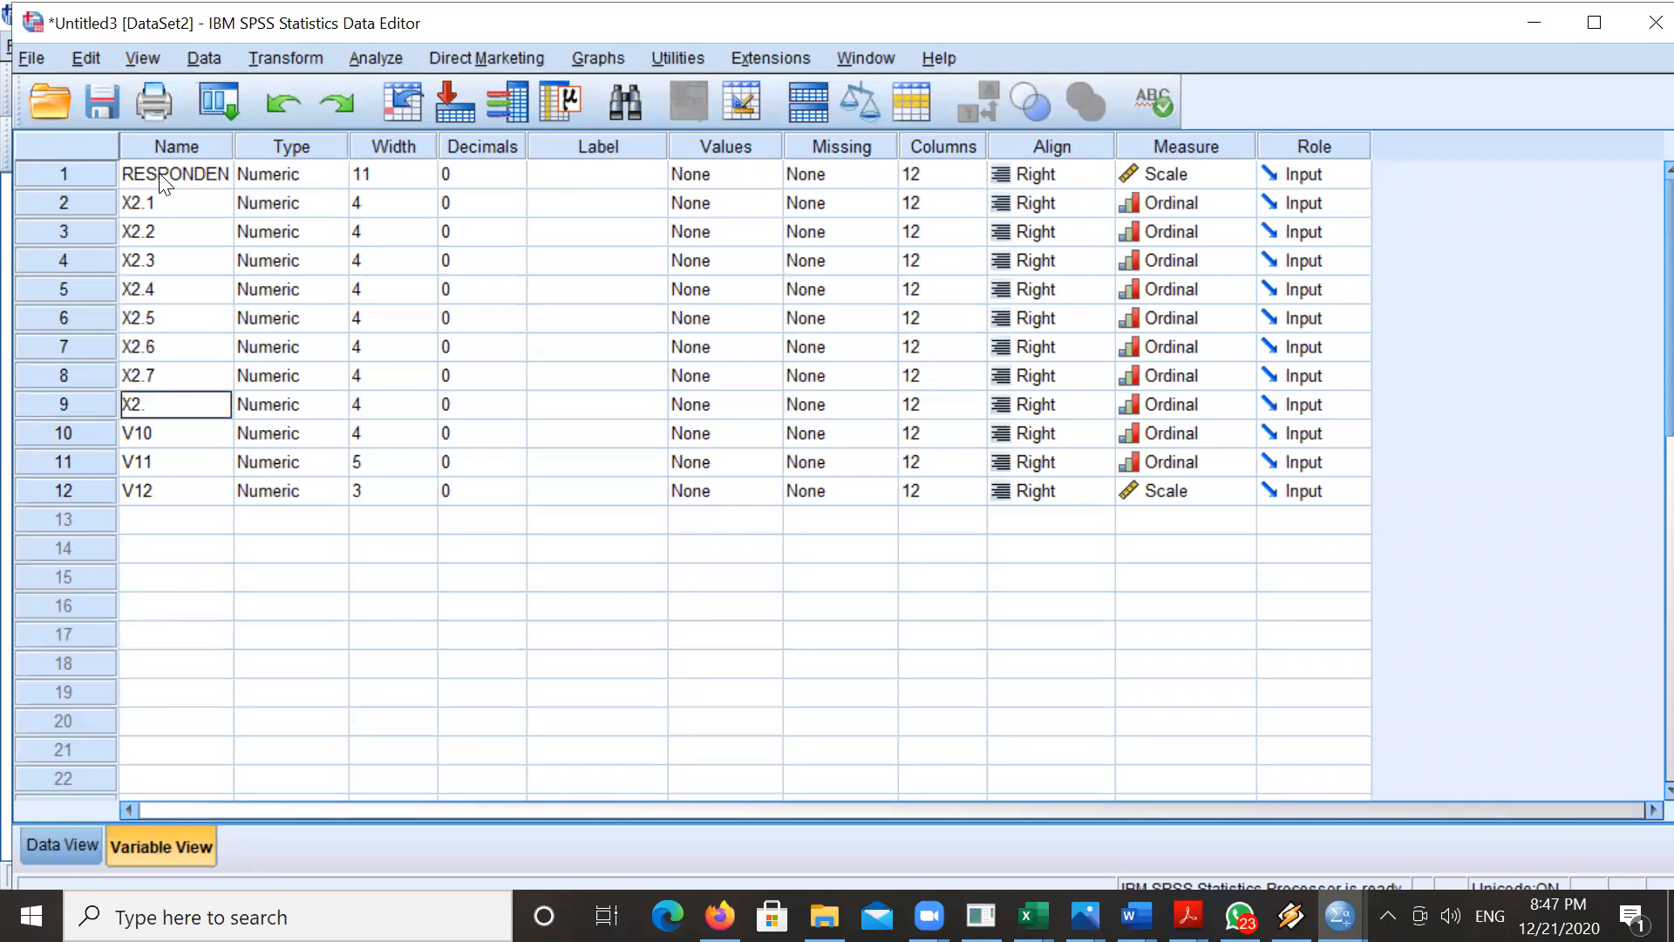
text(8)
key(Return)
text(X2.9)
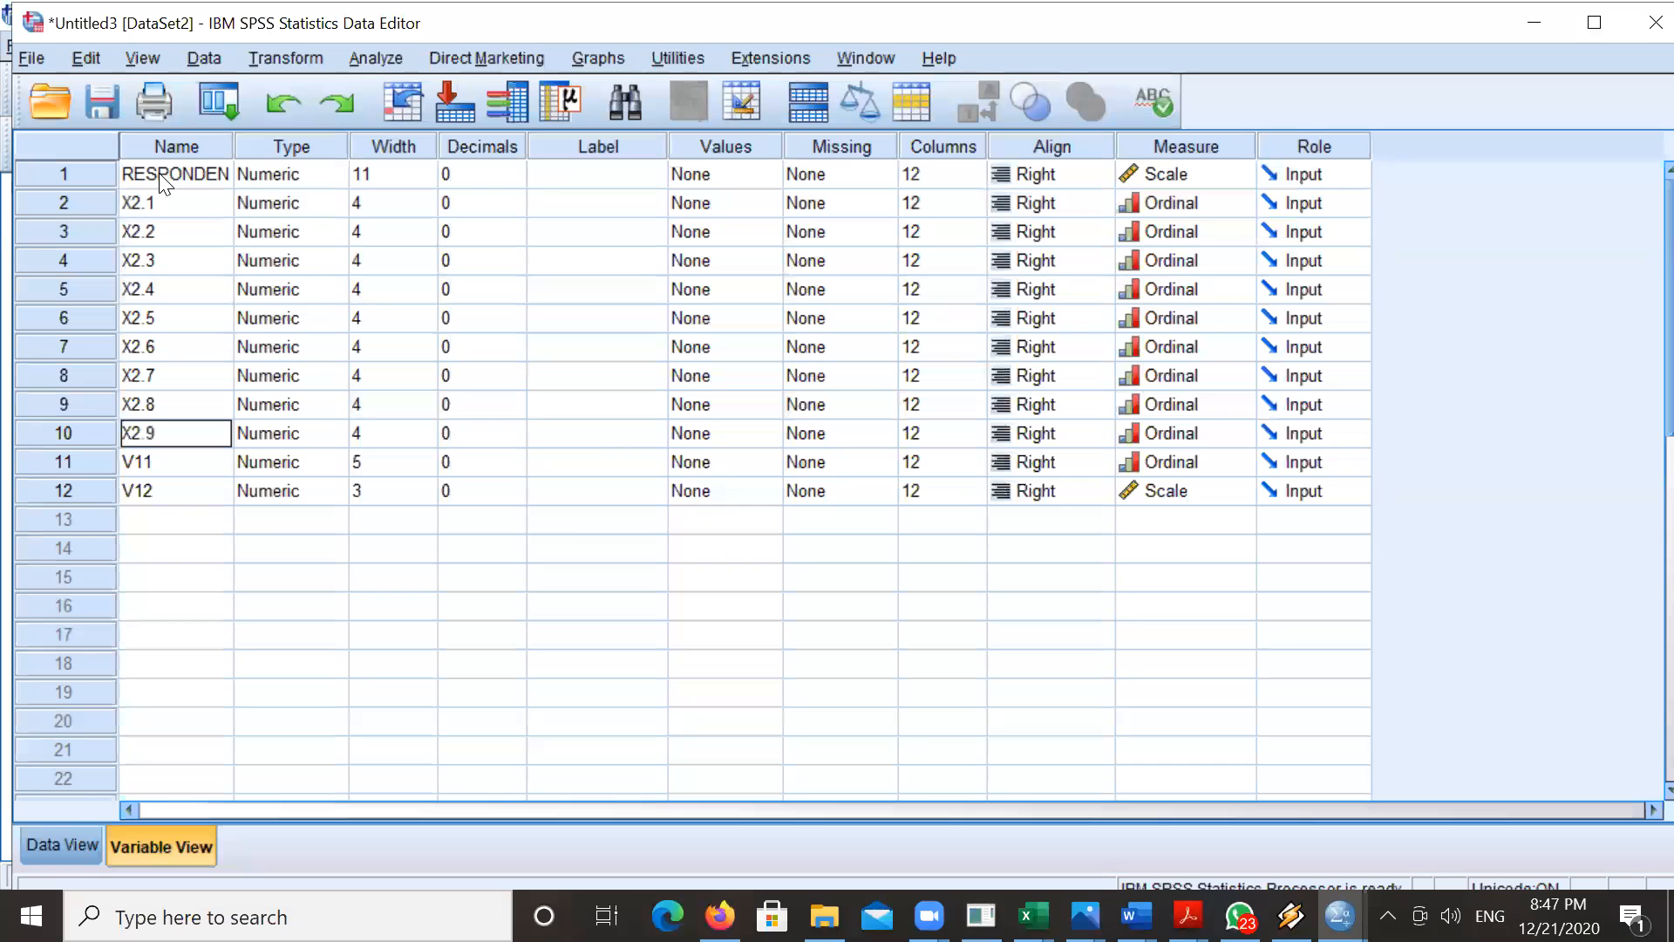
key(Return)
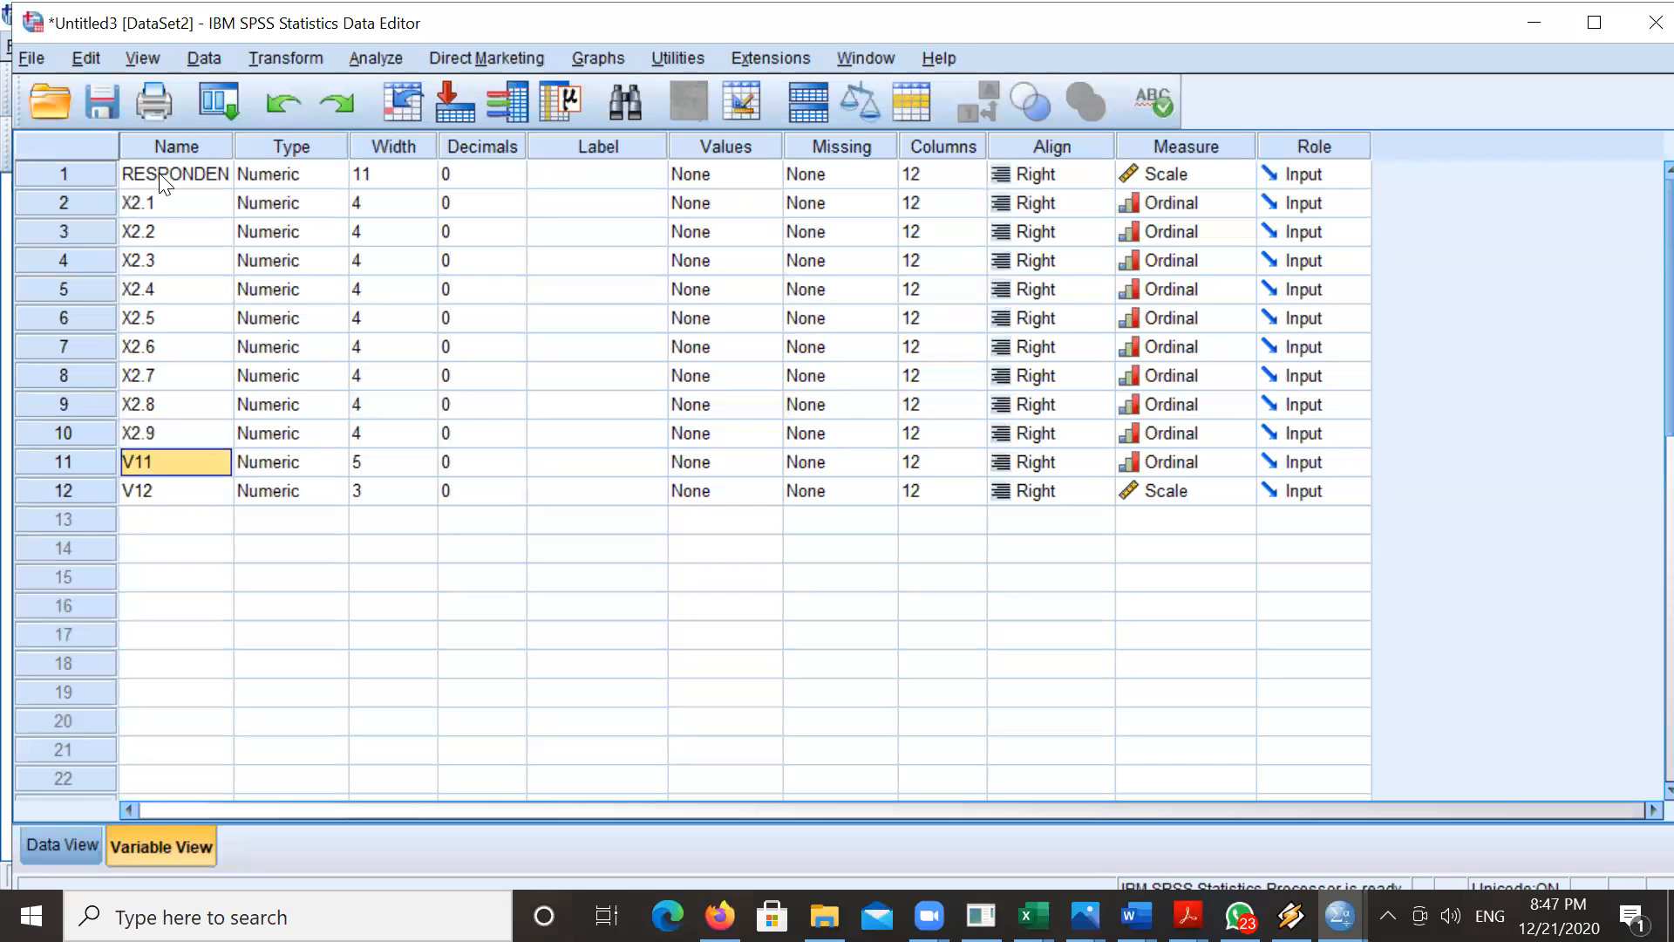
text(X2.10)
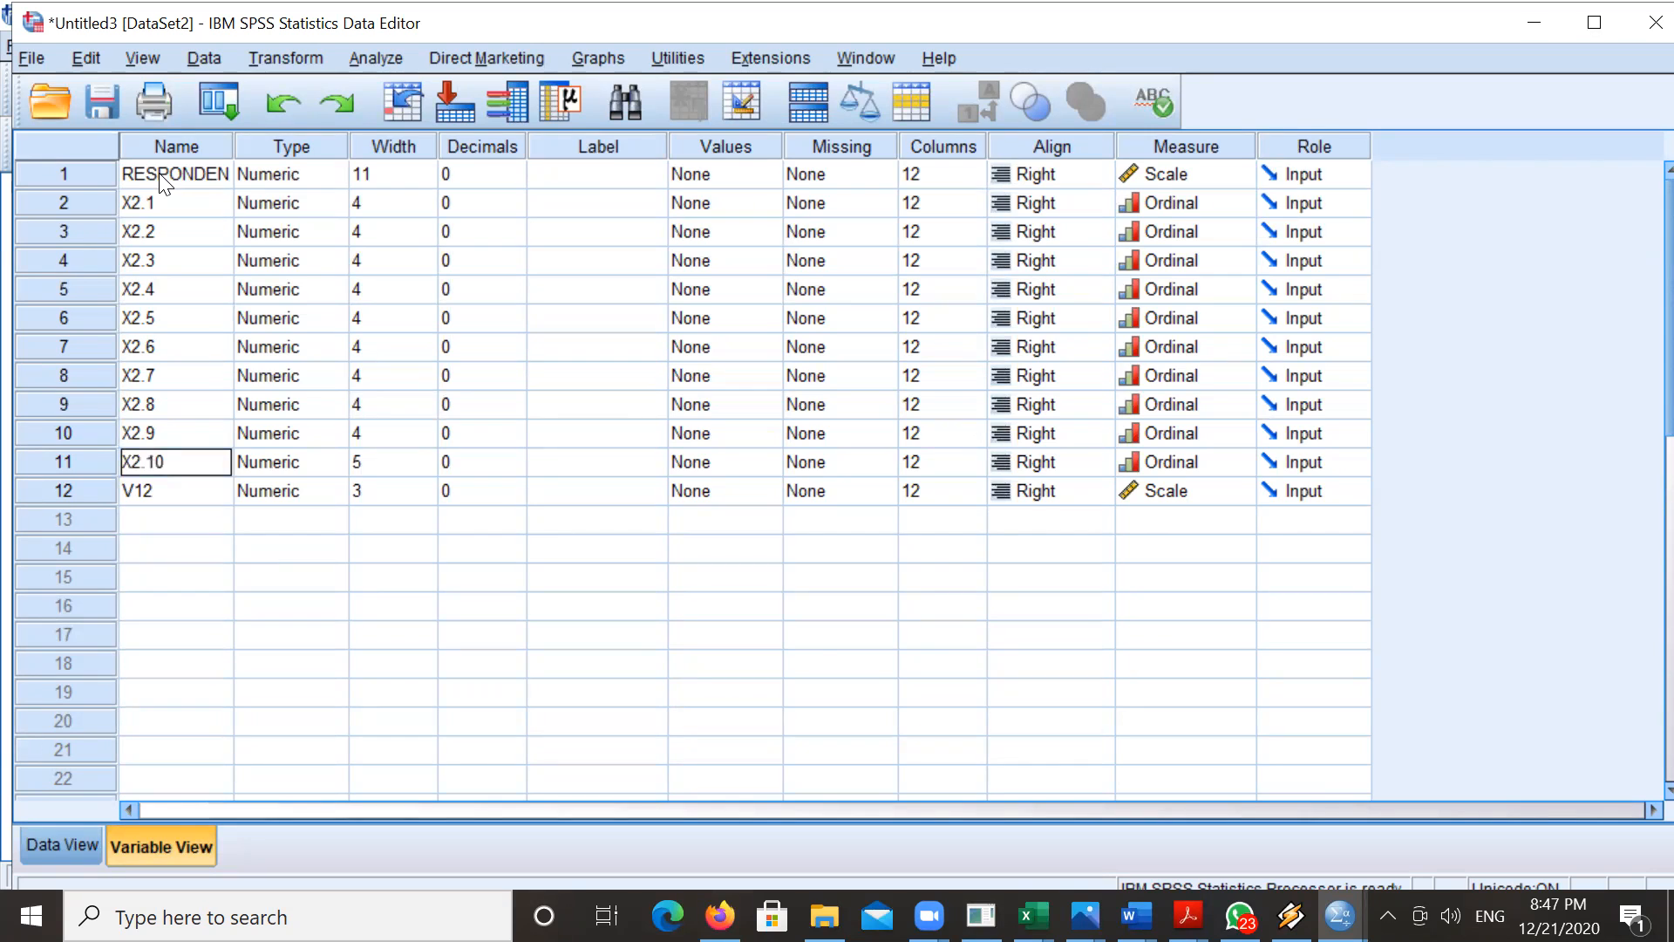
key(Return)
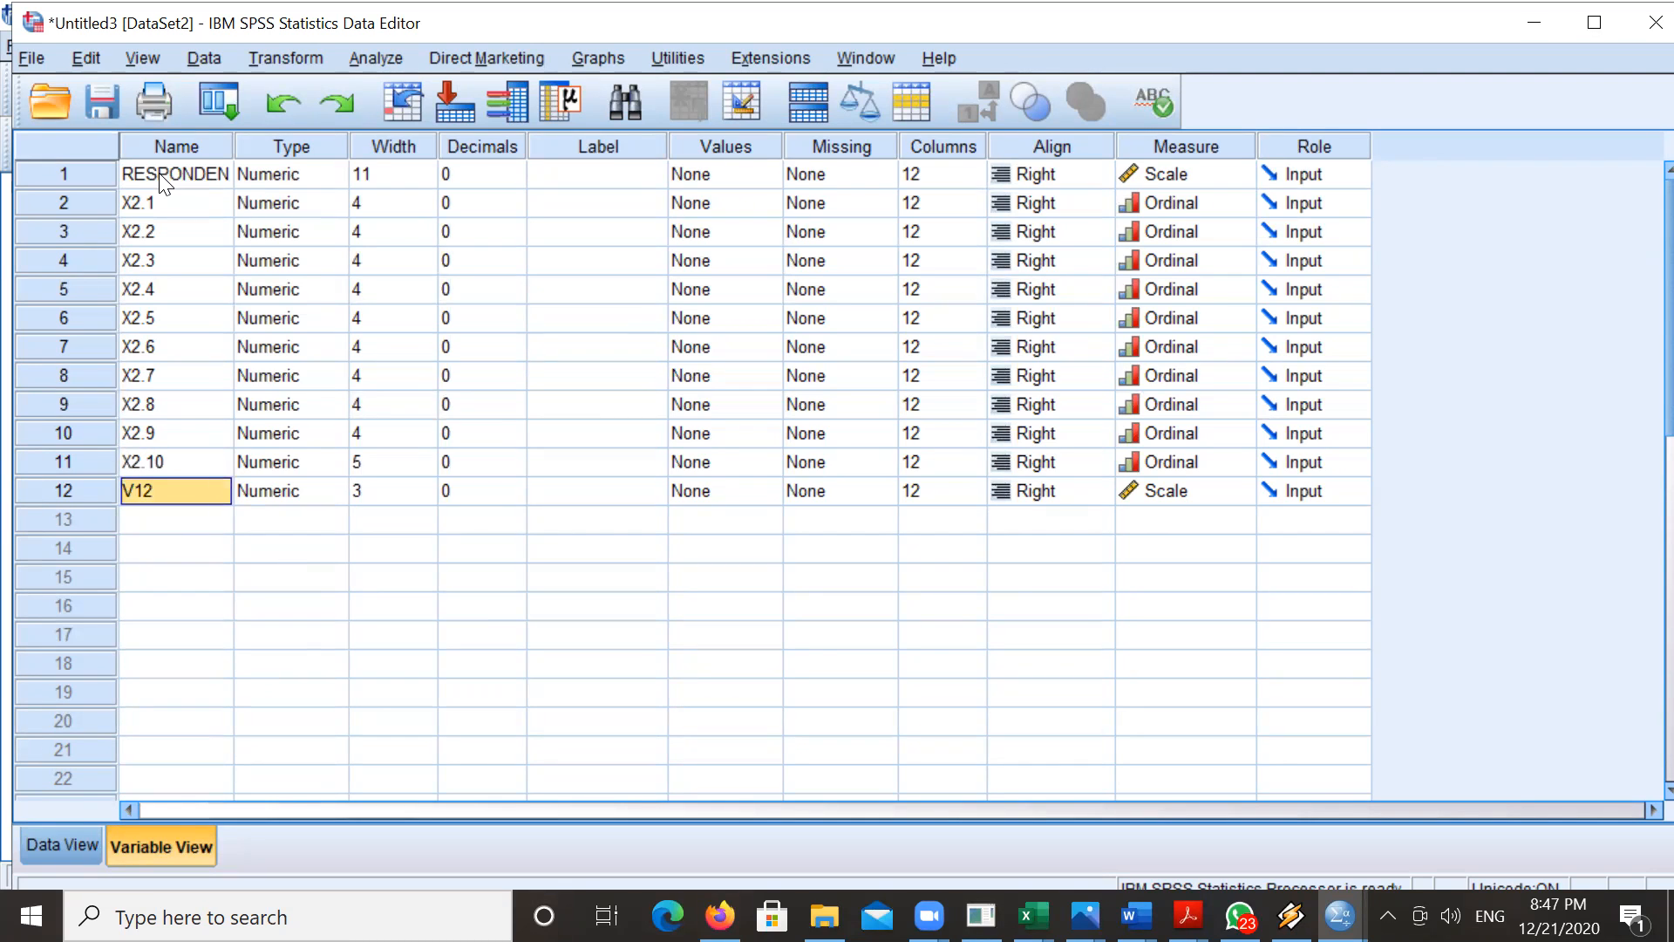
text(X2)
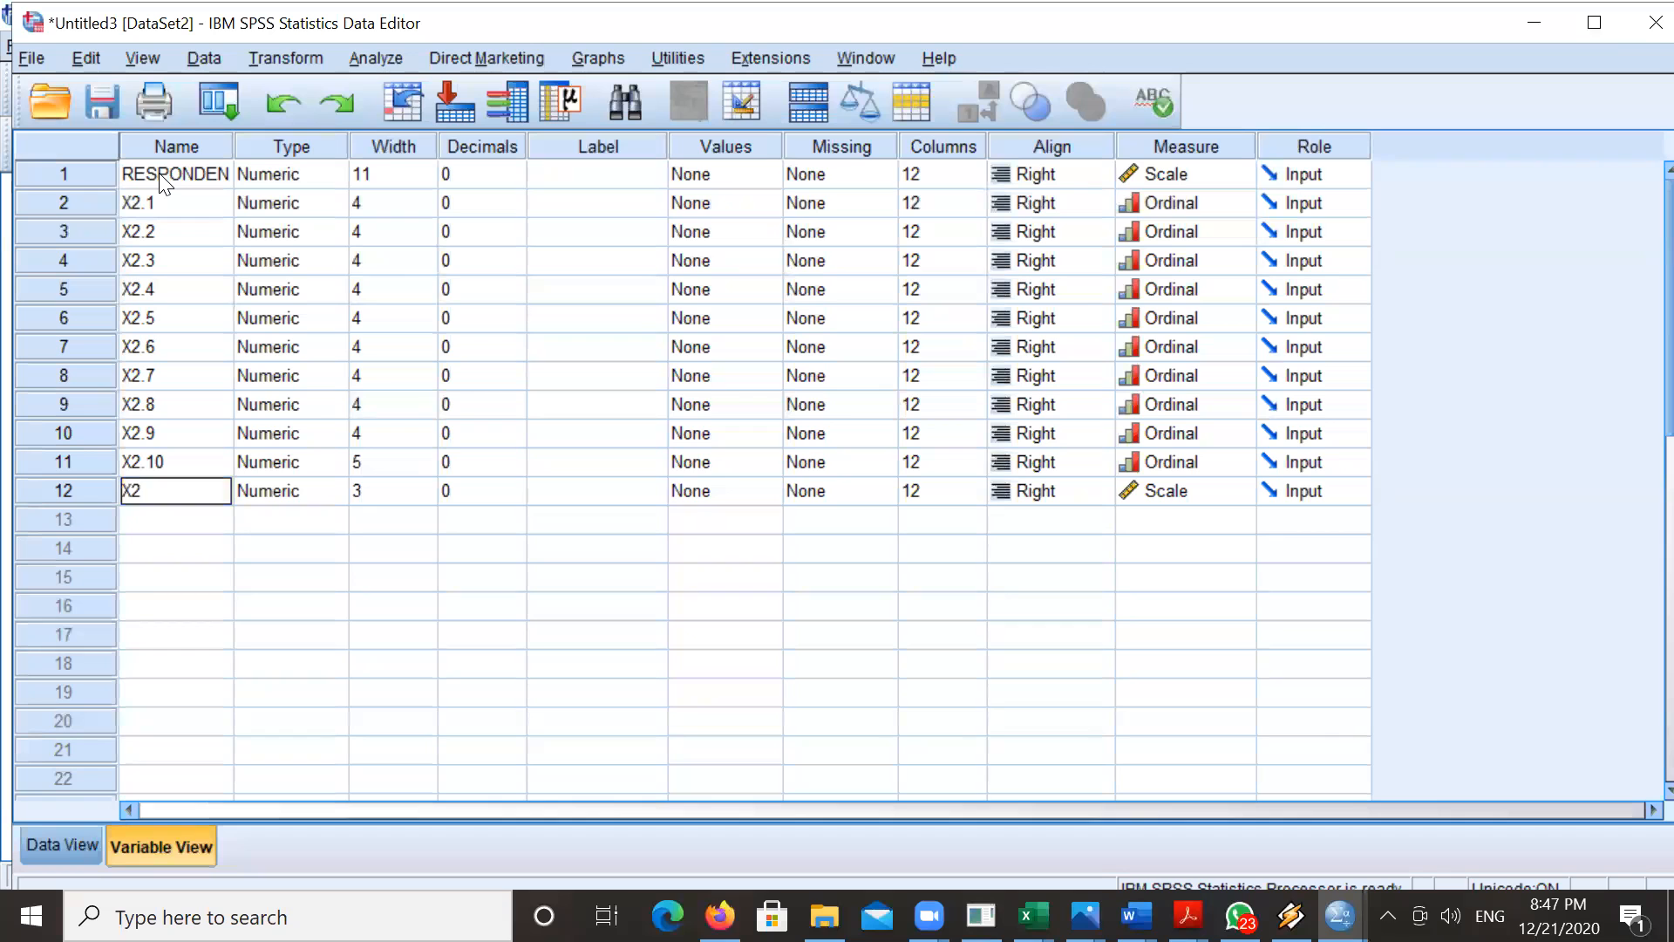
click(388, 546)
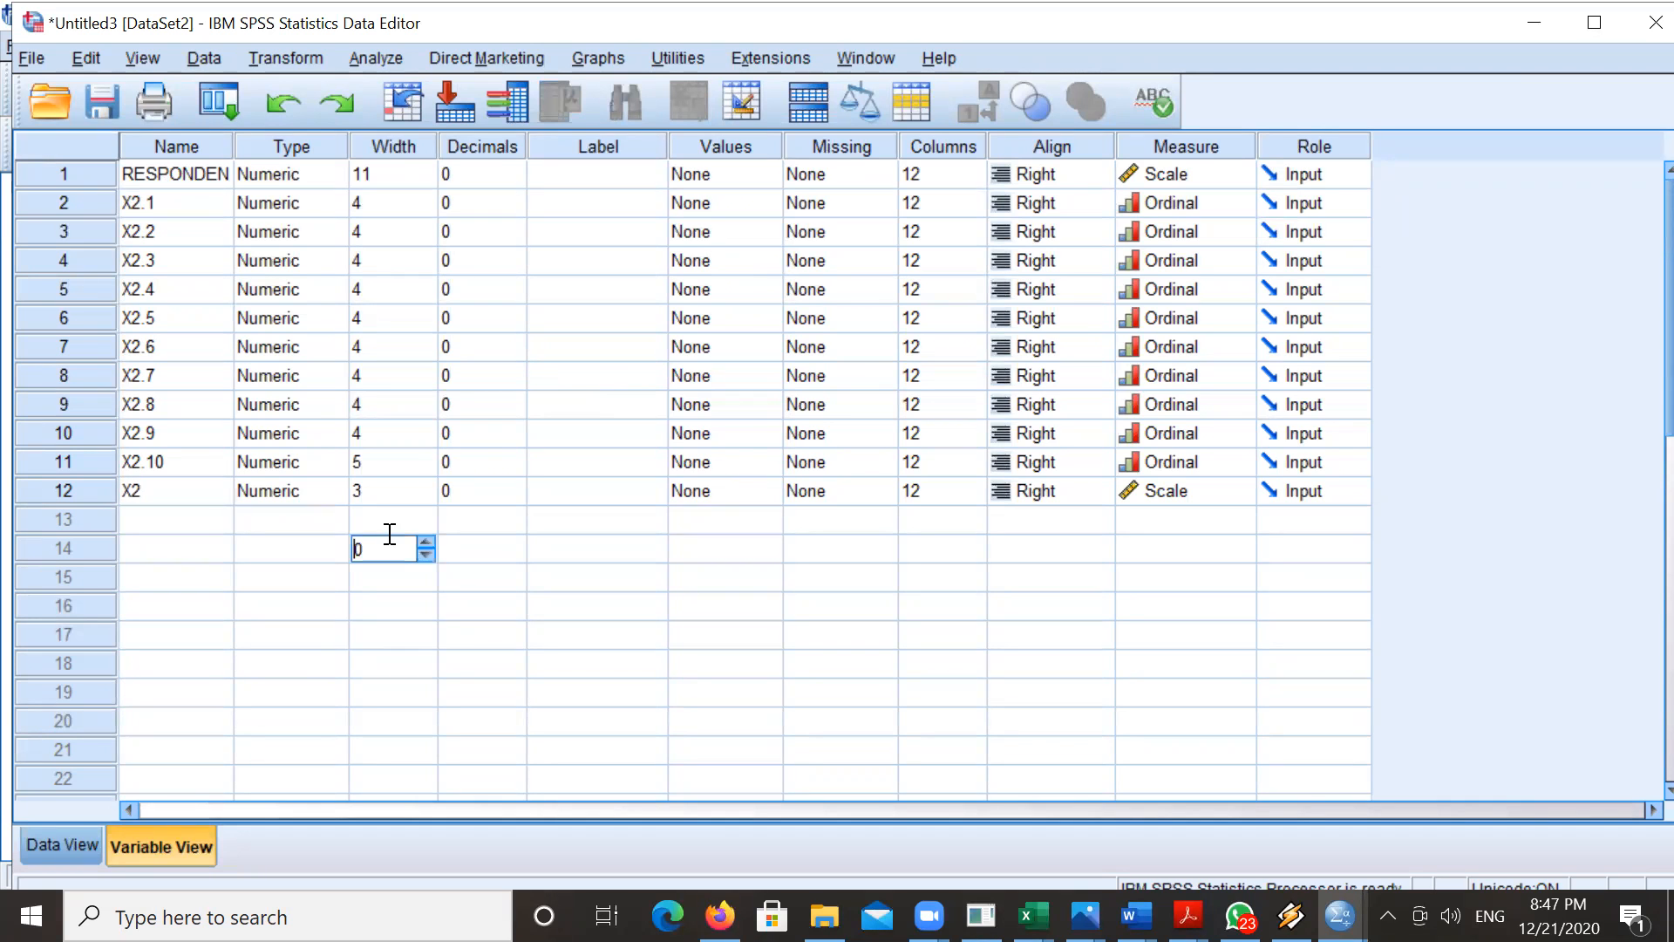
- Set up a Frequencies analysis in DataSet2 with items X2.1 to X2.10, leaving out RESPONDEN and the total X2
click(49, 845)
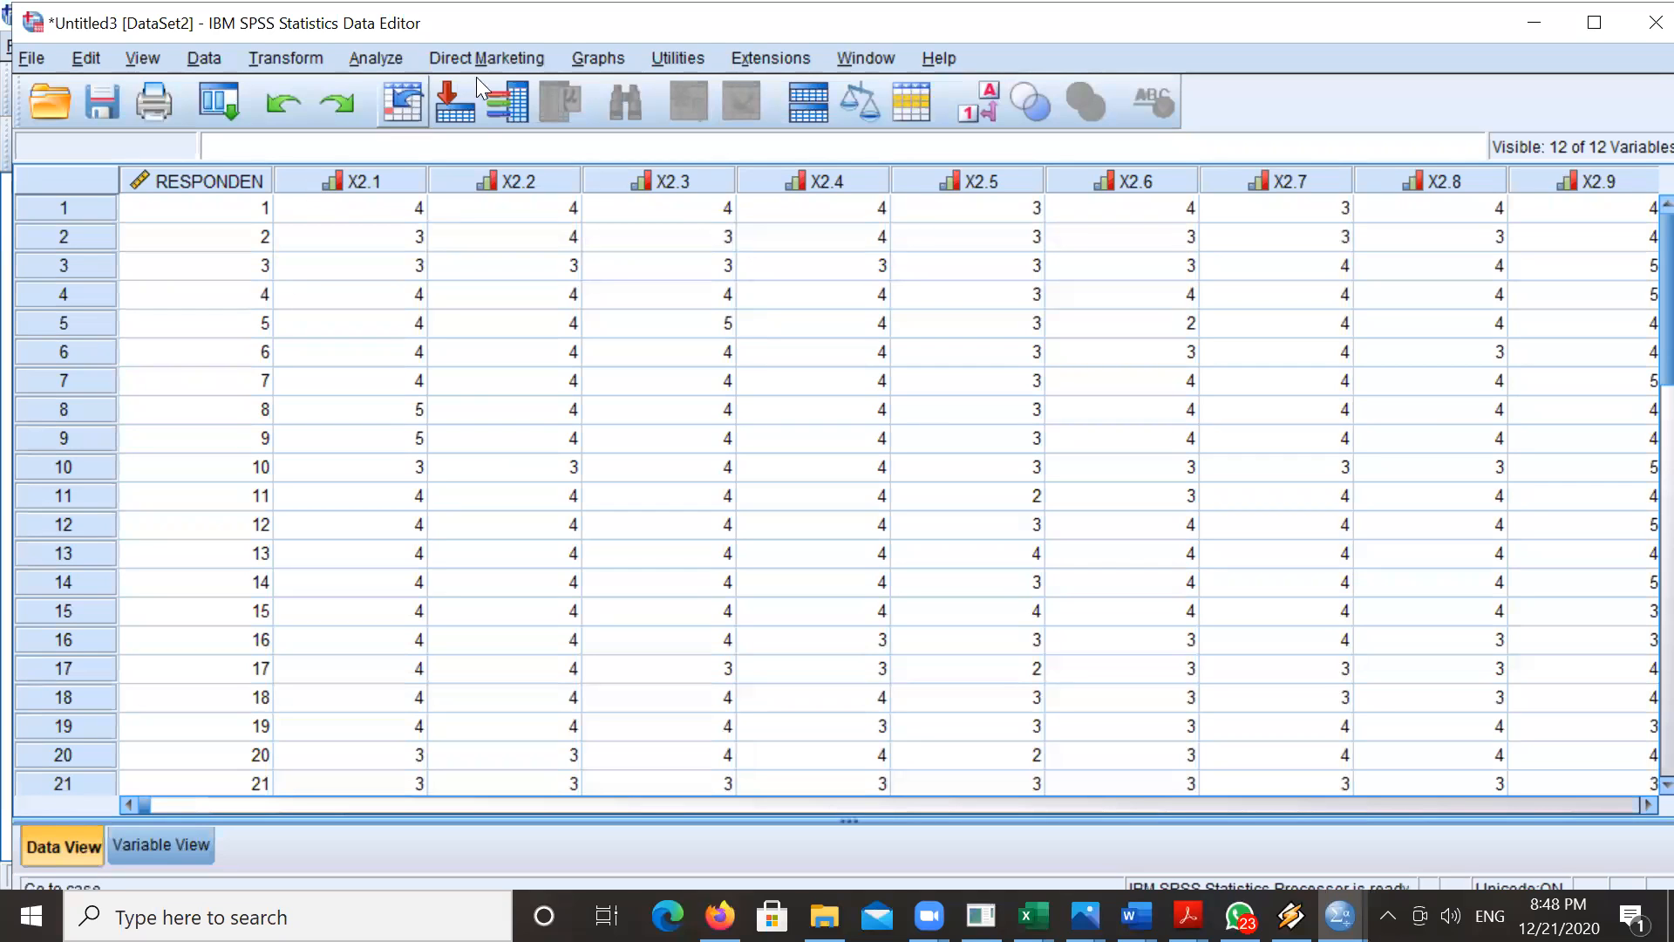
click(372, 59)
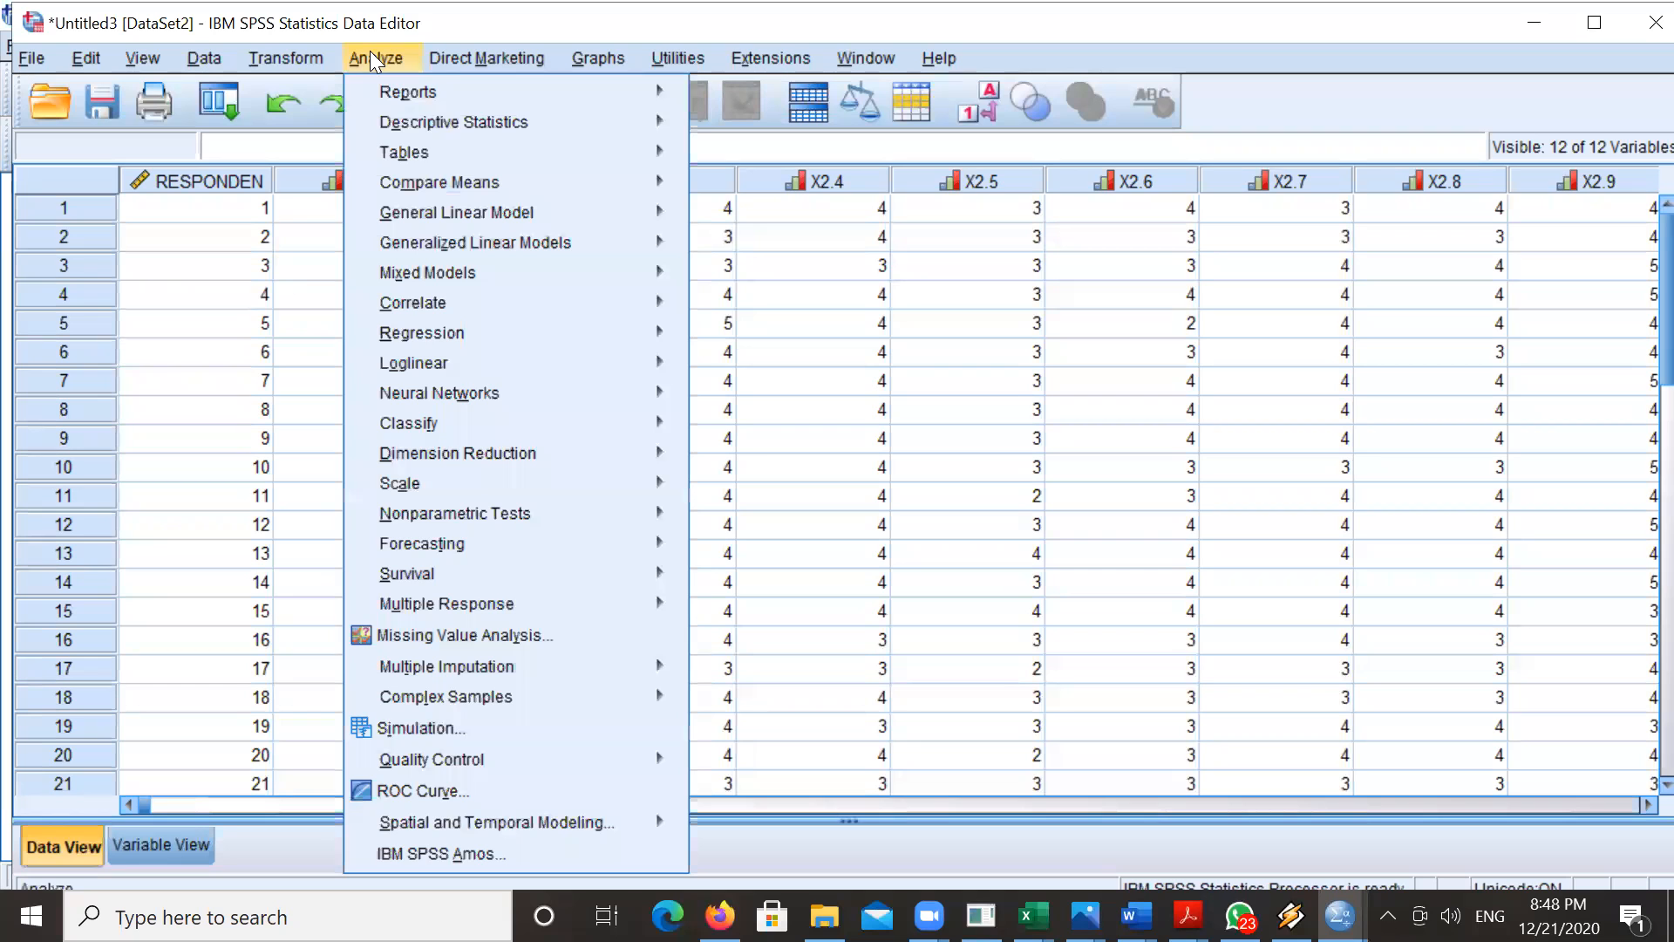
mouse_move(461, 332)
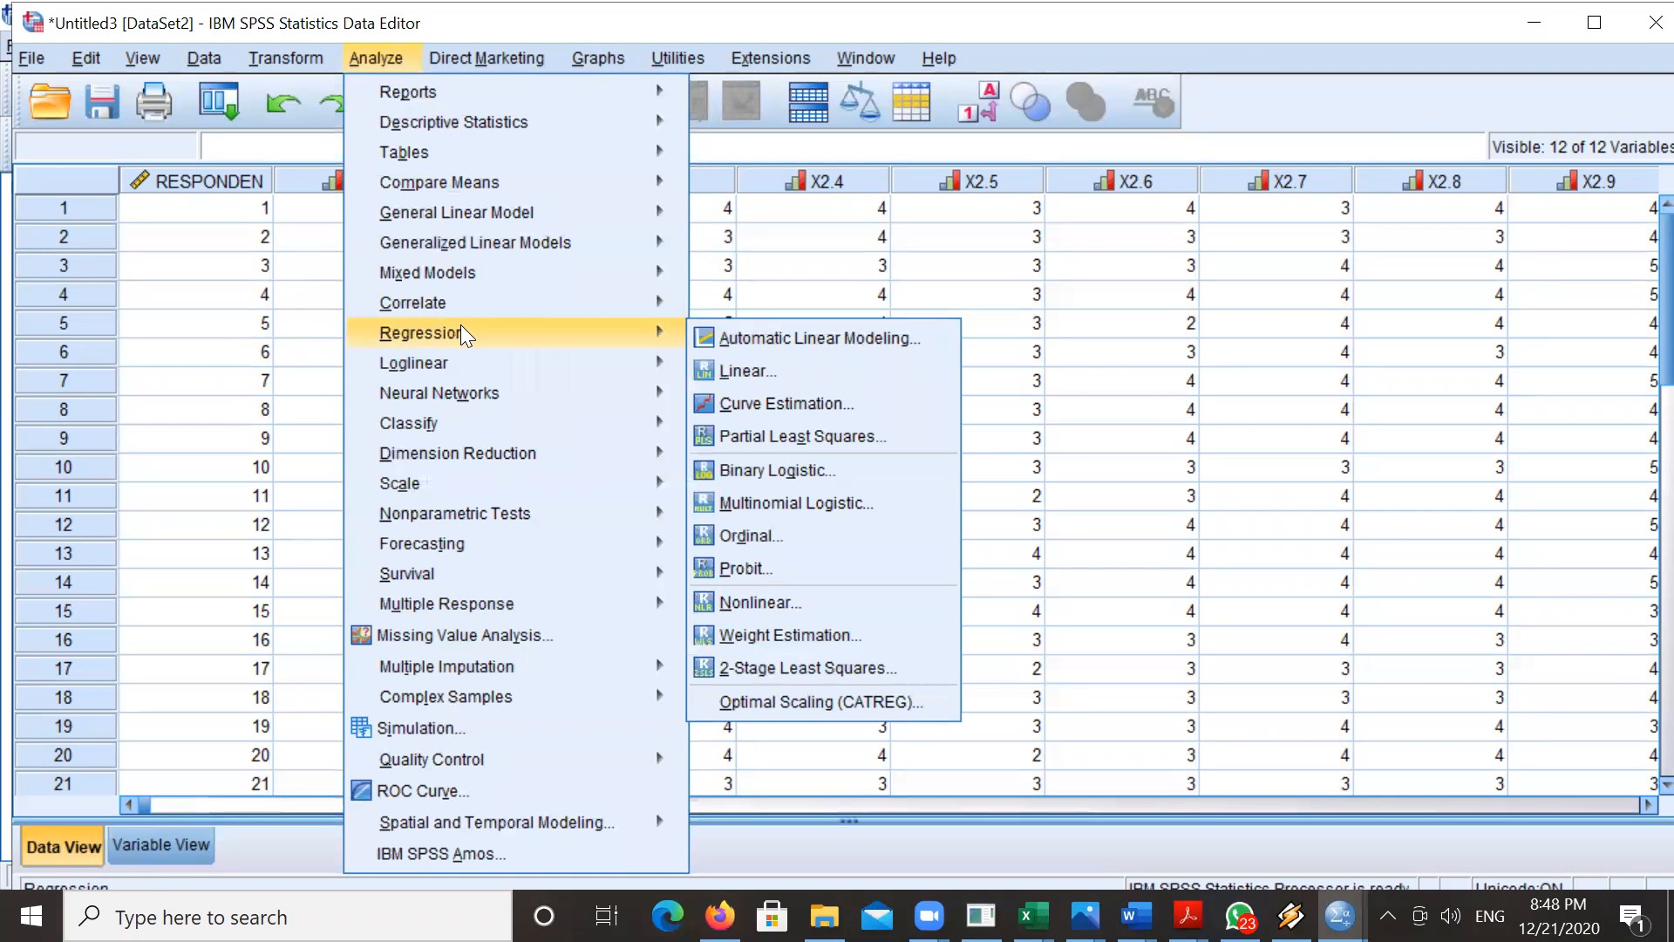
mouse_move(530, 122)
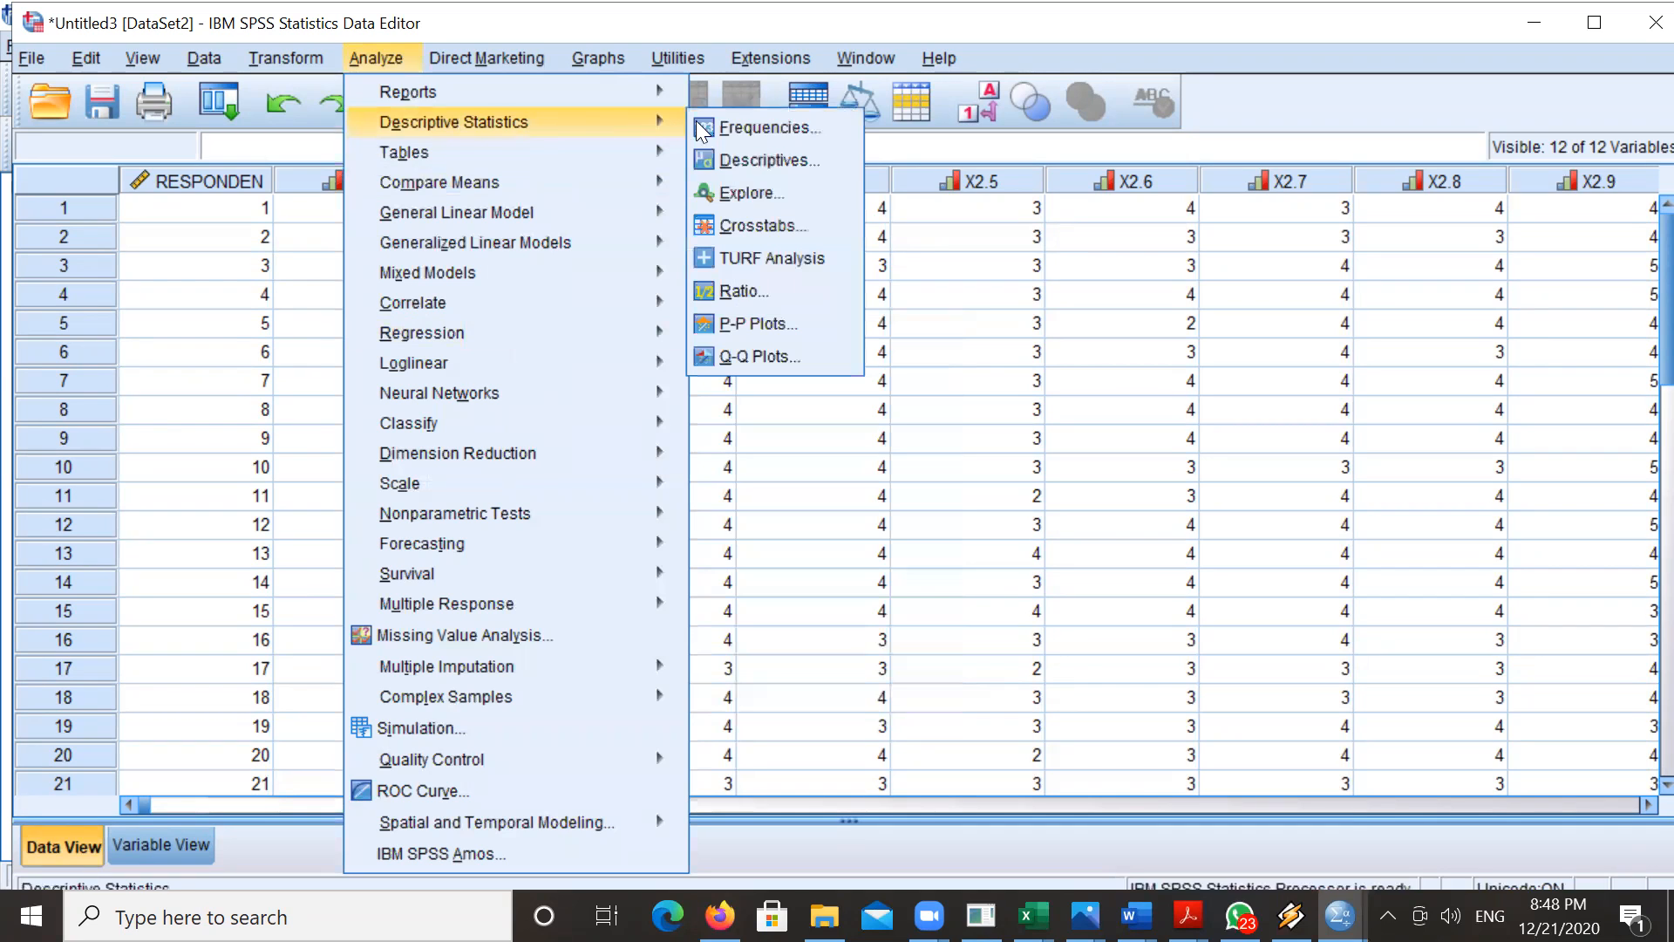
click(791, 128)
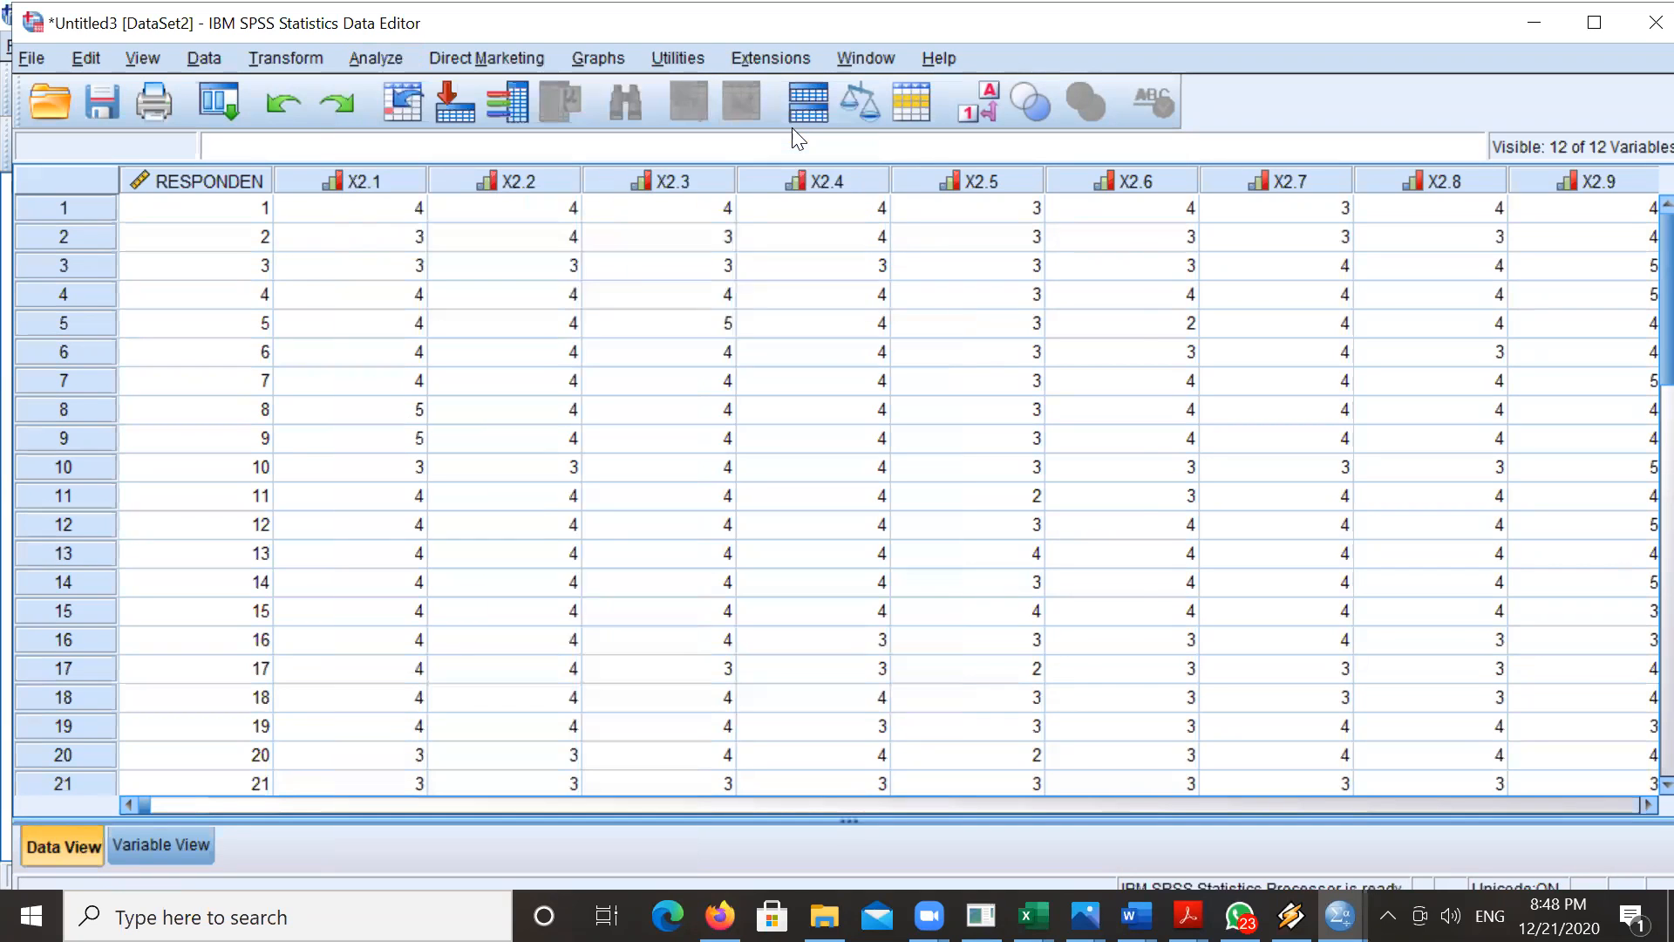
click(639, 415)
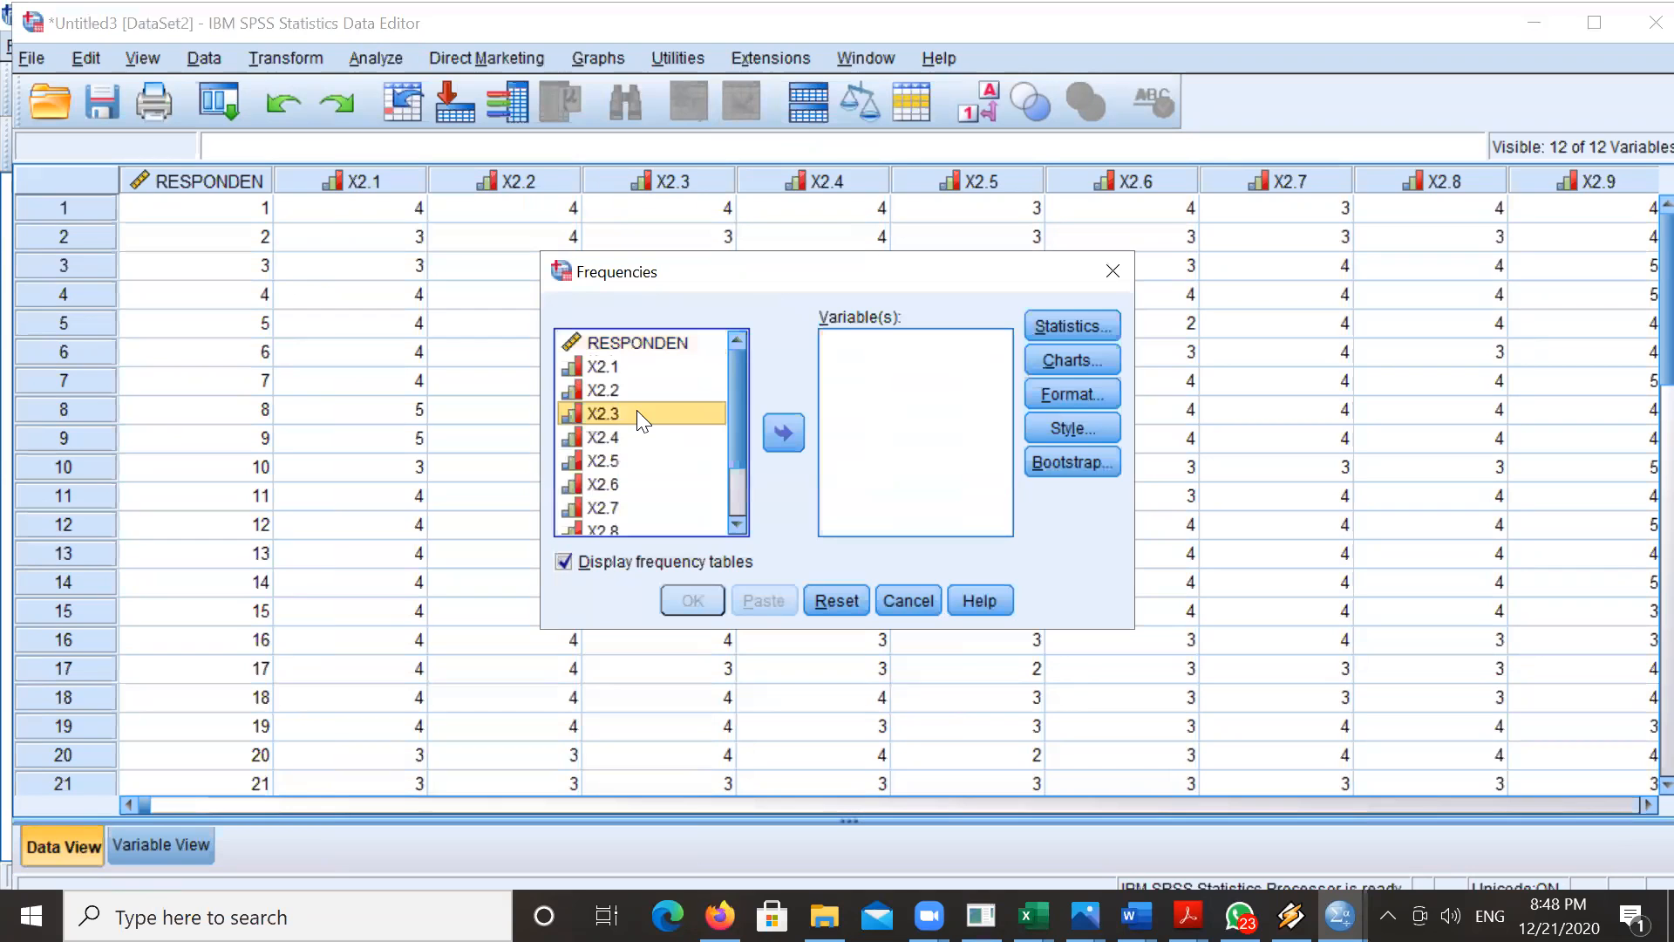
click(616, 369)
click(741, 530)
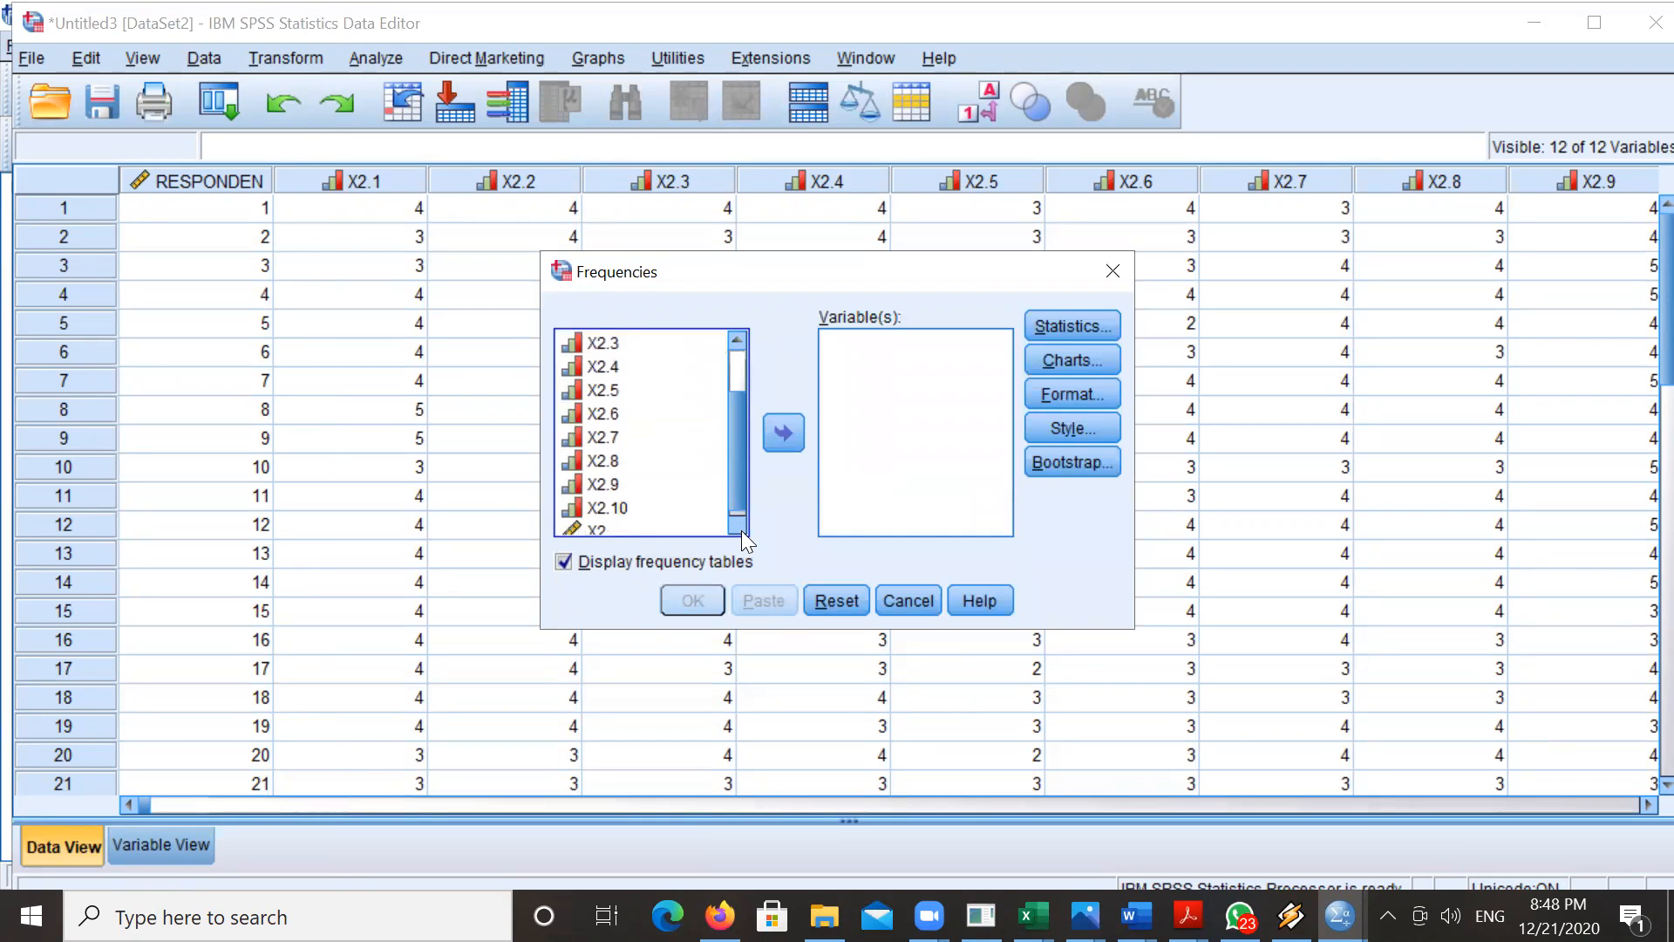
click(598, 504)
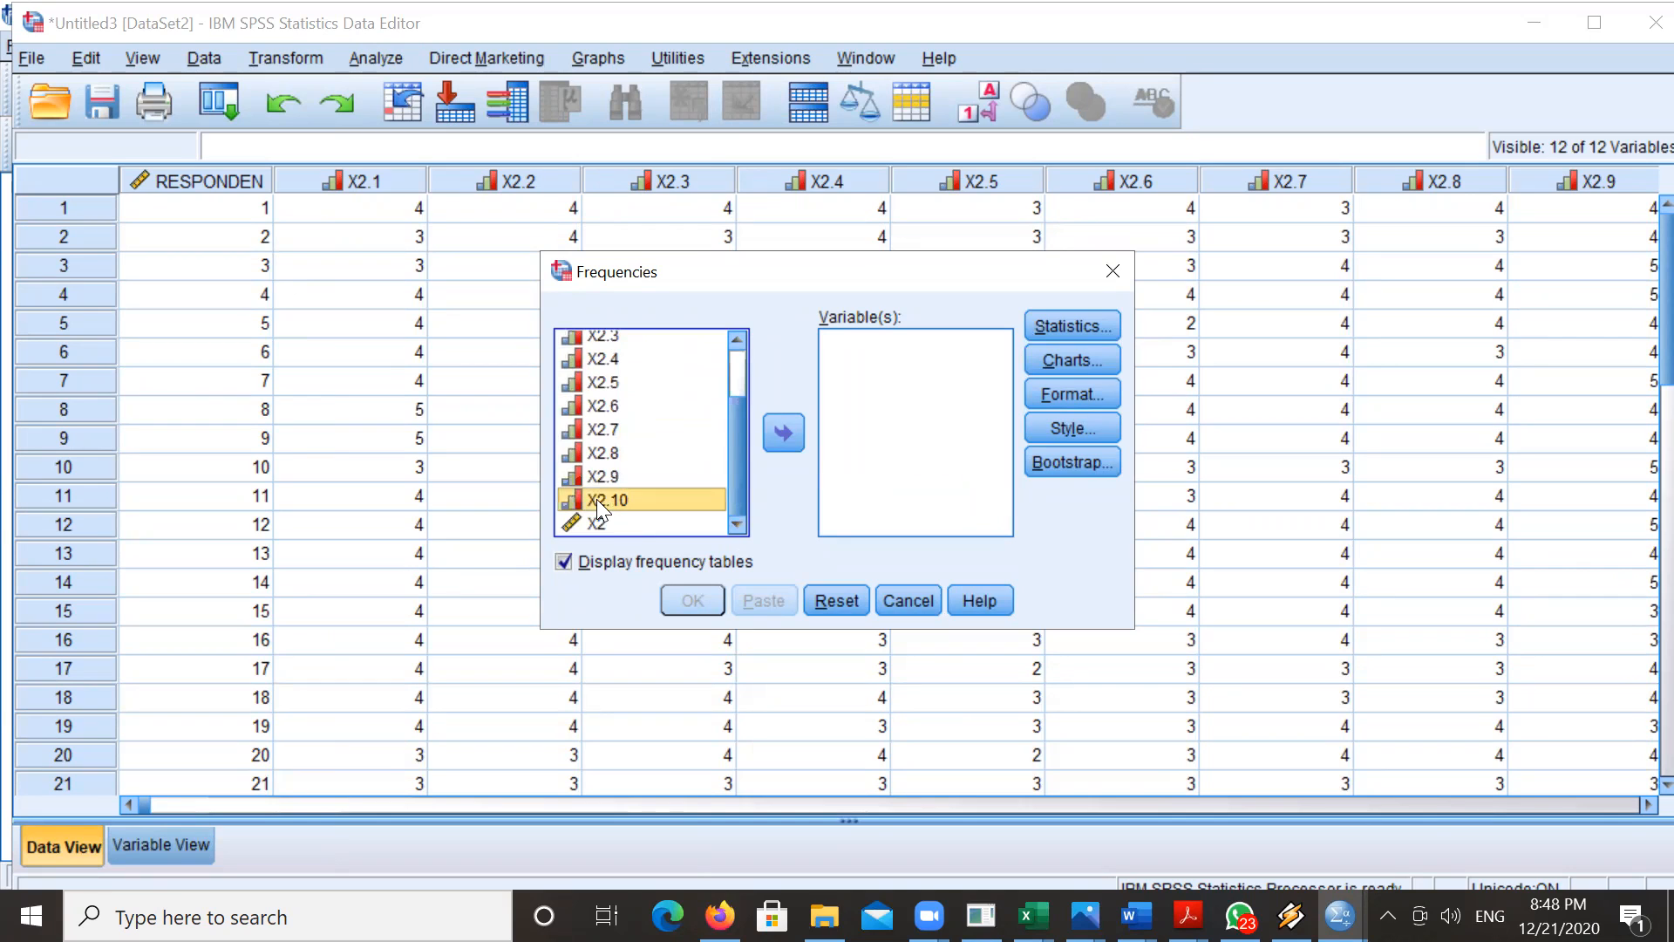
click(738, 363)
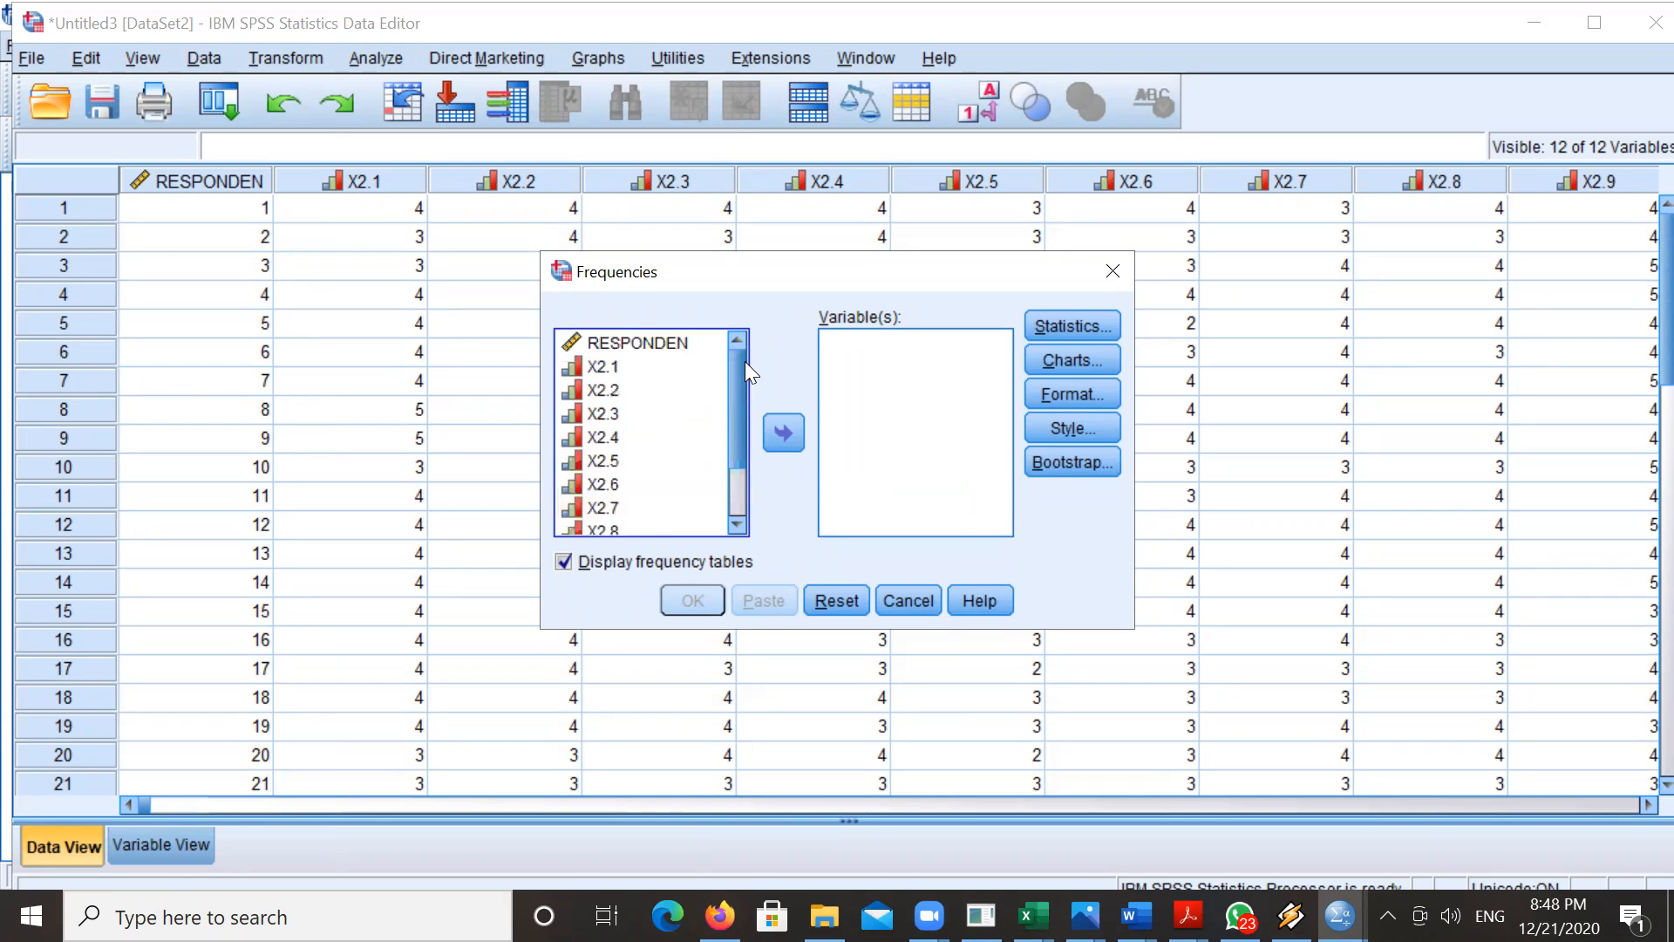
shift+click(624, 369)
click(782, 432)
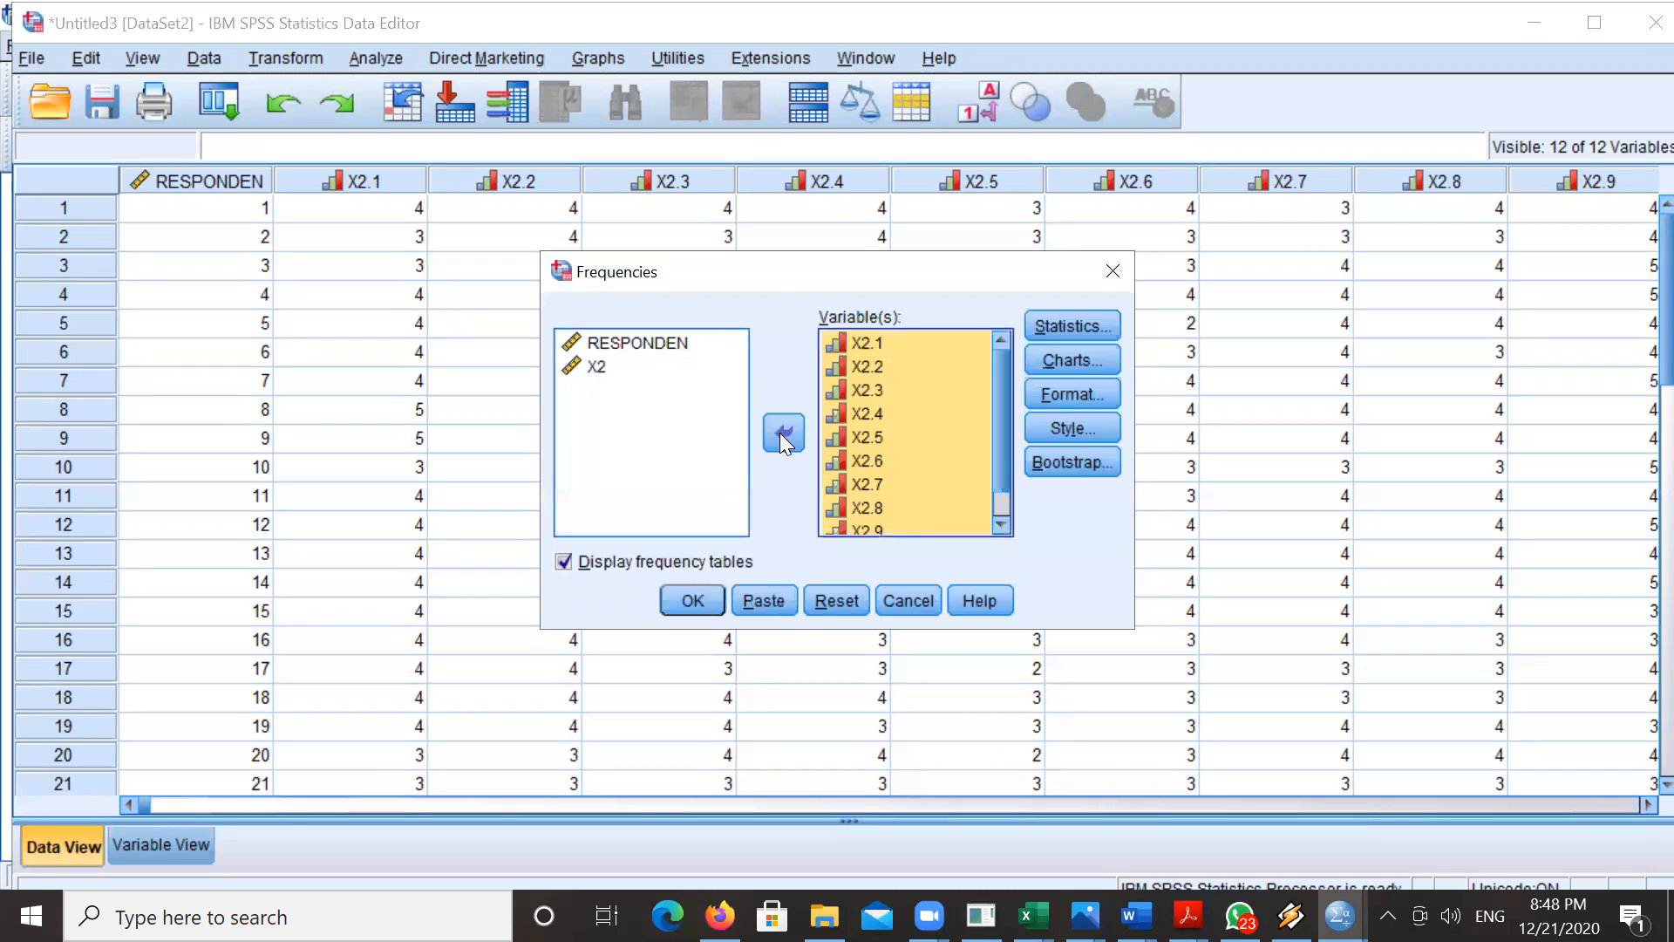
click(1000, 524)
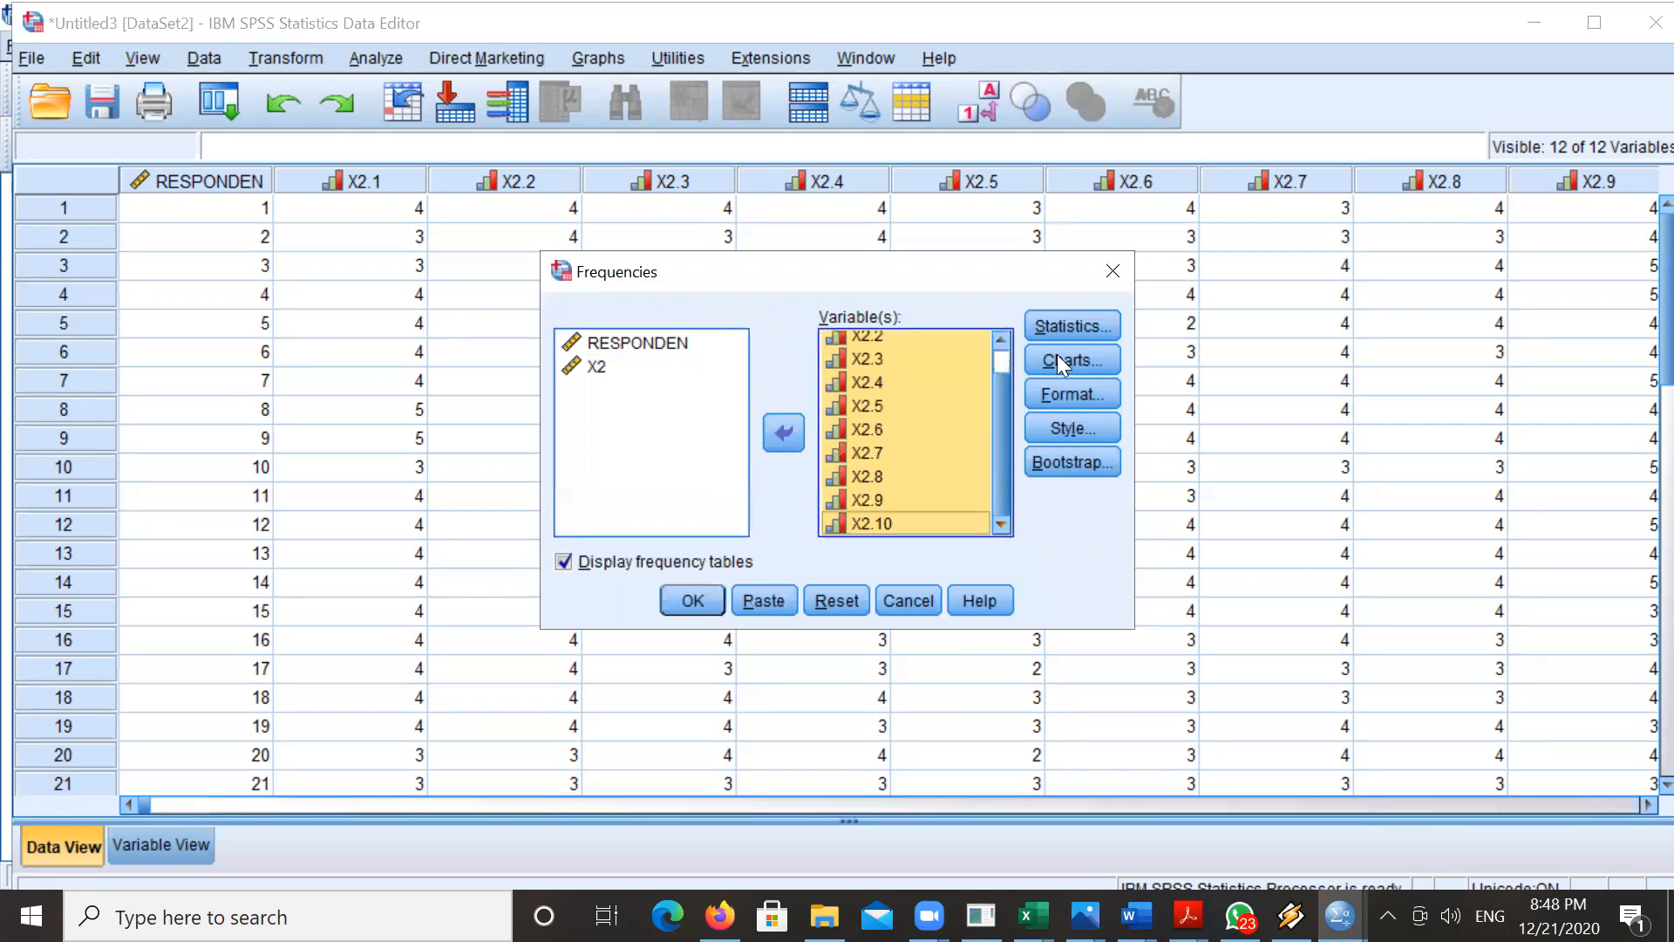
- Request mean, standard deviation, minimum, maximum, skewness and kurtosis for the selected items, and run the frequencies analysis
click(1058, 334)
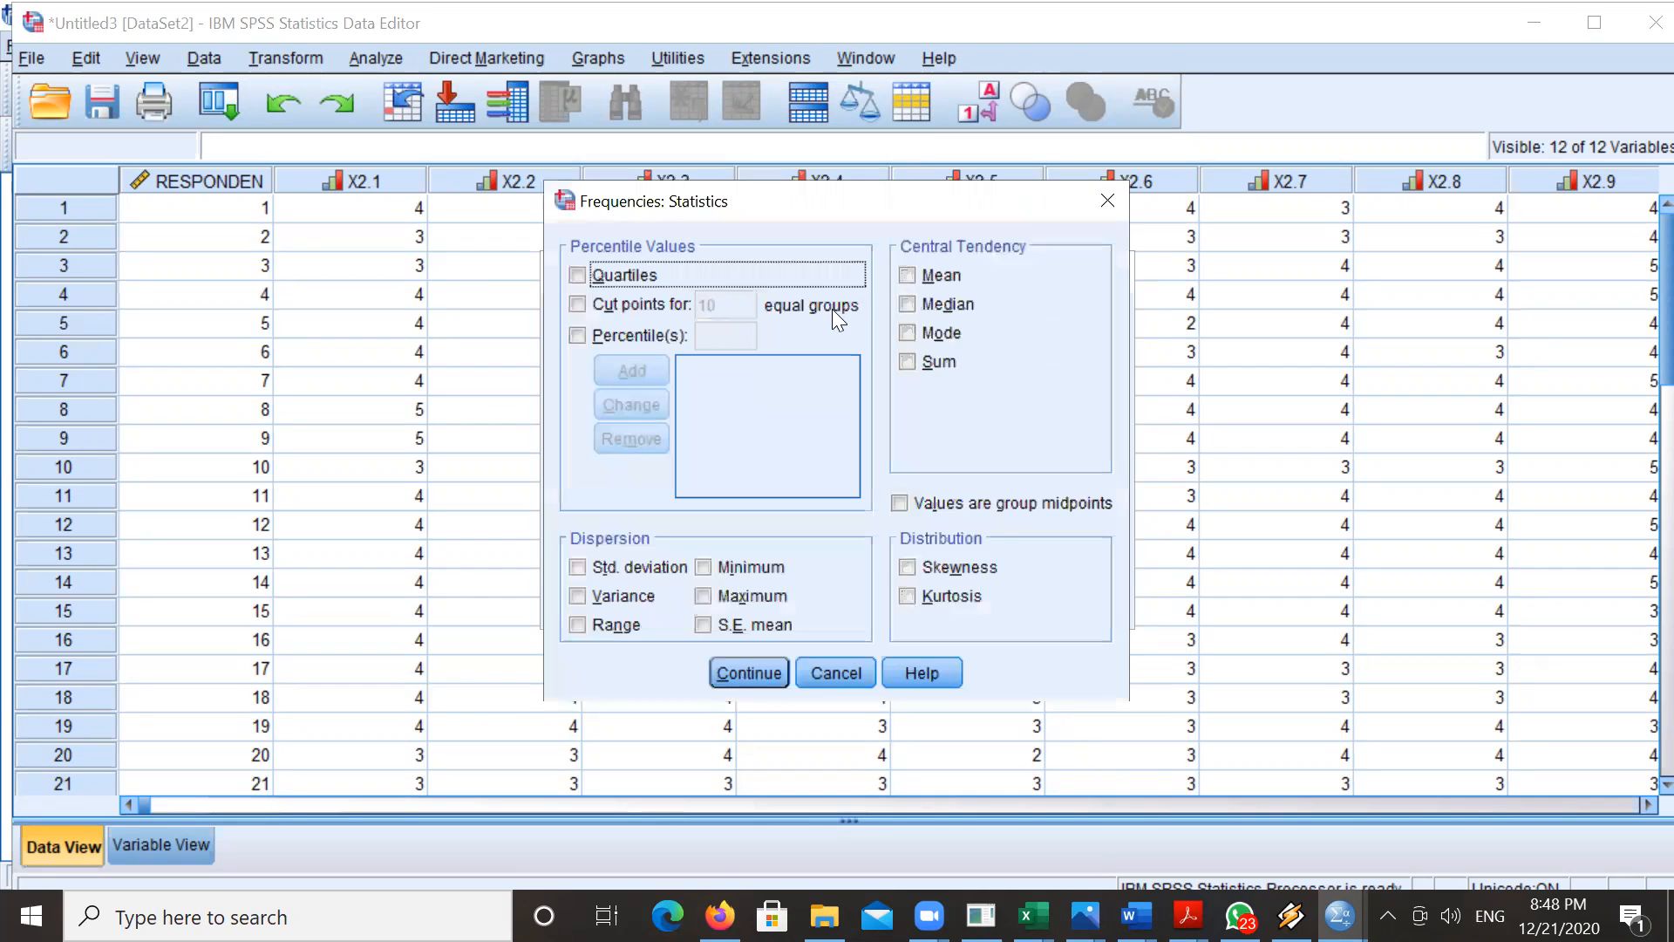
click(941, 275)
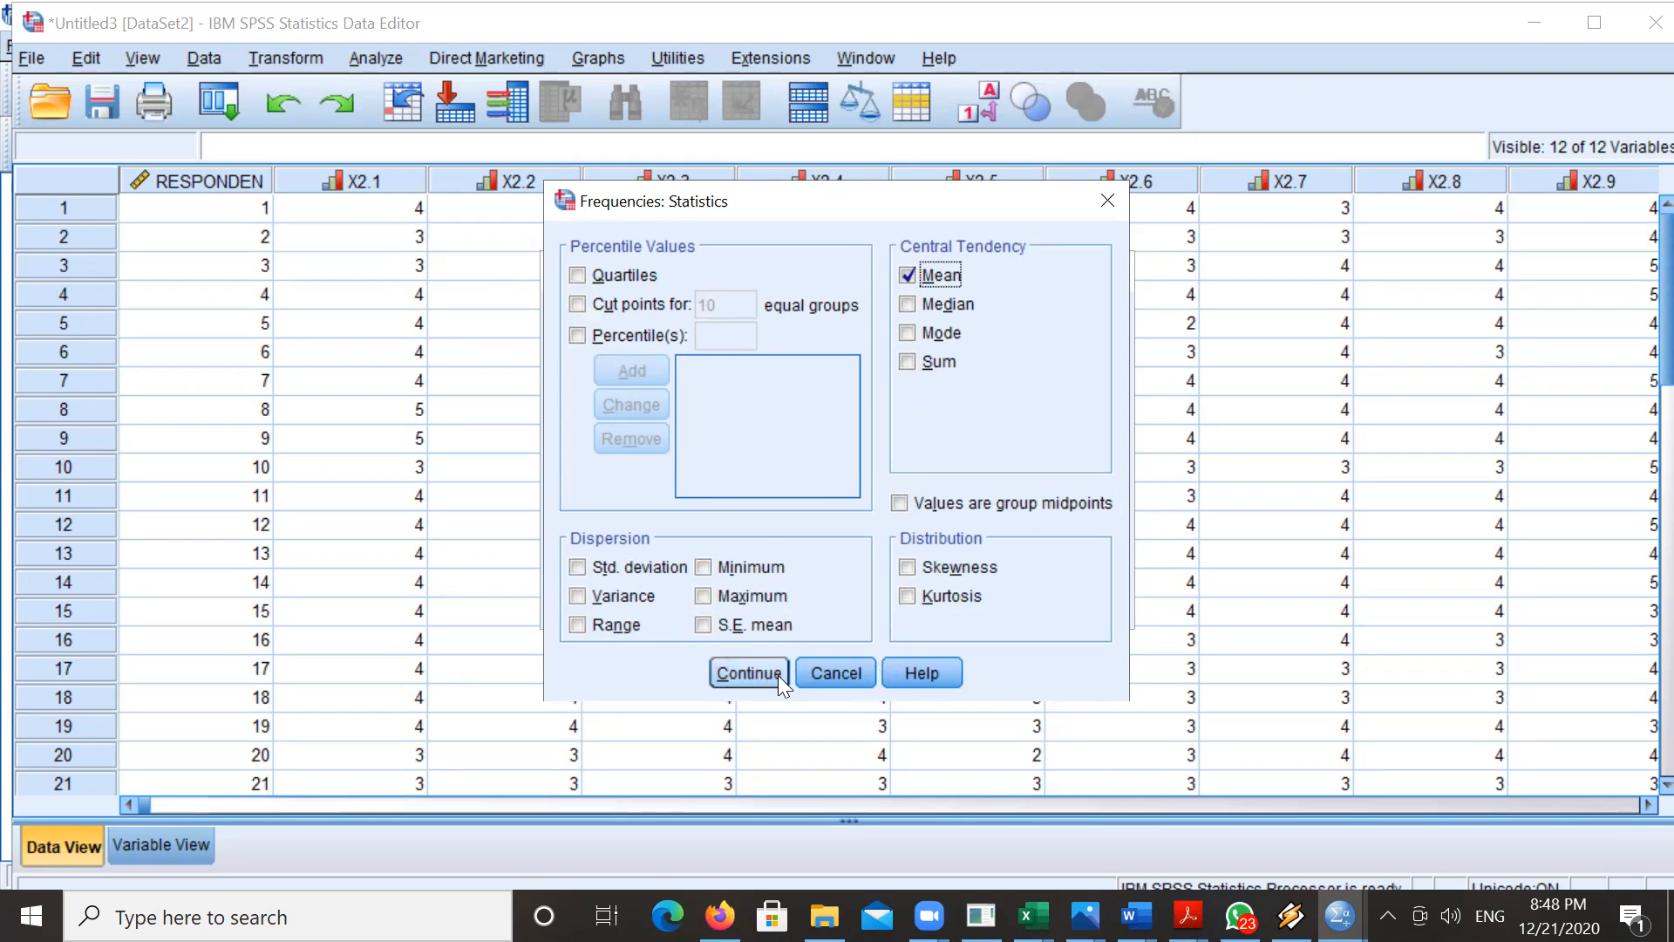
click(924, 569)
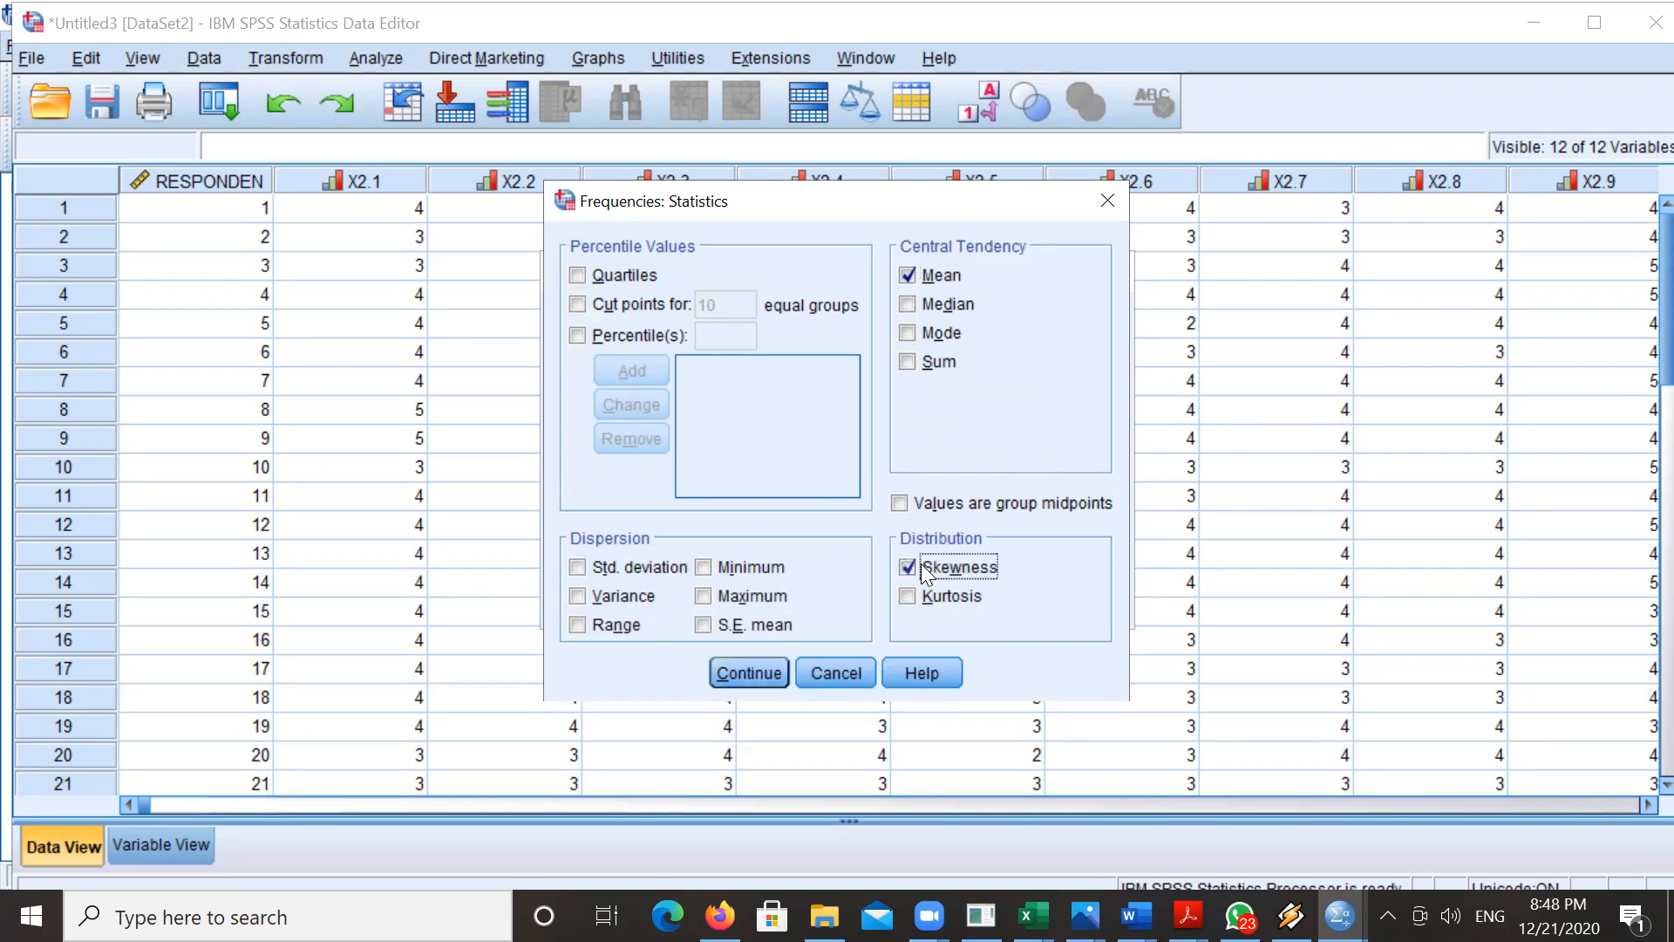
click(903, 600)
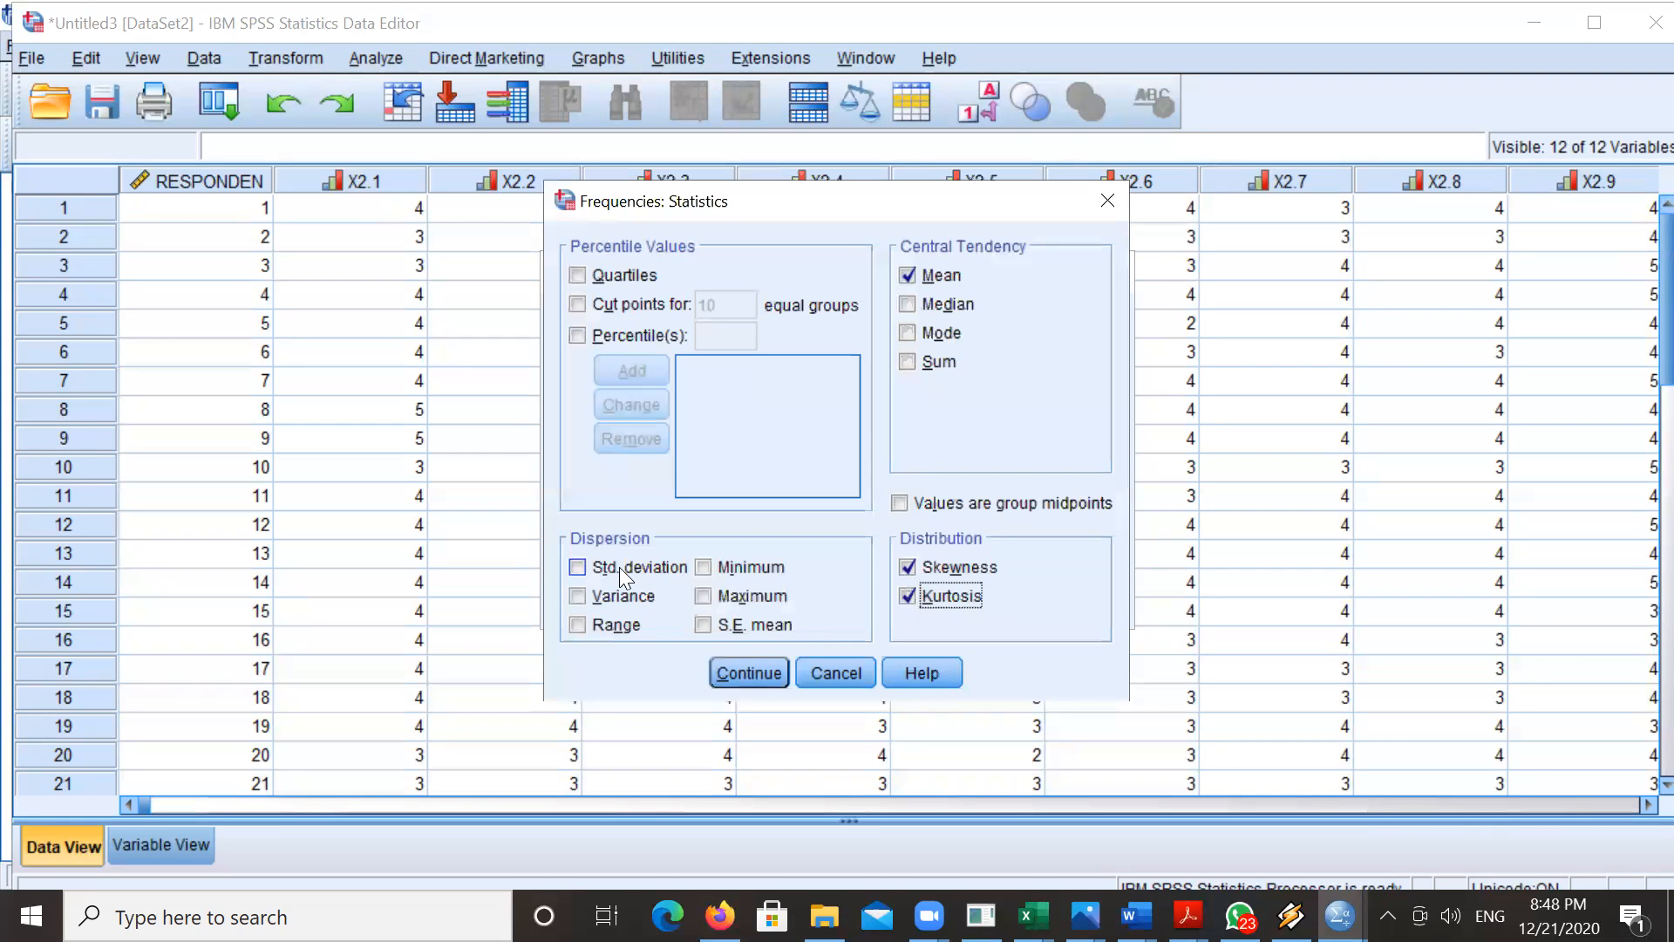
click(597, 575)
click(697, 568)
click(704, 597)
click(746, 673)
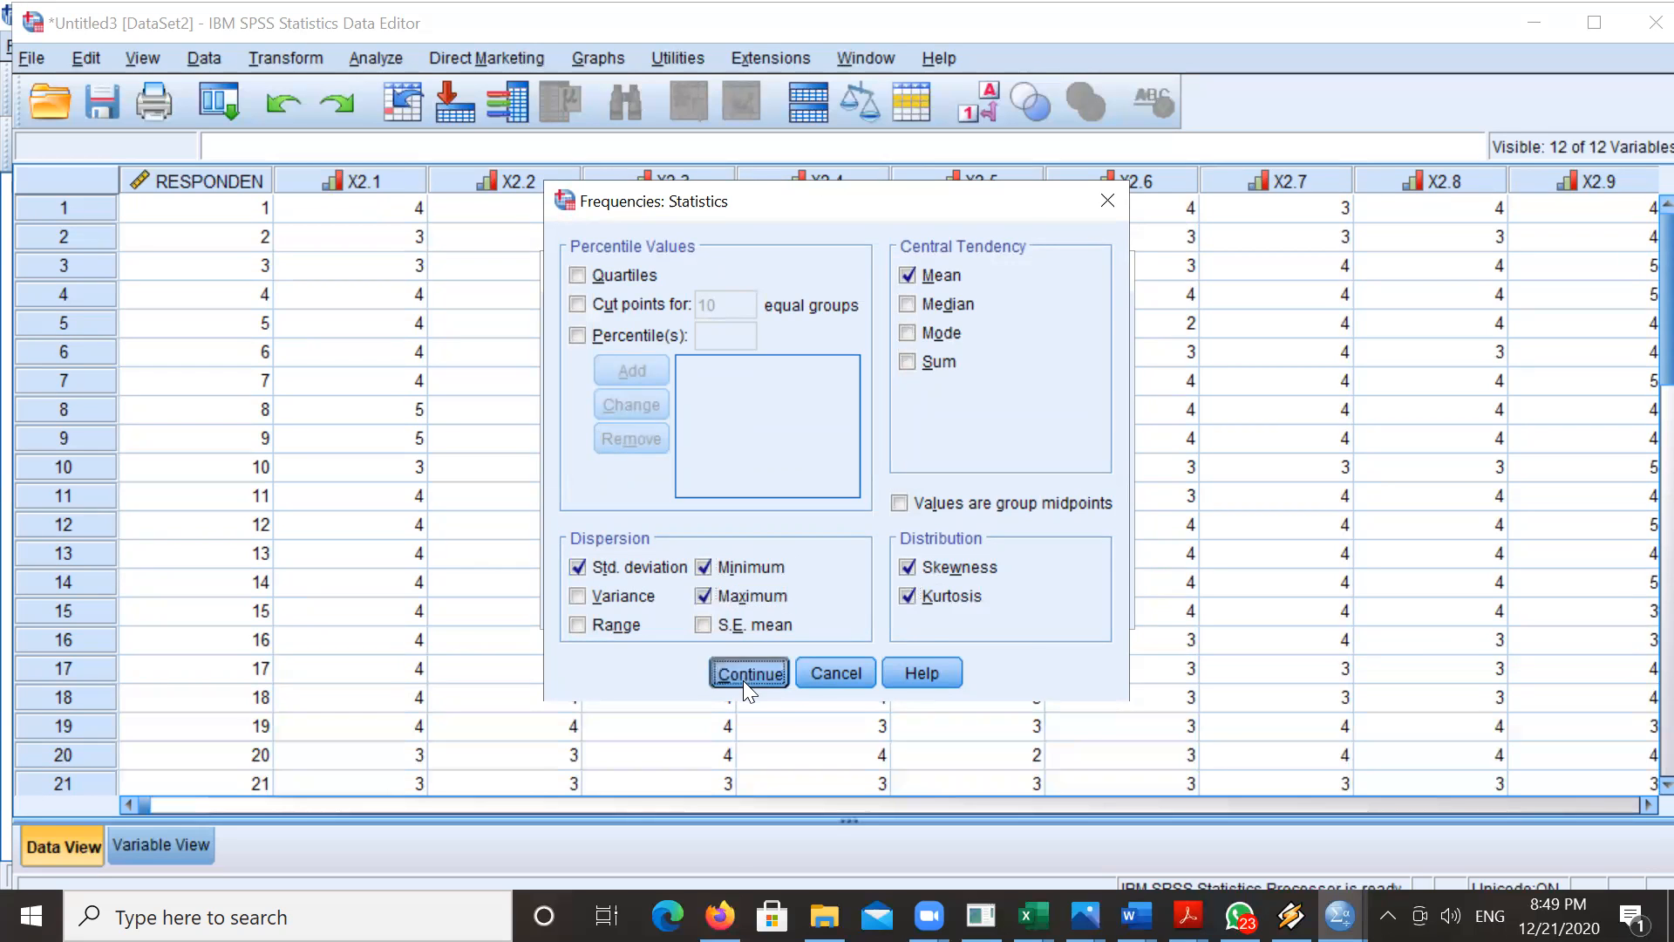
click(689, 600)
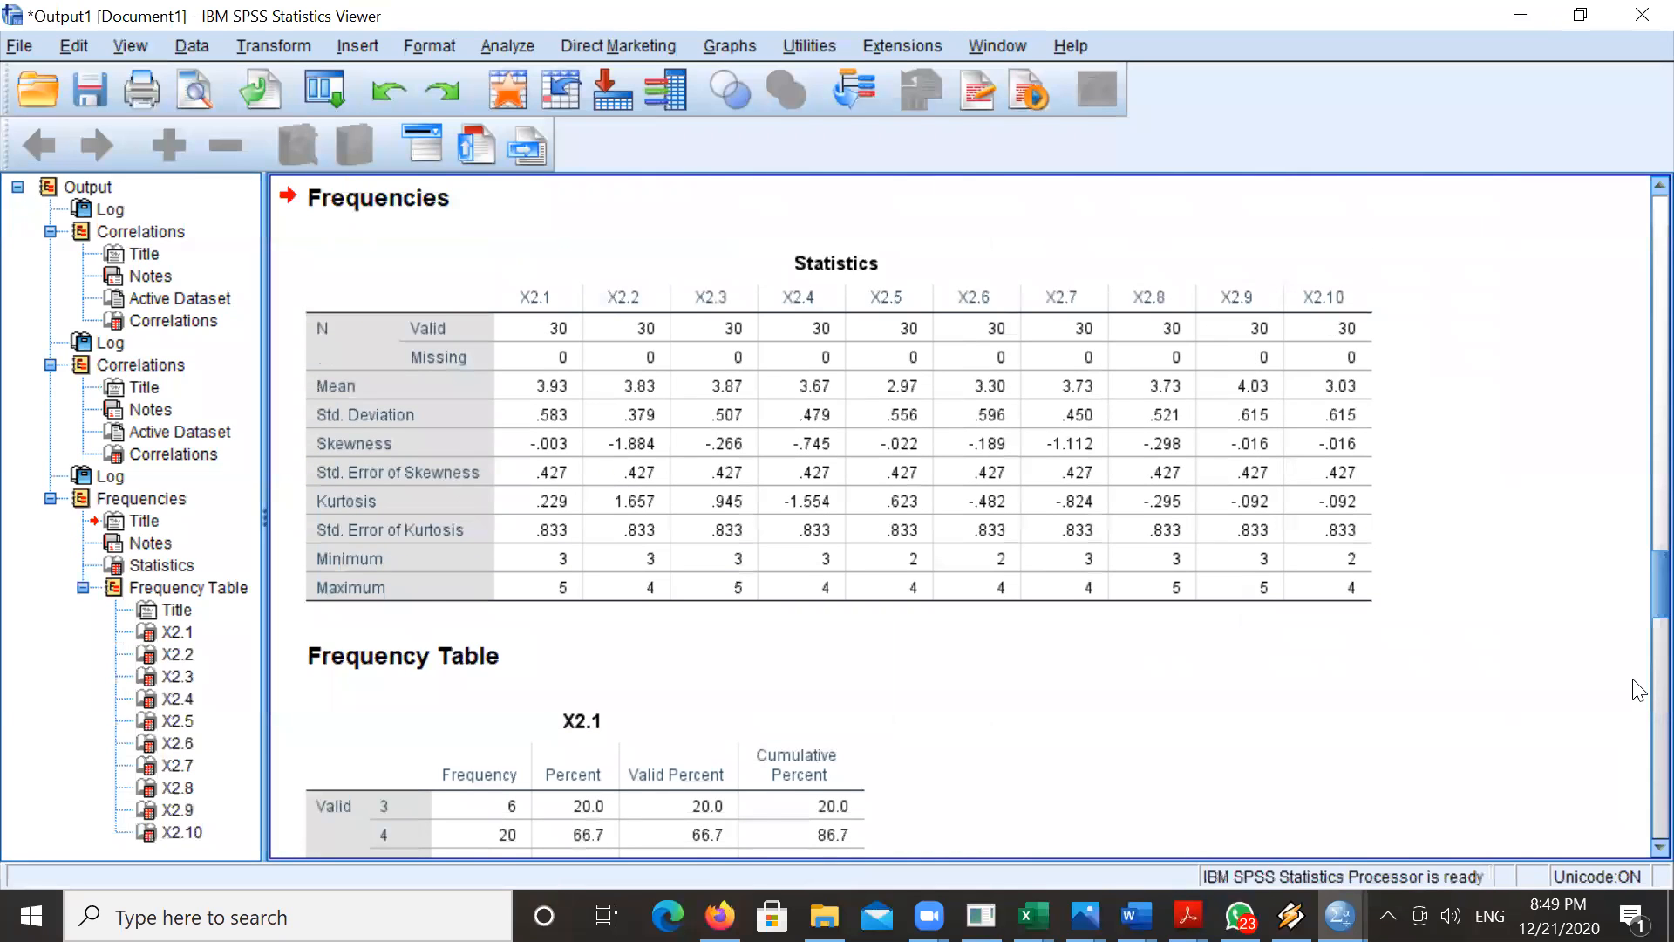
- Examine the Statistics table and the frequency tables for the X2 items, and look back at the correlations of V2 to V12
scroll(1639, 691, down, 8)
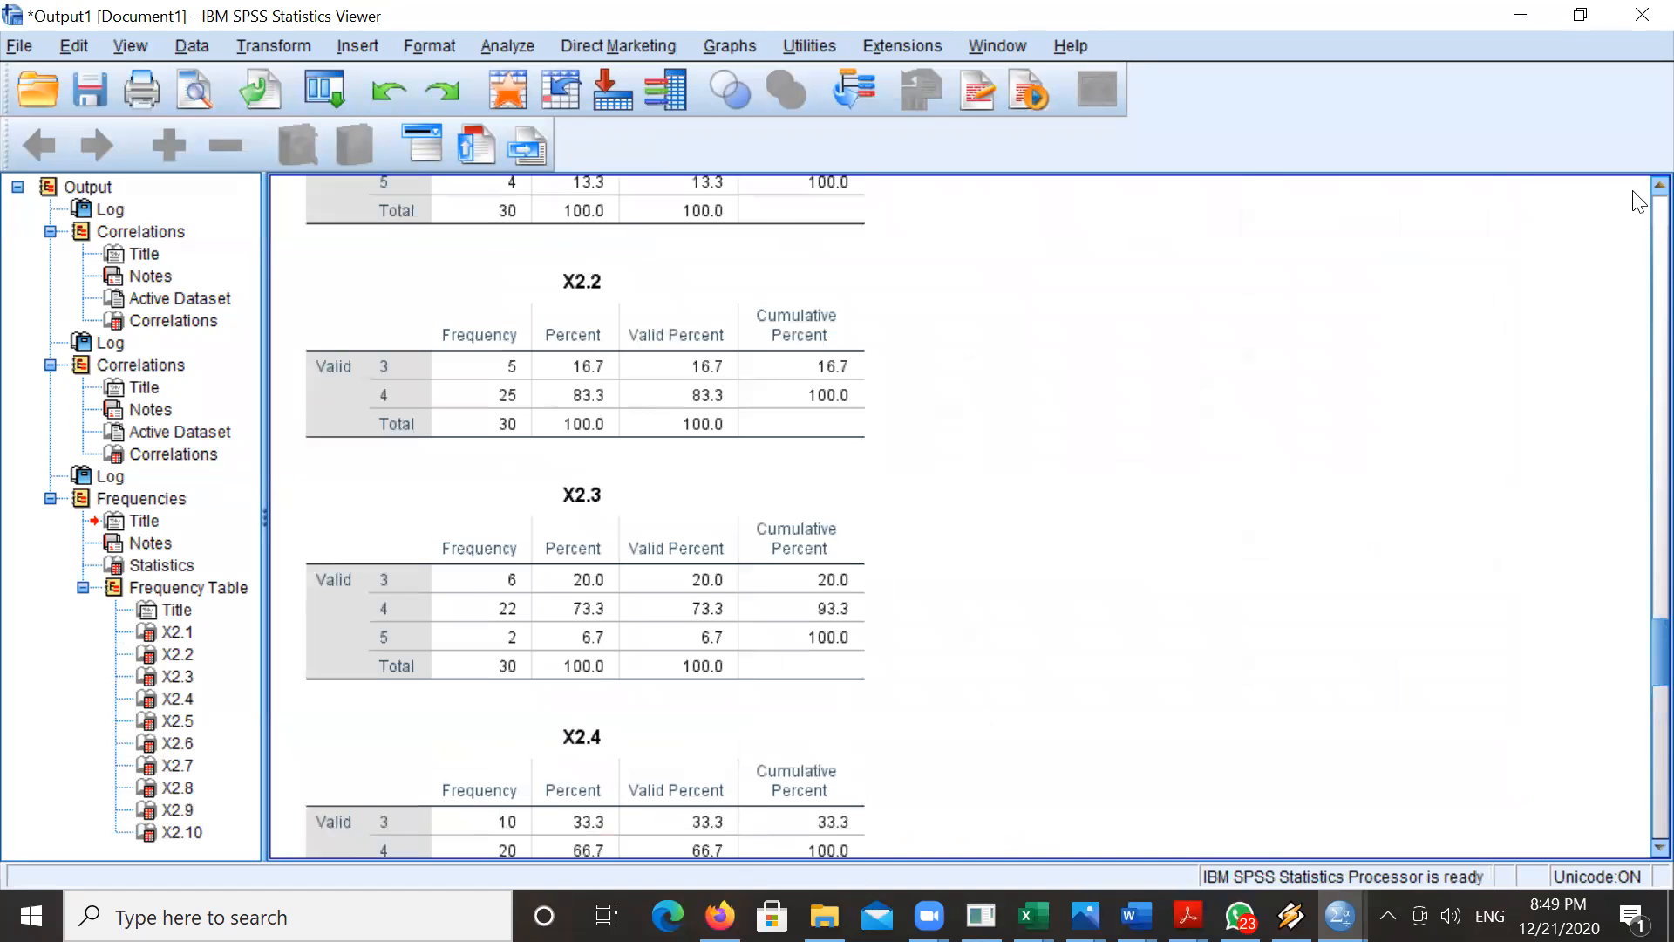
scroll(770, 440, up, 5)
click(578, 600)
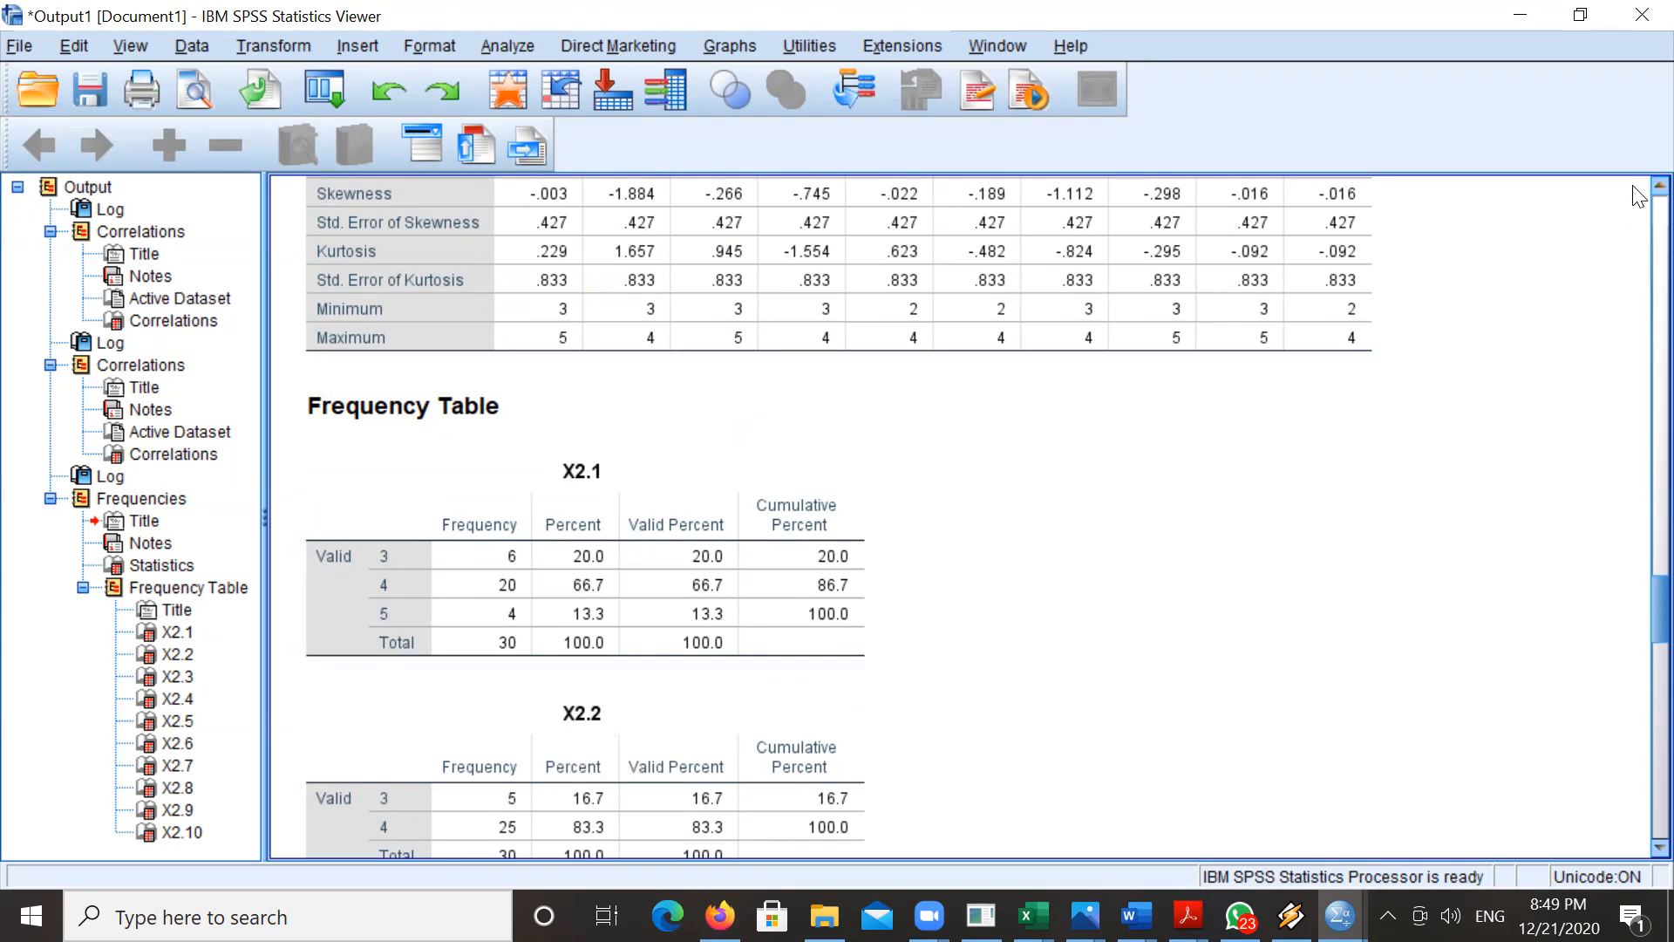
scroll(1638, 196, up, 2)
scroll(1637, 196, up, 6)
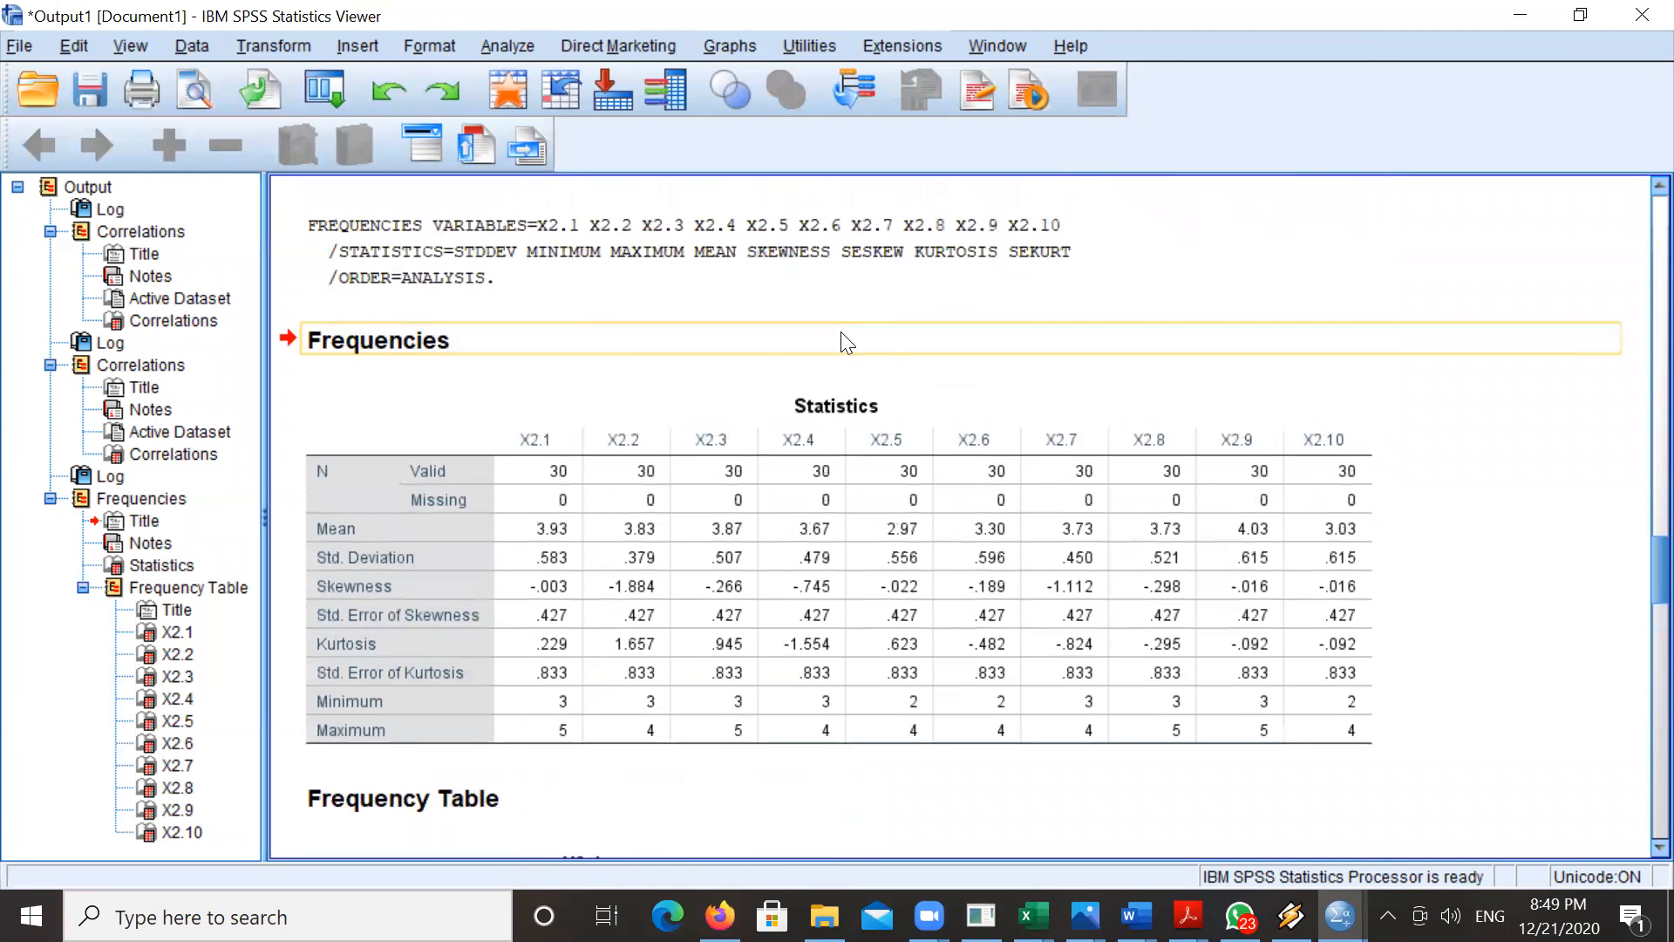
click(535, 535)
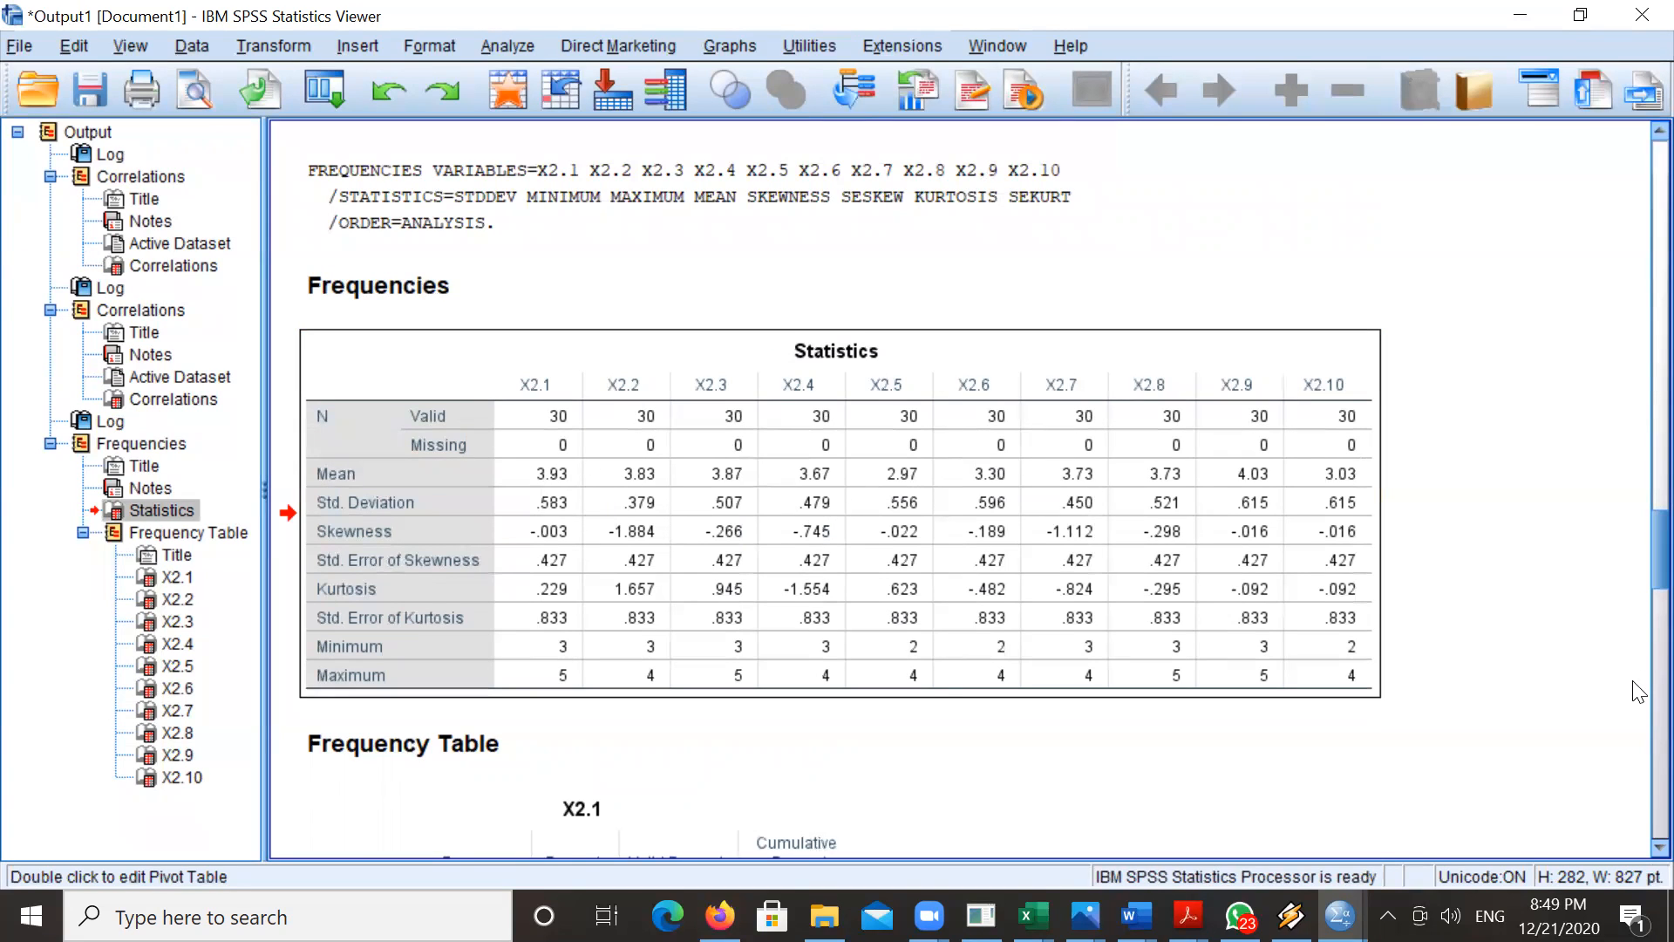
scroll(1637, 691, down, 5)
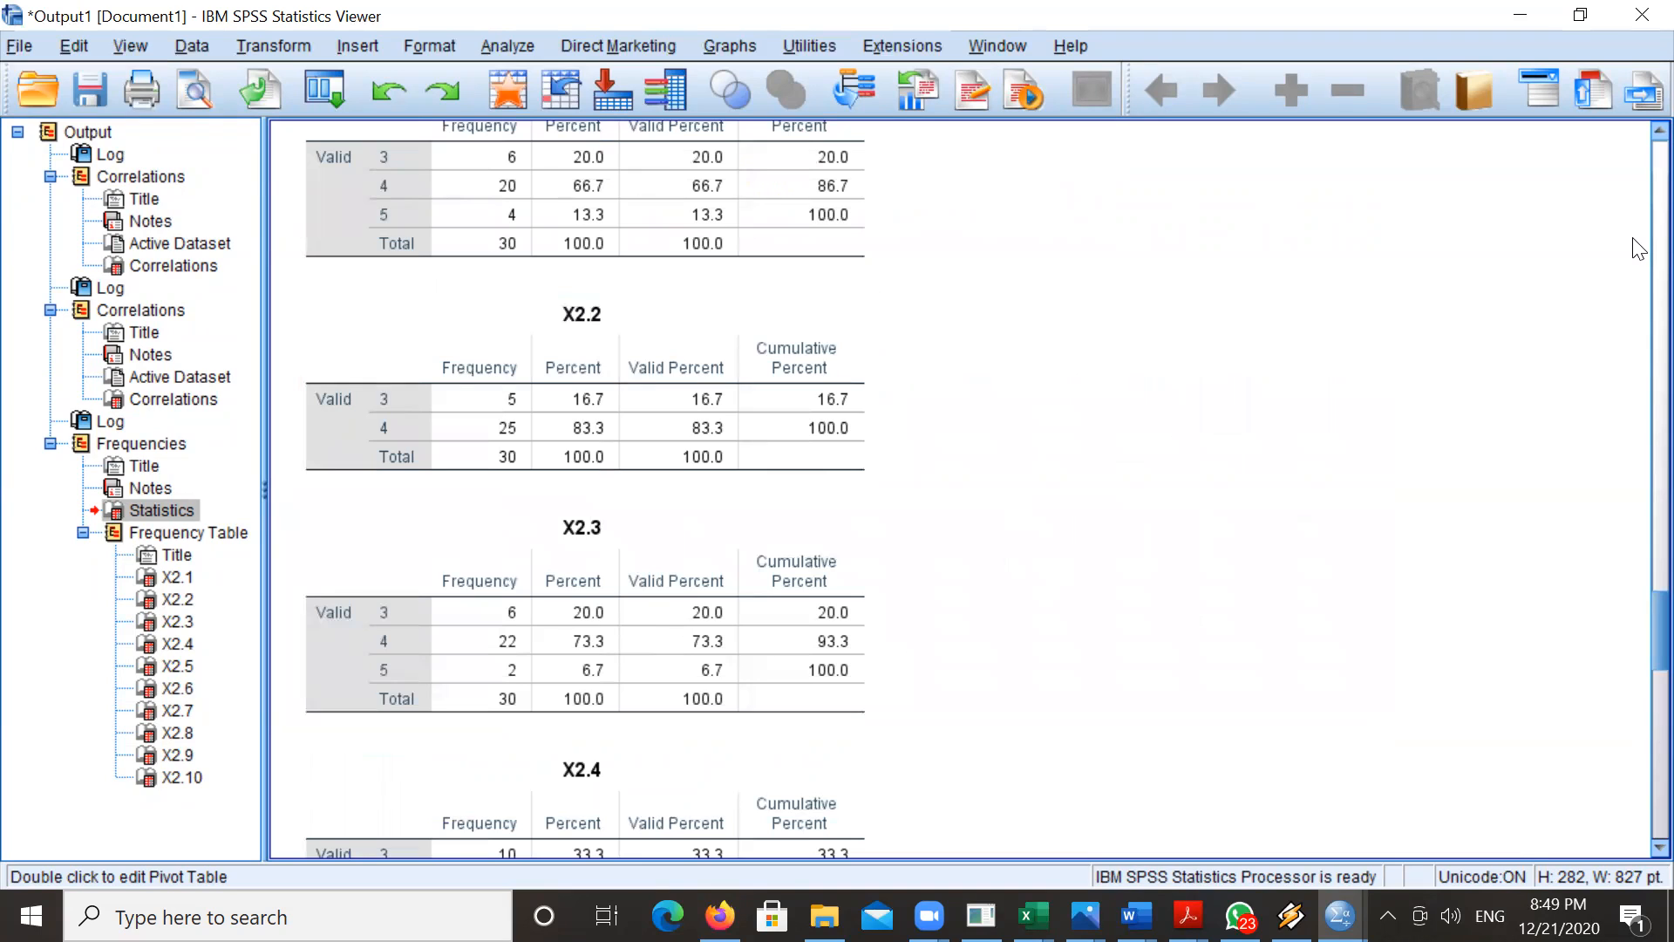
scroll(650, 436, up, 5)
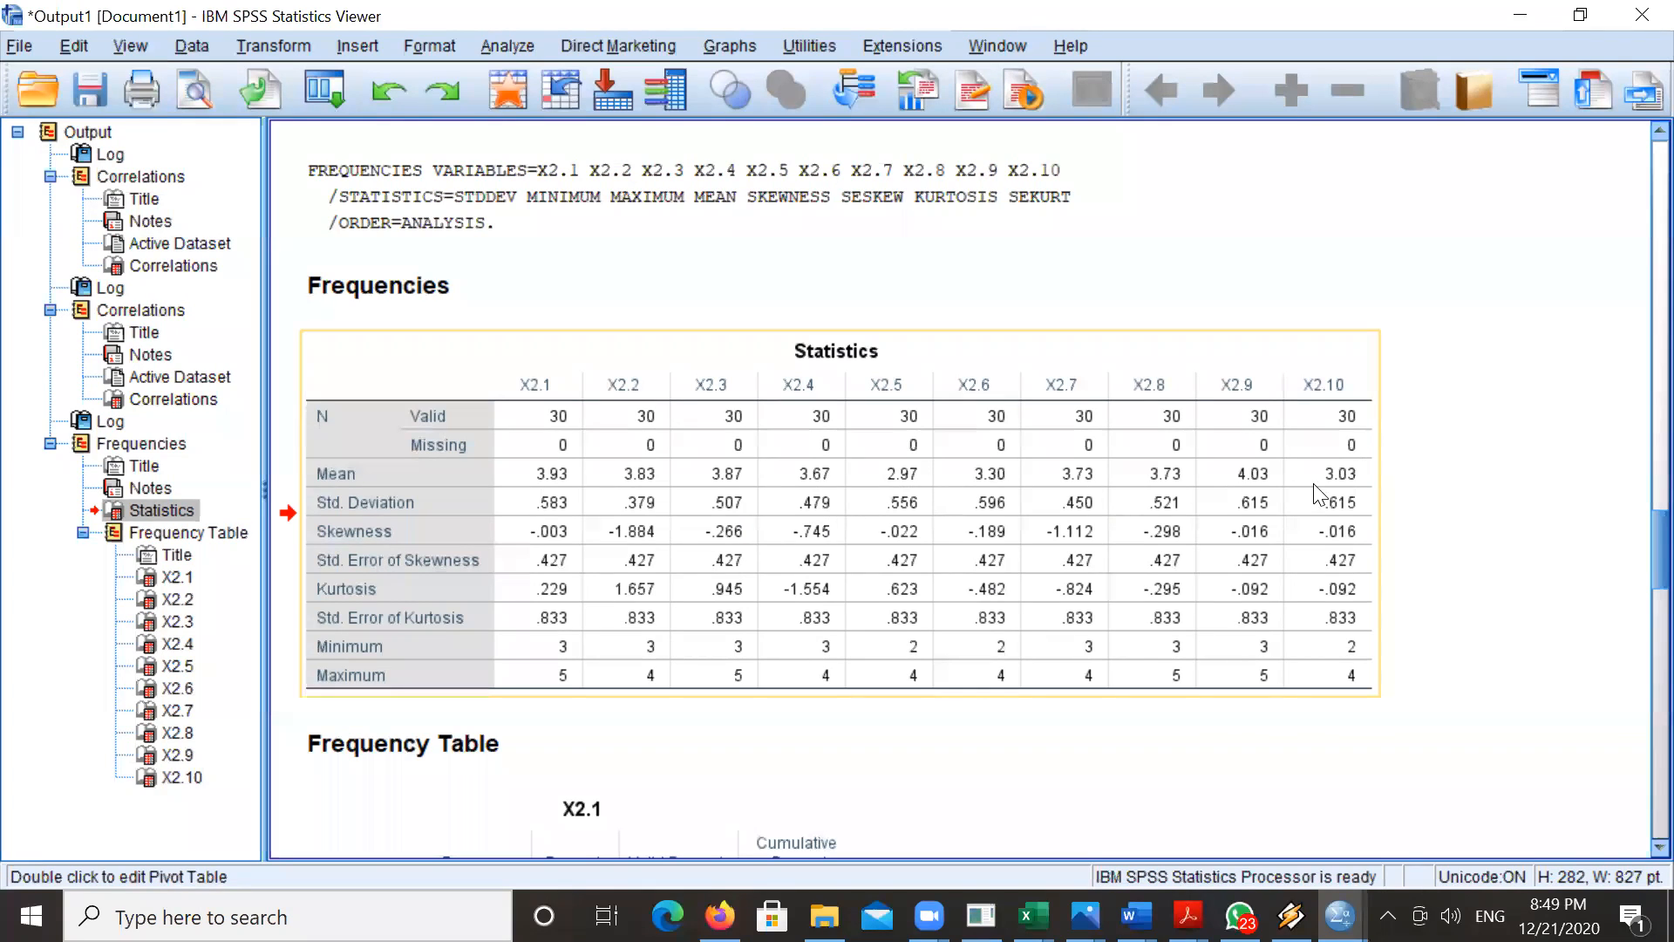
scroll(1635, 667, down, 5)
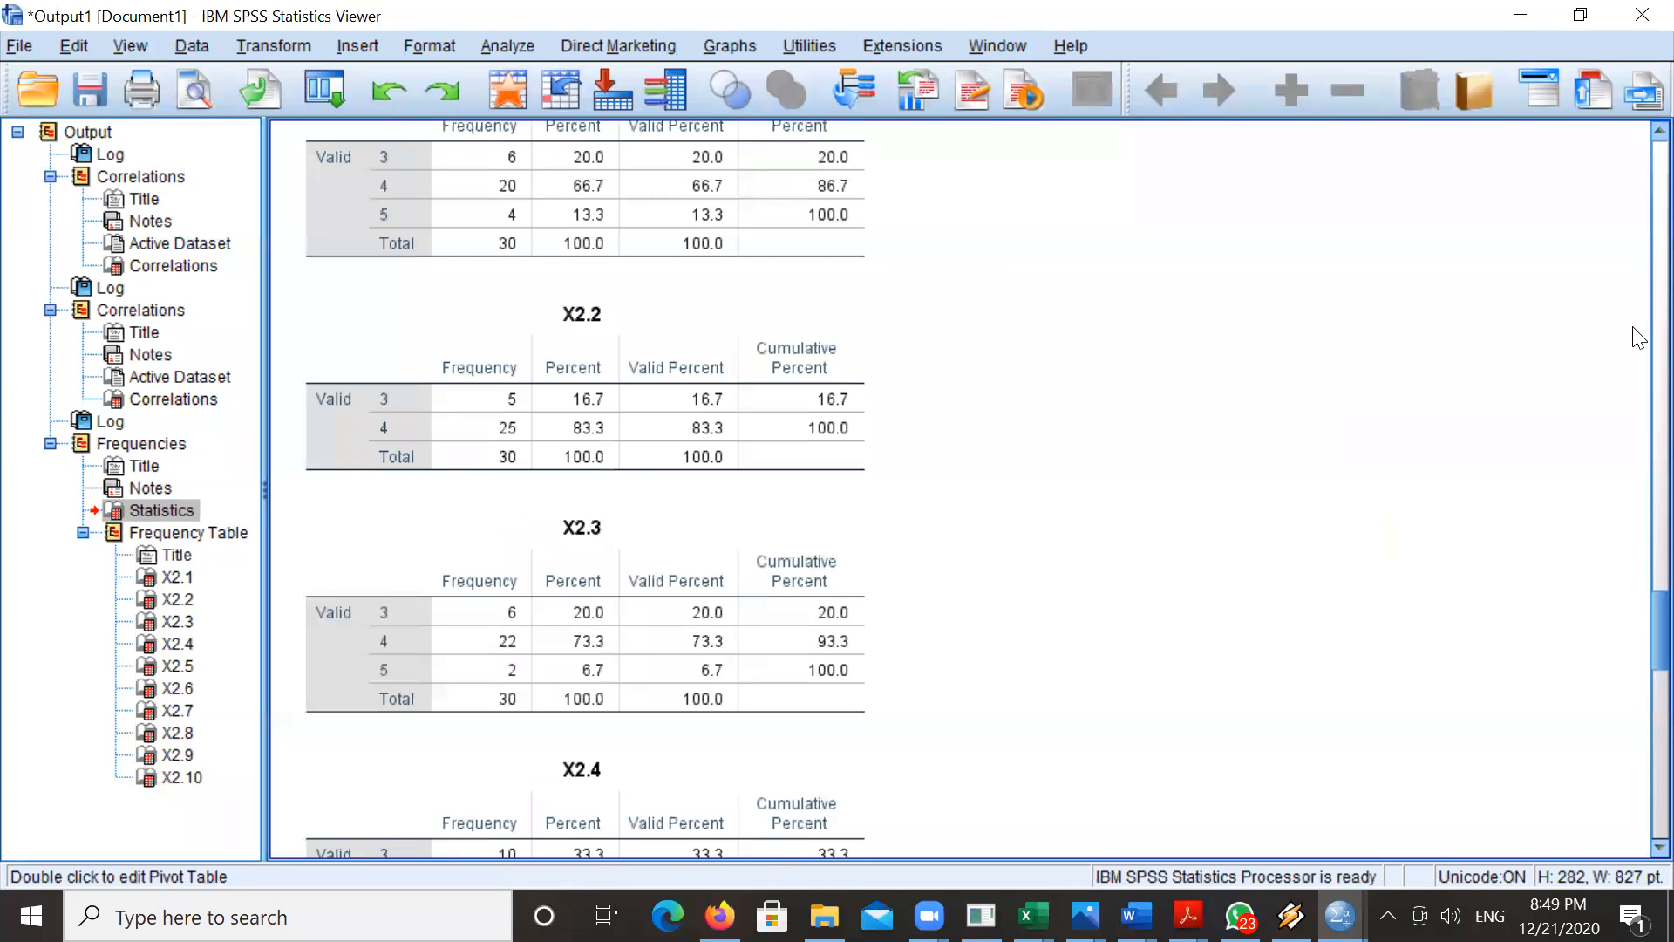
scroll(1639, 338, up, 5)
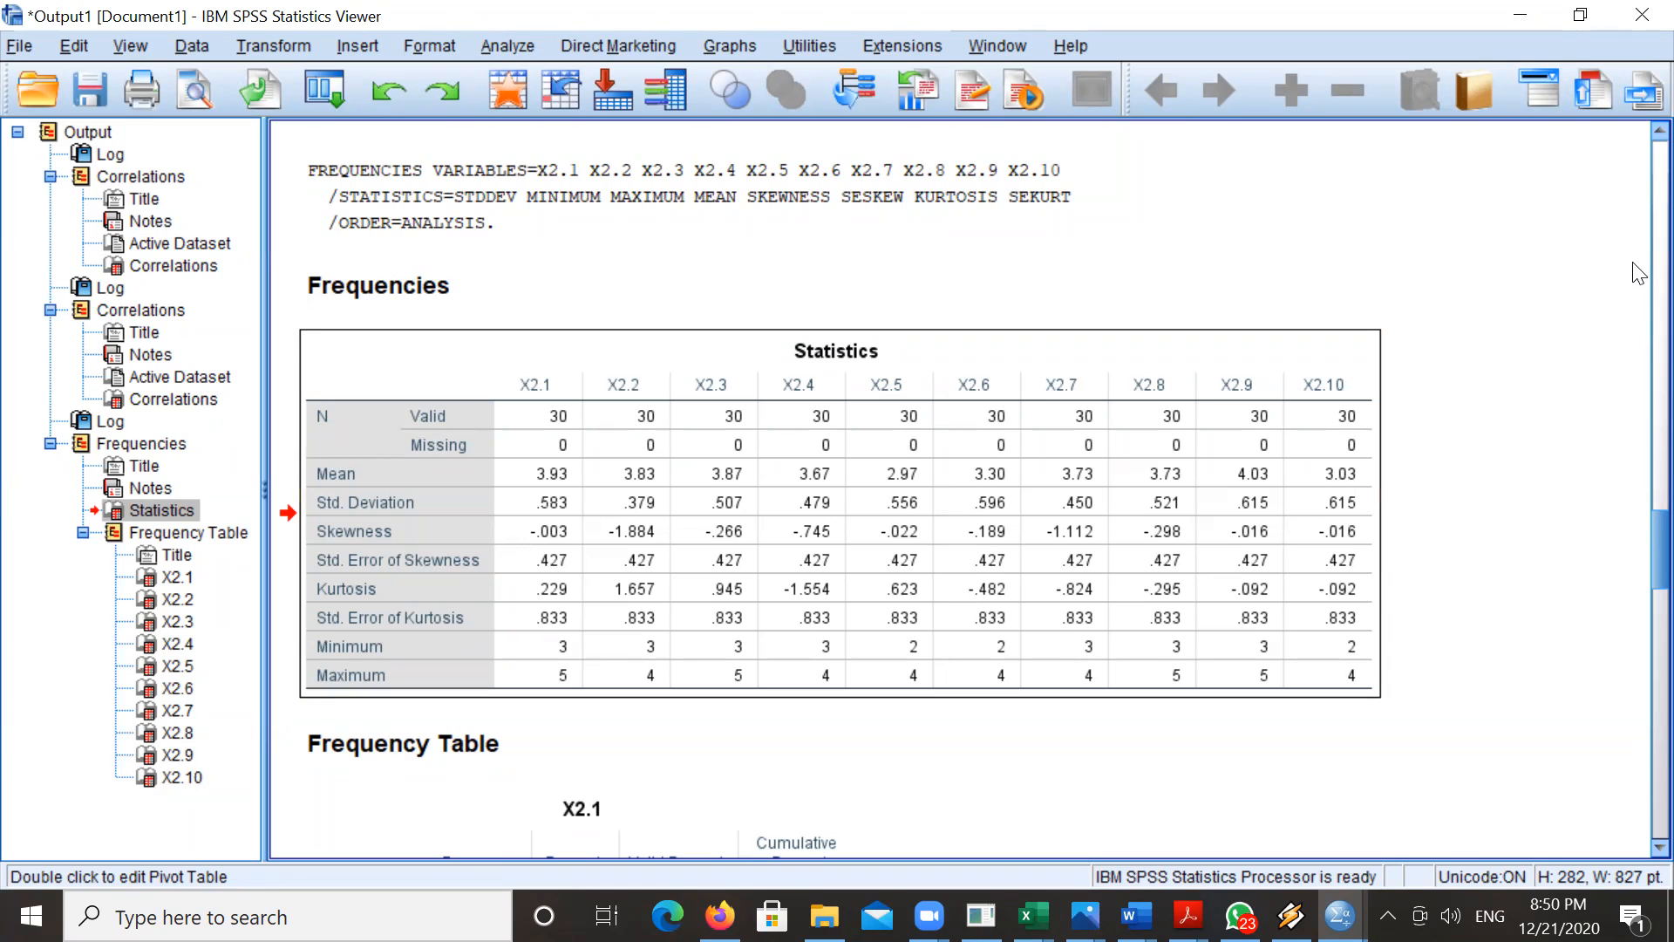
scroll(1639, 272, up, 5)
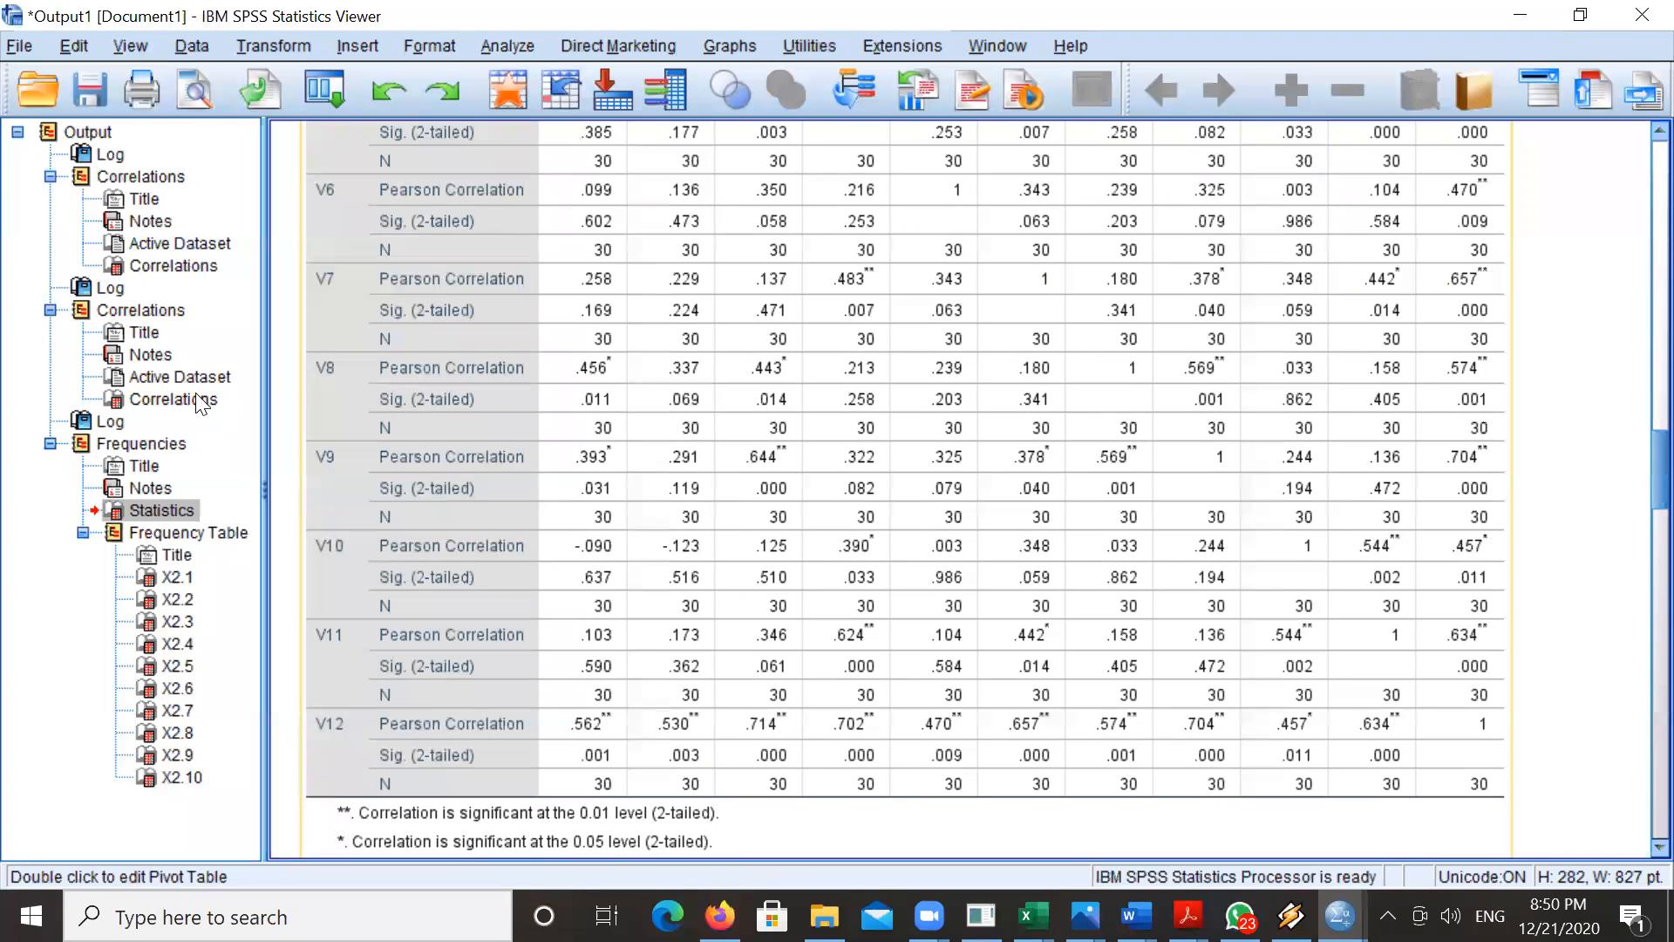
- Set up a Reliability Analysis in DataSet1 with items X1.1 to X1.10 and the total X1, leaving out Responden
mouse_move(816, 893)
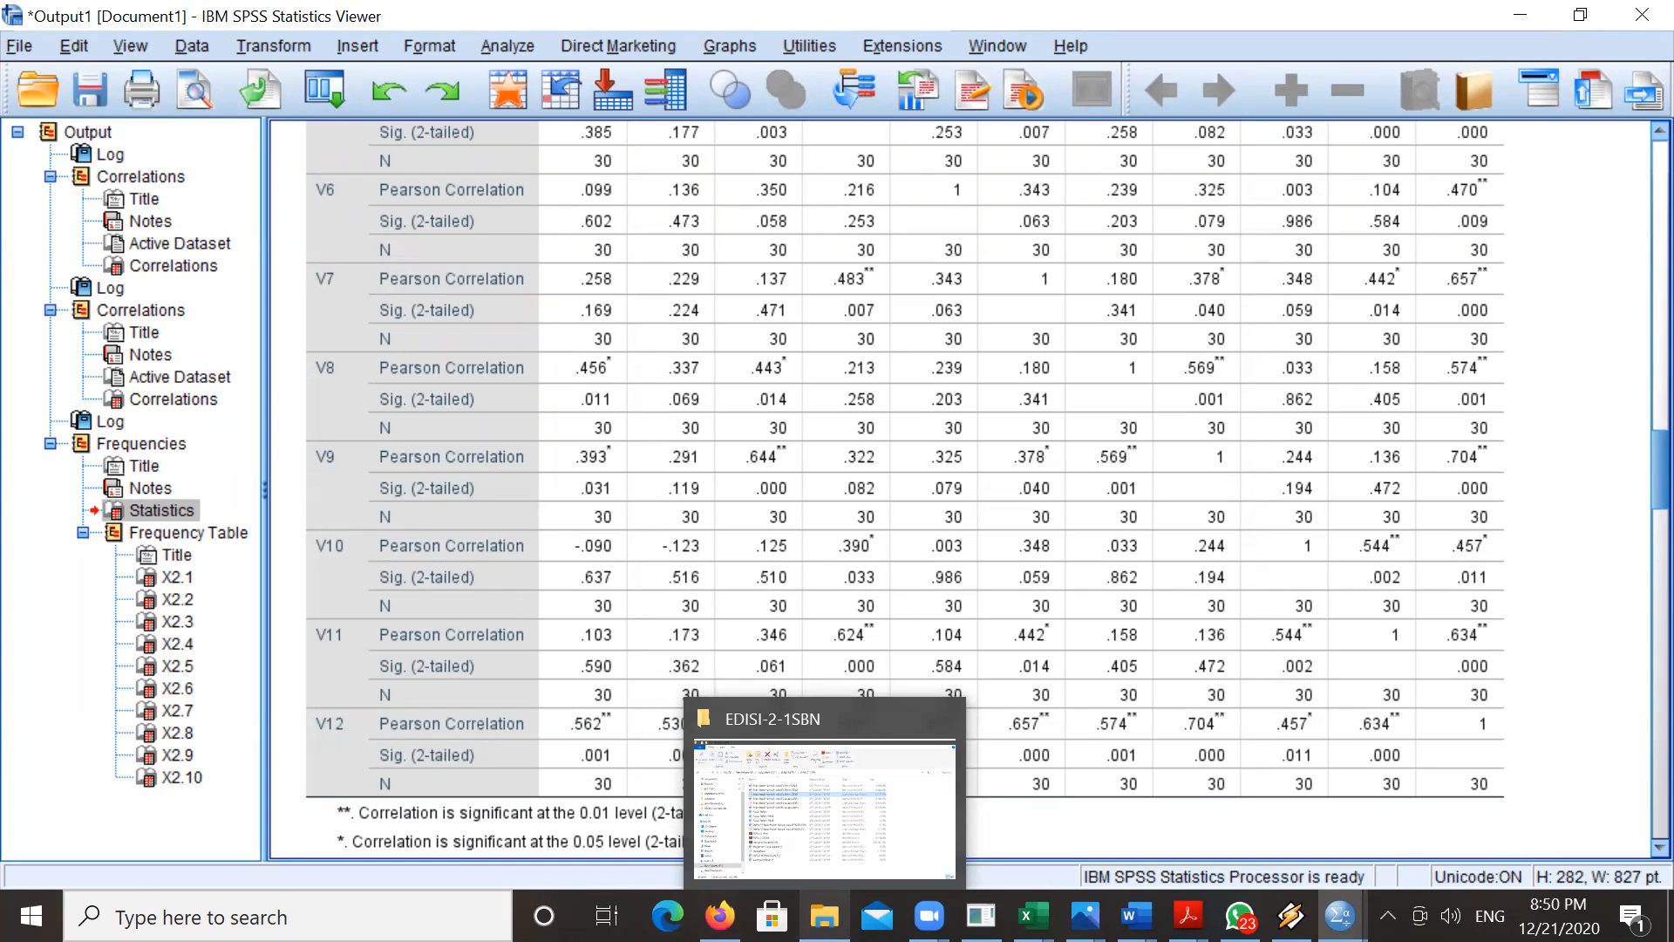
mouse_move(1339, 915)
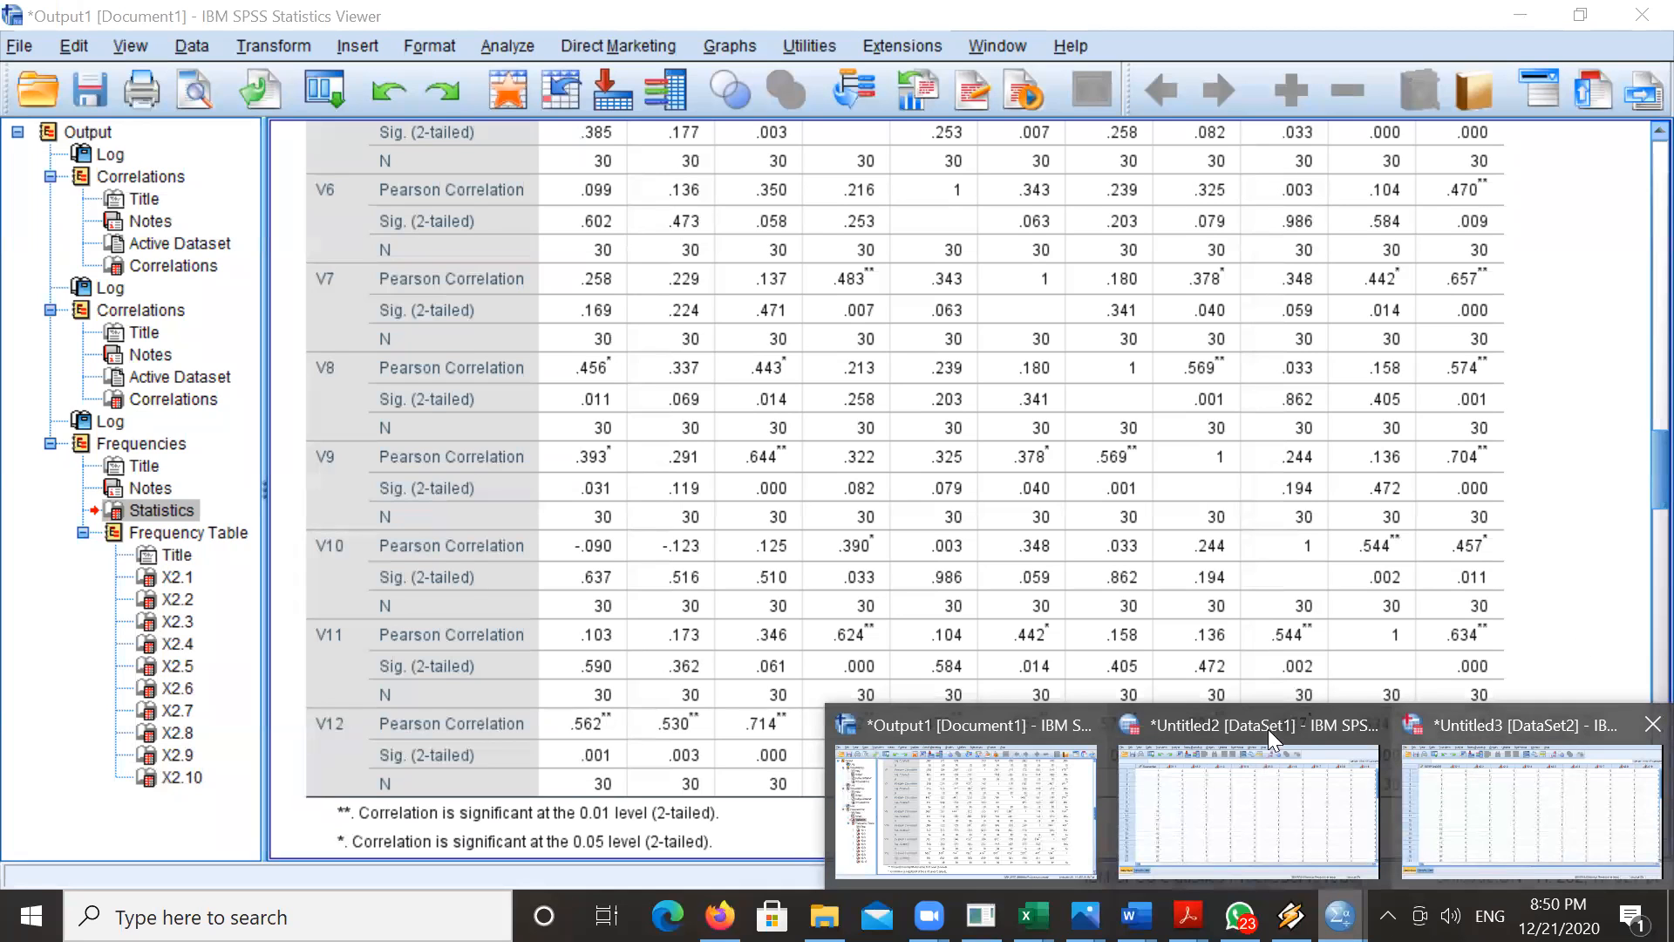
click(1488, 786)
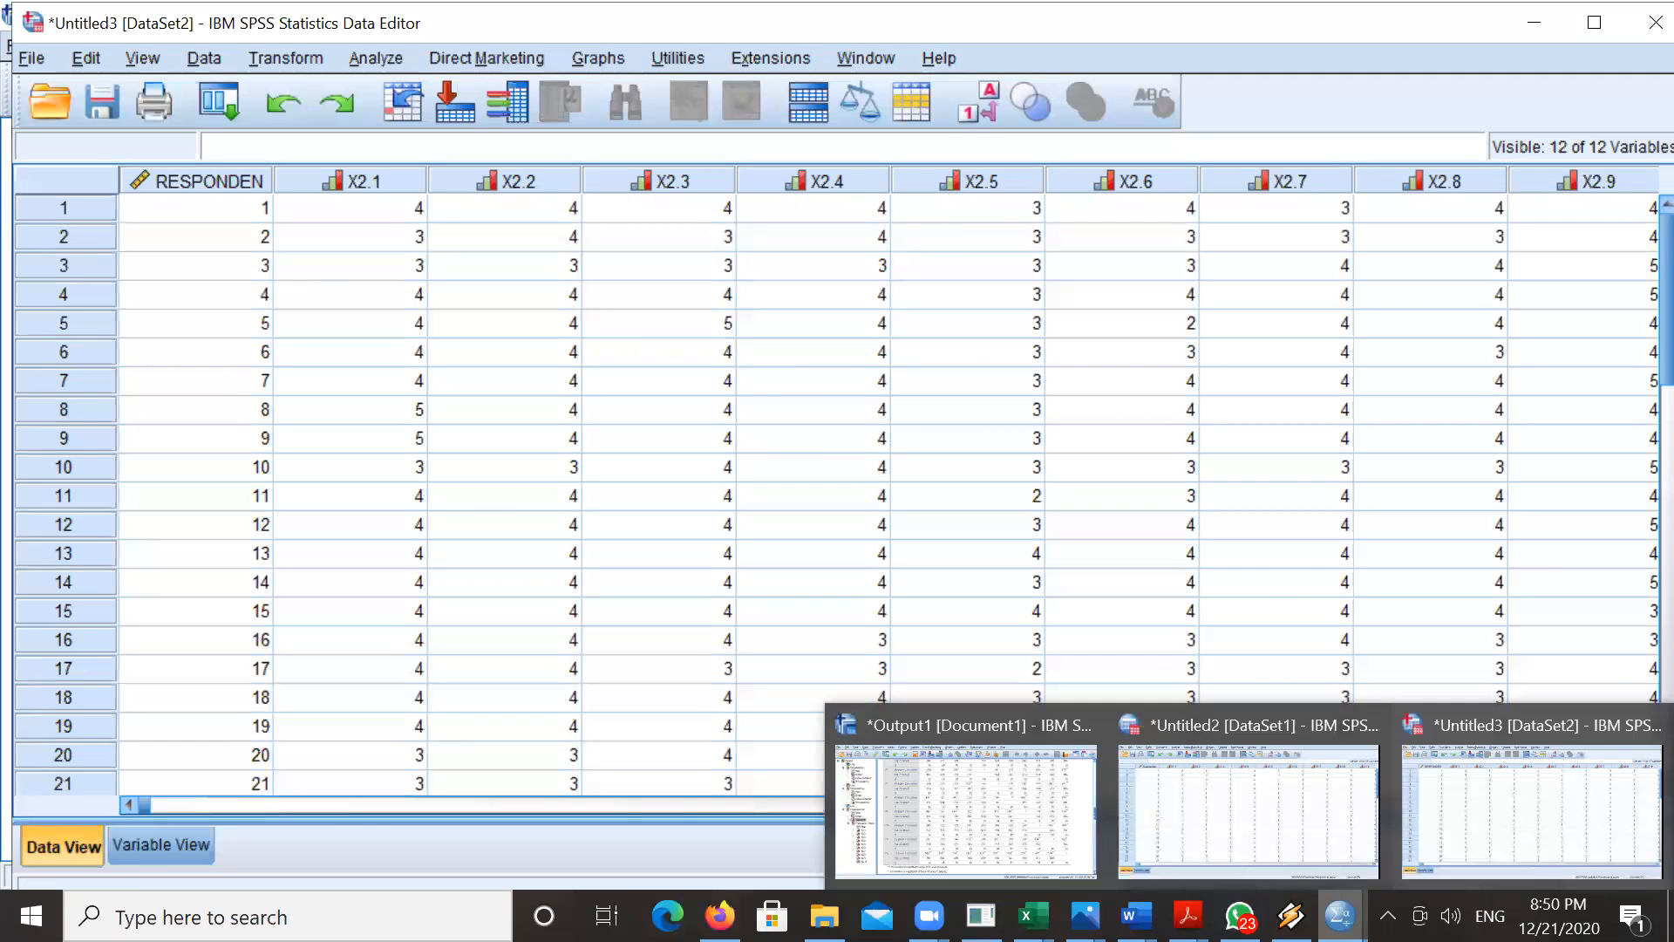
click(1240, 832)
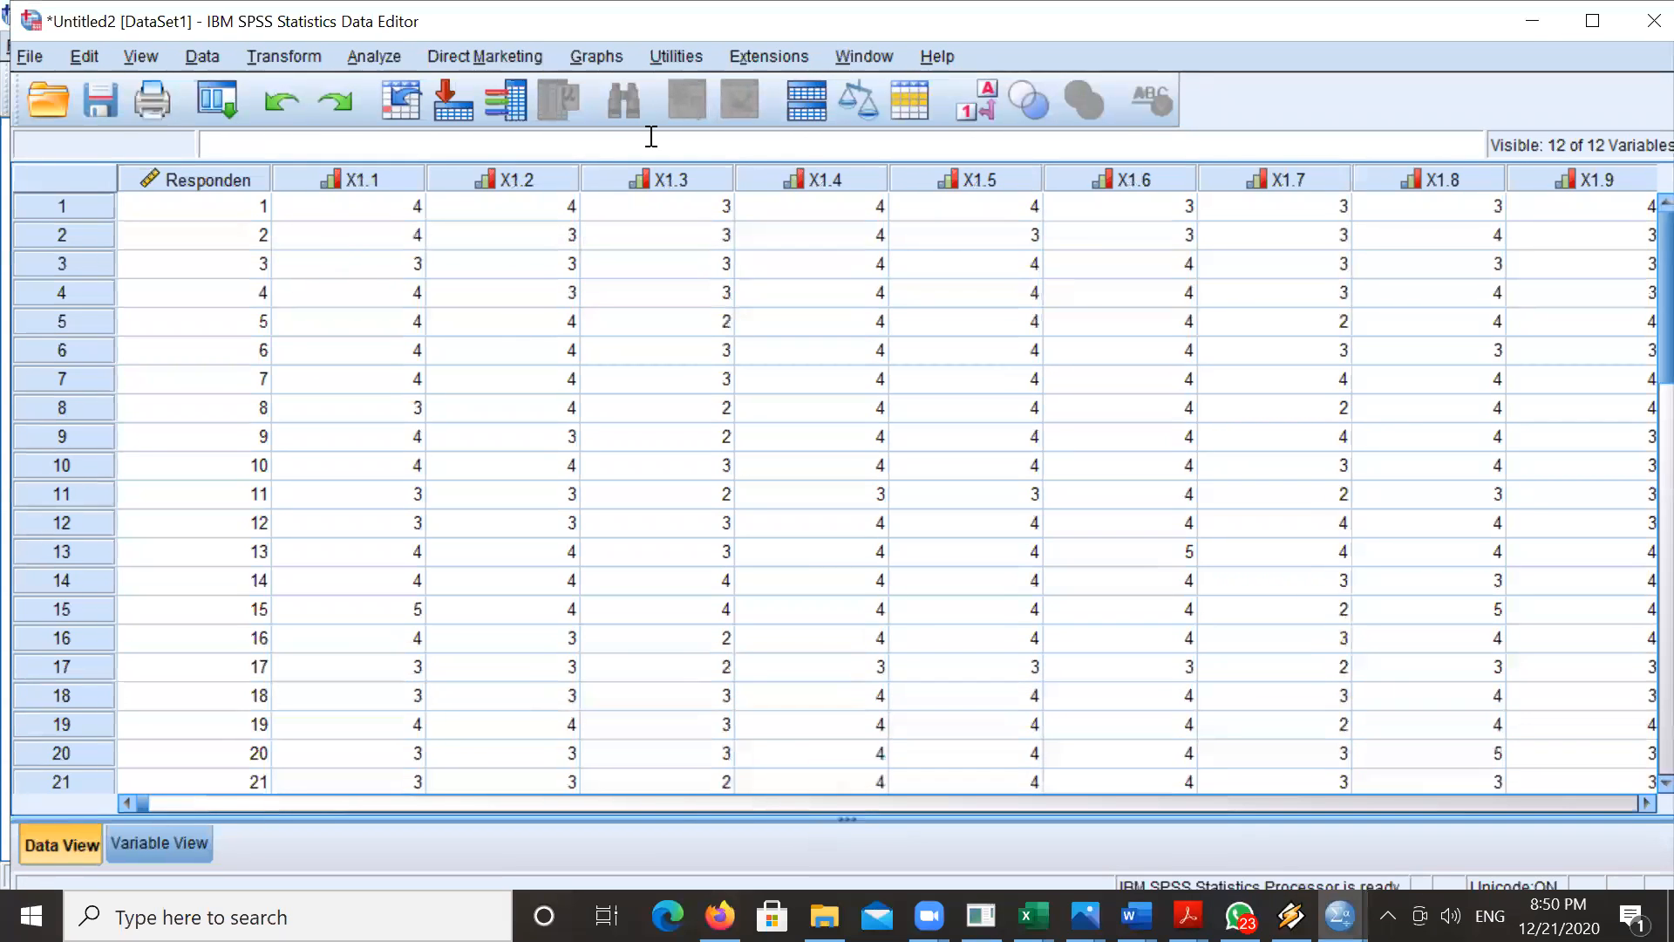
click(366, 57)
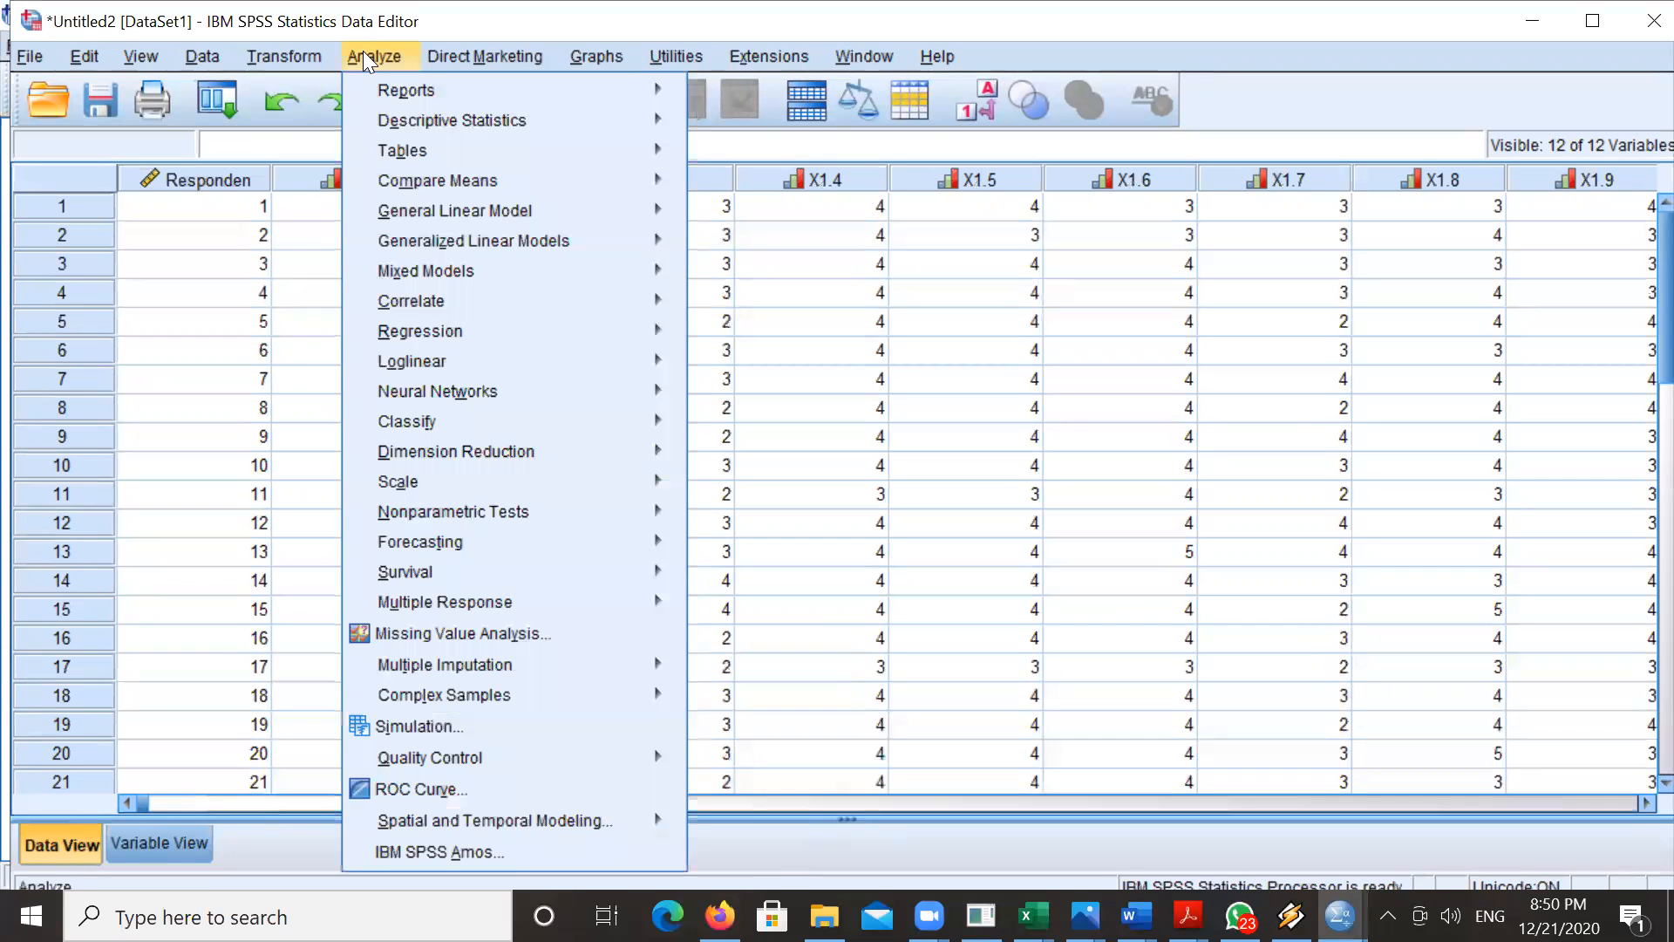
mouse_move(459, 488)
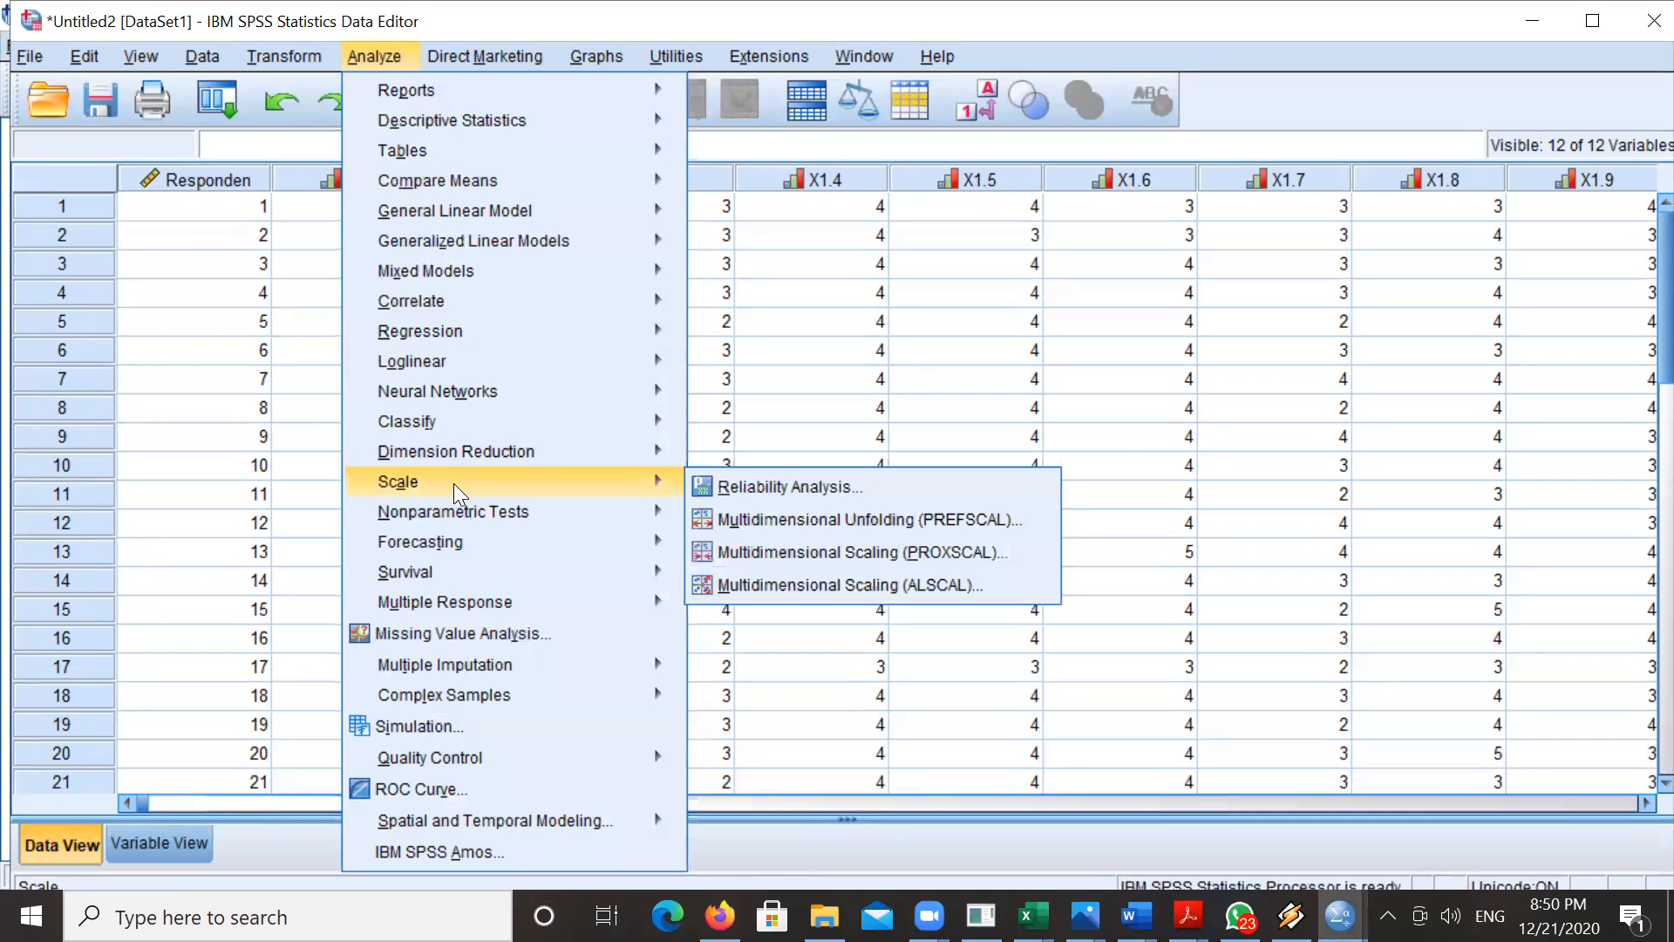
click(800, 491)
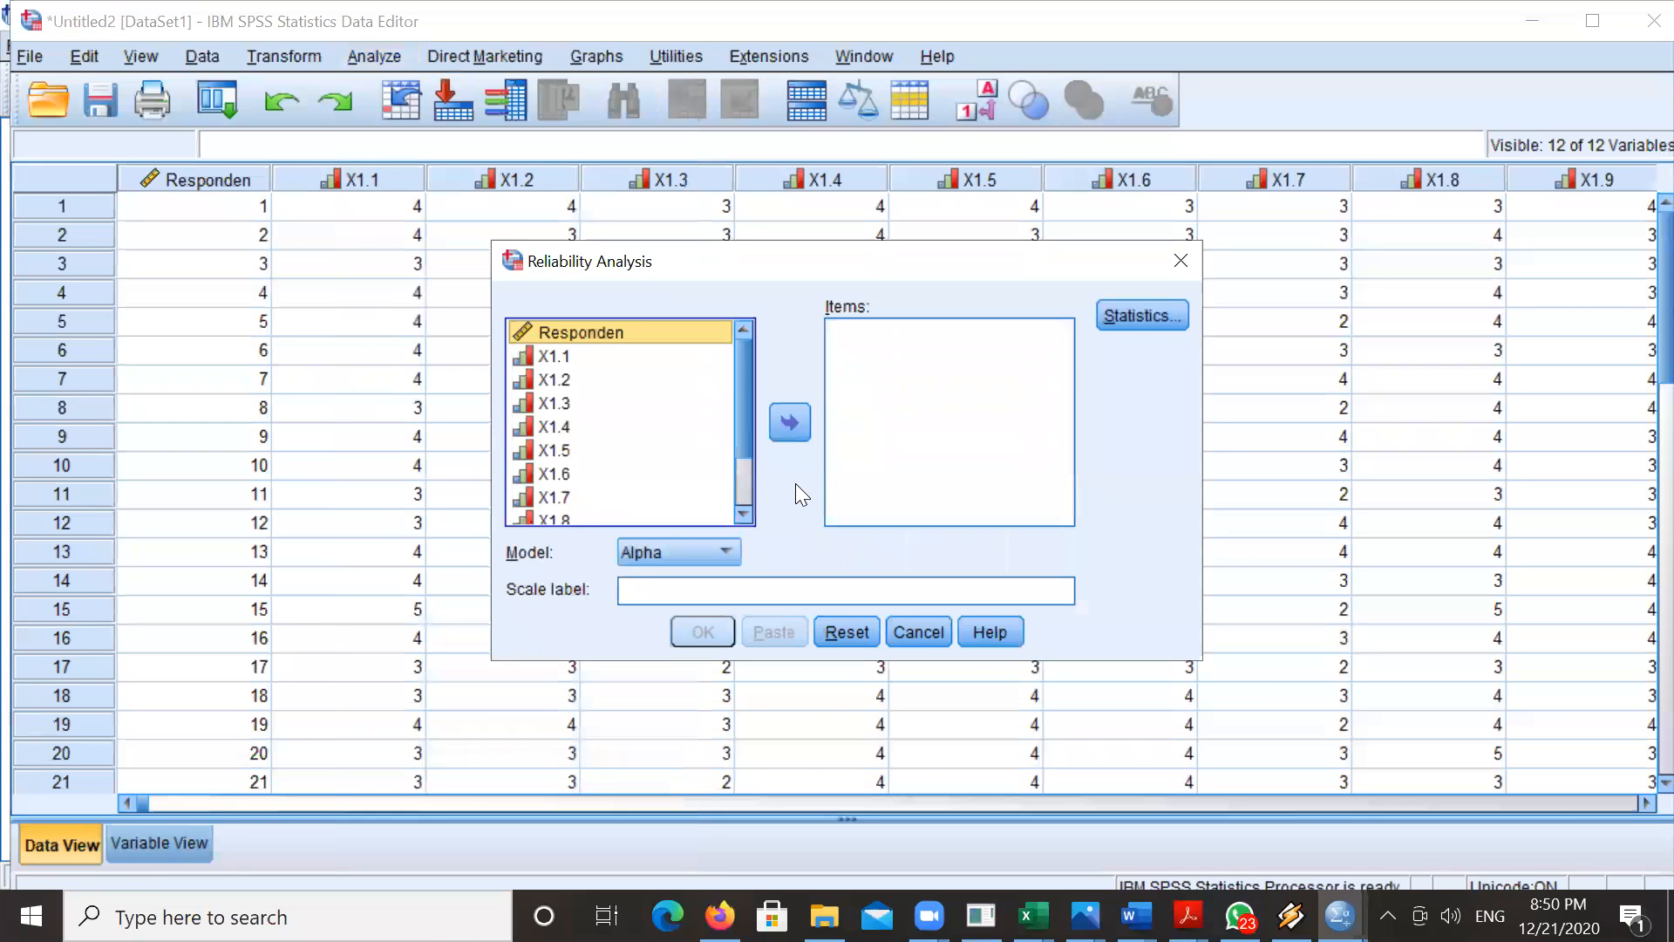
ctrl+click(554, 361)
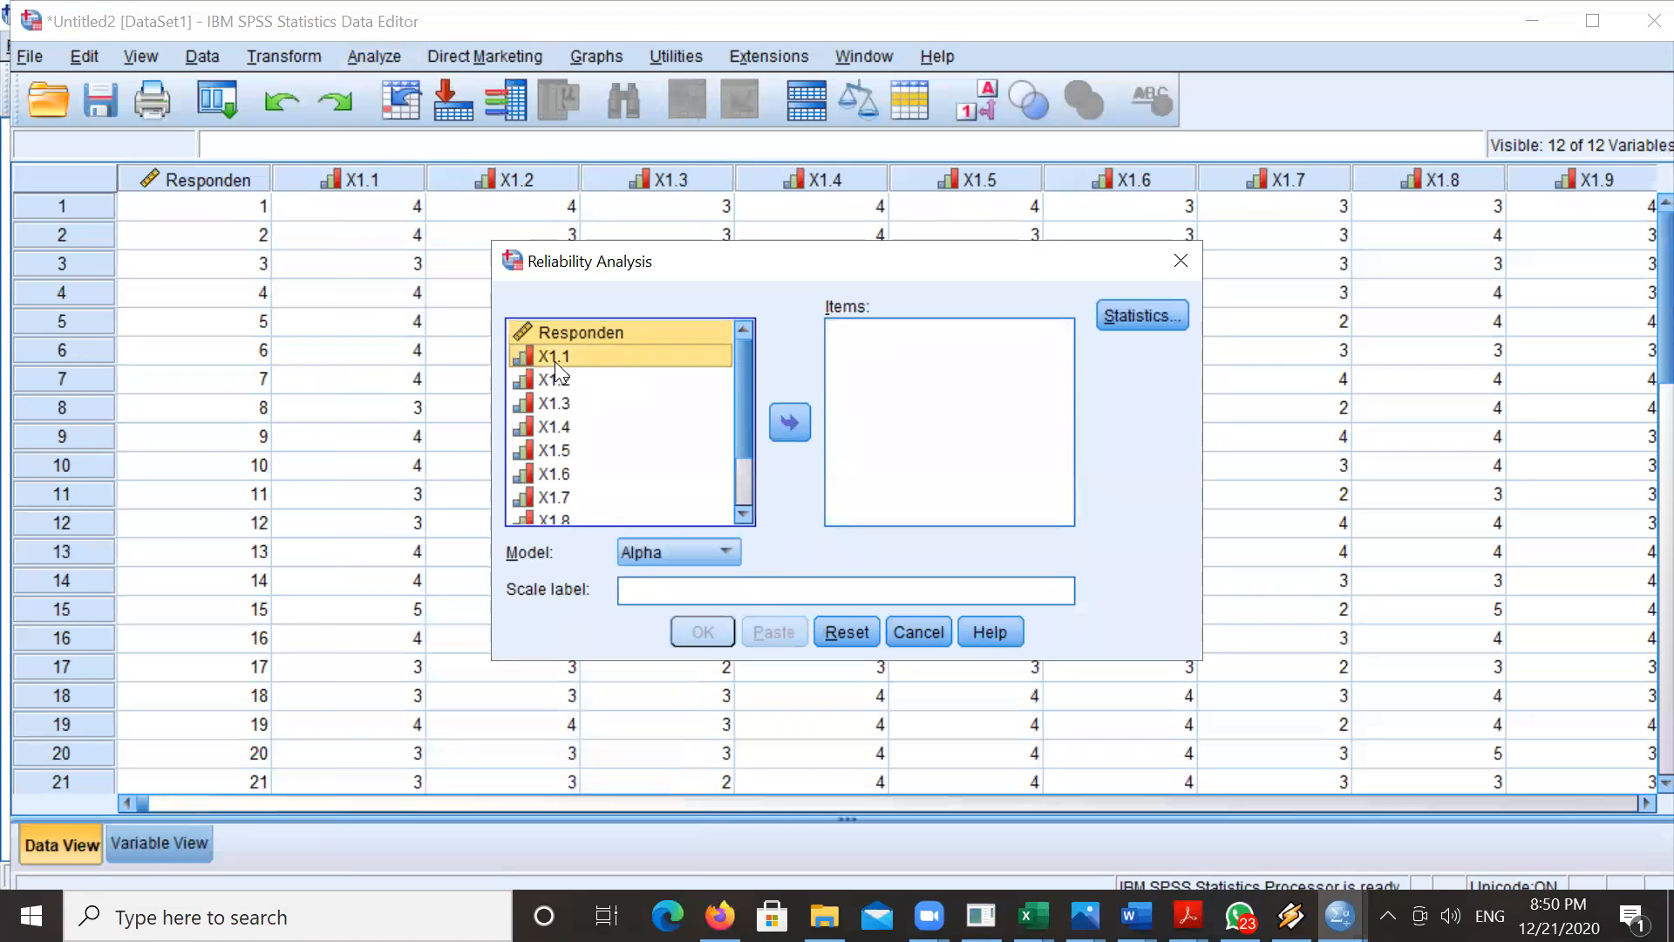
key(ctrl+a)
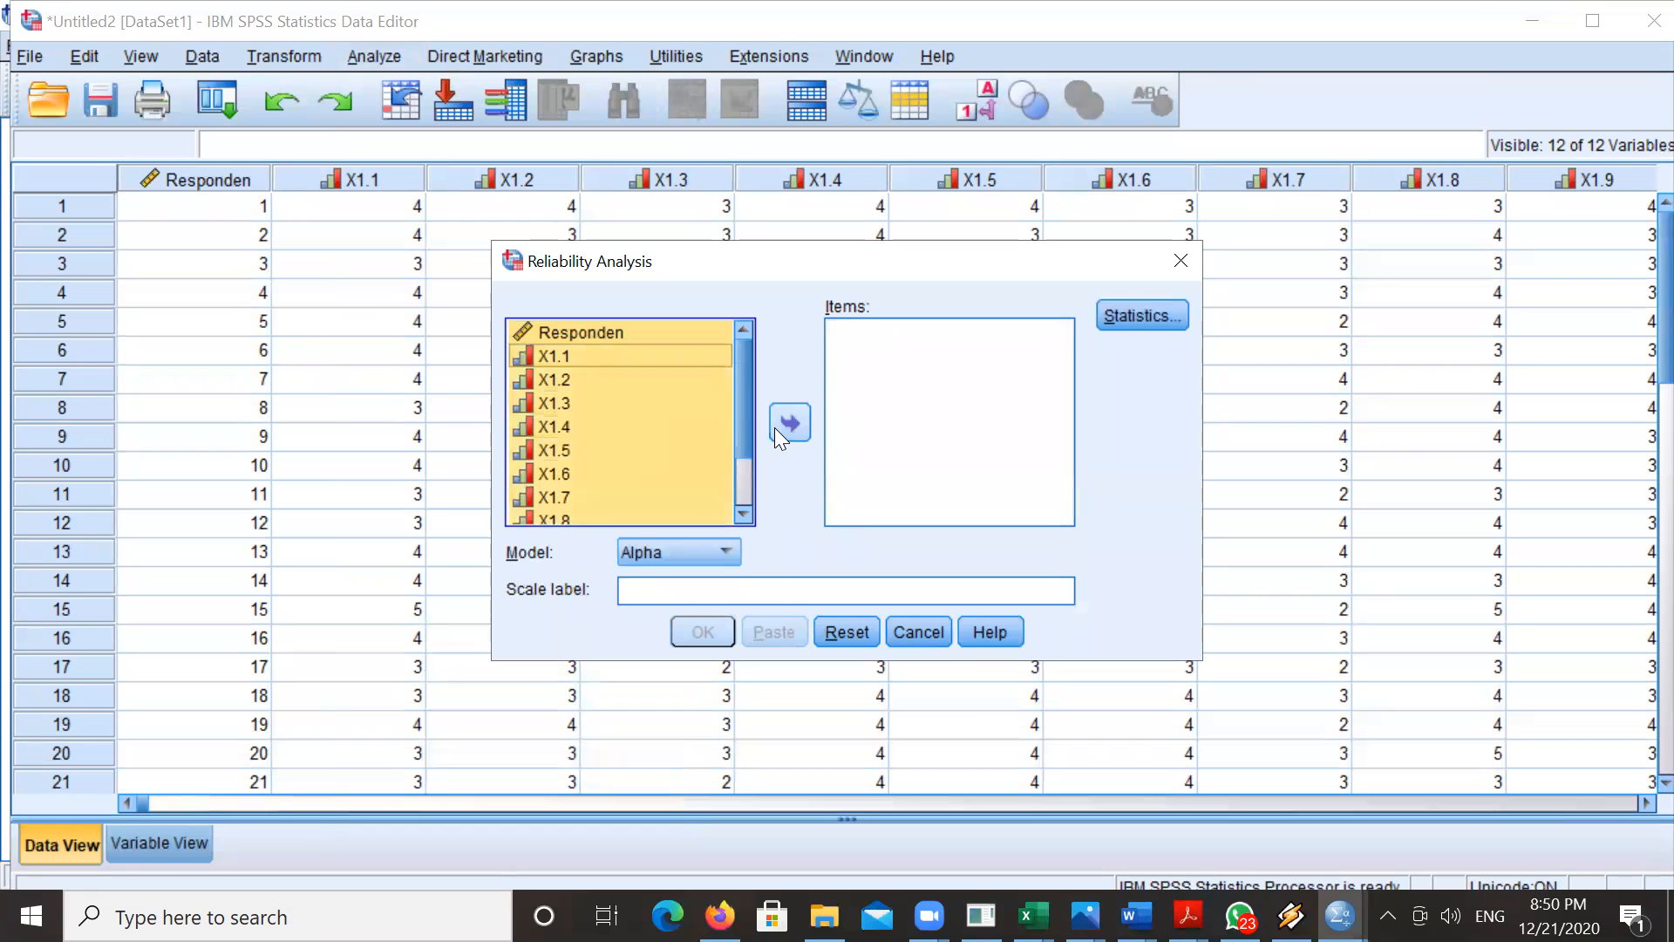
click(775, 427)
click(921, 333)
click(790, 423)
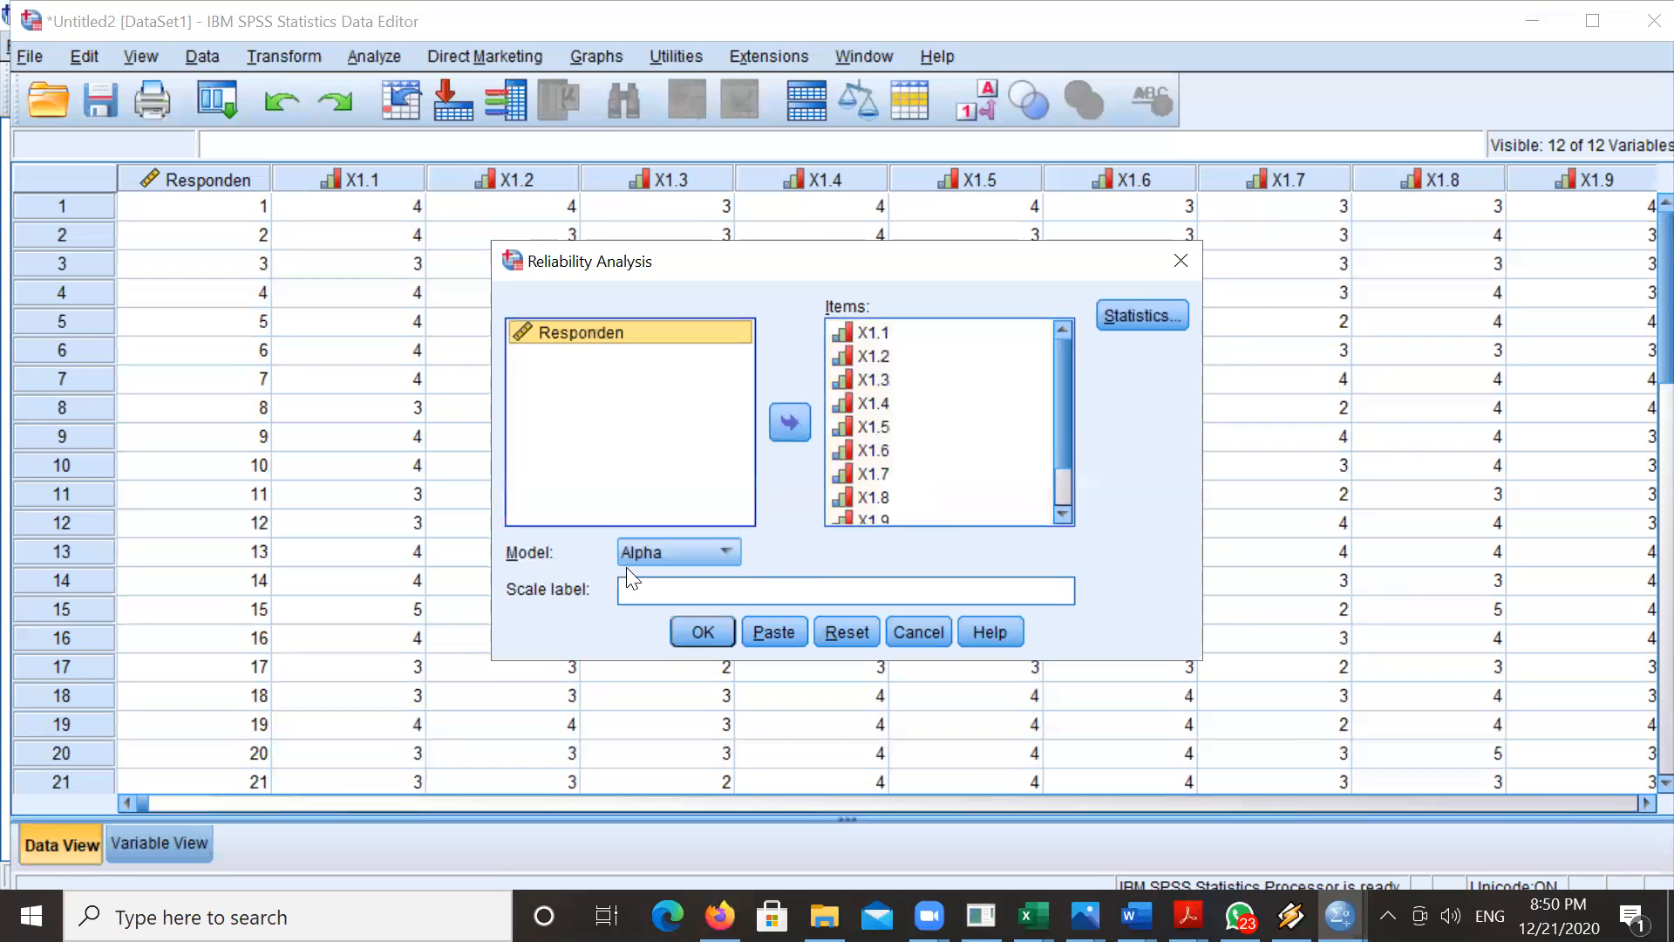
- Request descriptives for item, scale and scale if item deleted plus inter-item correlations, and run the reliability analysis
click(1165, 317)
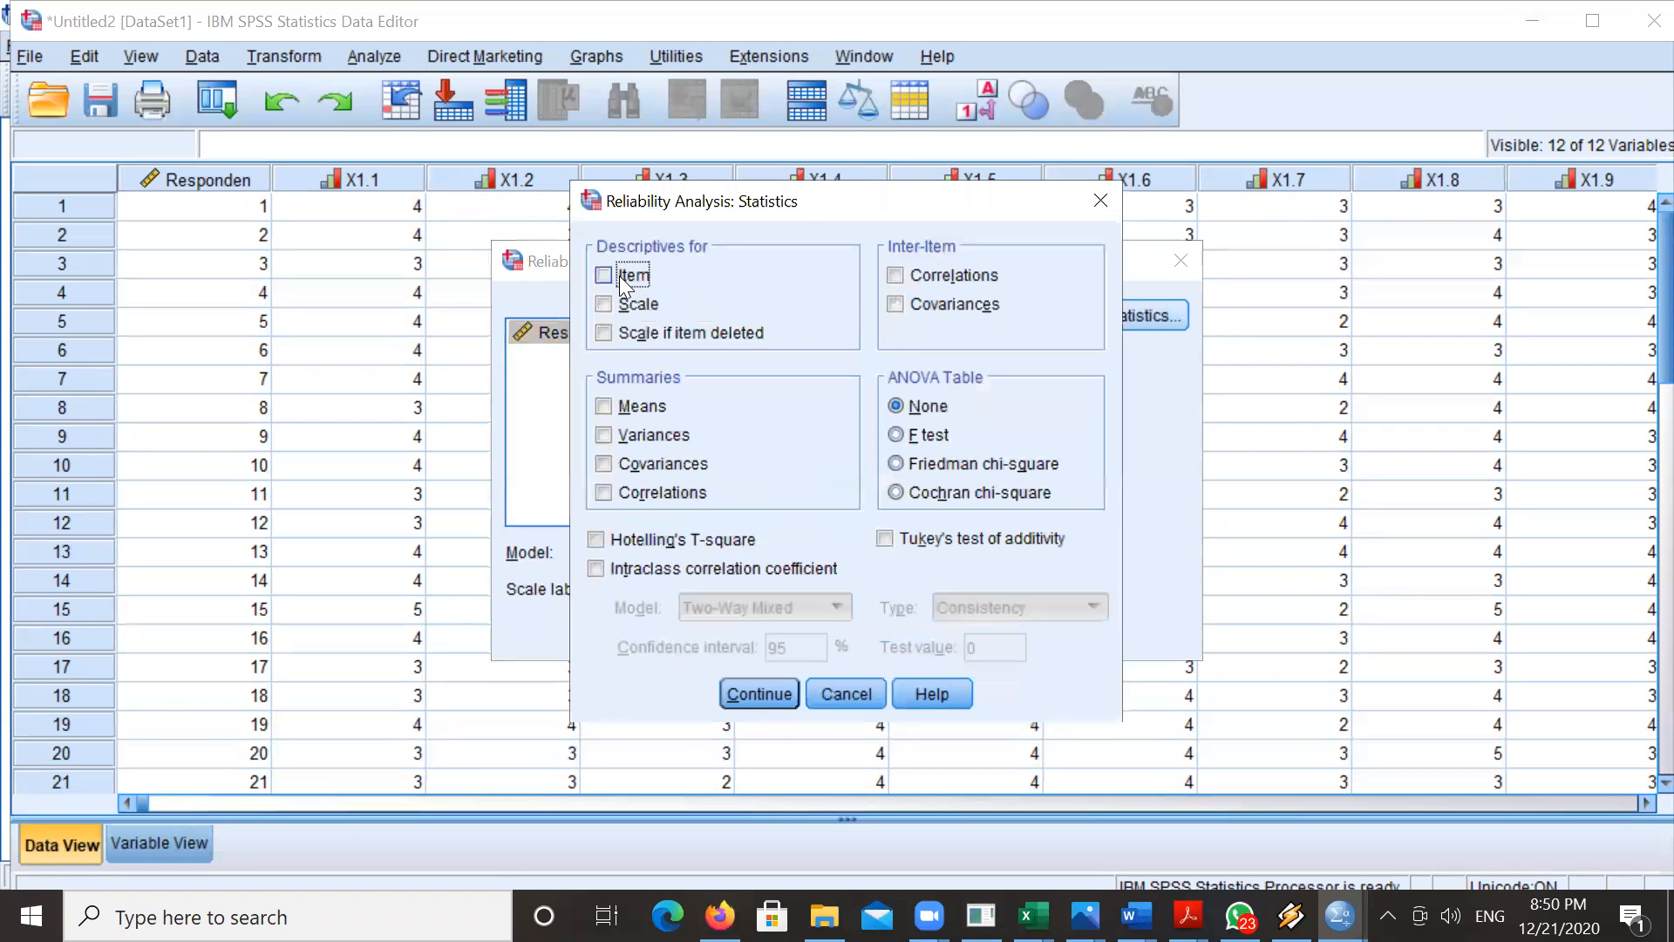
click(605, 305)
click(605, 333)
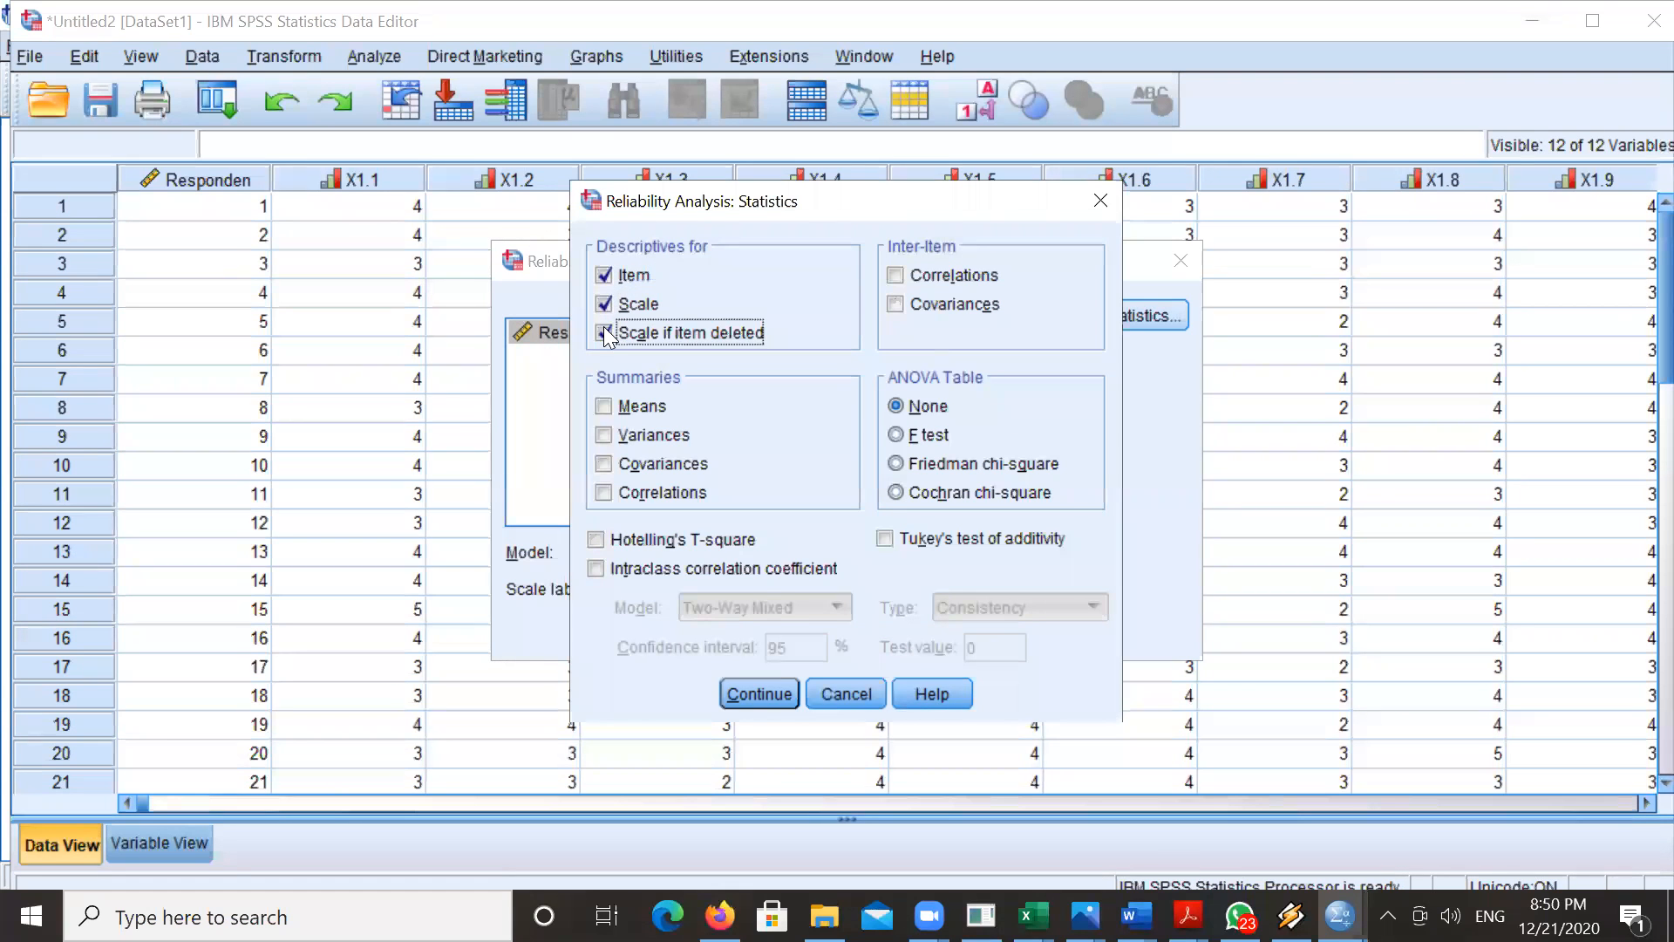
click(902, 270)
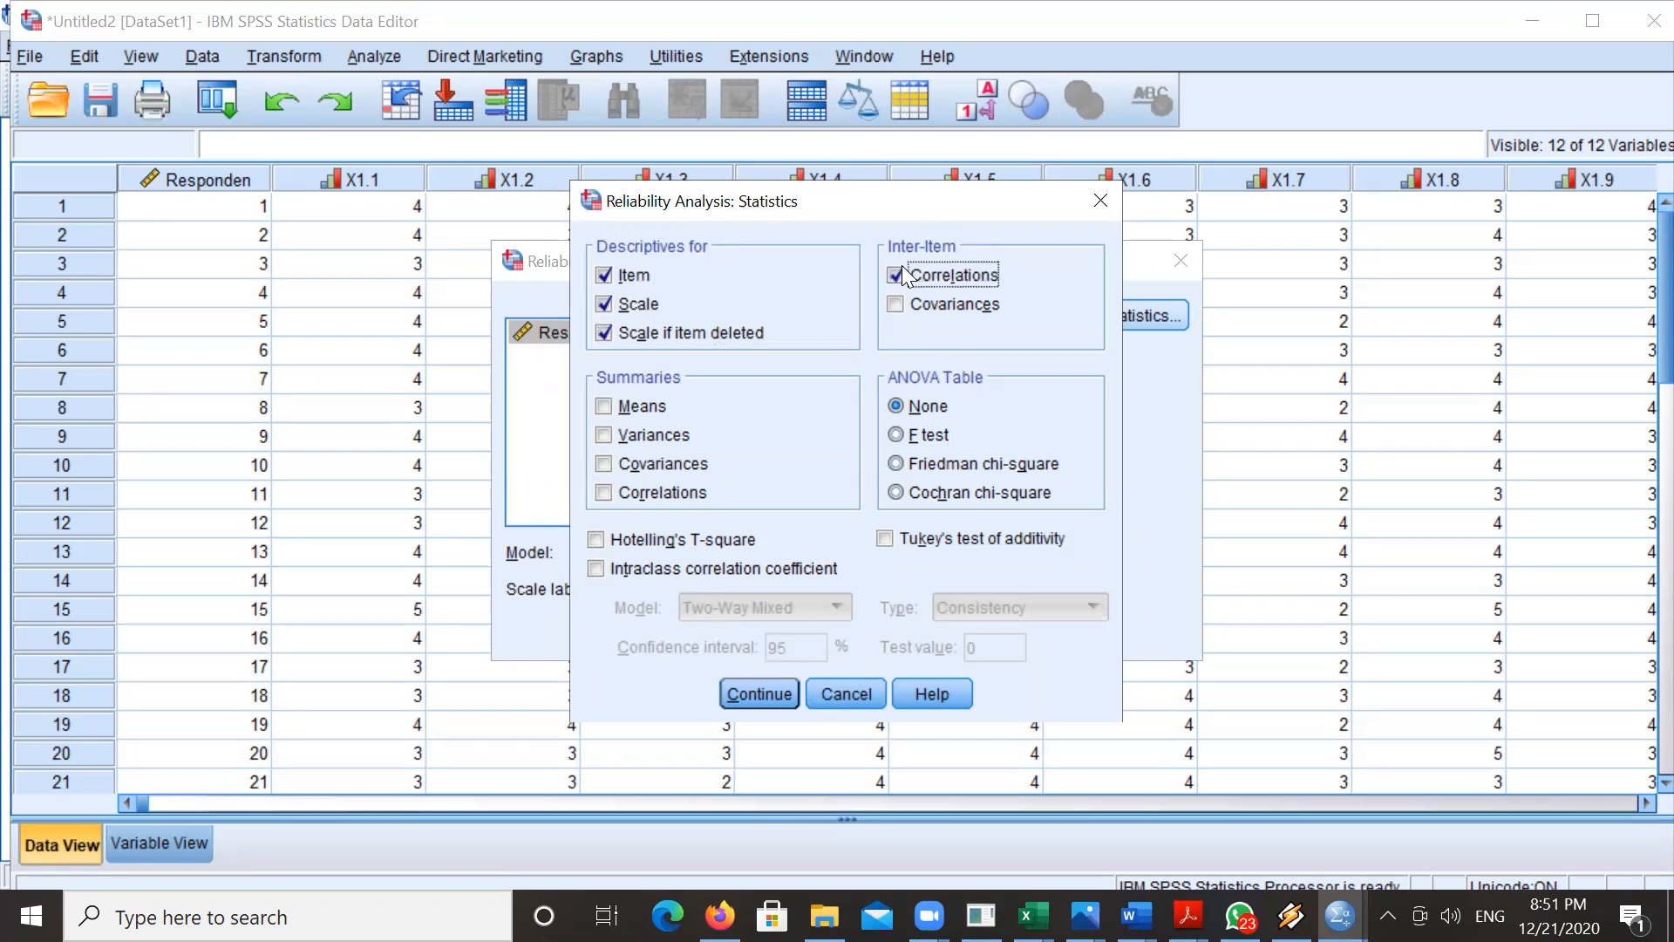
click(755, 697)
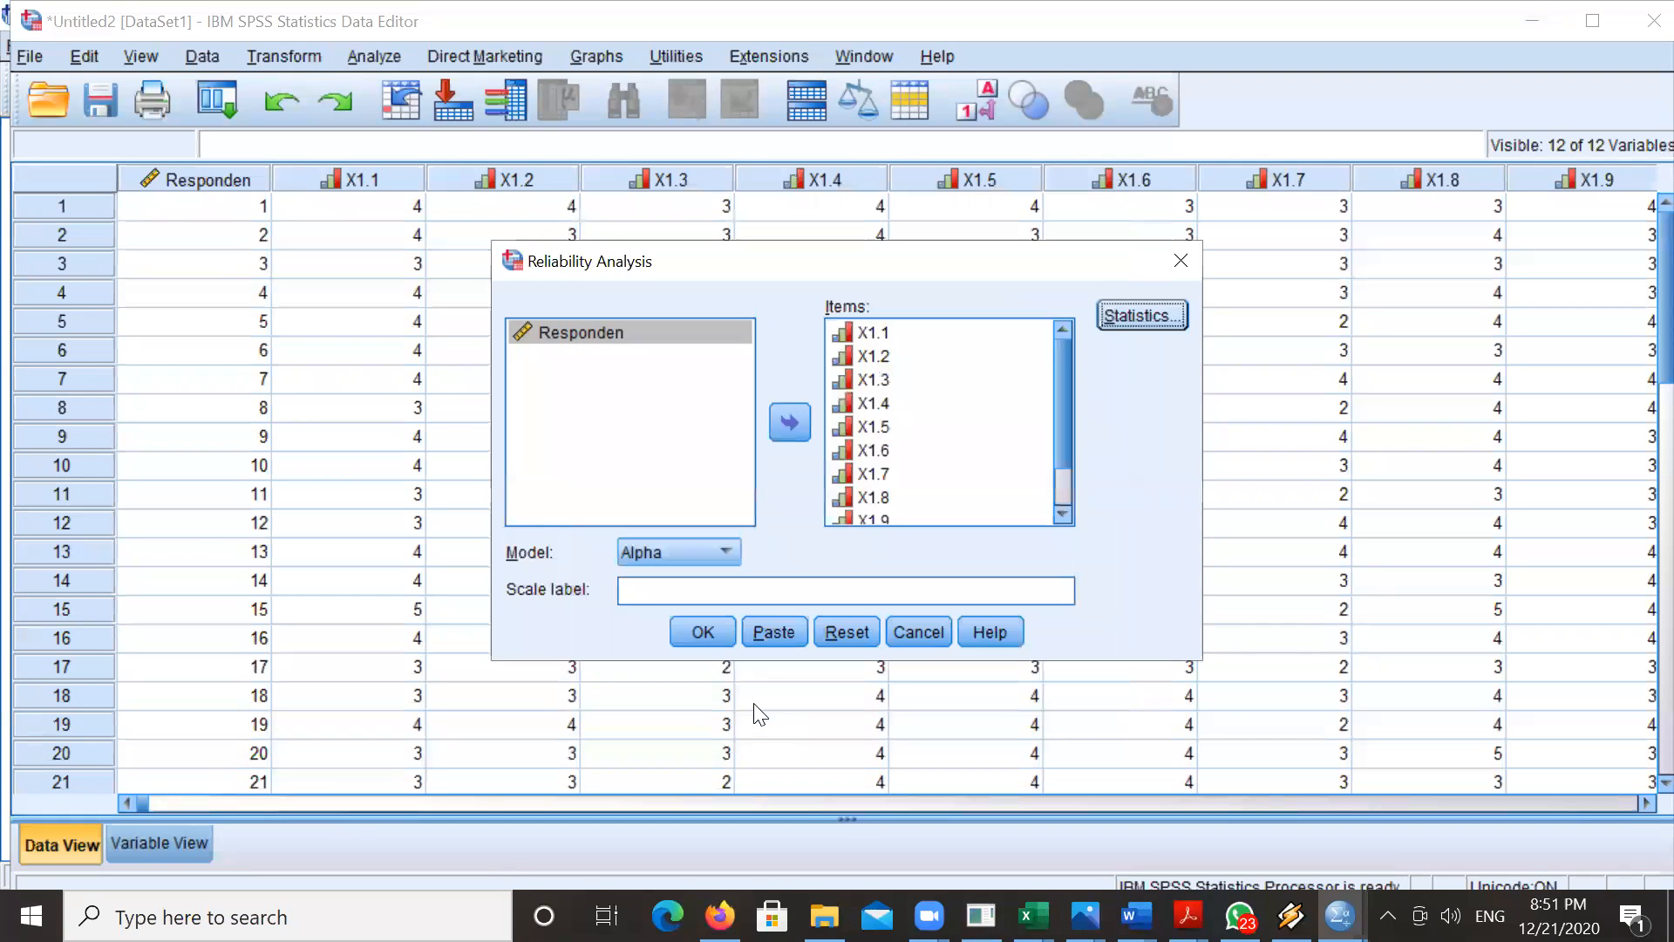
click(714, 626)
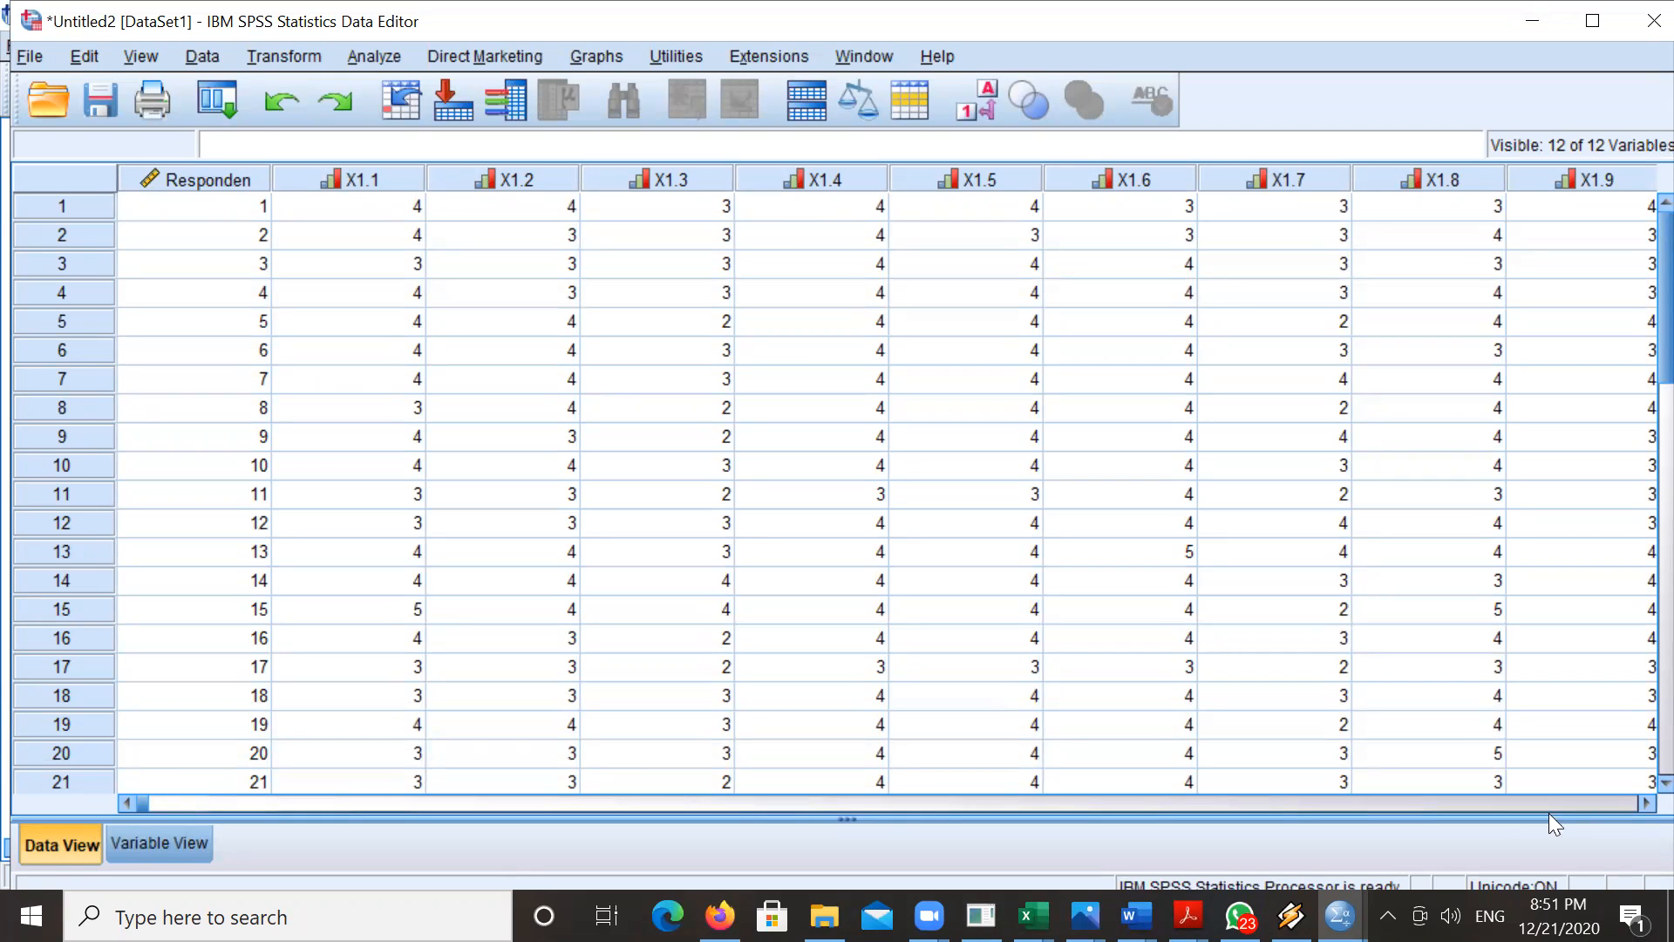
- Examine the reliability output for the X1 items, including Cronbach's Alpha, the inter-item correlations and the Item-Total Statistics, and look back at the earlier results
click(1339, 916)
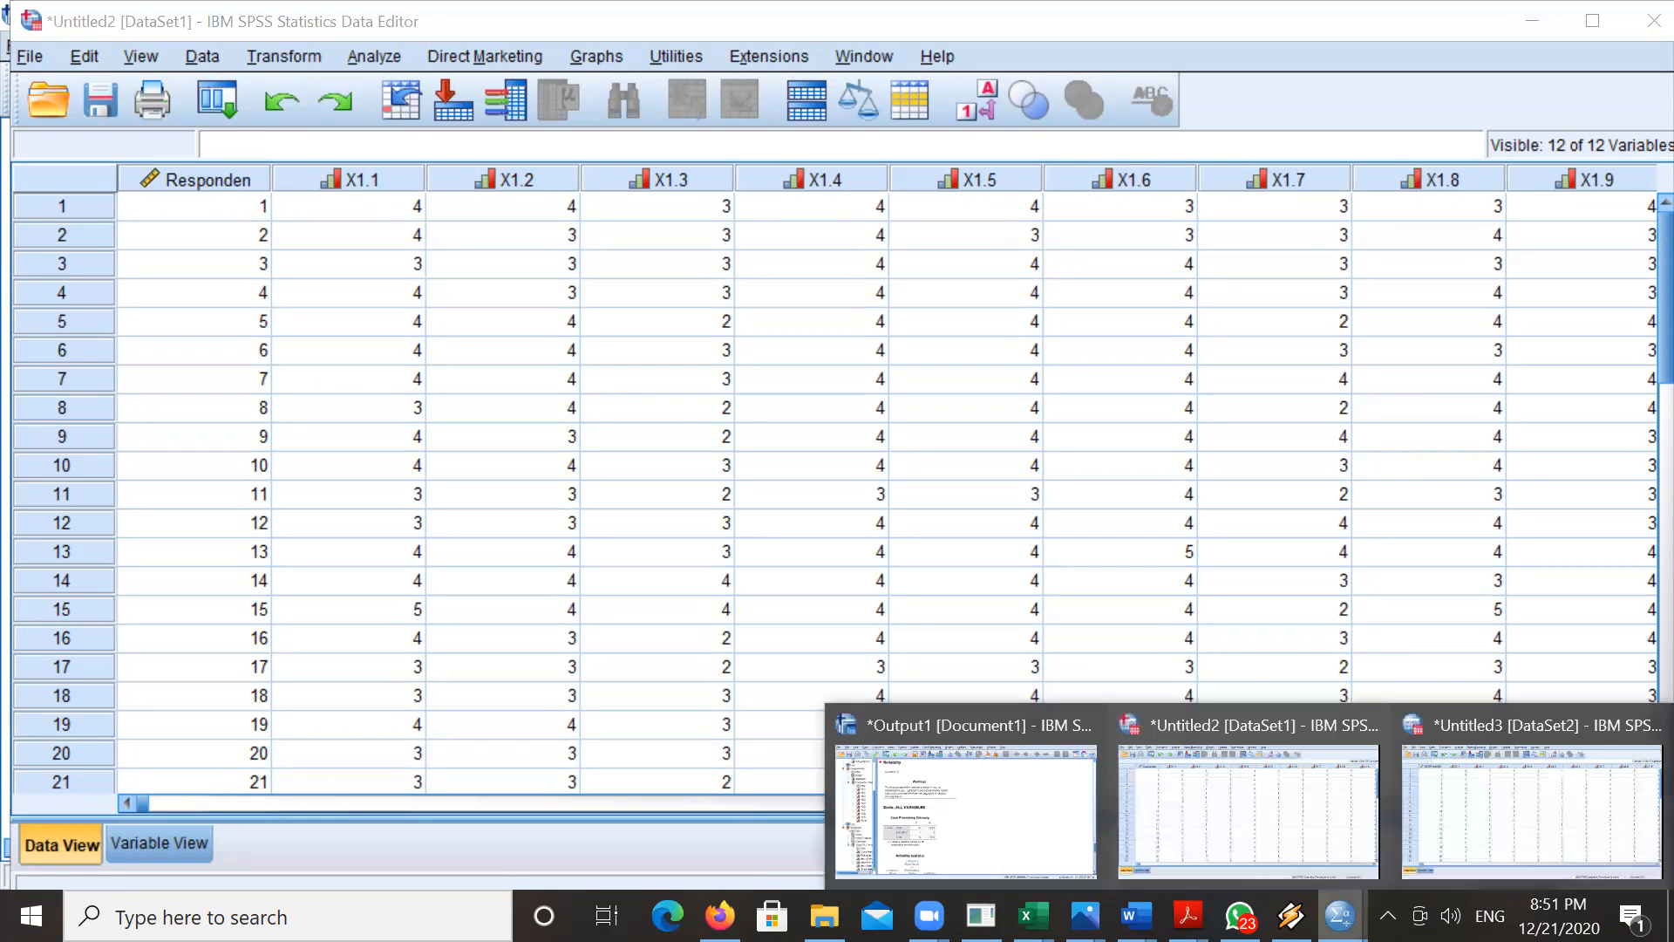
click(1034, 797)
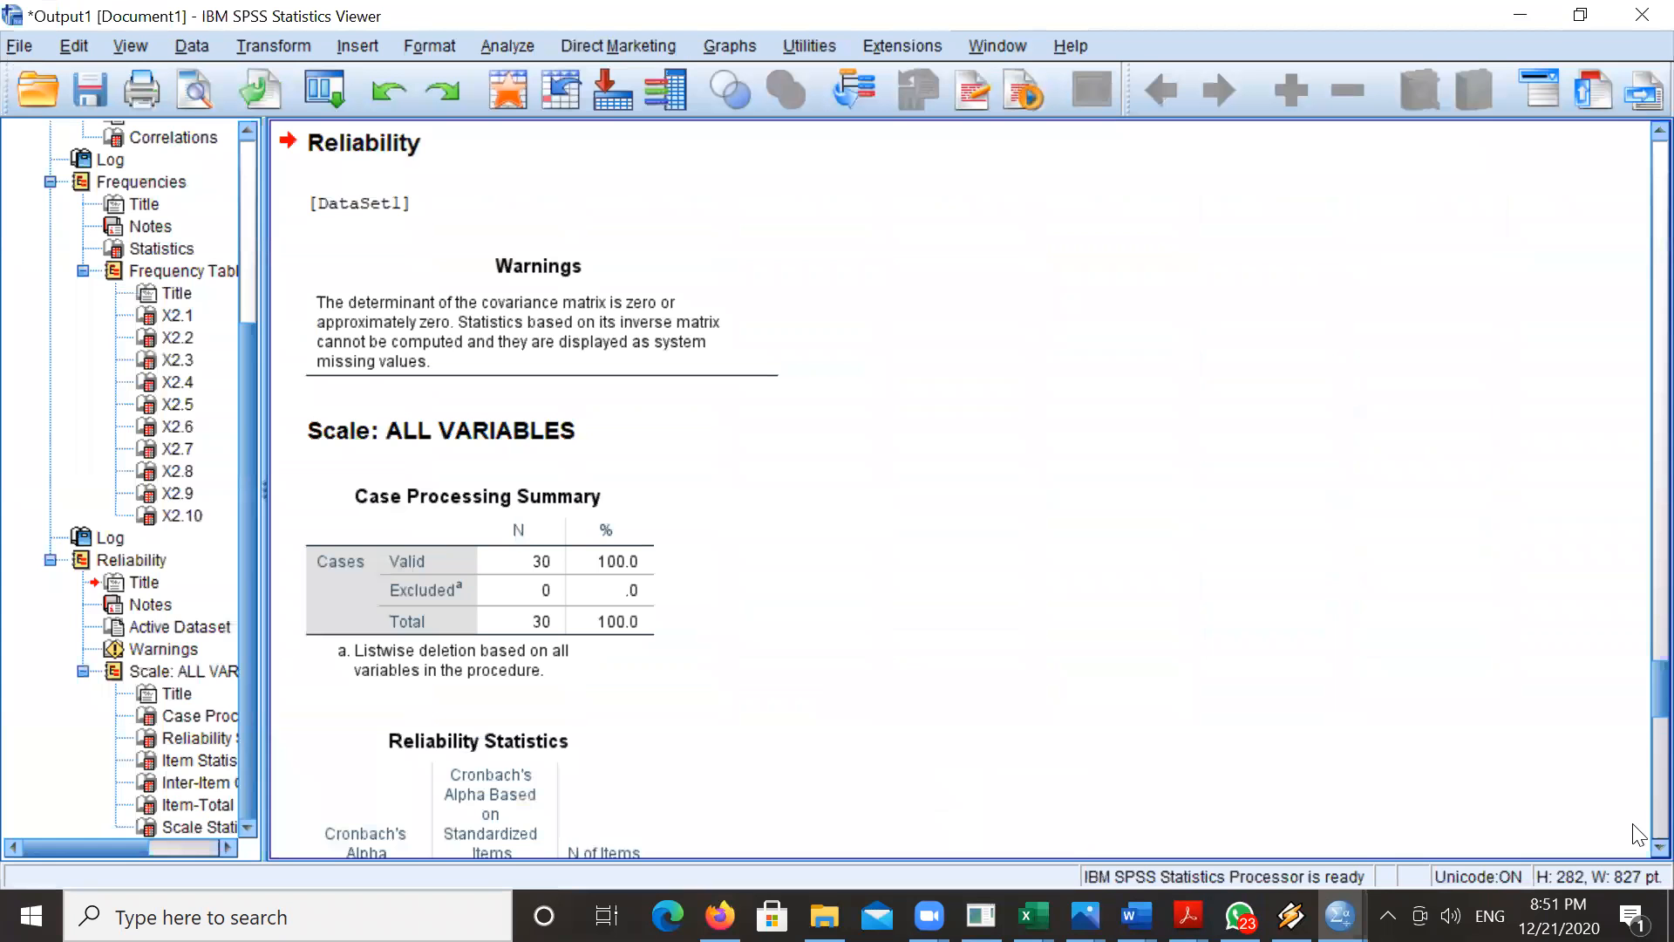
scroll(1635, 863, down, 1)
scroll(1636, 863, down, 6)
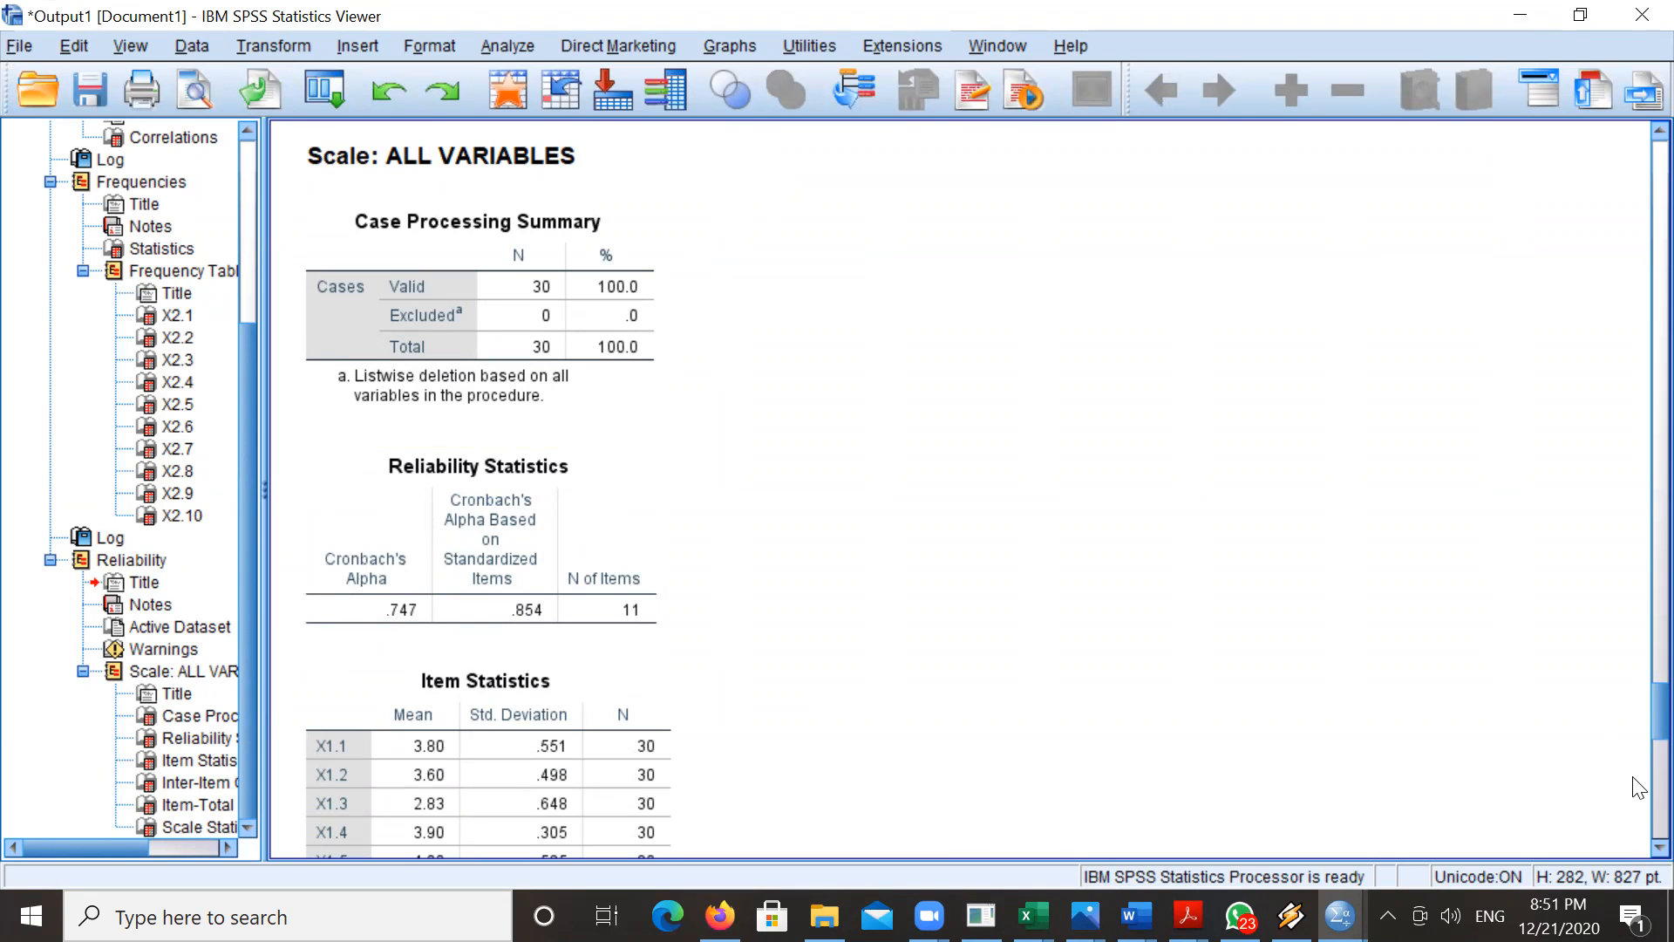
scroll(1639, 804, down, 10)
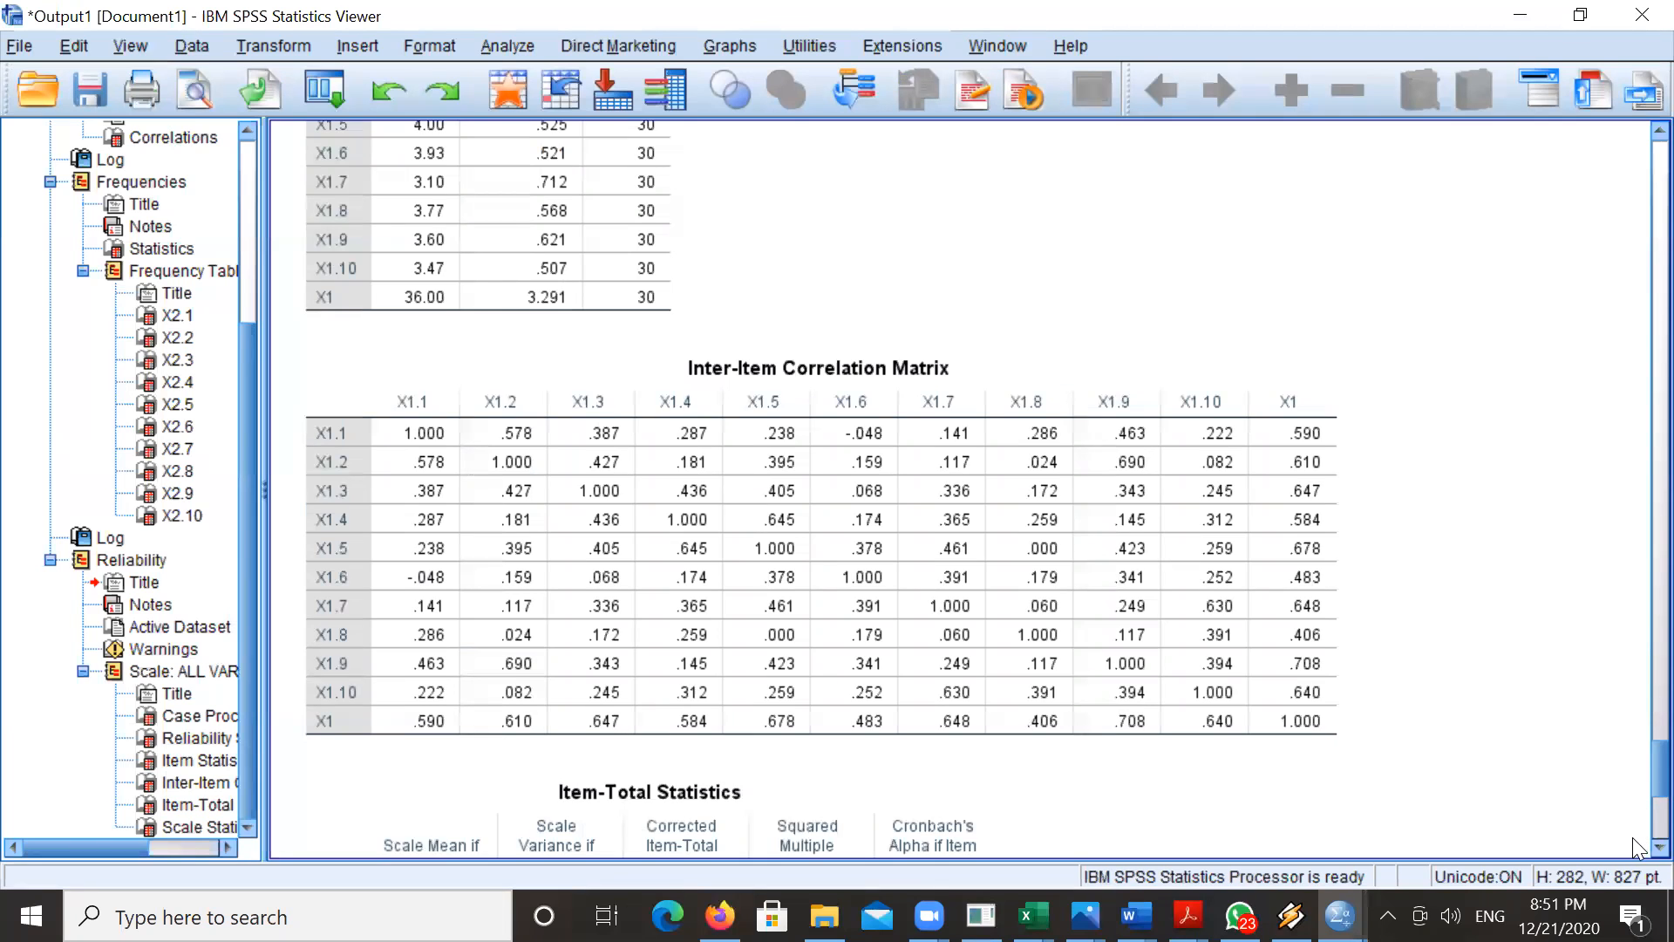
scroll(1639, 850, down, 3)
scroll(1639, 850, down, 3)
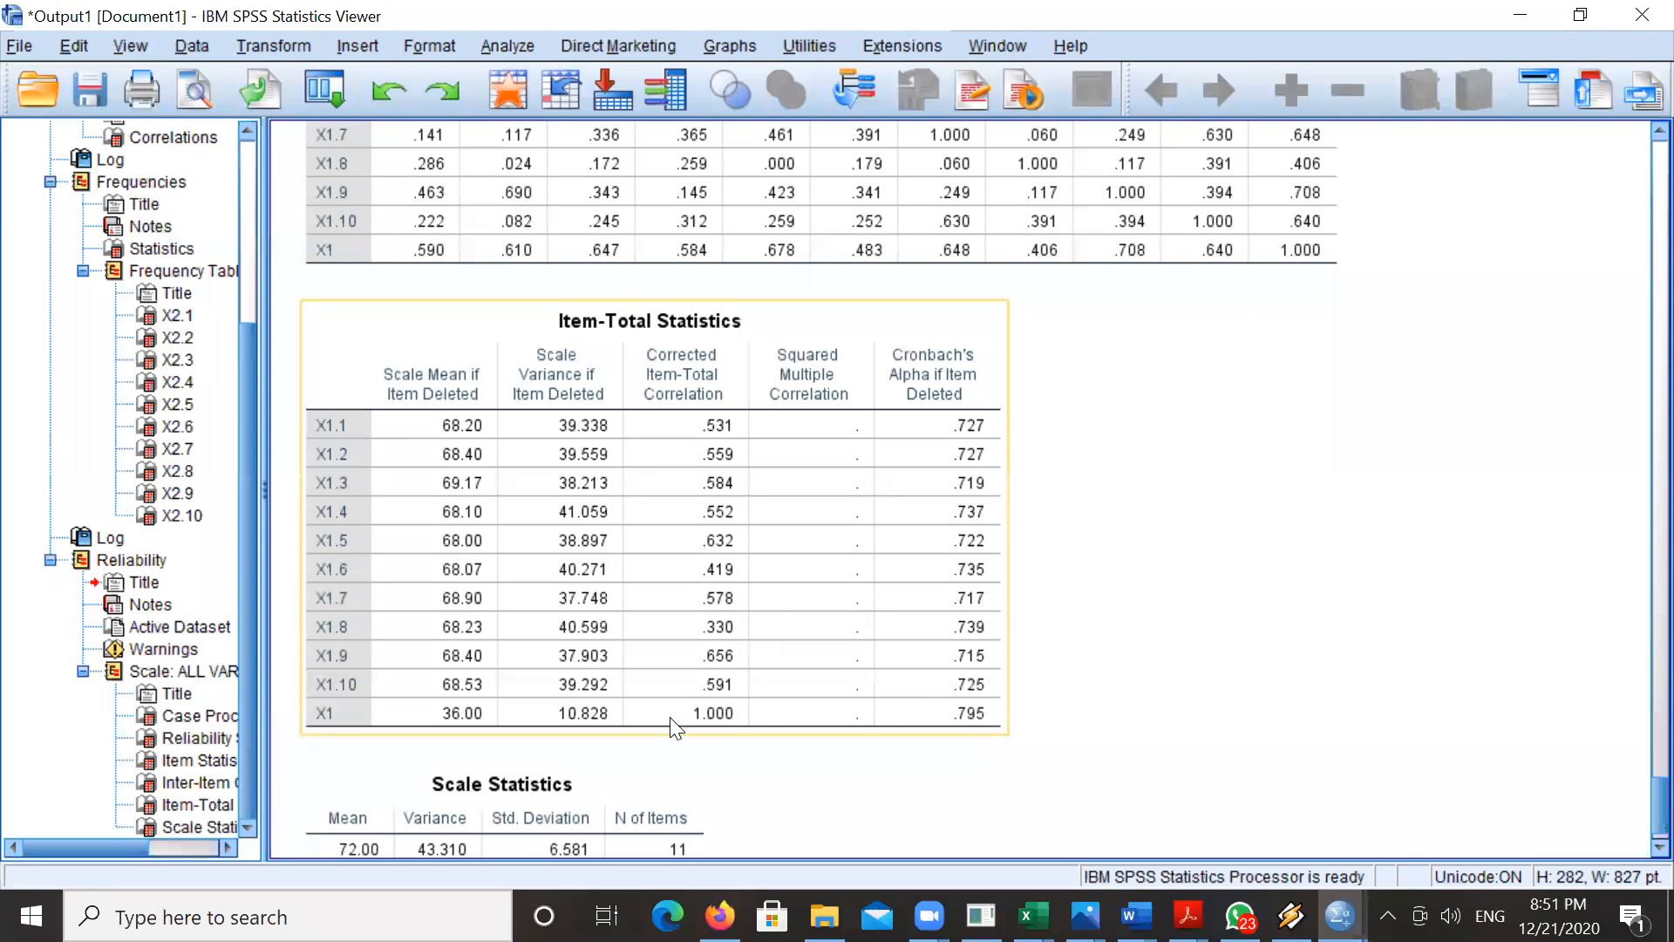
click(1018, 682)
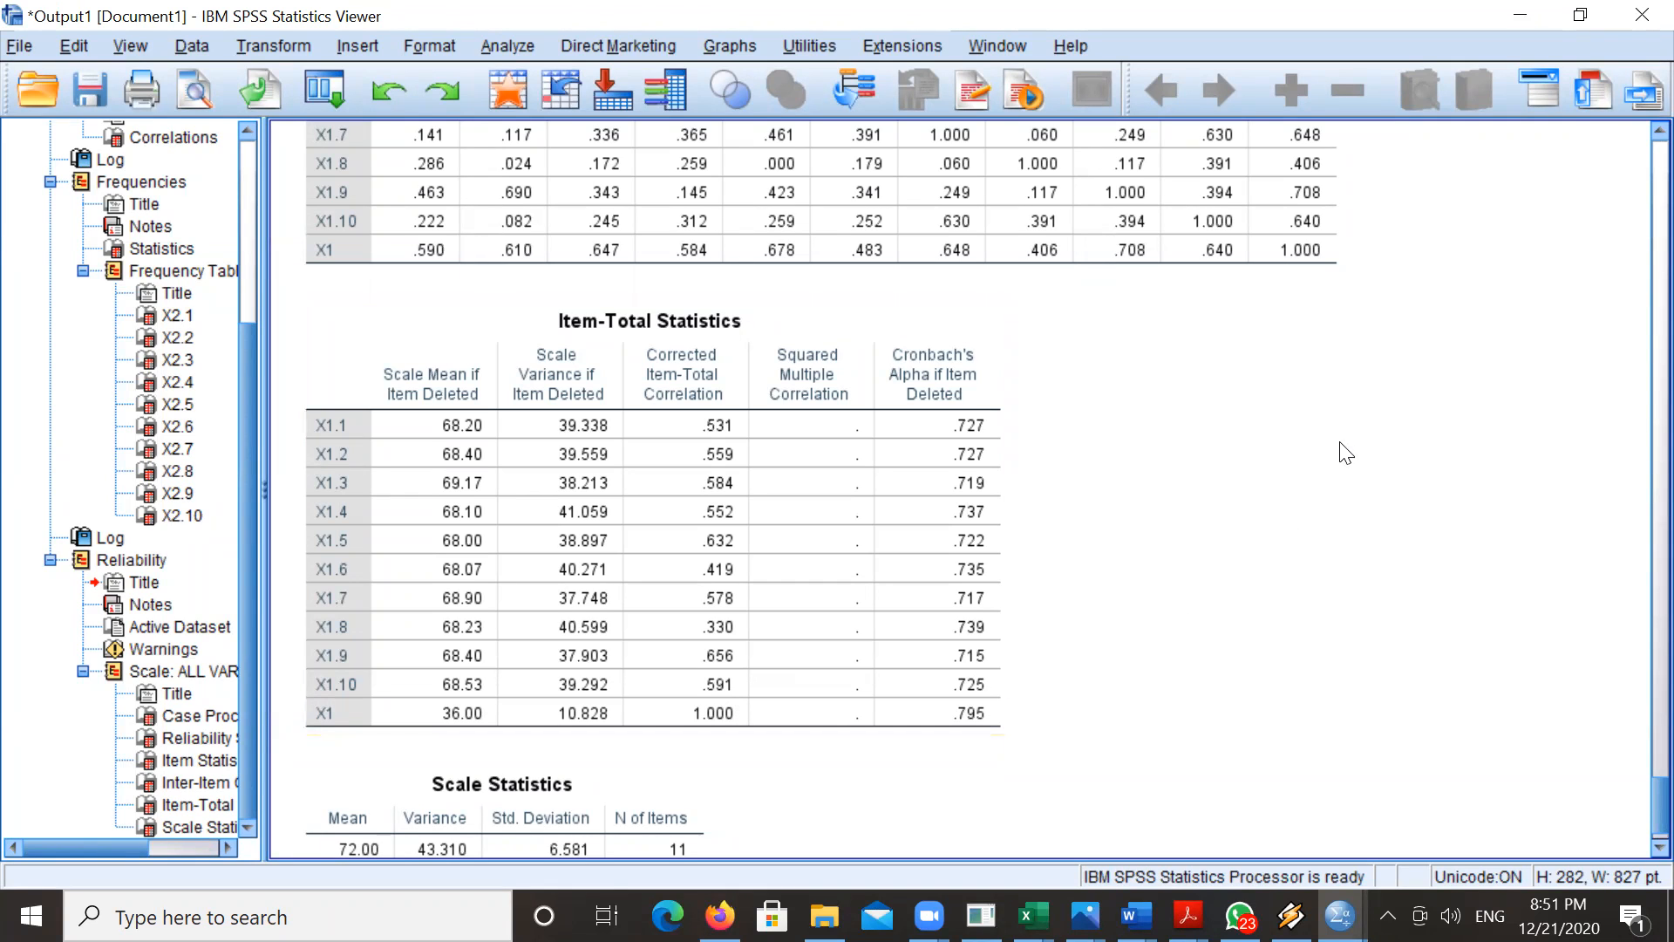
click(911, 416)
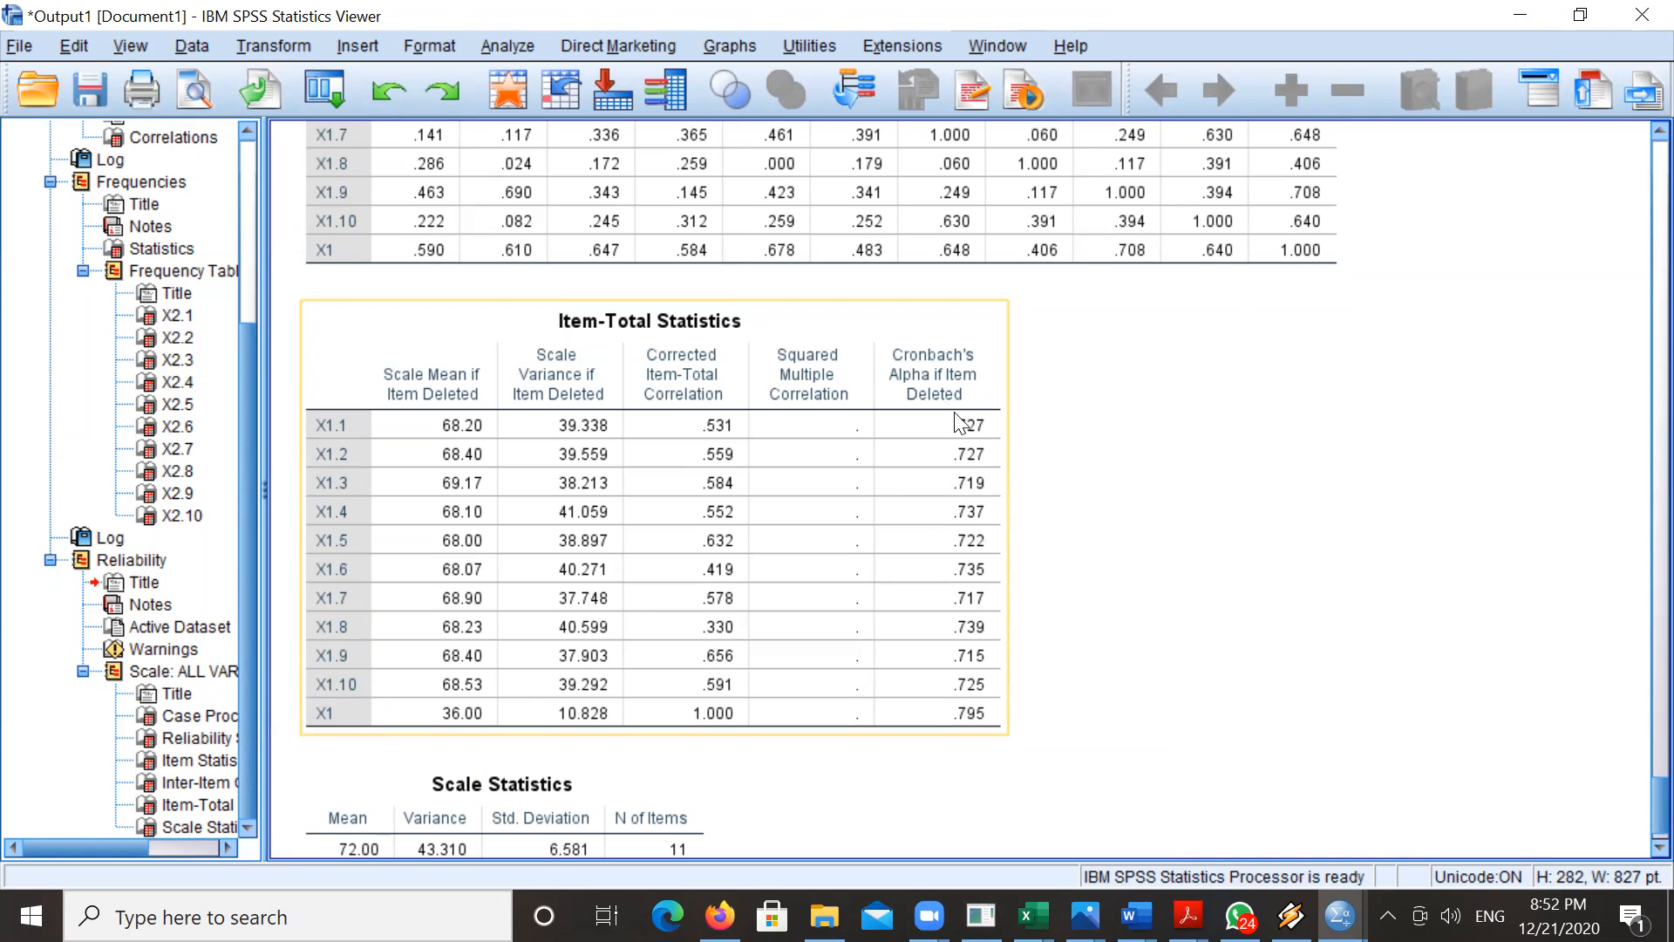
click(1054, 690)
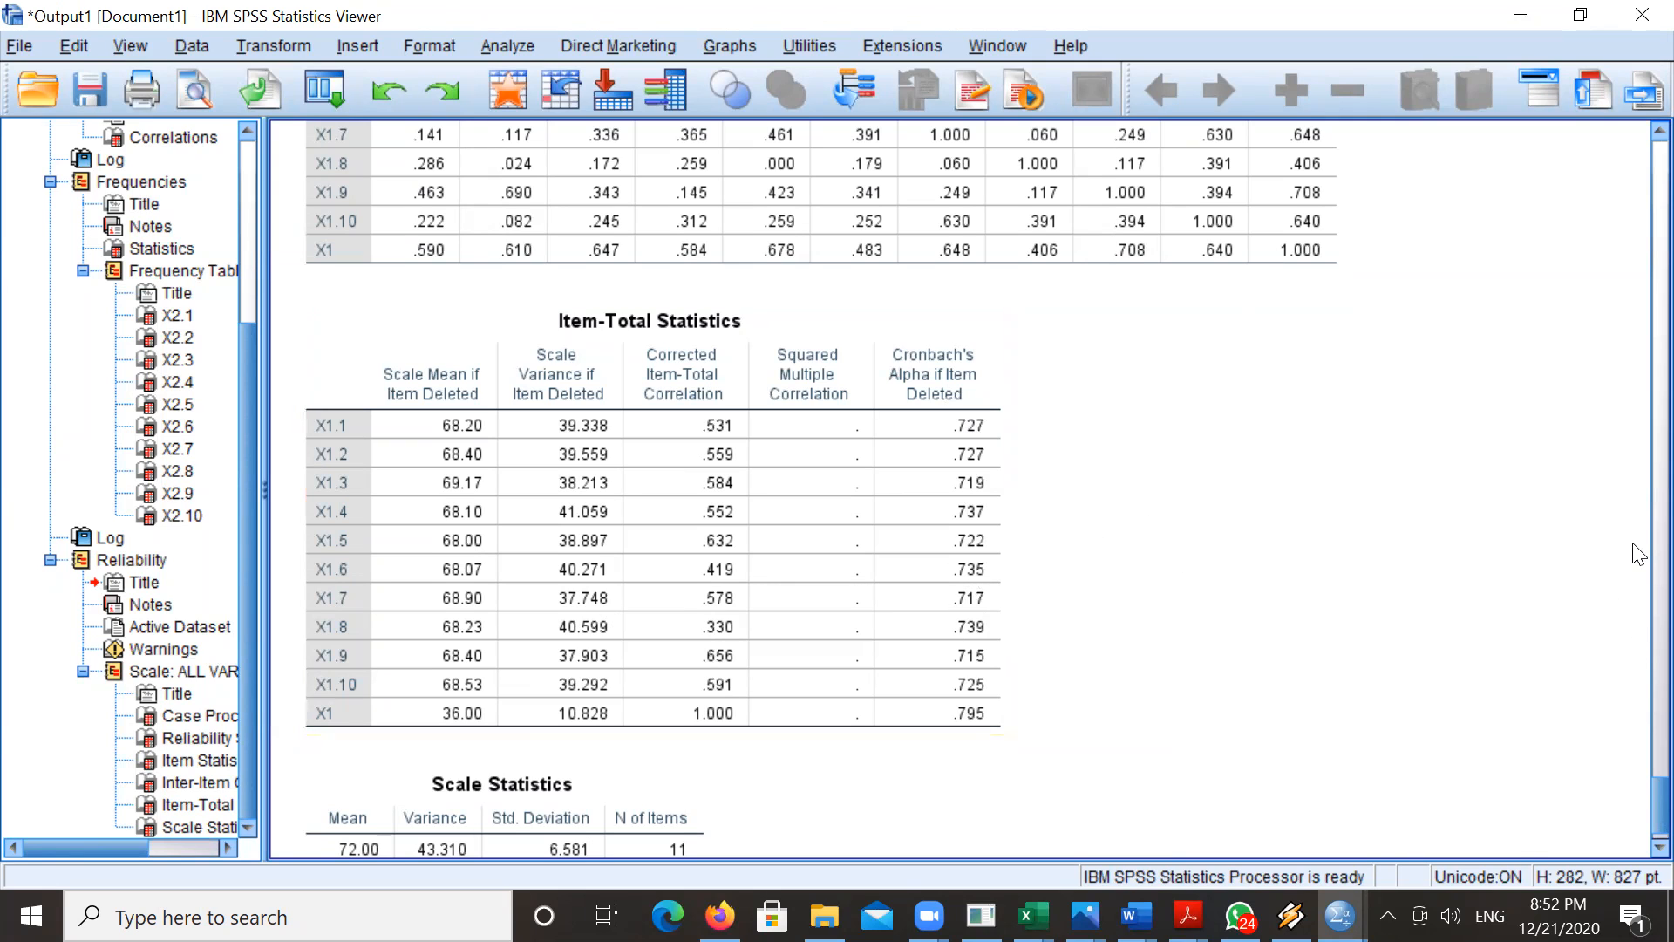
scroll(1638, 554, up, 10)
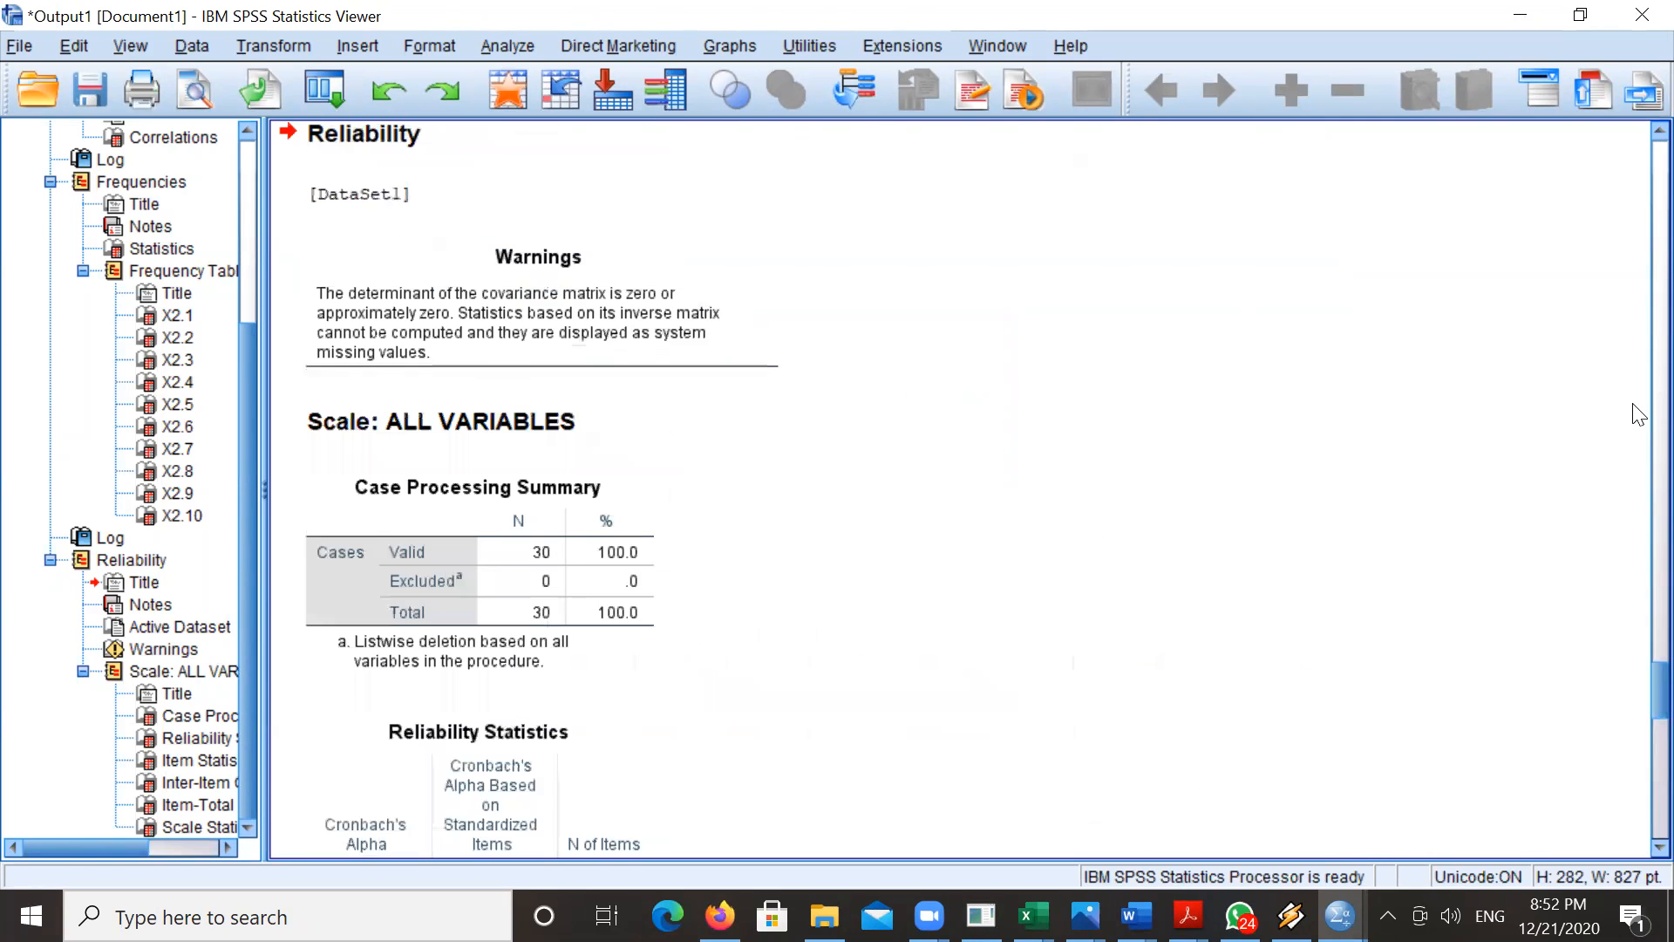
scroll(1639, 273, up, 15)
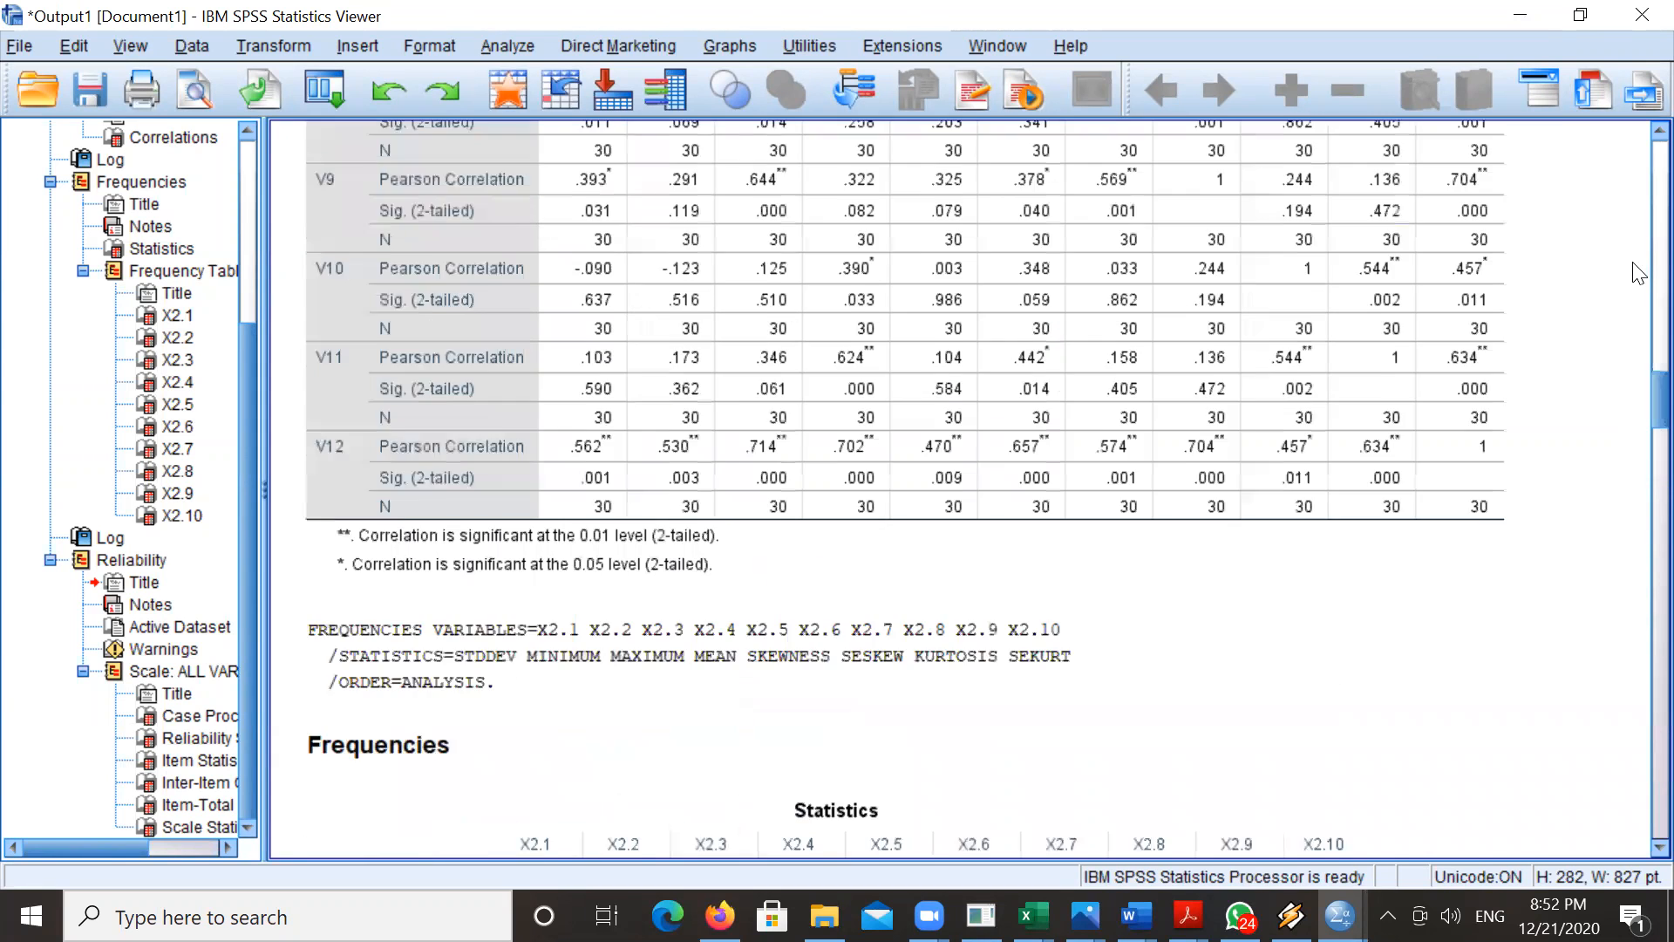
- From the DataSet2 data window, open the Excel workbook Regresi-Data Primer.xlsx in the Lampiran folder as data
click(1339, 915)
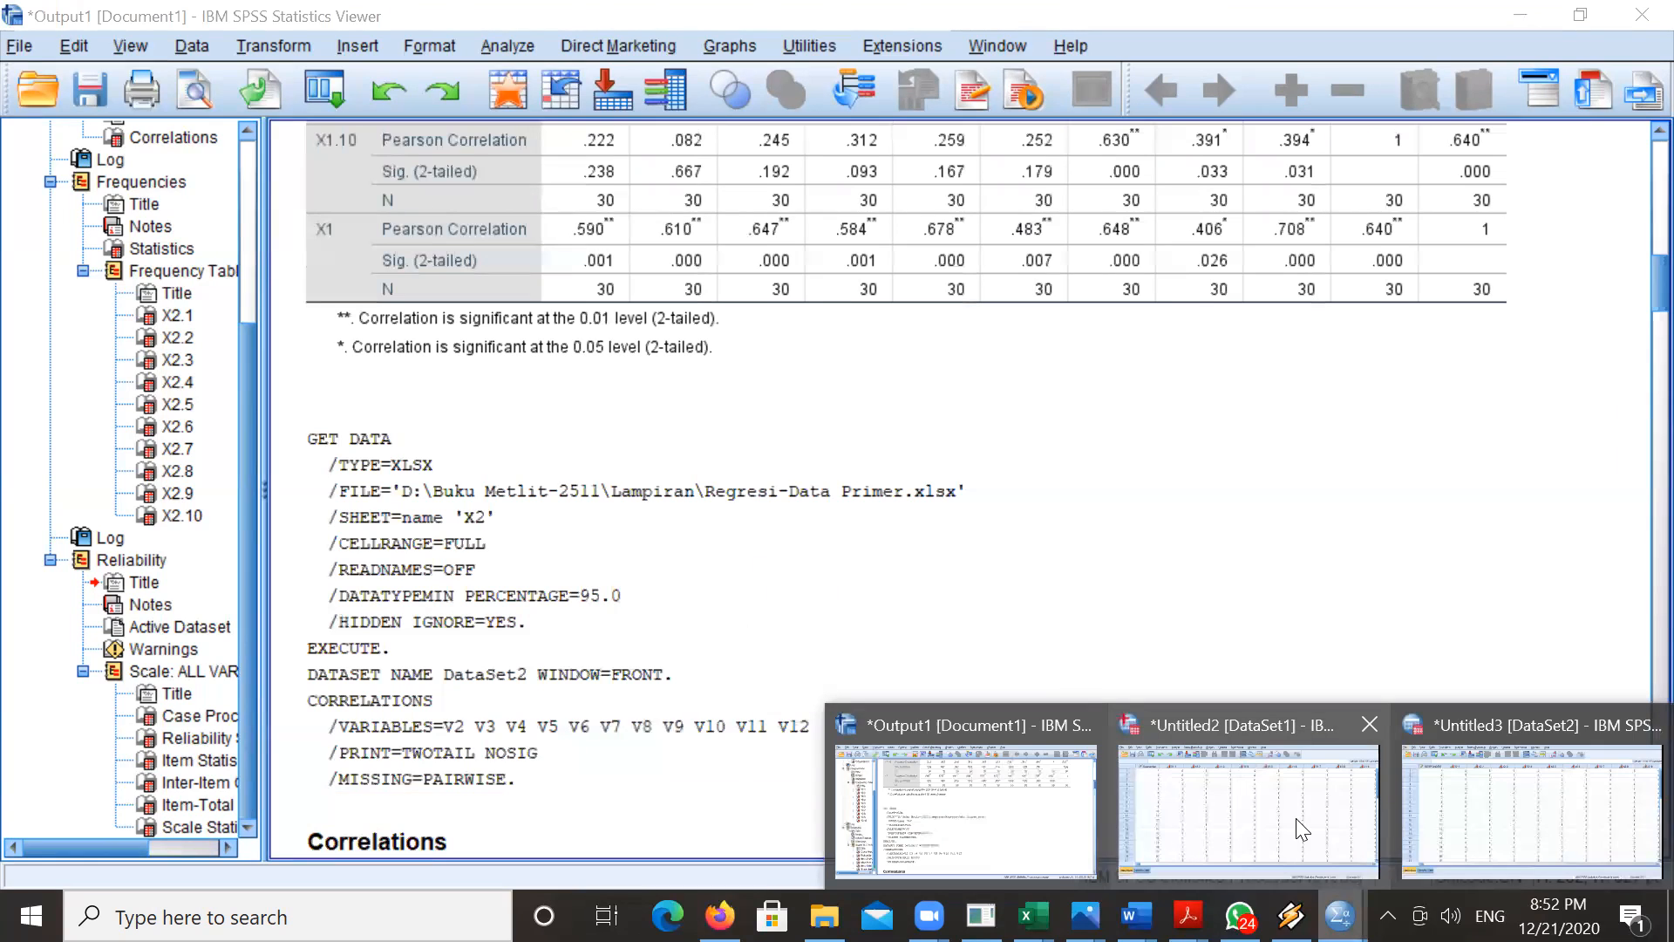
click(1465, 820)
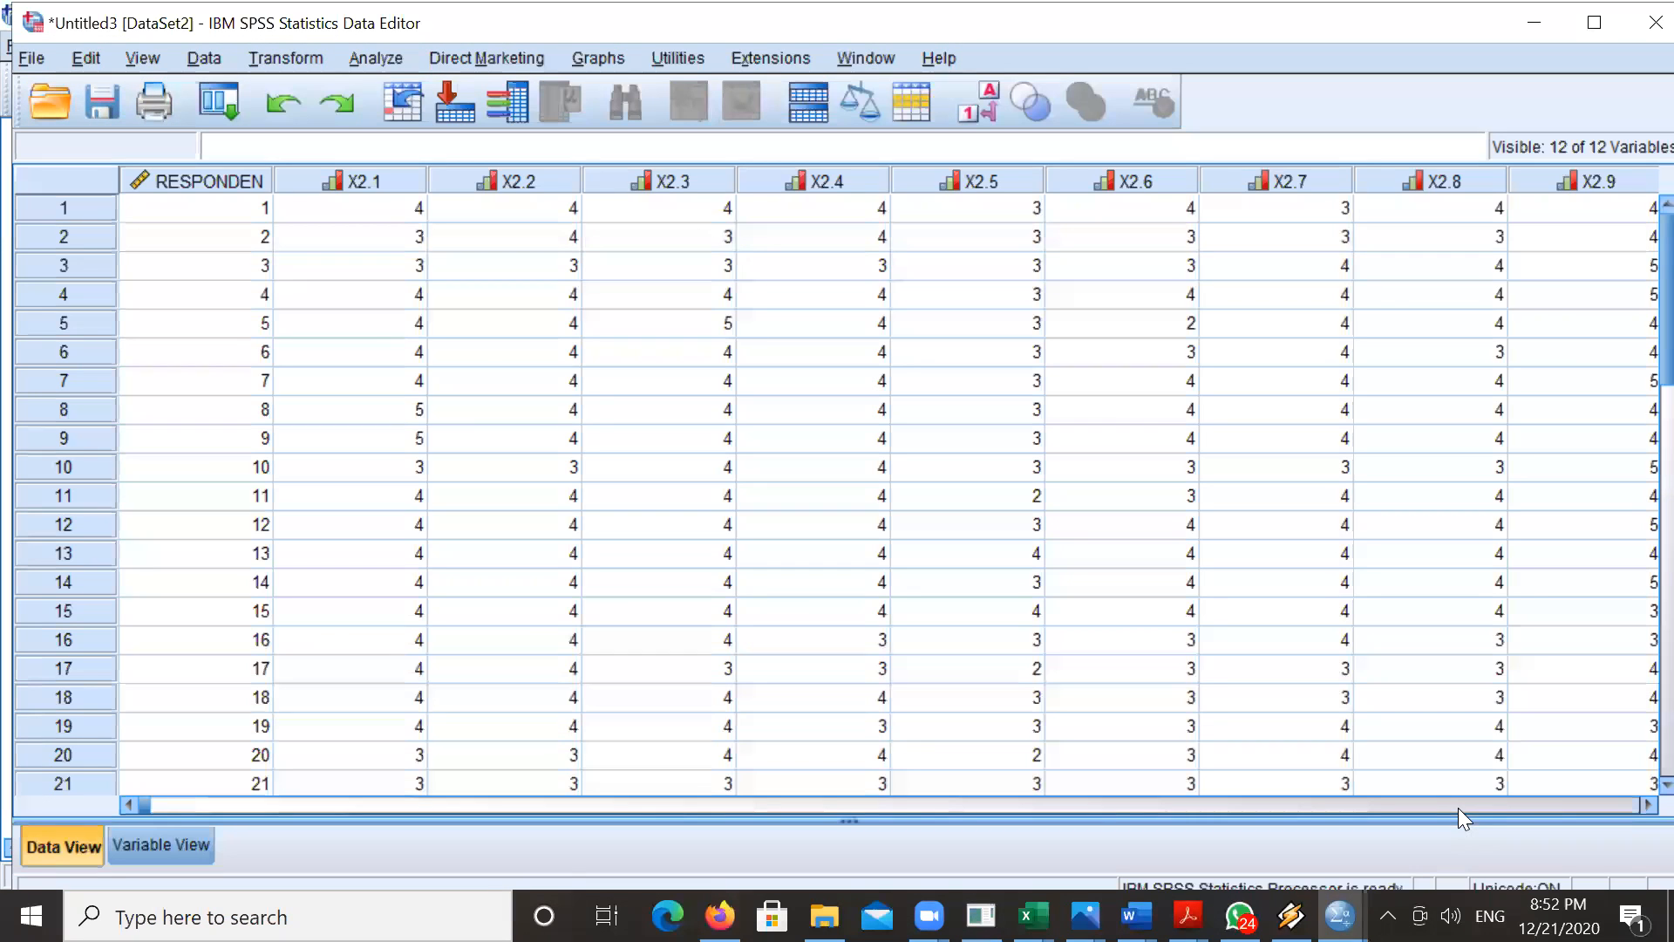
click(32, 59)
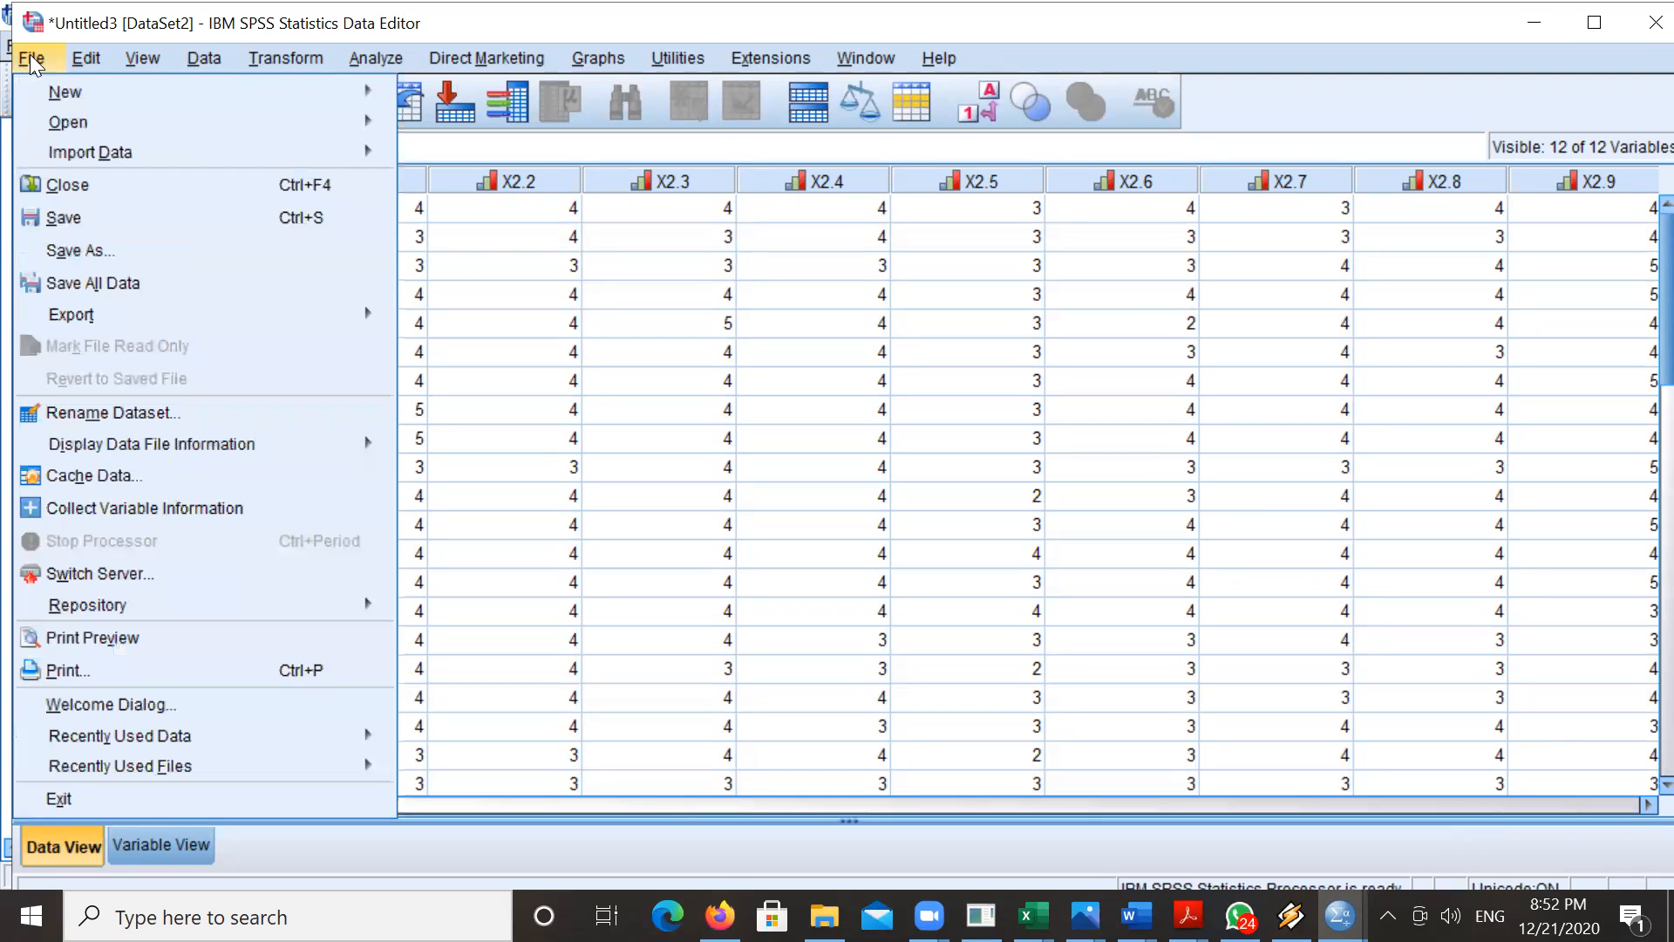
mouse_move(75, 131)
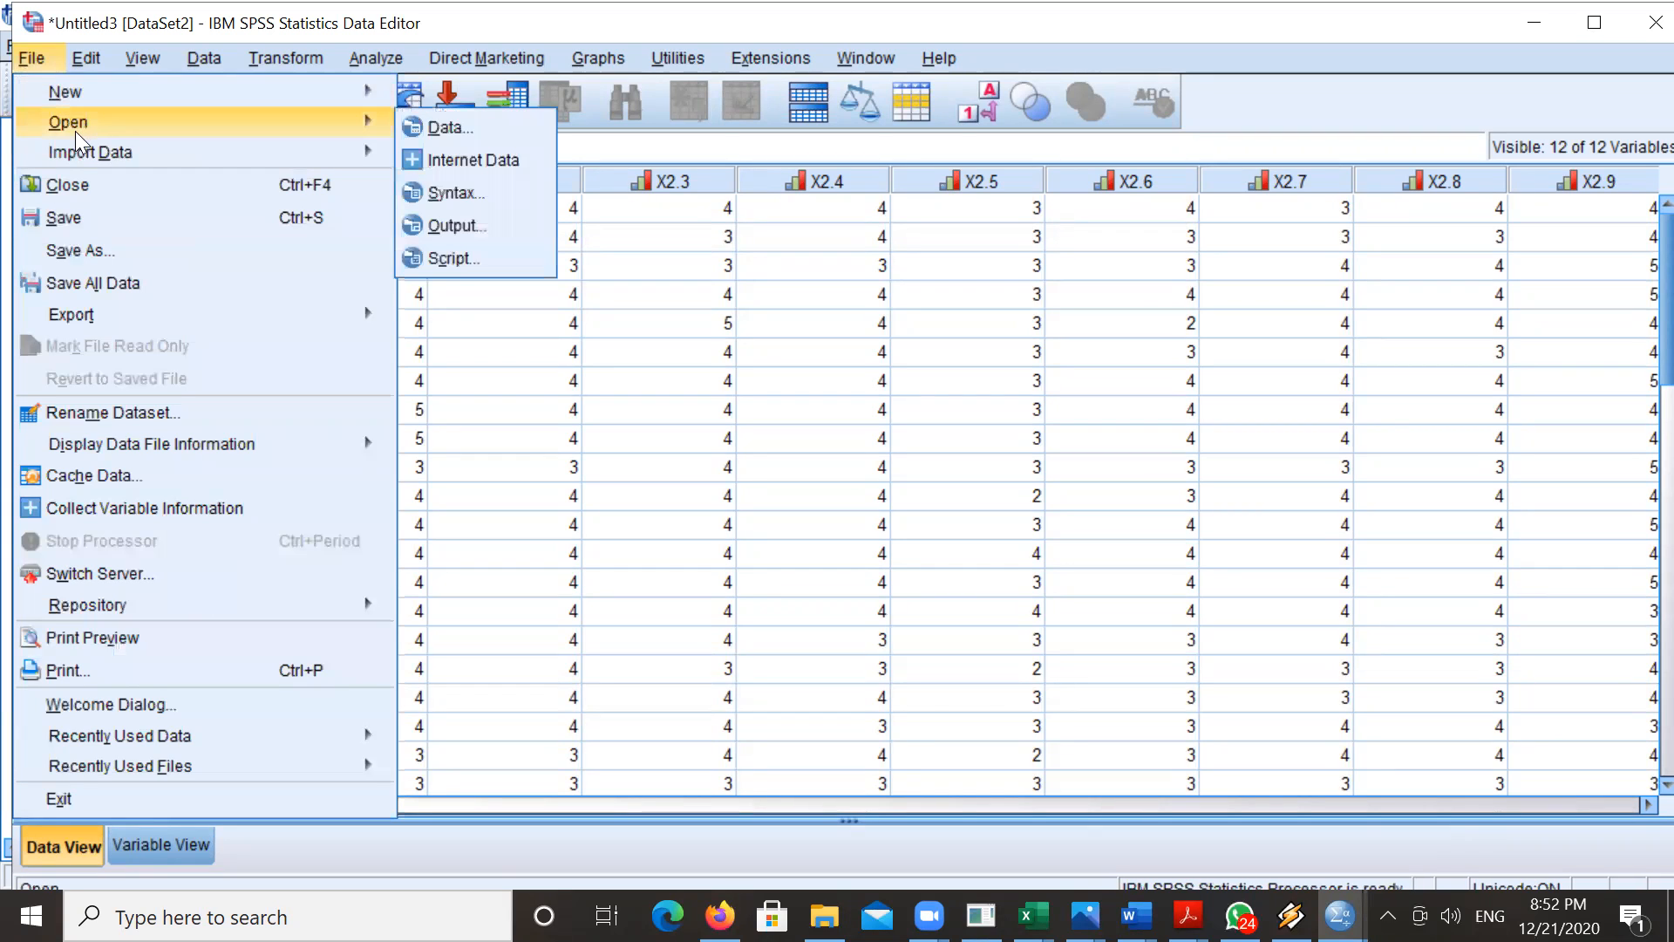
click(449, 129)
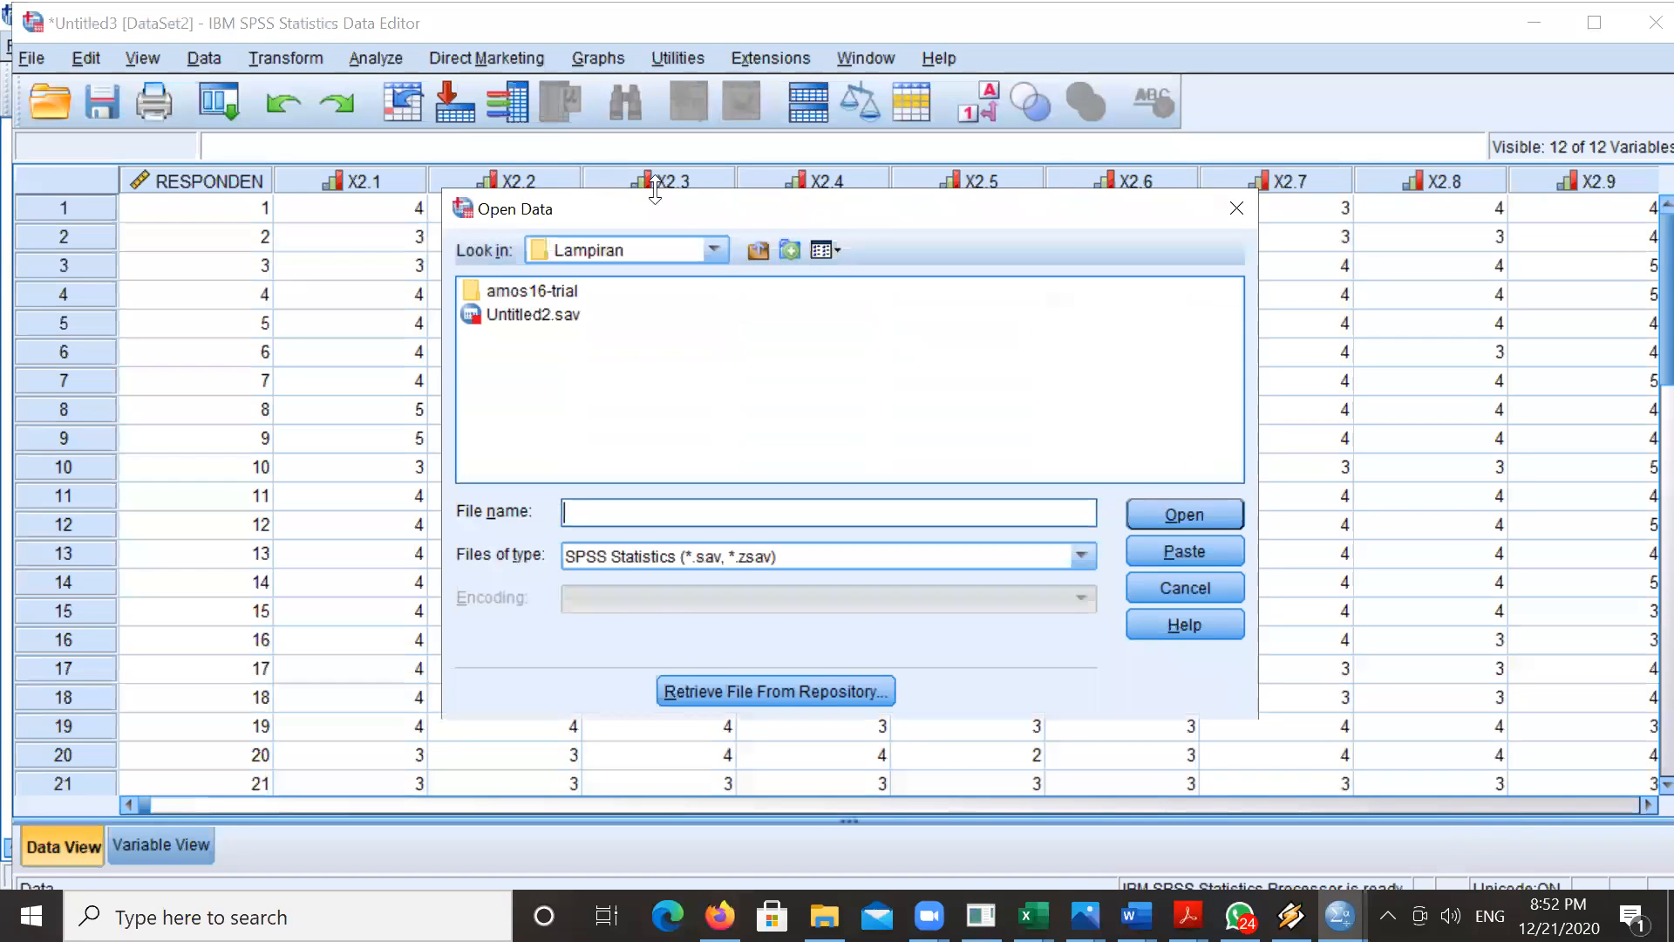
click(713, 250)
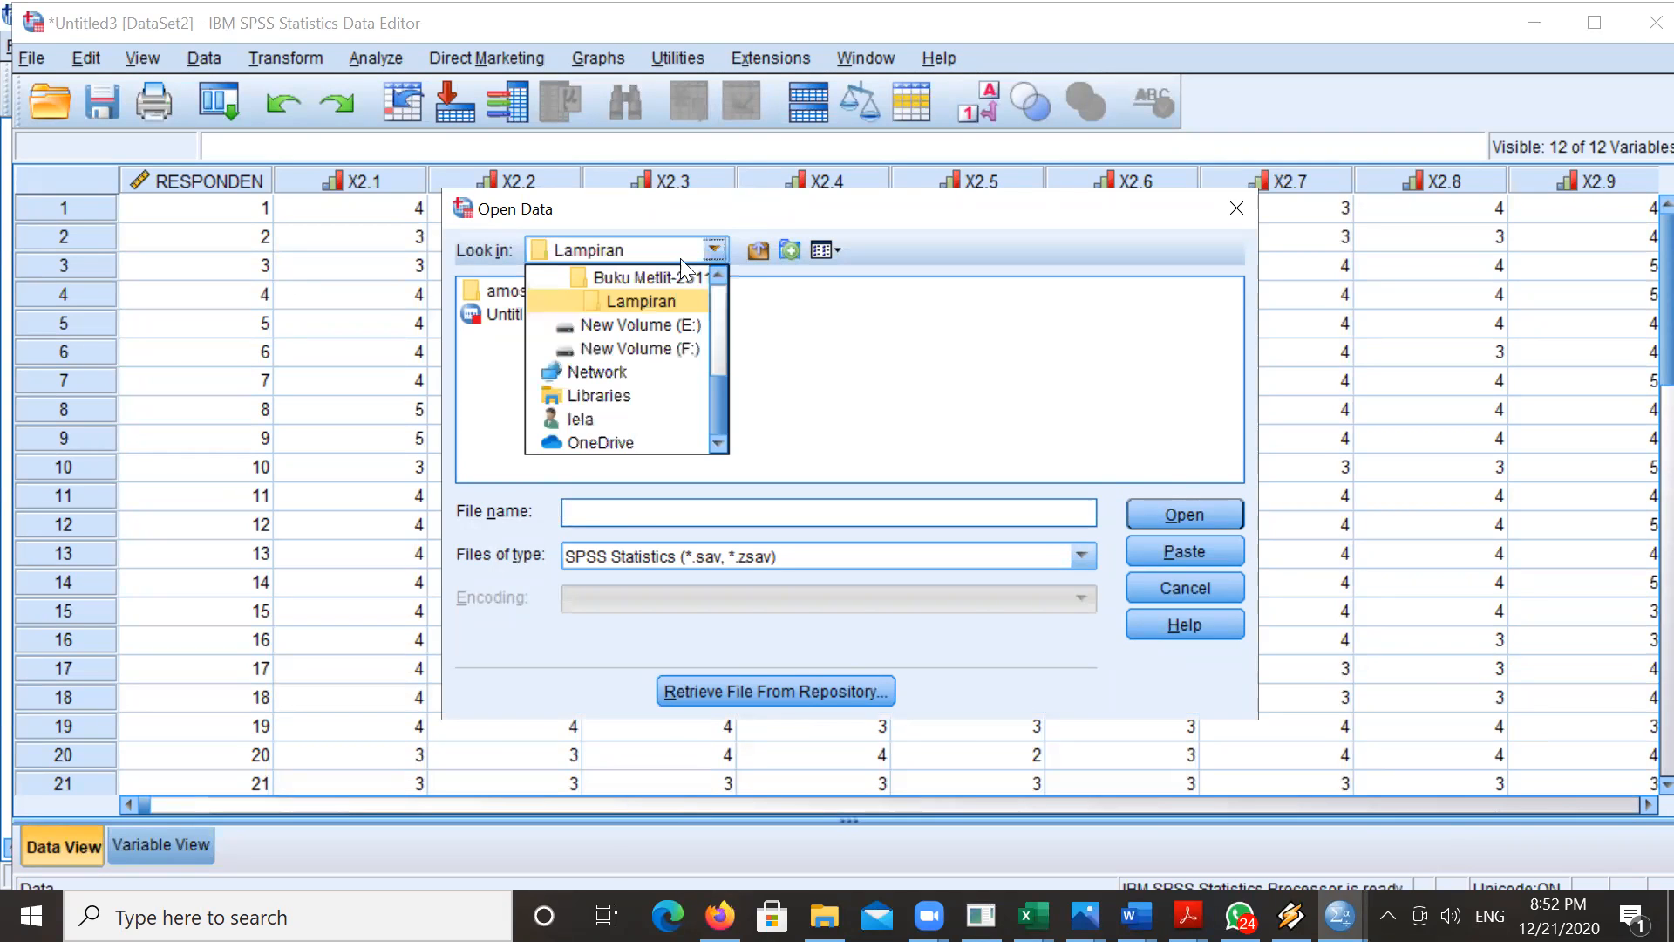
click(862, 353)
click(861, 558)
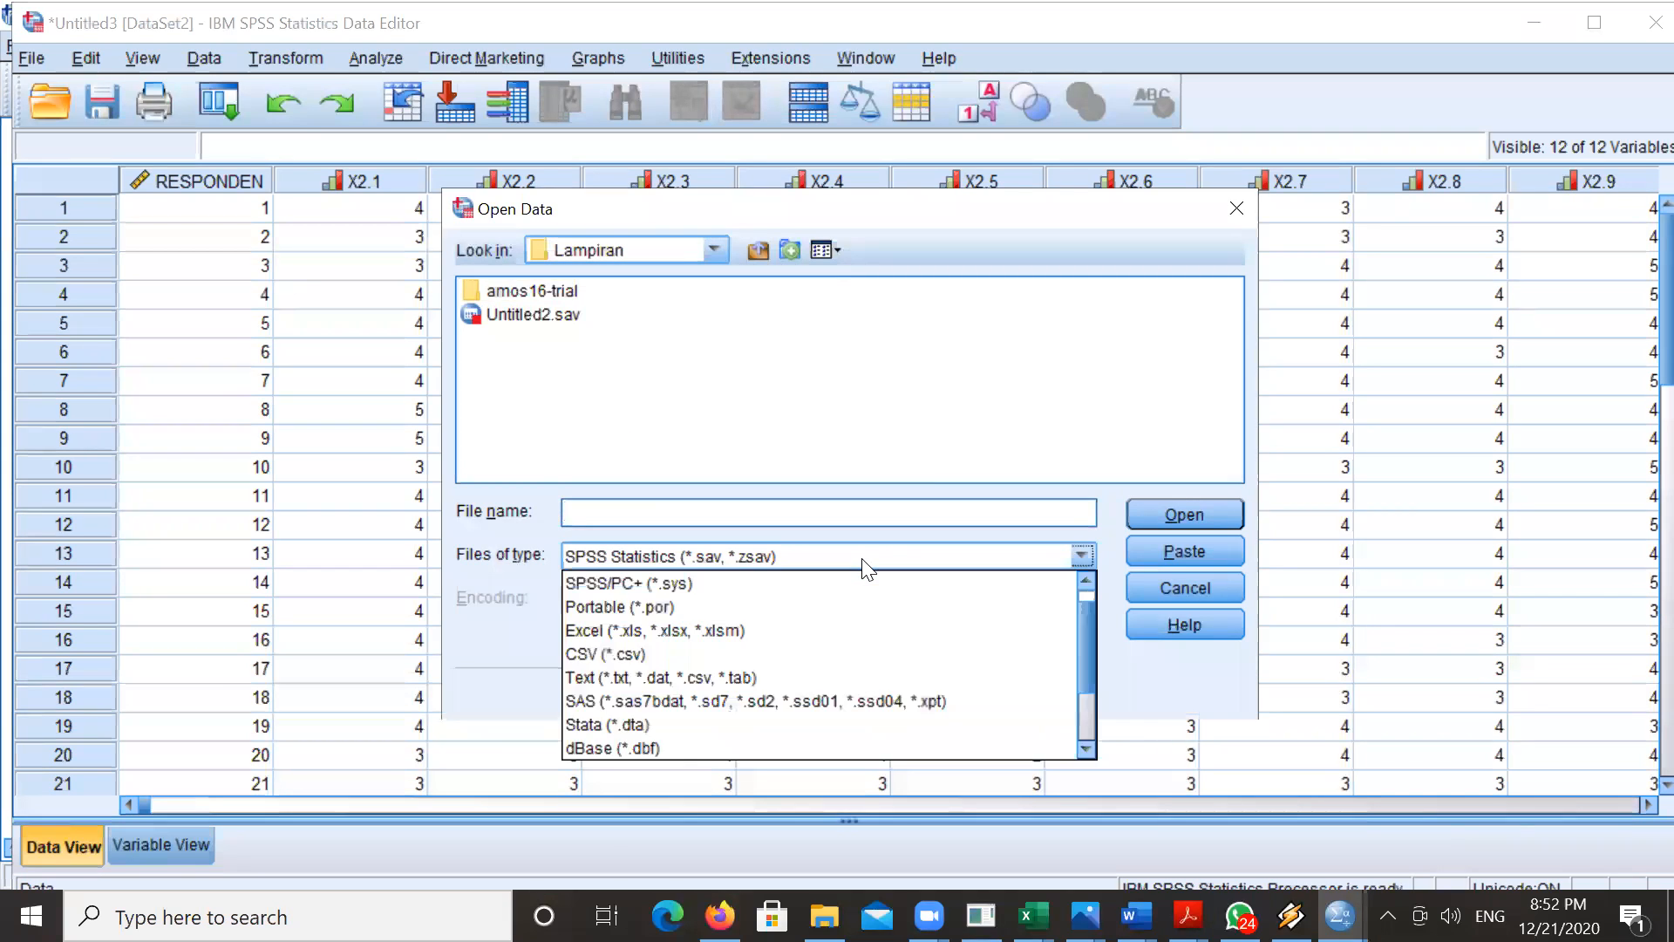
click(781, 628)
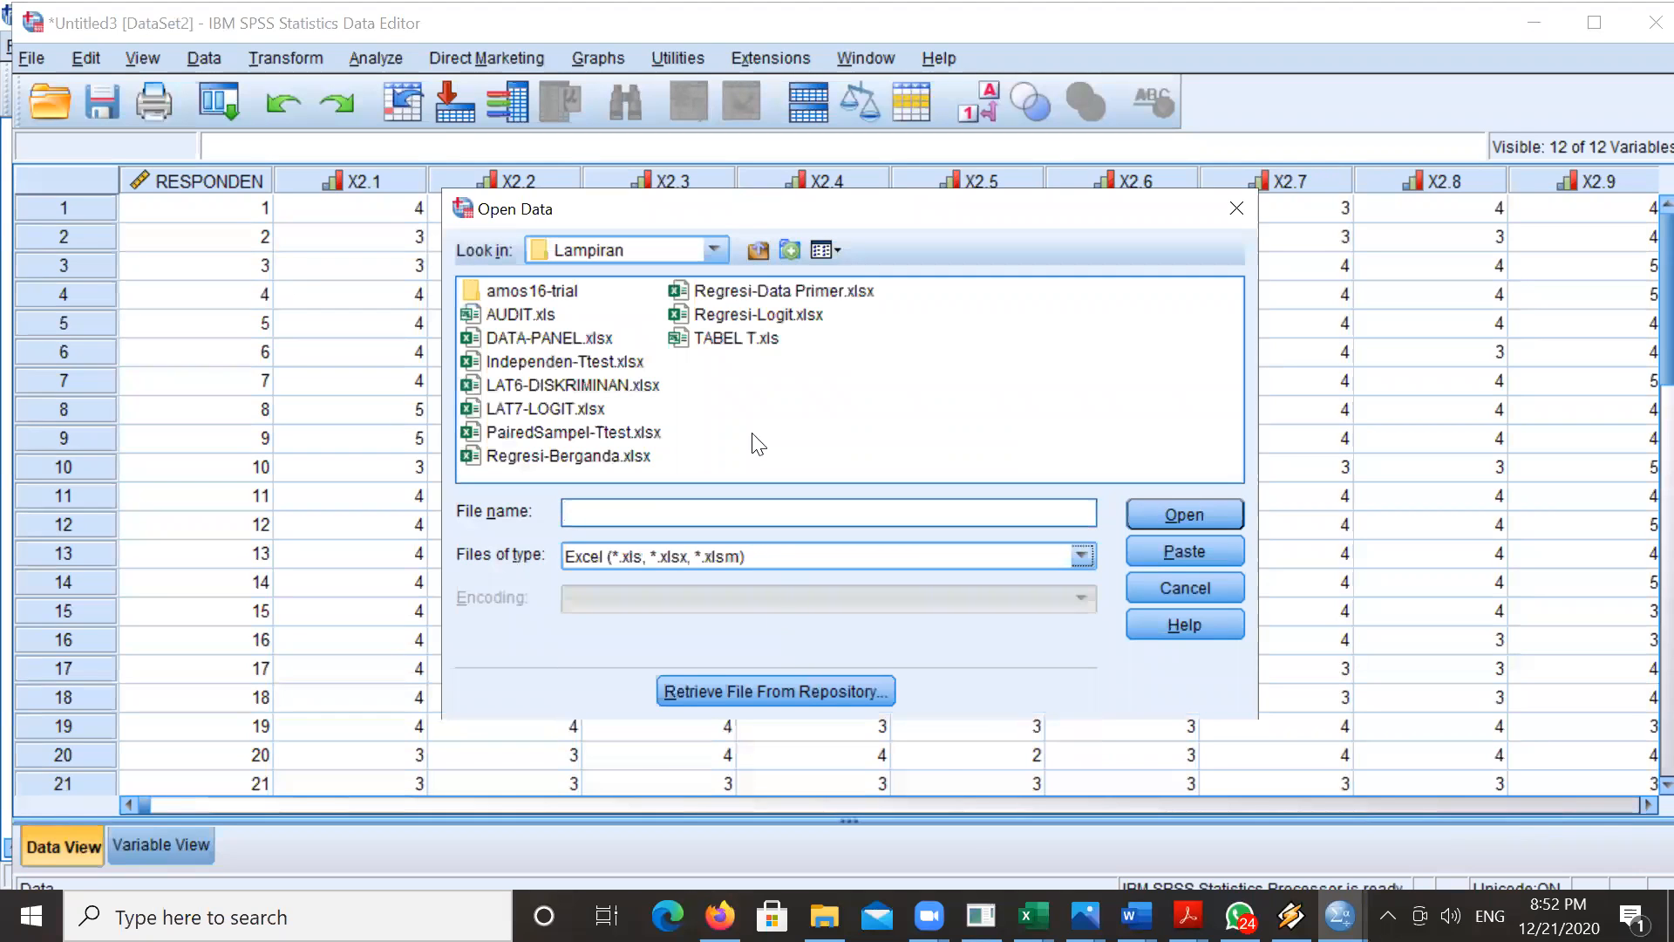
double_click(771, 296)
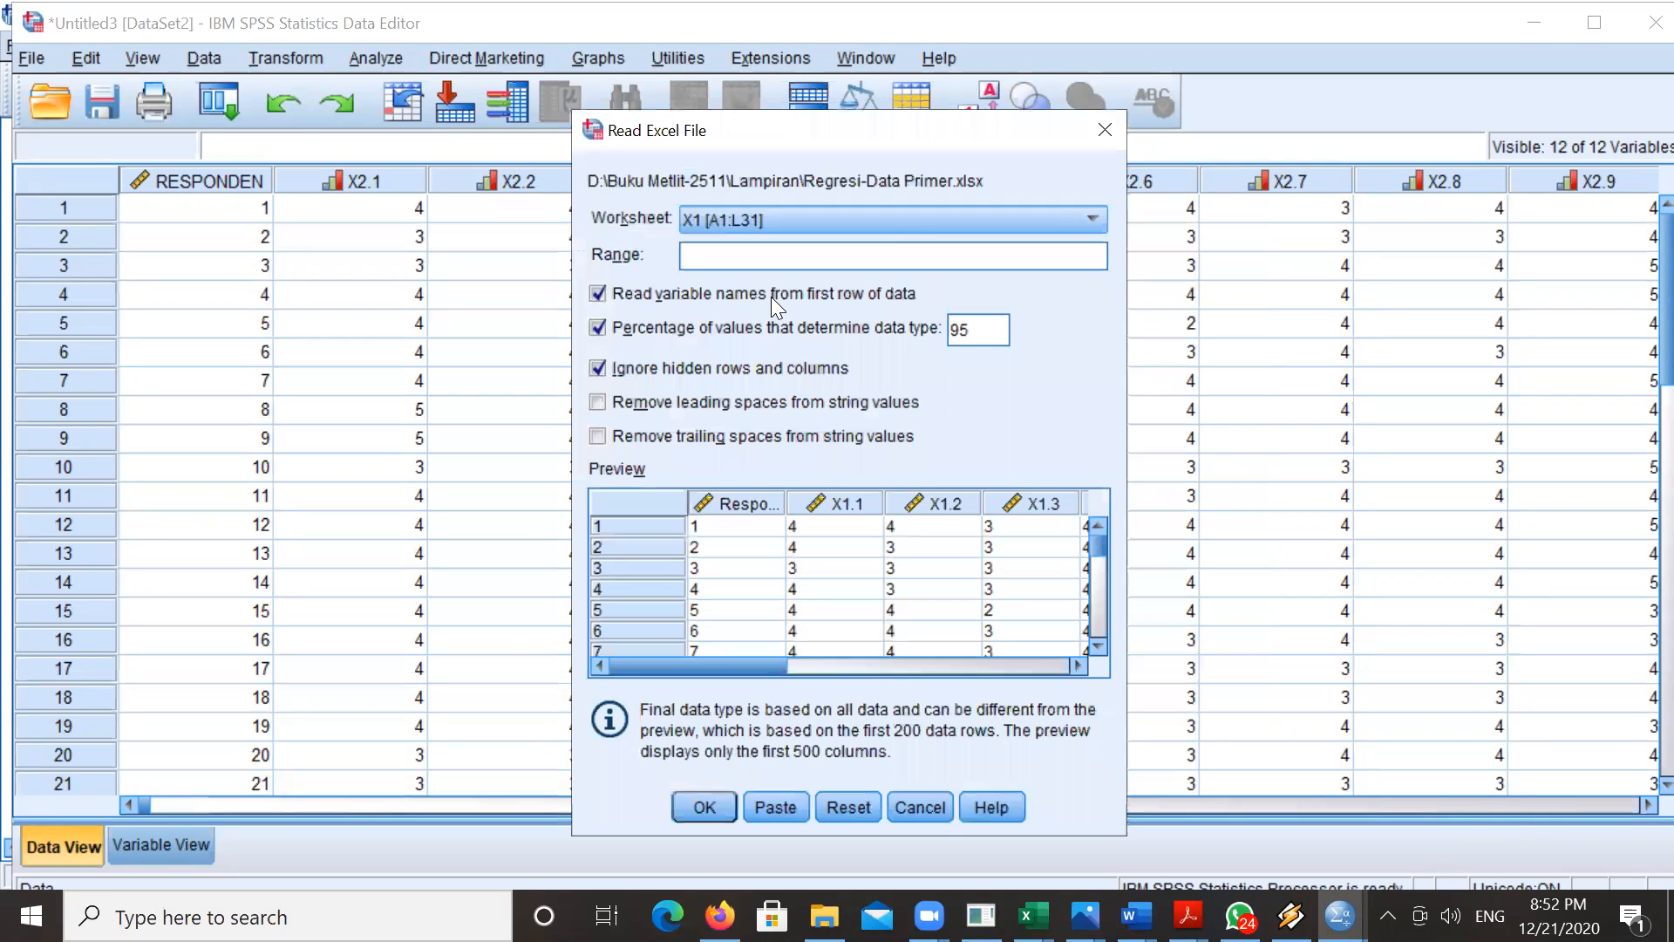
- Import the REGRESI worksheet (A1:C31), reading variable names from the first row of data
click(907, 225)
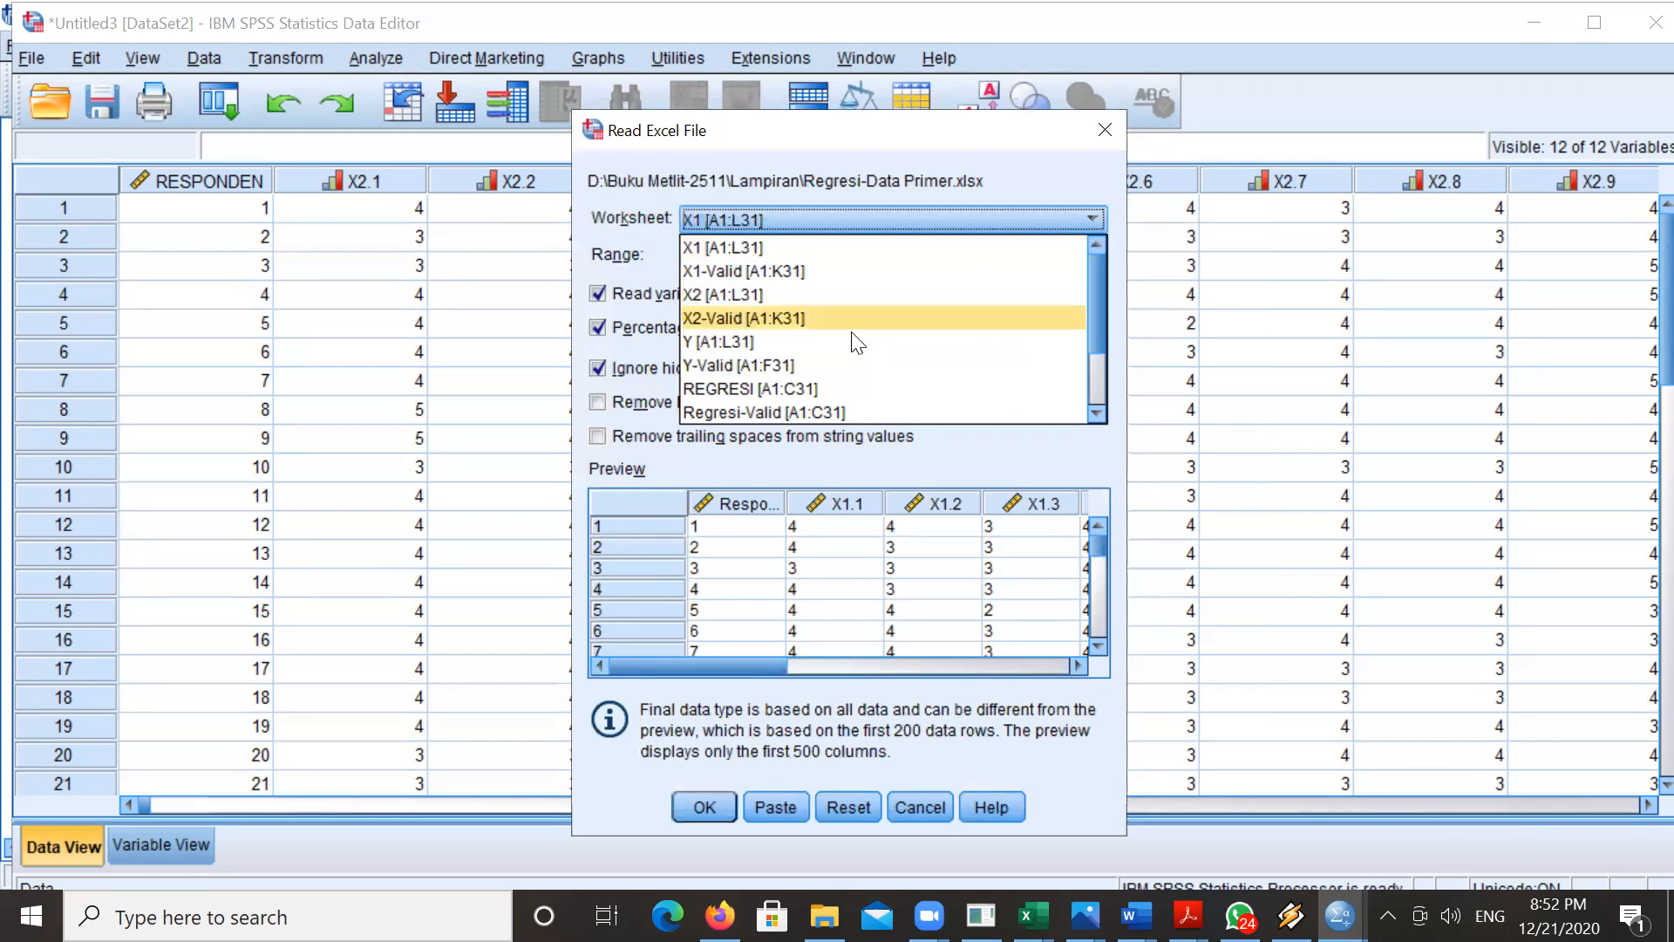
click(809, 389)
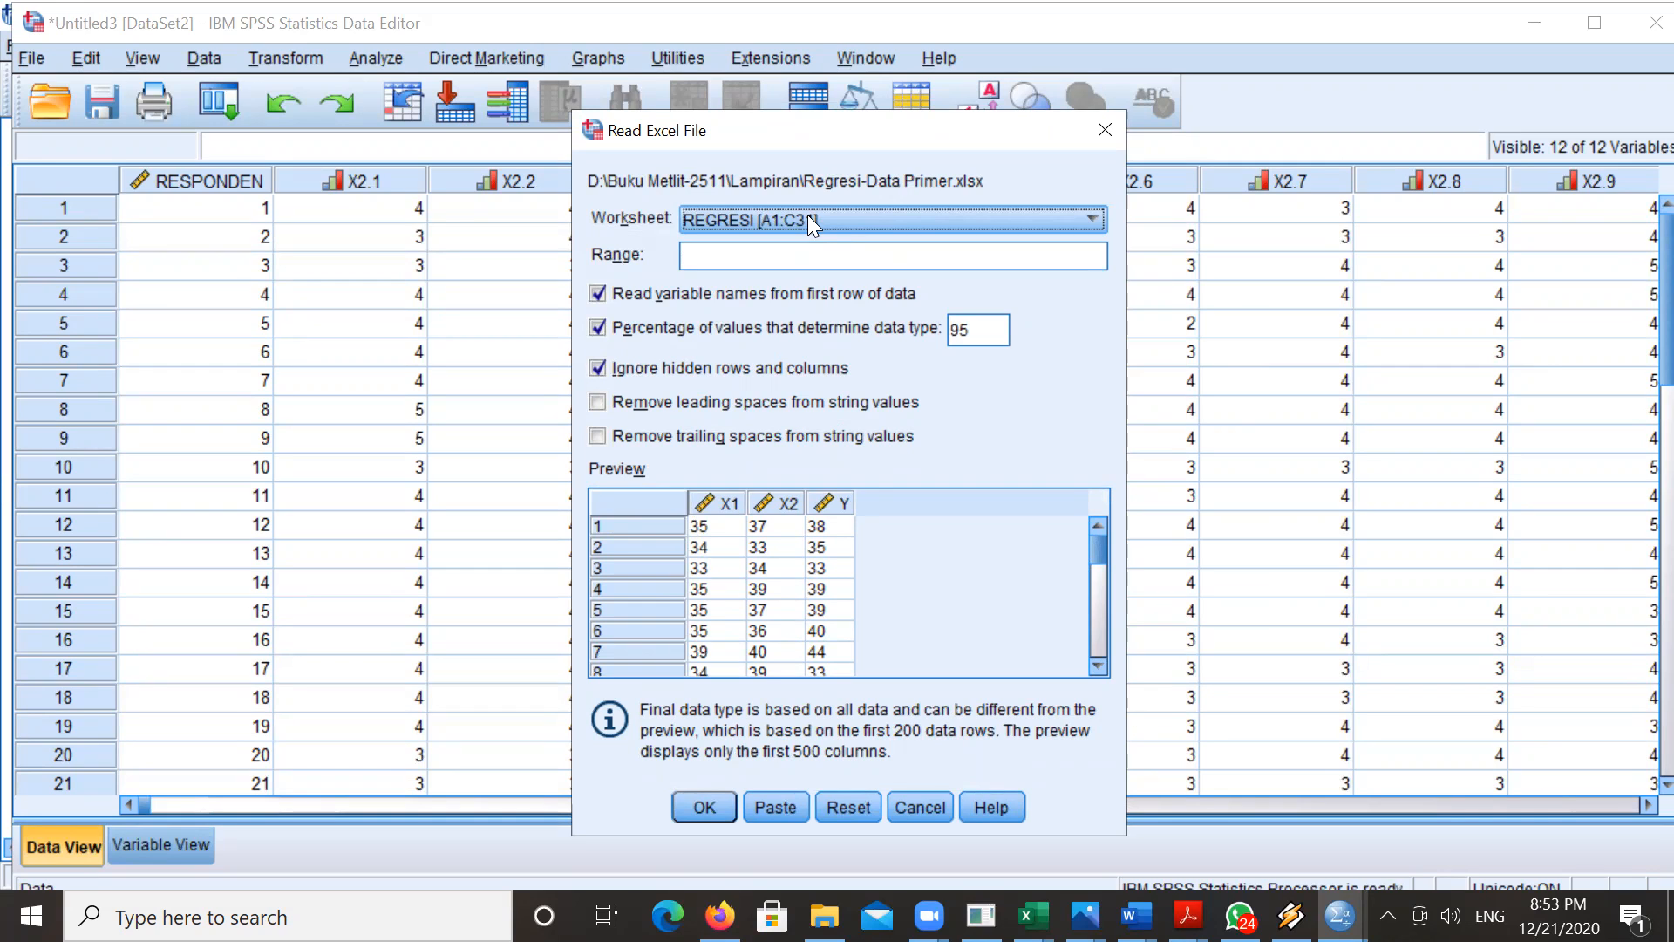
click(689, 802)
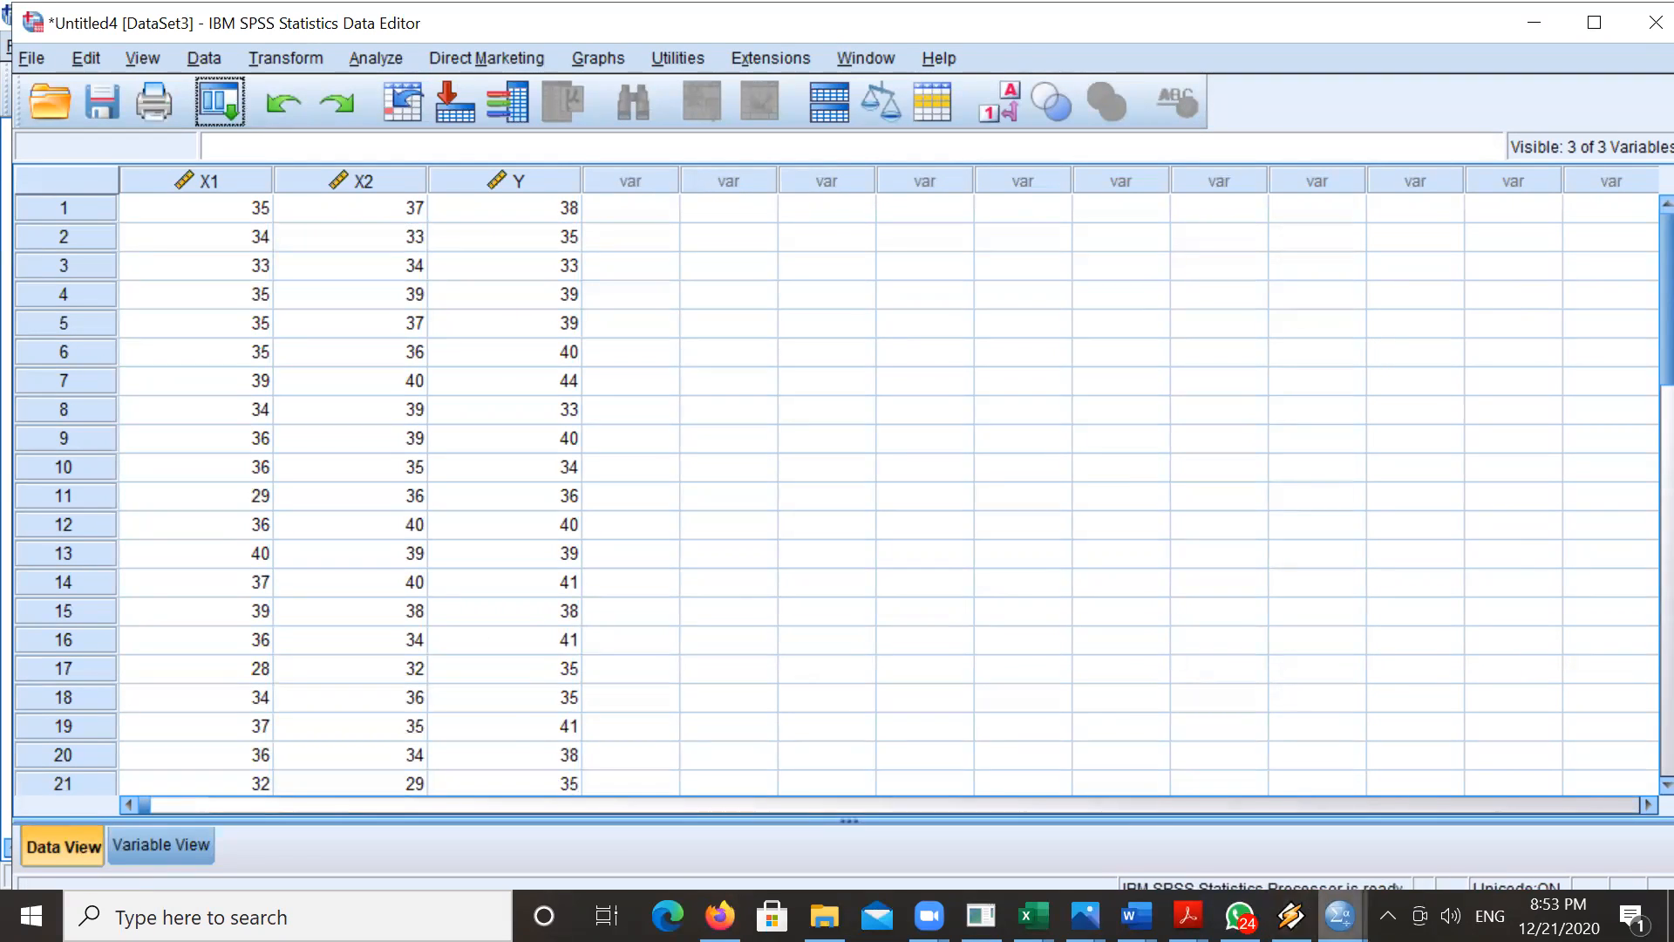
- Examine the total column X1 in DataSet1 and the total column X2 in DataSet2, and return to the imported regression data in DataSet3
click(1339, 915)
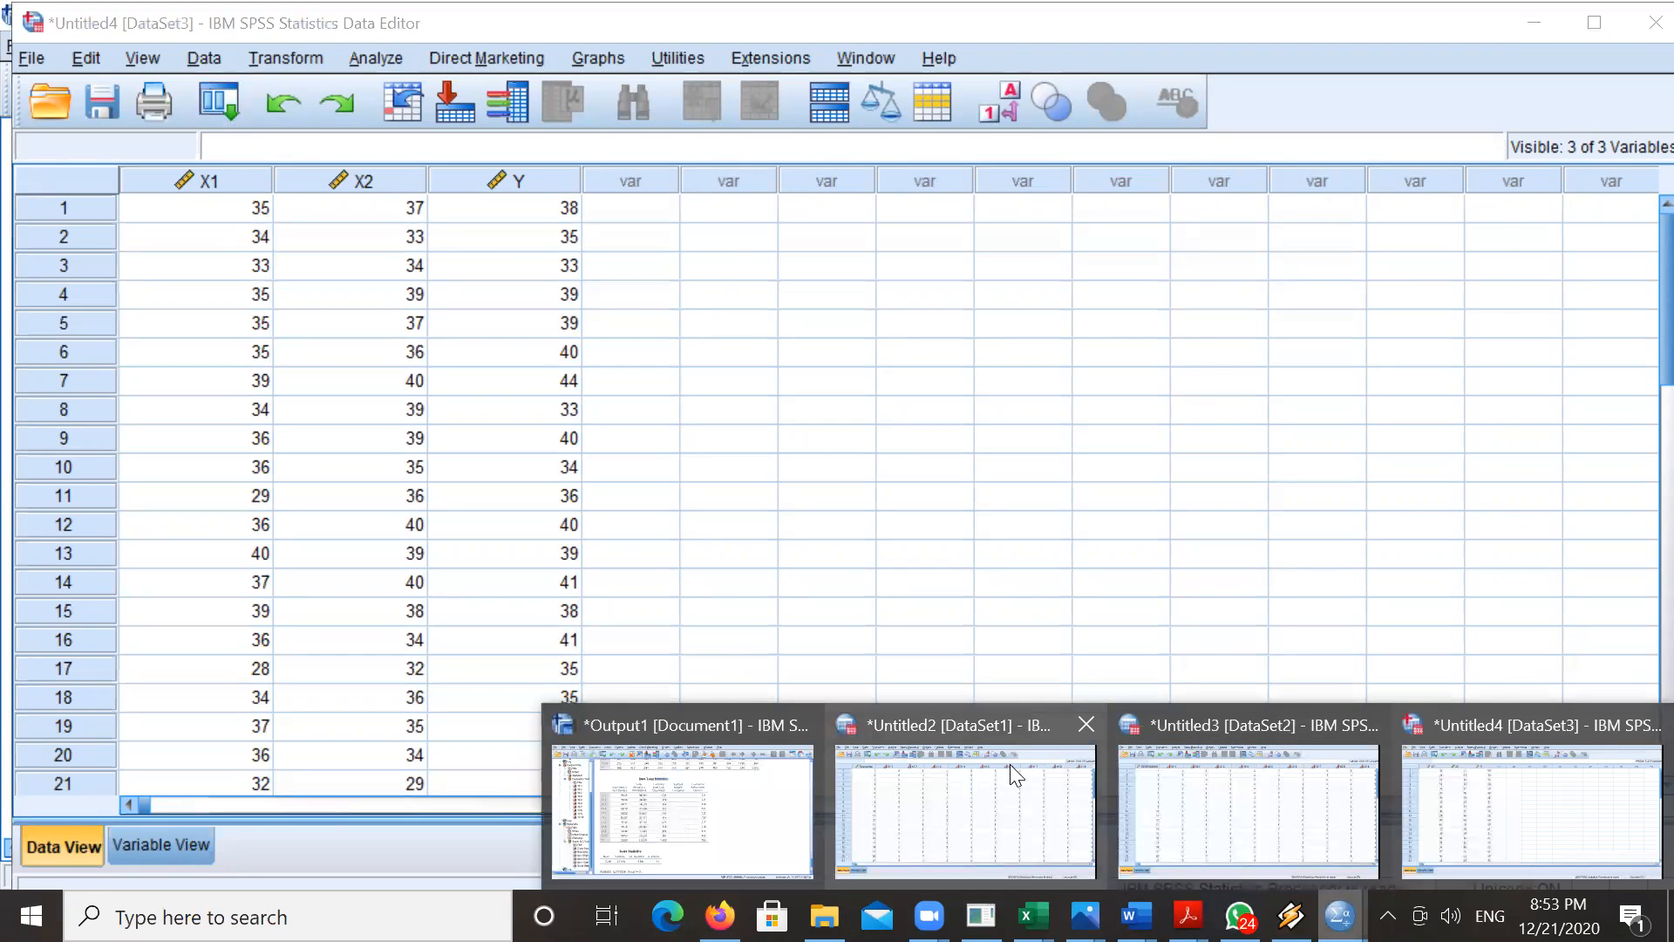
click(1009, 764)
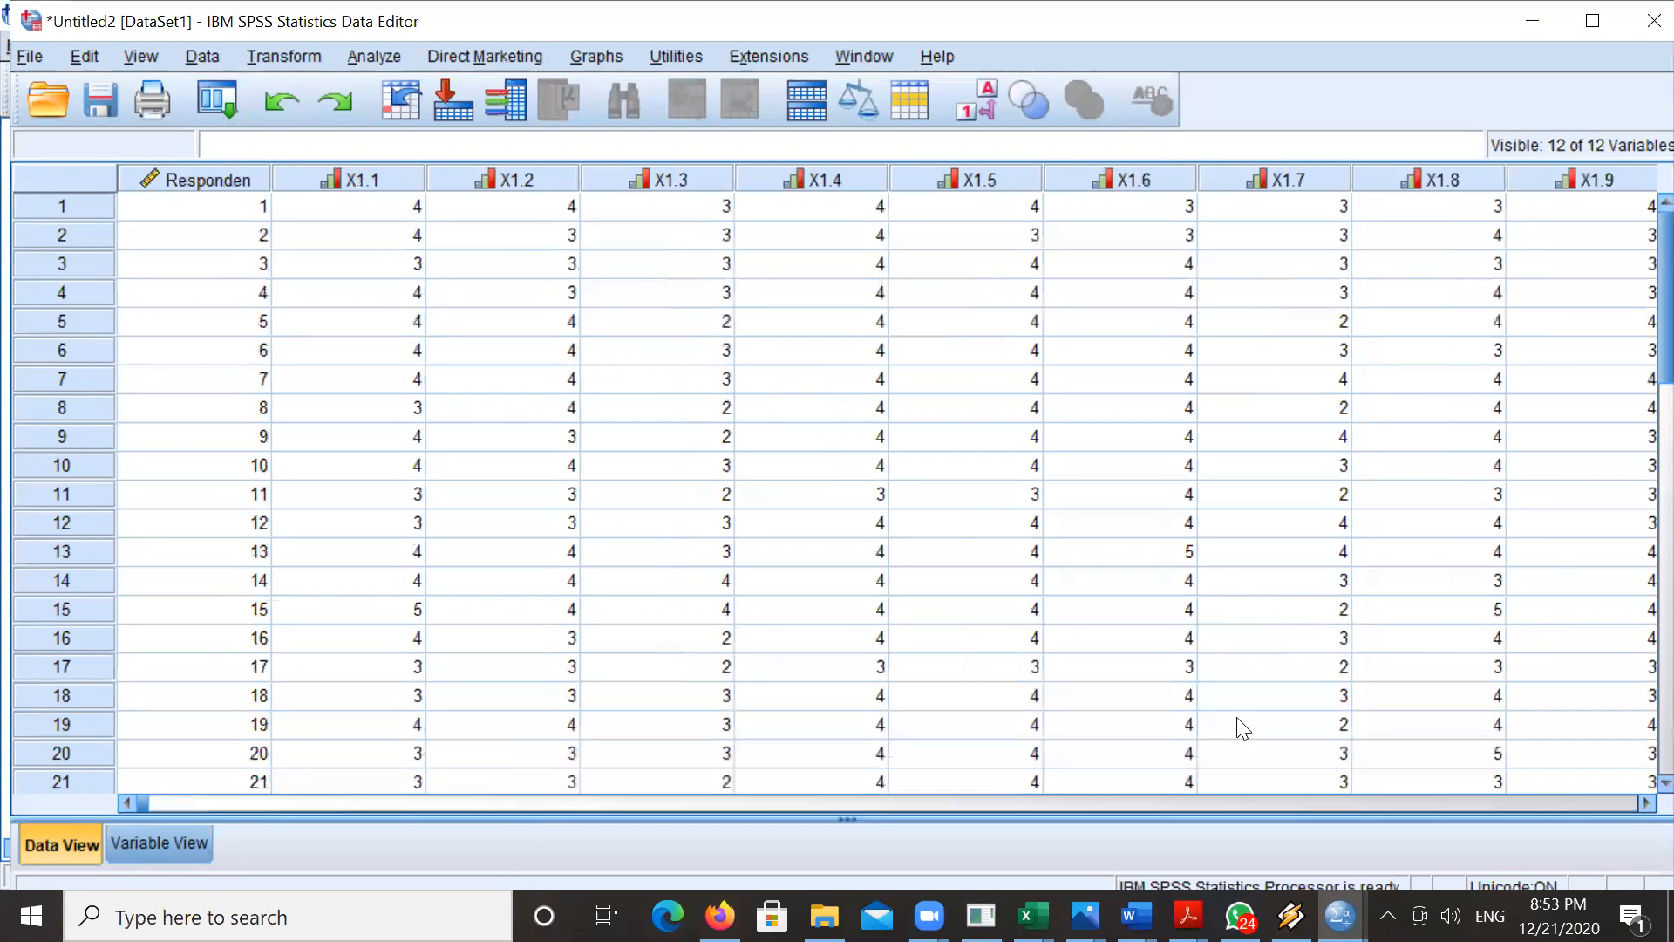
click(1632, 799)
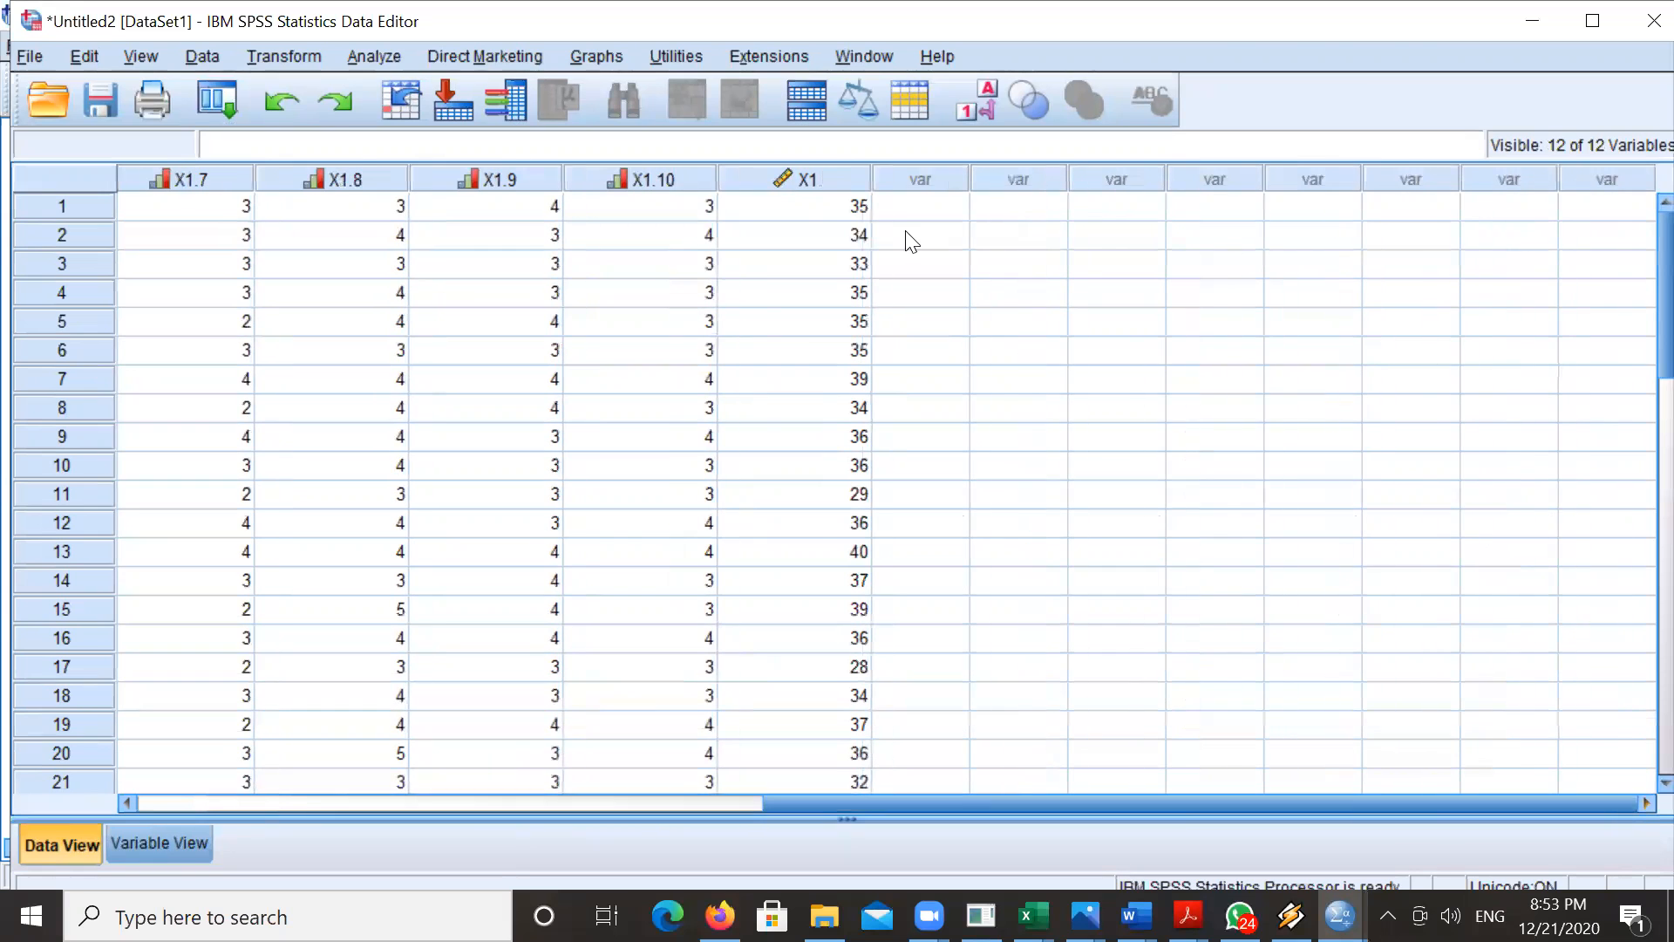
click(846, 207)
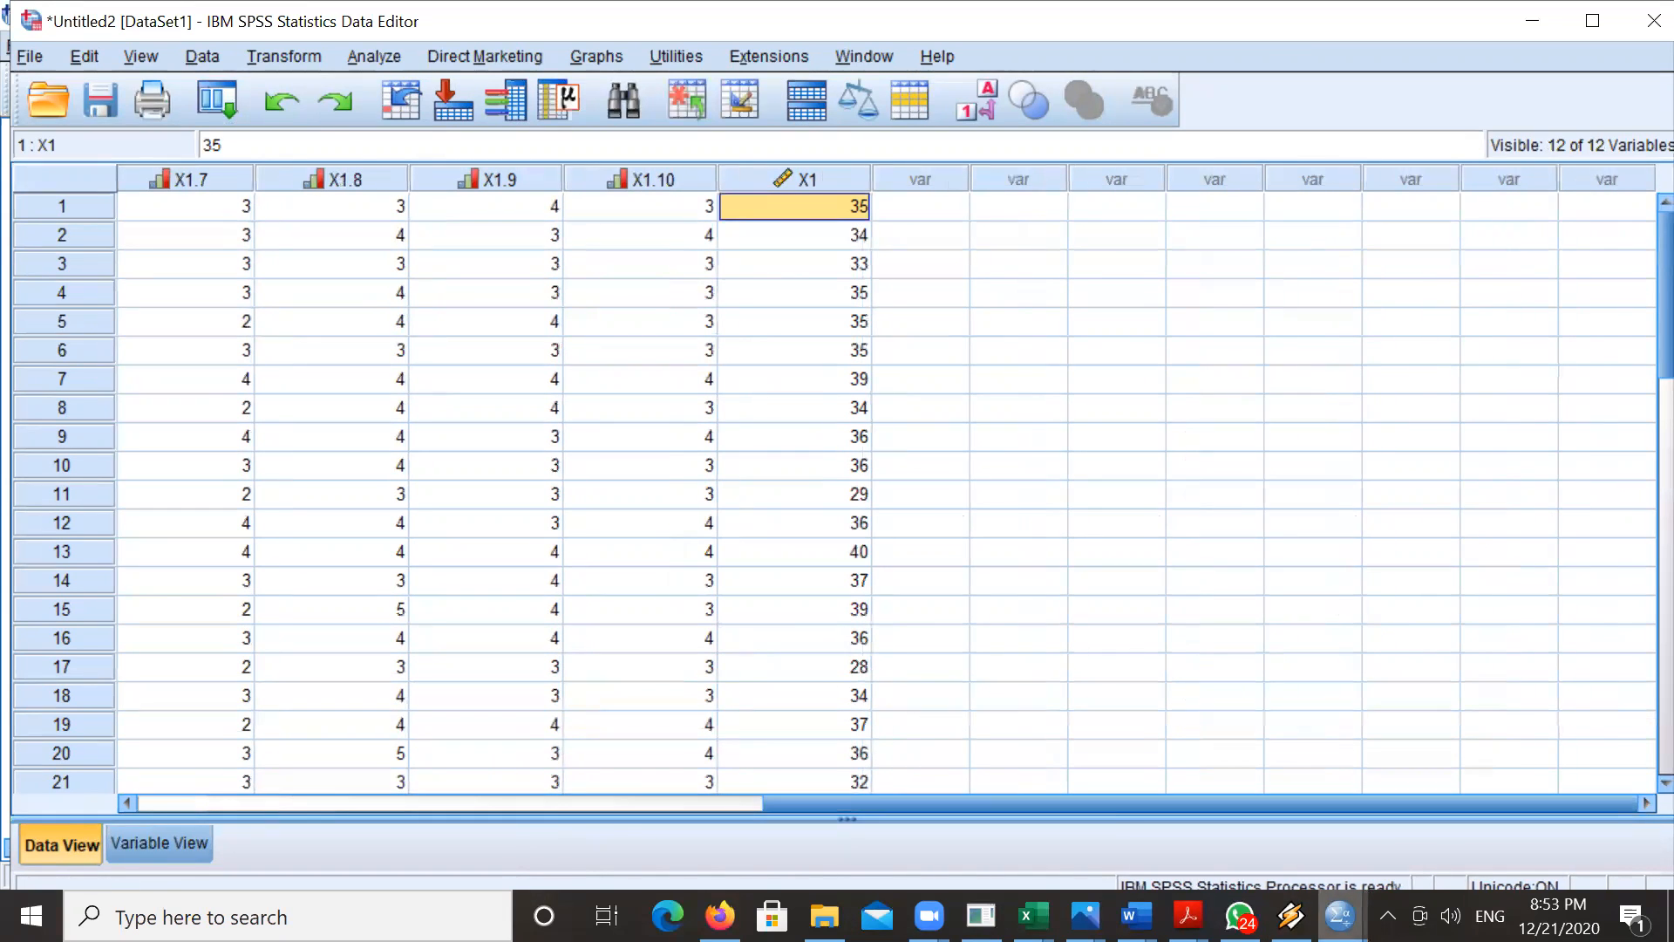
mouse_move(1340, 915)
click(1297, 839)
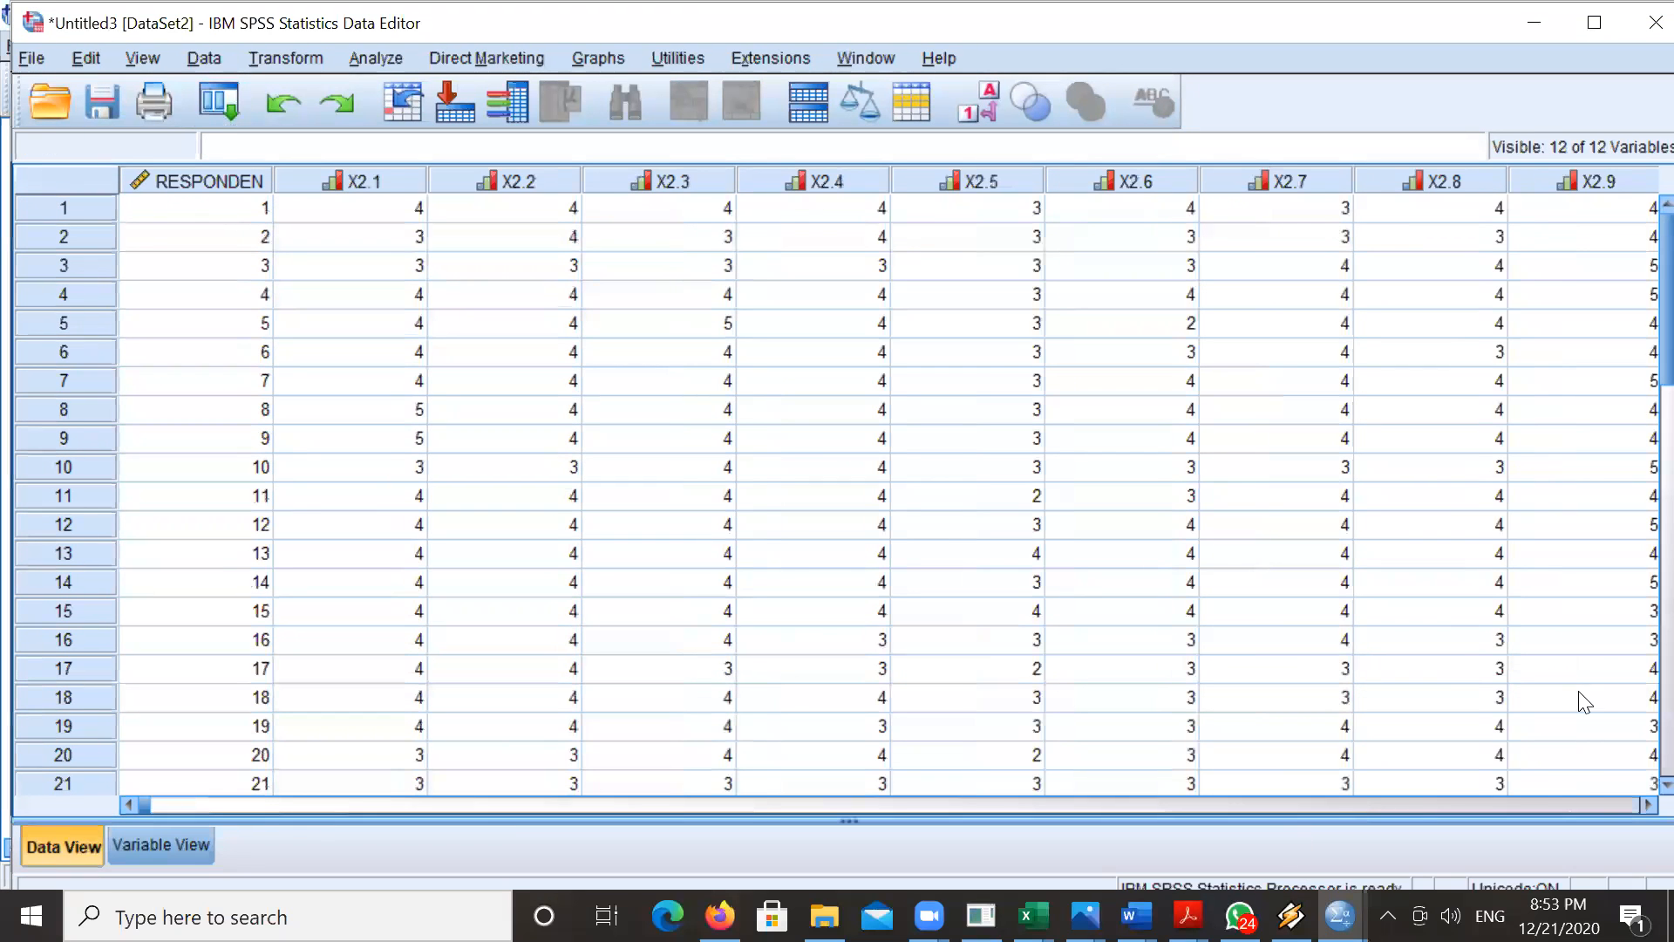
click(1646, 804)
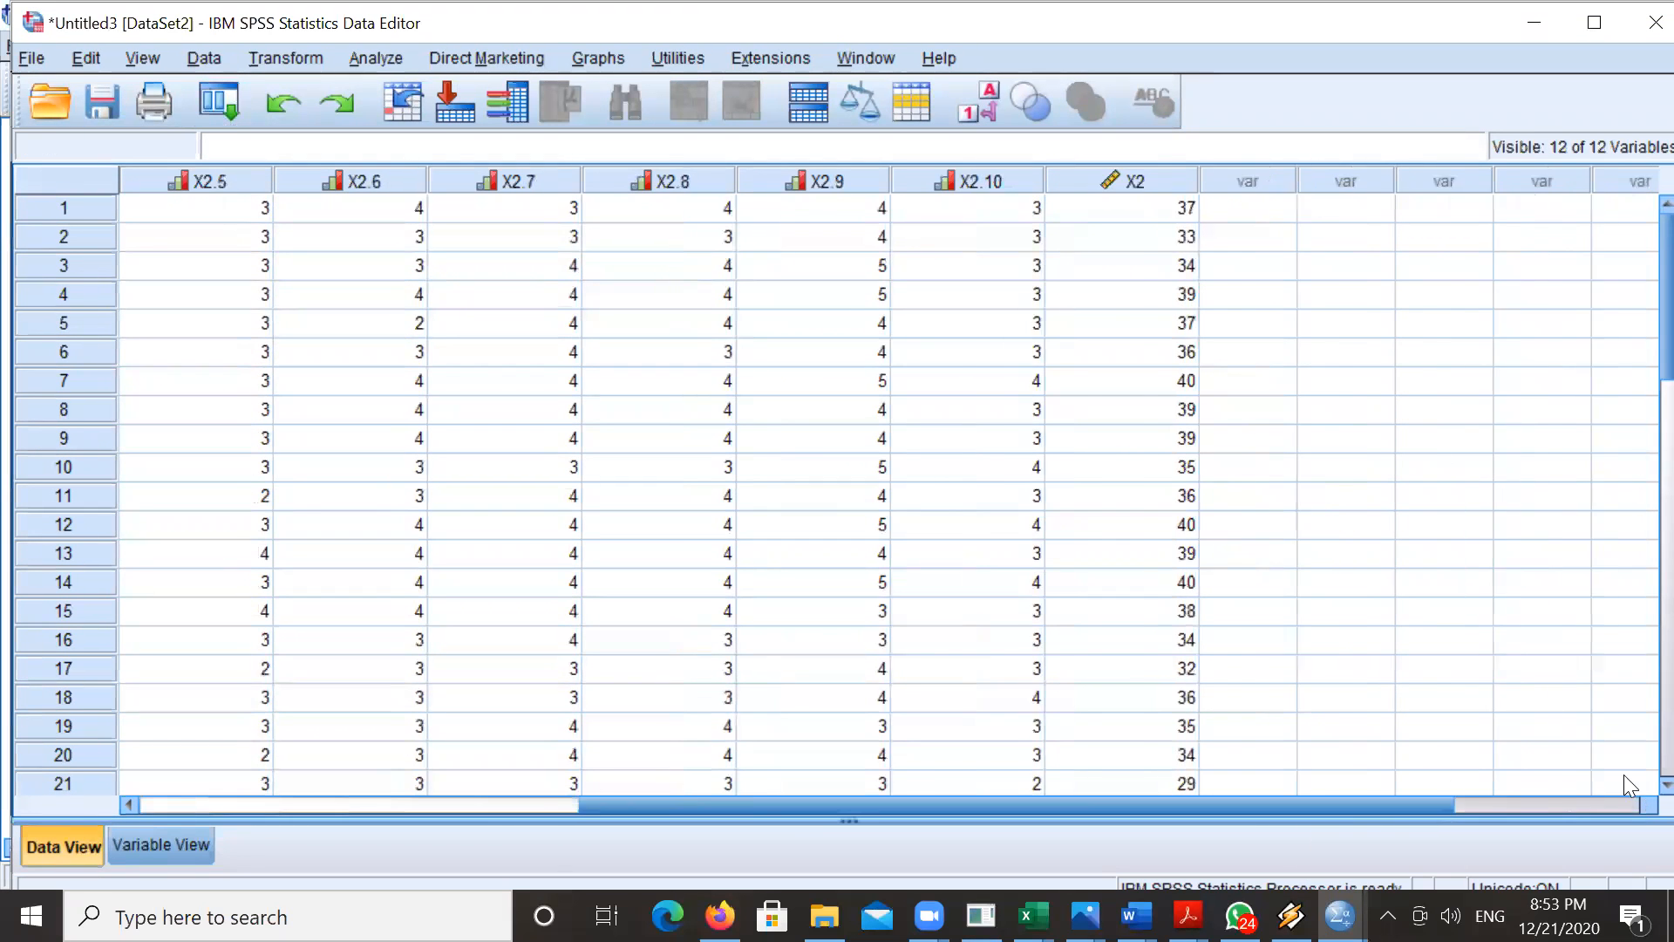
click(809, 208)
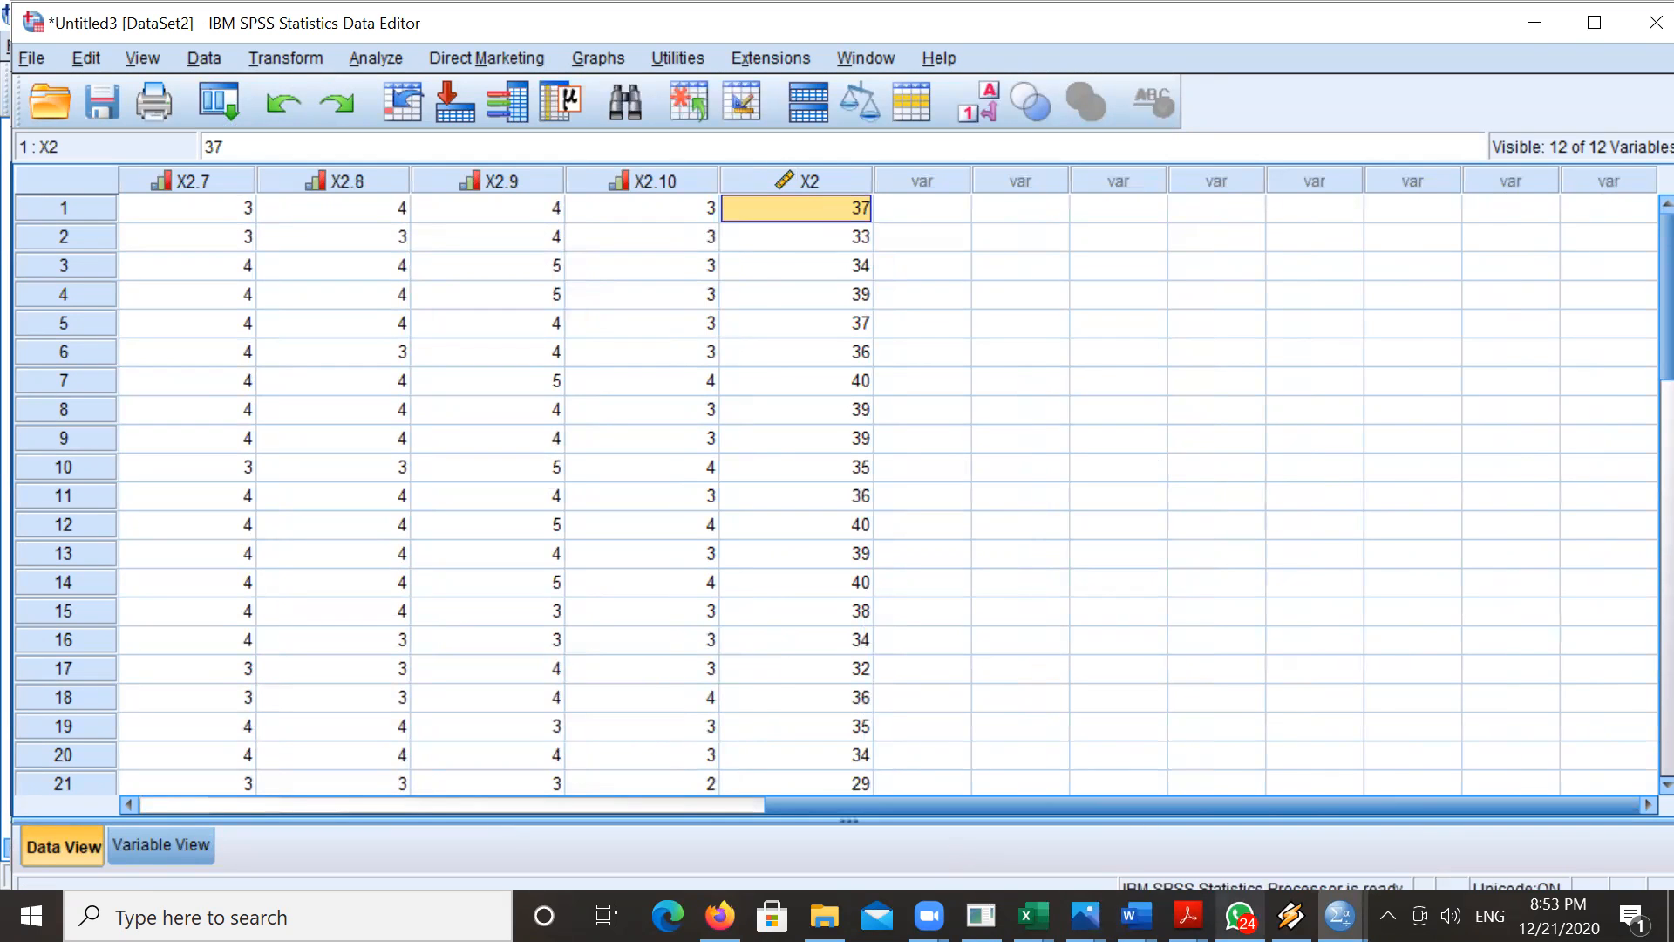
mouse_move(1340, 916)
click(1486, 816)
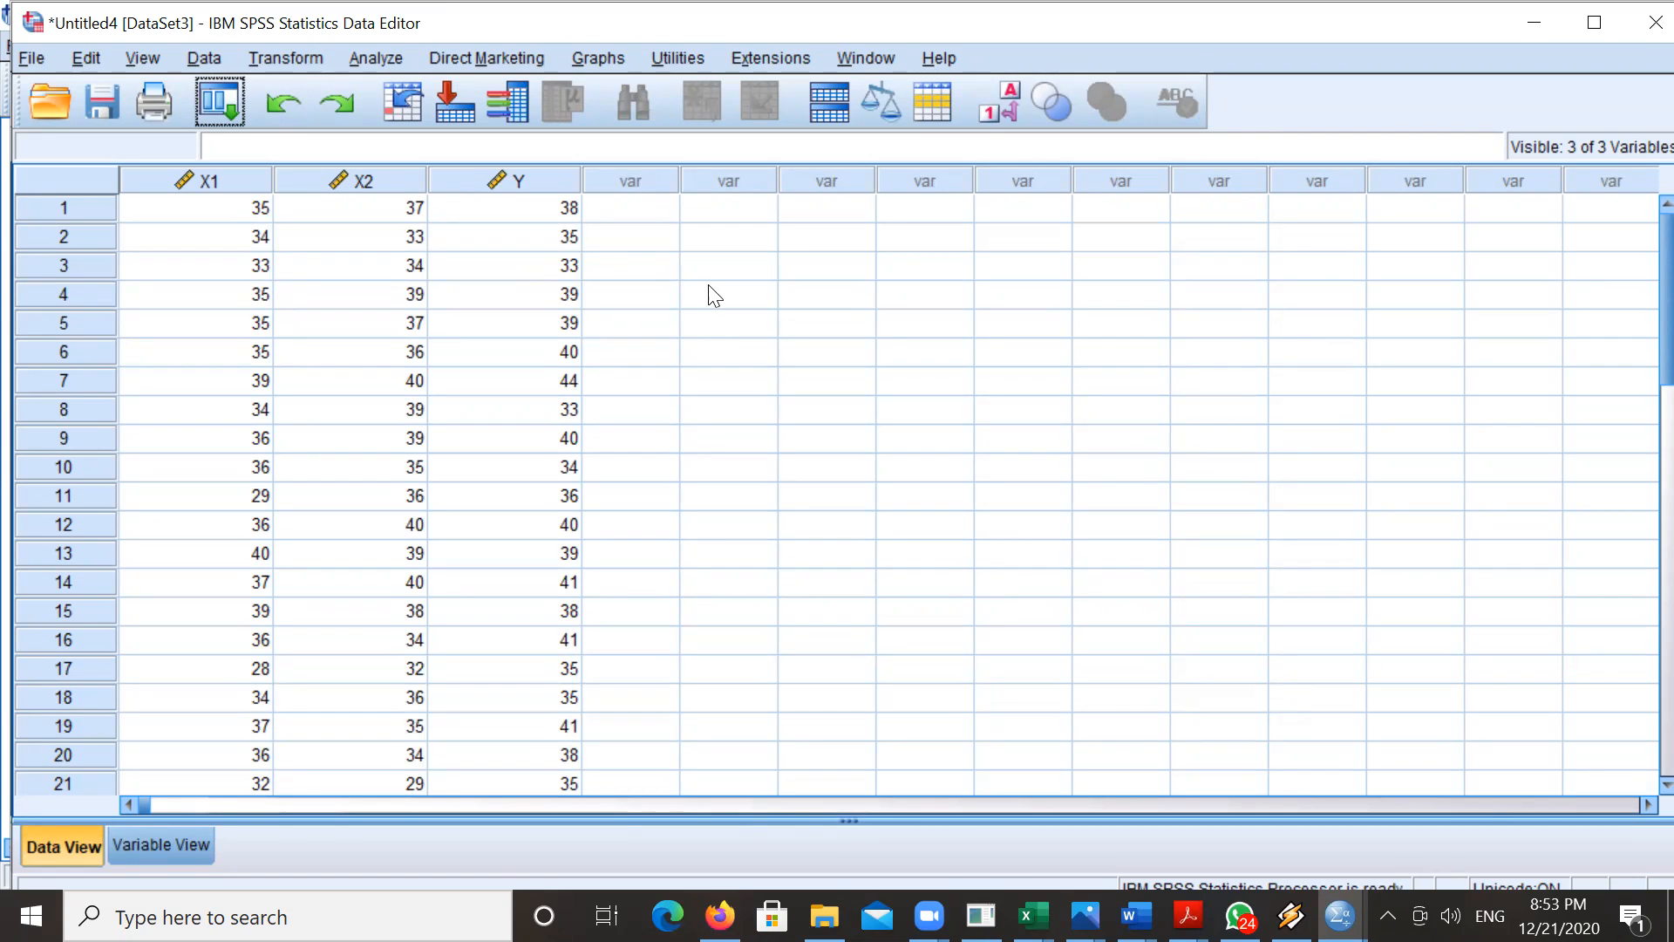
- Set up a Linear Regression in DataSet3 with Y as the dependent variable and X1 and X2 as independent variables
click(372, 61)
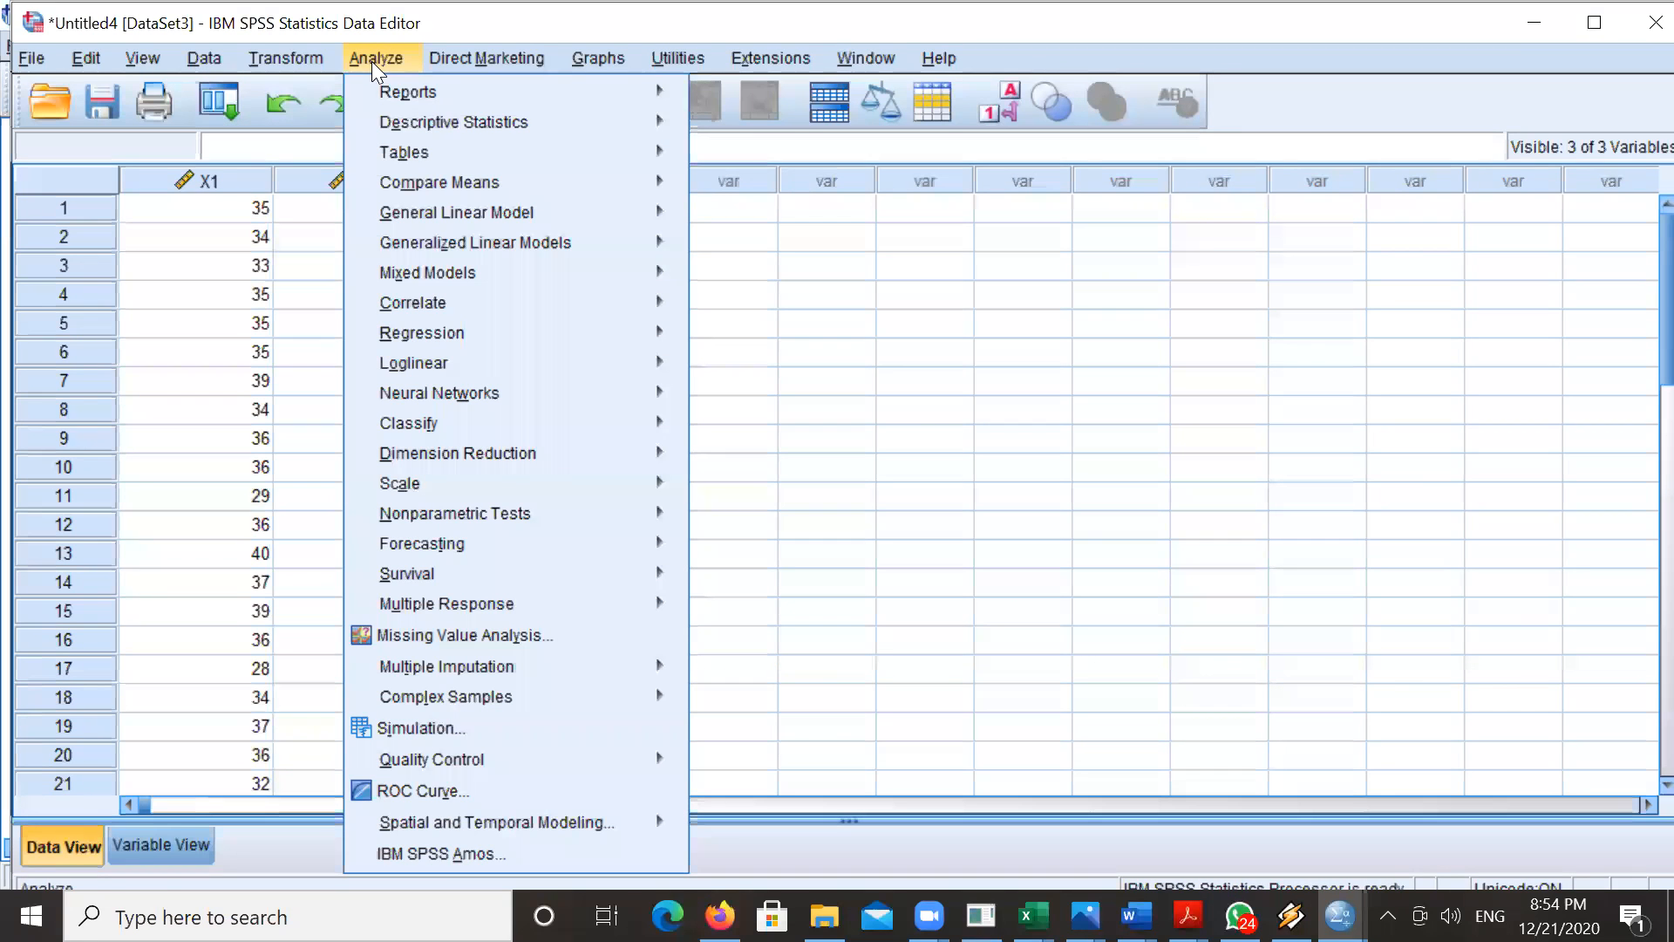
mouse_move(533, 334)
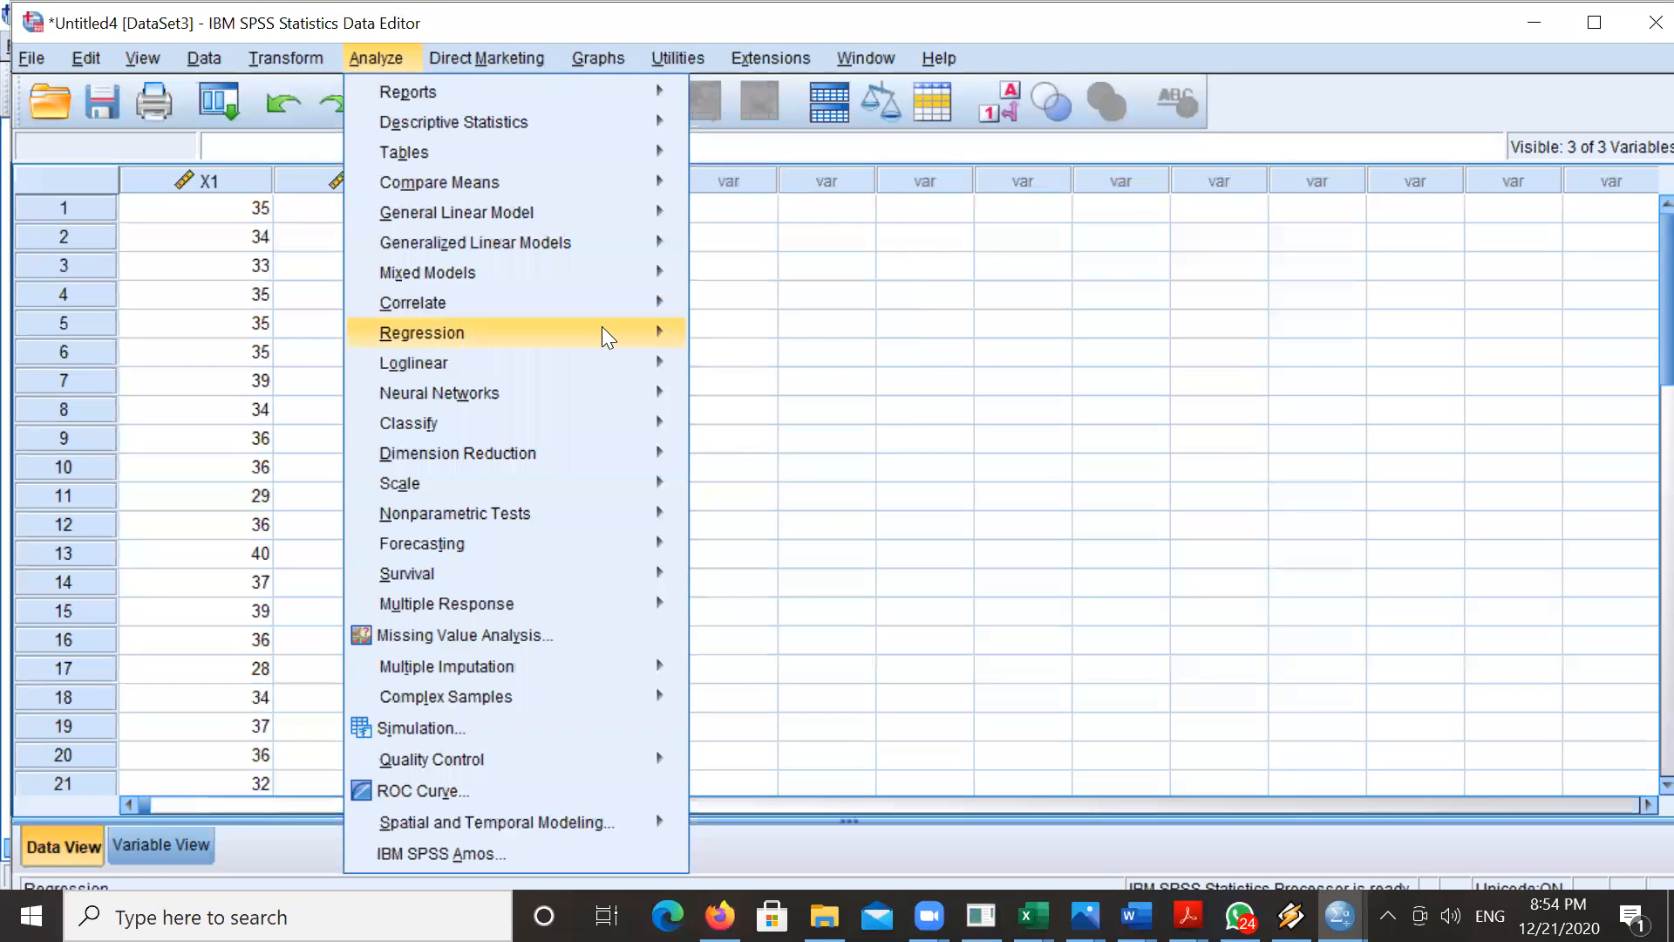
mouse_move(605, 335)
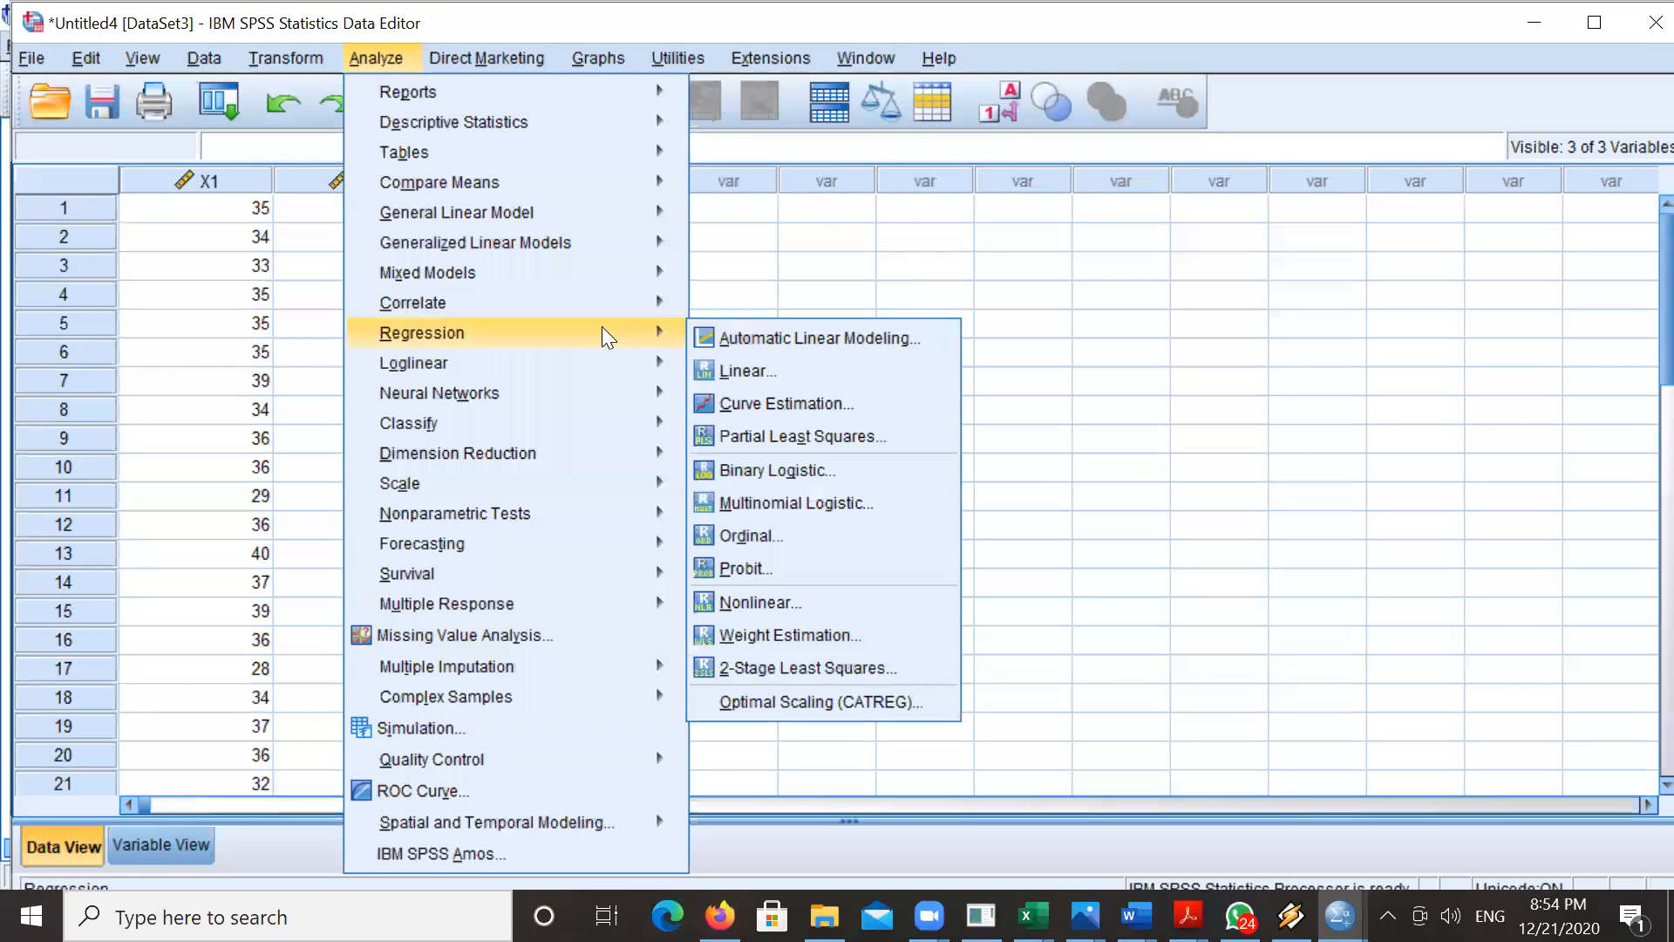
click(754, 370)
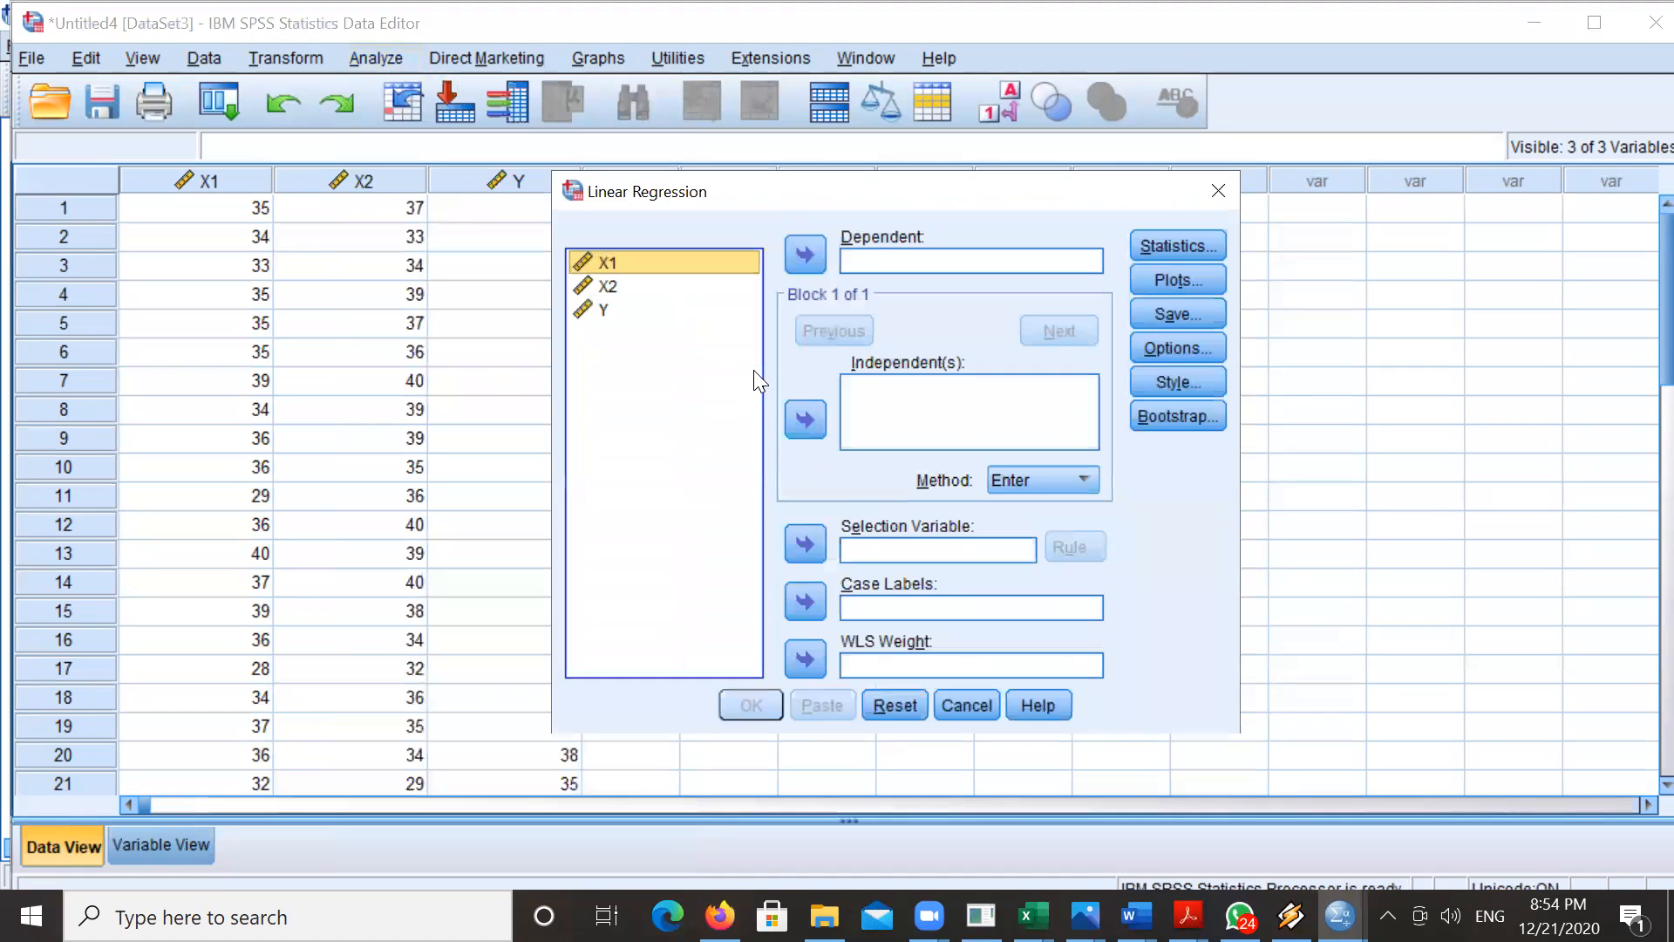
click(601, 312)
click(806, 253)
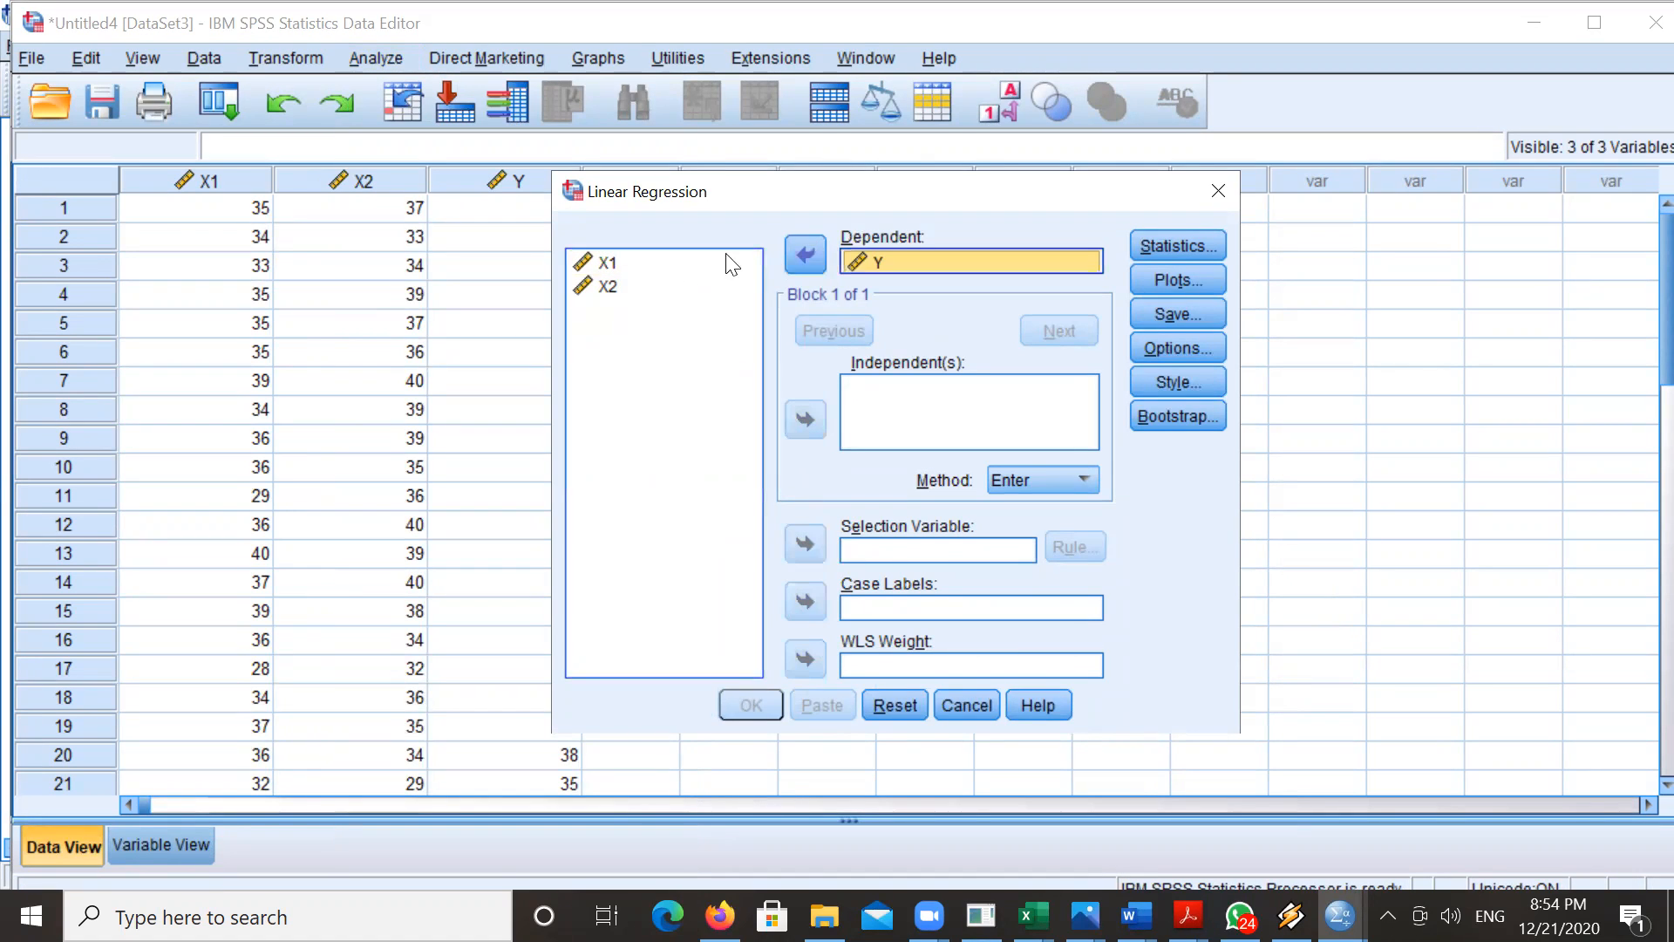
click(603, 261)
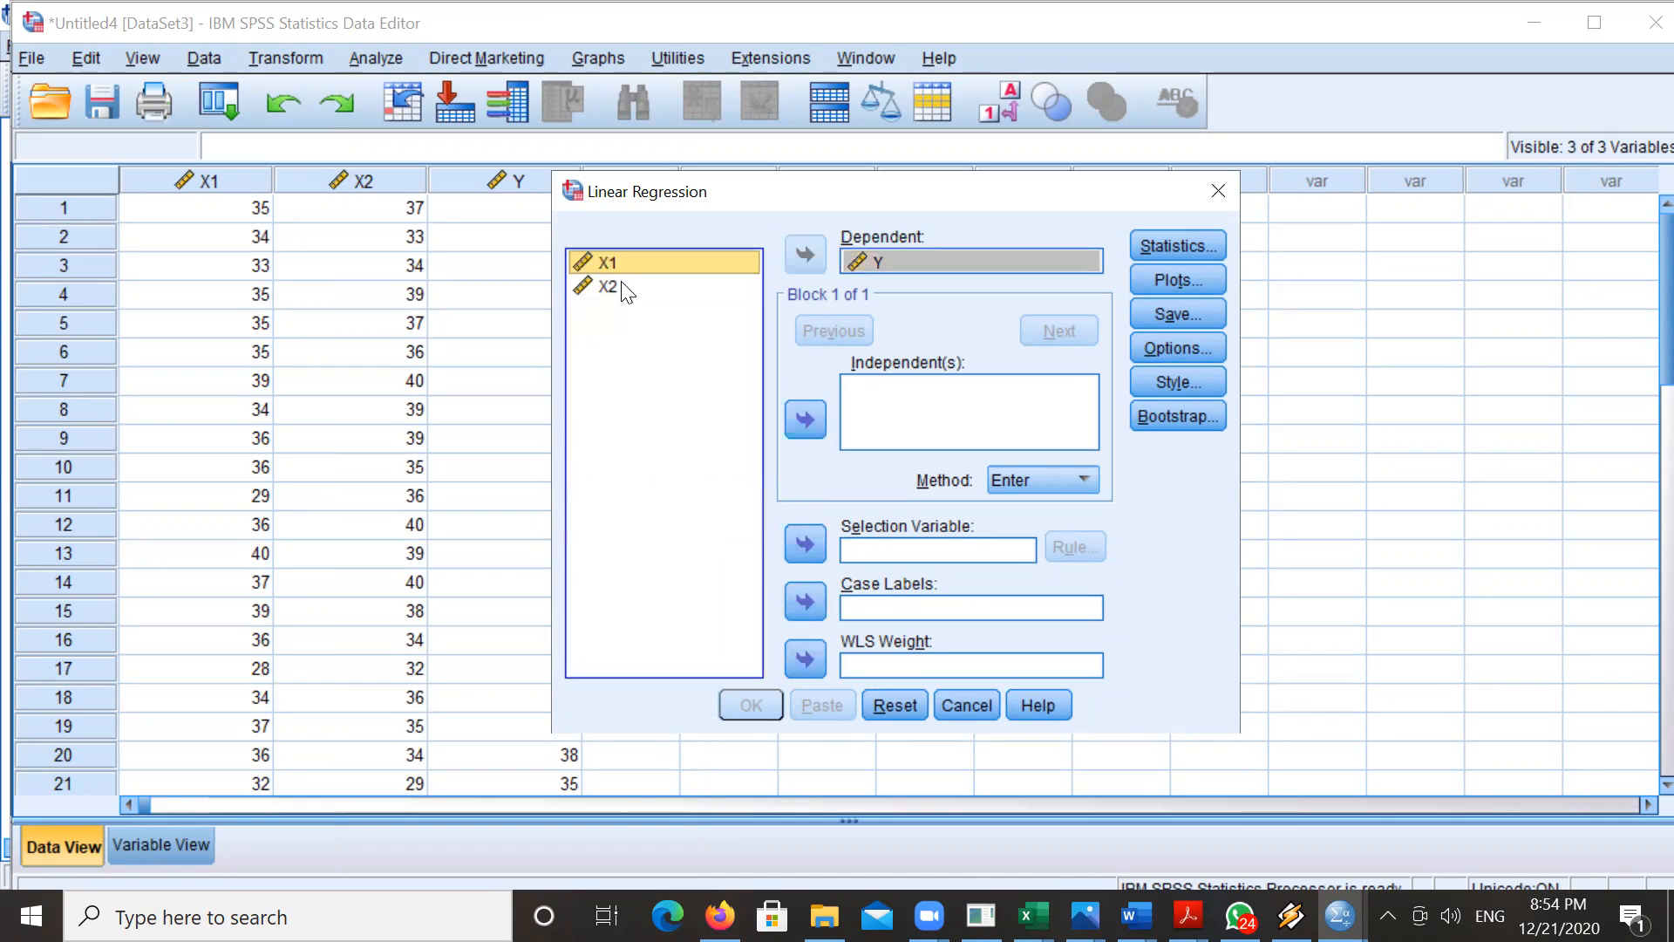
click(622, 284)
click(629, 268)
shift+click(622, 316)
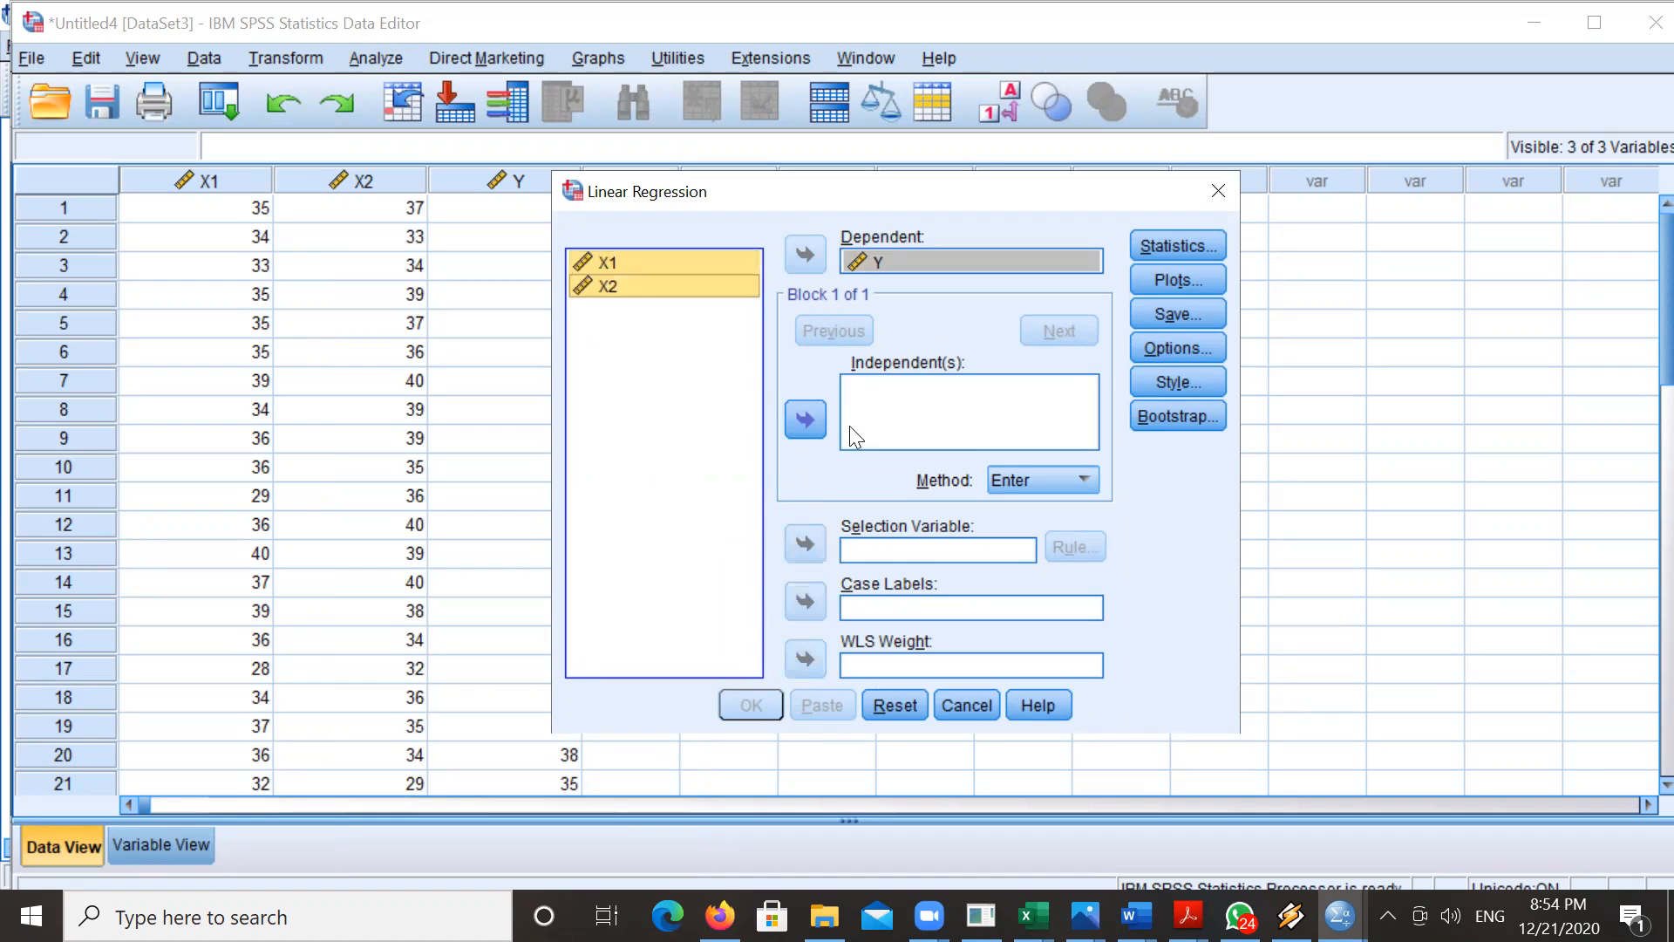
click(804, 420)
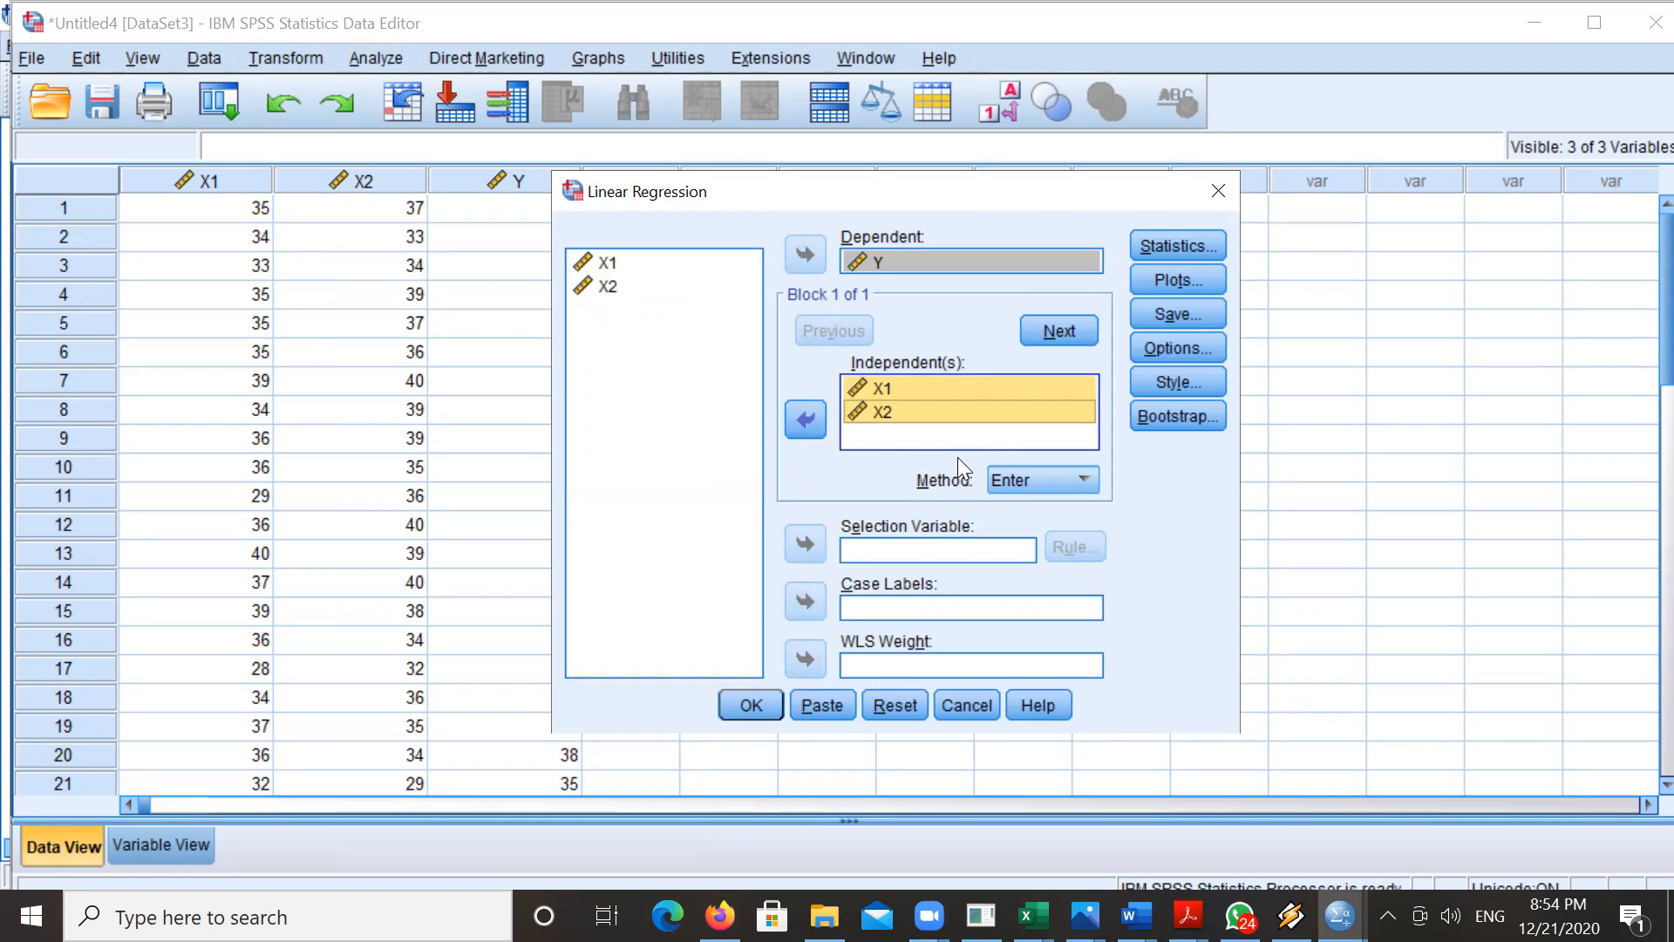
- Add R squared change, descriptives, part and partial correlations, collinearity diagnostics and Durbin-Watson to the regression statistics
click(1178, 242)
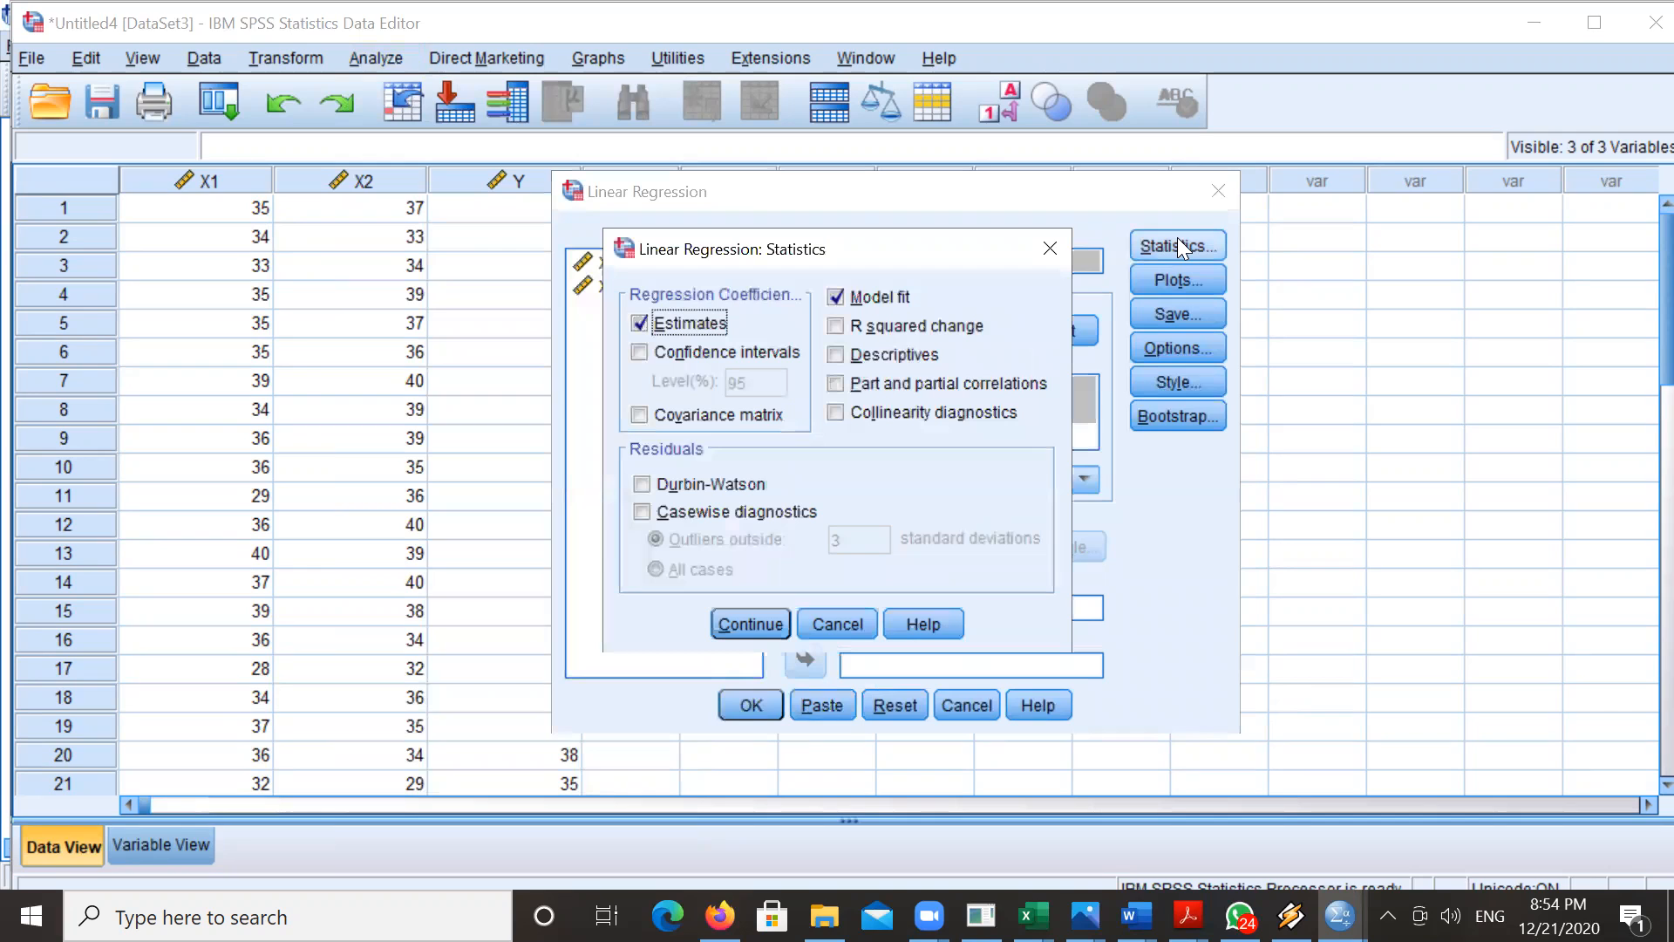
click(841, 326)
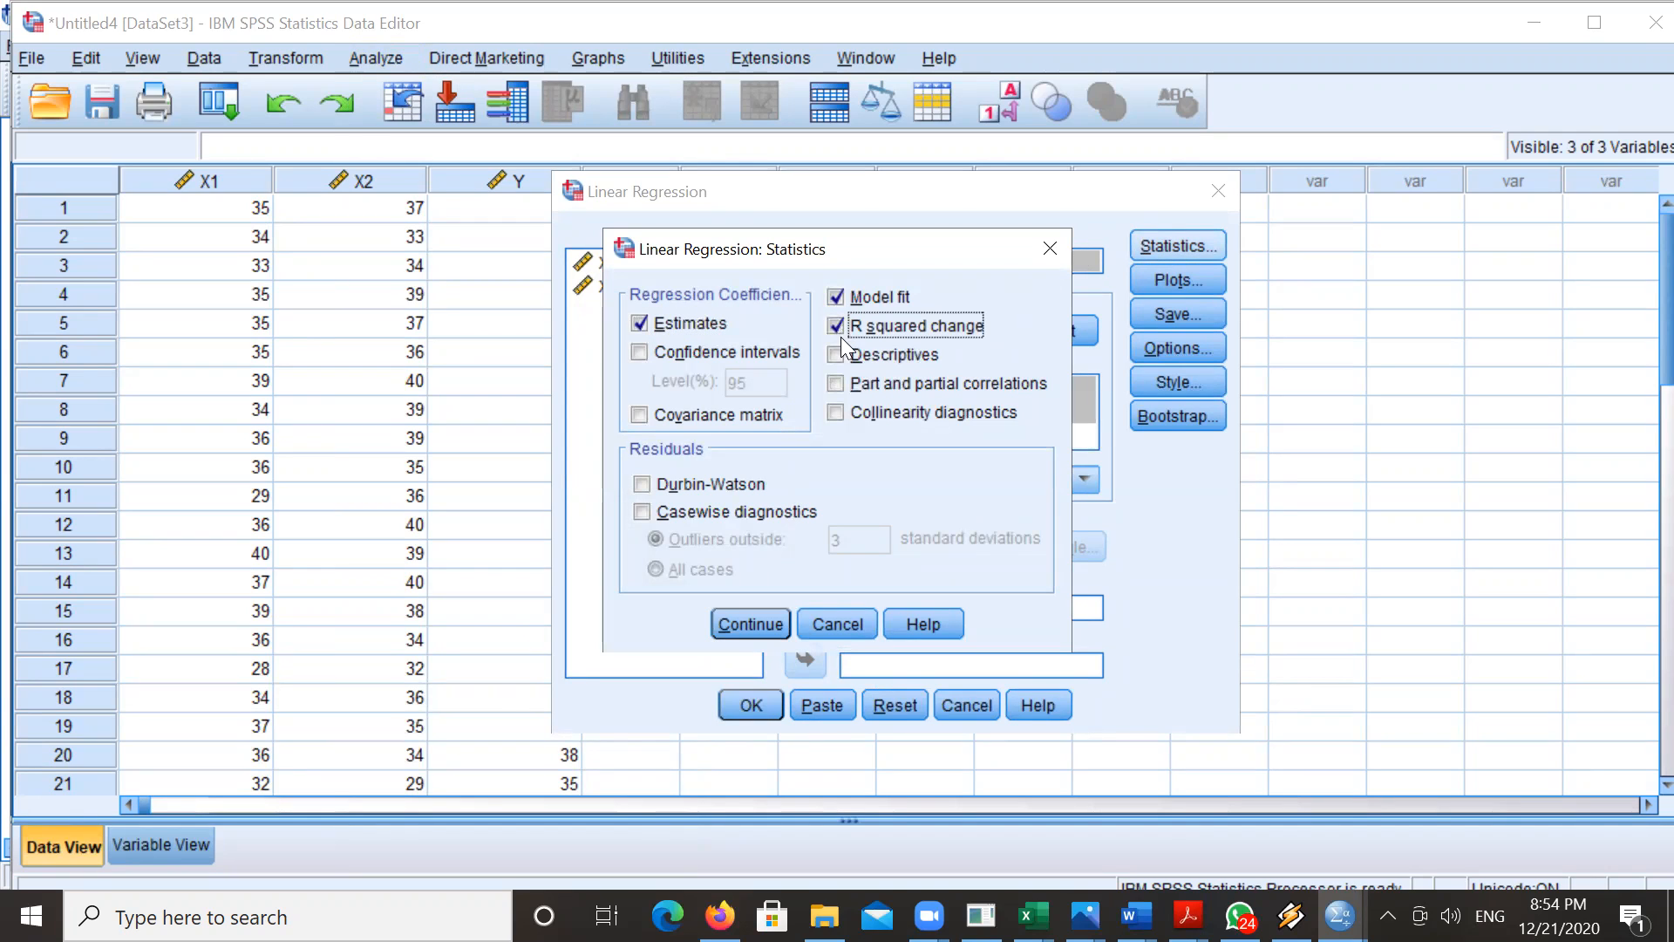
click(835, 353)
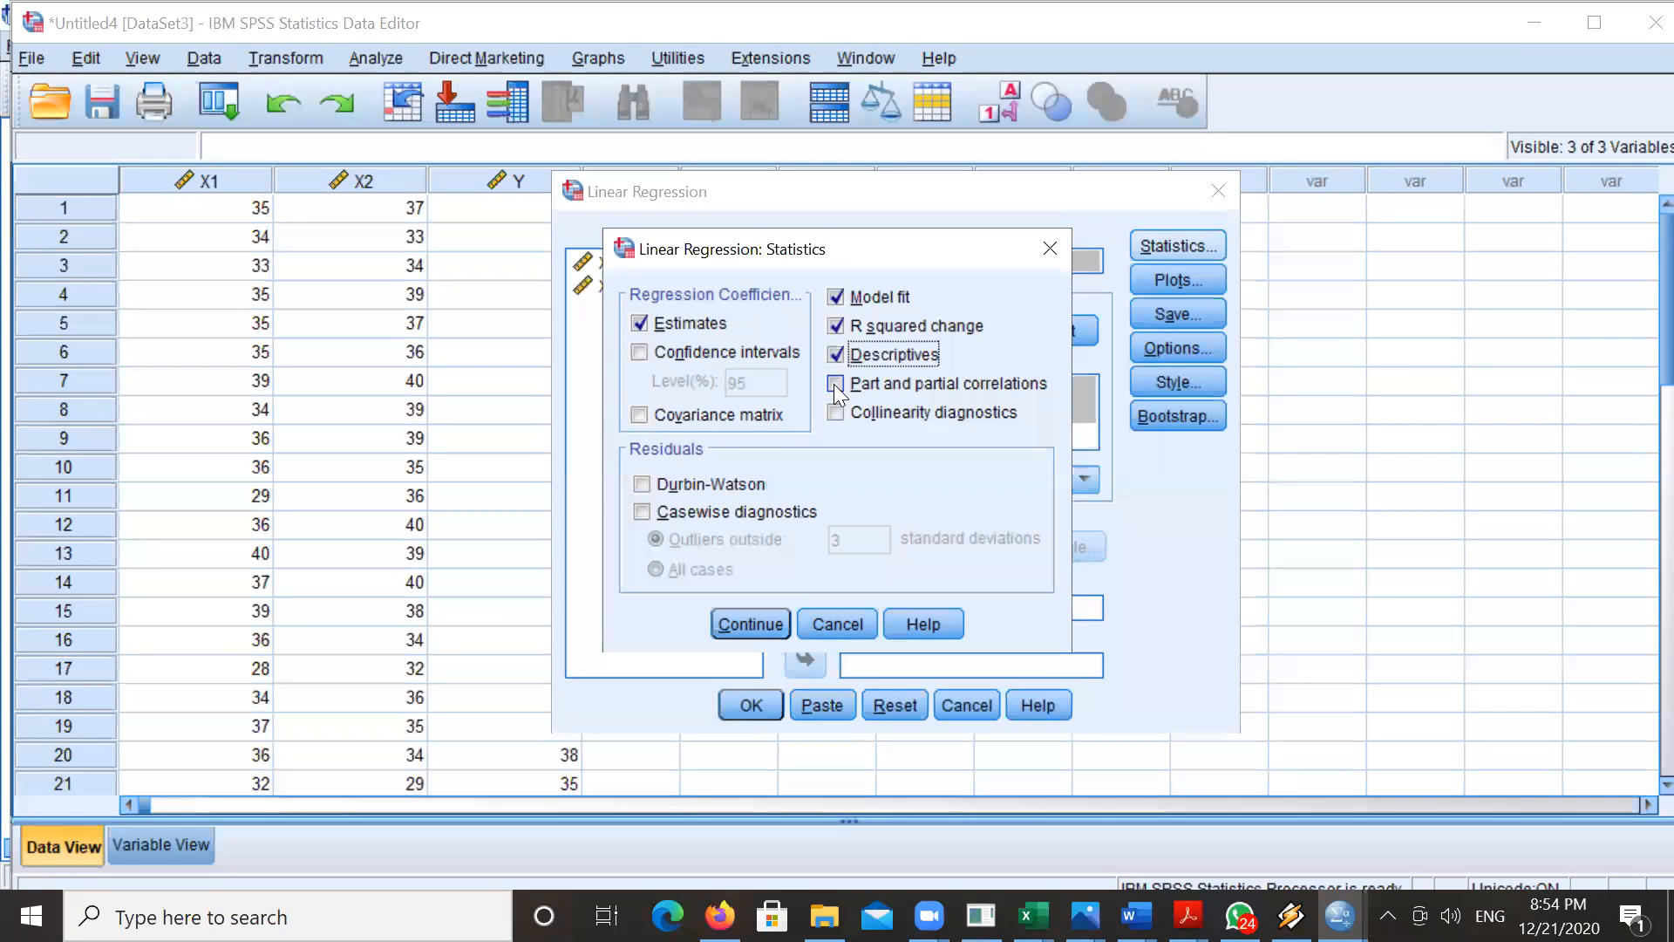
click(834, 383)
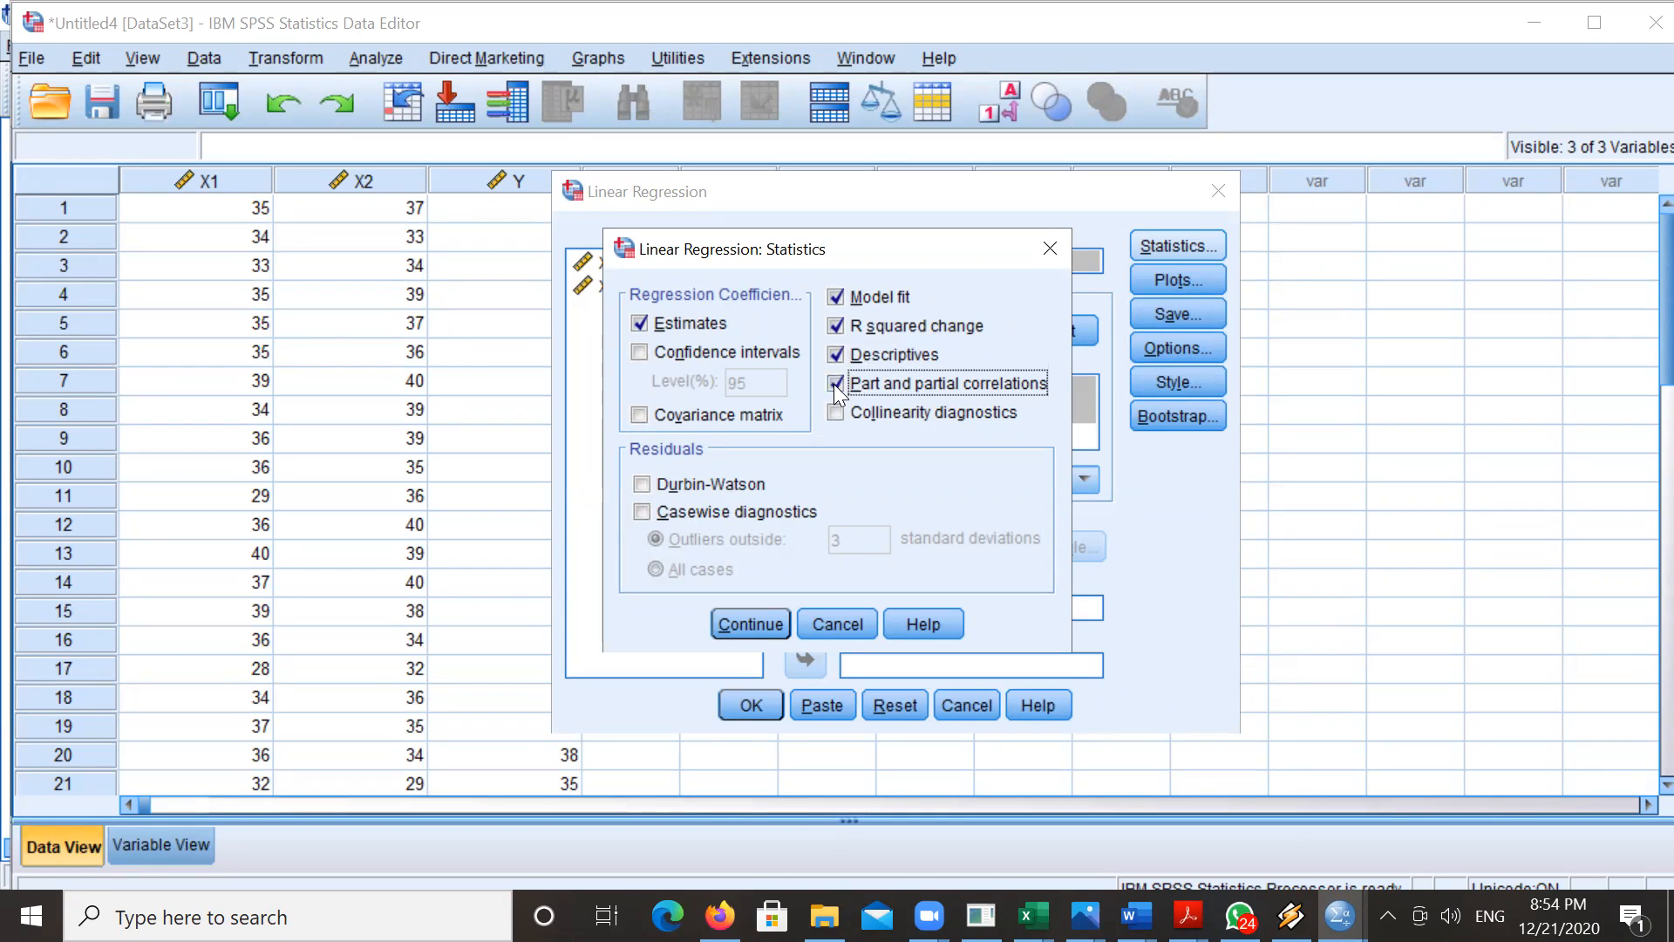
click(839, 412)
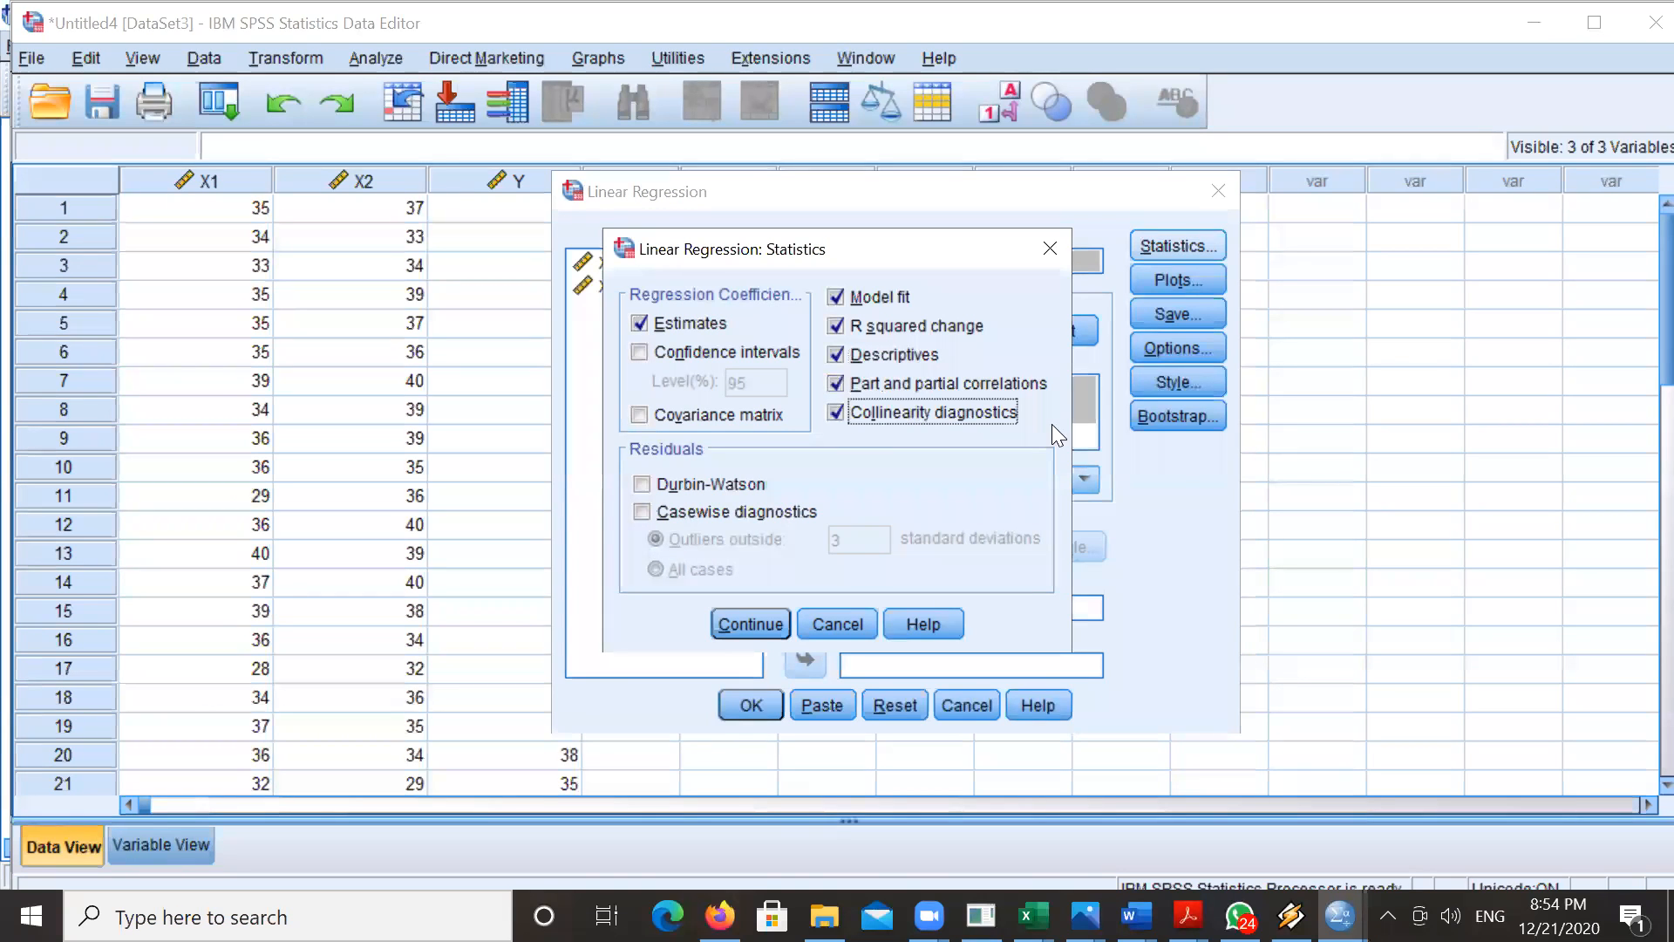
click(647, 481)
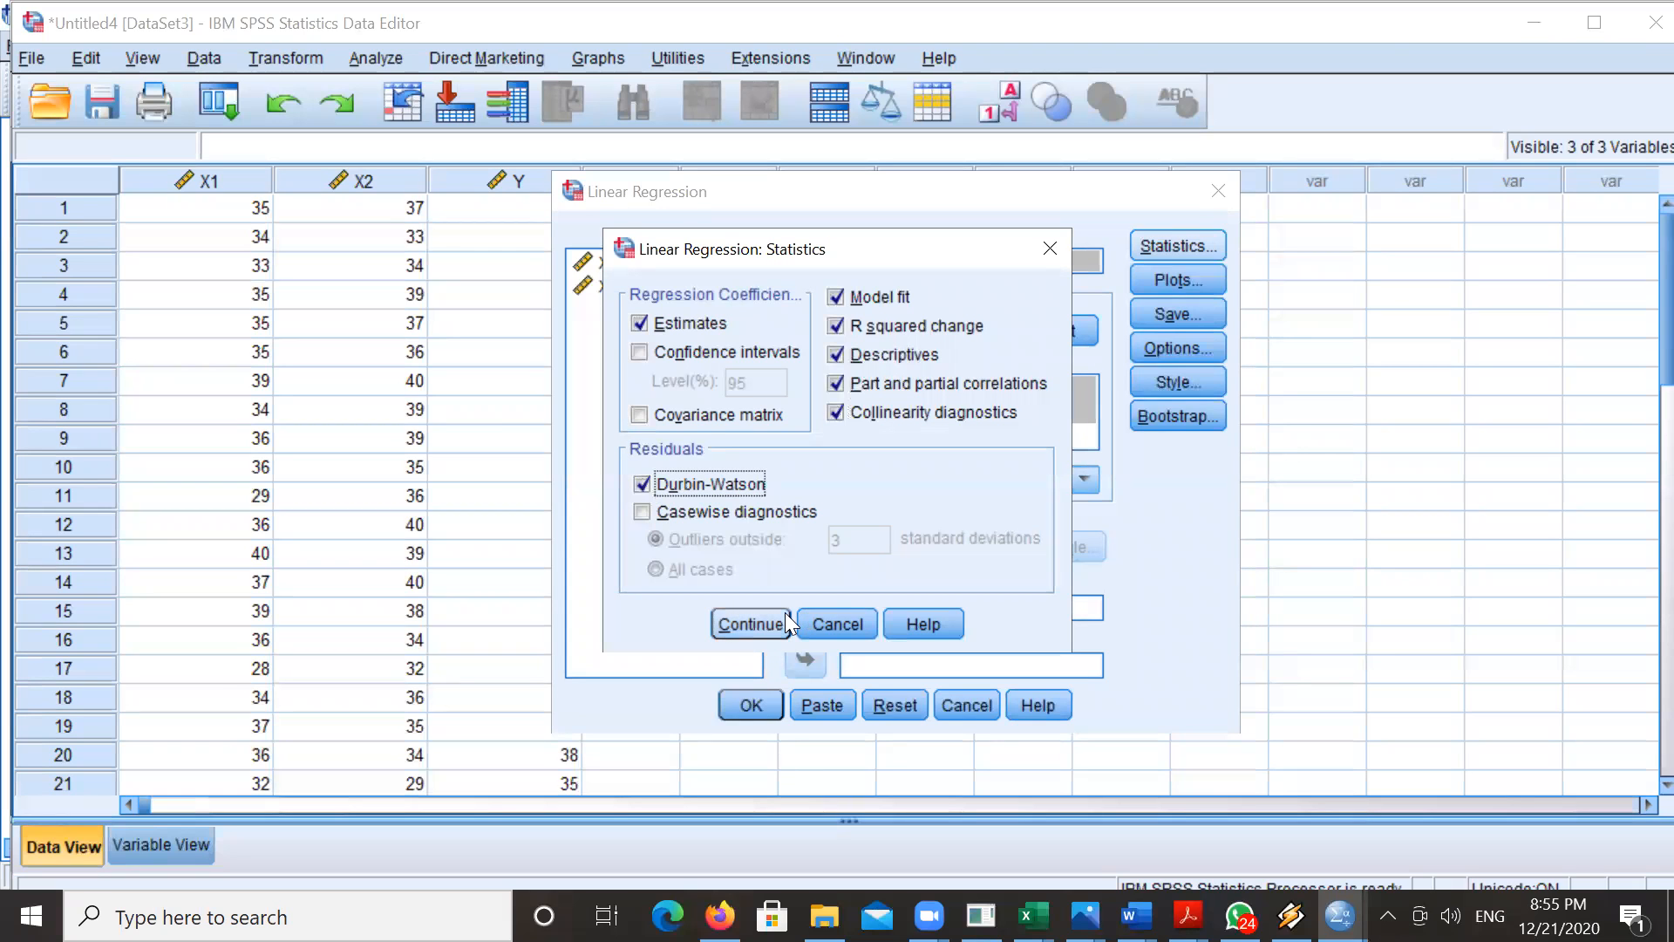
click(750, 624)
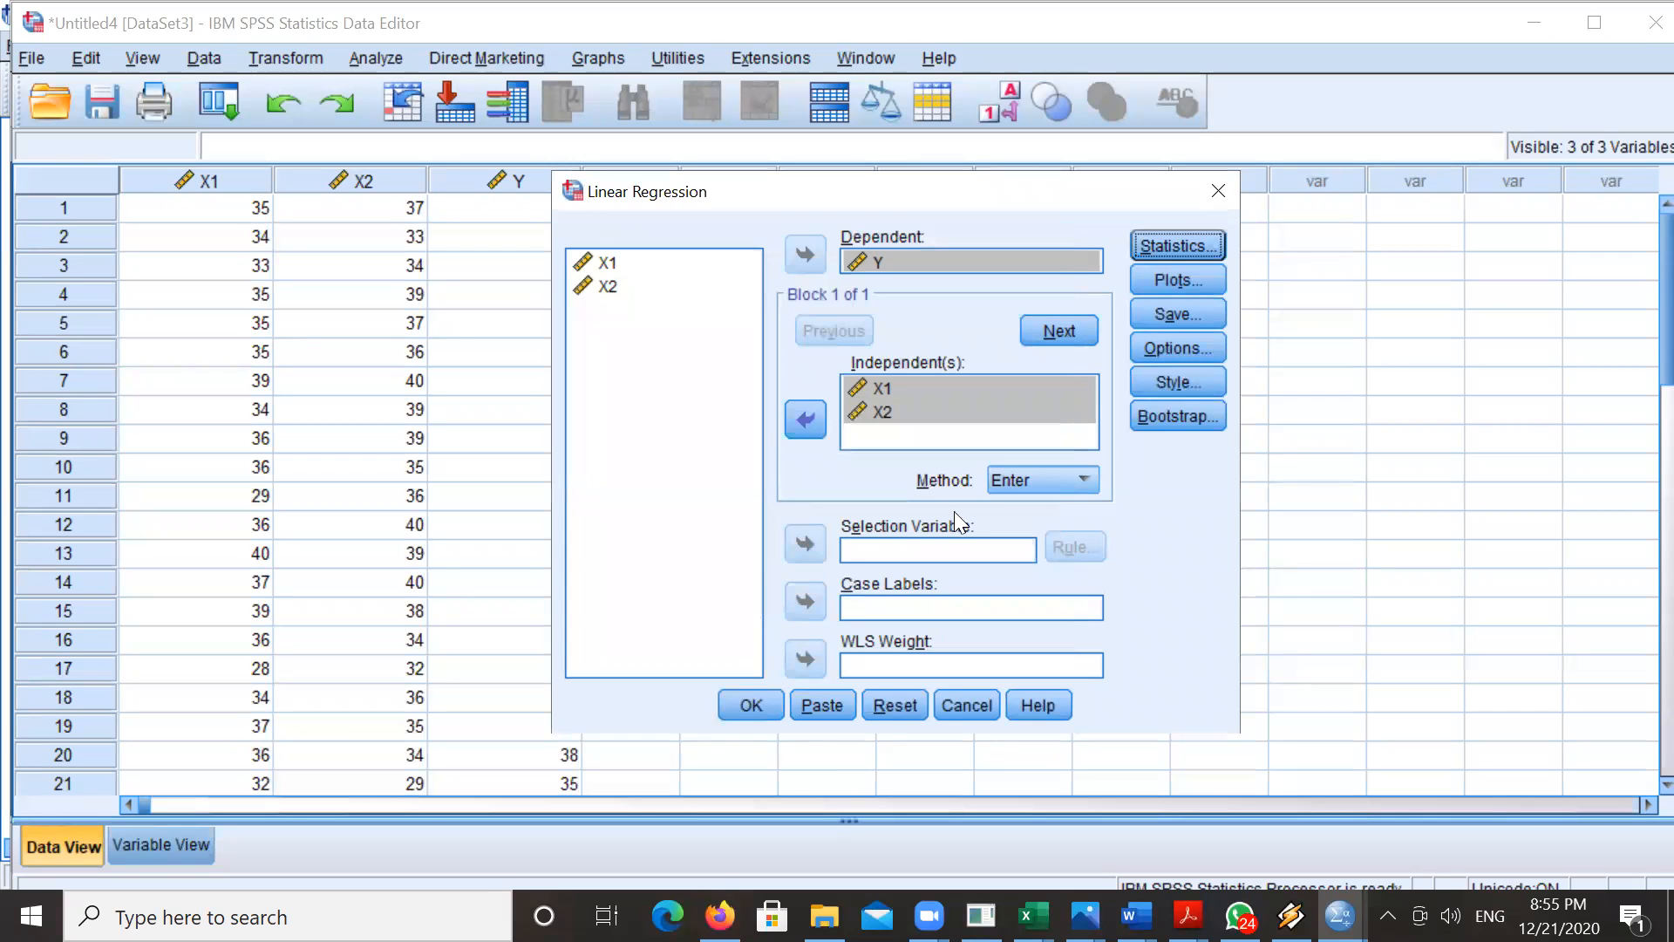
- Add a regression scatterplot with *SRESID as Y and *ZPRED as X, plus the histogram and normal probability plot of standardized residuals
click(1187, 283)
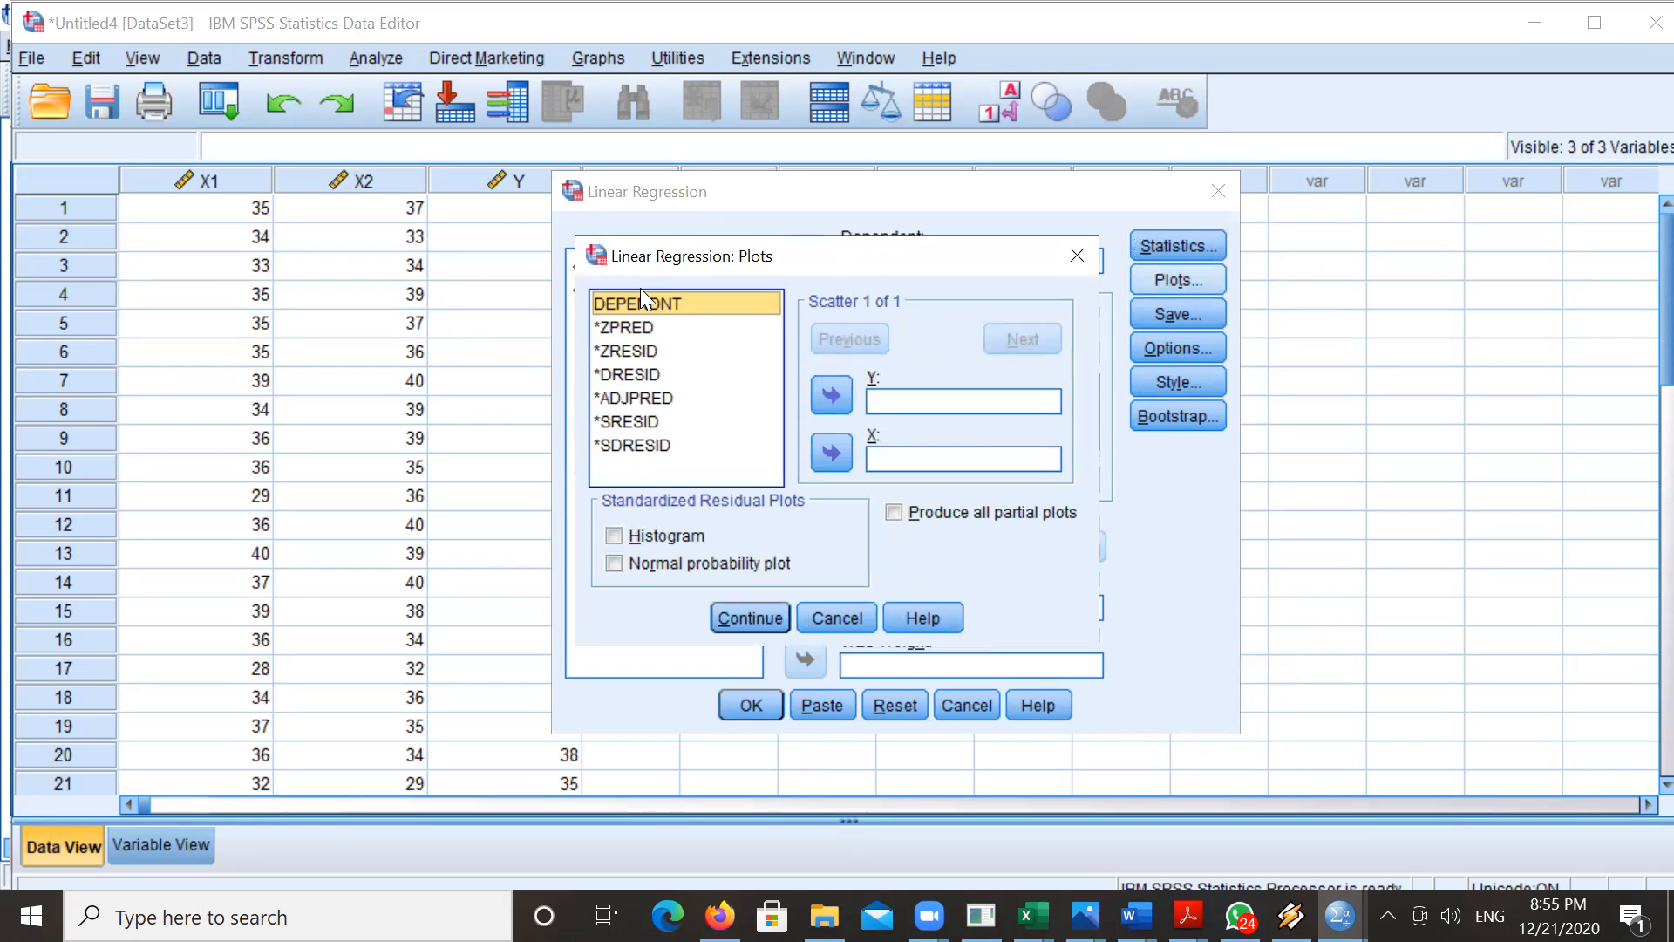
click(619, 421)
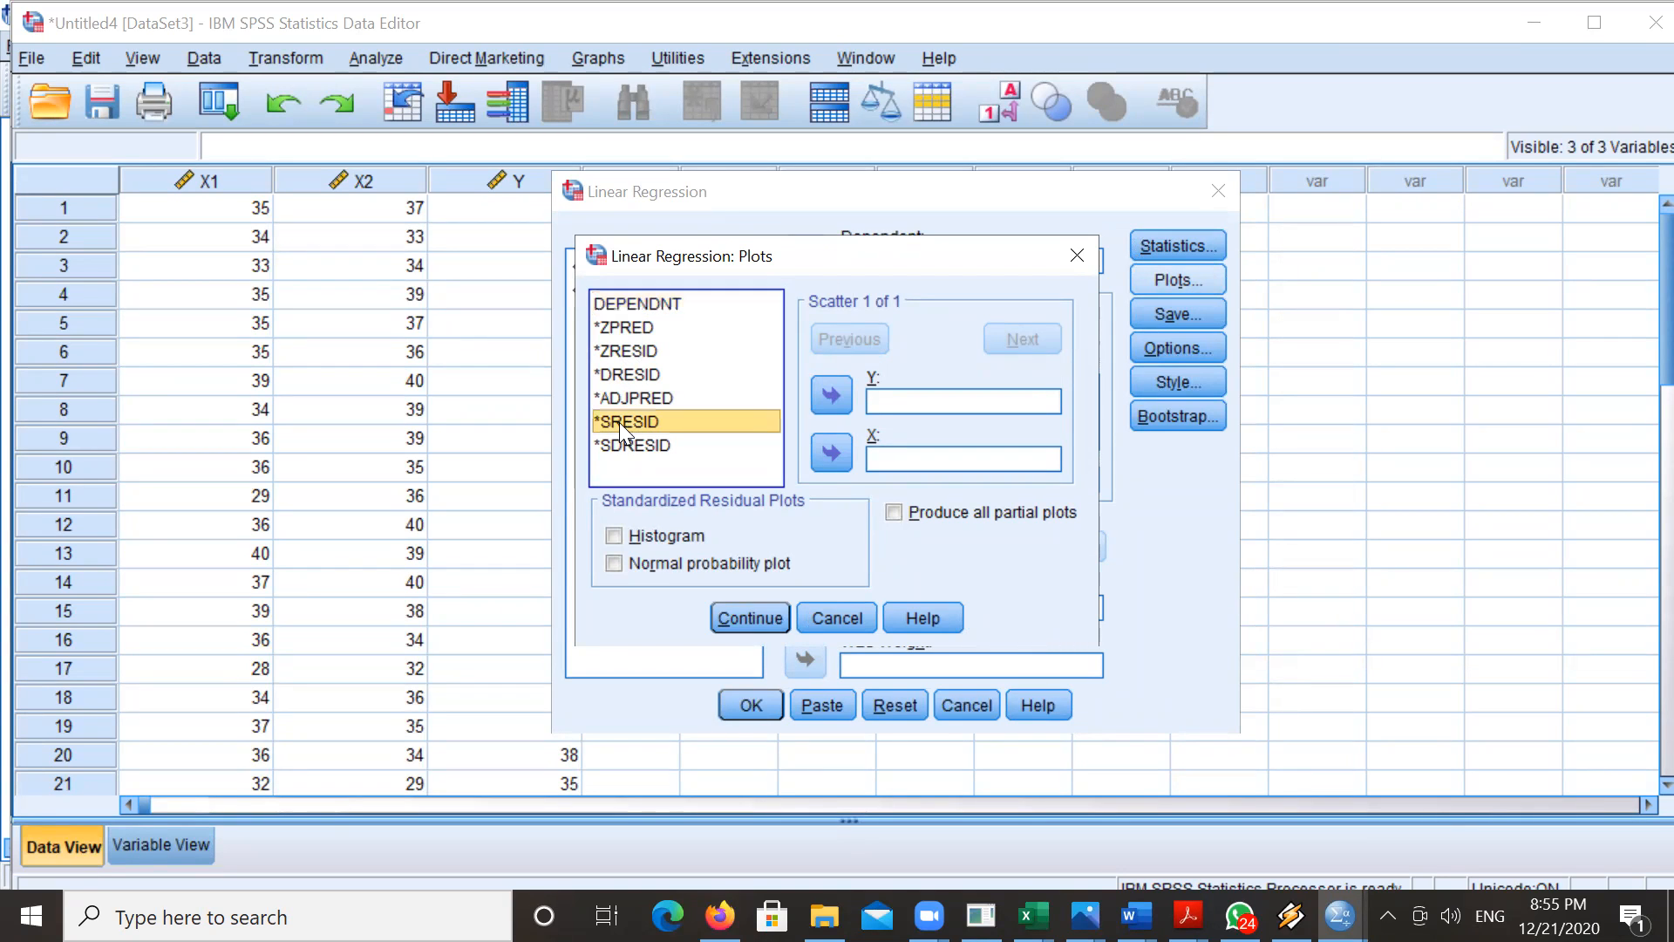
click(844, 392)
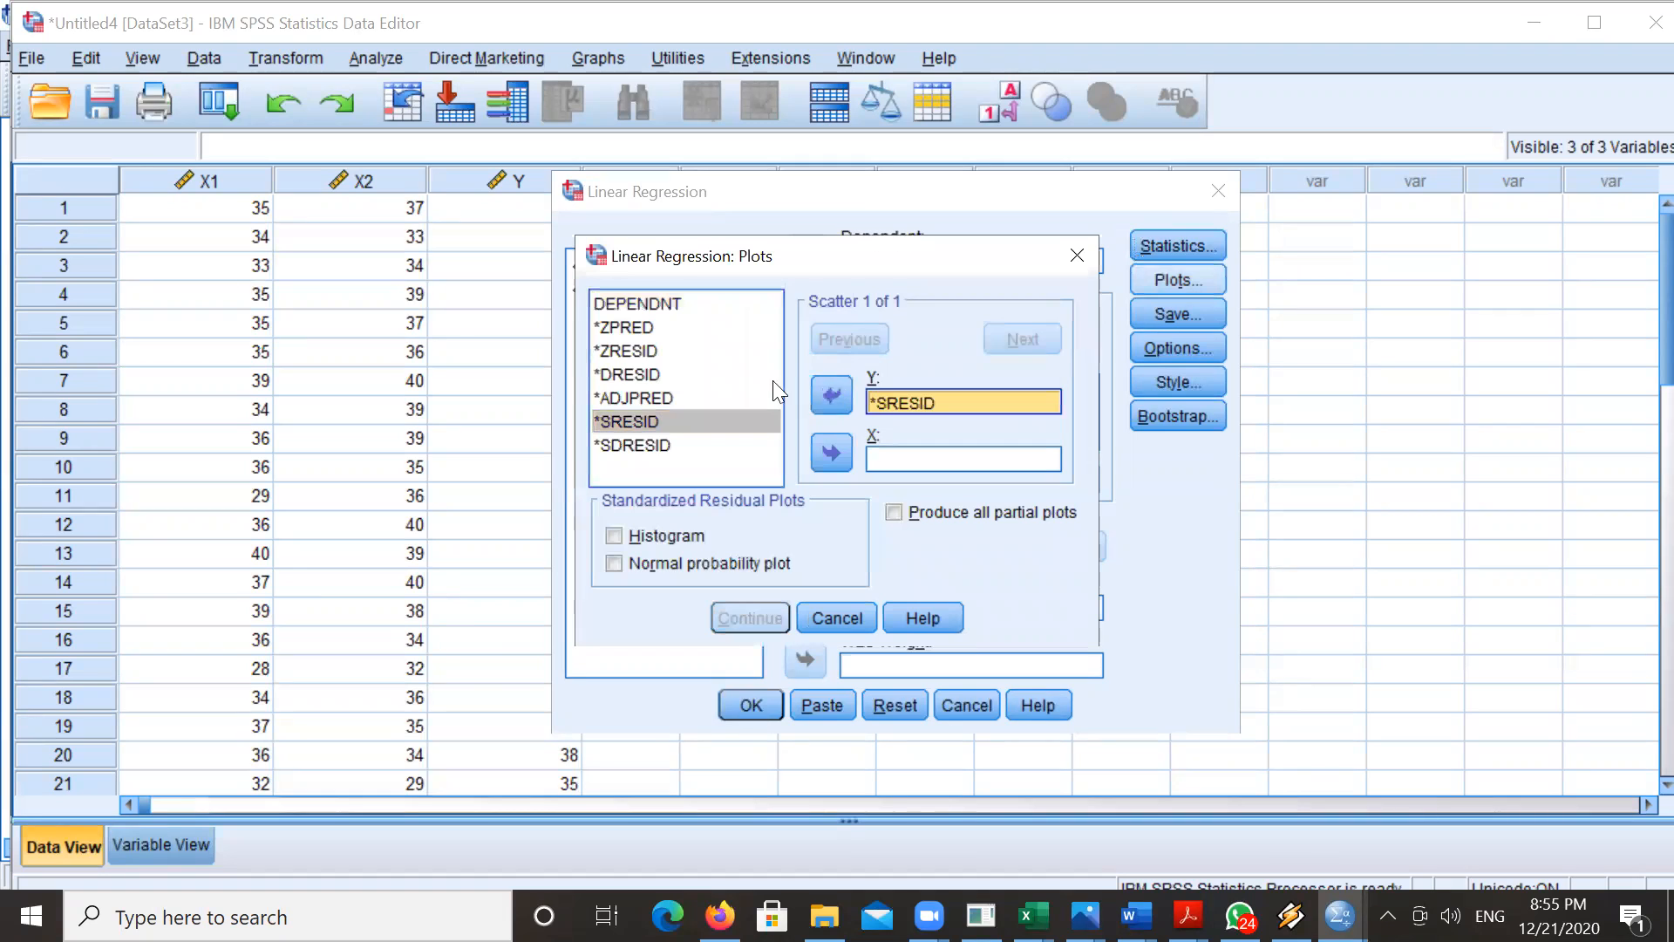
click(643, 334)
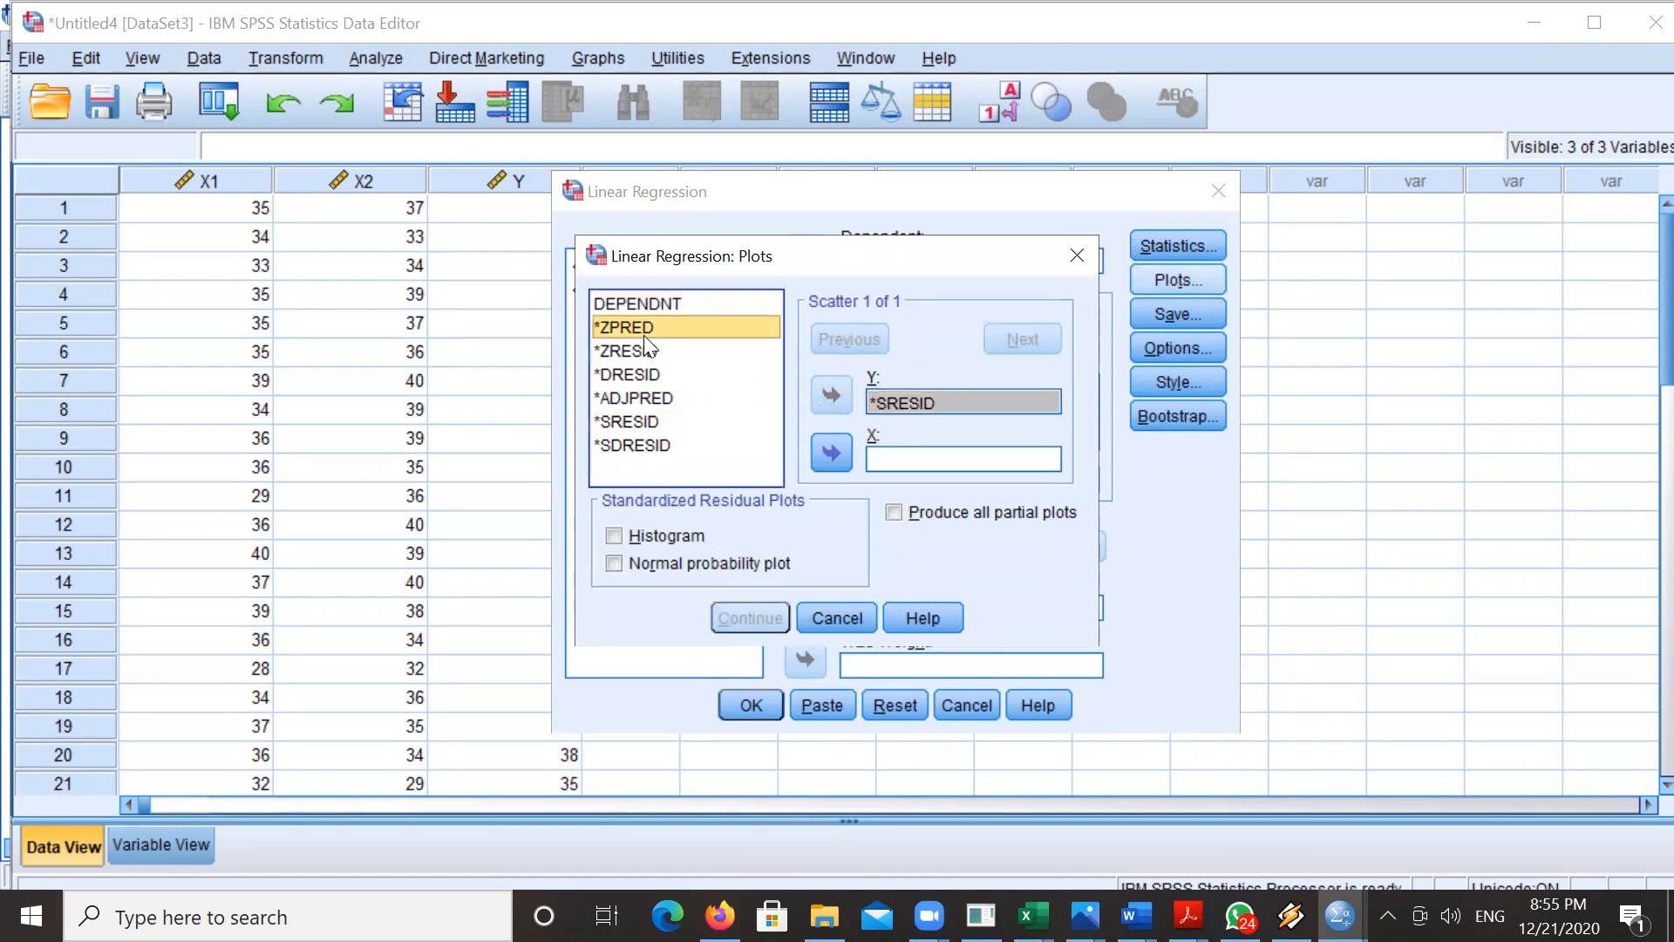
click(830, 452)
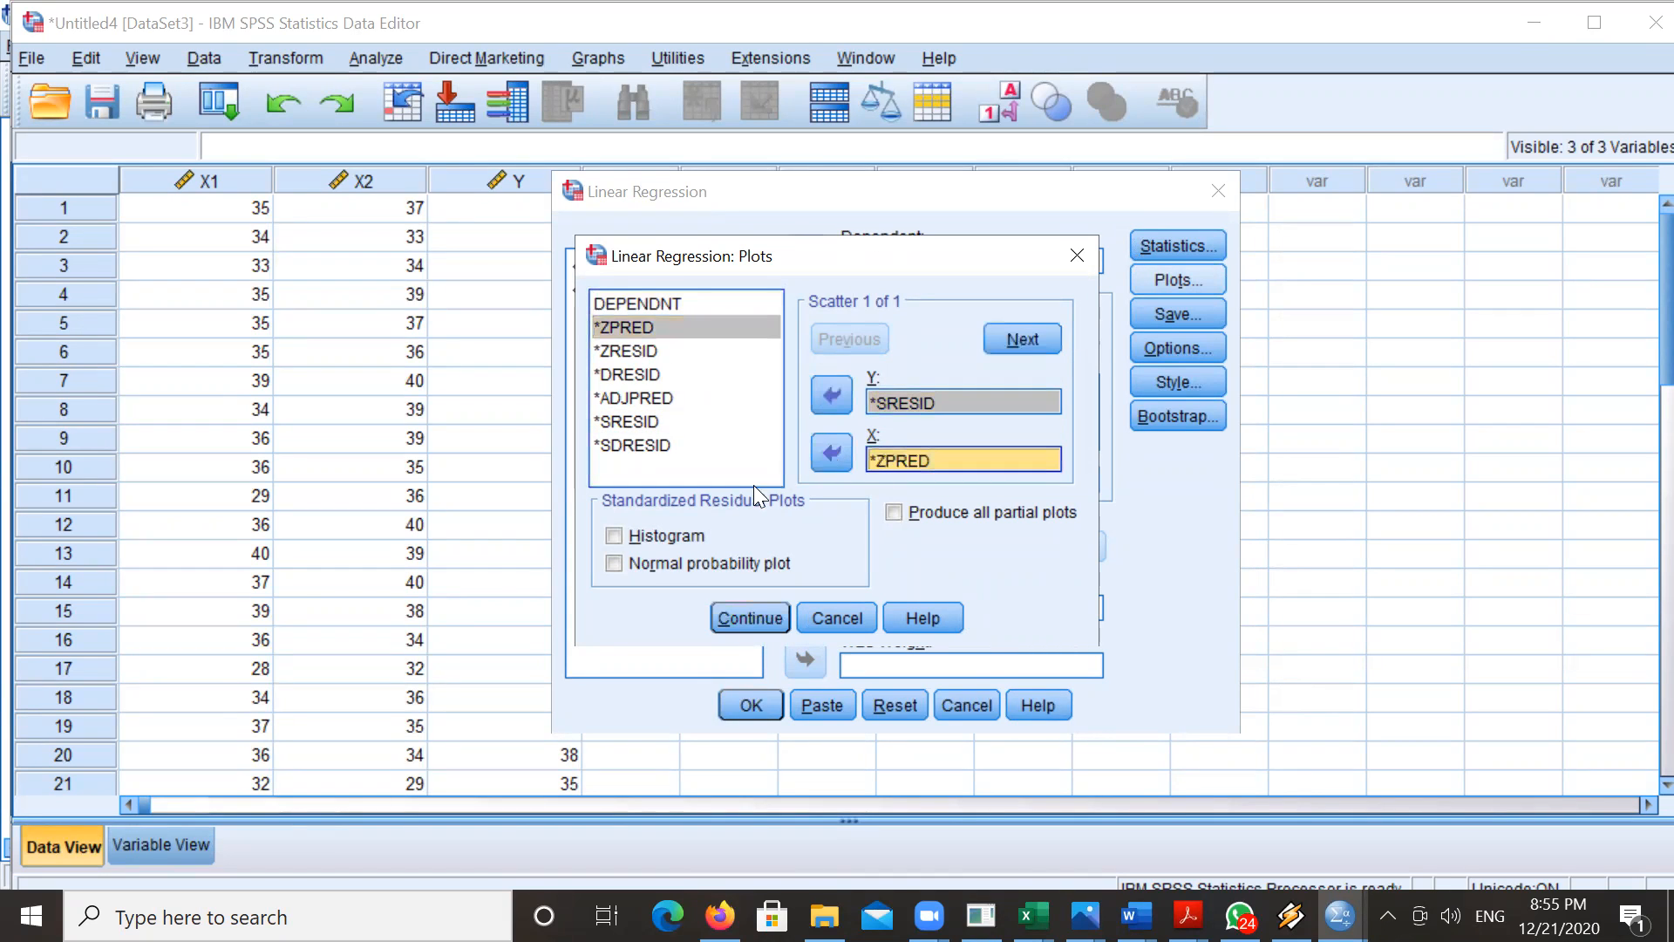
click(616, 535)
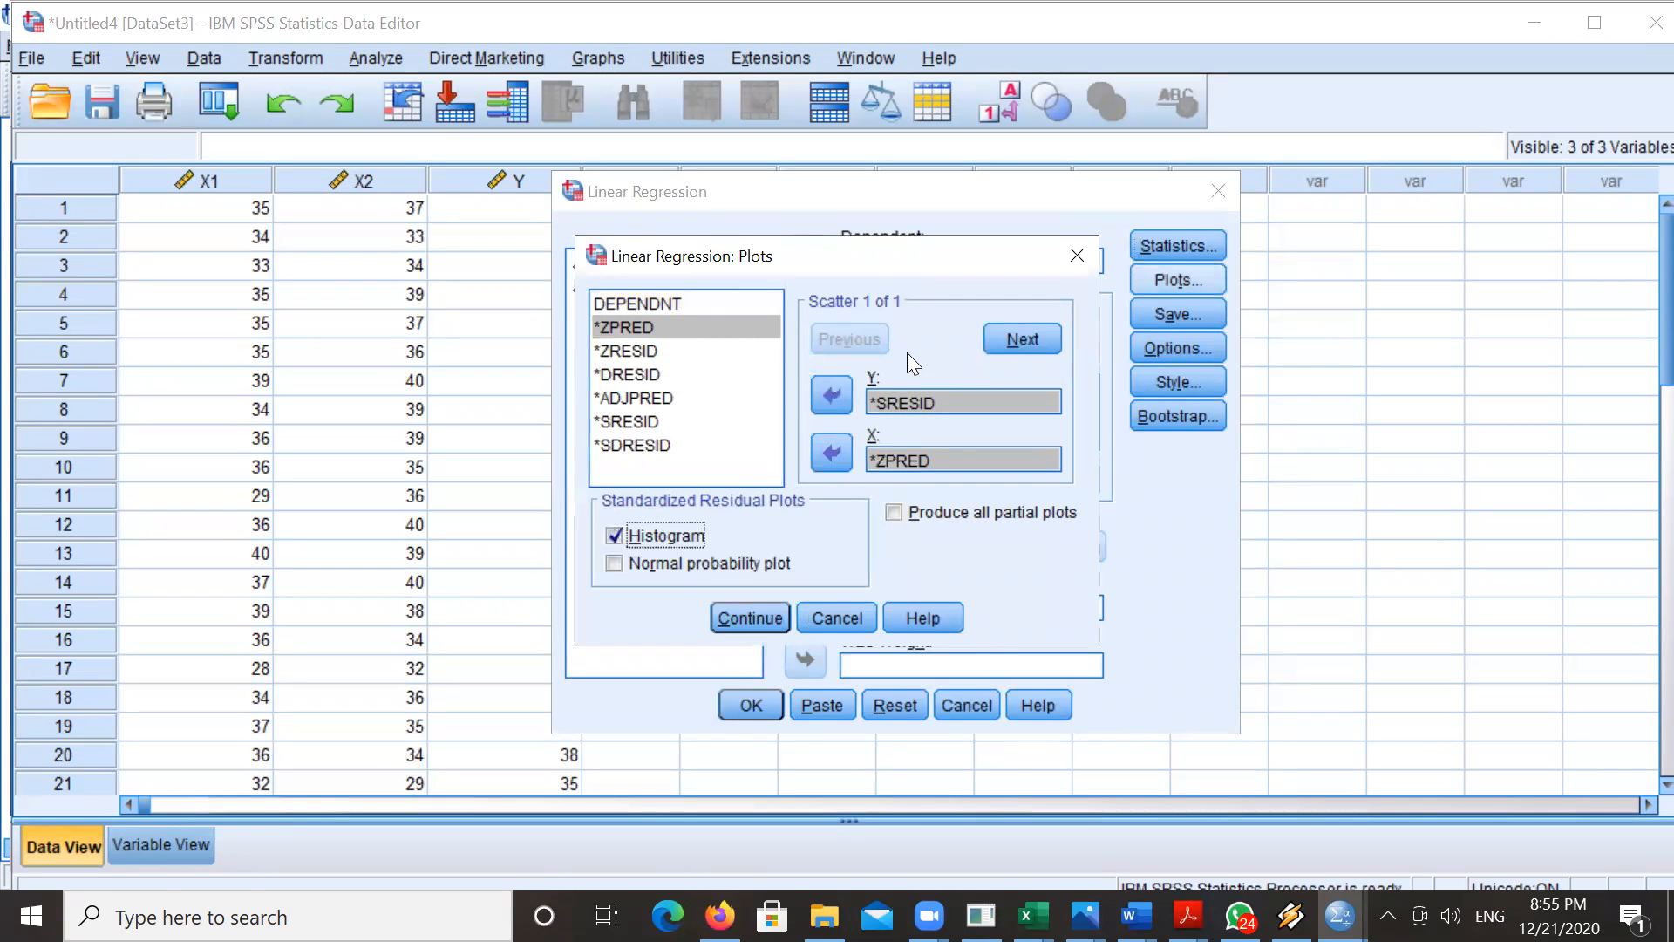
click(614, 563)
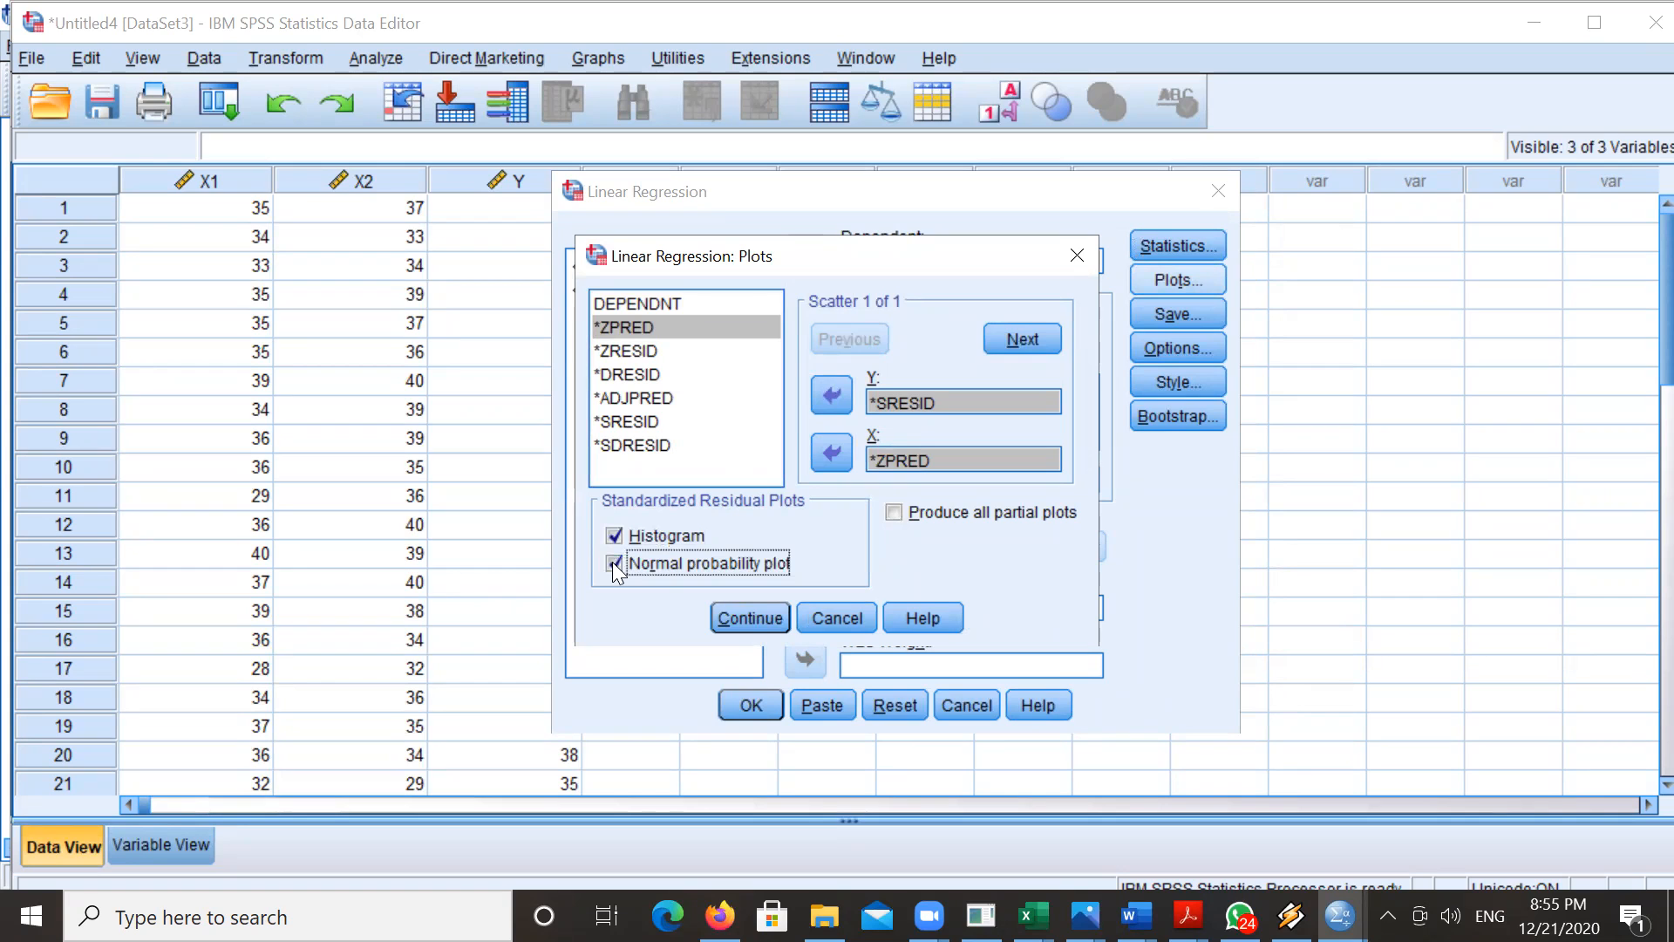
click(747, 626)
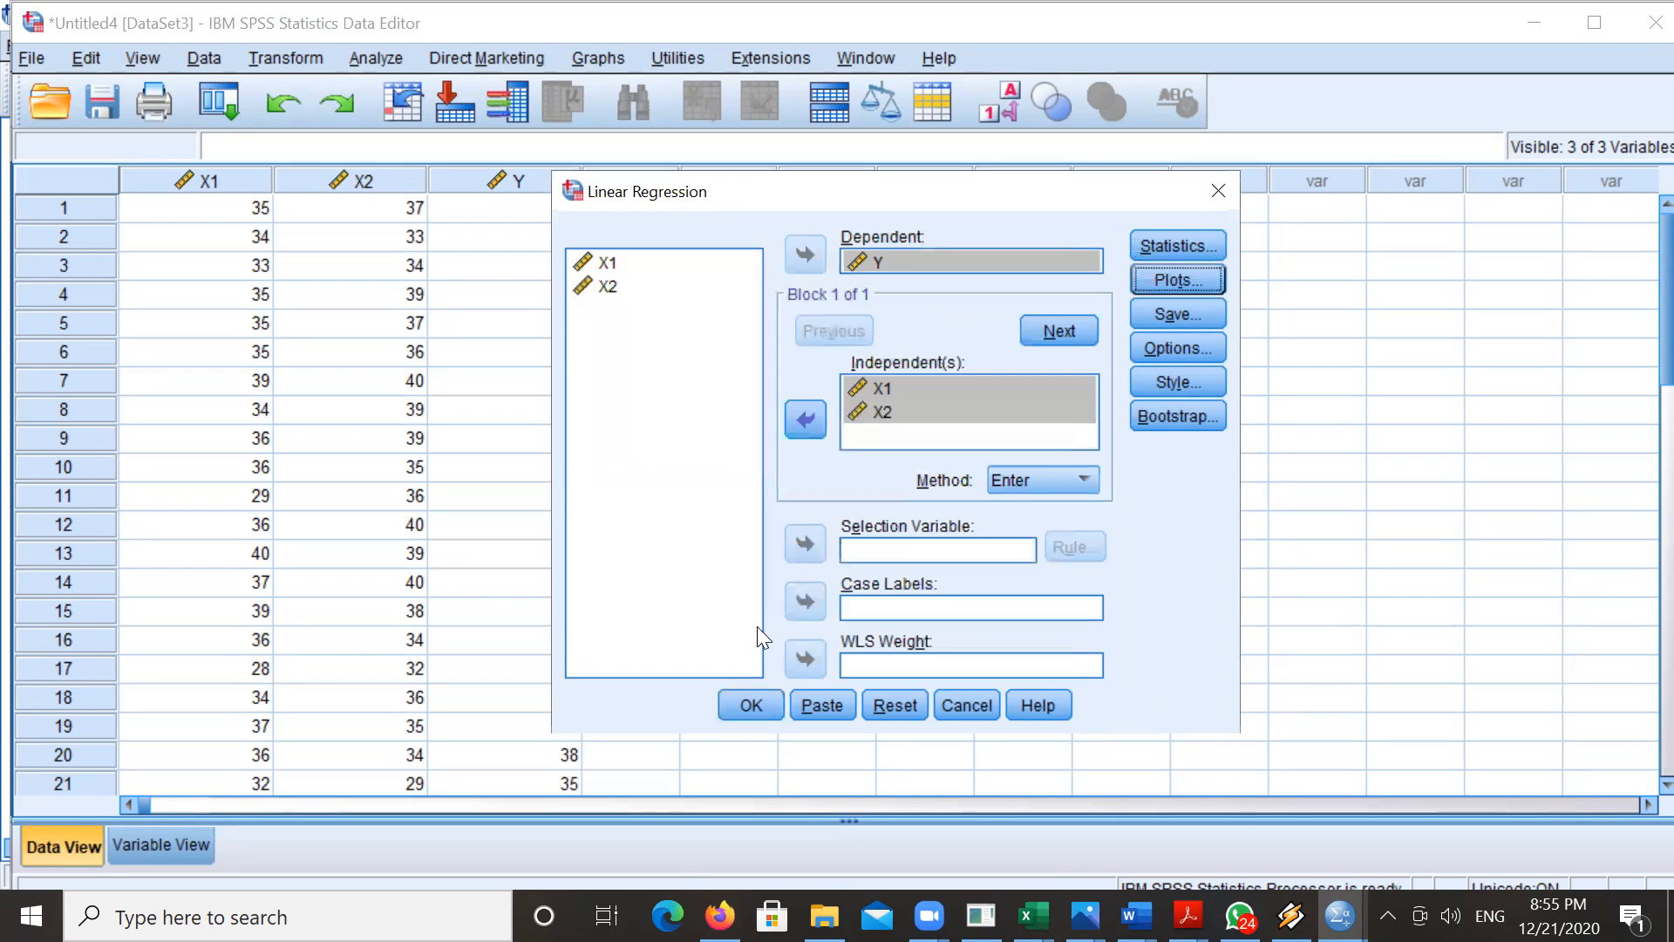
- Save the standardized residuals as a new variable and run the linear regression
click(1188, 310)
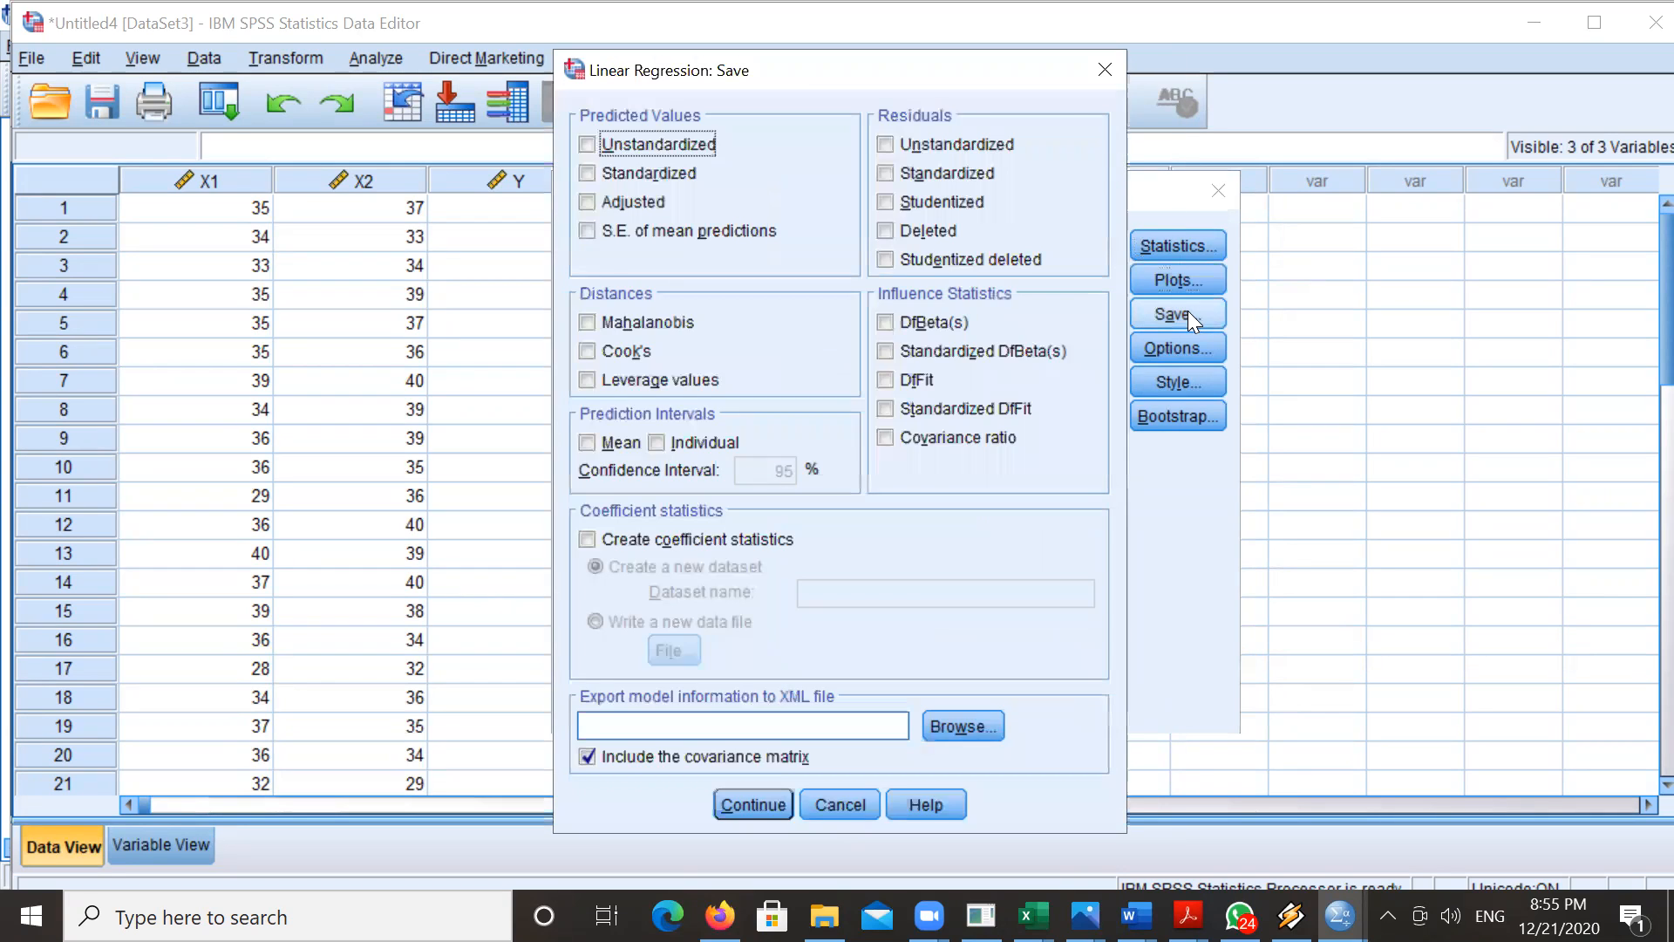
click(900, 171)
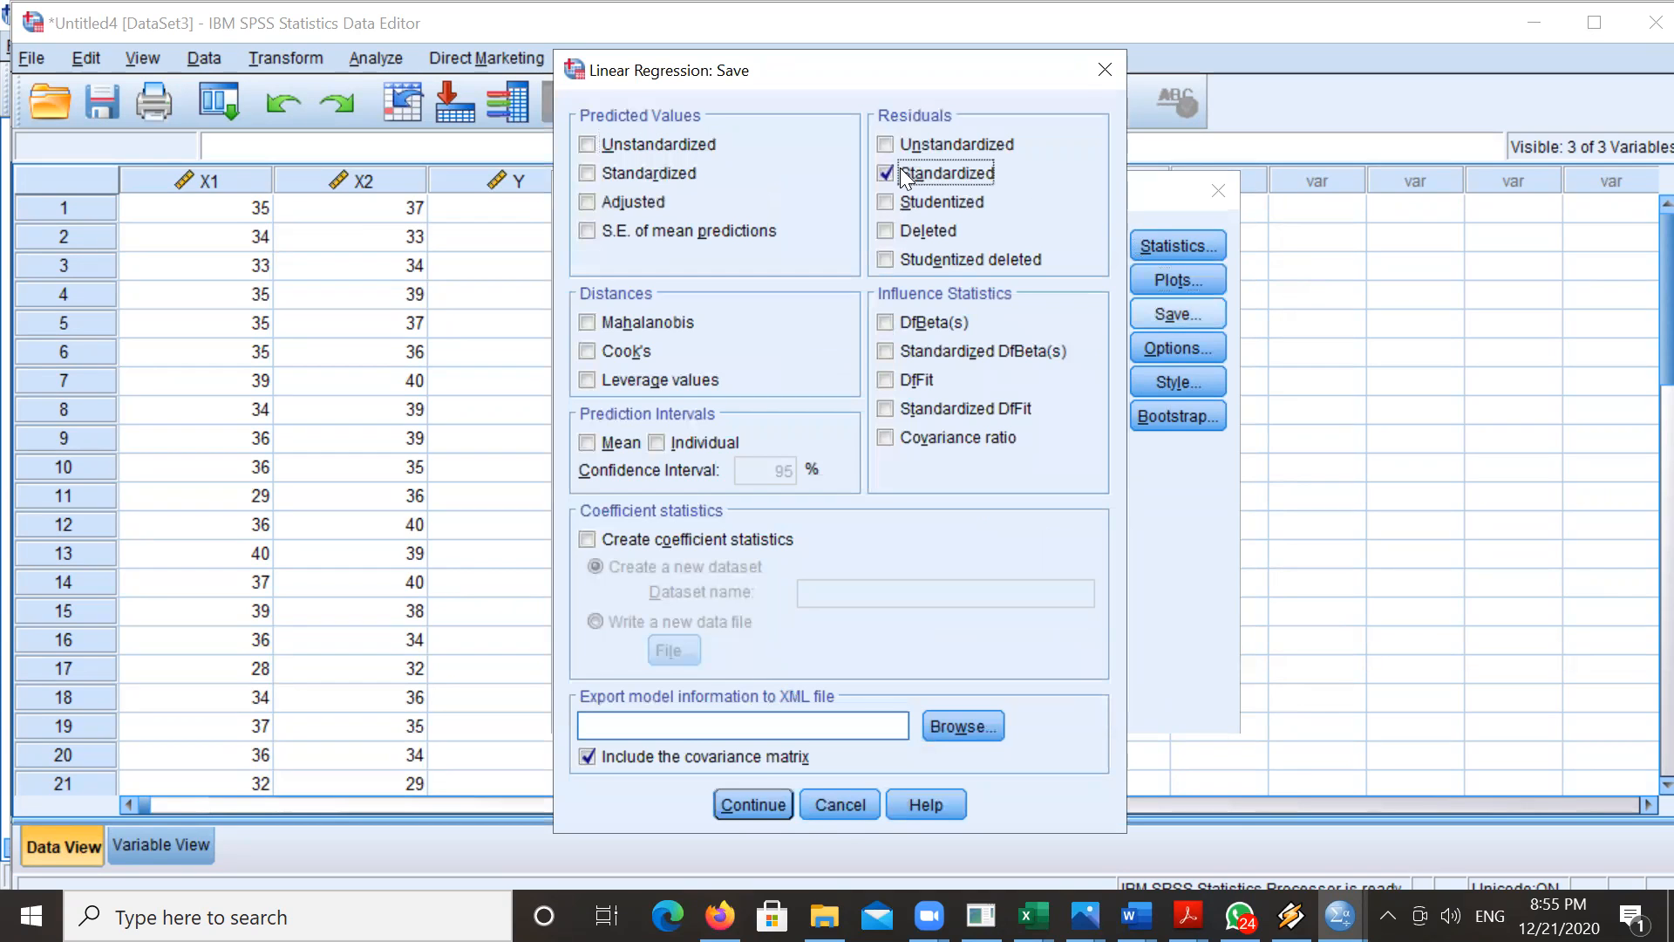
click(751, 811)
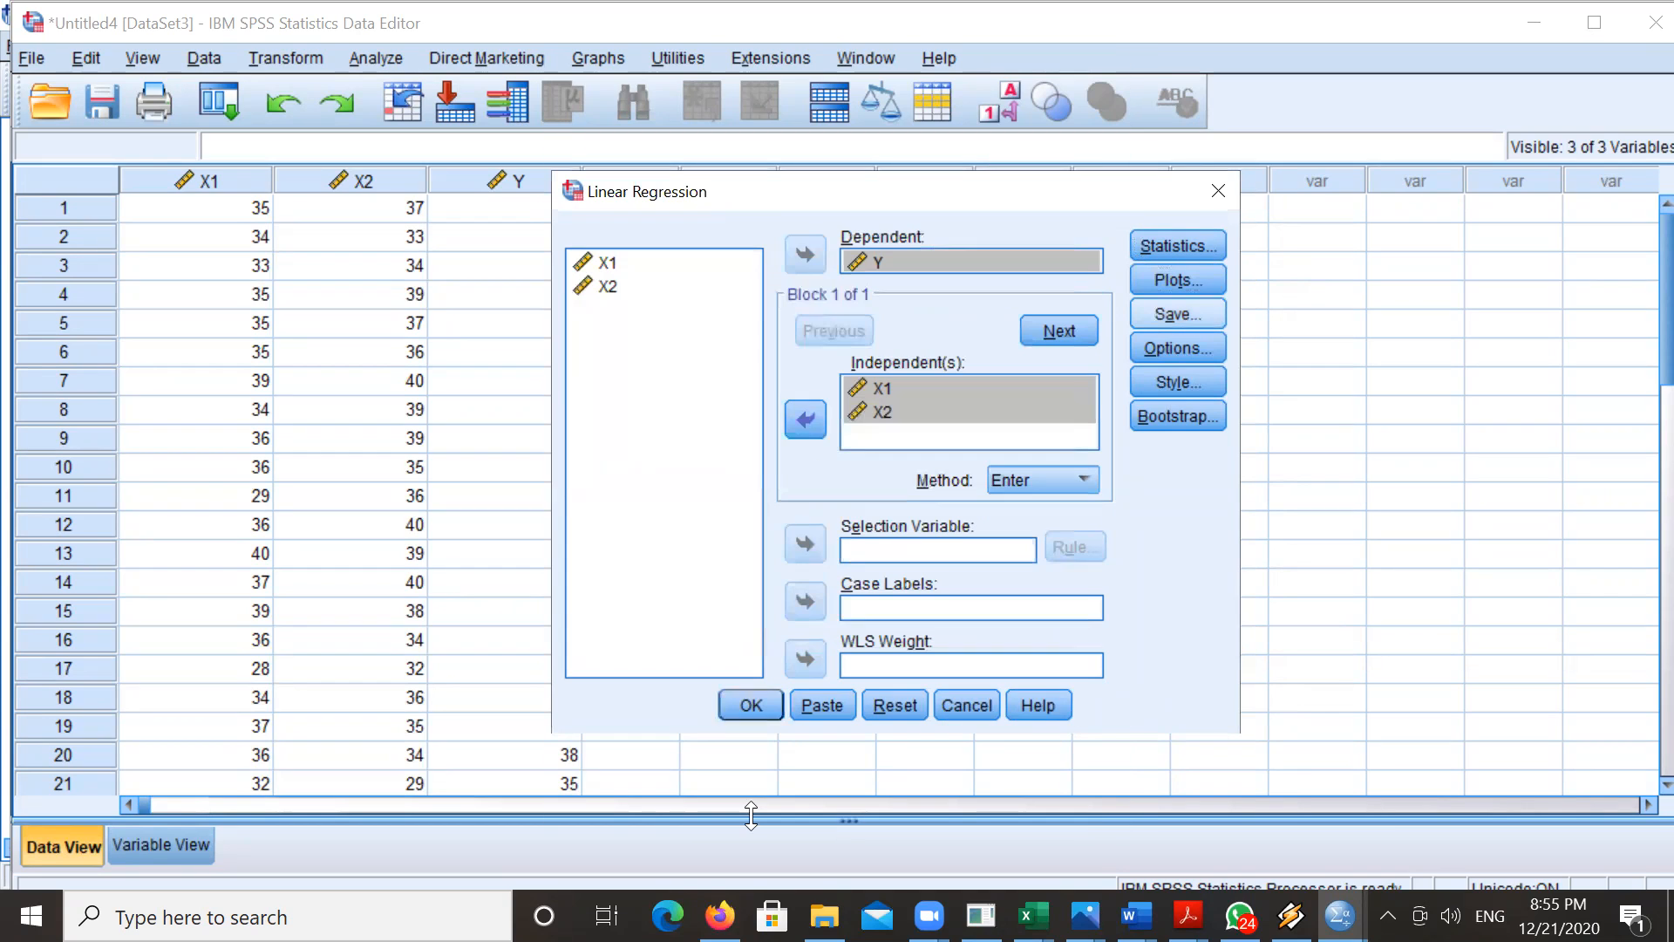
click(745, 706)
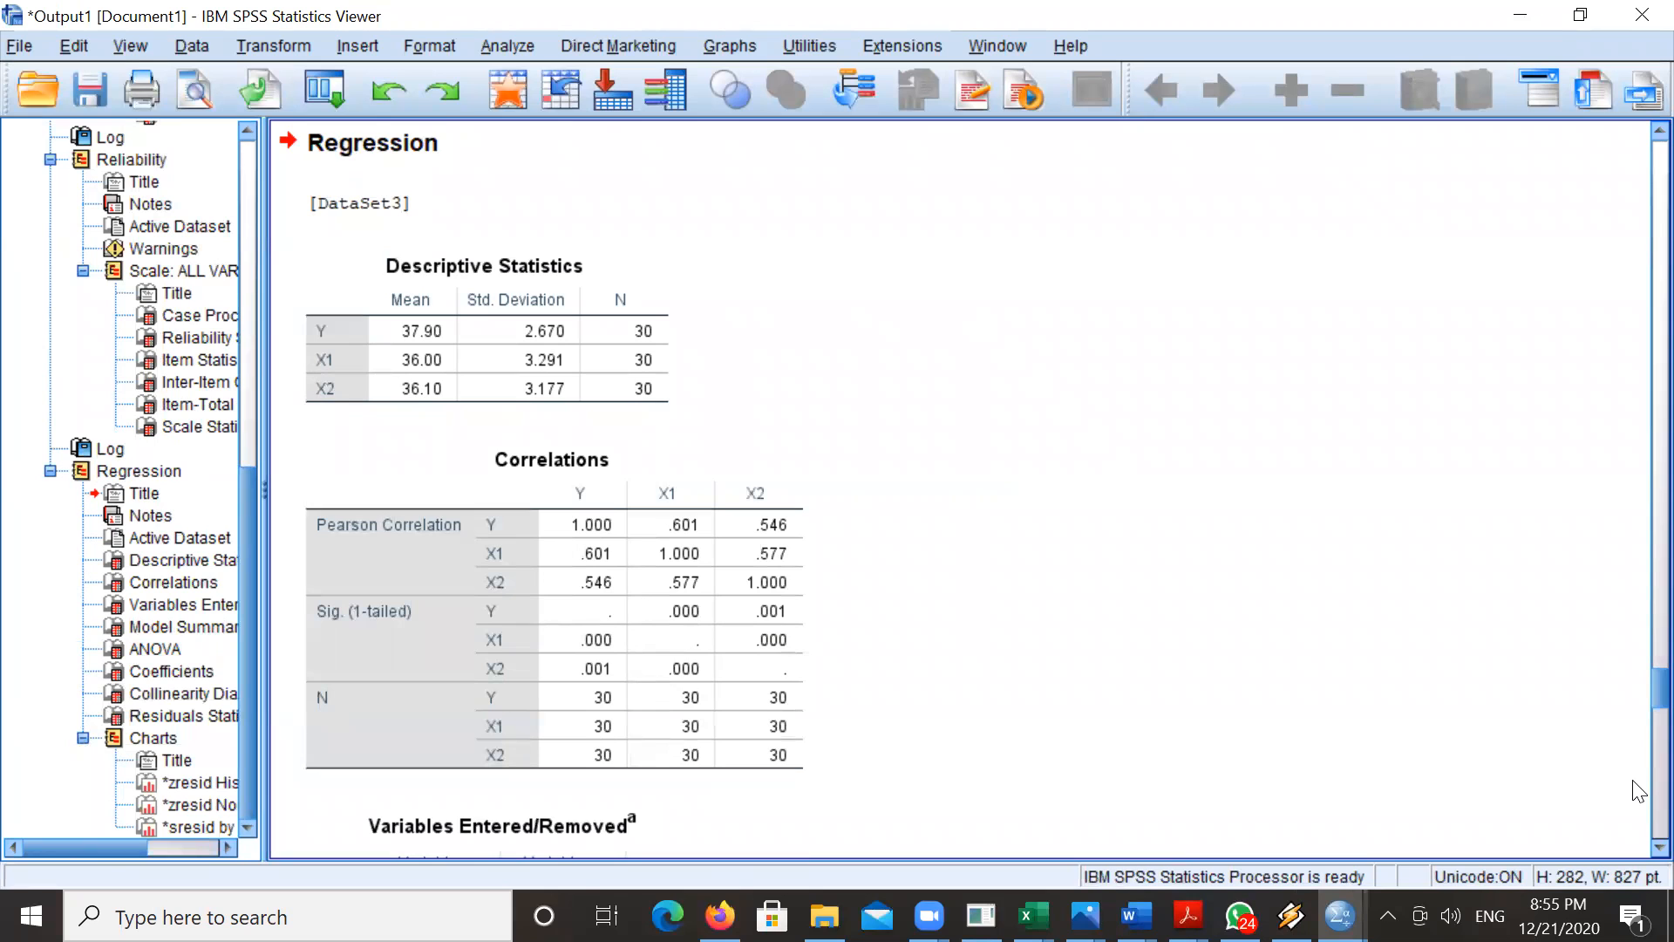
- Skim the regression output tables and examine the Model Summary, Descriptive Statistics and Correlations of Y, X1 and X2
scroll(1636, 791, down, 15)
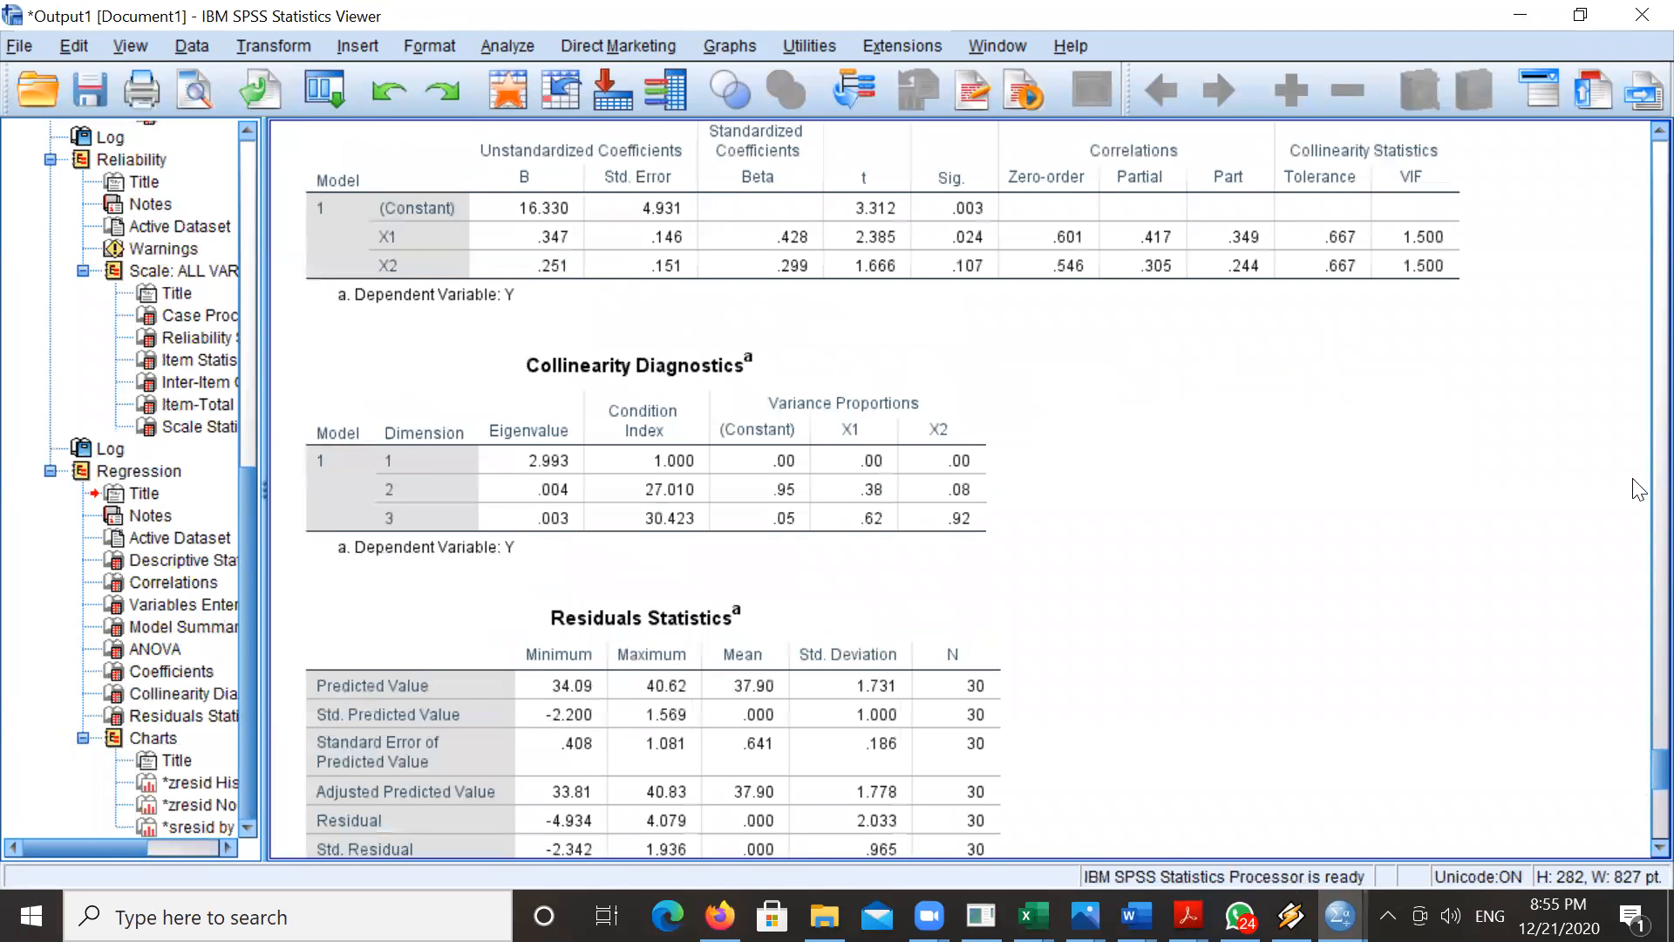
scroll(1637, 136, up, 3)
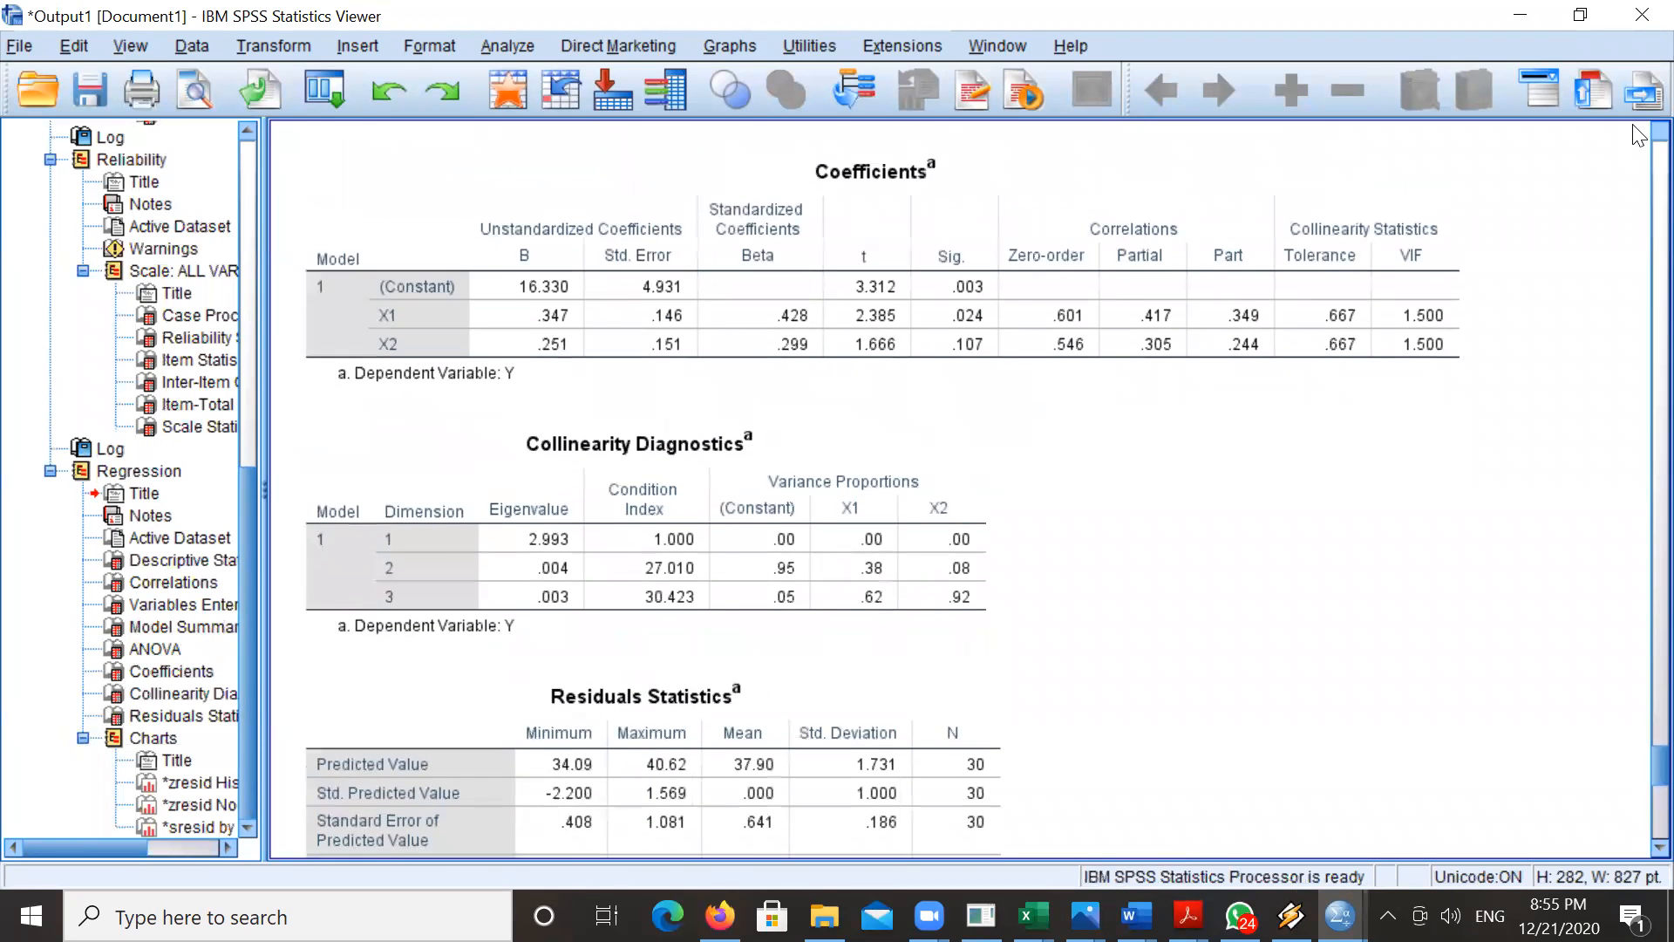
scroll(1638, 135, up, 5)
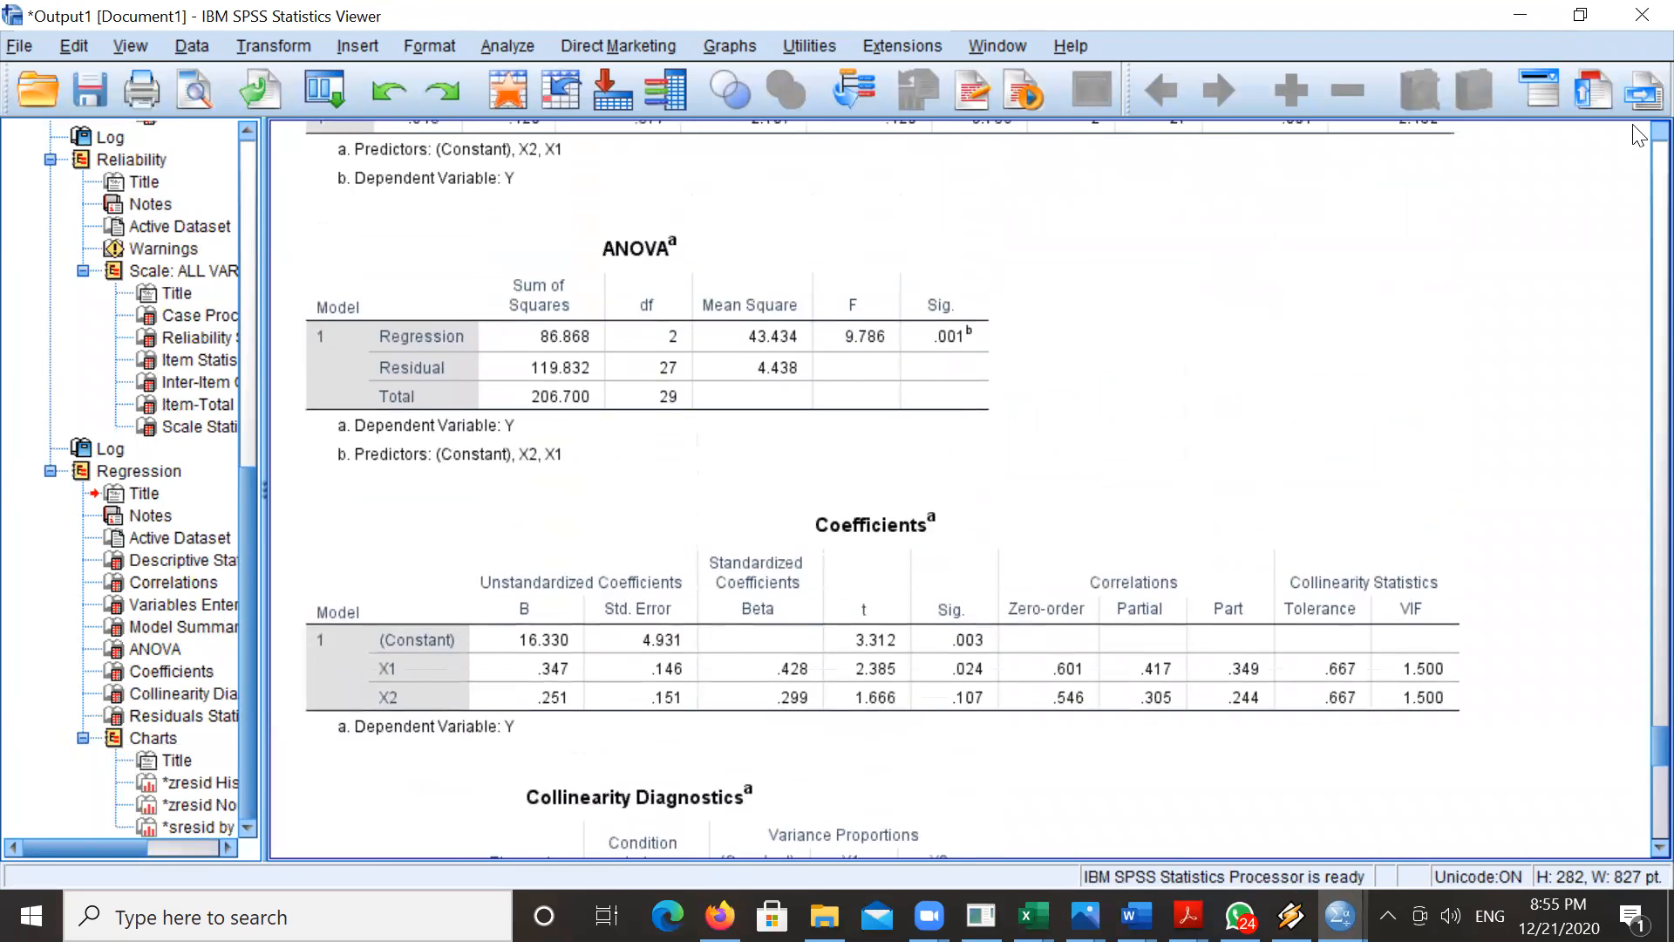
scroll(1638, 135, up, 5)
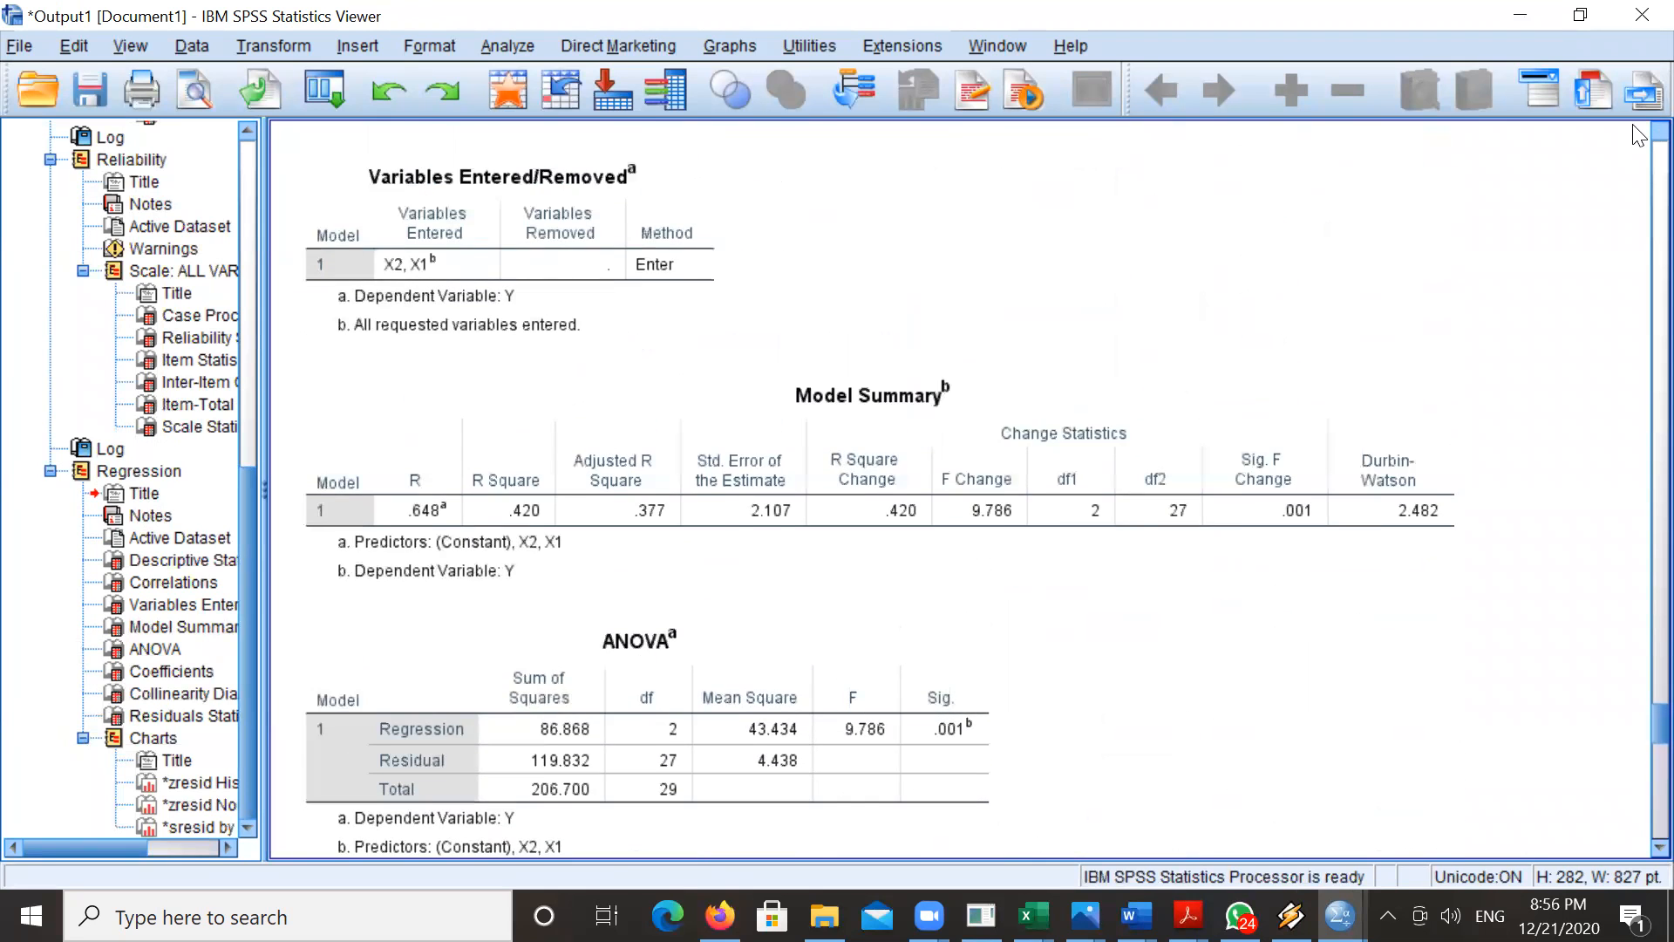
scroll(1637, 135, up, 3)
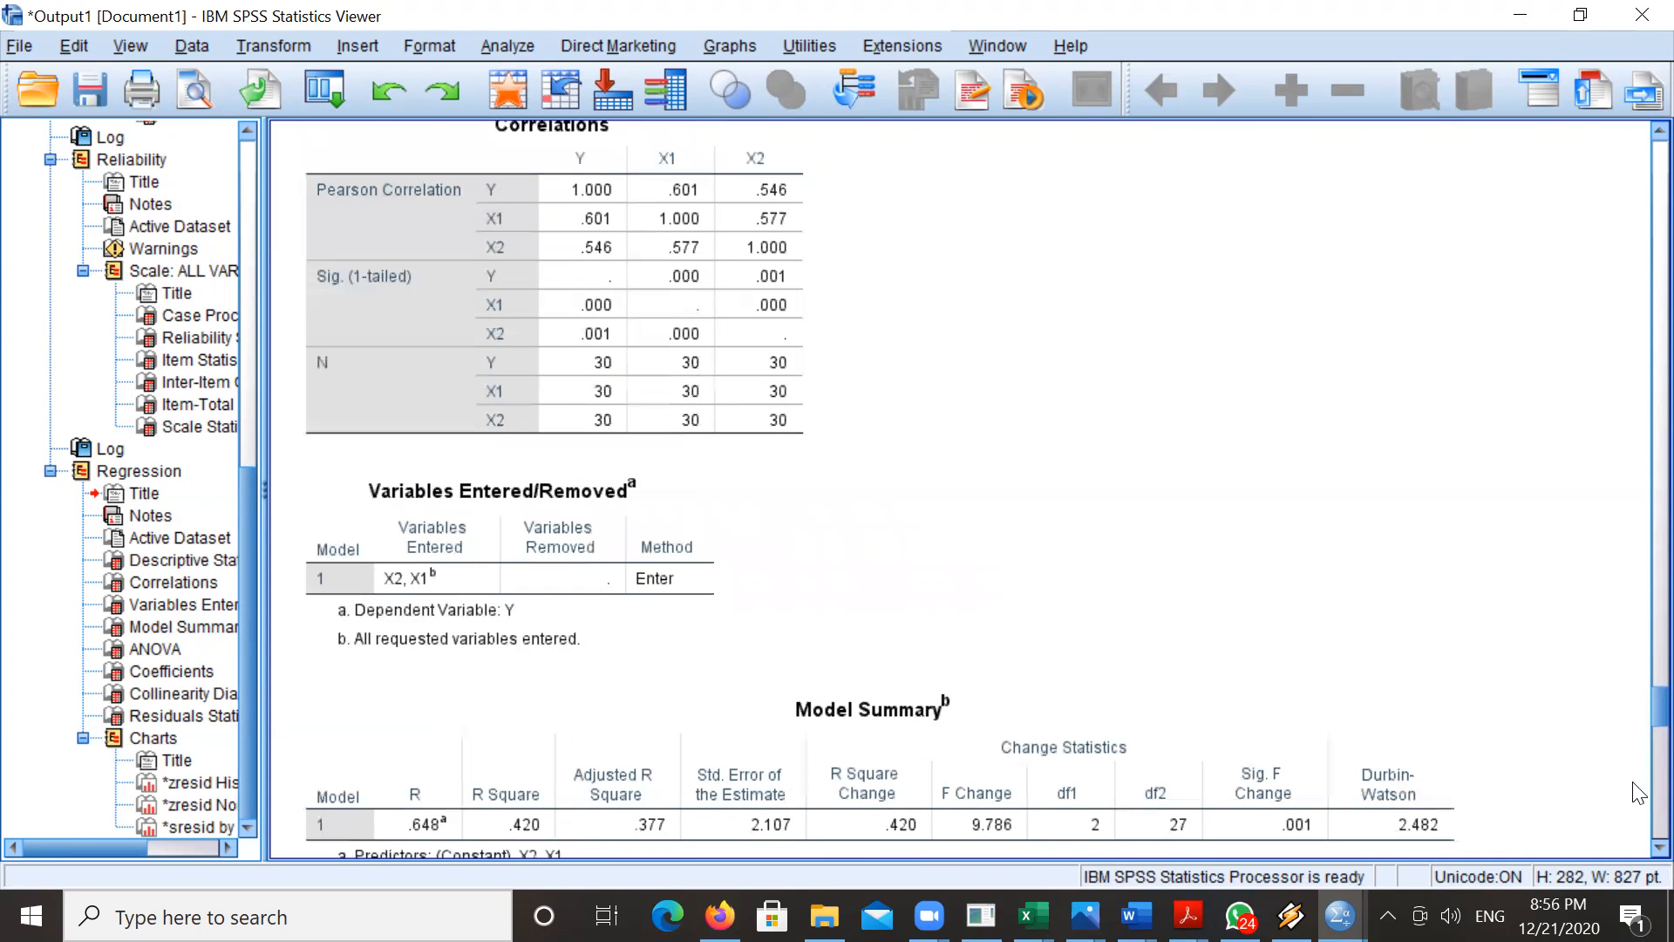
scroll(1638, 849, down, 2)
scroll(1637, 848, down, 1)
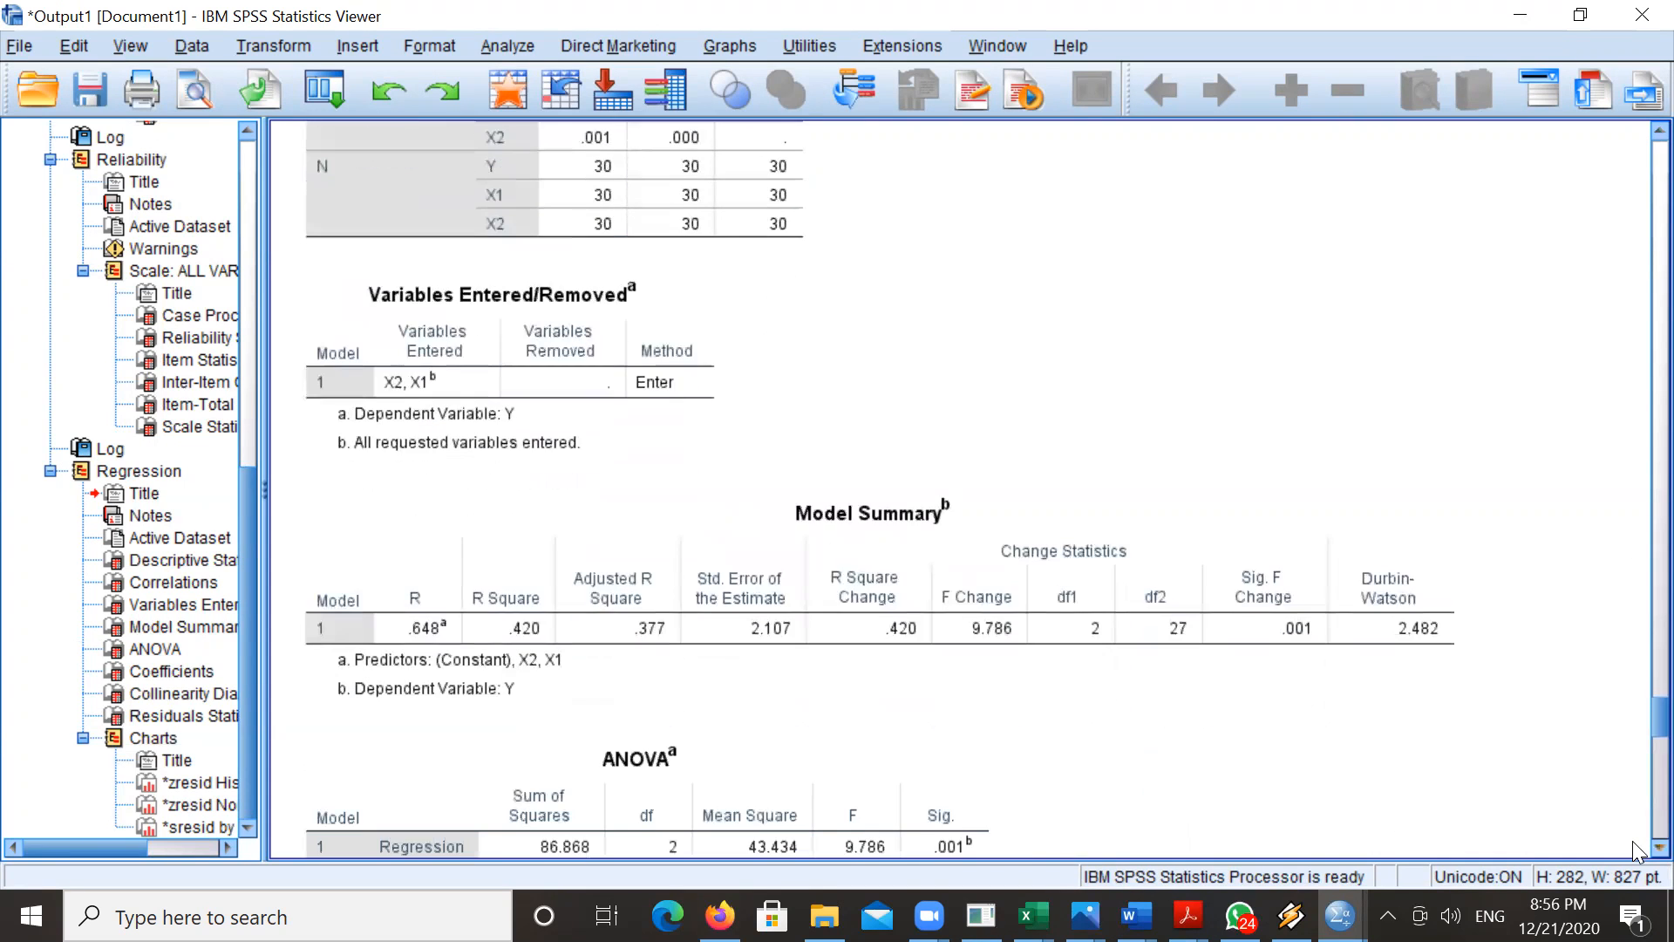
click(980, 576)
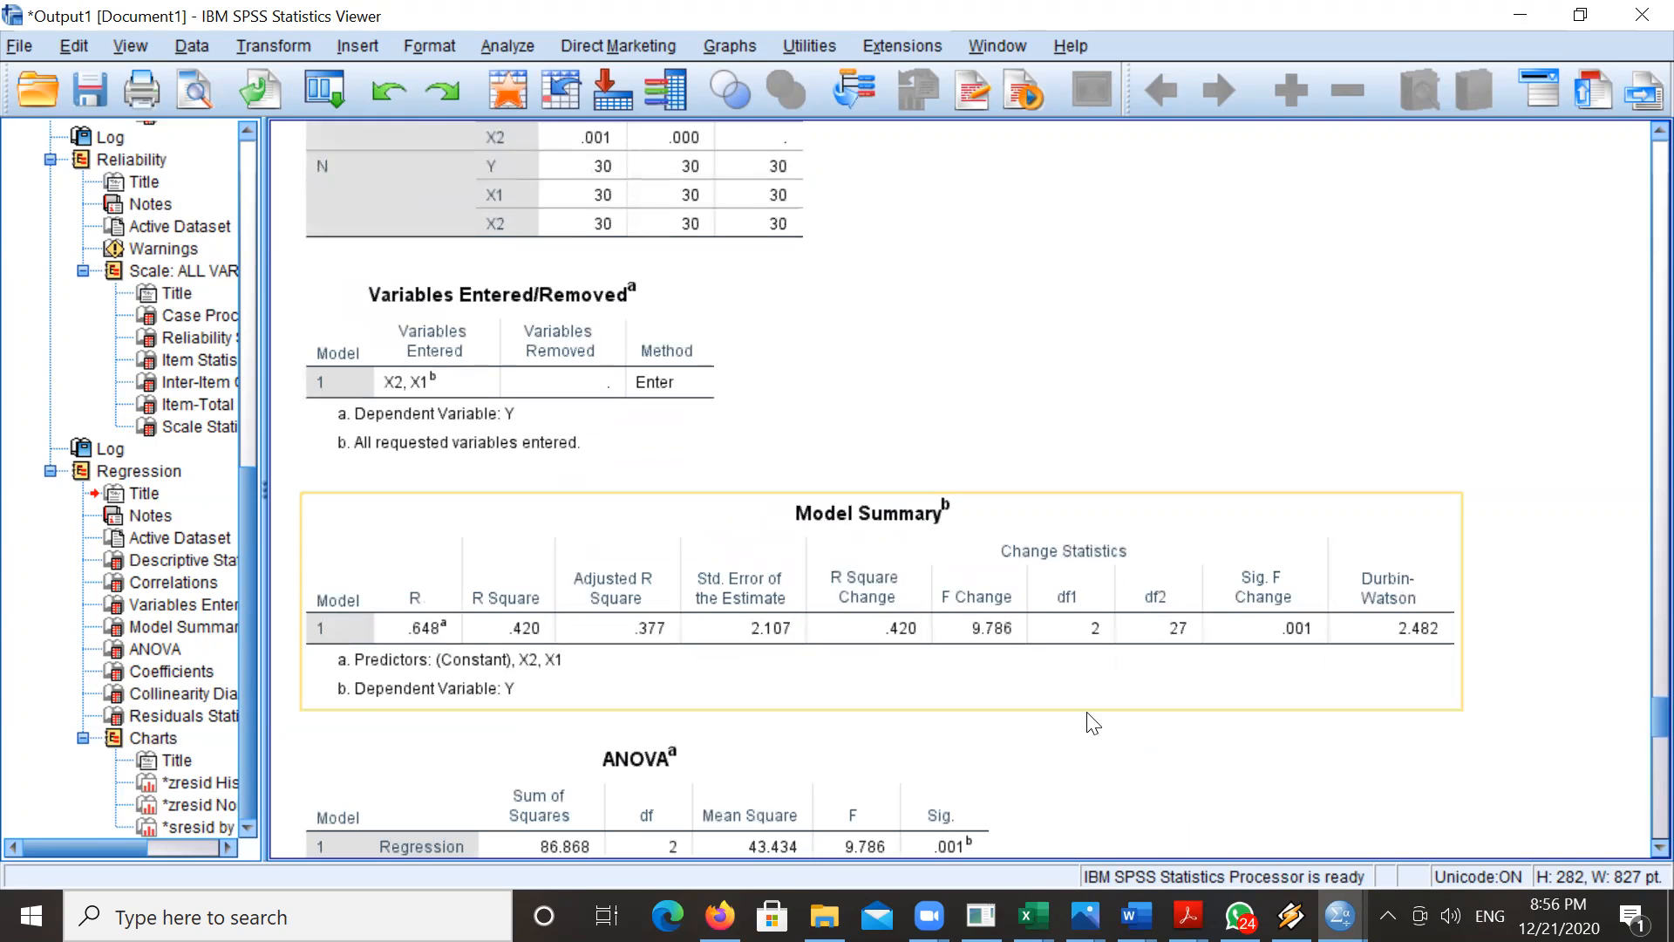
click(1389, 730)
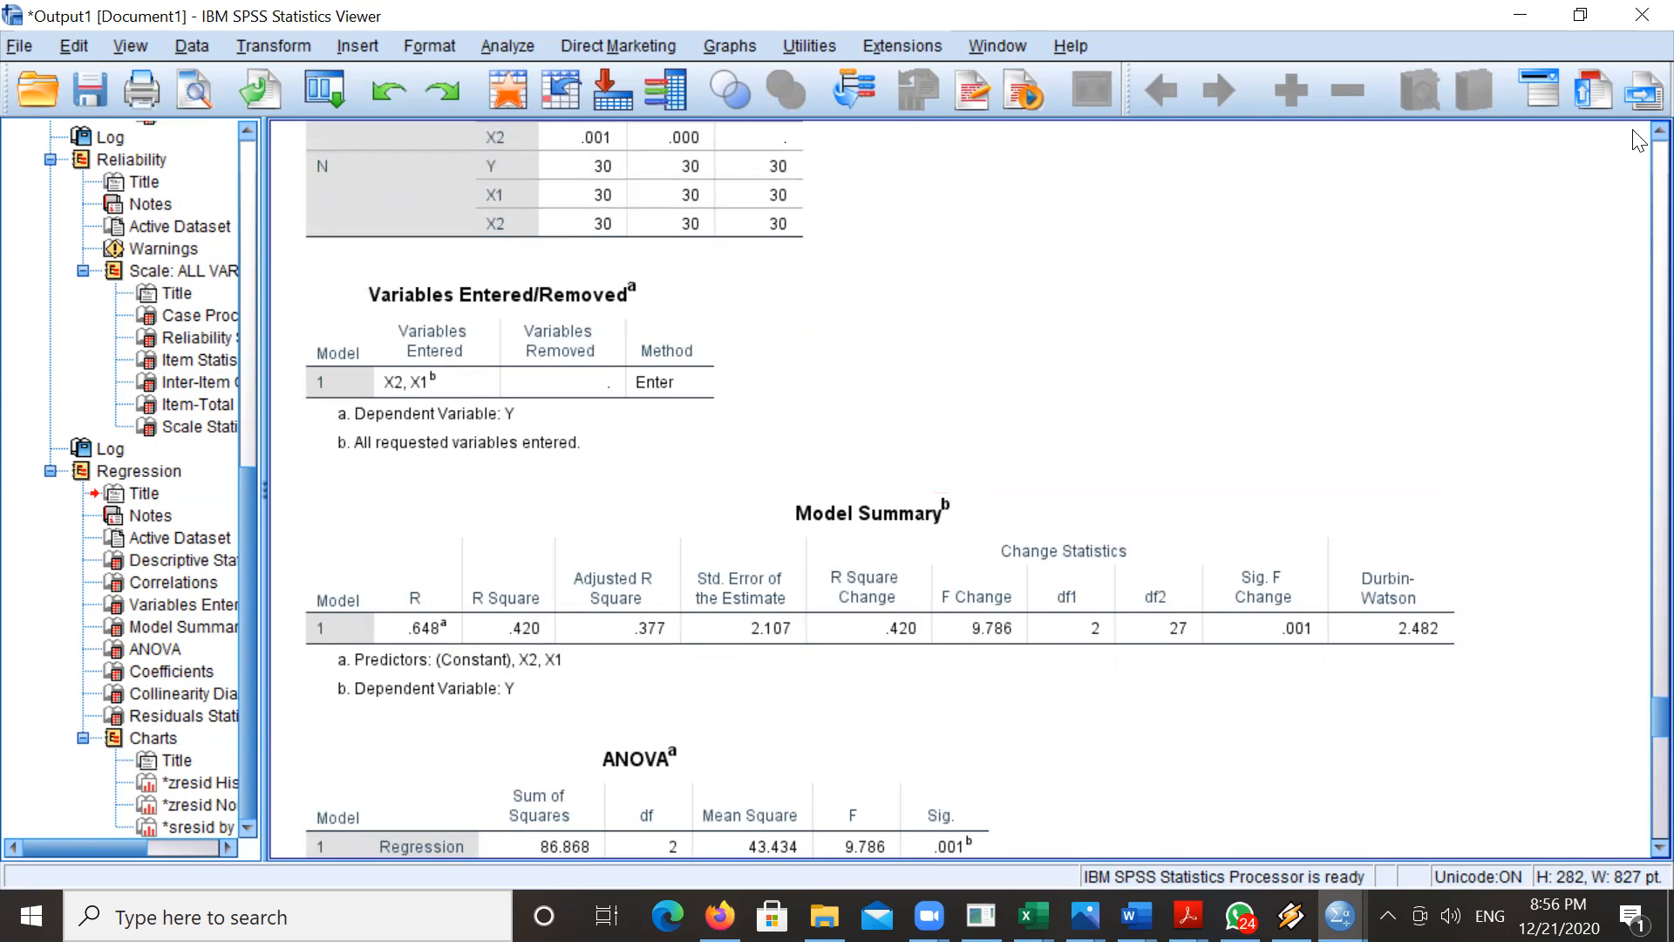
scroll(1639, 142, up, 1)
scroll(1637, 141, up, 10)
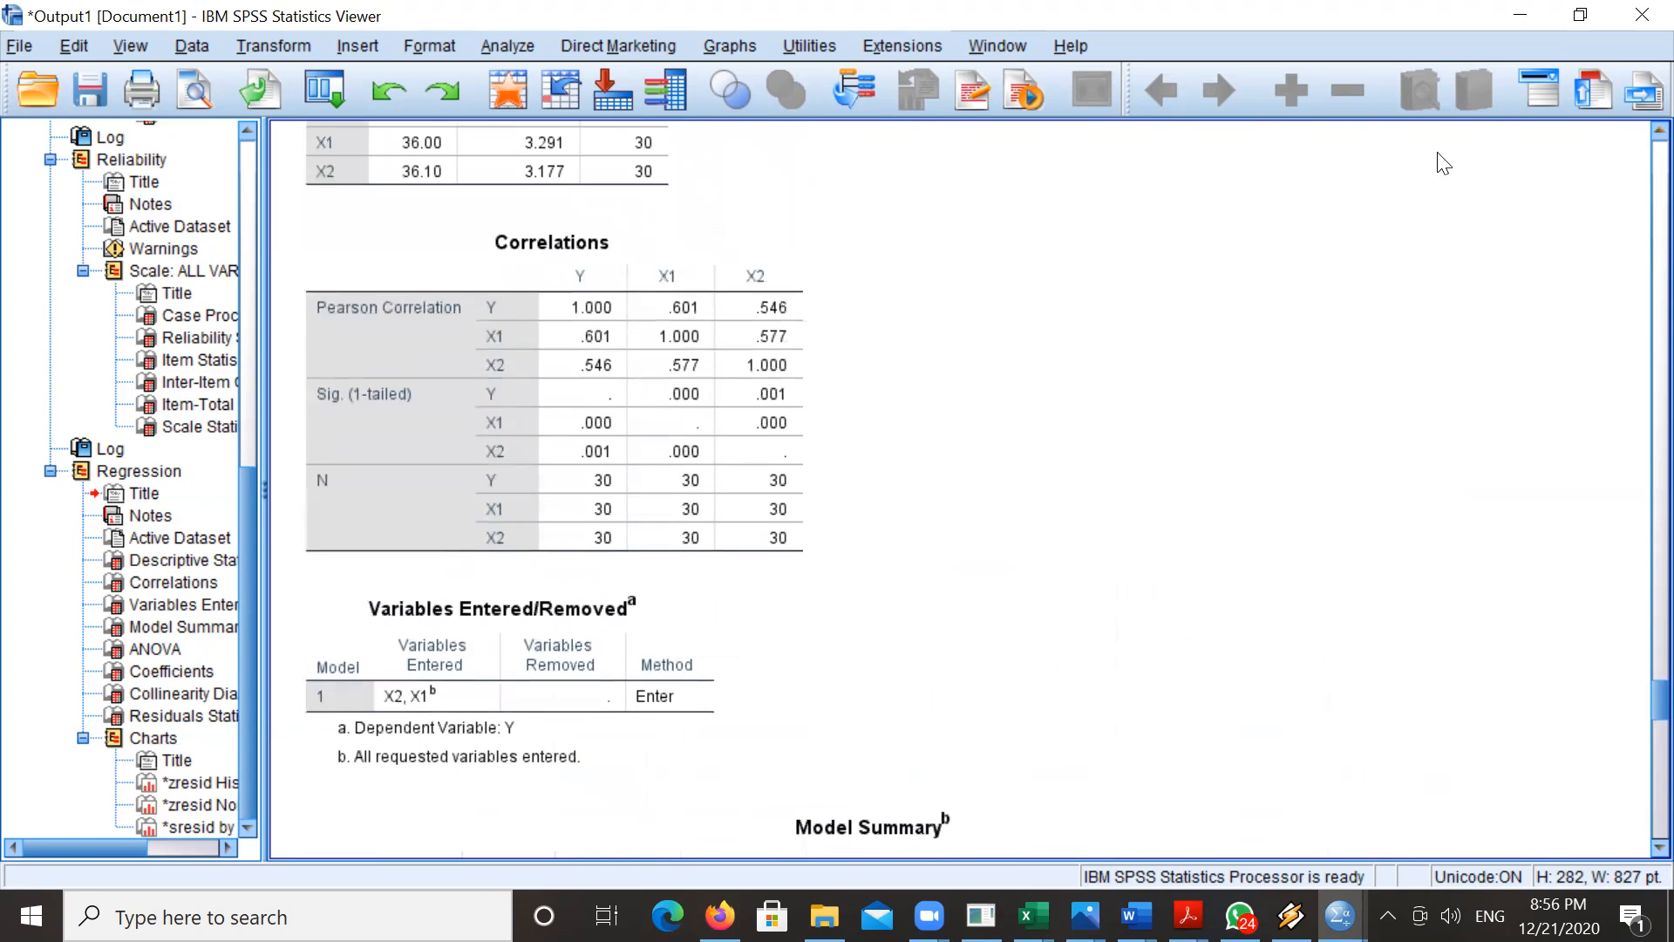
click(689, 507)
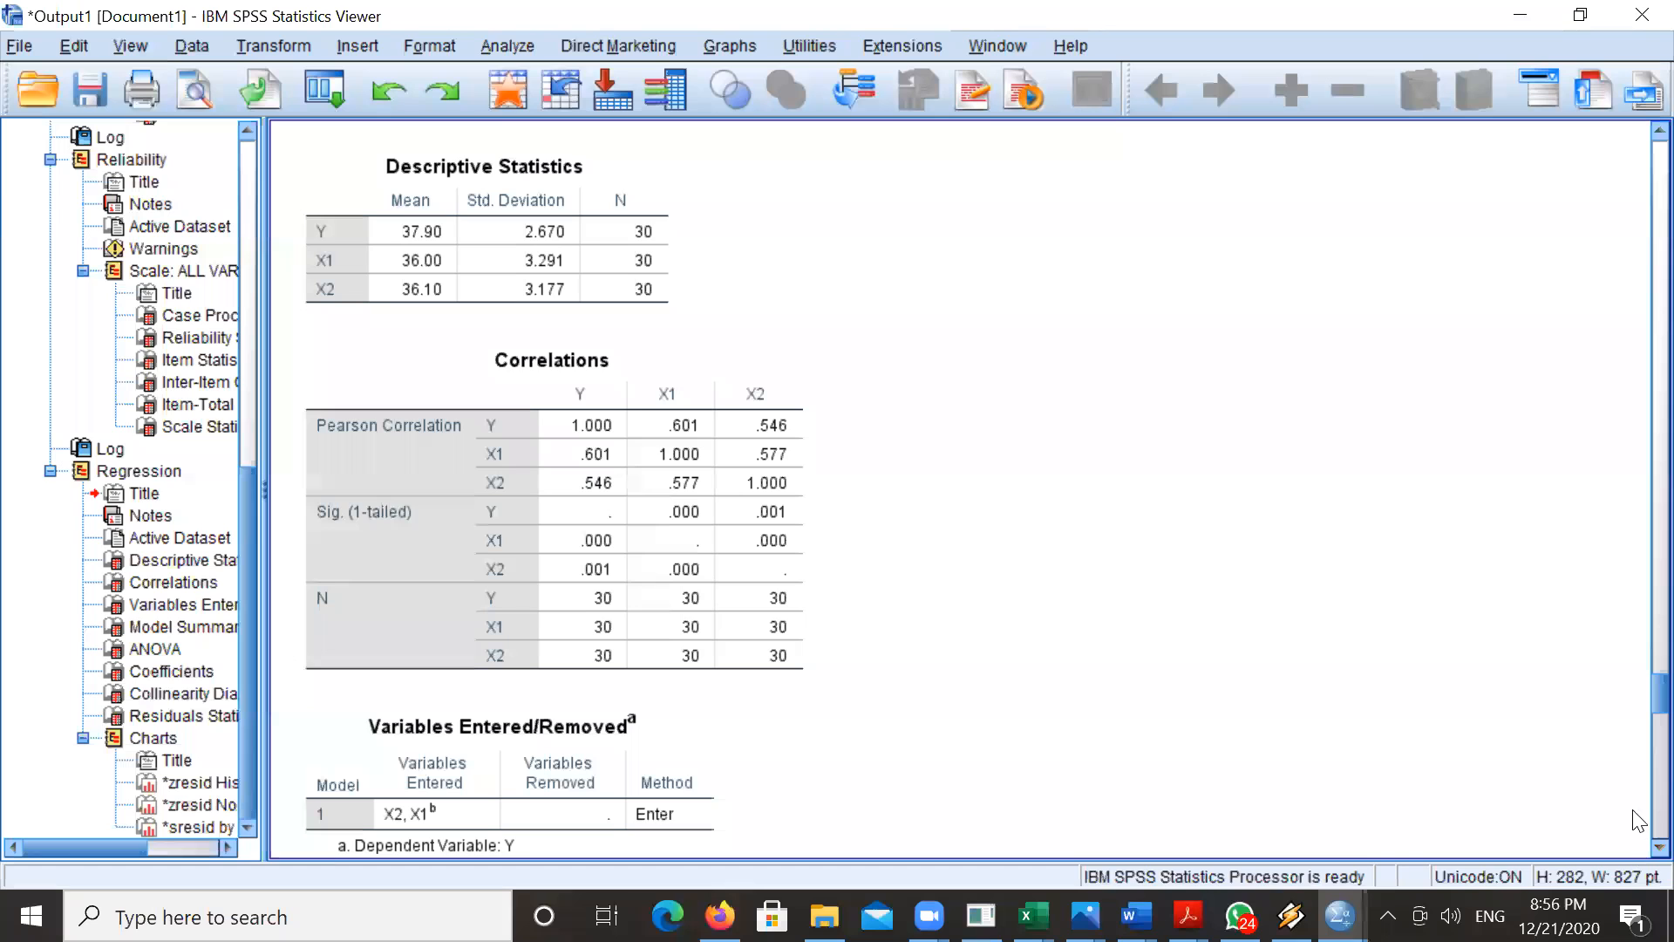
- Examine the ANOVA and Coefficients tables, including the significance values and the Tolerance and VIF collinearity statistics
scroll(1637, 813, down, 5)
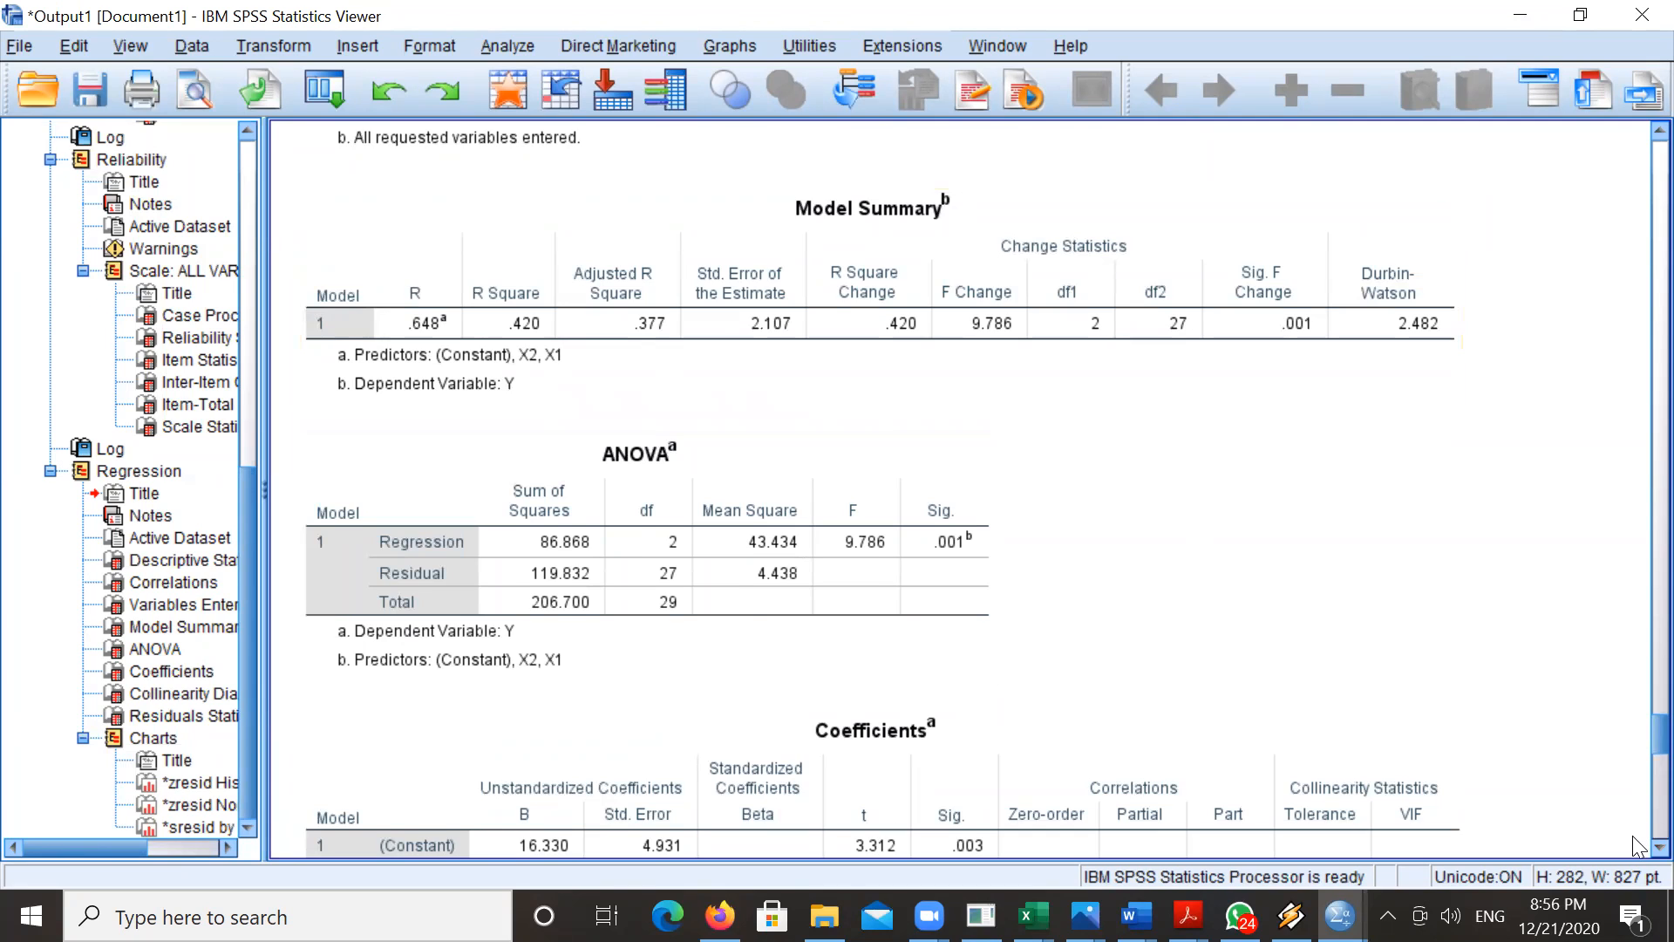
scroll(1638, 844, down, 8)
scroll(1637, 267, up, 8)
scroll(1637, 859, down, 2)
scroll(1635, 847, down, 8)
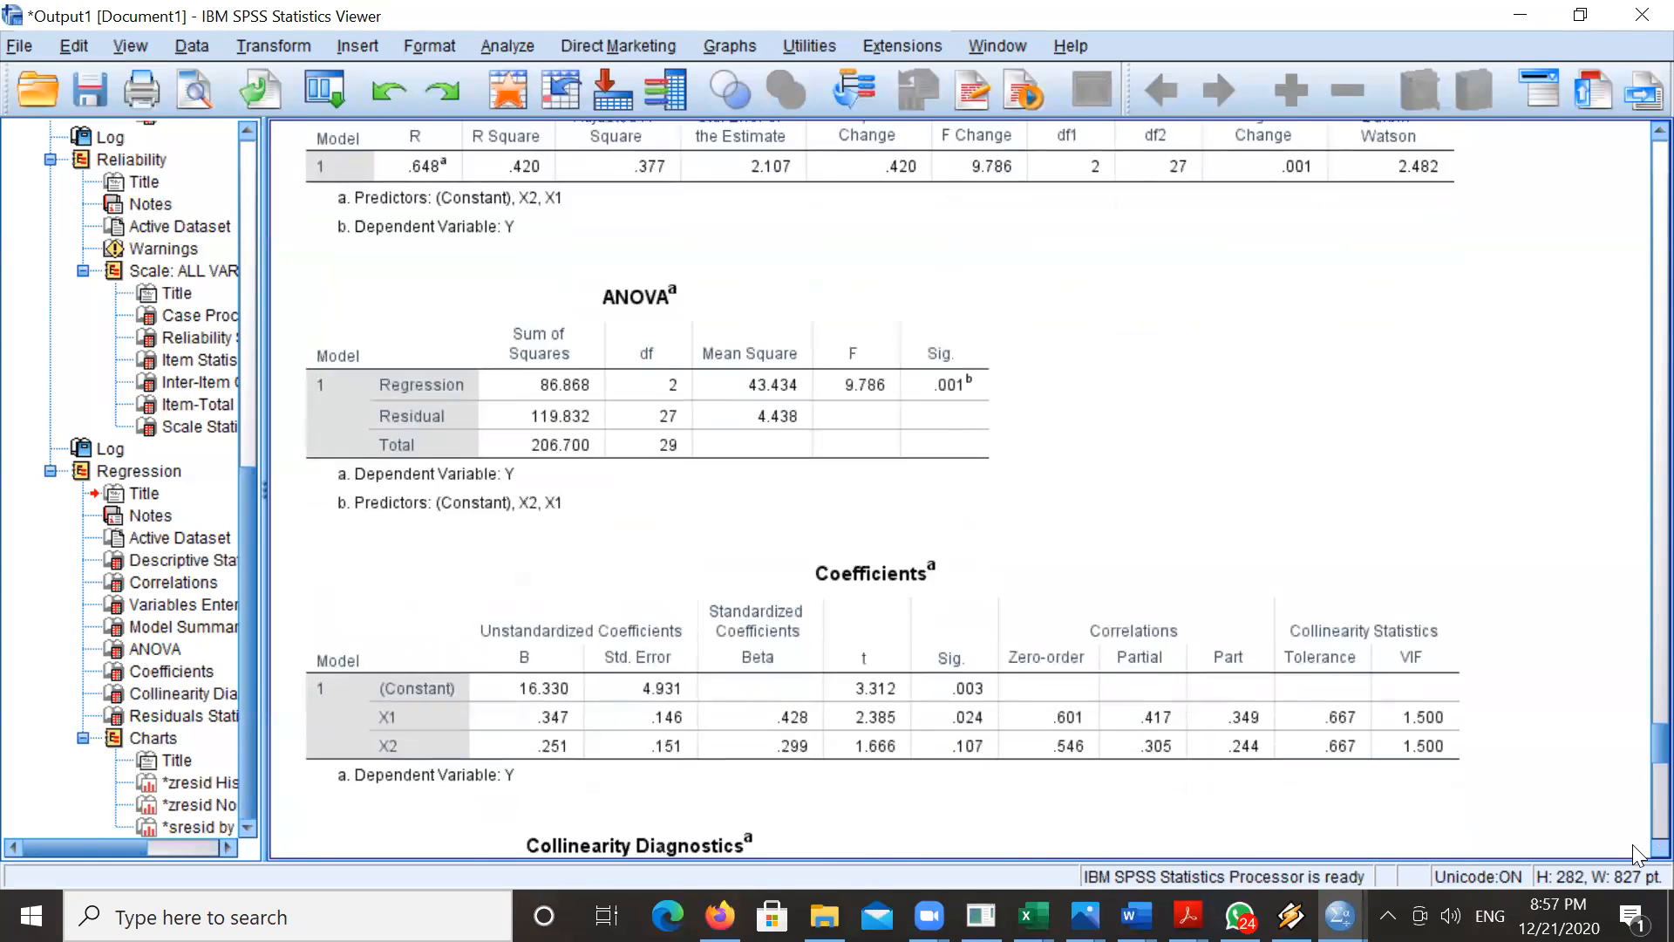
scroll(1635, 854, down, 2)
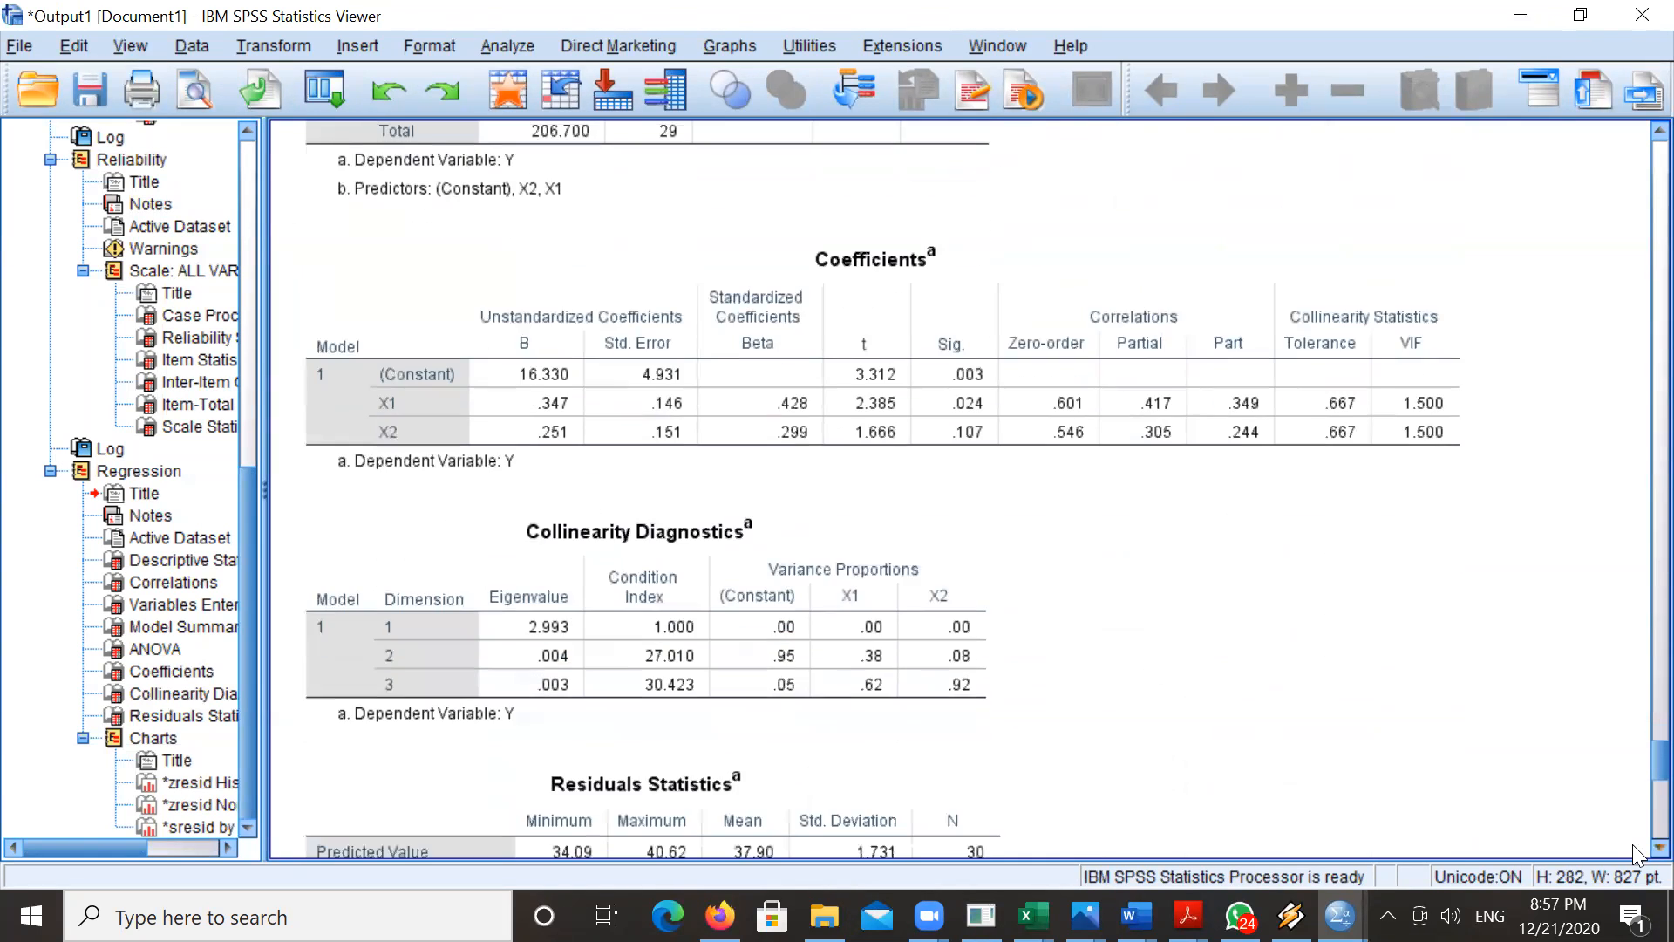
scroll(1636, 853, down, 2)
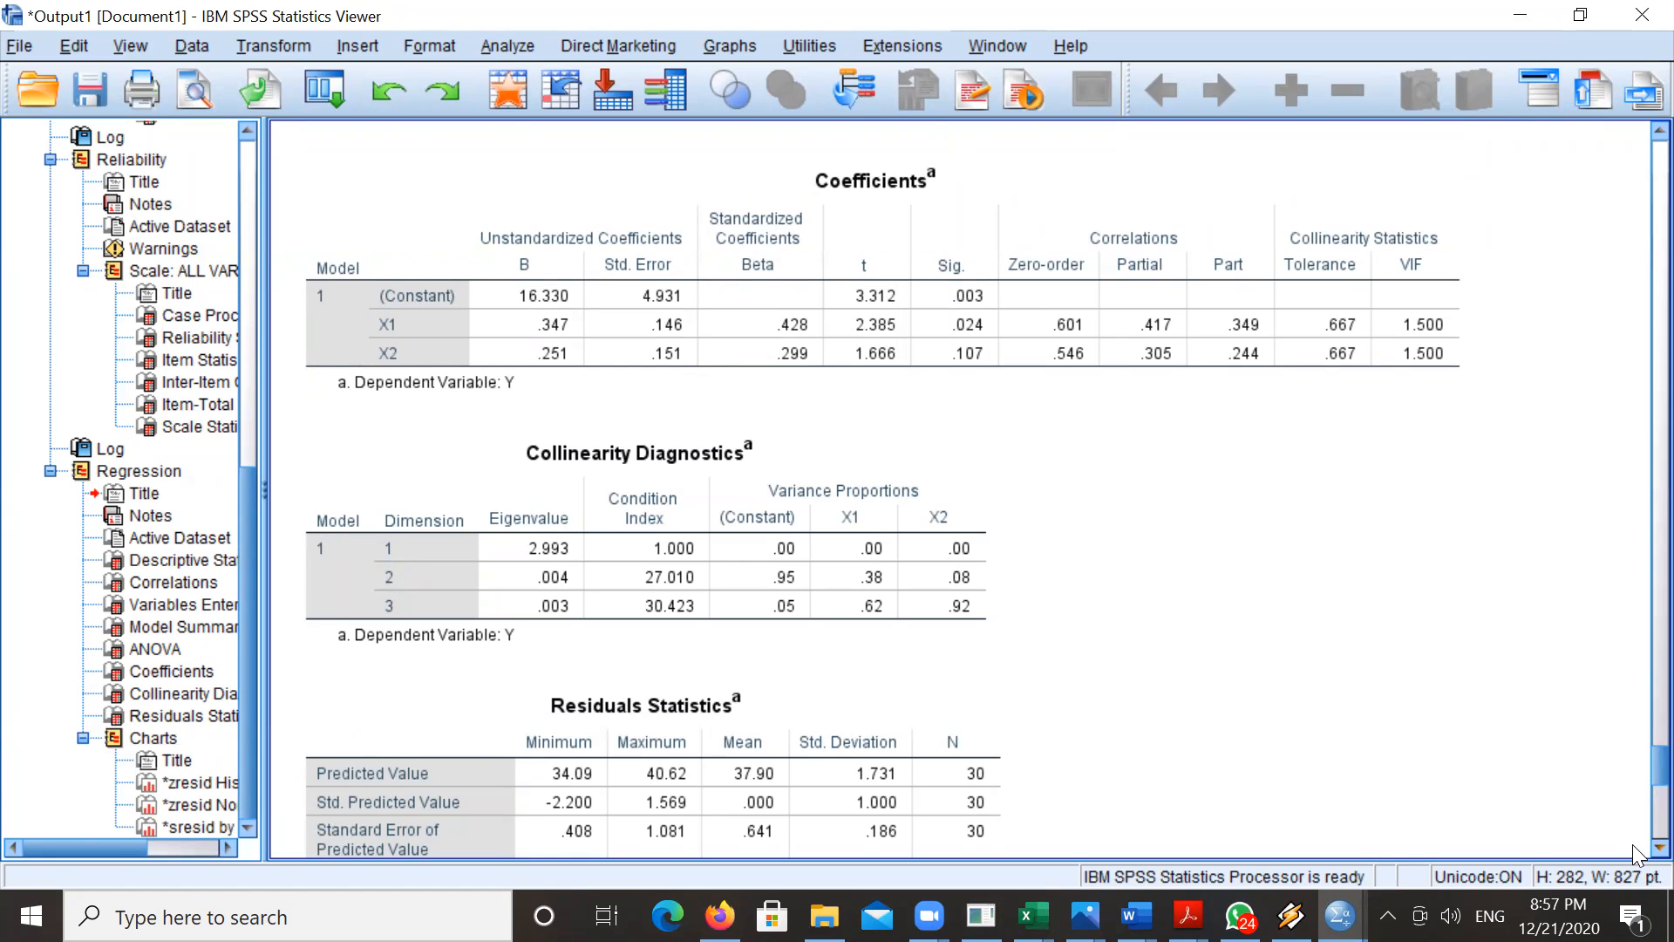
click(1356, 287)
- Examine the residual histogram, the normal P-P plot and the scatterplot of studentized residuals against standardized predicted values
scroll(1639, 841, down, 5)
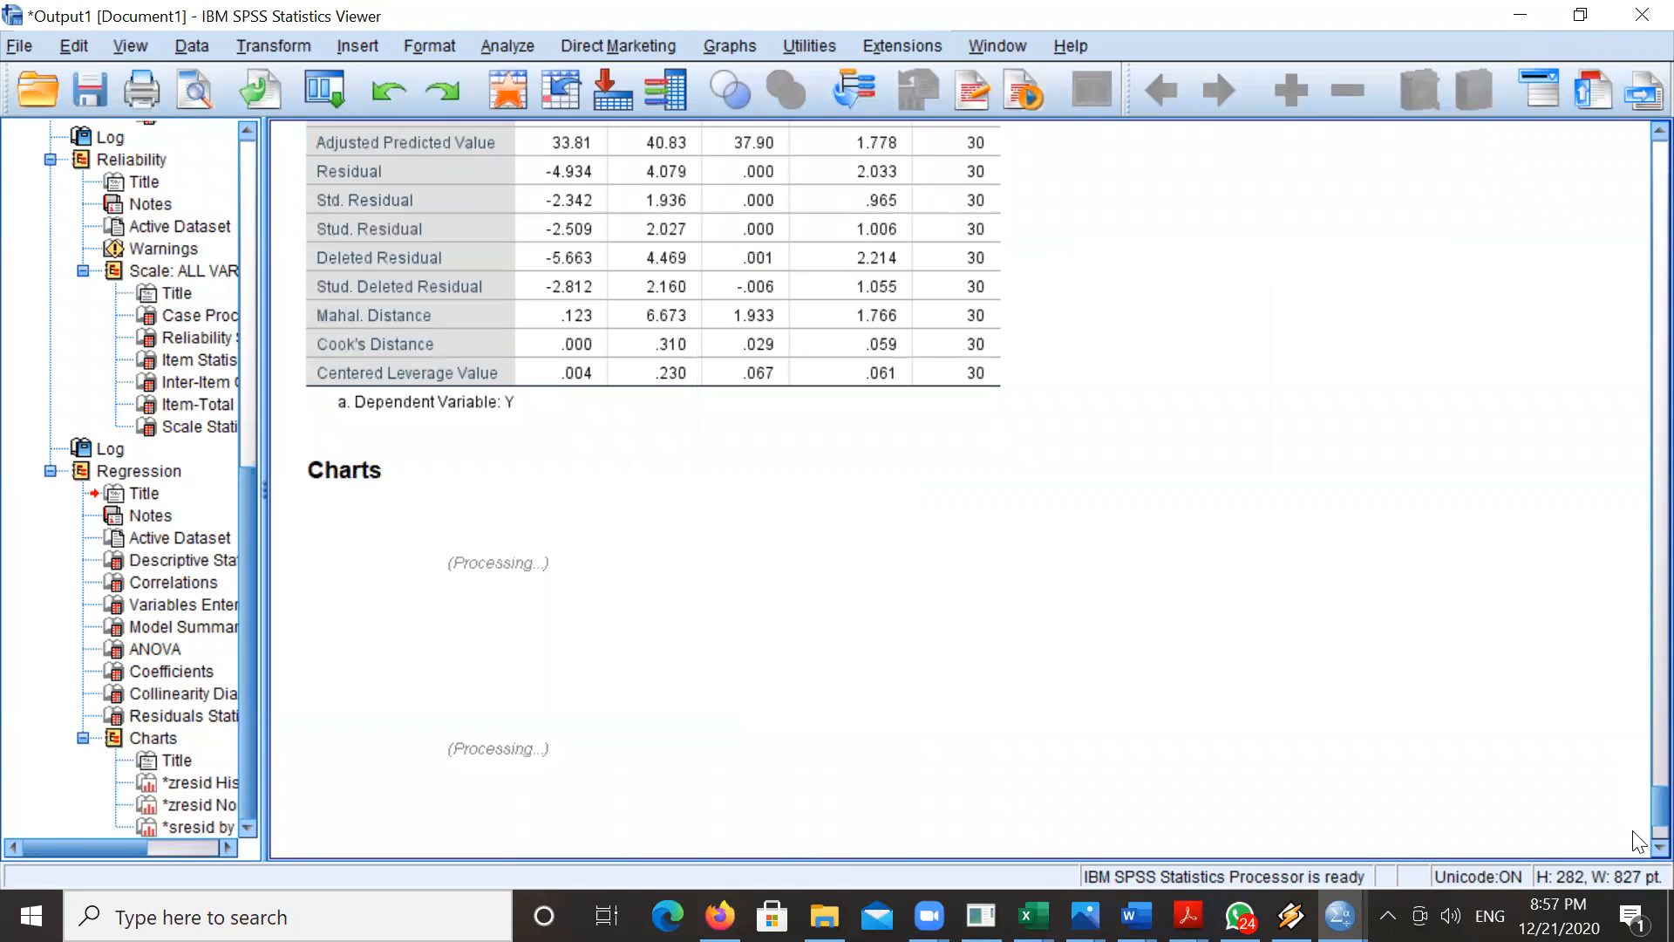
scroll(1636, 845, down, 3)
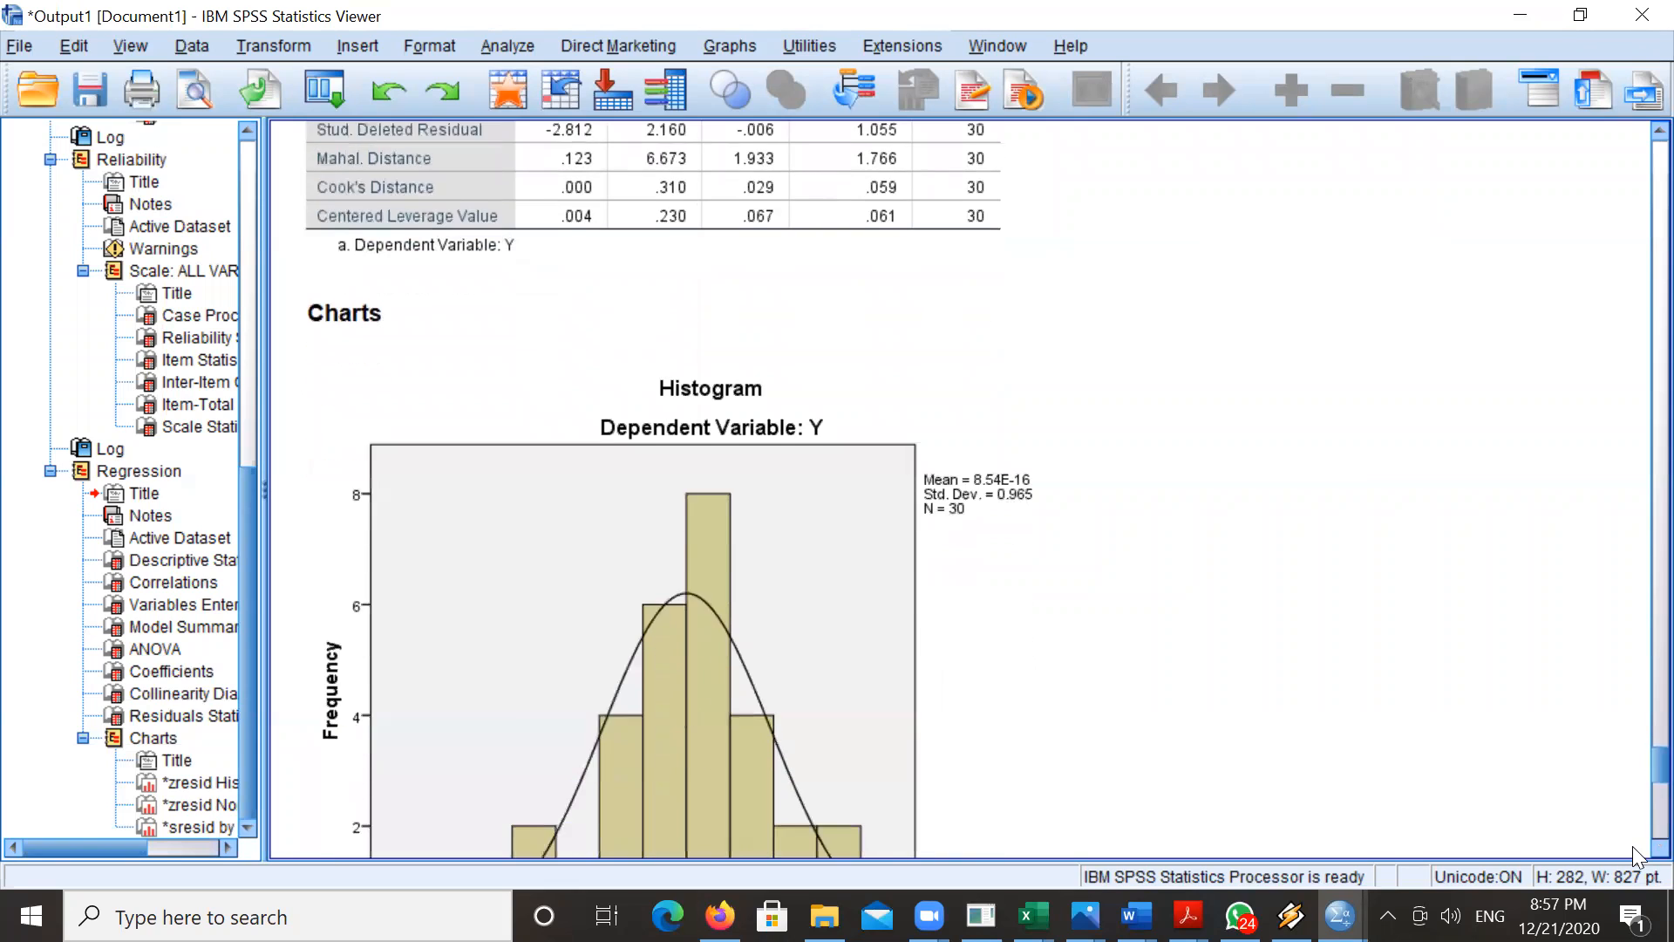
scroll(1633, 846, down, 5)
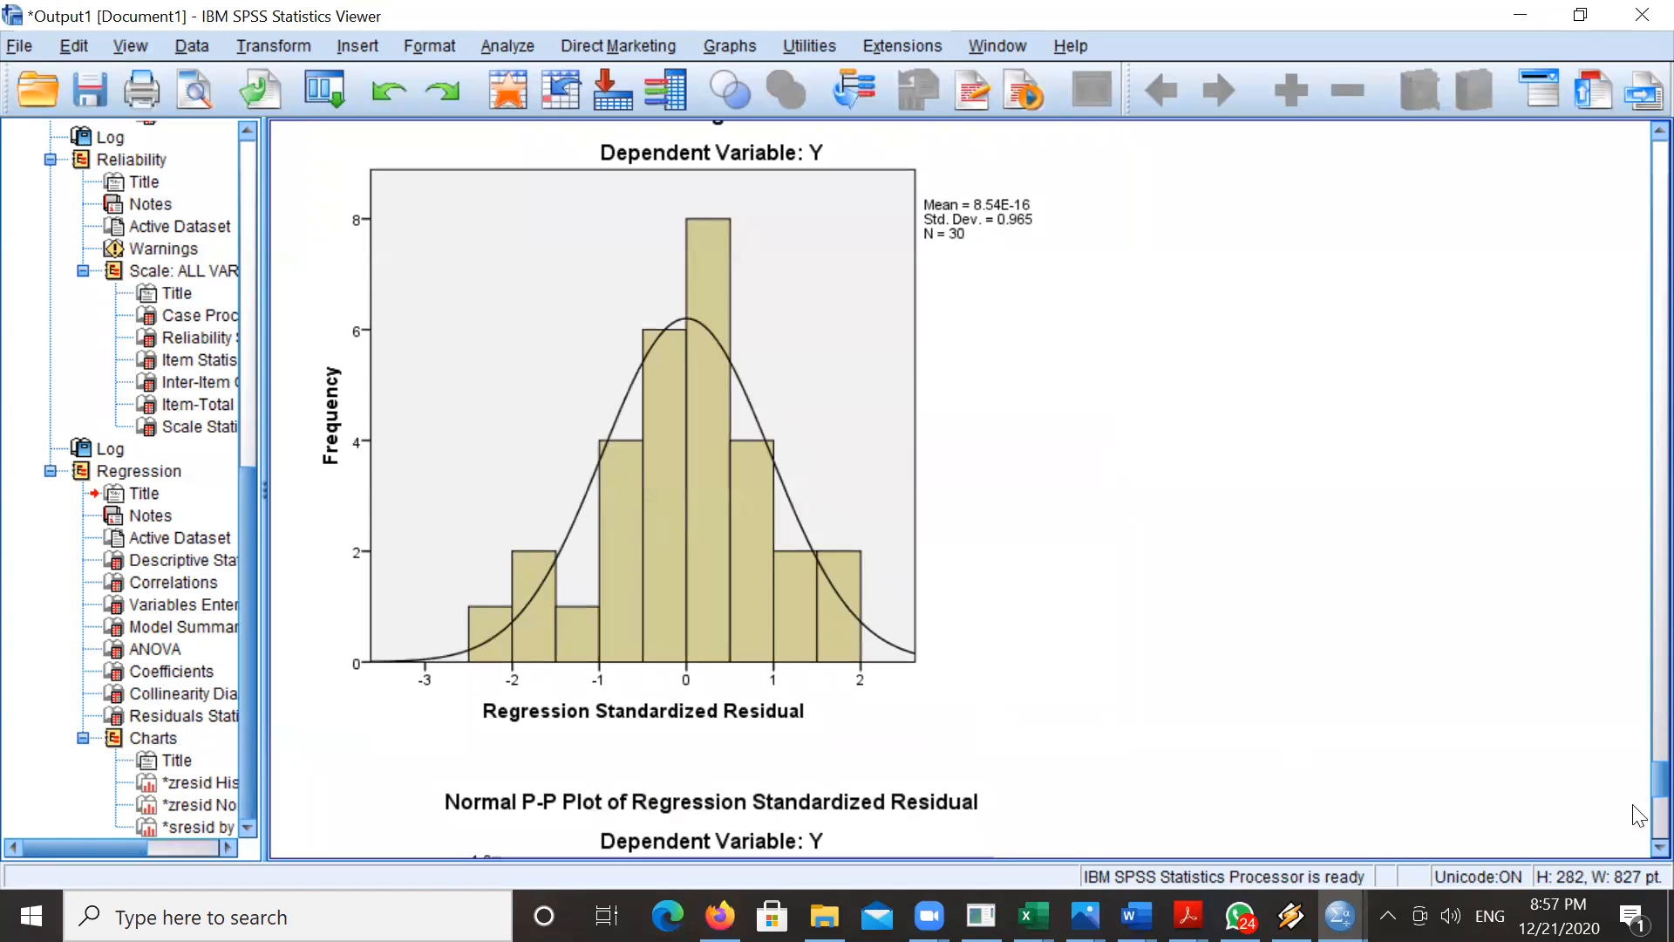
scroll(1636, 850, down, 3)
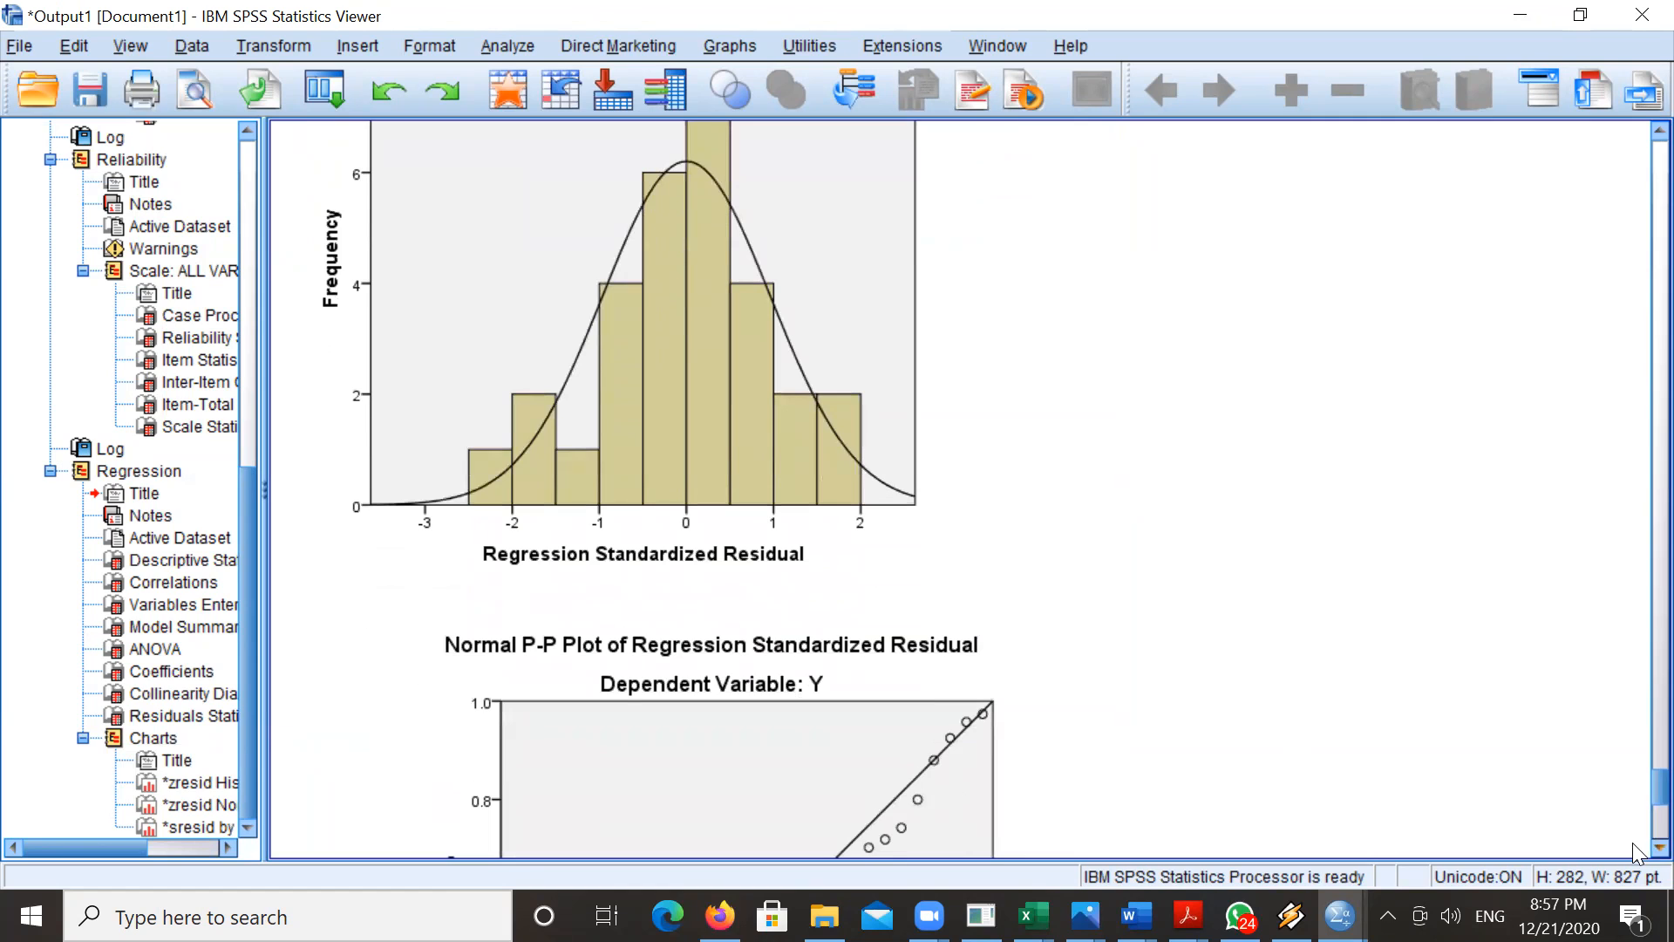
scroll(1633, 850, down, 7)
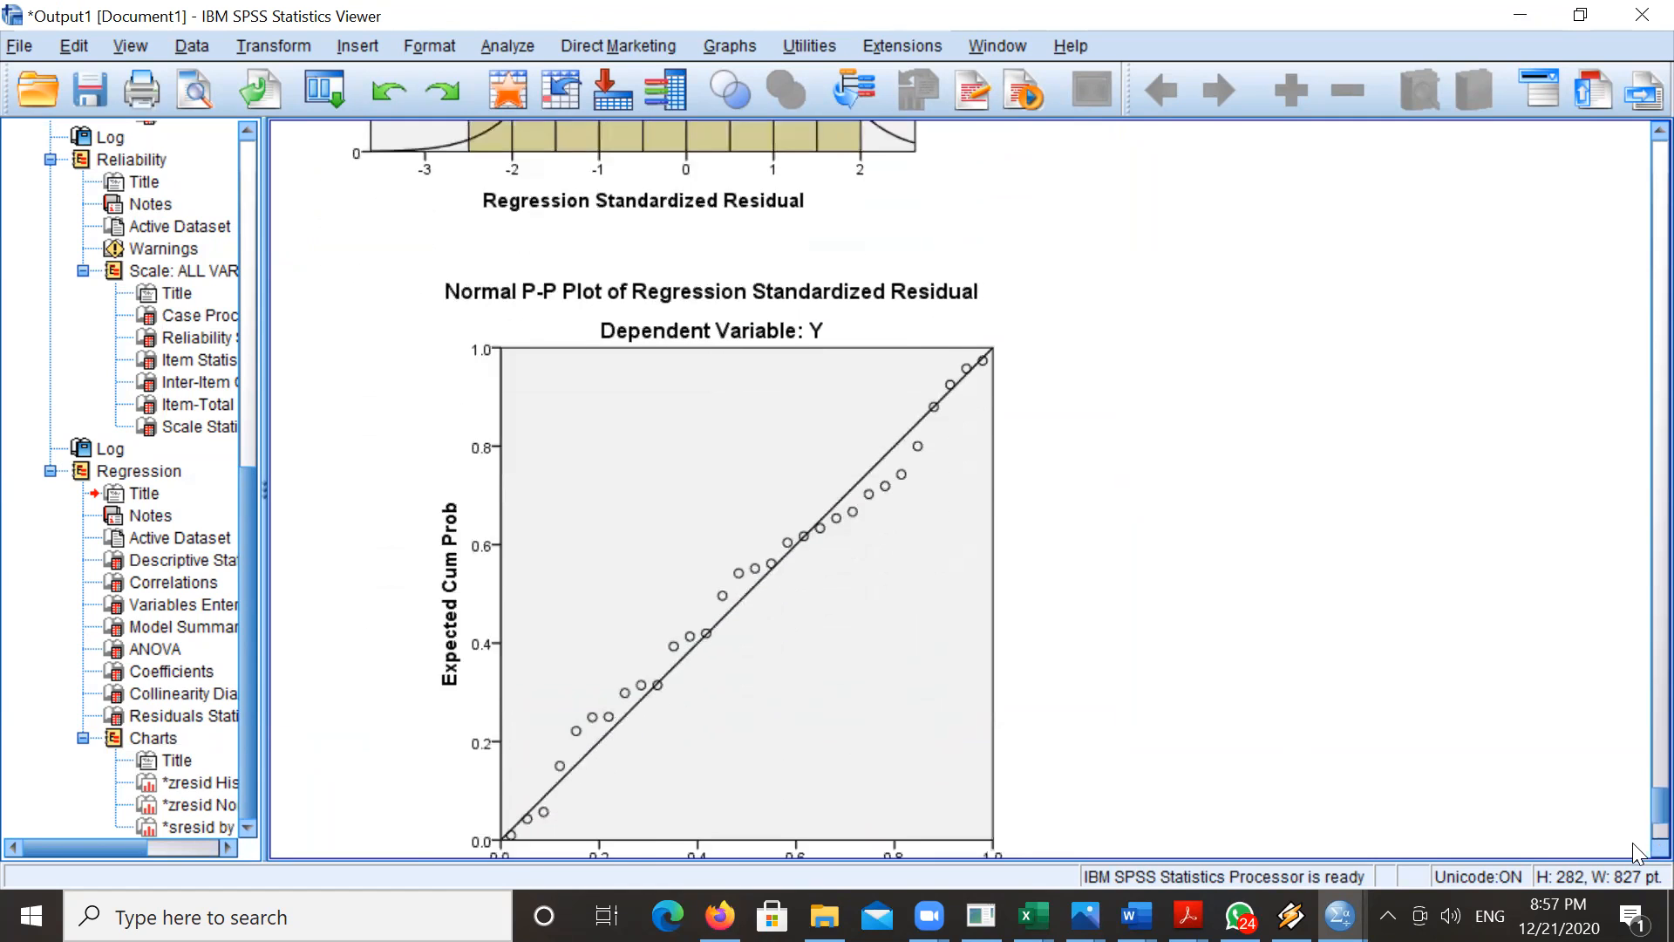
scroll(1633, 844, down, 2)
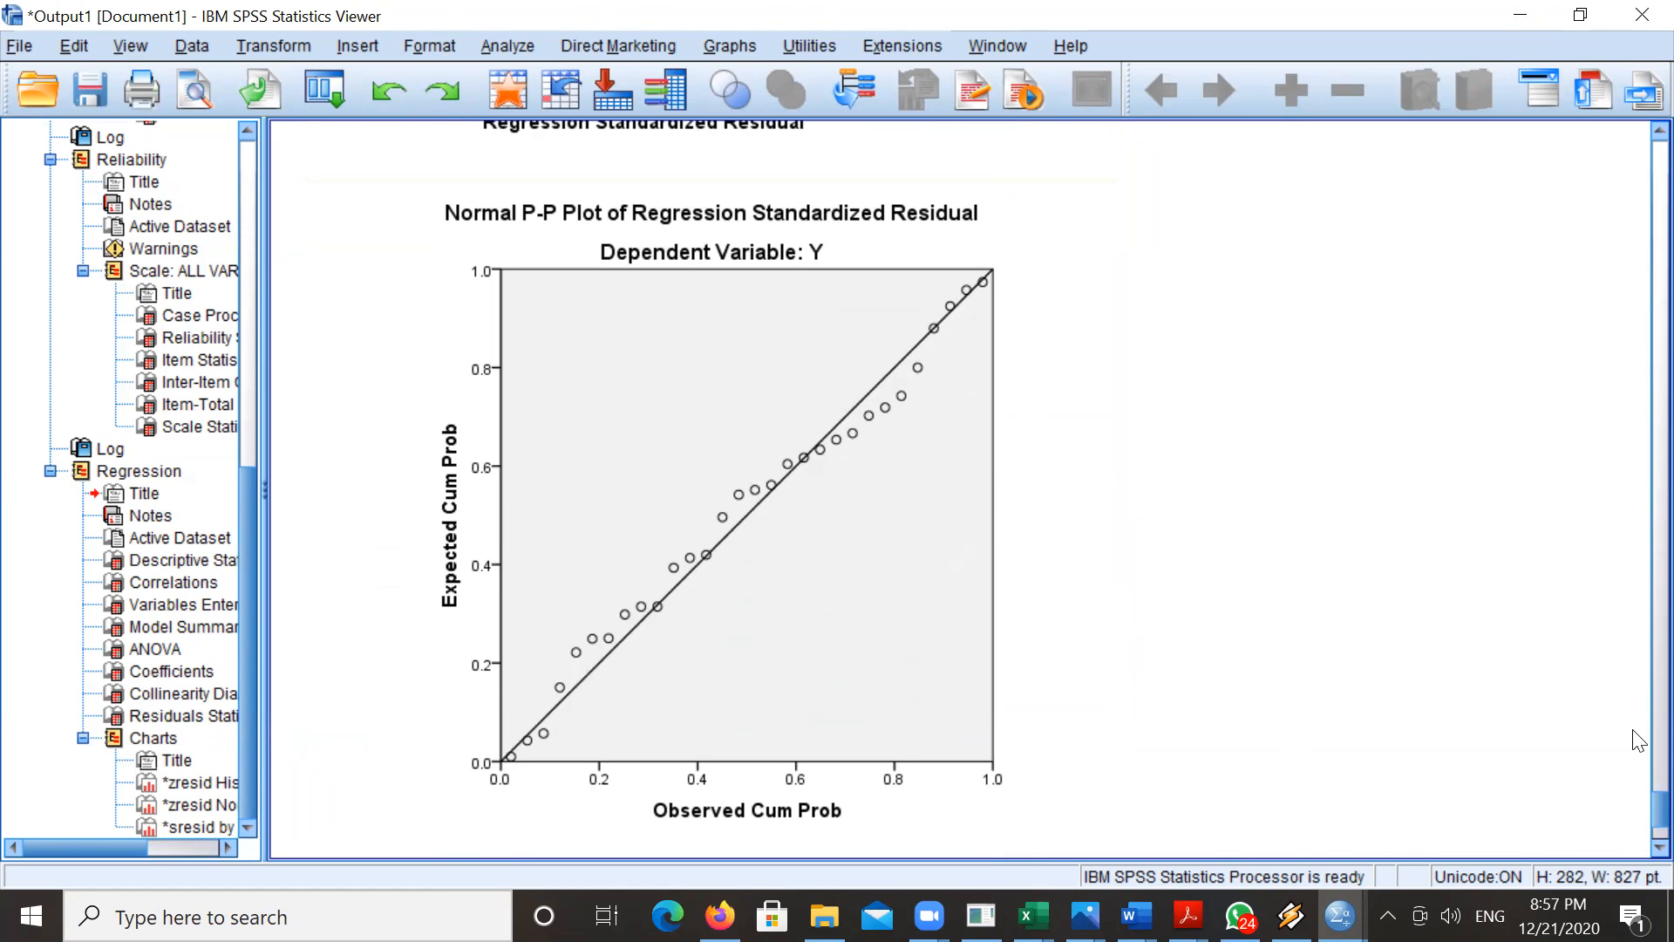
scroll(1639, 846, down, 5)
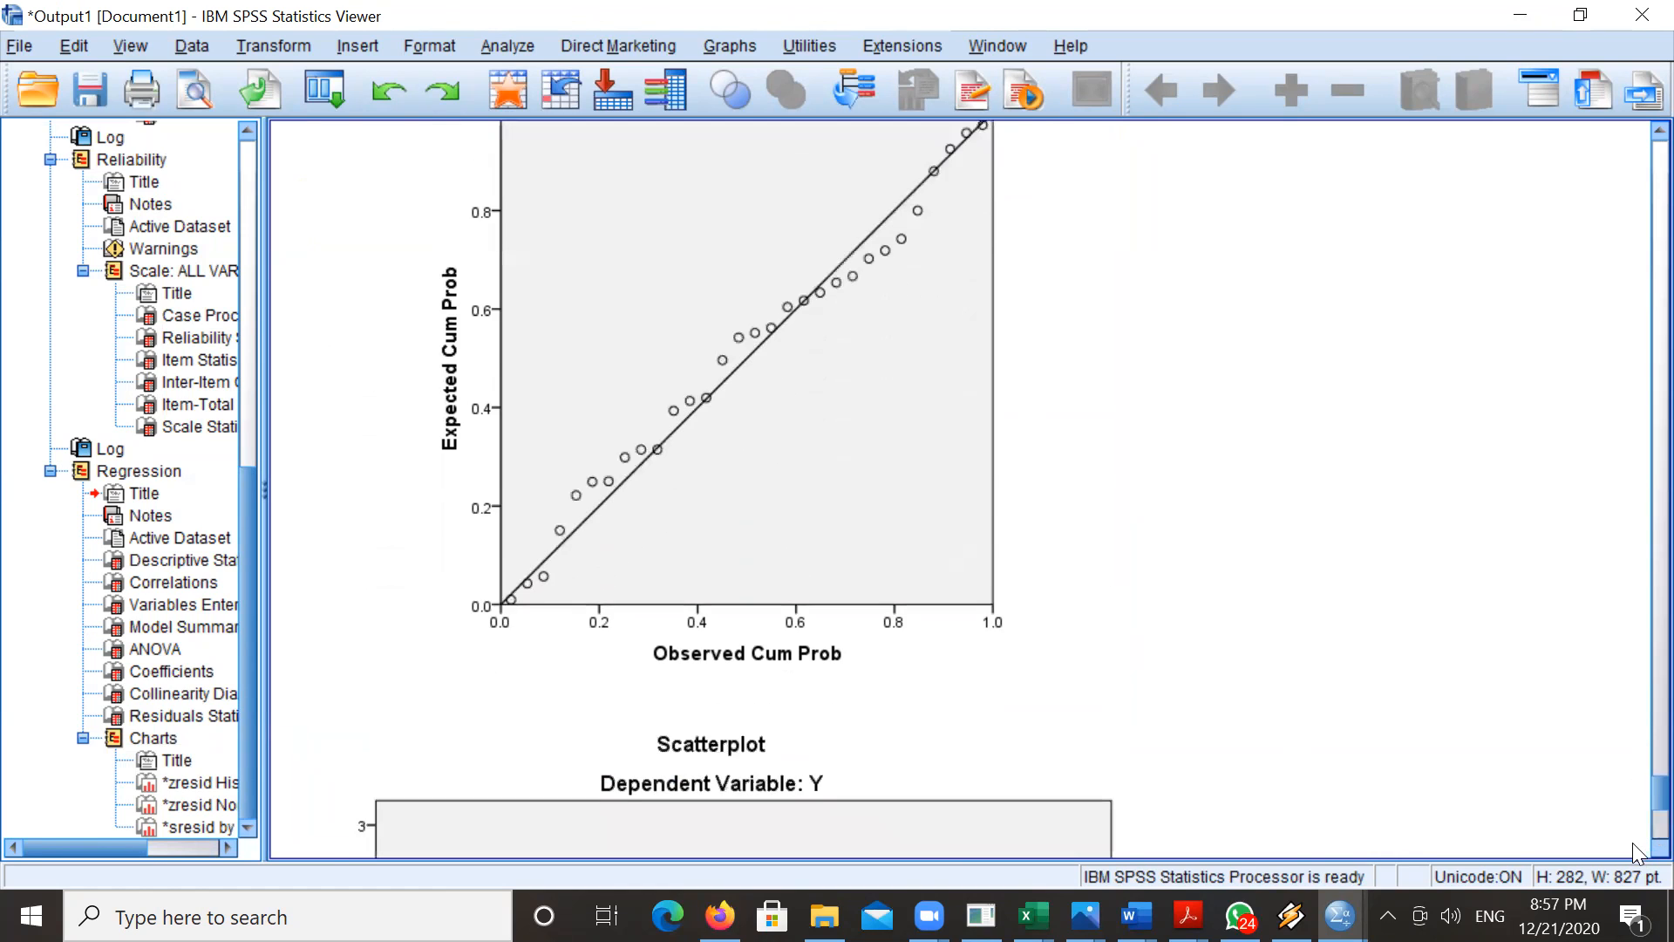
scroll(1637, 850, down, 5)
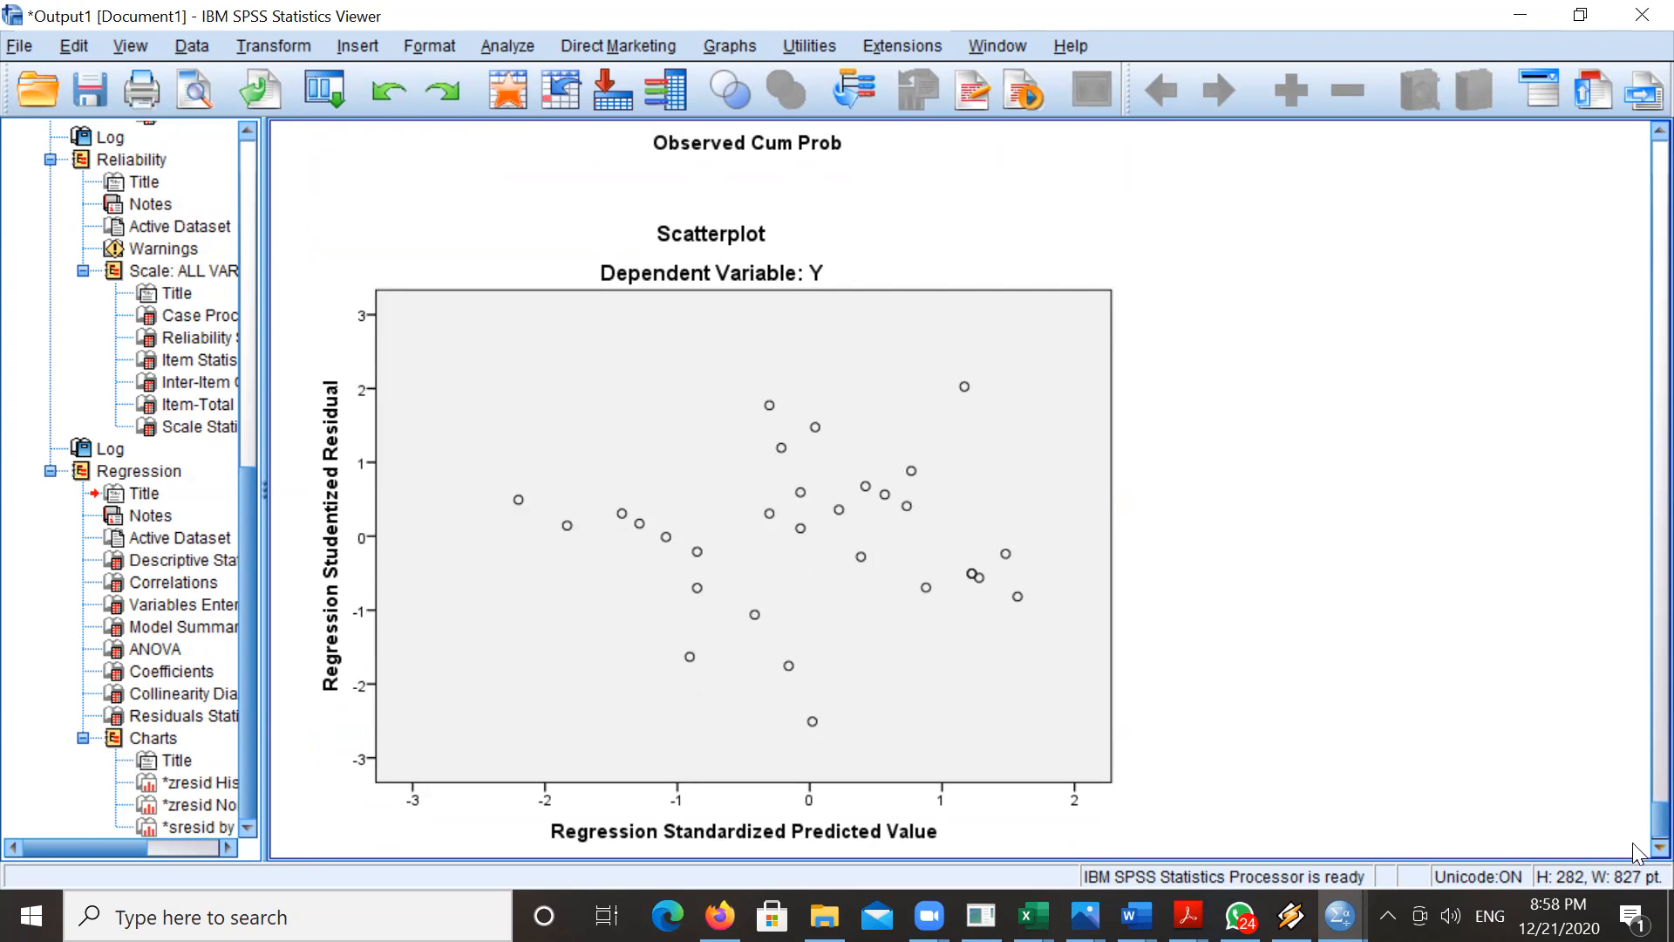
scroll(1634, 848, down, 1)
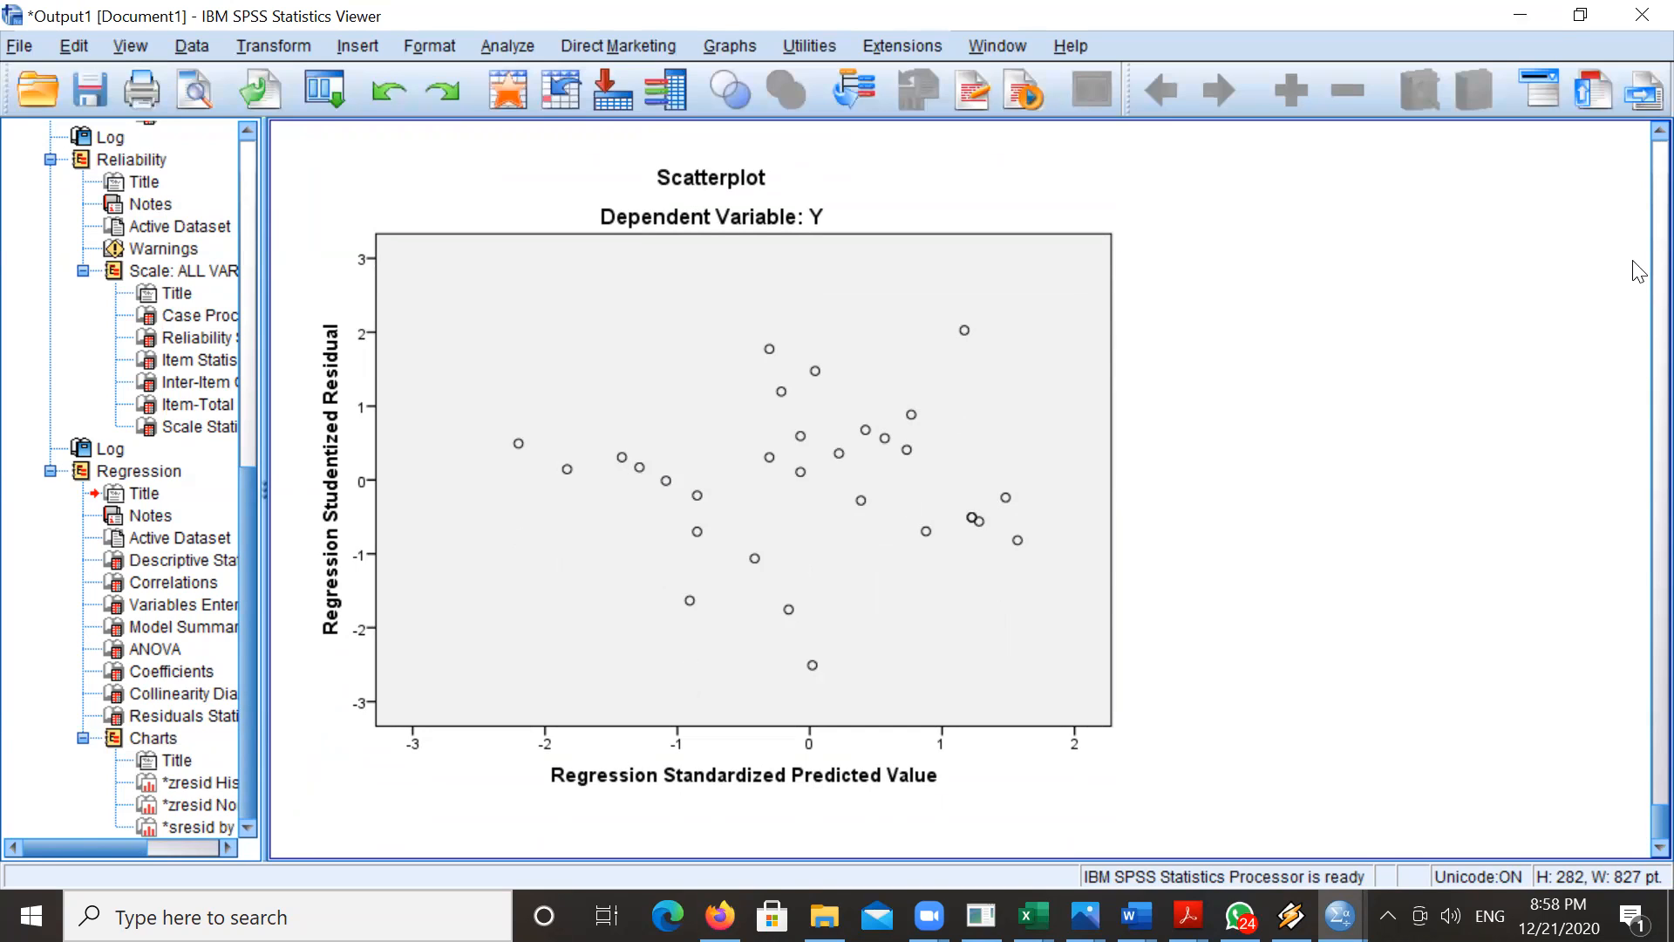
- Review the regression's Model Summary, ANOVA, Coefficients, Collinearity Diagnostics and Residuals Statistics tables
scroll(1639, 271, up, 10)
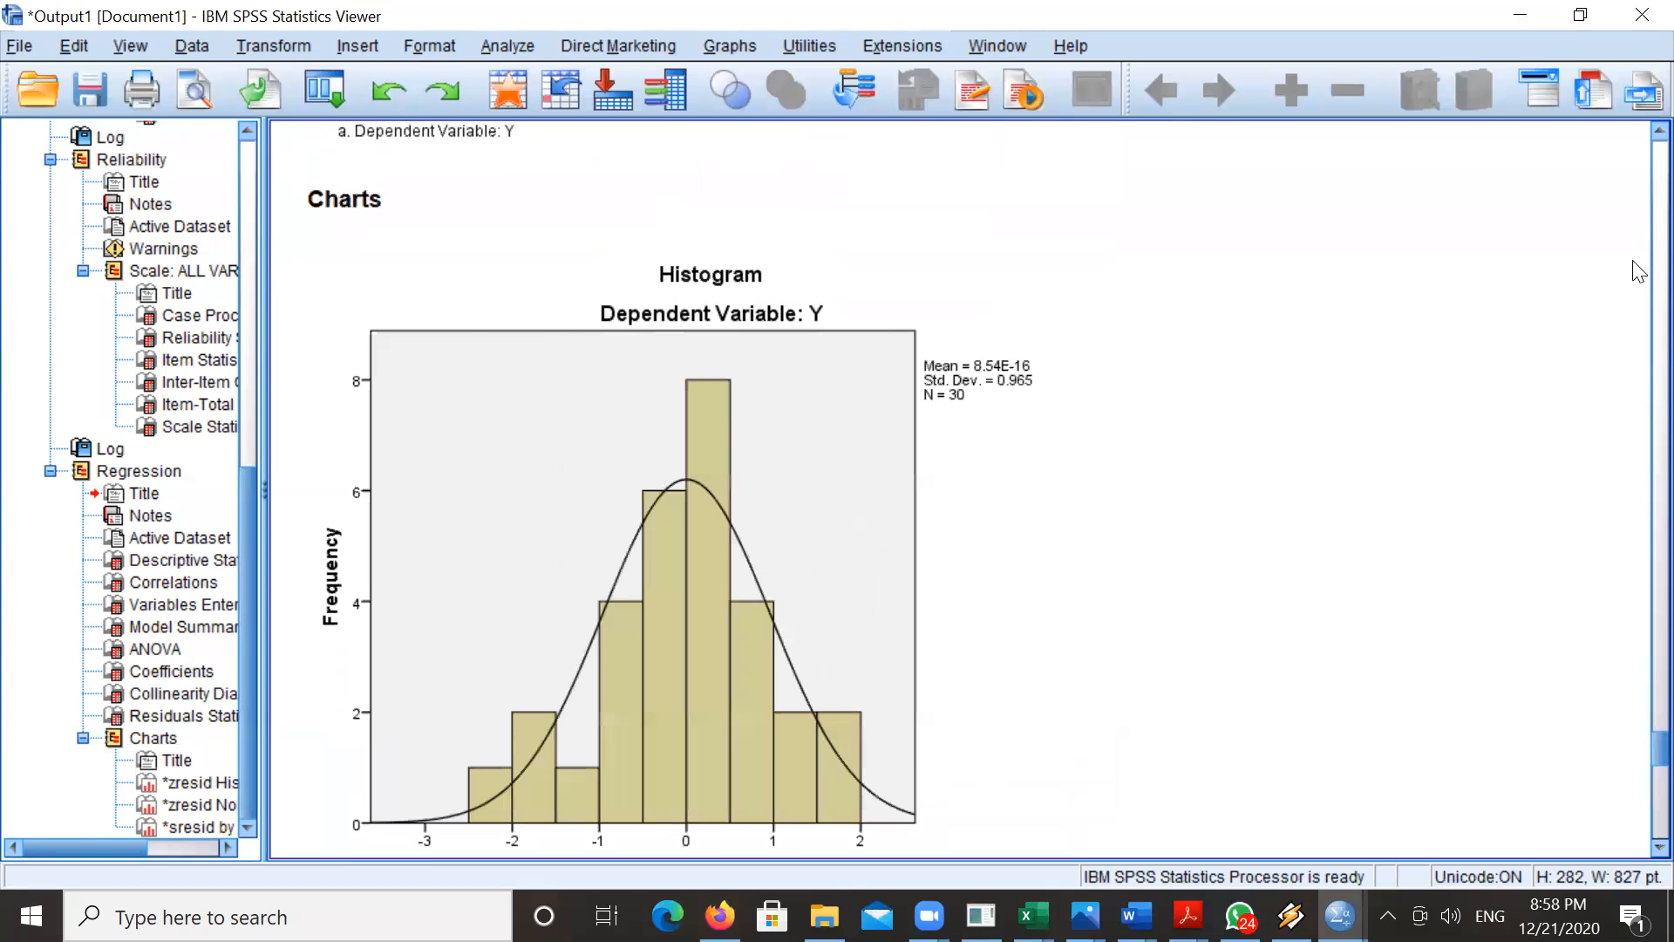
scroll(1639, 271, up, 5)
scroll(1639, 271, up, 5)
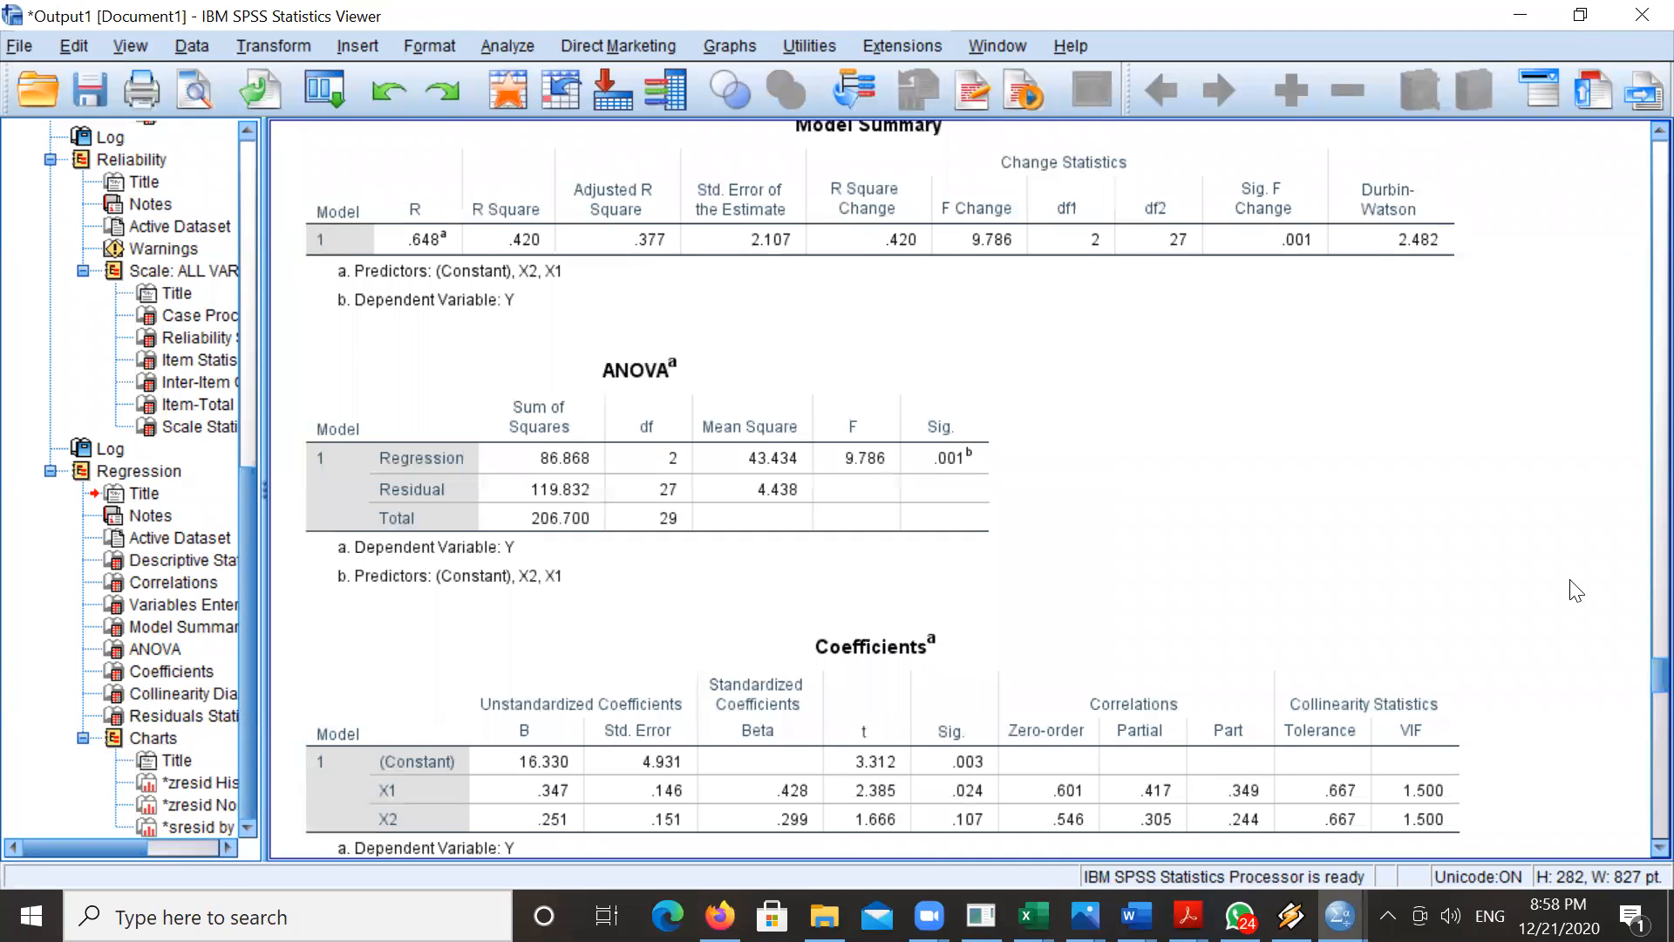
scroll(1636, 850, down, 2)
scroll(1636, 850, down, 4)
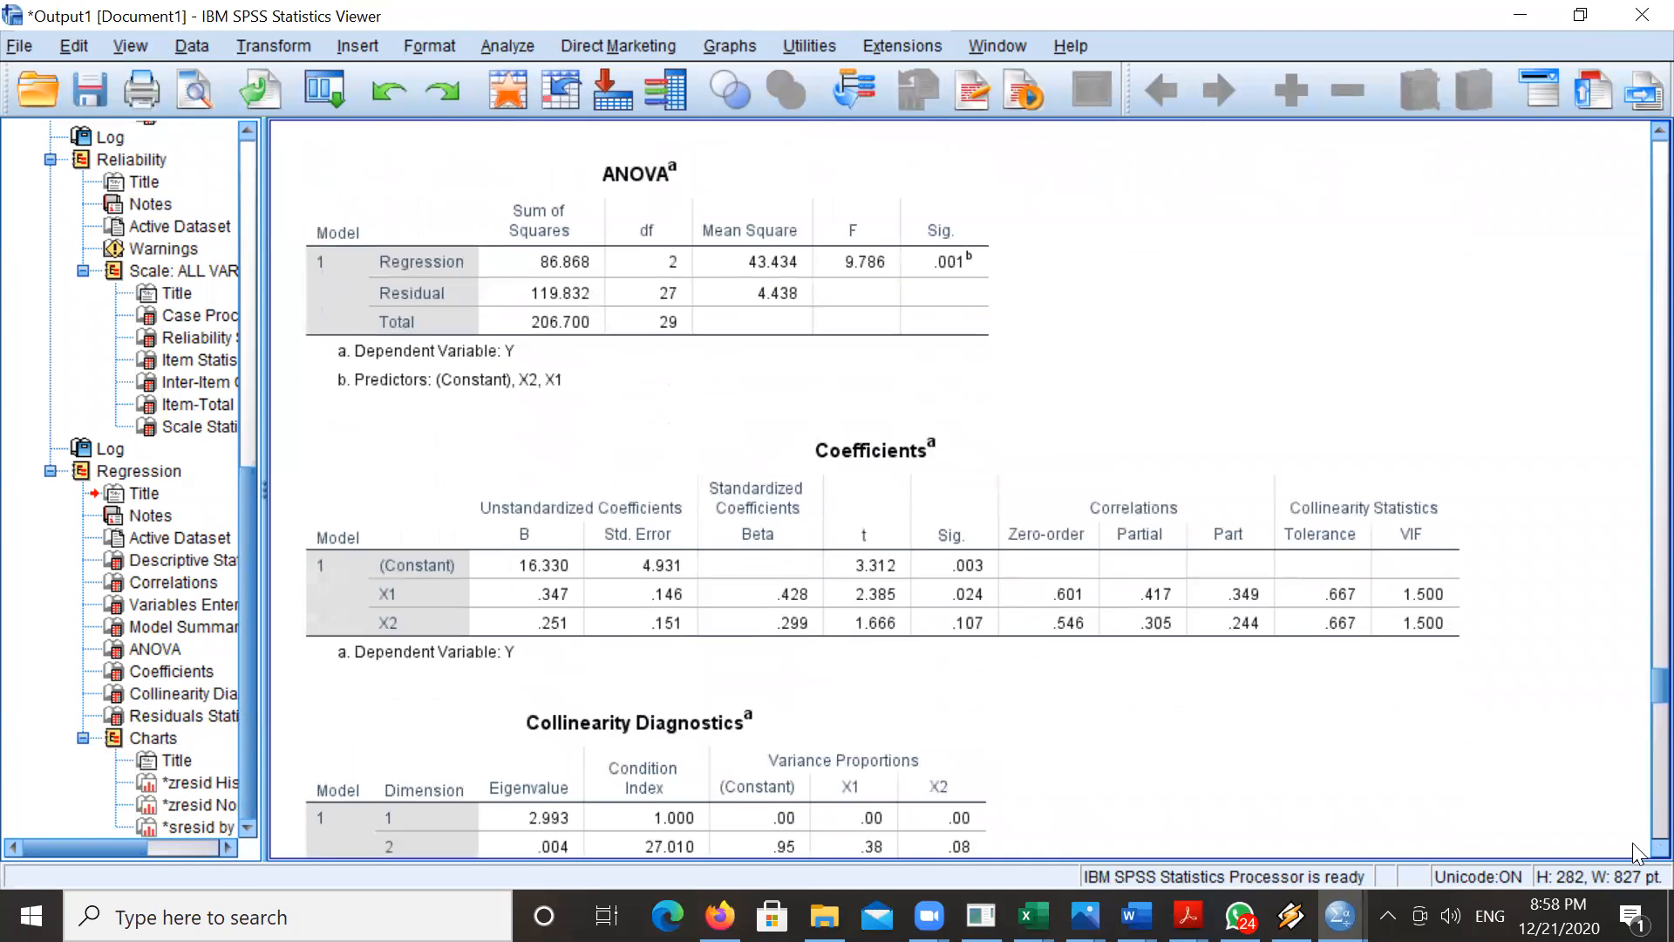
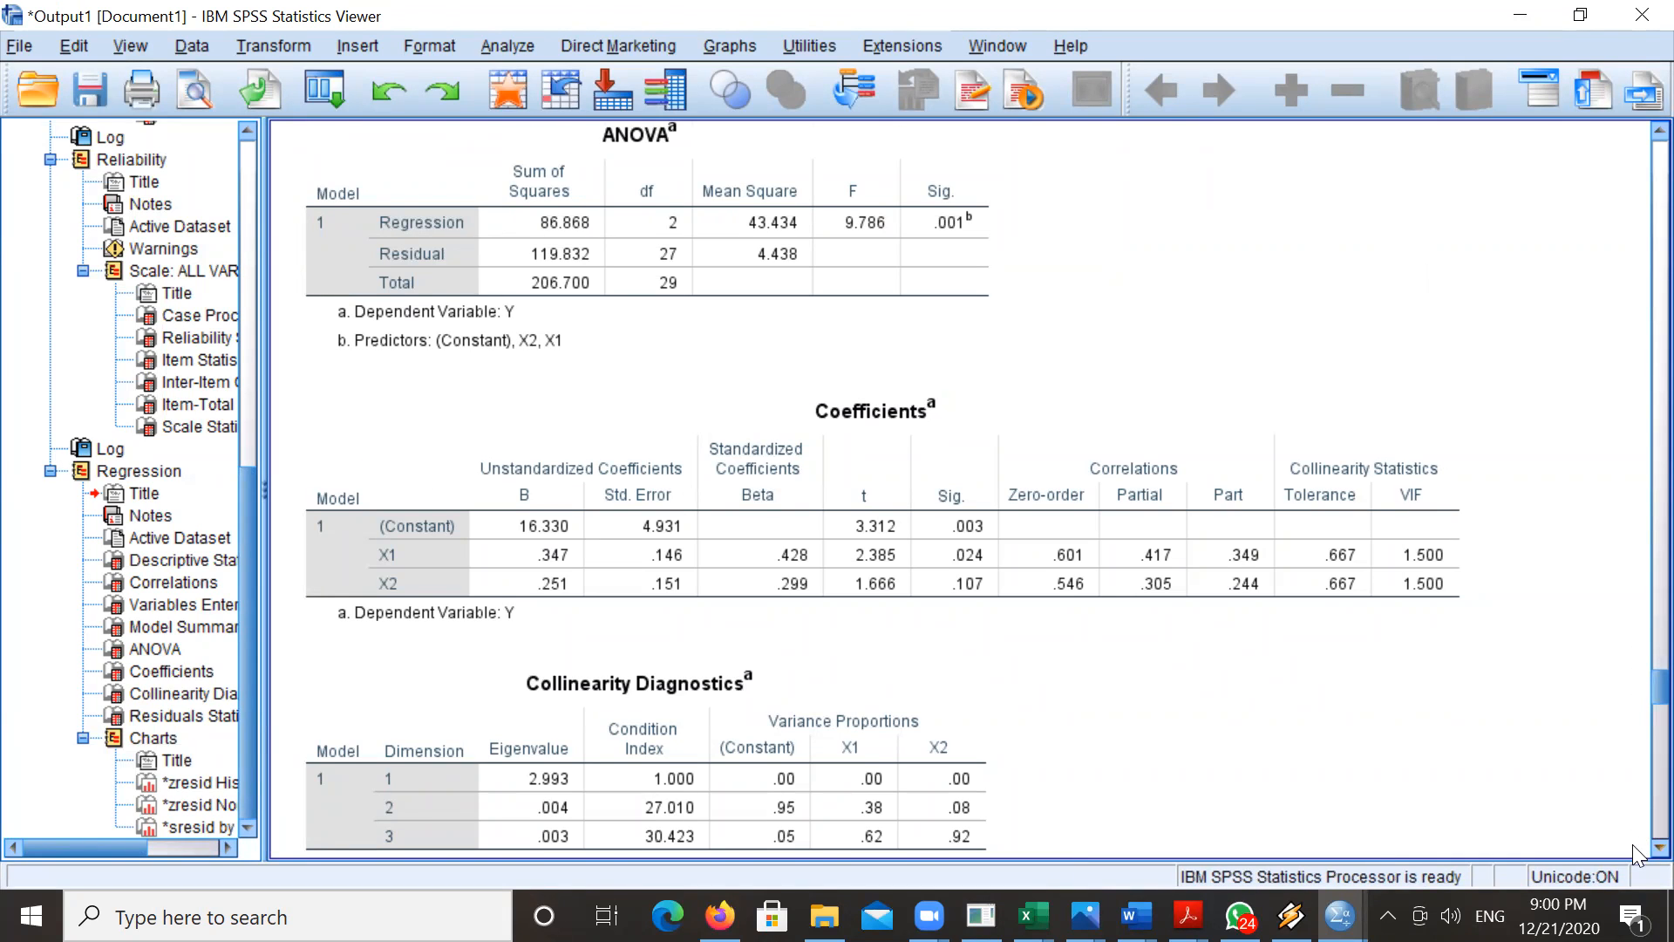
scroll(1632, 844, down, 2)
scroll(1632, 844, down, 7)
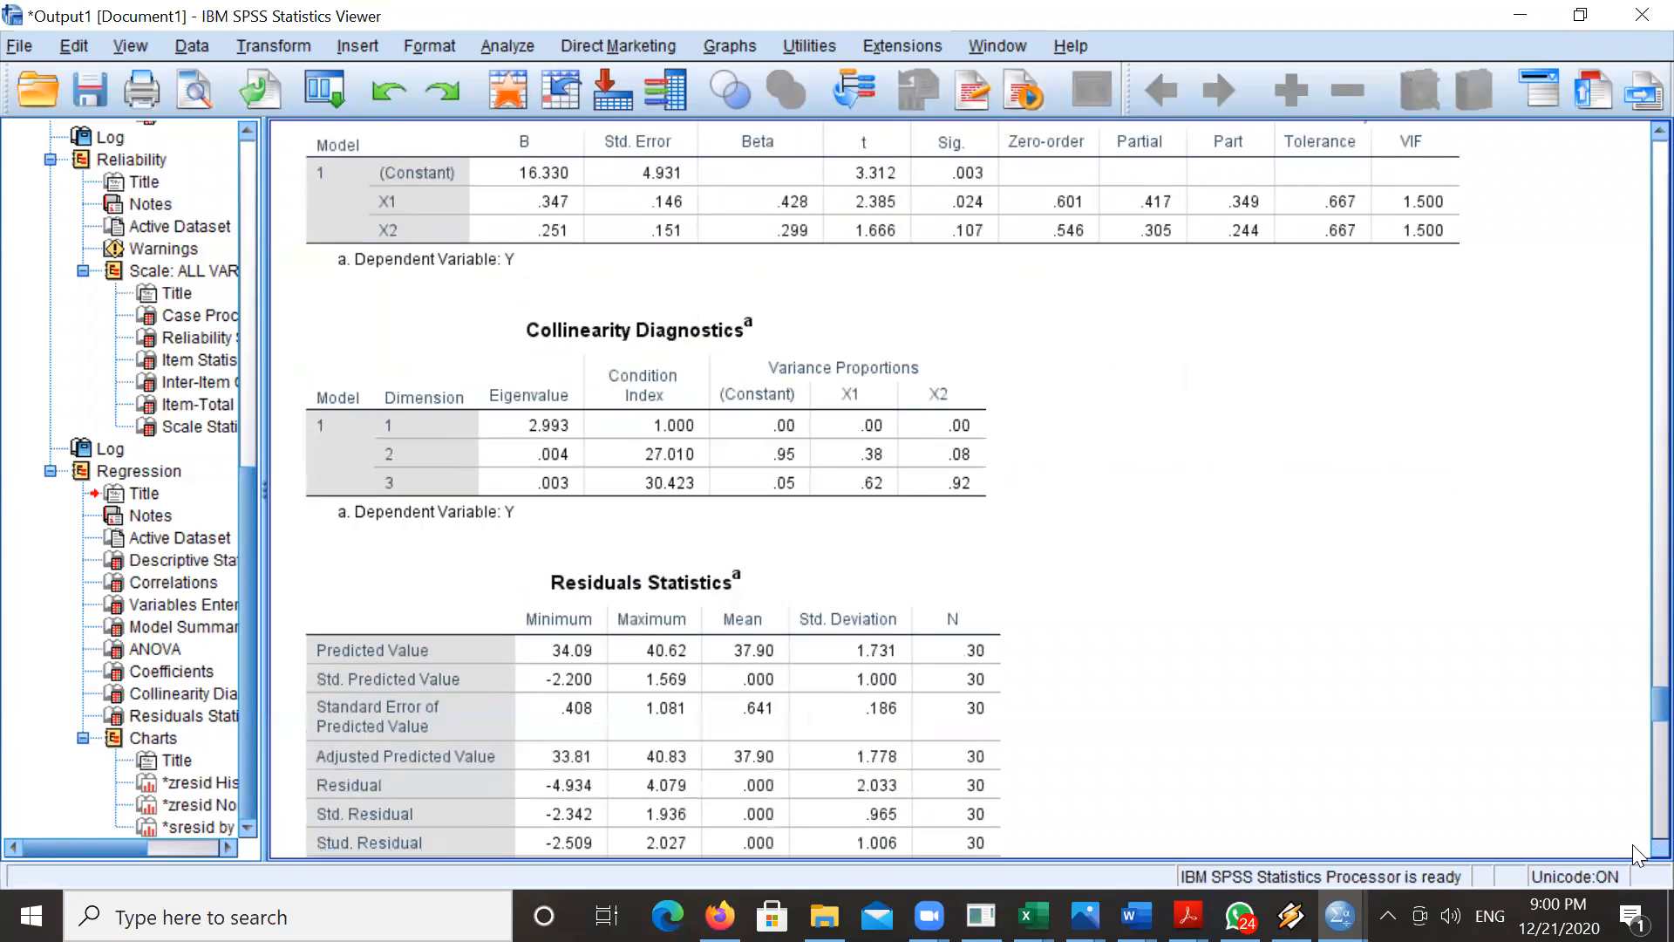
- Look back through the reliability and item correlation output, up to the log at the start of the document
scroll(1638, 205, up, 18)
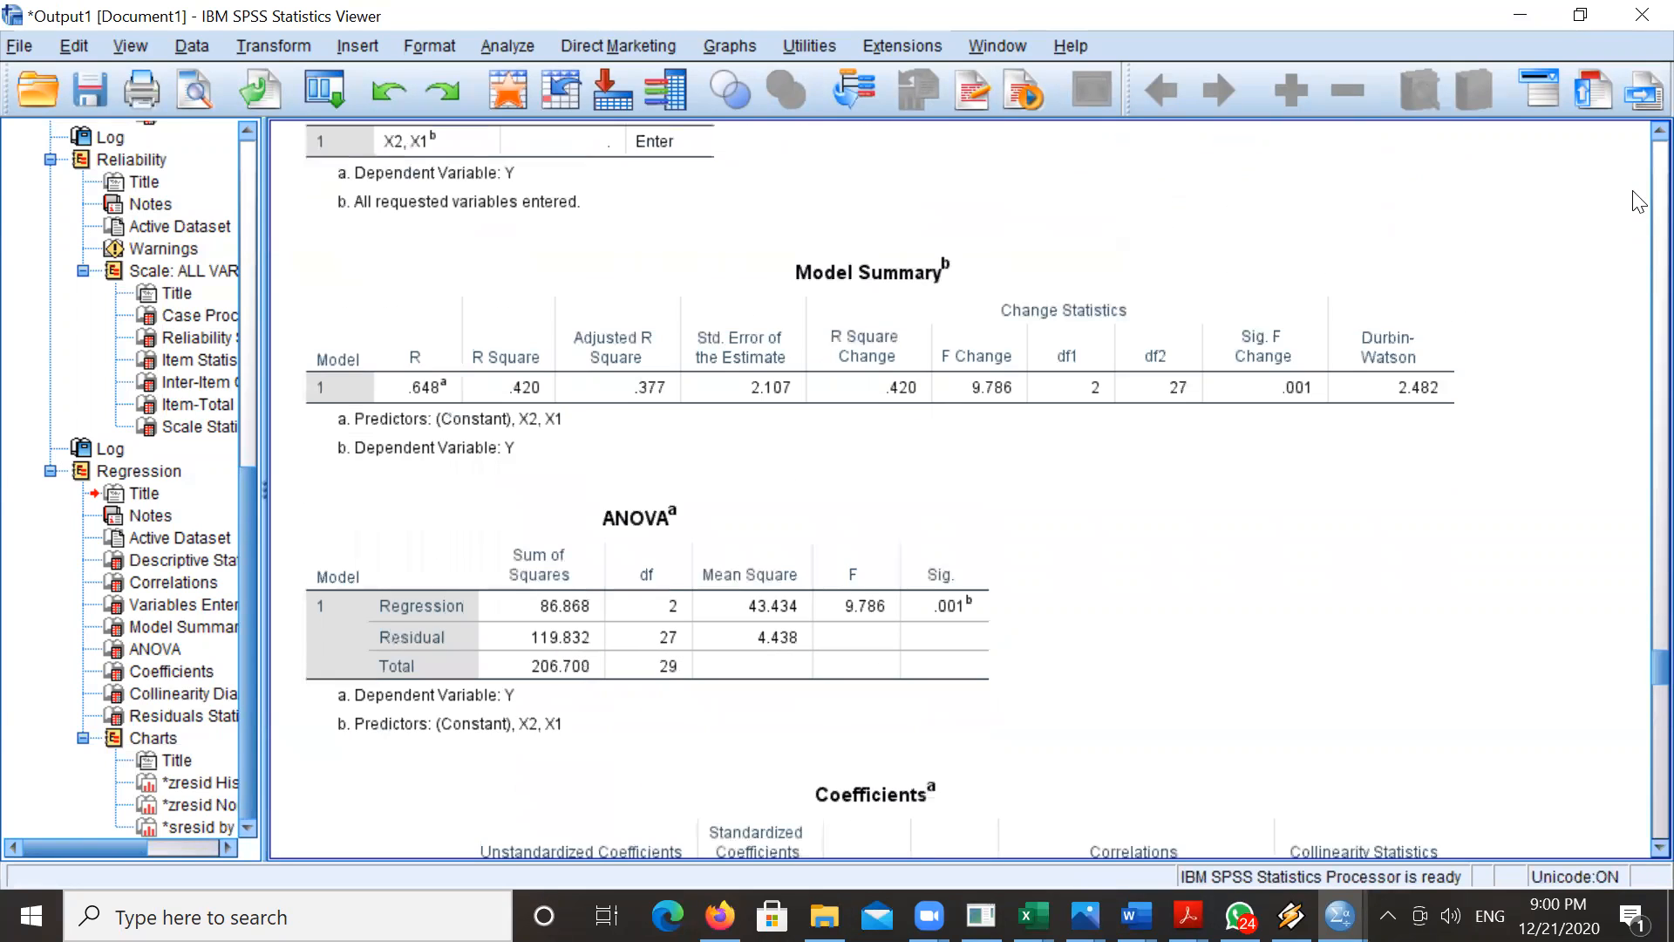
scroll(1638, 203, up, 20)
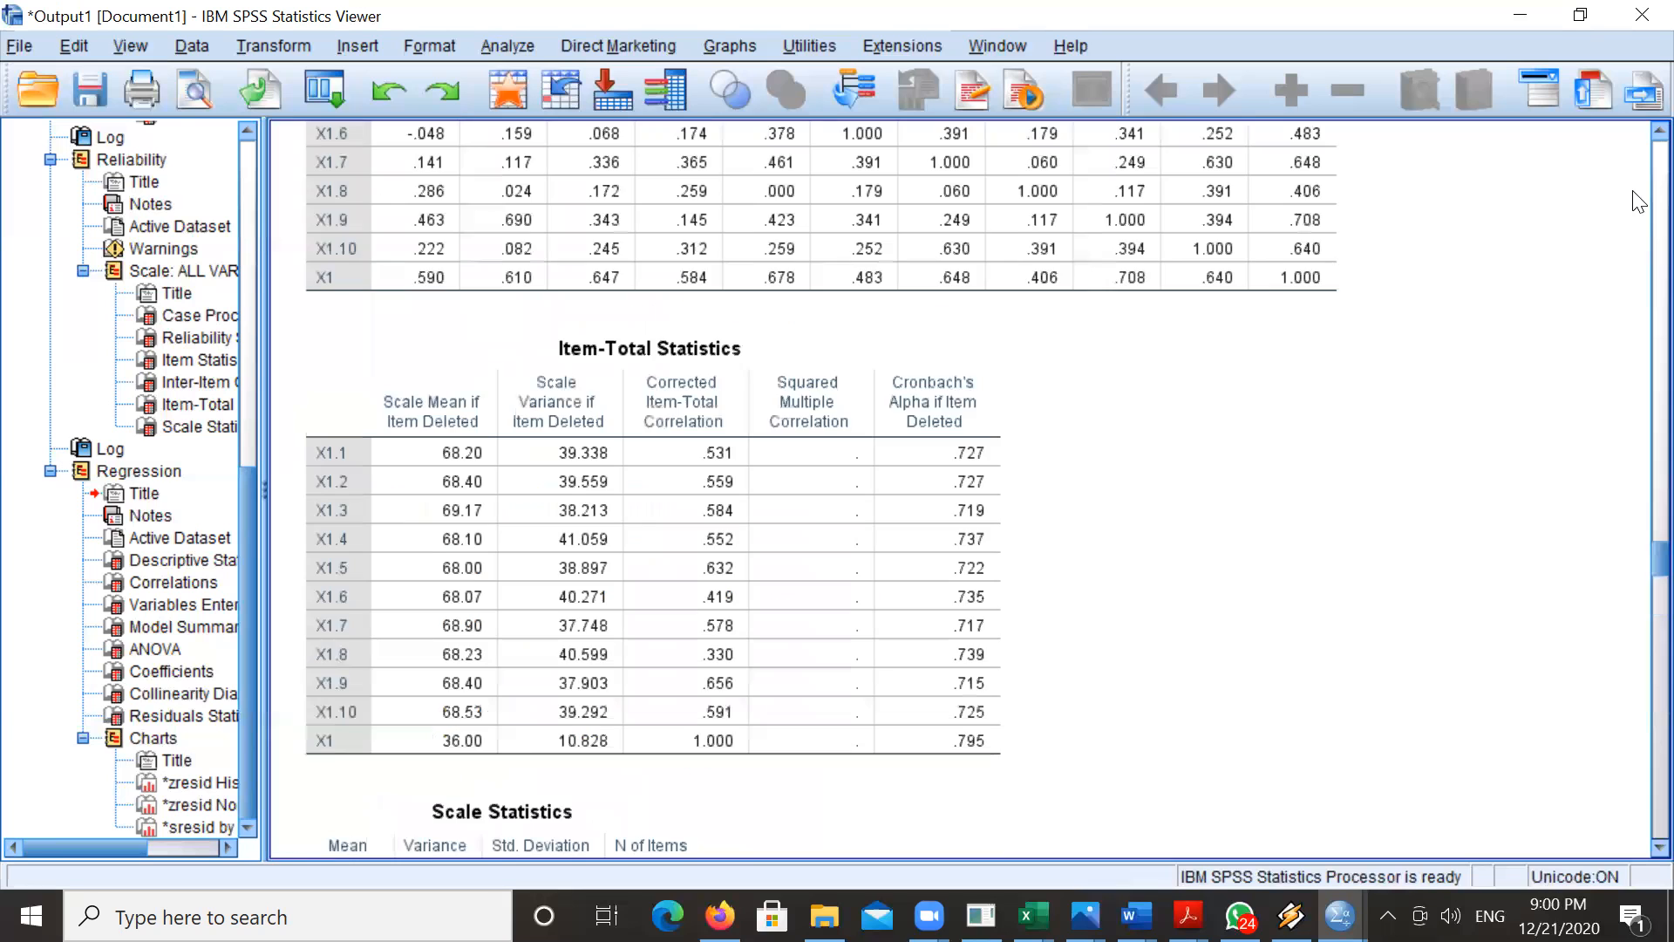
scroll(1638, 202, up, 19)
scroll(1638, 203, up, 20)
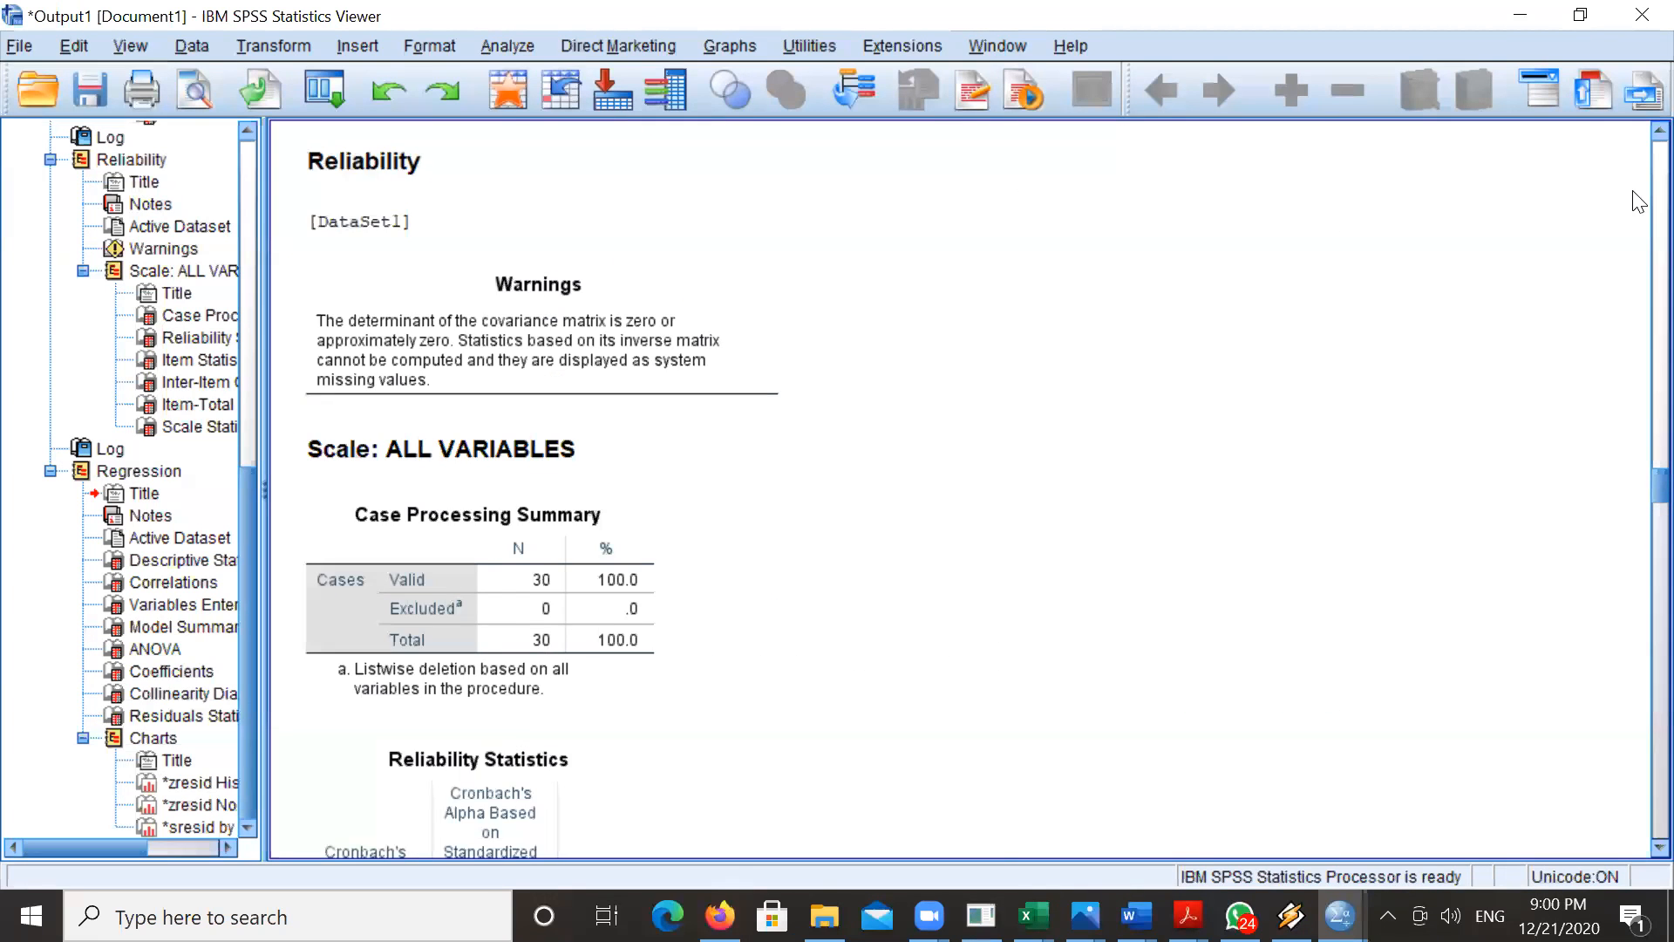
scroll(1638, 202, up, 20)
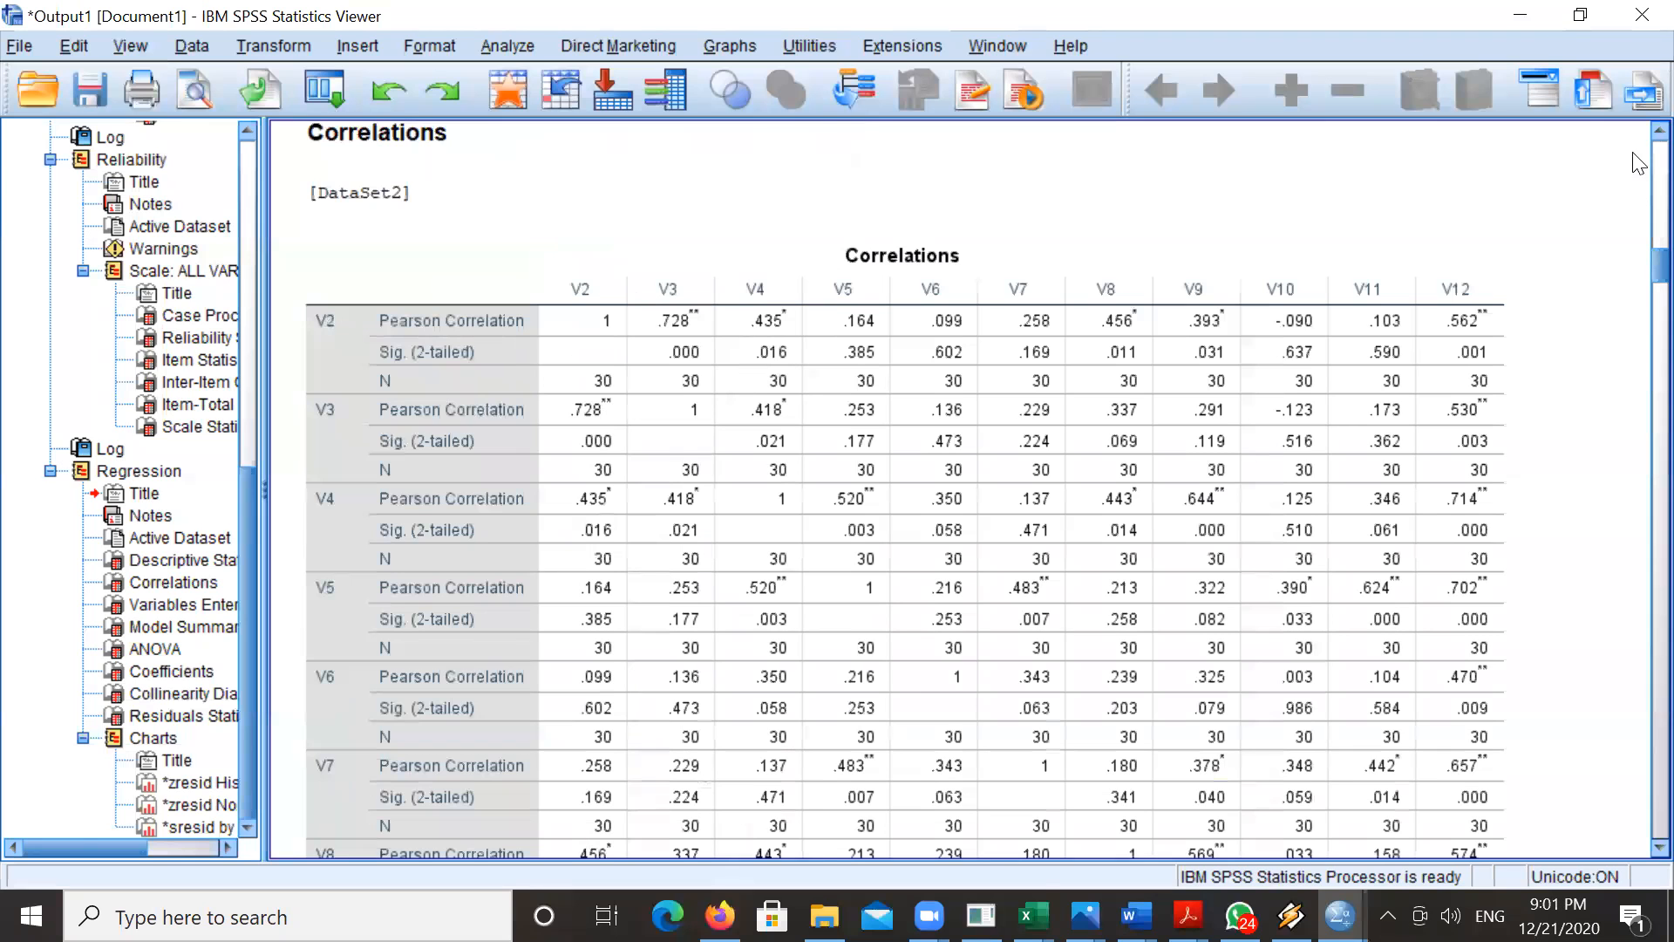
scroll(1638, 202, up, 20)
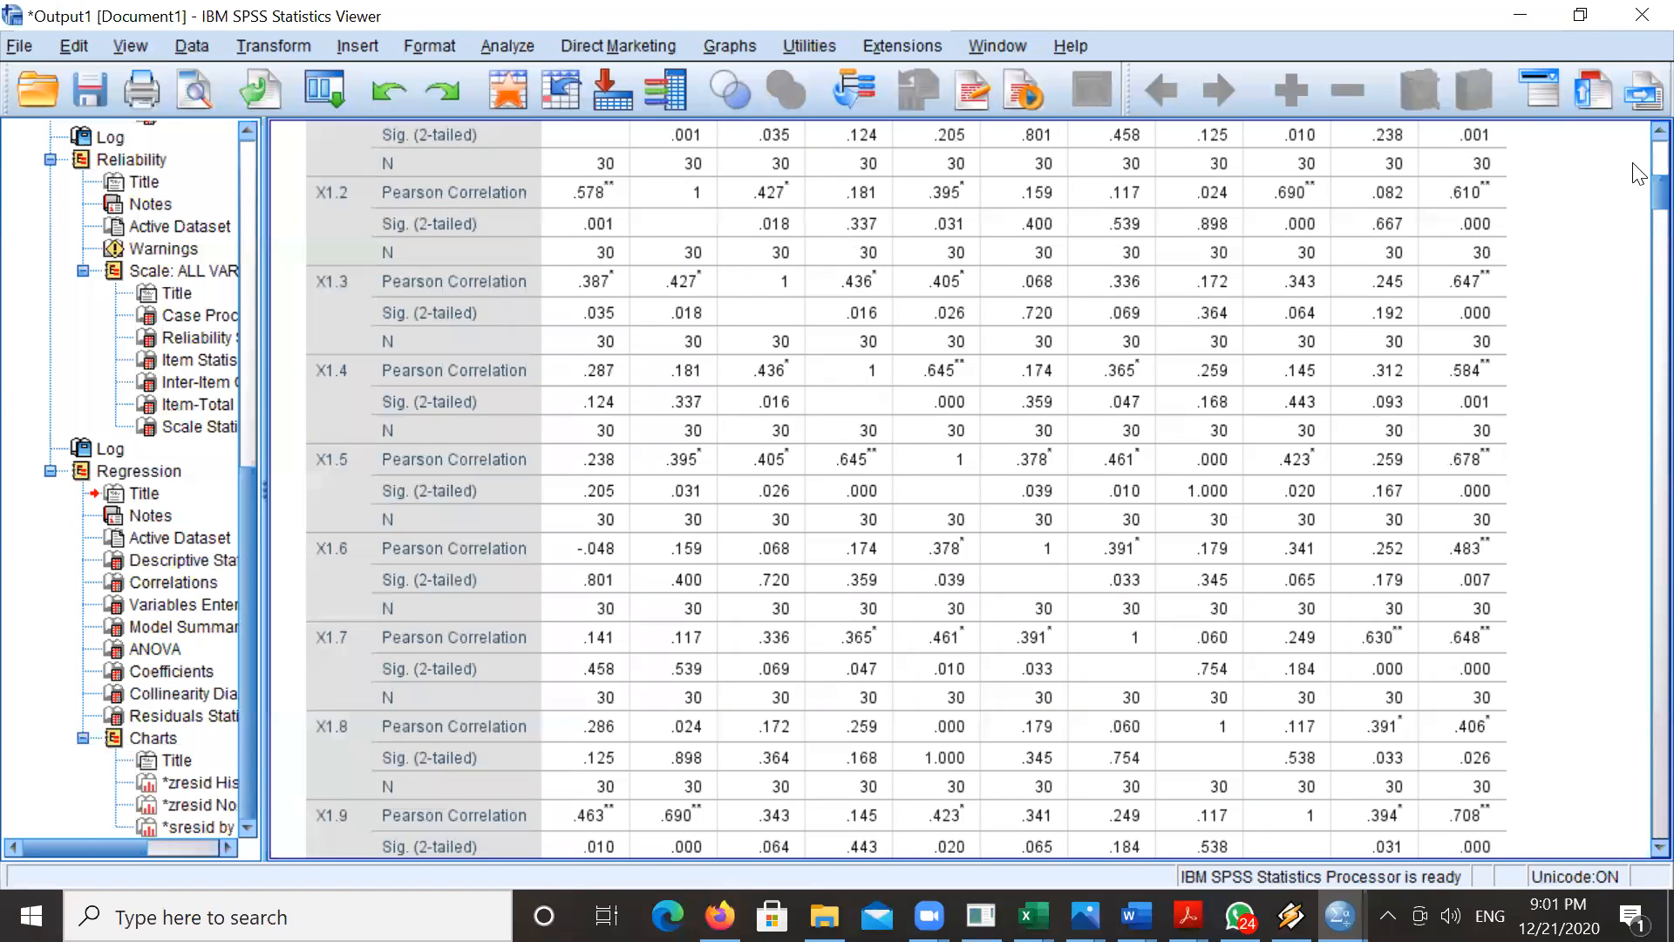
scroll(1638, 179, up, 10)
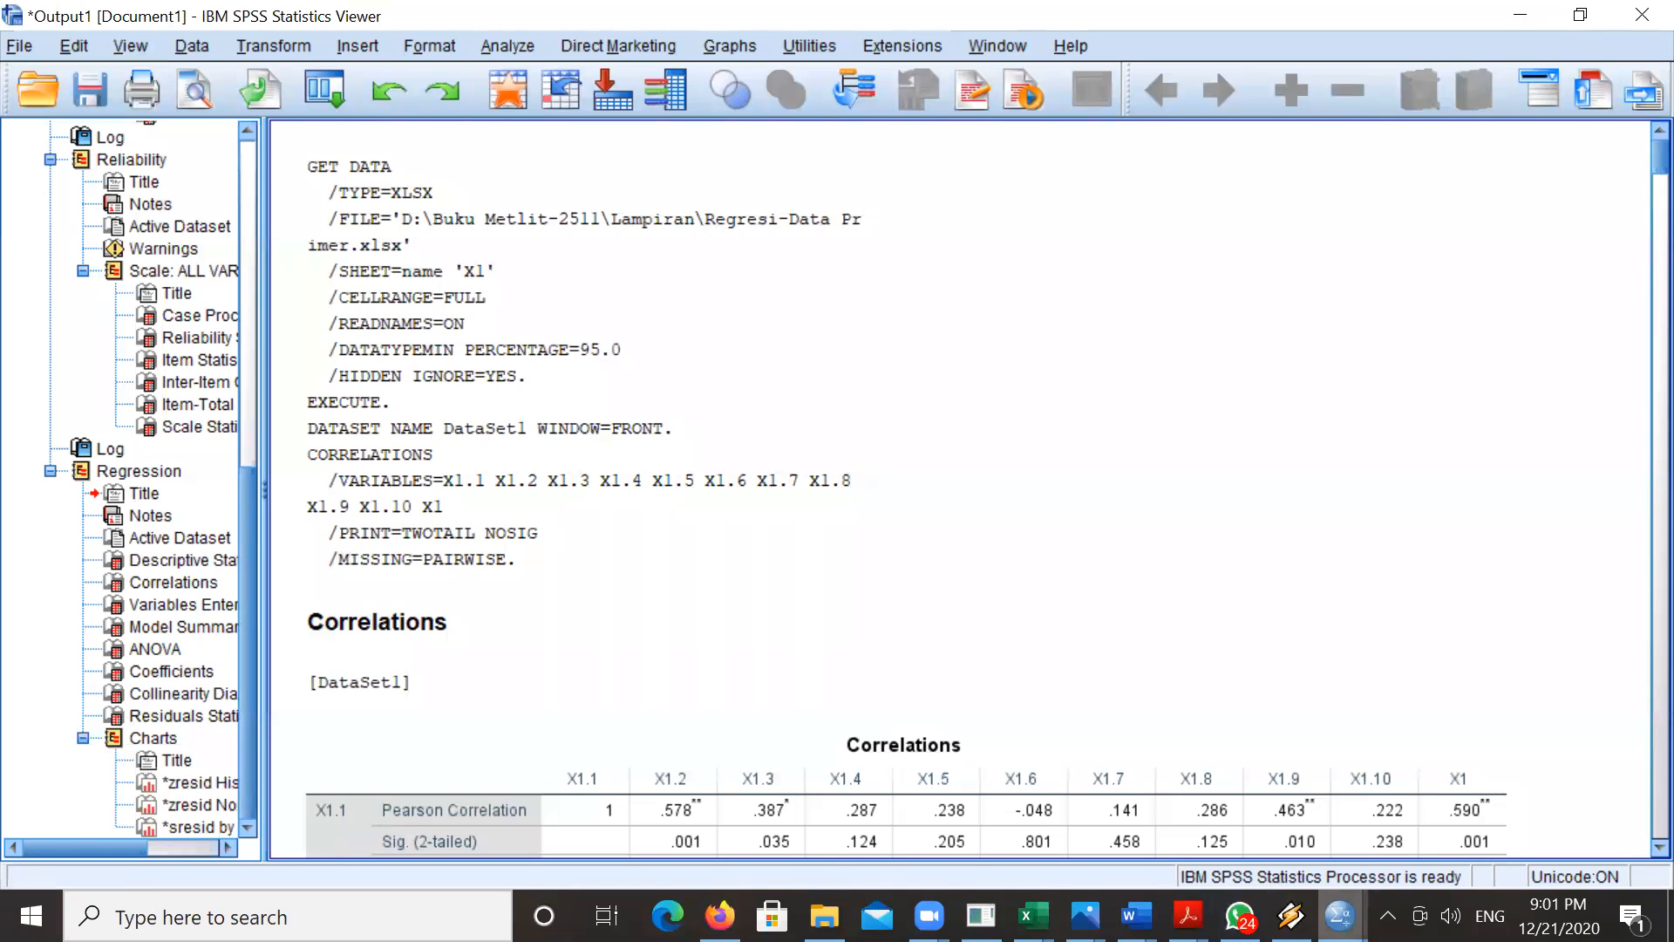
- From the DataSet3 data editor, open Sheet1 of the Excel workbook Regresi-Berganda.xlsx in the Lampiran folder as a new dataset
click(1290, 915)
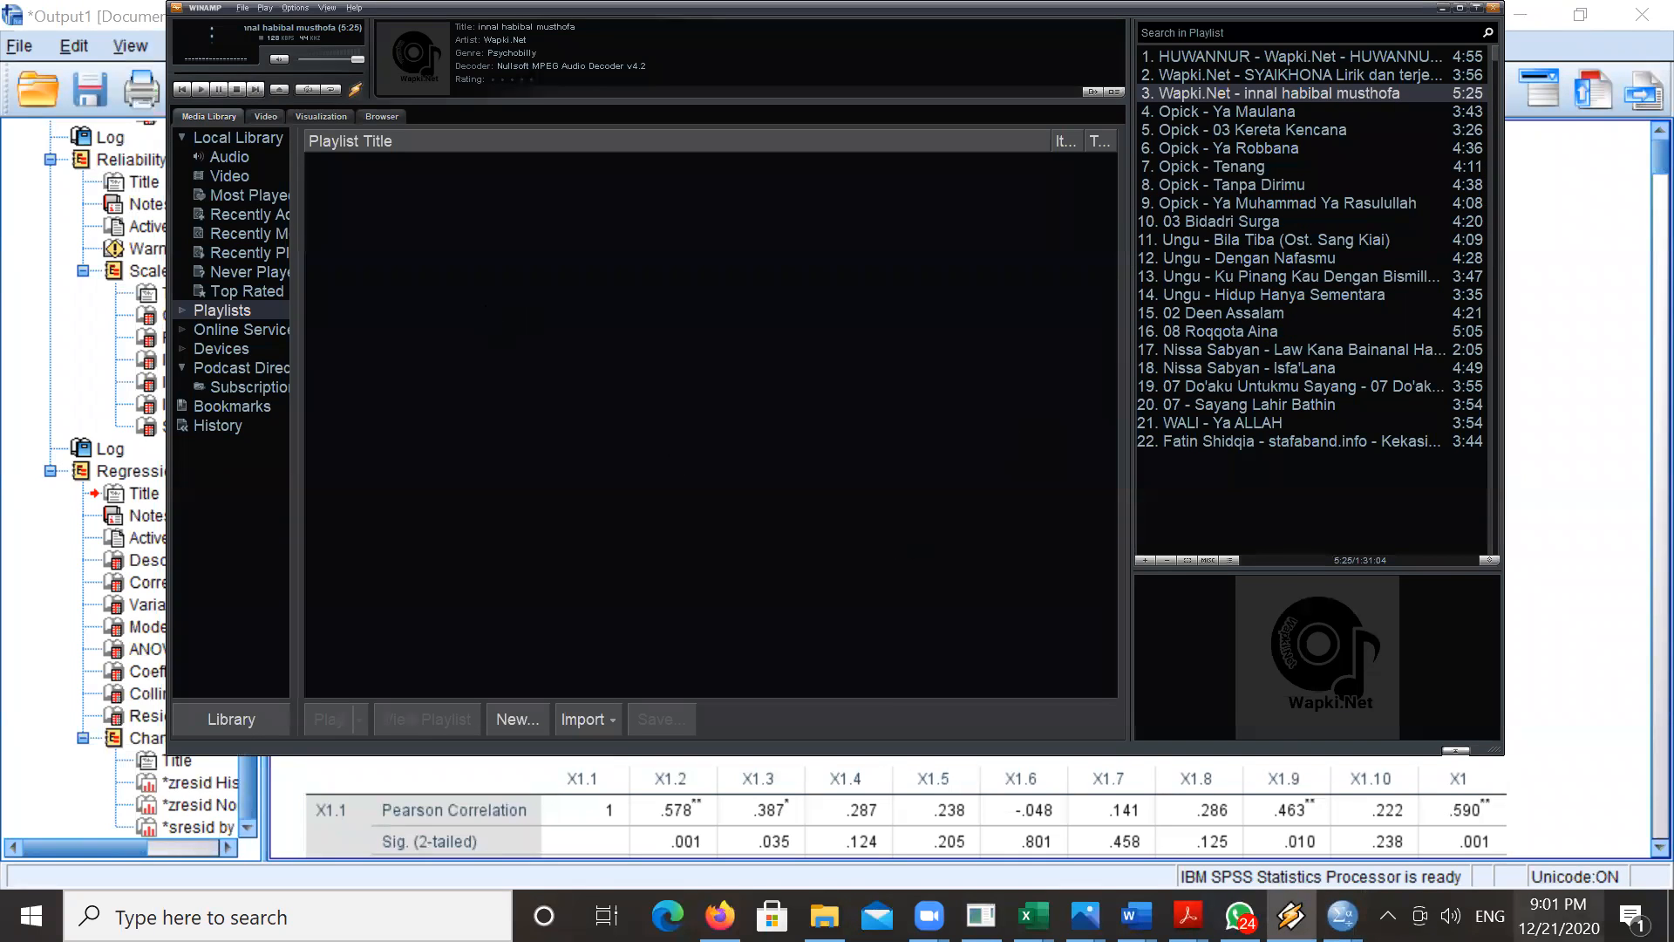
mouse_move(1339, 916)
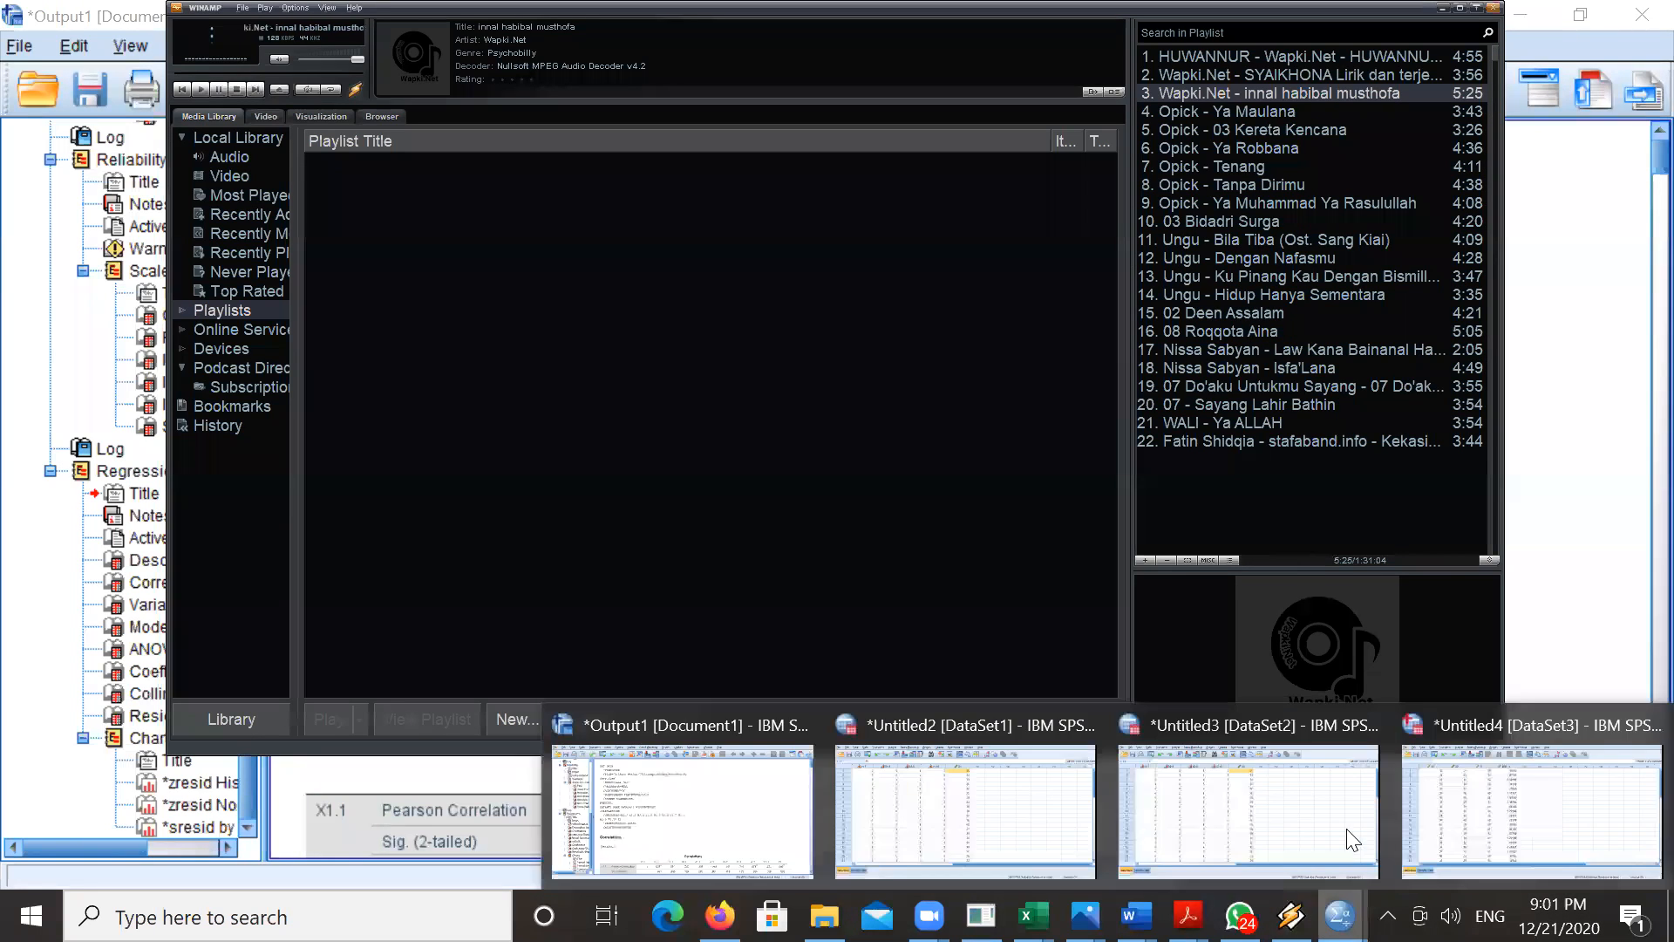
click(1482, 785)
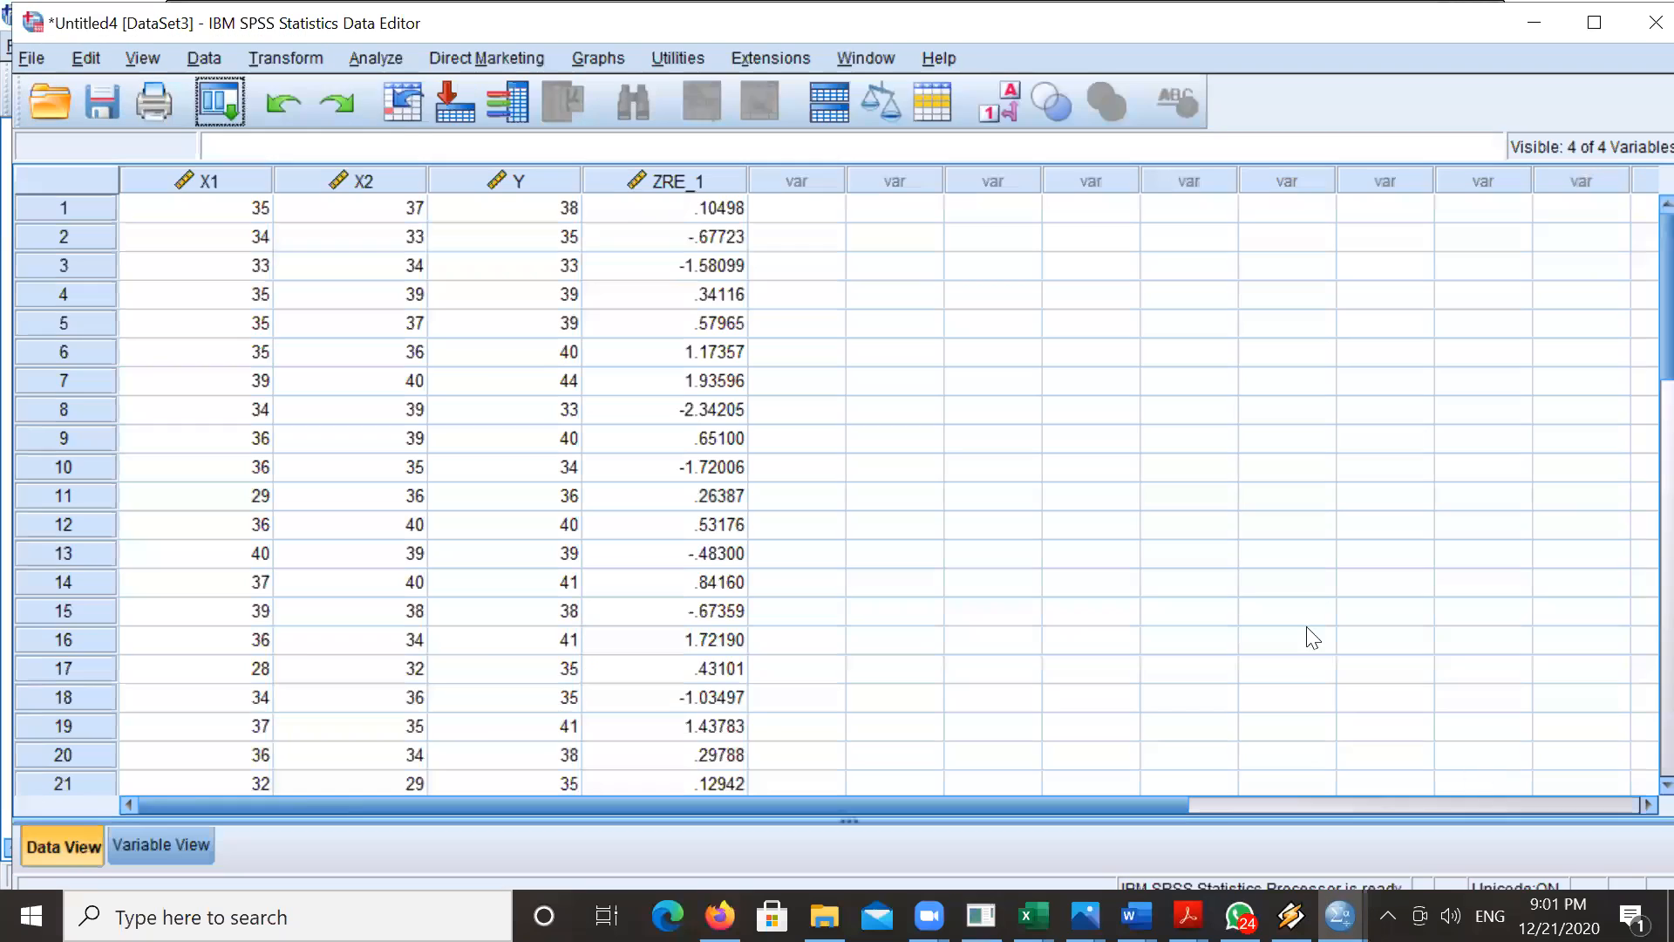
click(31, 58)
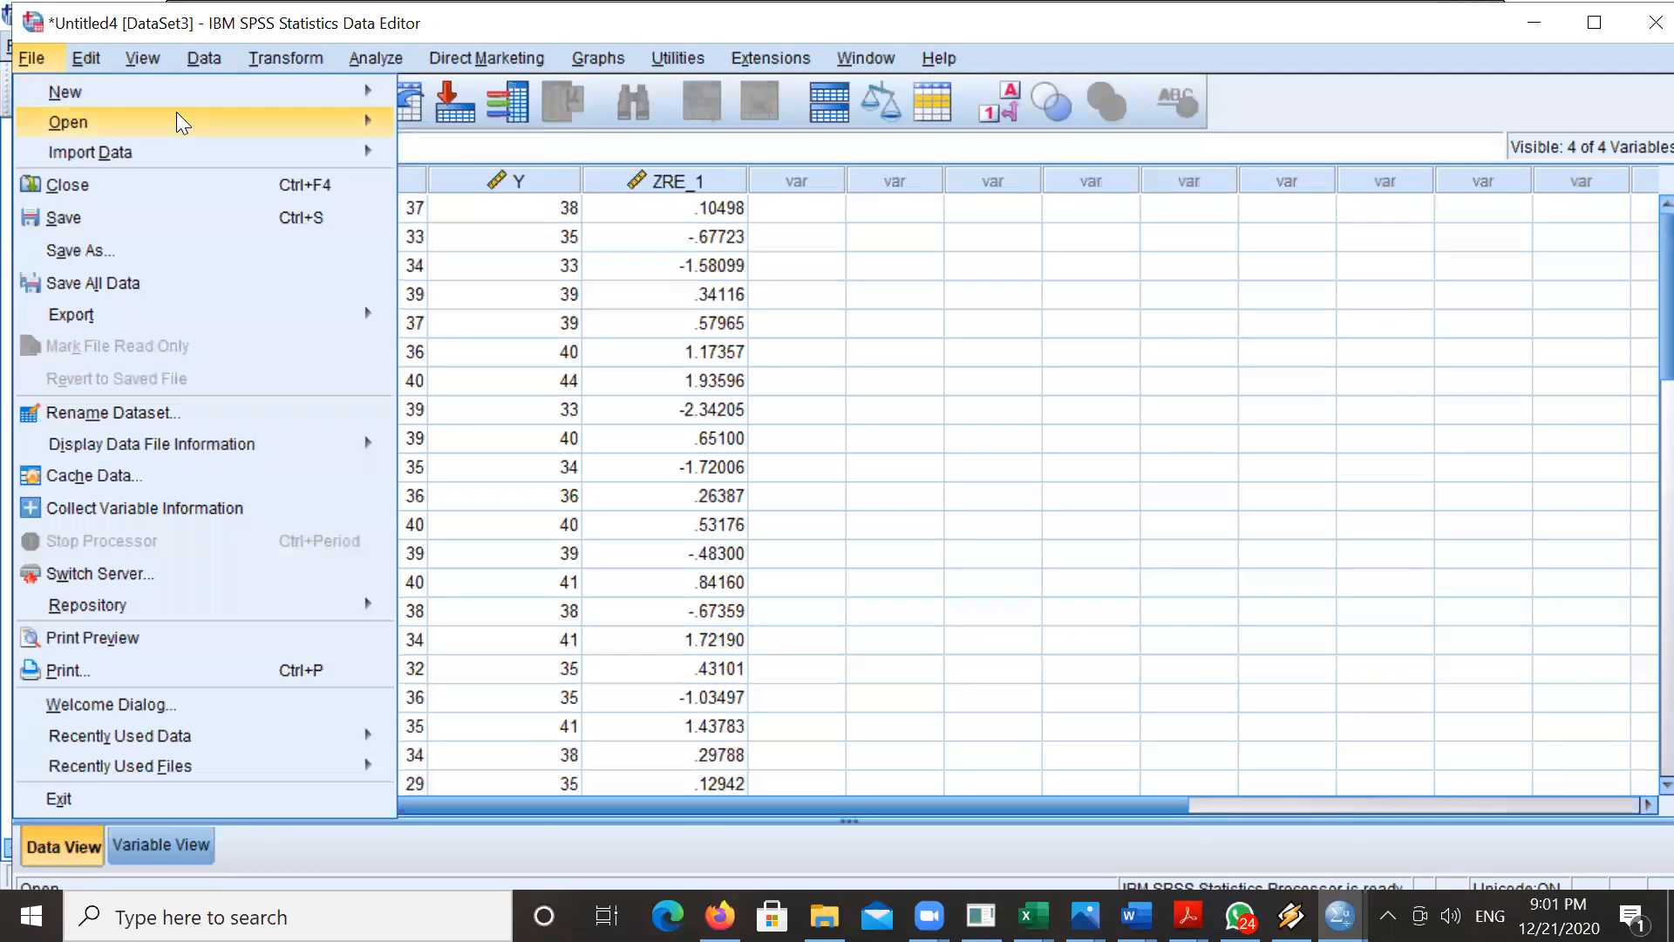
mouse_move(330, 131)
click(494, 139)
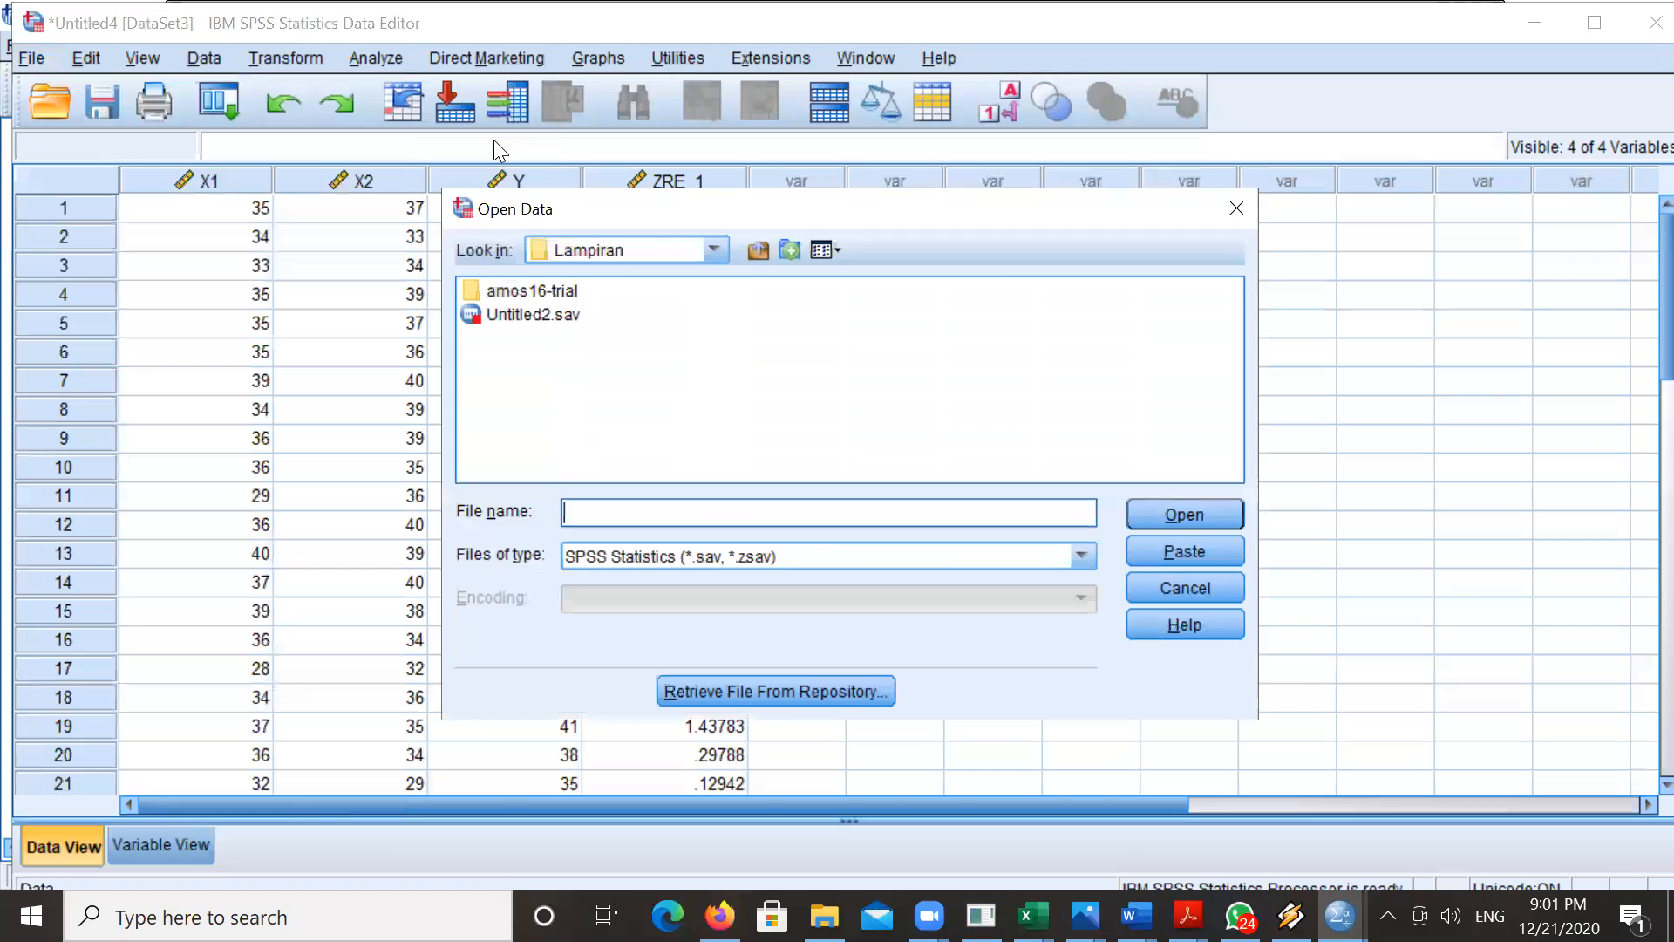
click(664, 564)
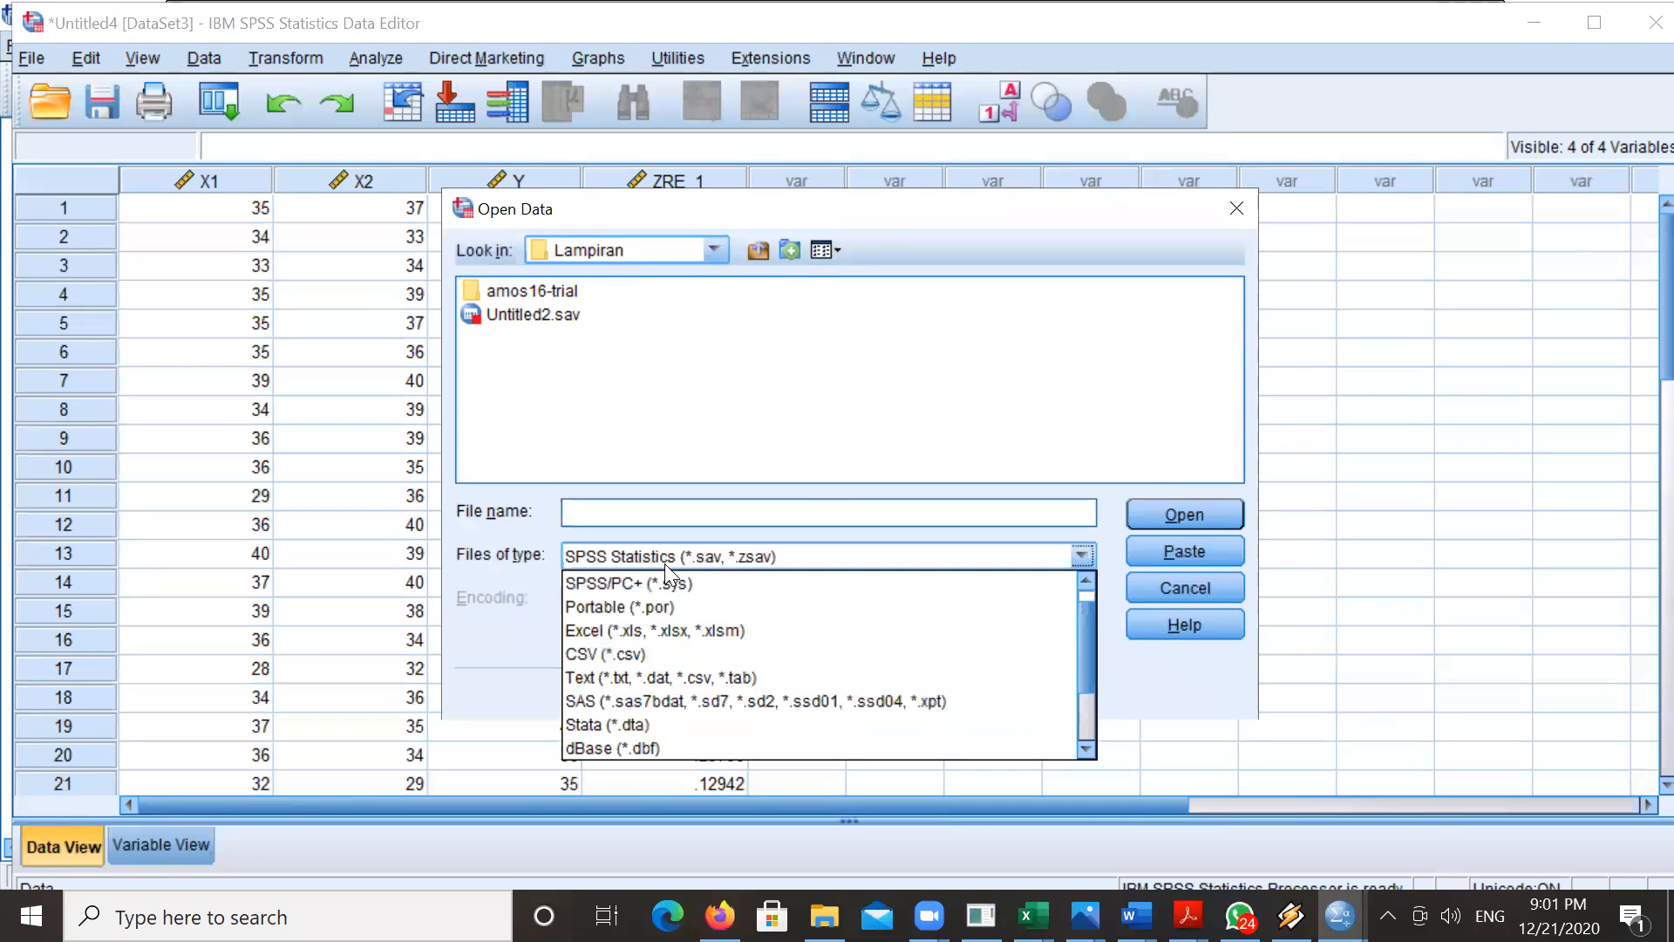
click(638, 630)
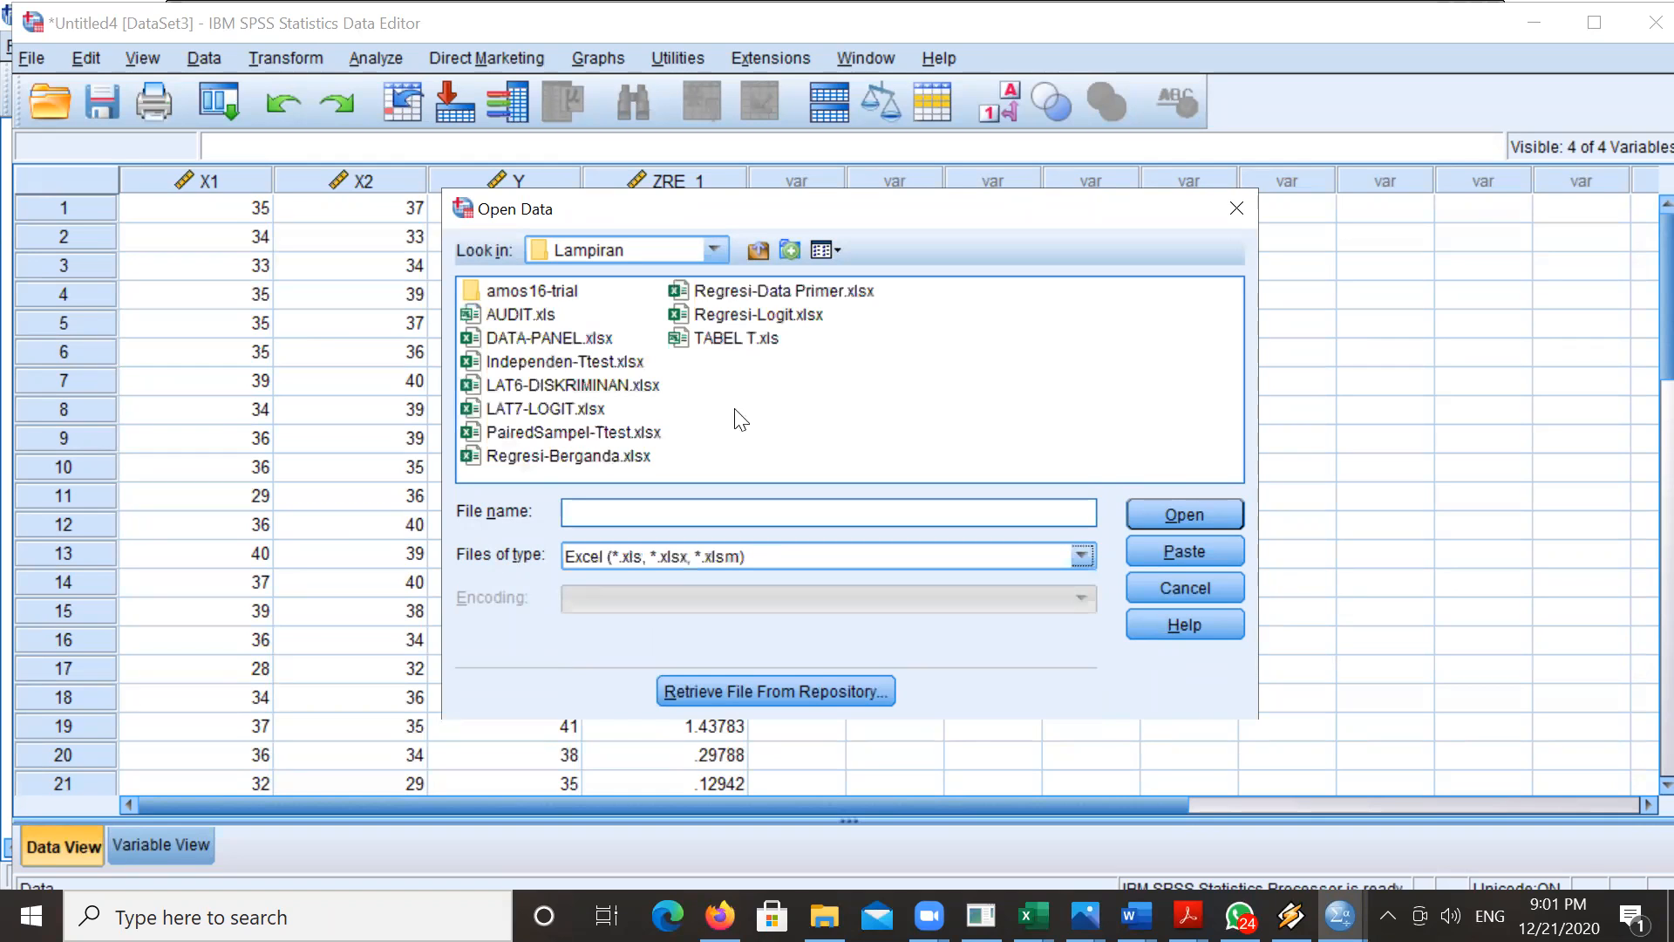
click(588, 466)
double_click(558, 460)
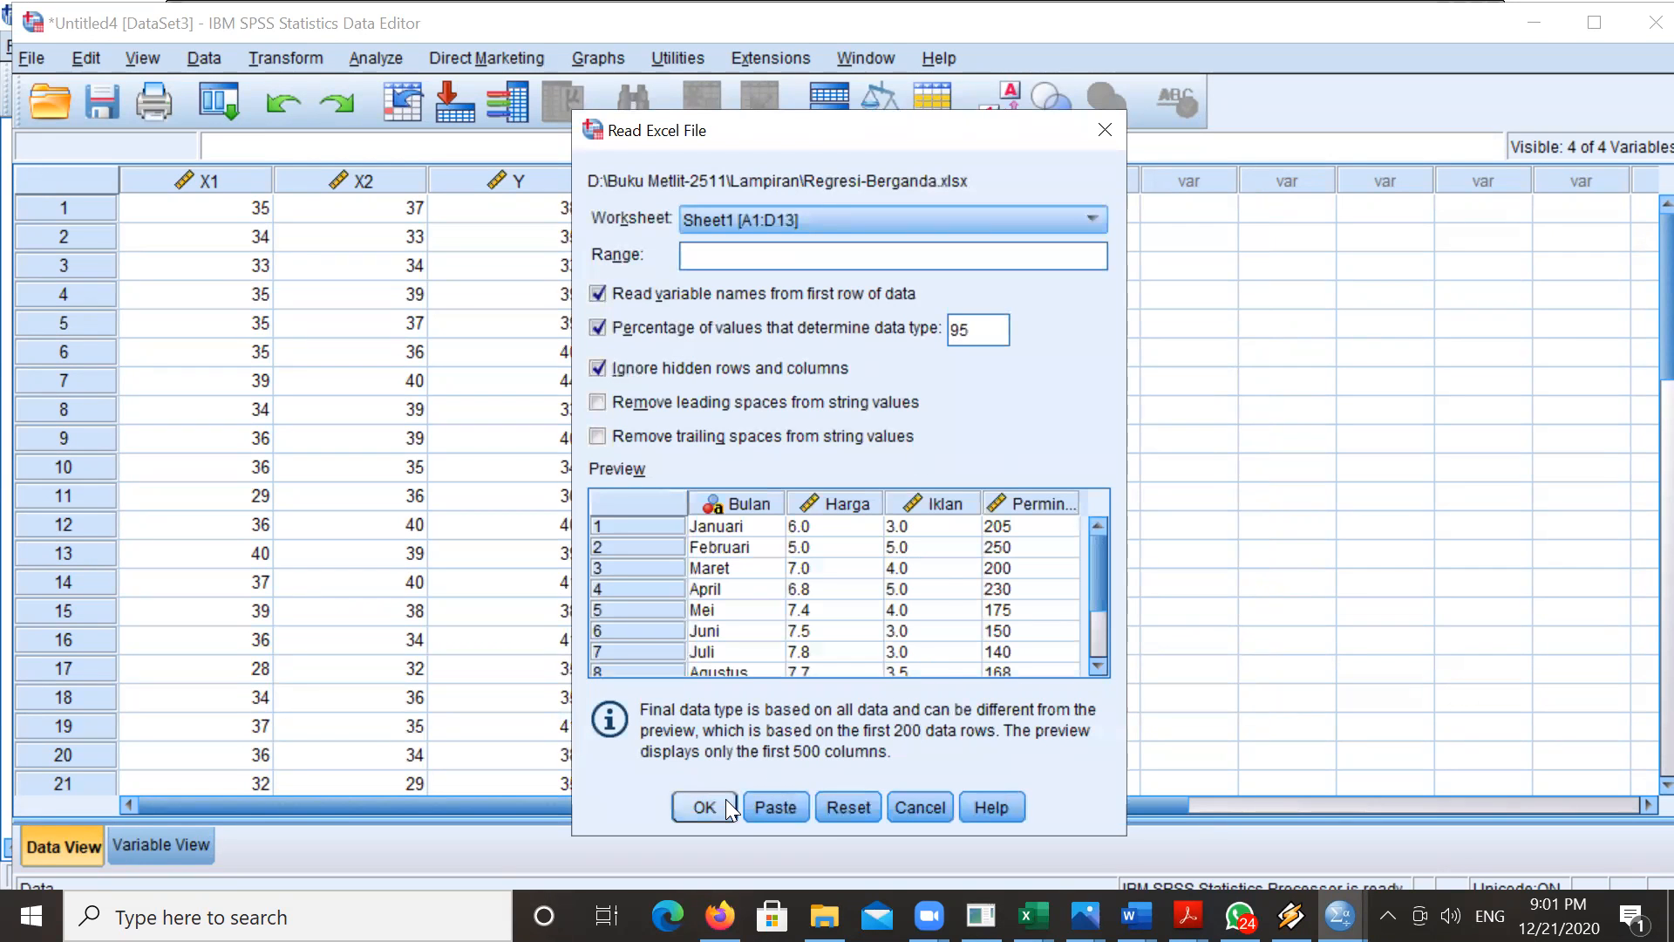
click(704, 807)
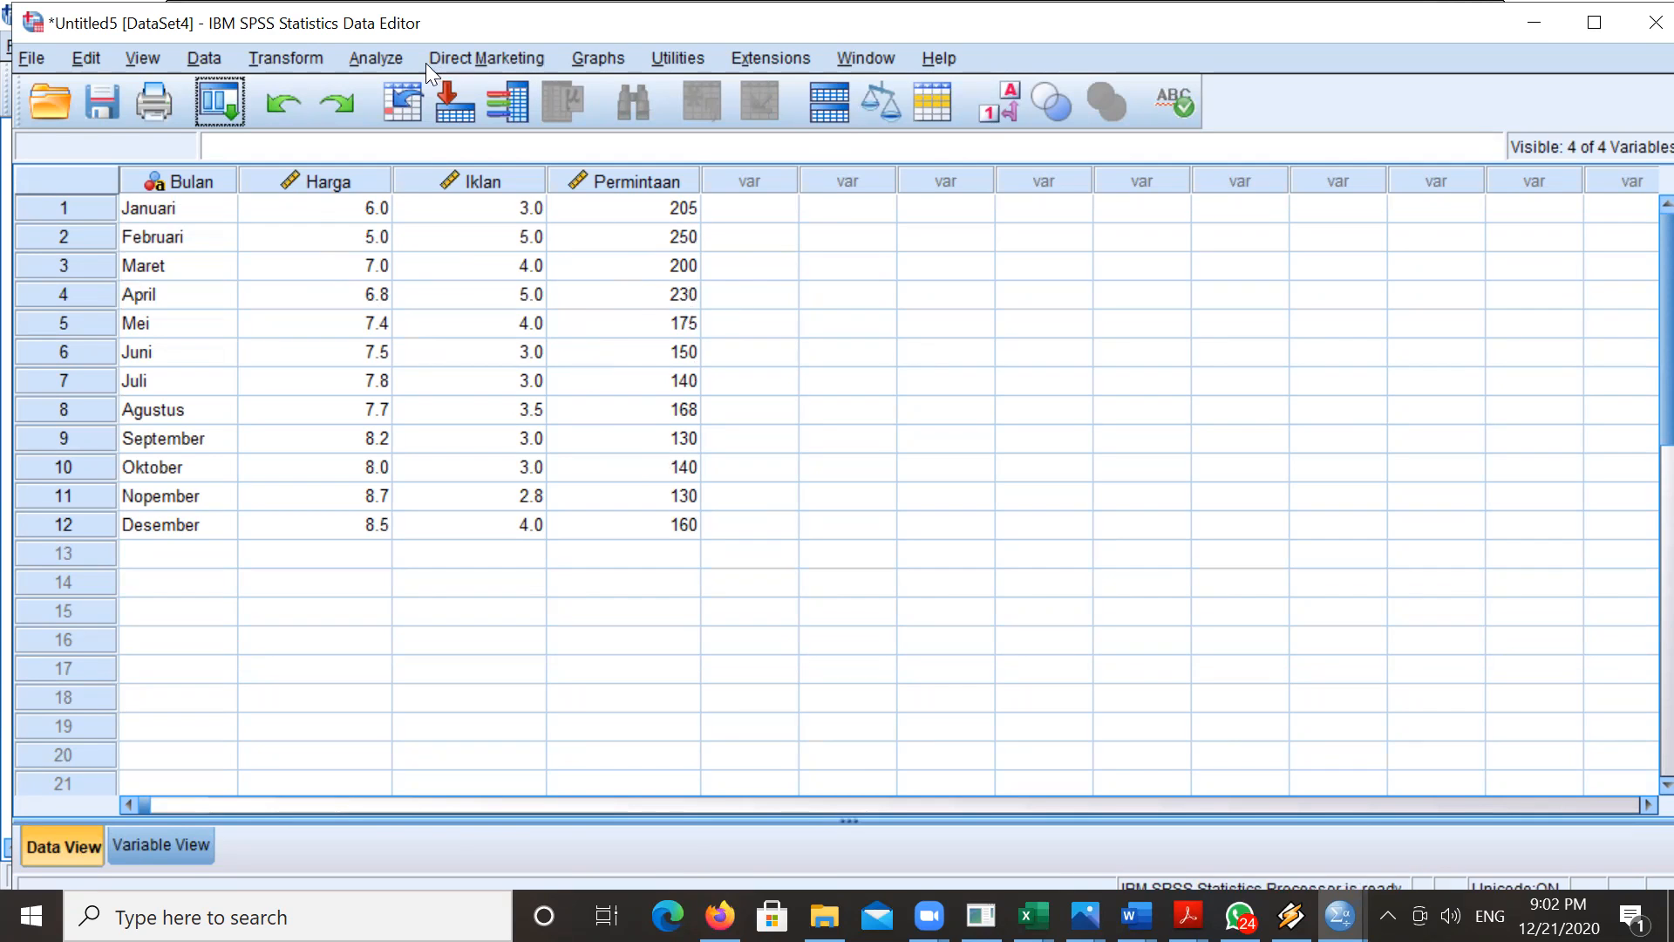
- Set up a linear regression with Permintaan as the dependent variable and Harga and Iklan as the independent variables
click(369, 54)
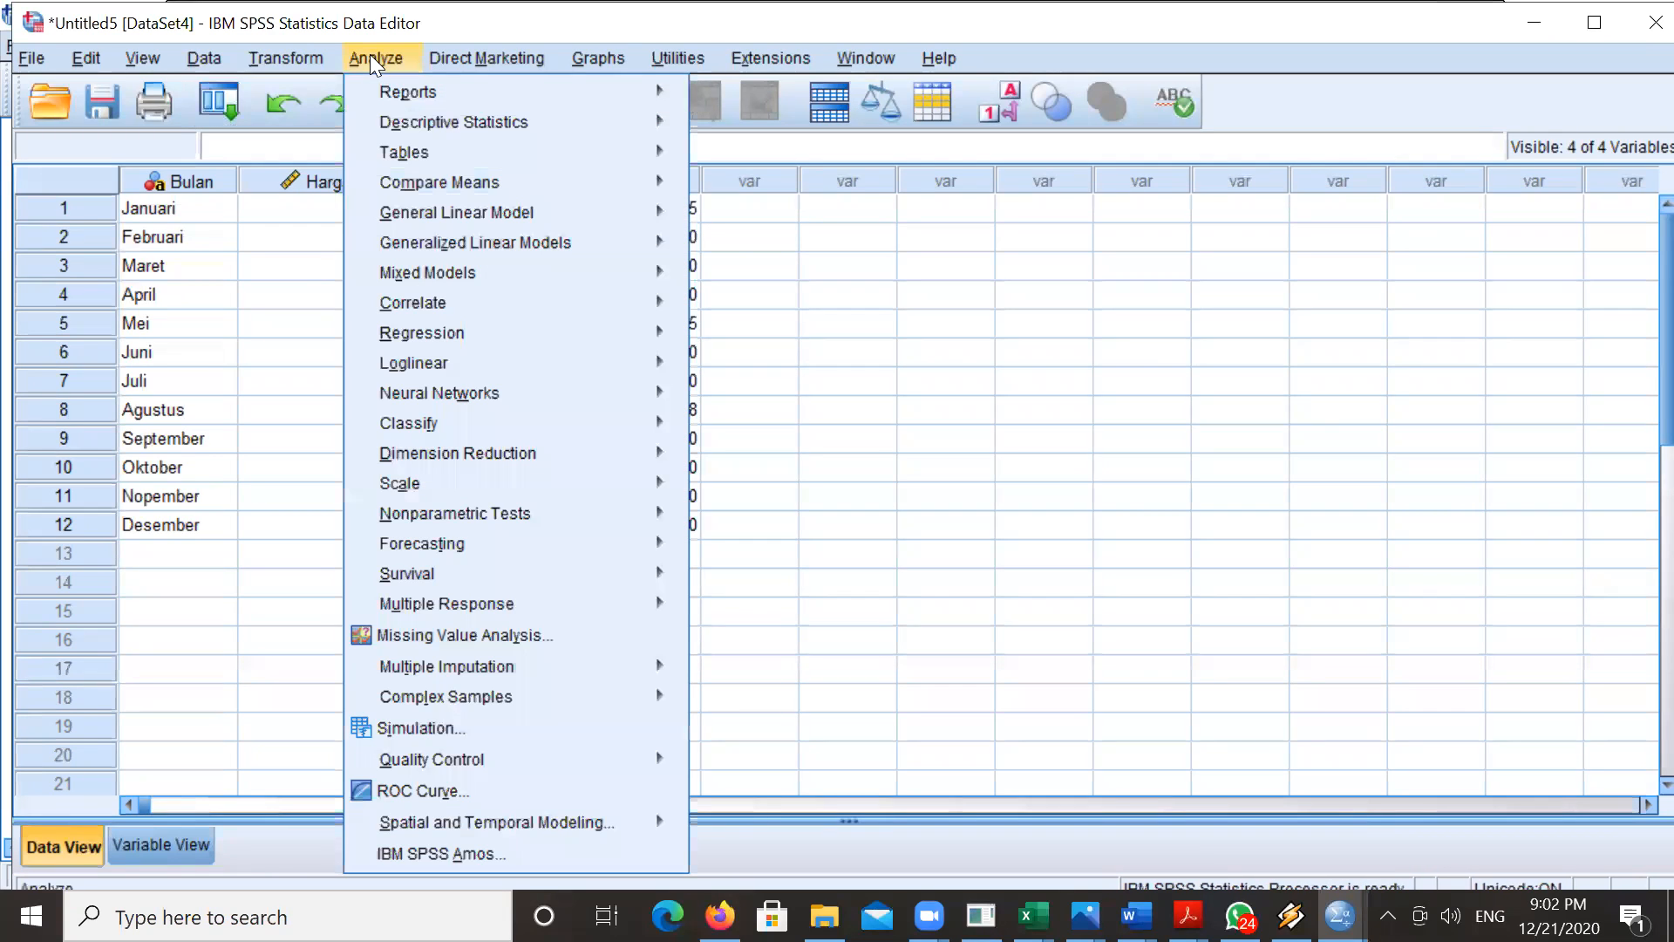
mouse_move(626, 335)
click(728, 365)
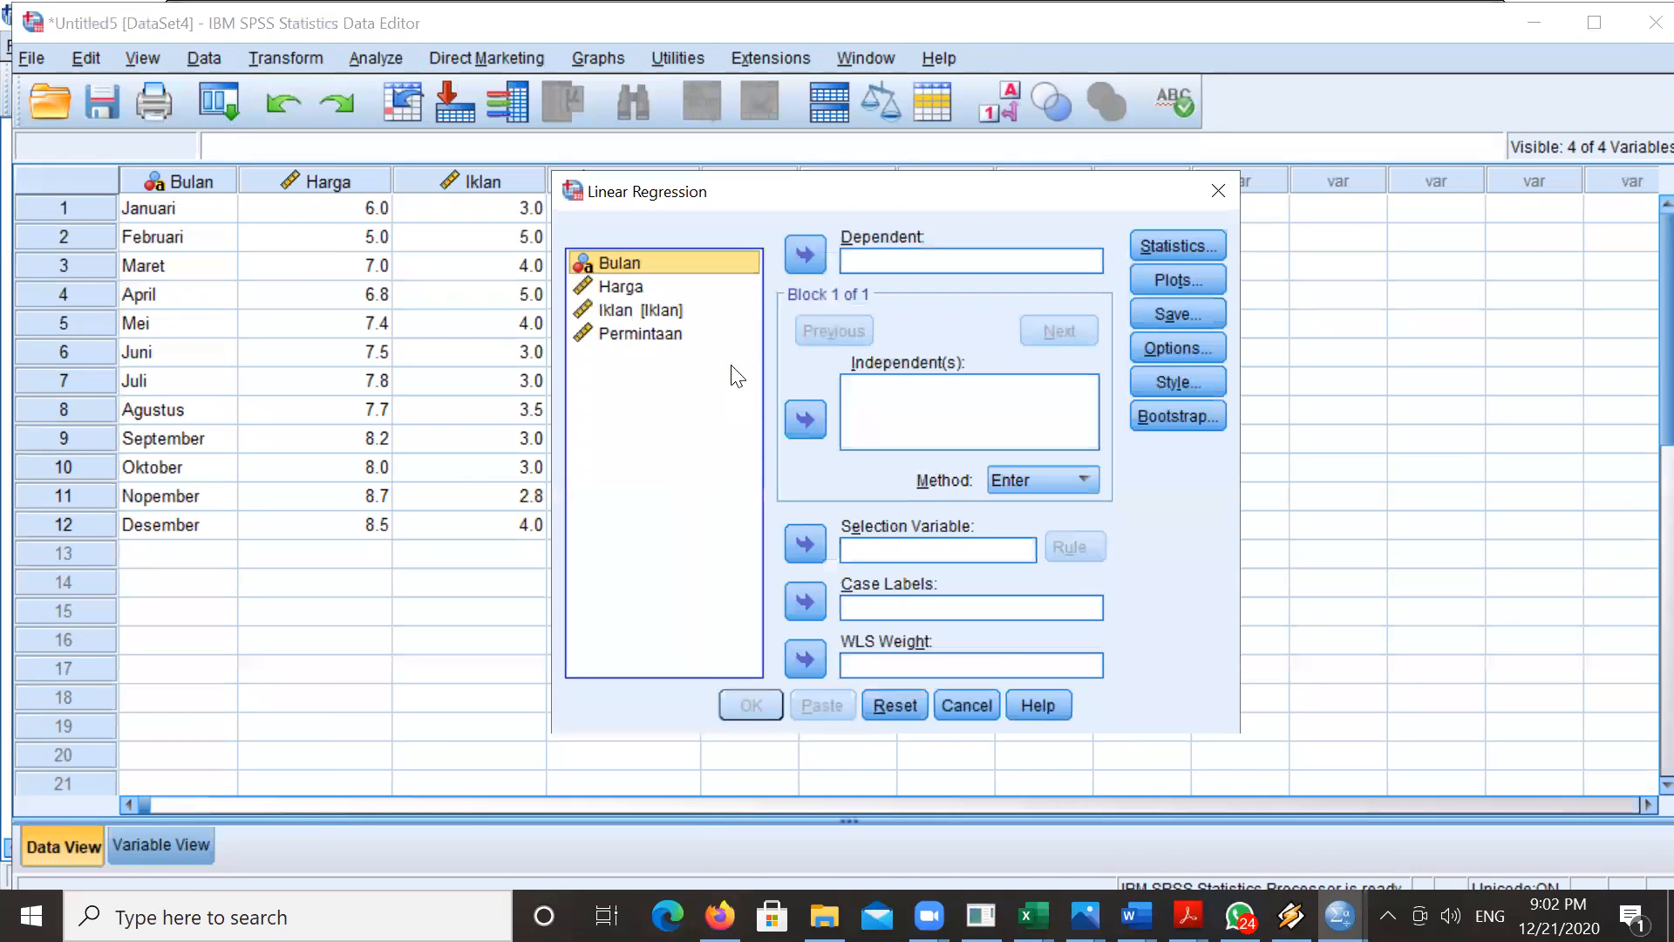
click(628, 287)
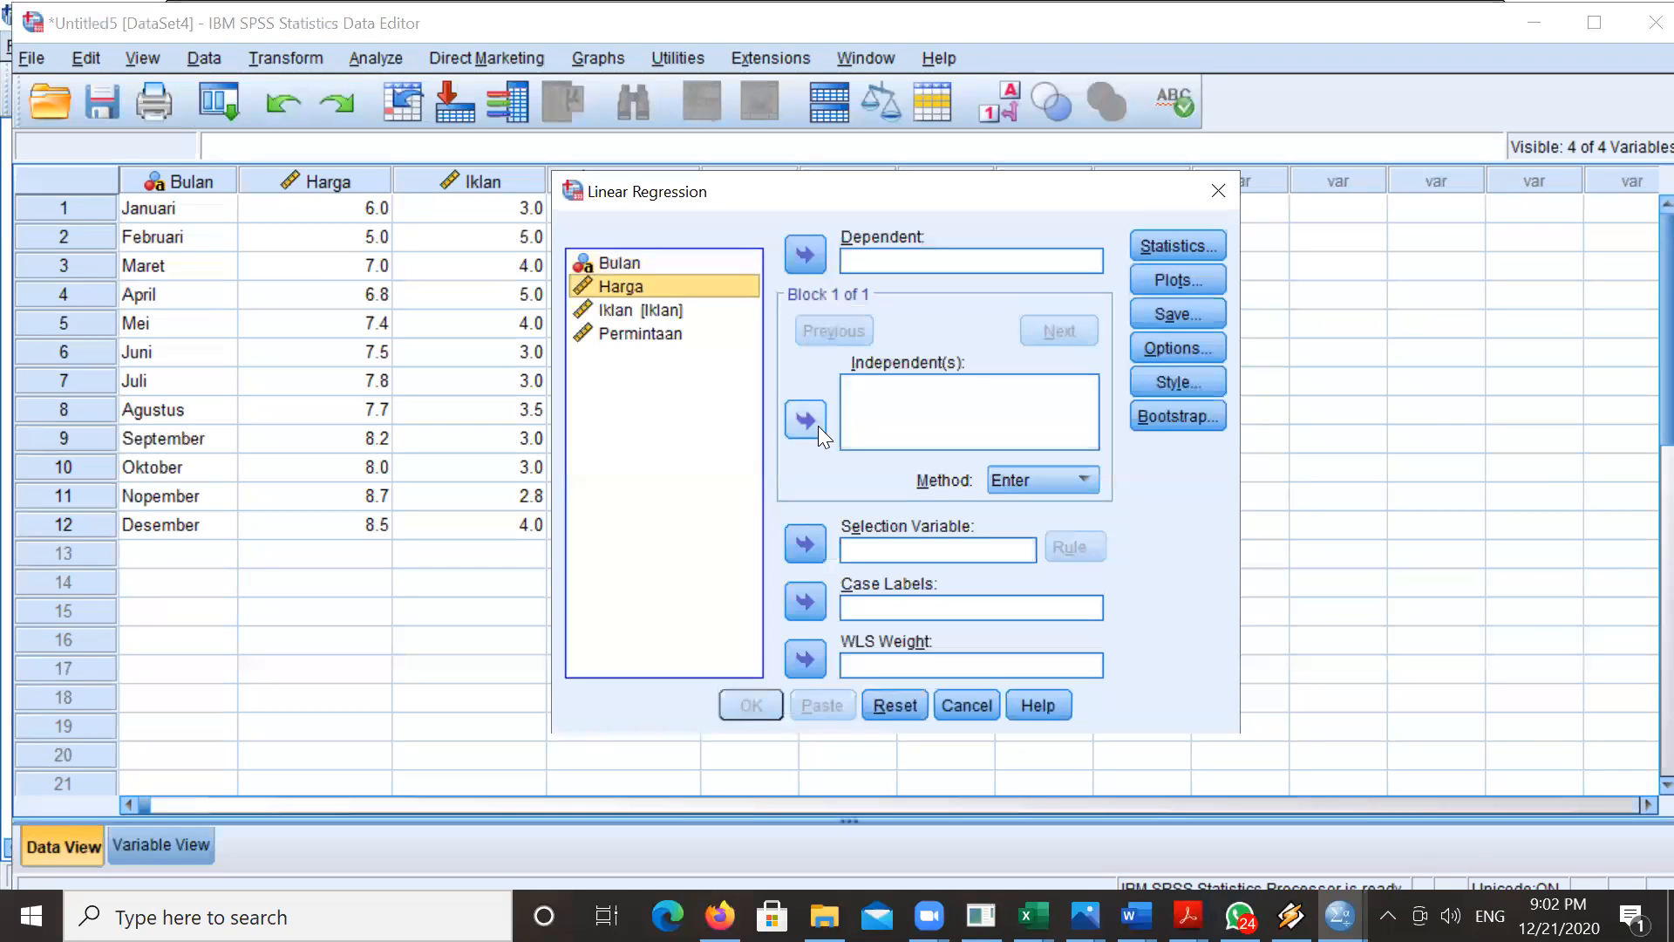
click(818, 425)
click(614, 310)
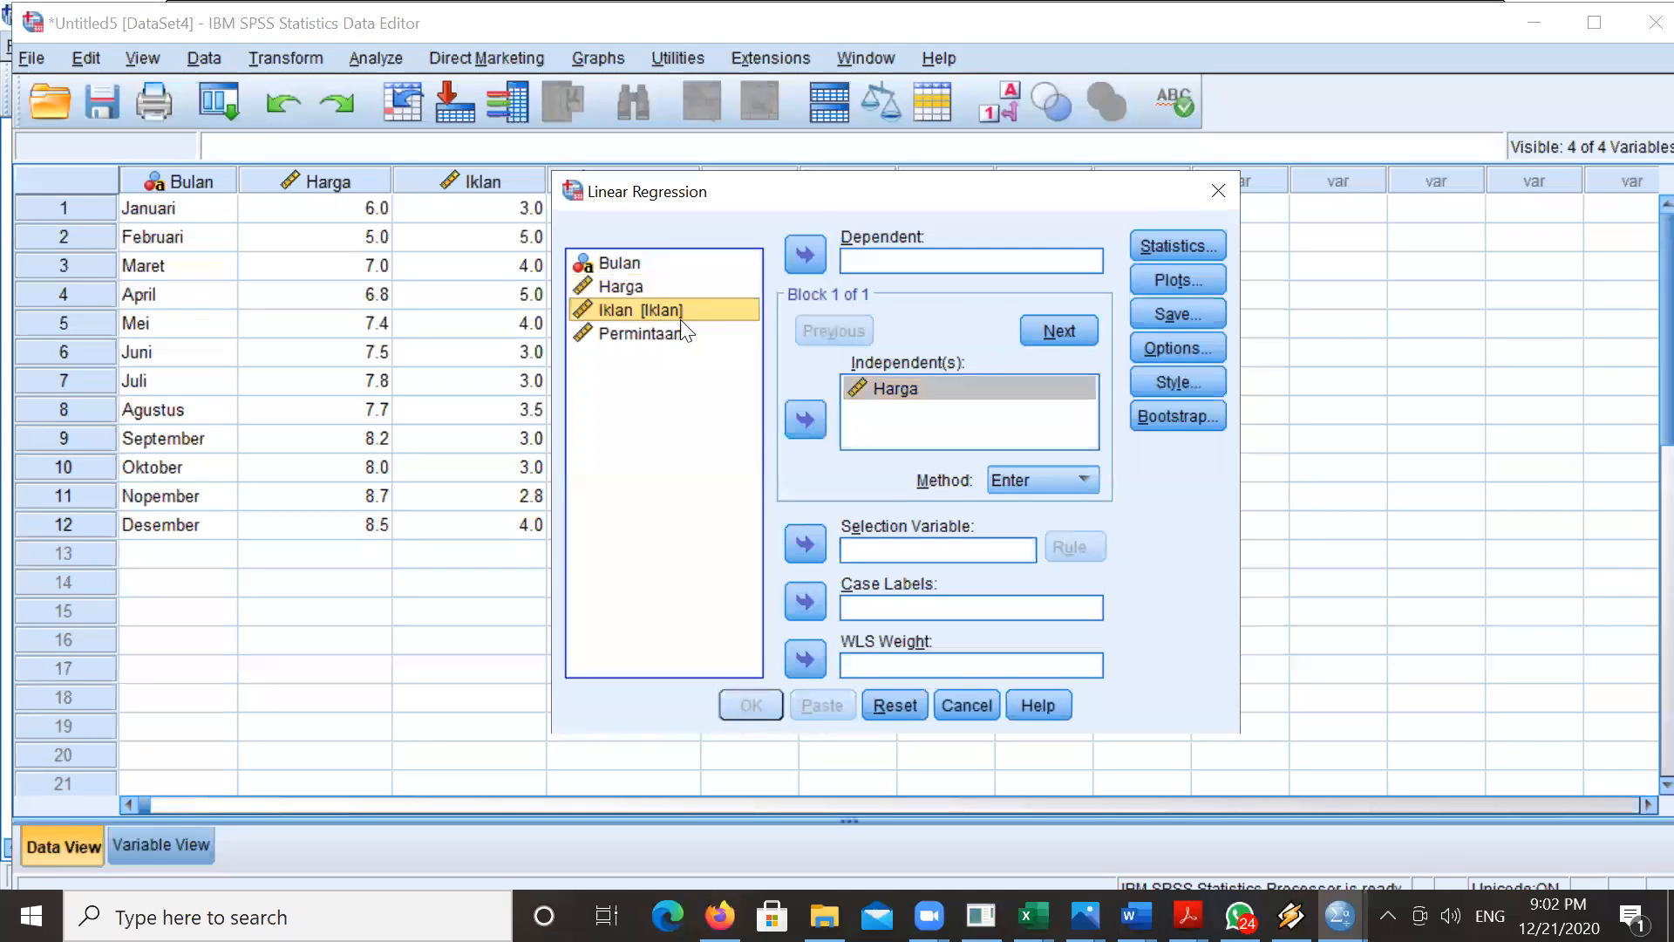
click(805, 419)
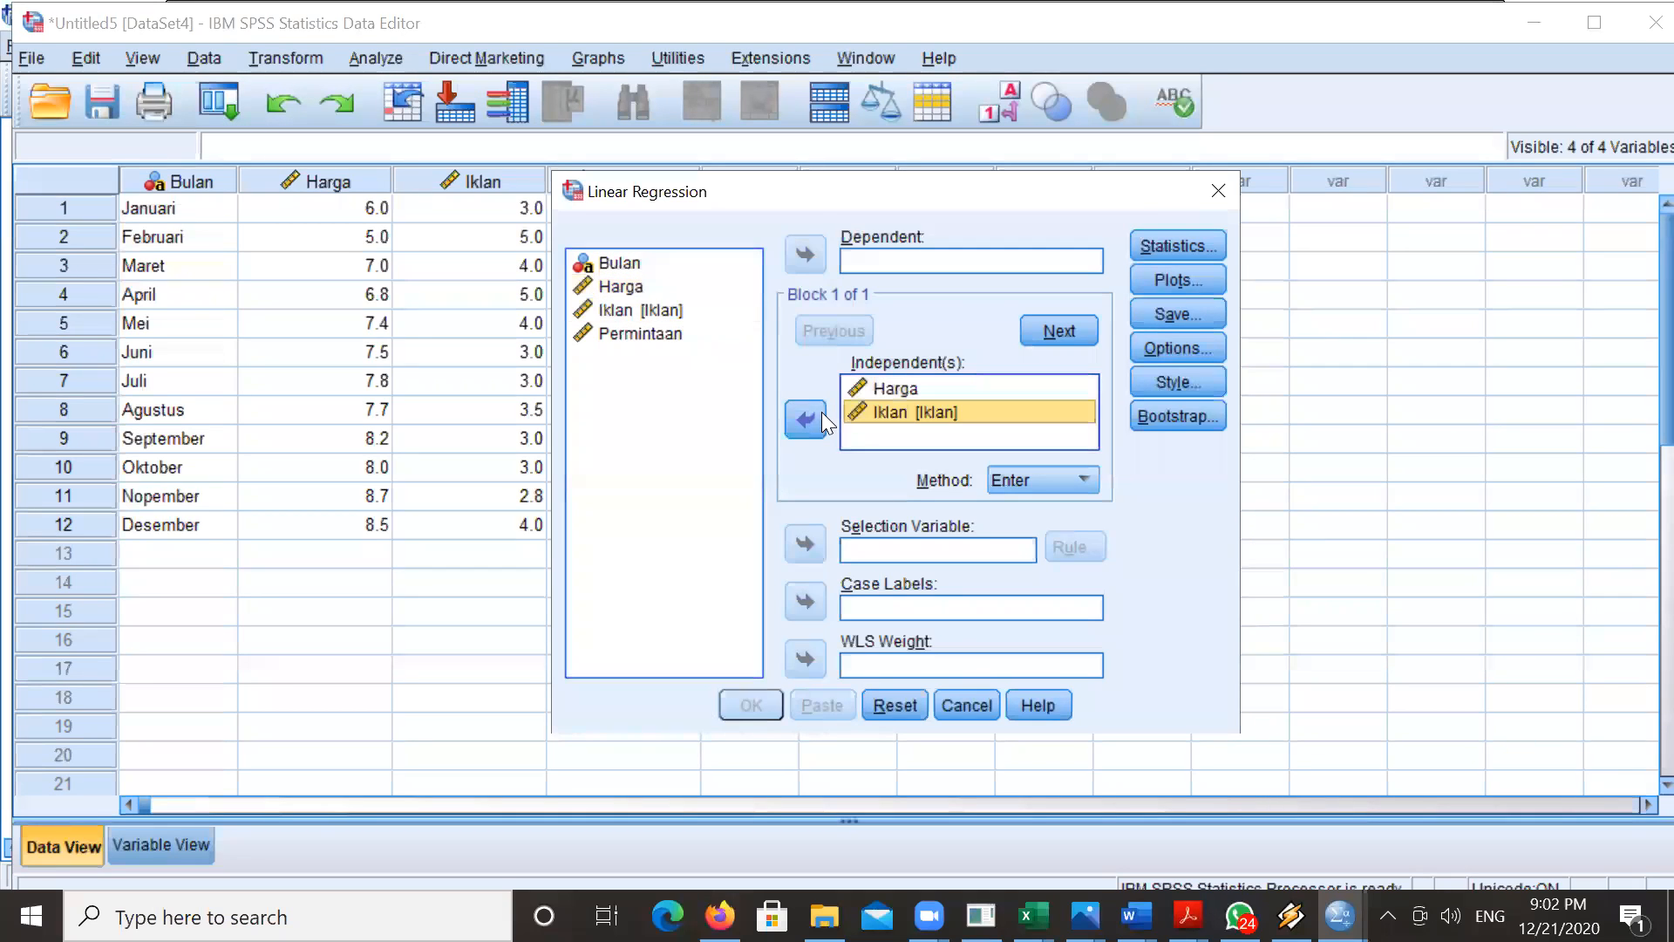
click(646, 332)
click(806, 256)
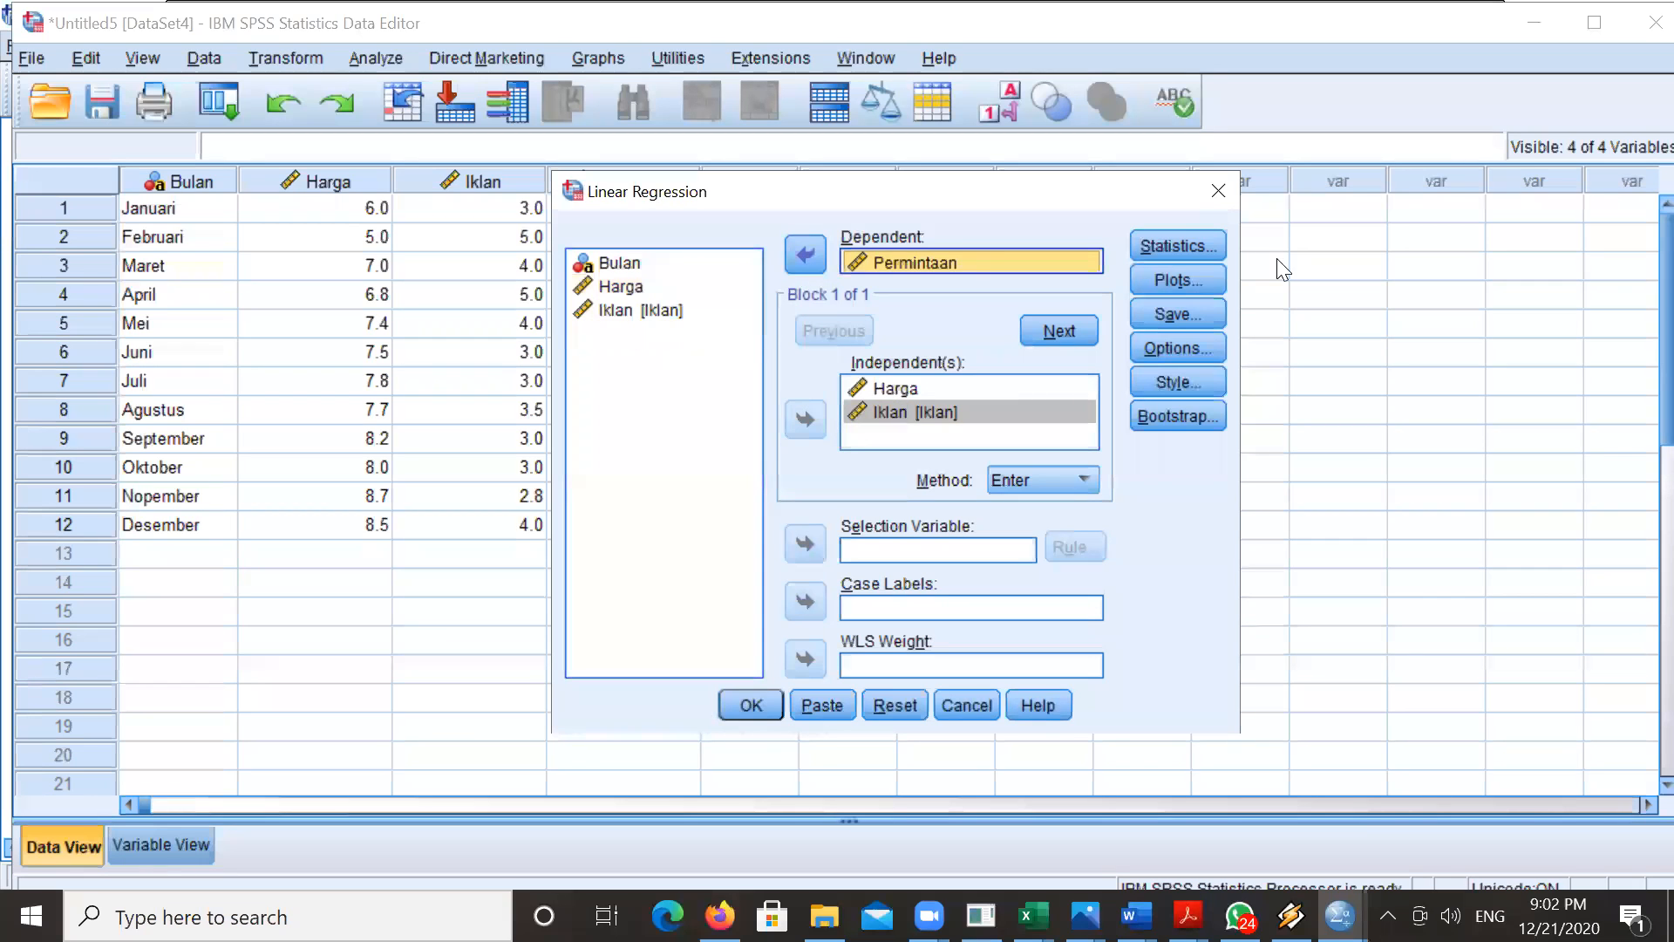
- Add R squared change, descriptives, part and partial correlations, collinearity diagnostics and Durbin-Watson to the regression statistics
click(1185, 252)
click(839, 336)
click(835, 355)
click(834, 384)
click(835, 412)
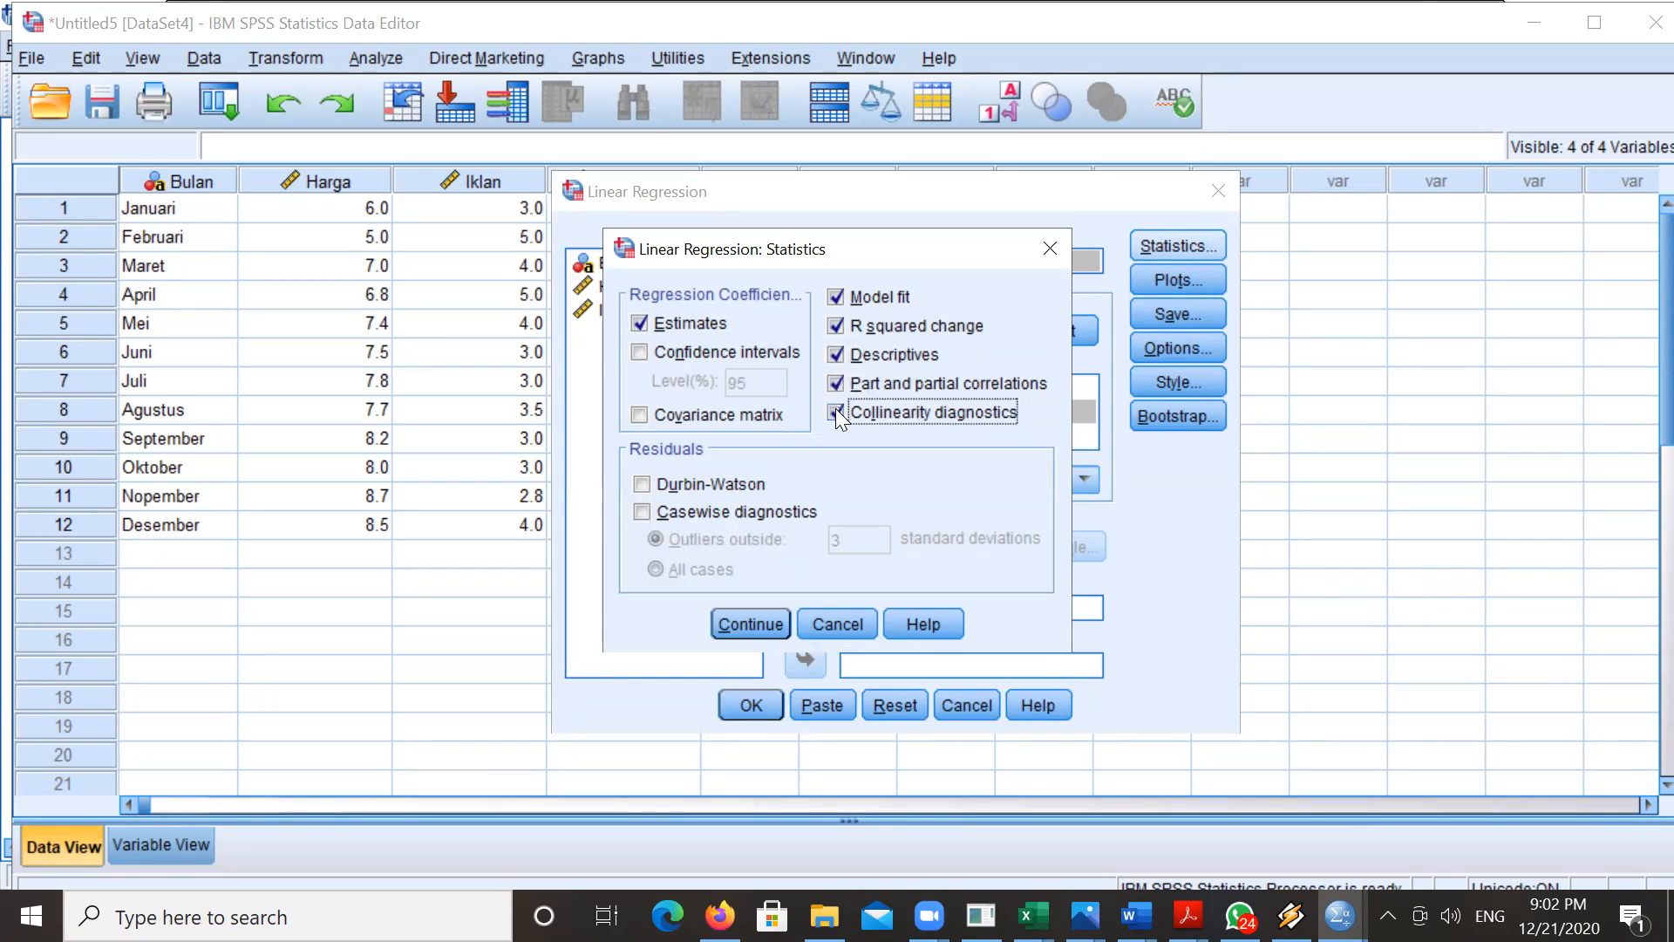
click(634, 490)
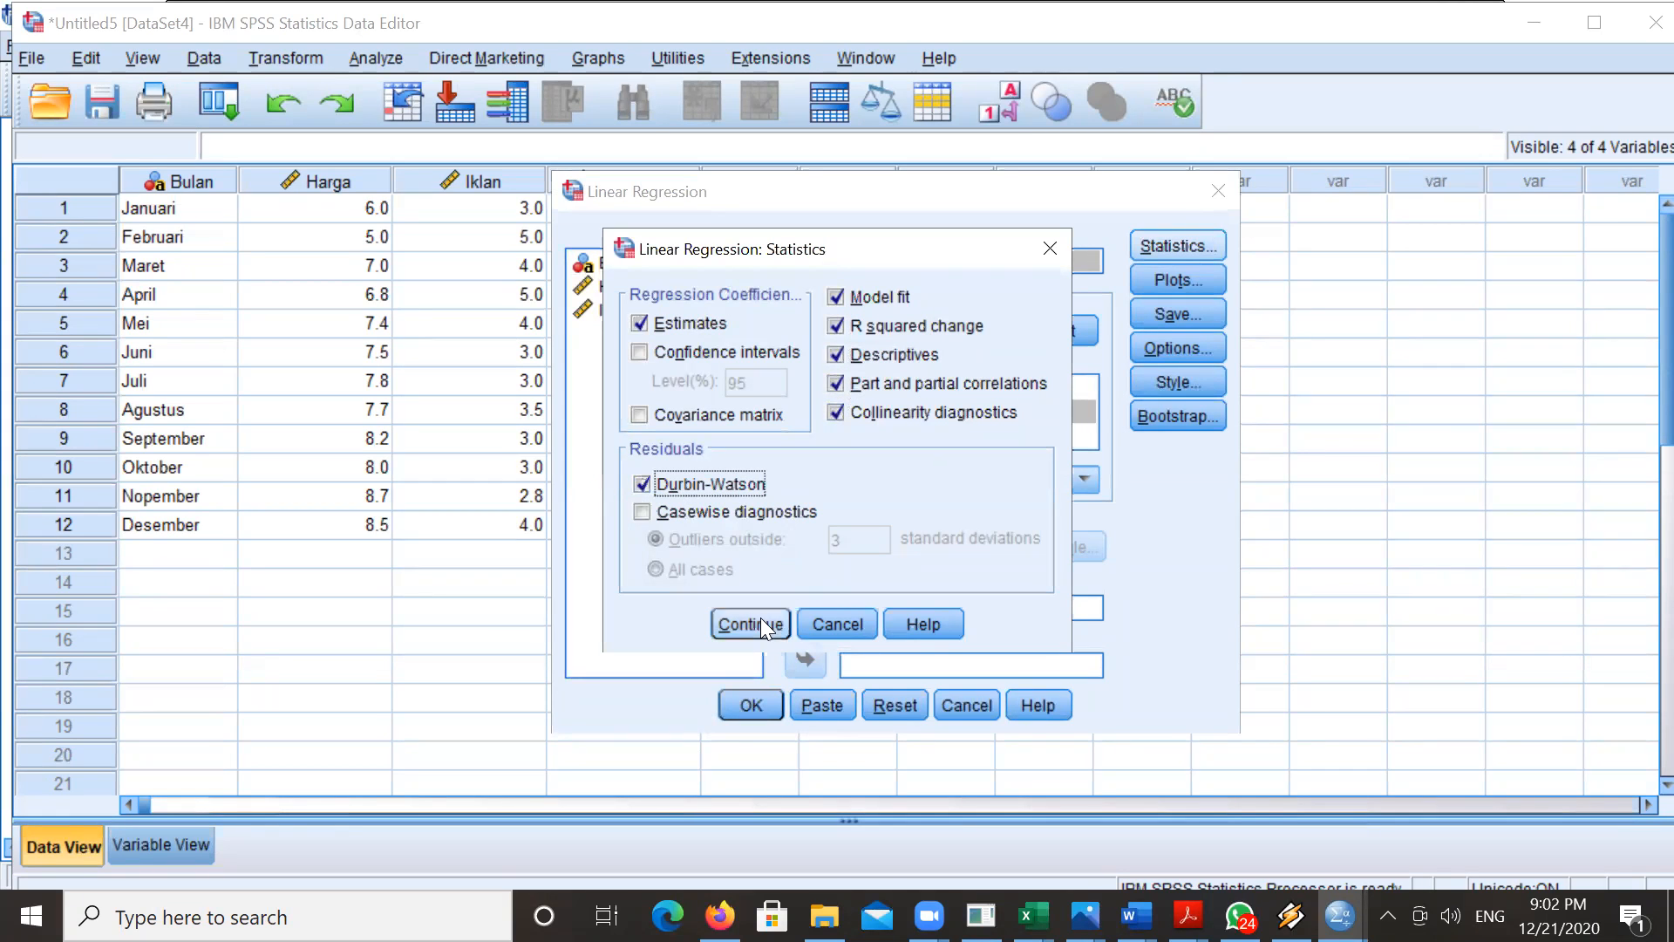
click(760, 621)
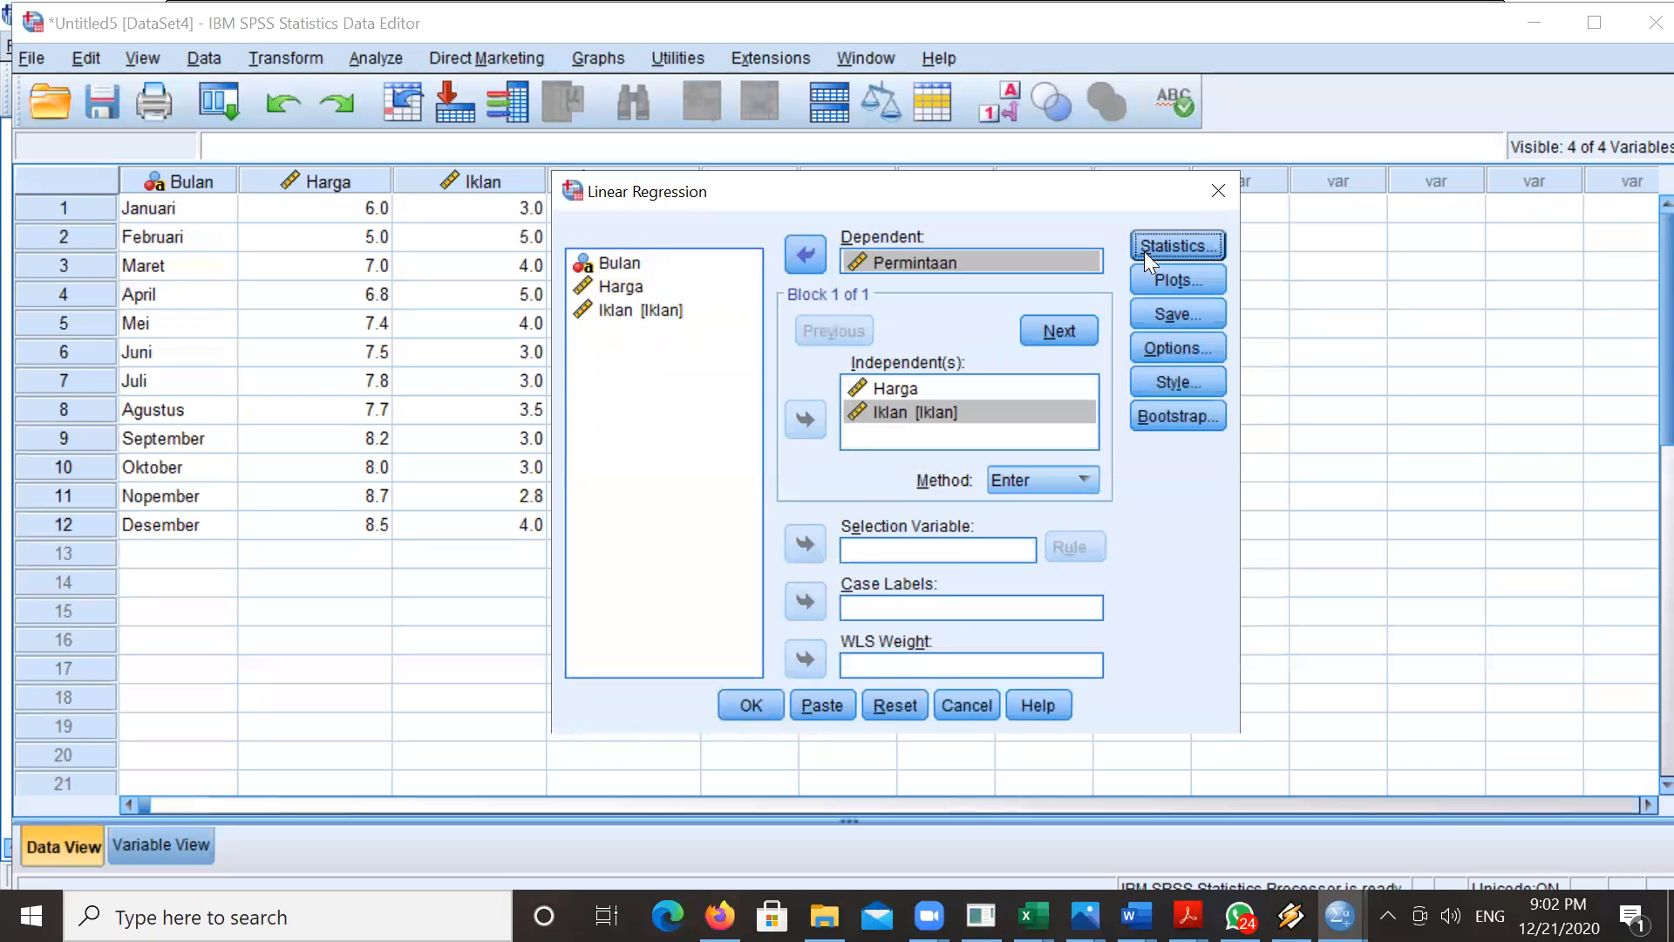
- Set the regression plots to *SRESID on Y against *ZPRED on X, plus a histogram and normal probability plot
click(1157, 277)
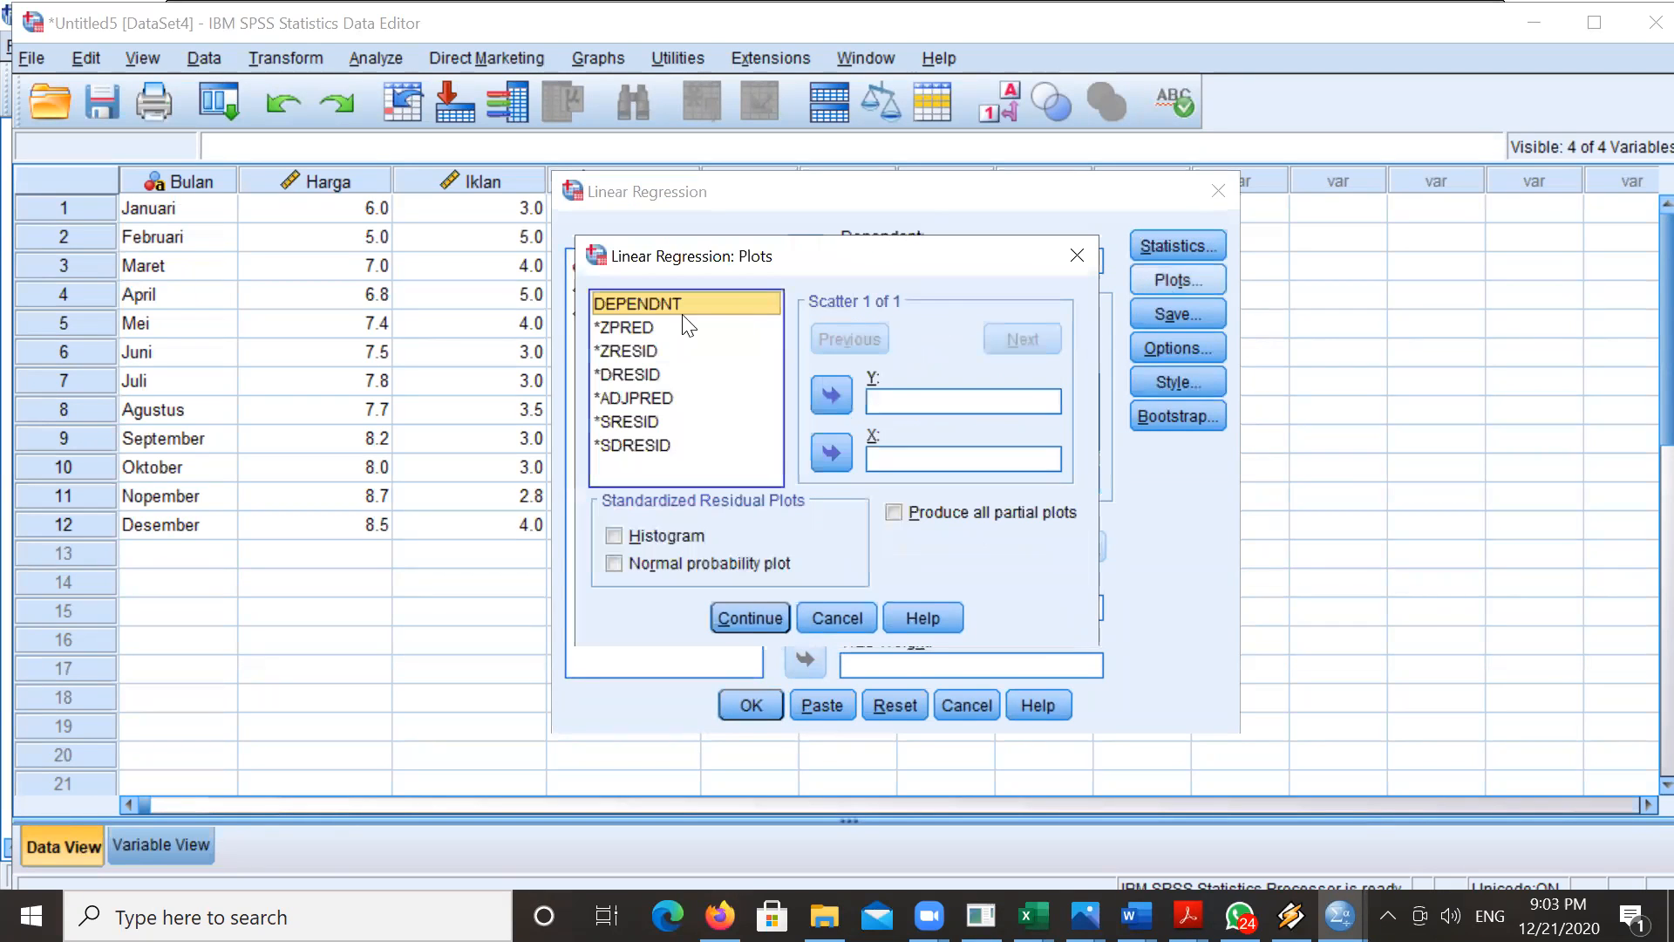
click(647, 325)
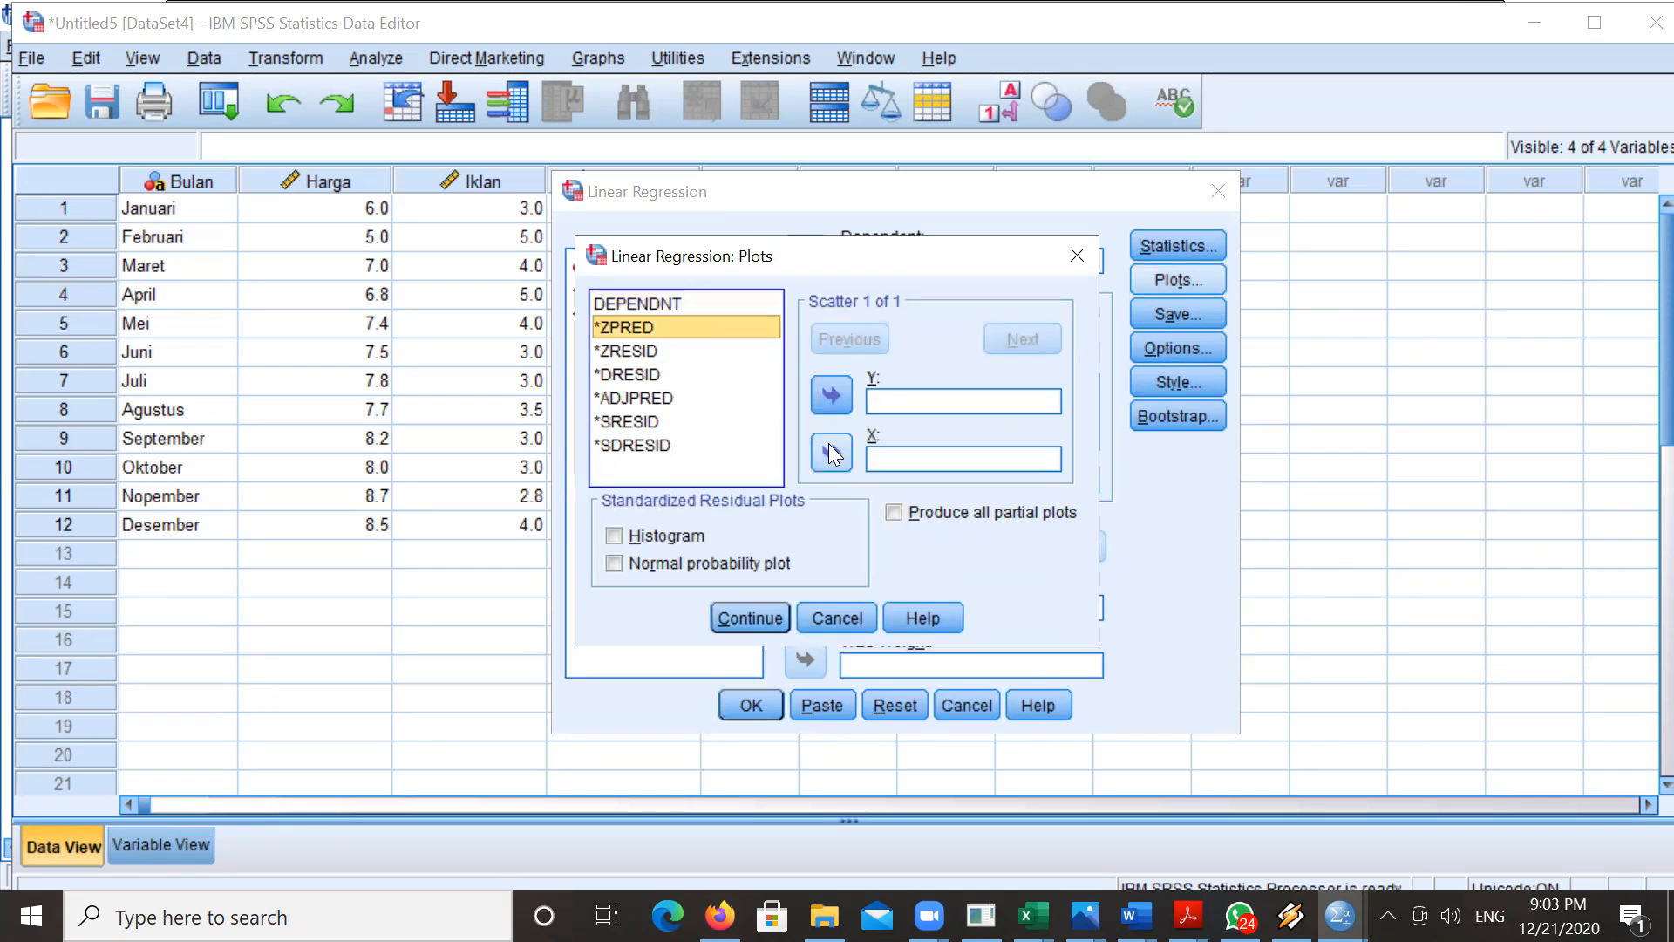
click(832, 453)
click(778, 416)
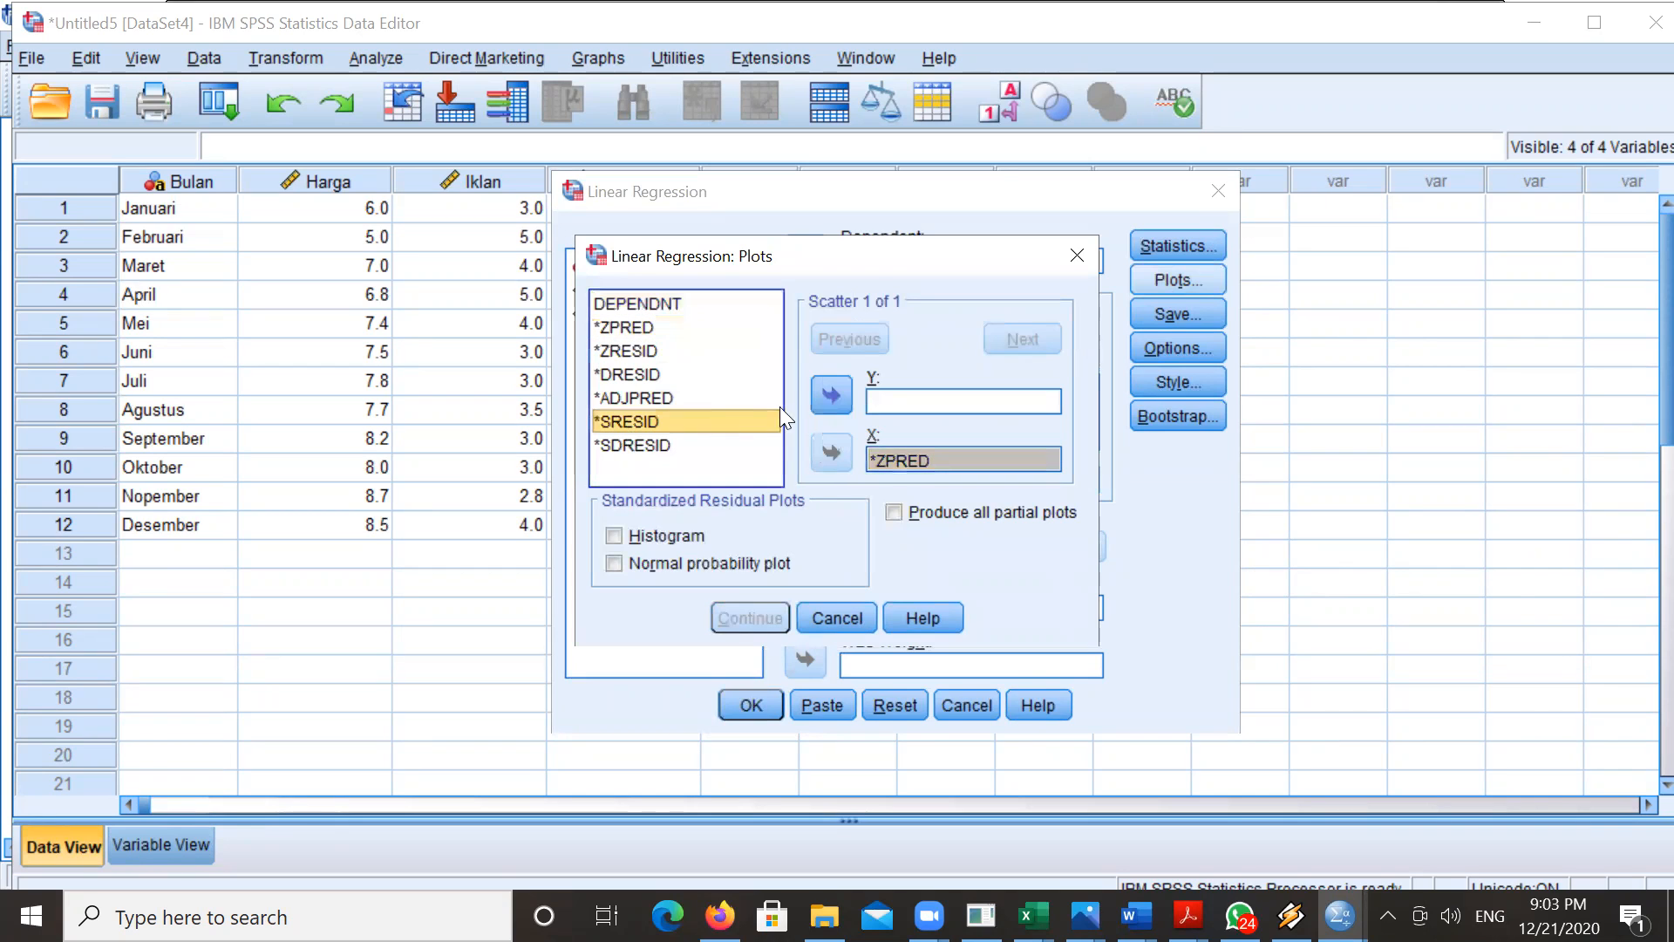
click(828, 395)
click(629, 534)
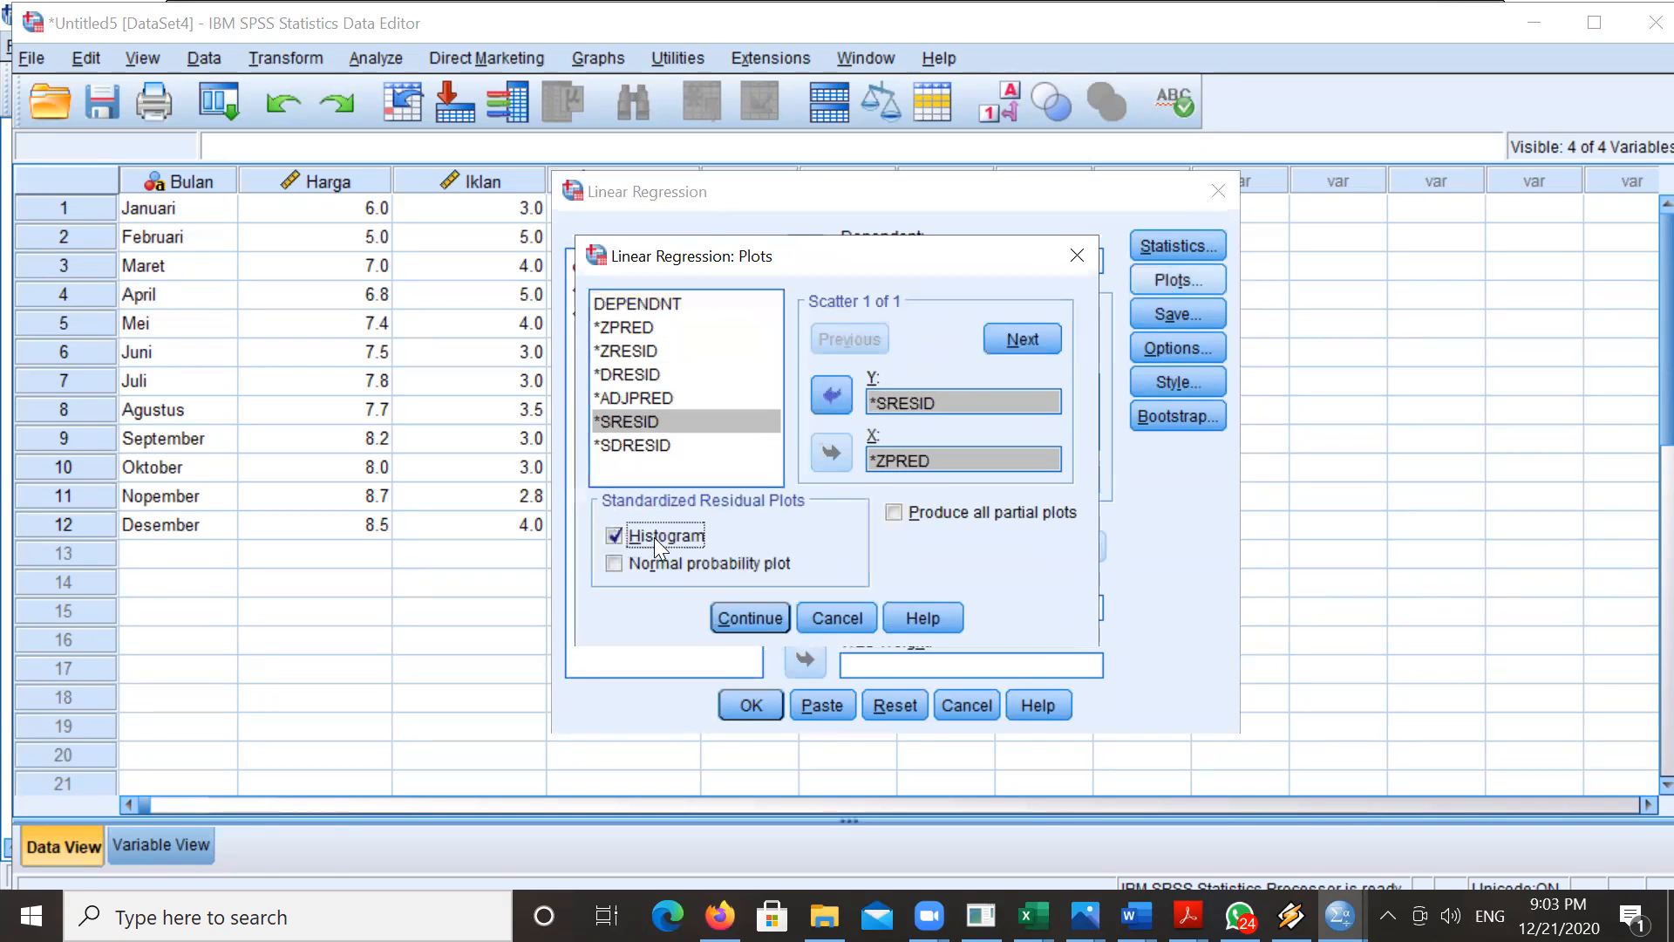
click(658, 567)
click(760, 615)
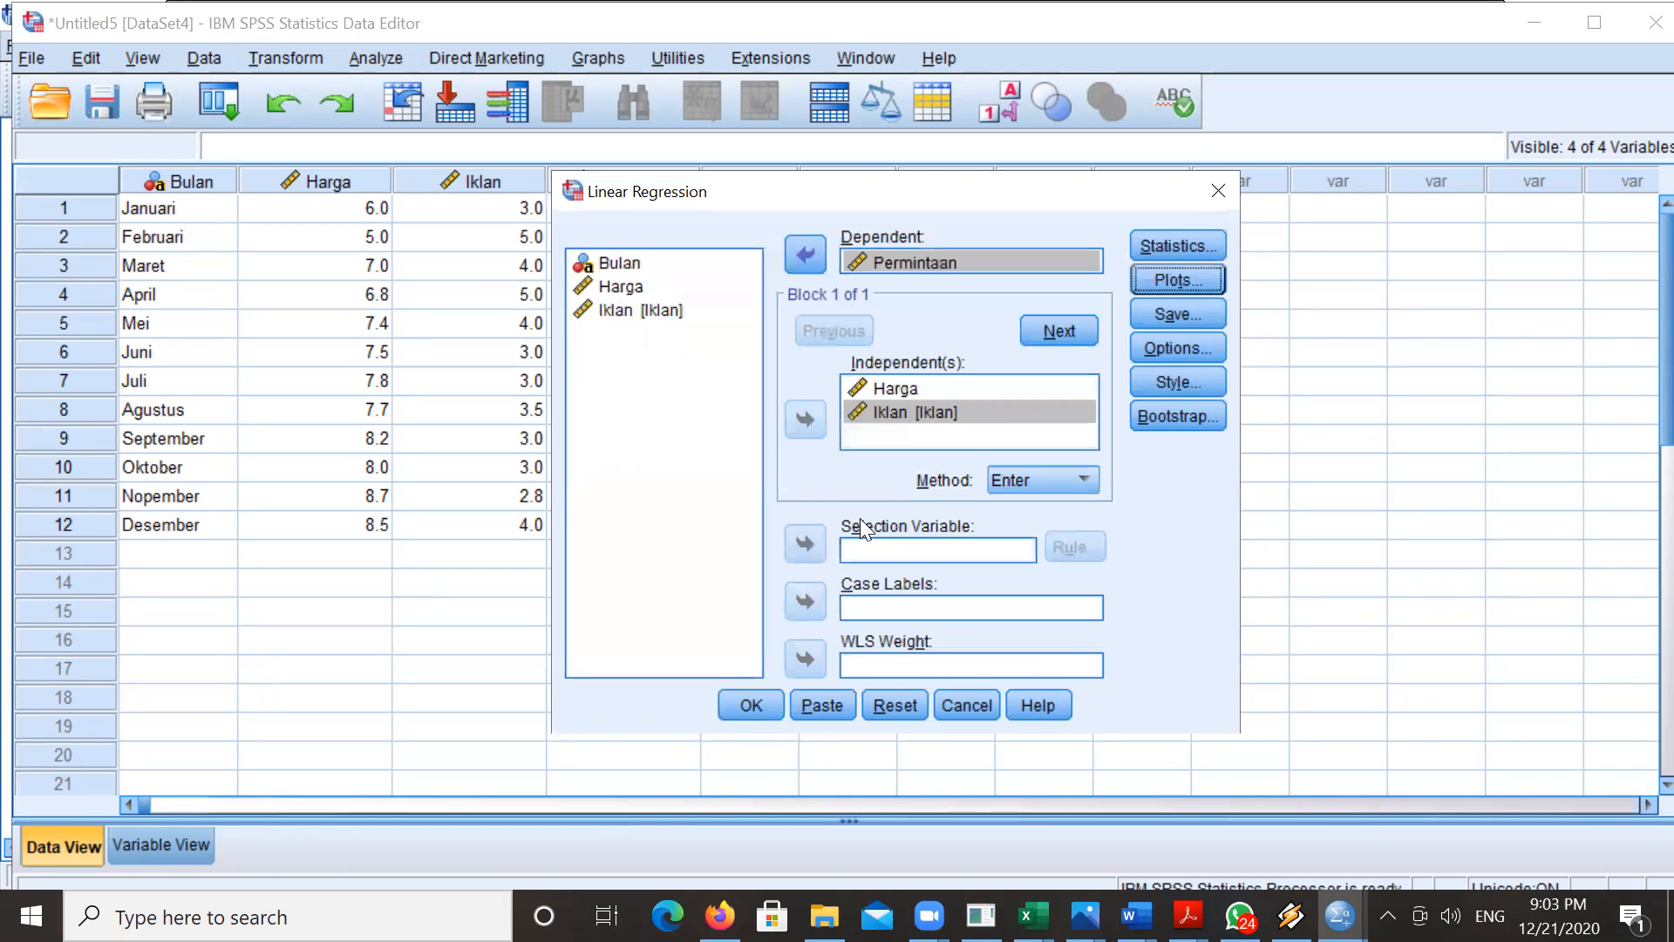
- Add standardized residuals to the saved regression variables and run the regression of Permintaan on Harga and Iklan
click(1163, 314)
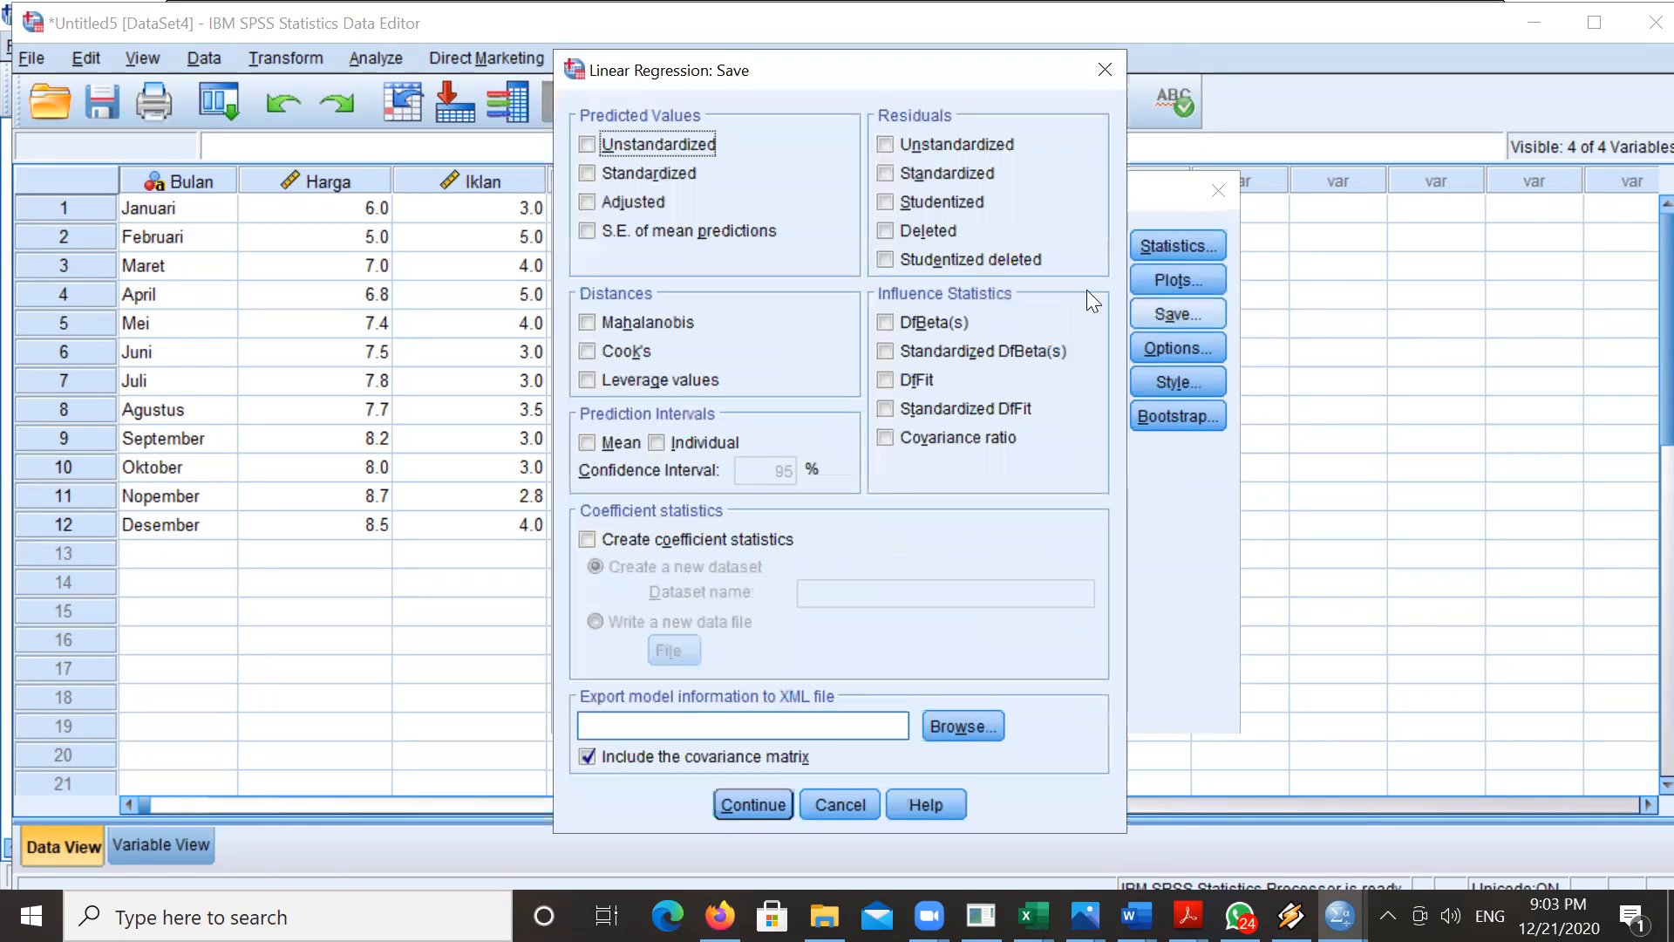
click(901, 169)
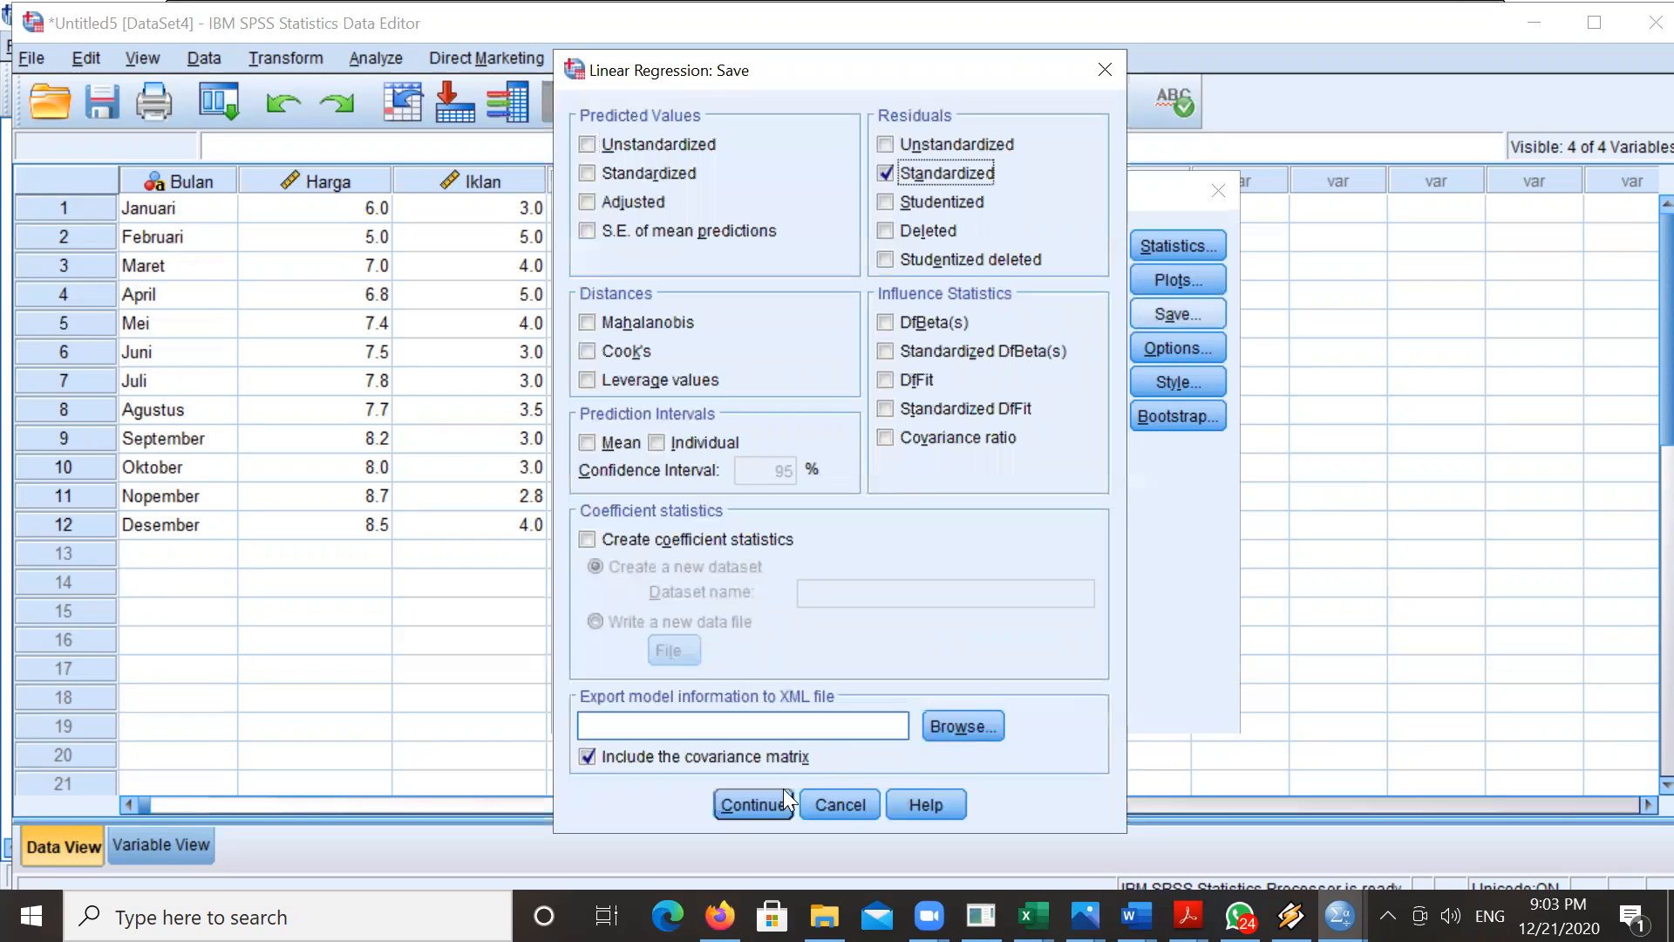
click(729, 798)
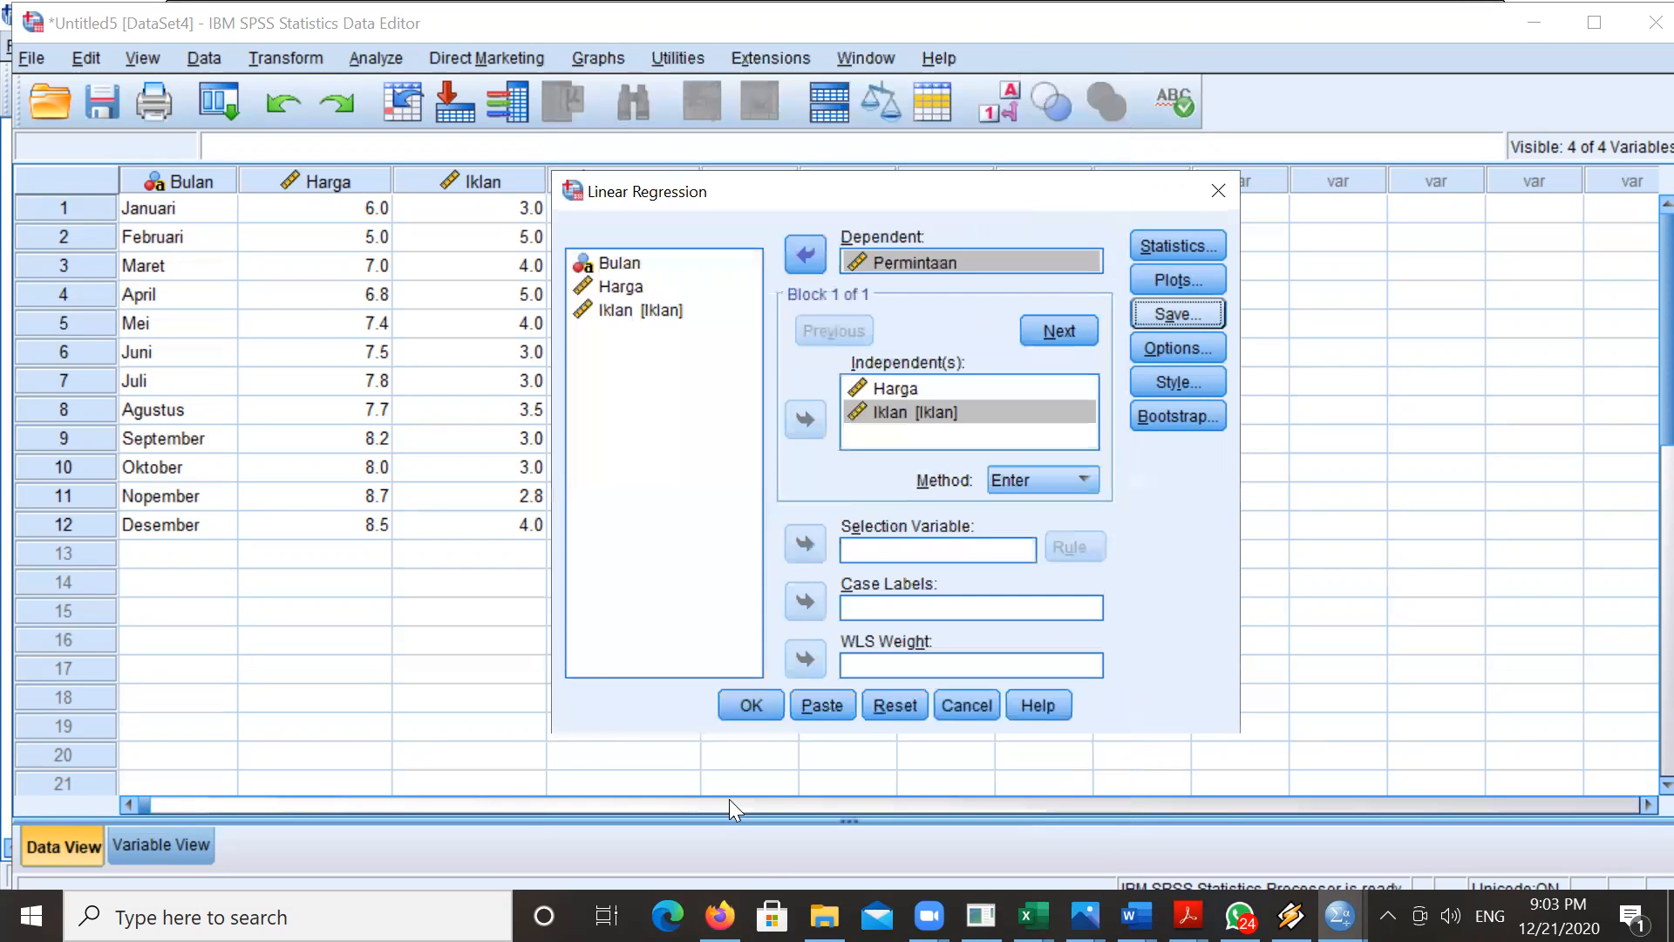
click(748, 708)
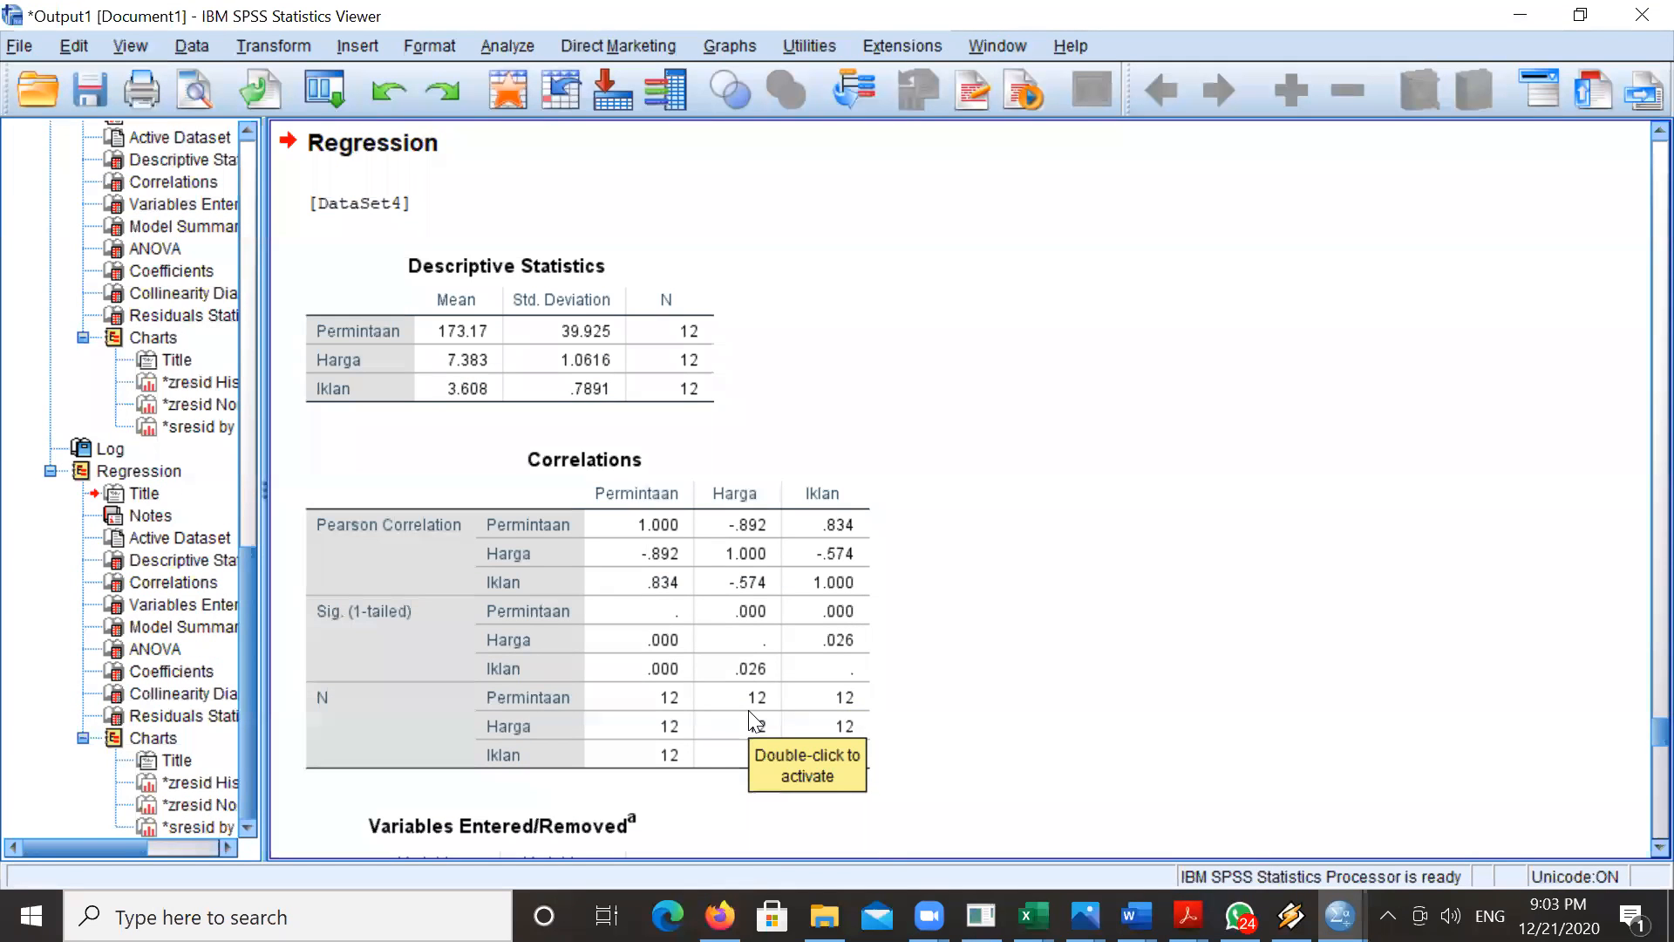
- Examine the correlations, model summary with Durbin-Watson, ANOVA, and the tolerance and VIF columns of the Permintaan regression output
click(802, 662)
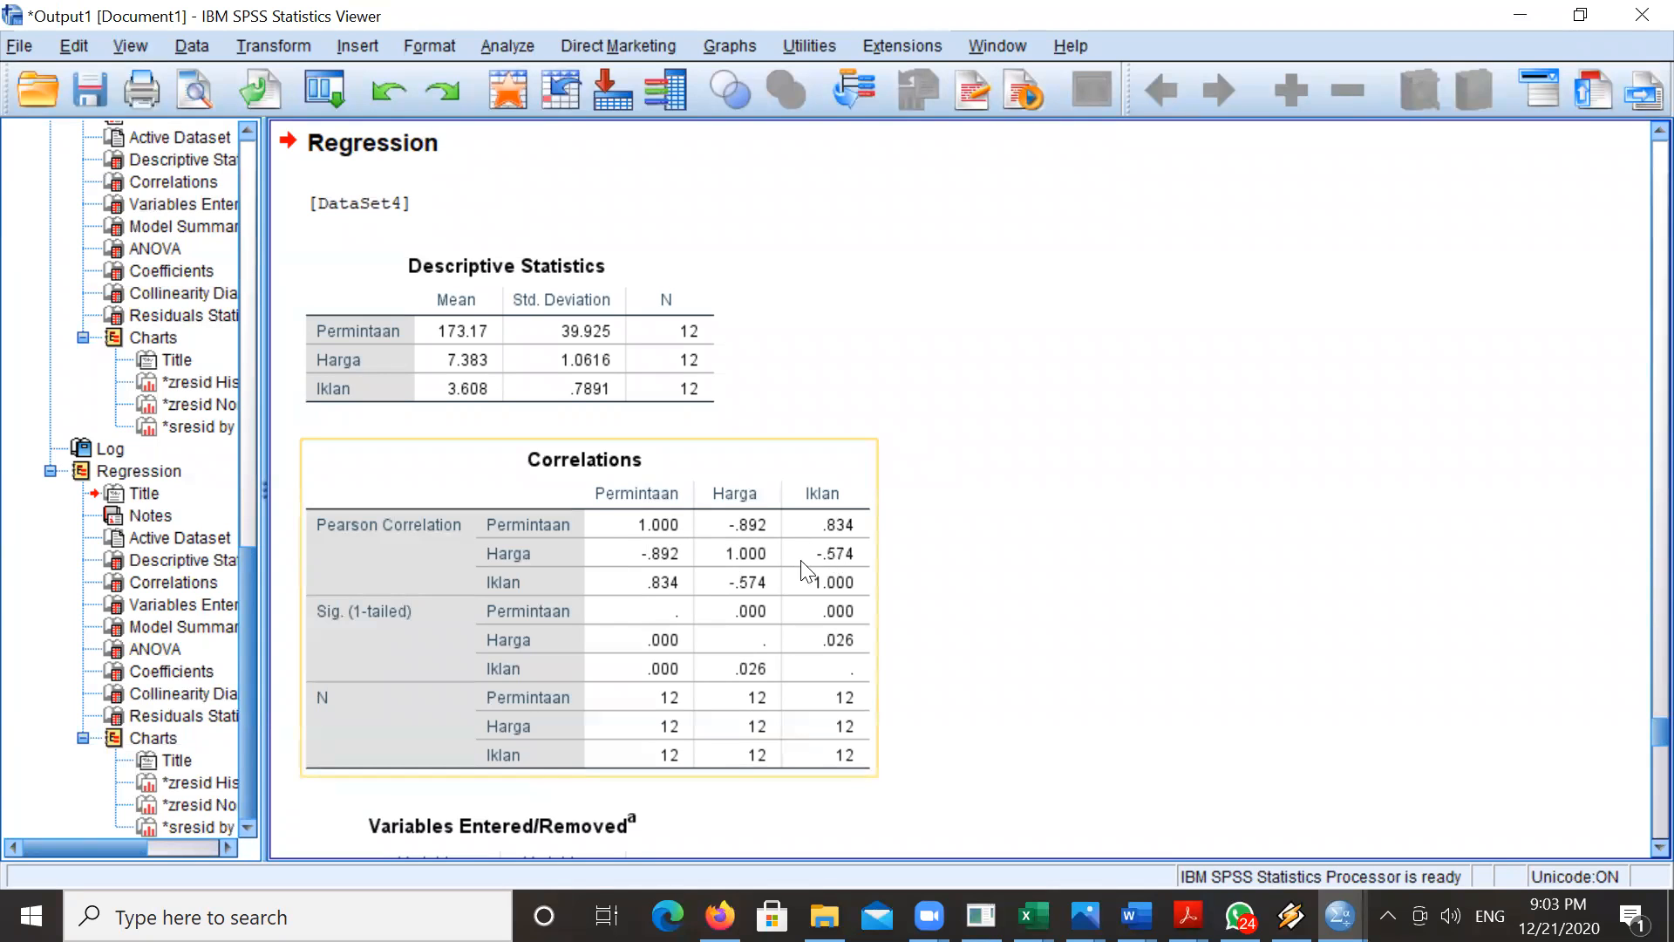
click(1331, 741)
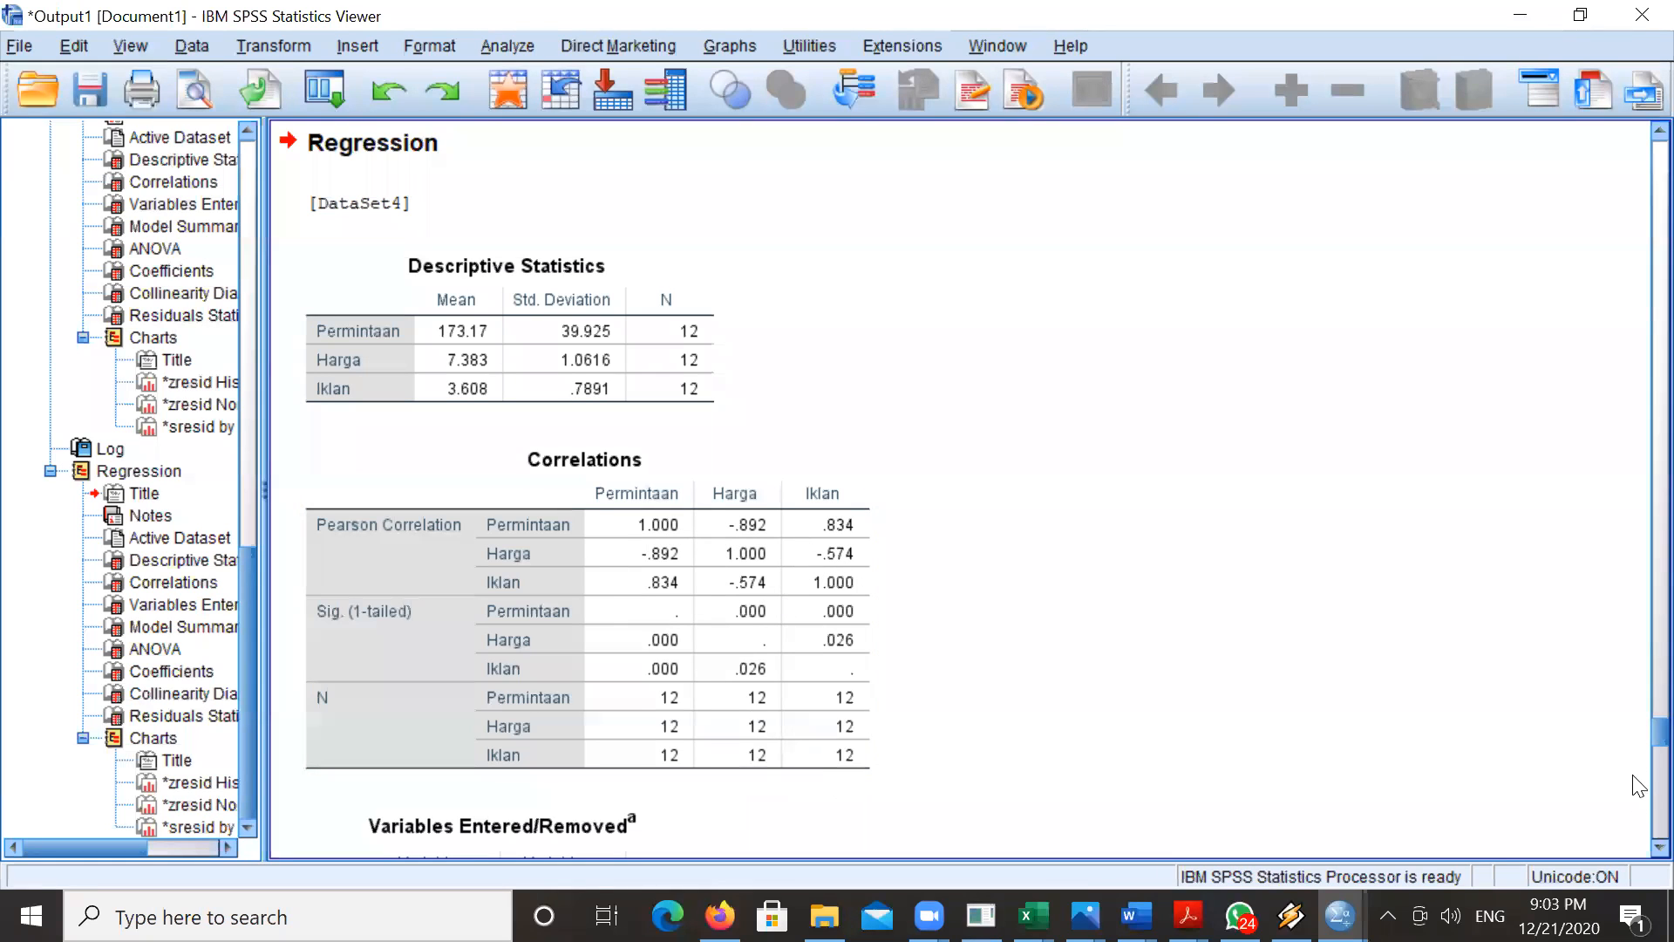
click(809, 558)
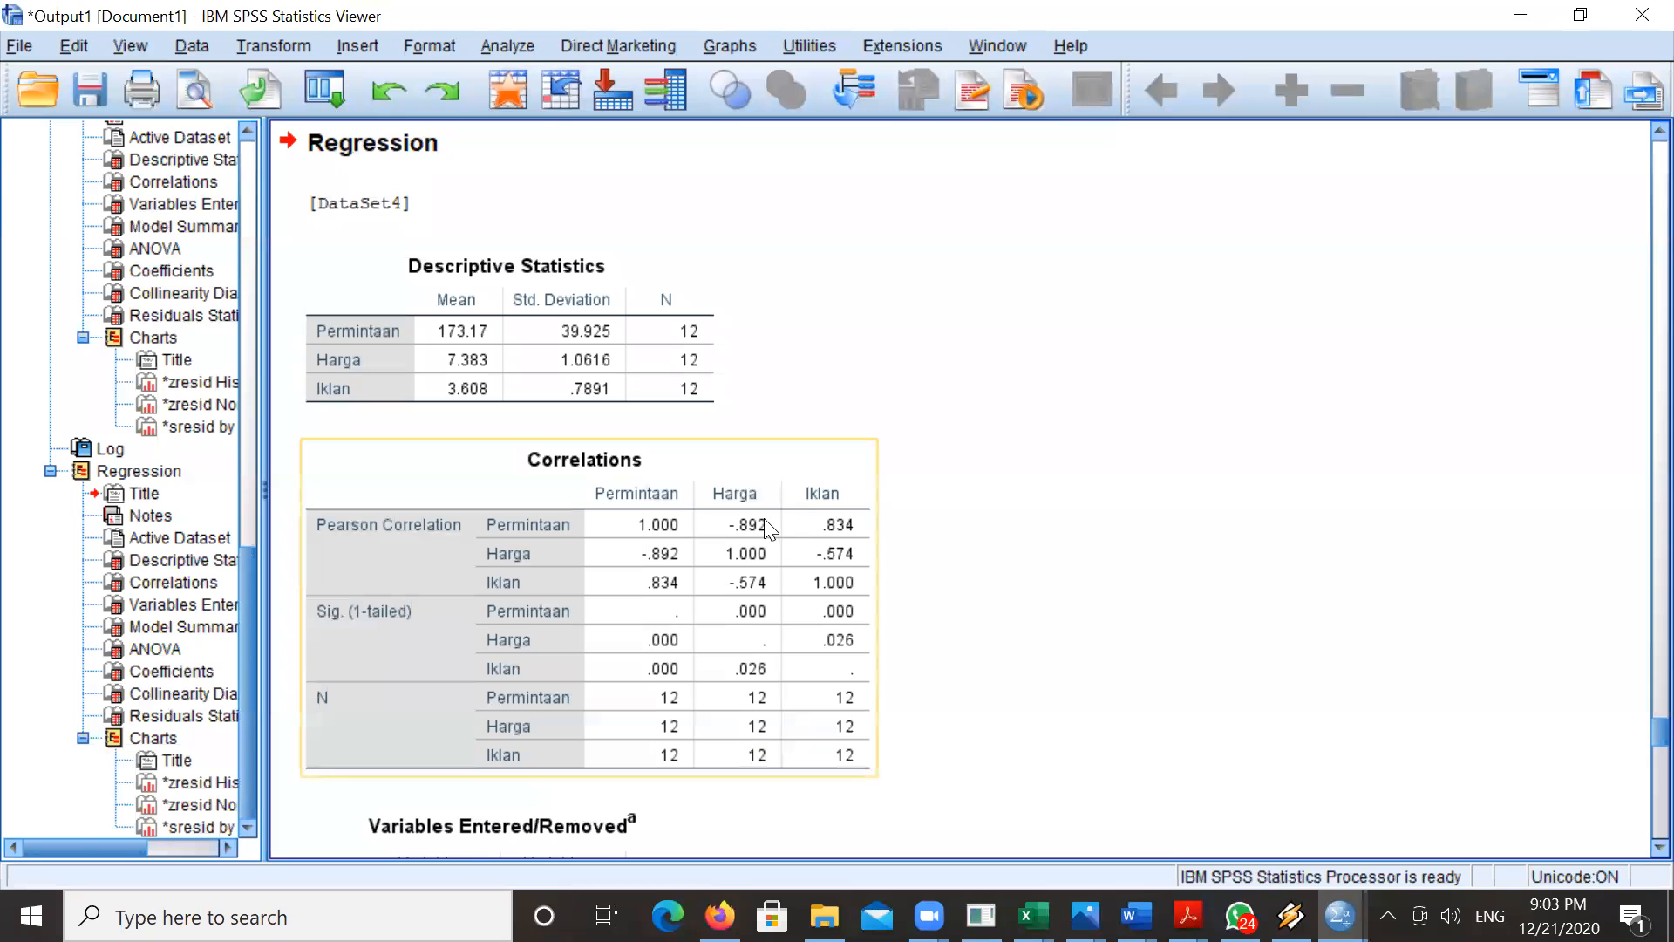
click(1492, 631)
scroll(1637, 784, down, 8)
click(555, 434)
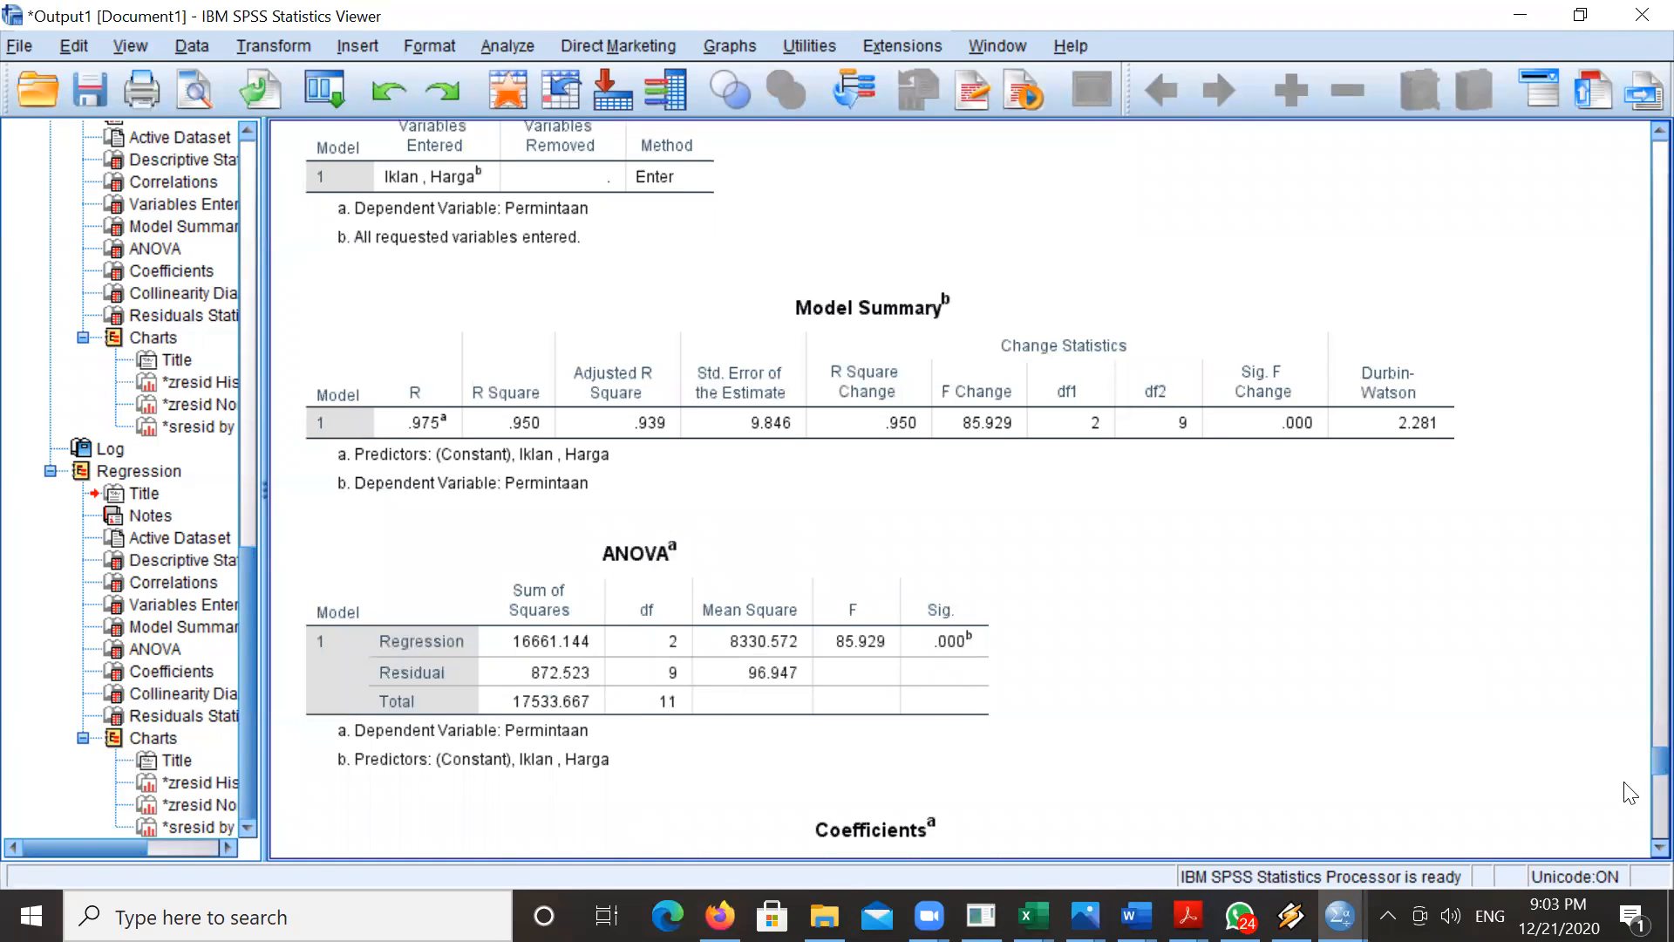
scroll(1635, 824, down, 5)
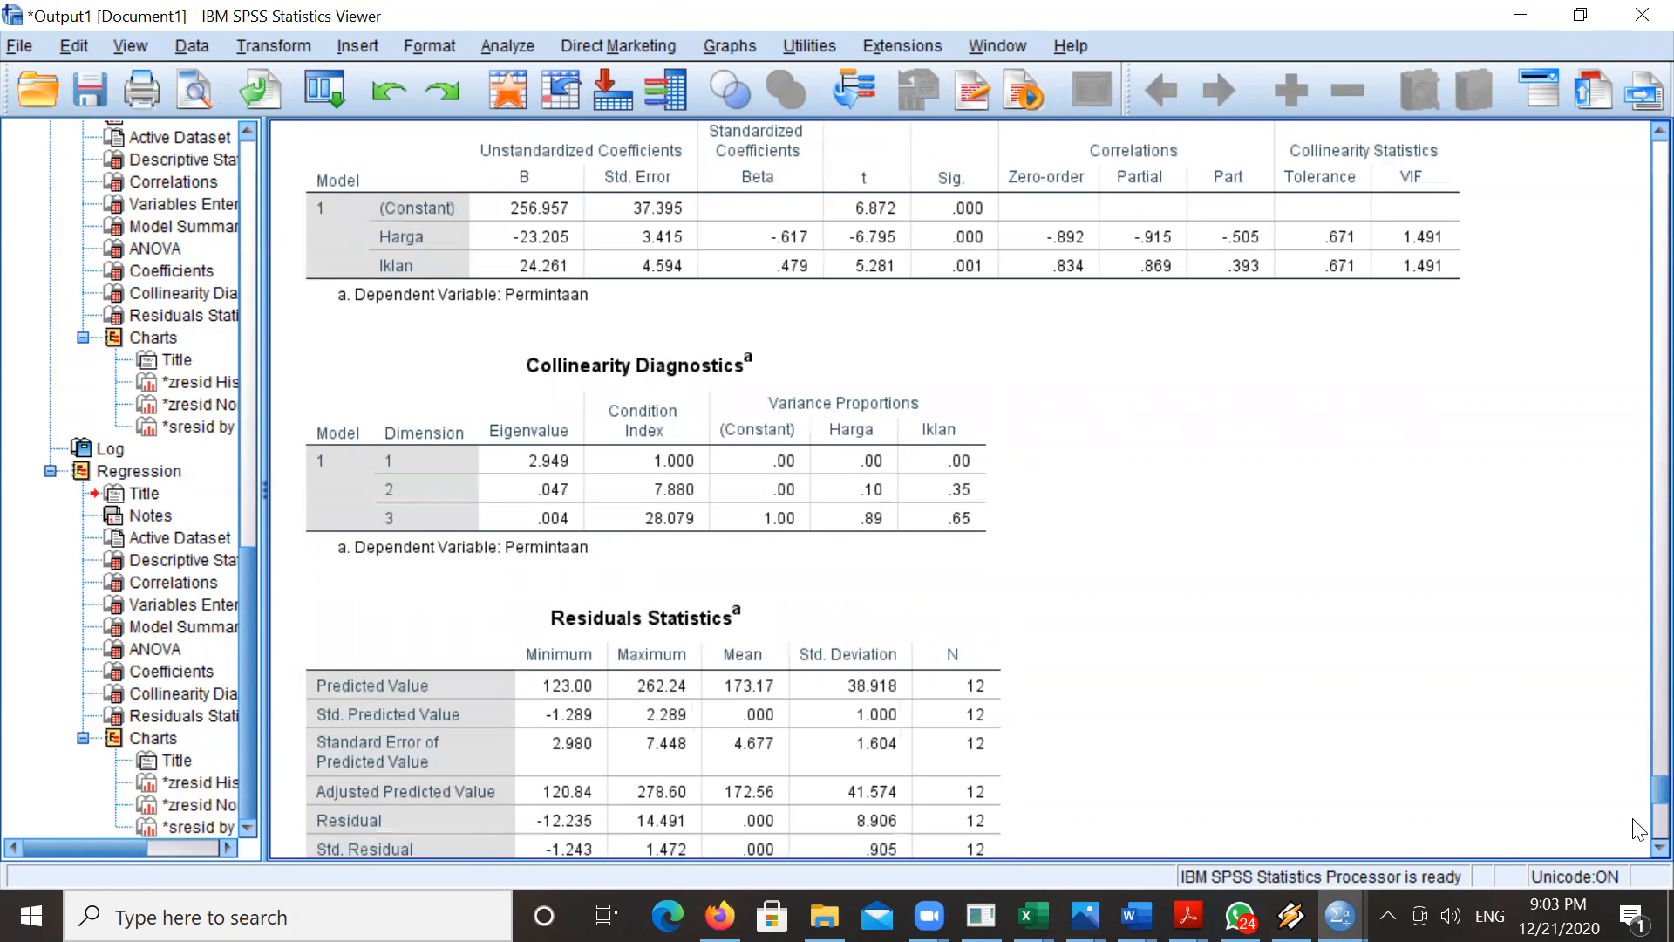
click(1354, 185)
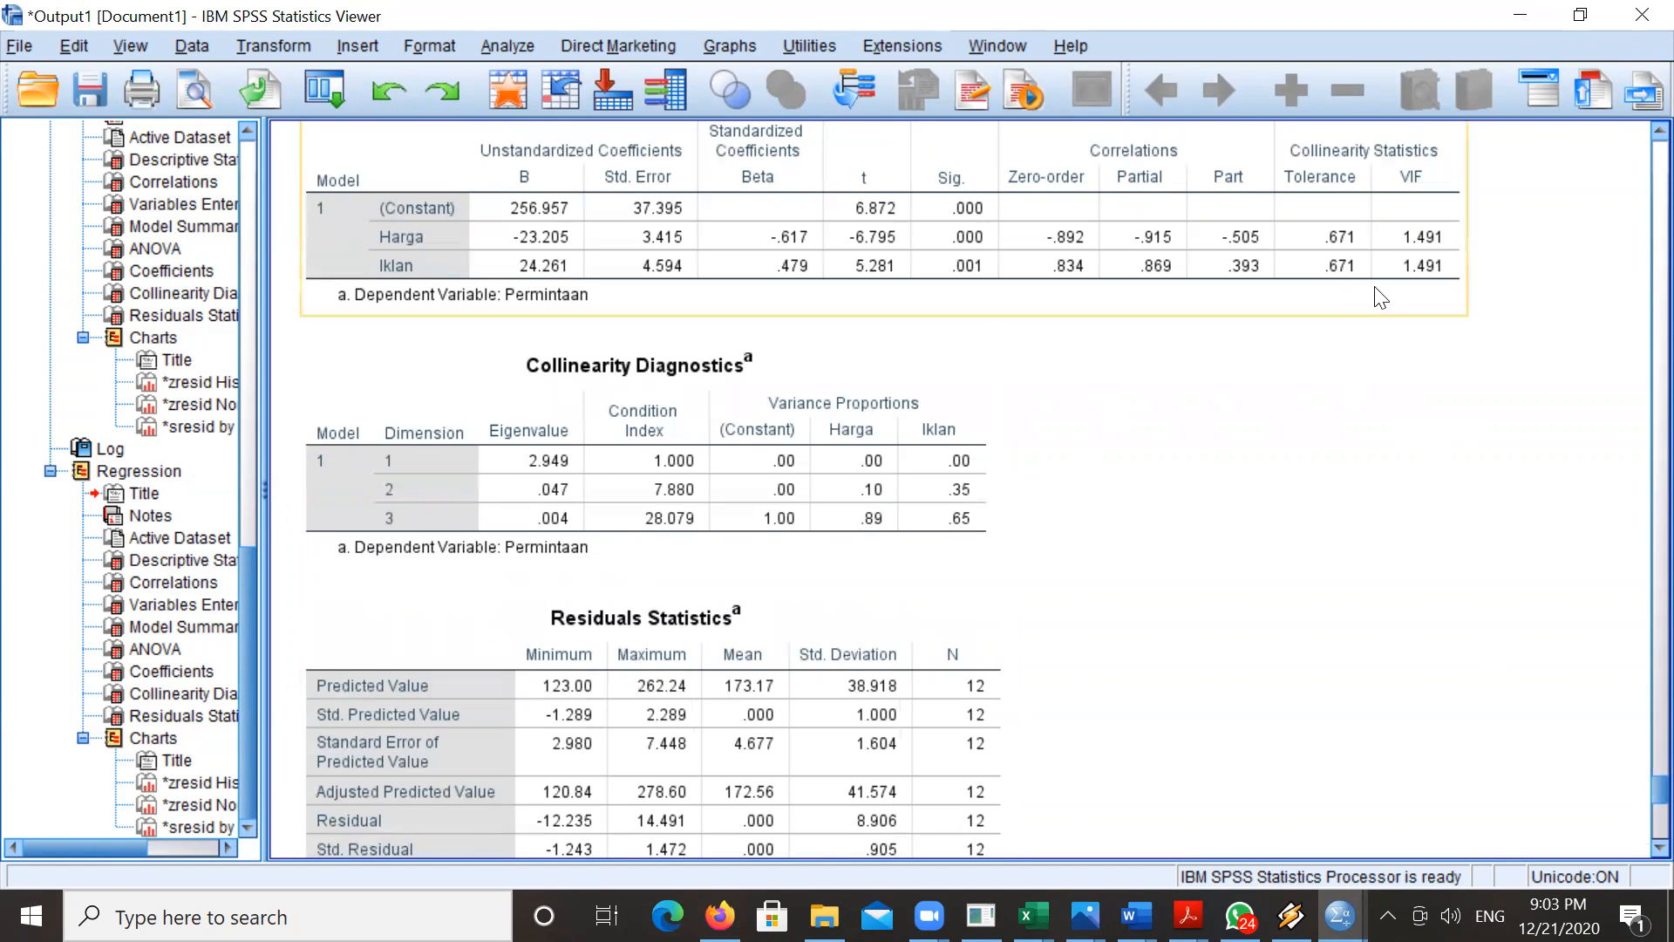
click(1635, 607)
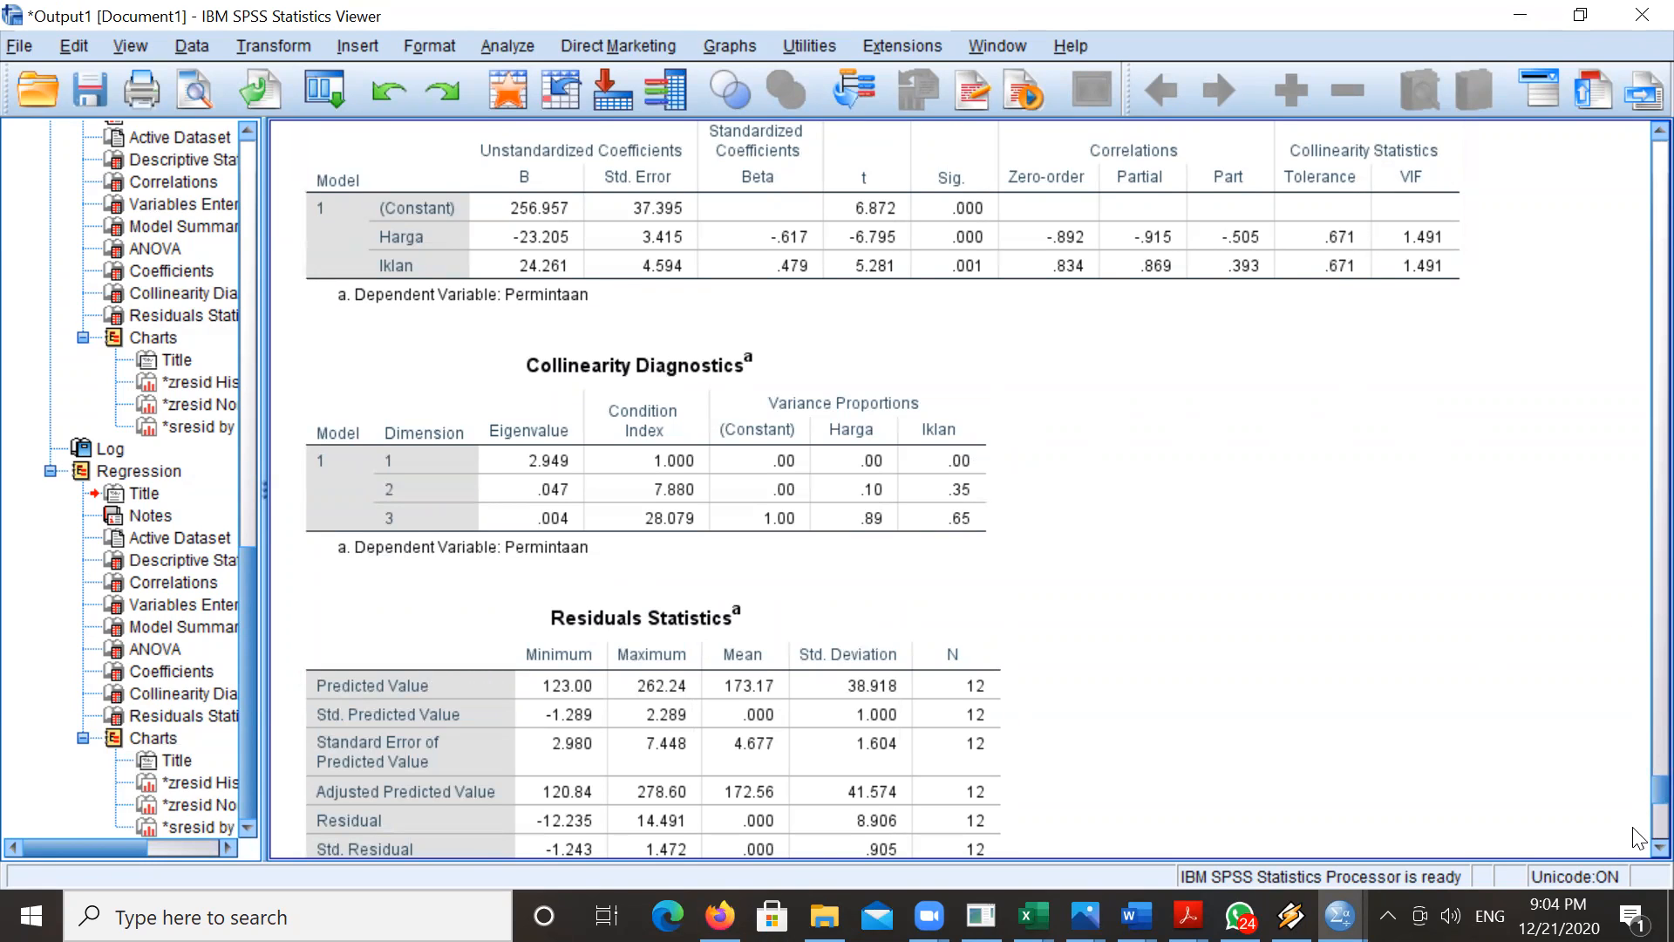
- Examine the residual histogram, normal P-P plot and scatterplot for Permintaan to judge normality and heteroscedasticity
click(1659, 823)
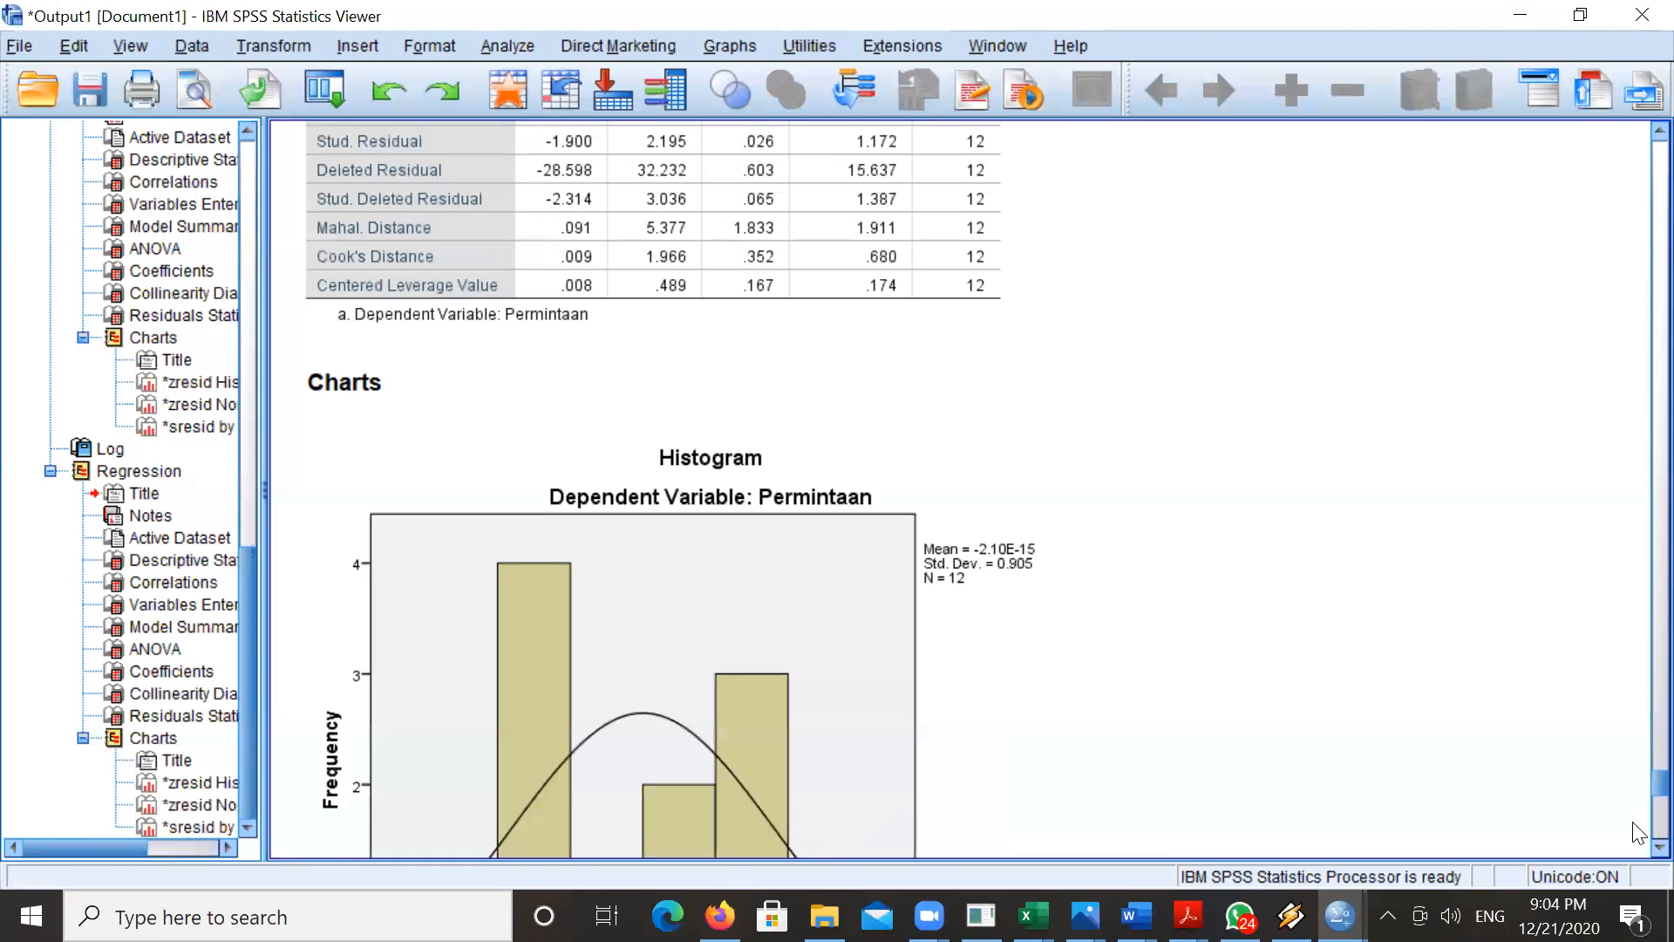
scroll(1632, 842, down, 3)
scroll(1632, 843, down, 15)
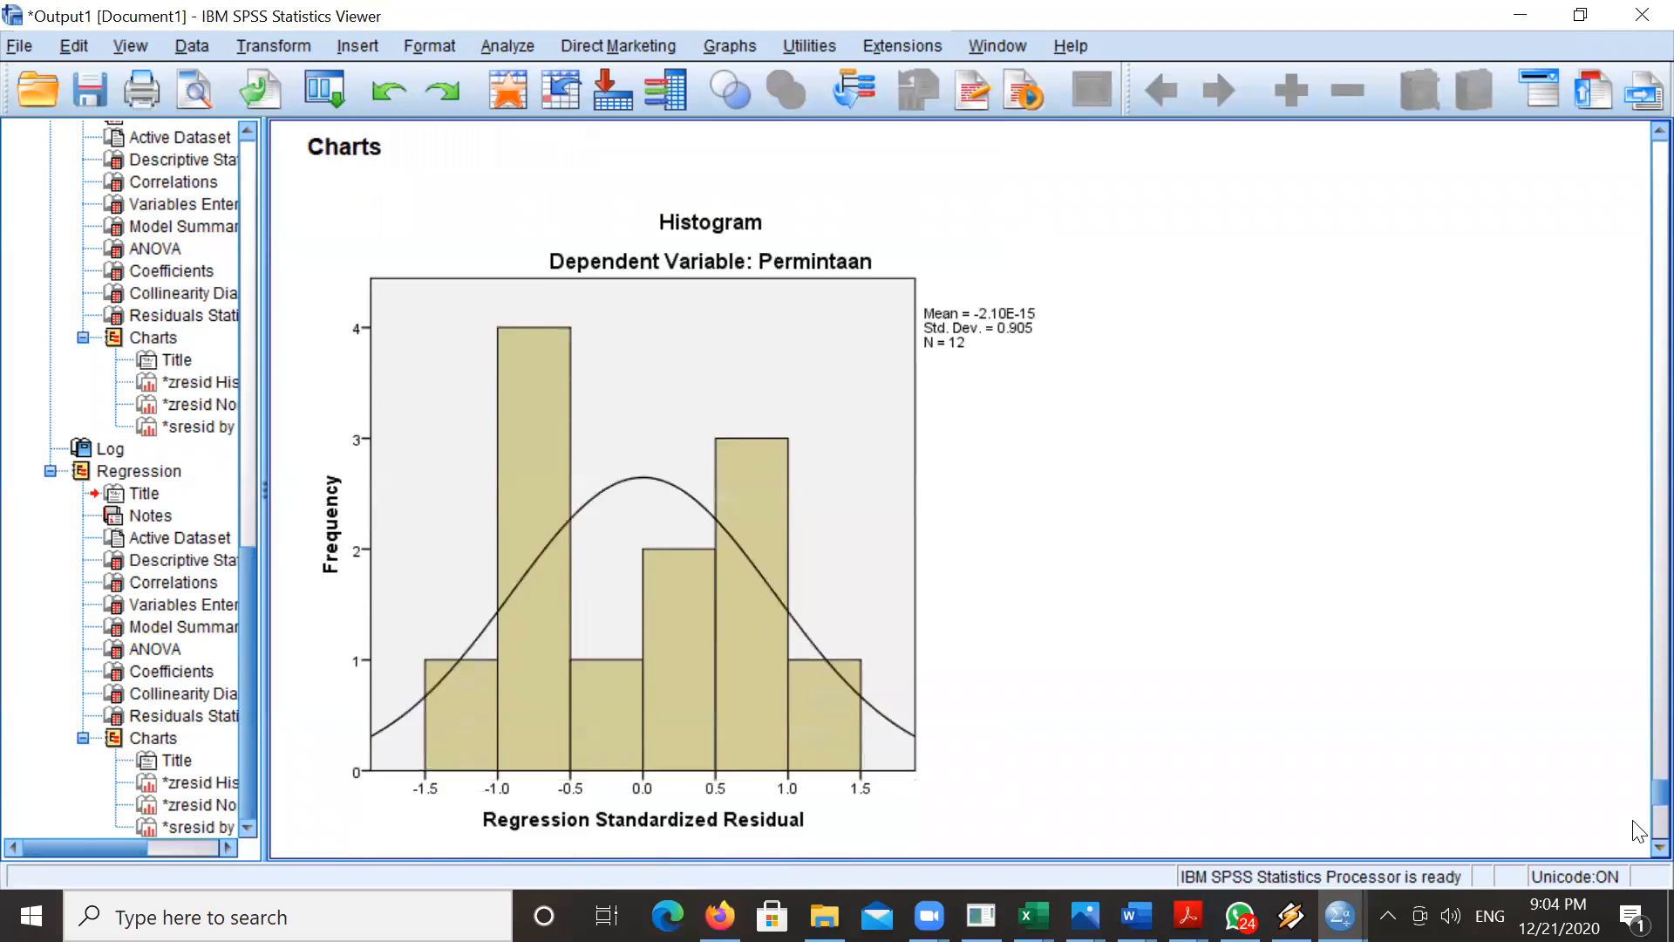
click(939, 523)
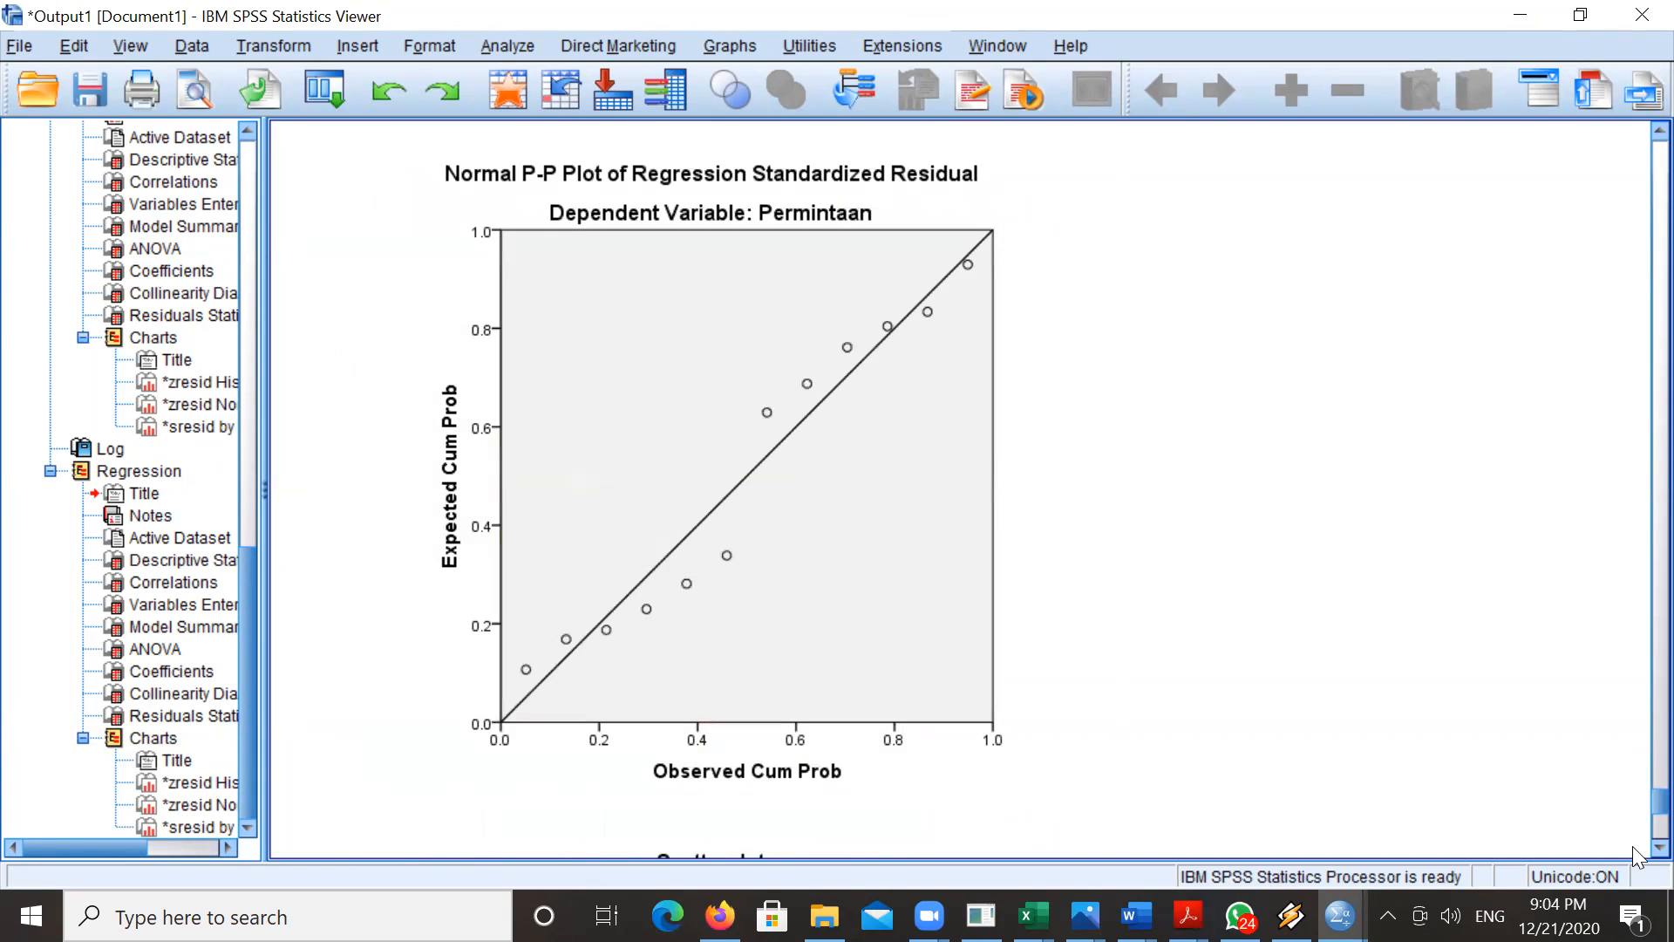
scroll(1637, 839, down, 10)
click(963, 703)
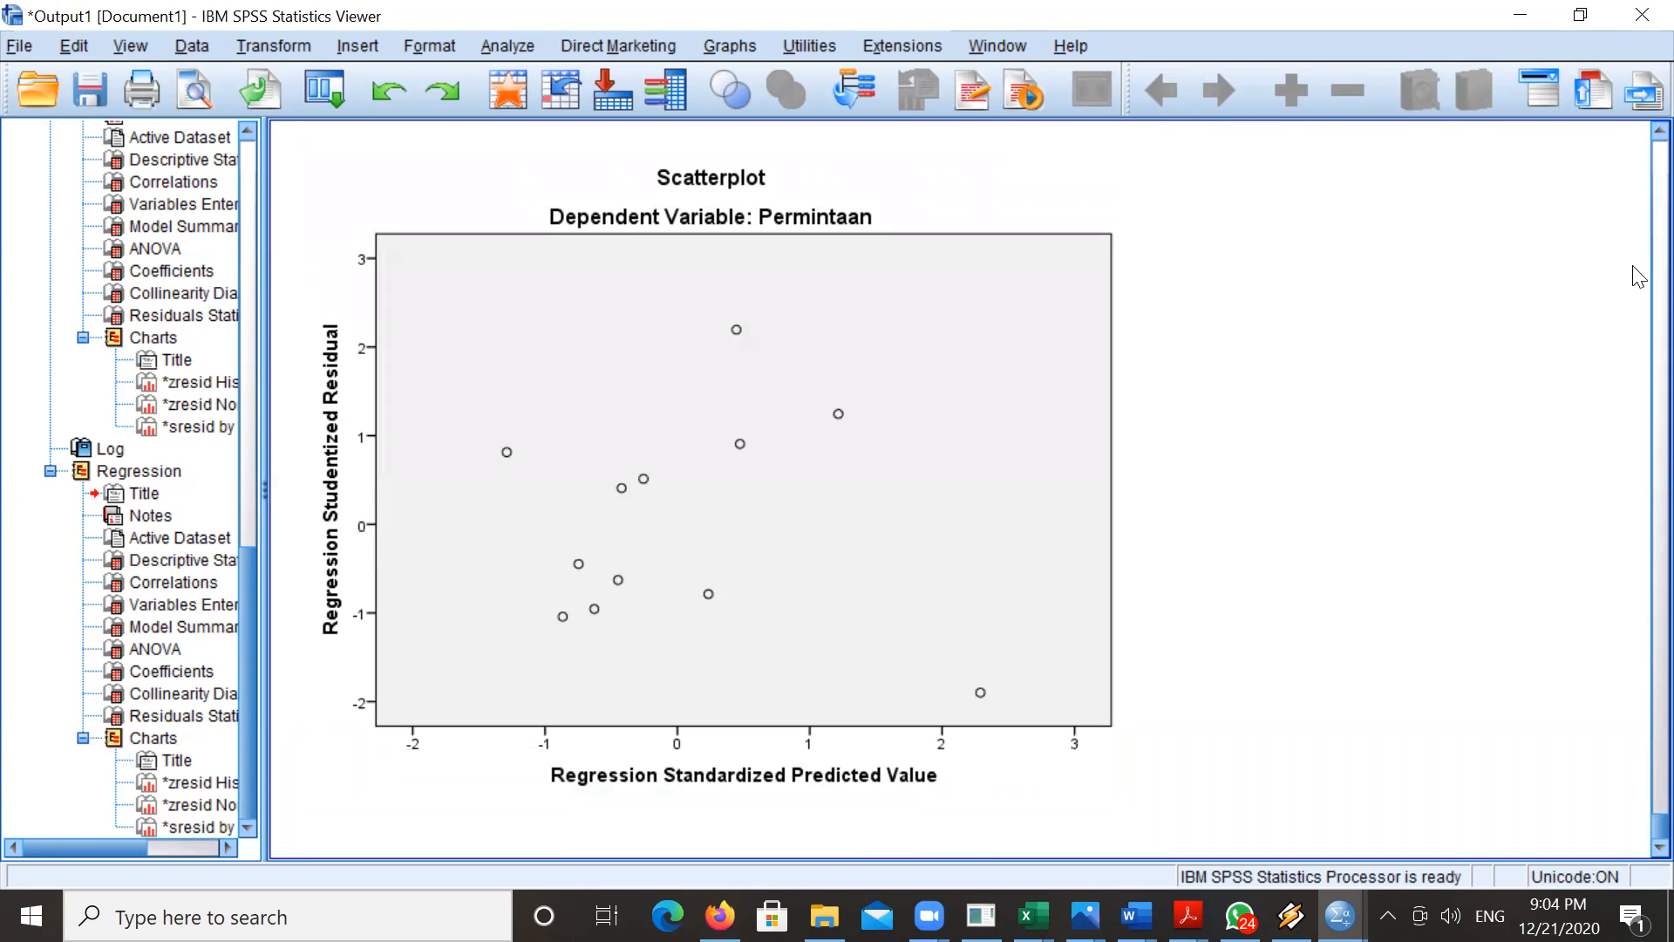
- Review the ANOVA and coefficients tables of the Permintaan regression, followed by the collinearity diagnostics and residuals statistics
scroll(1638, 275, up, 20)
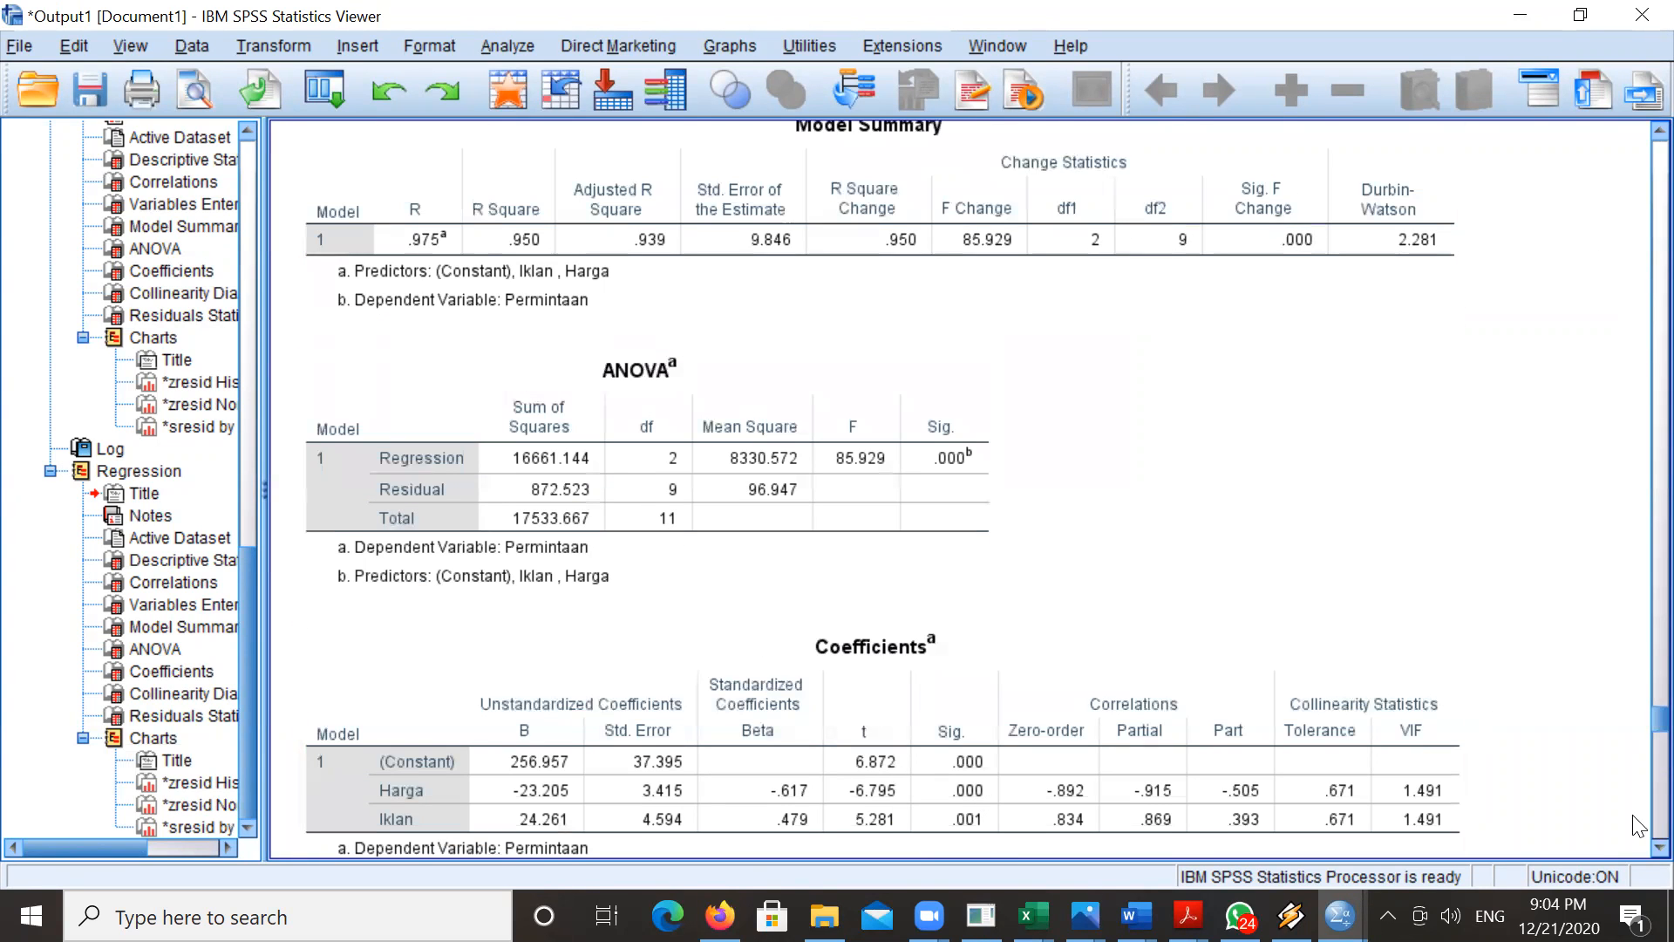
scroll(1637, 848, down, 3)
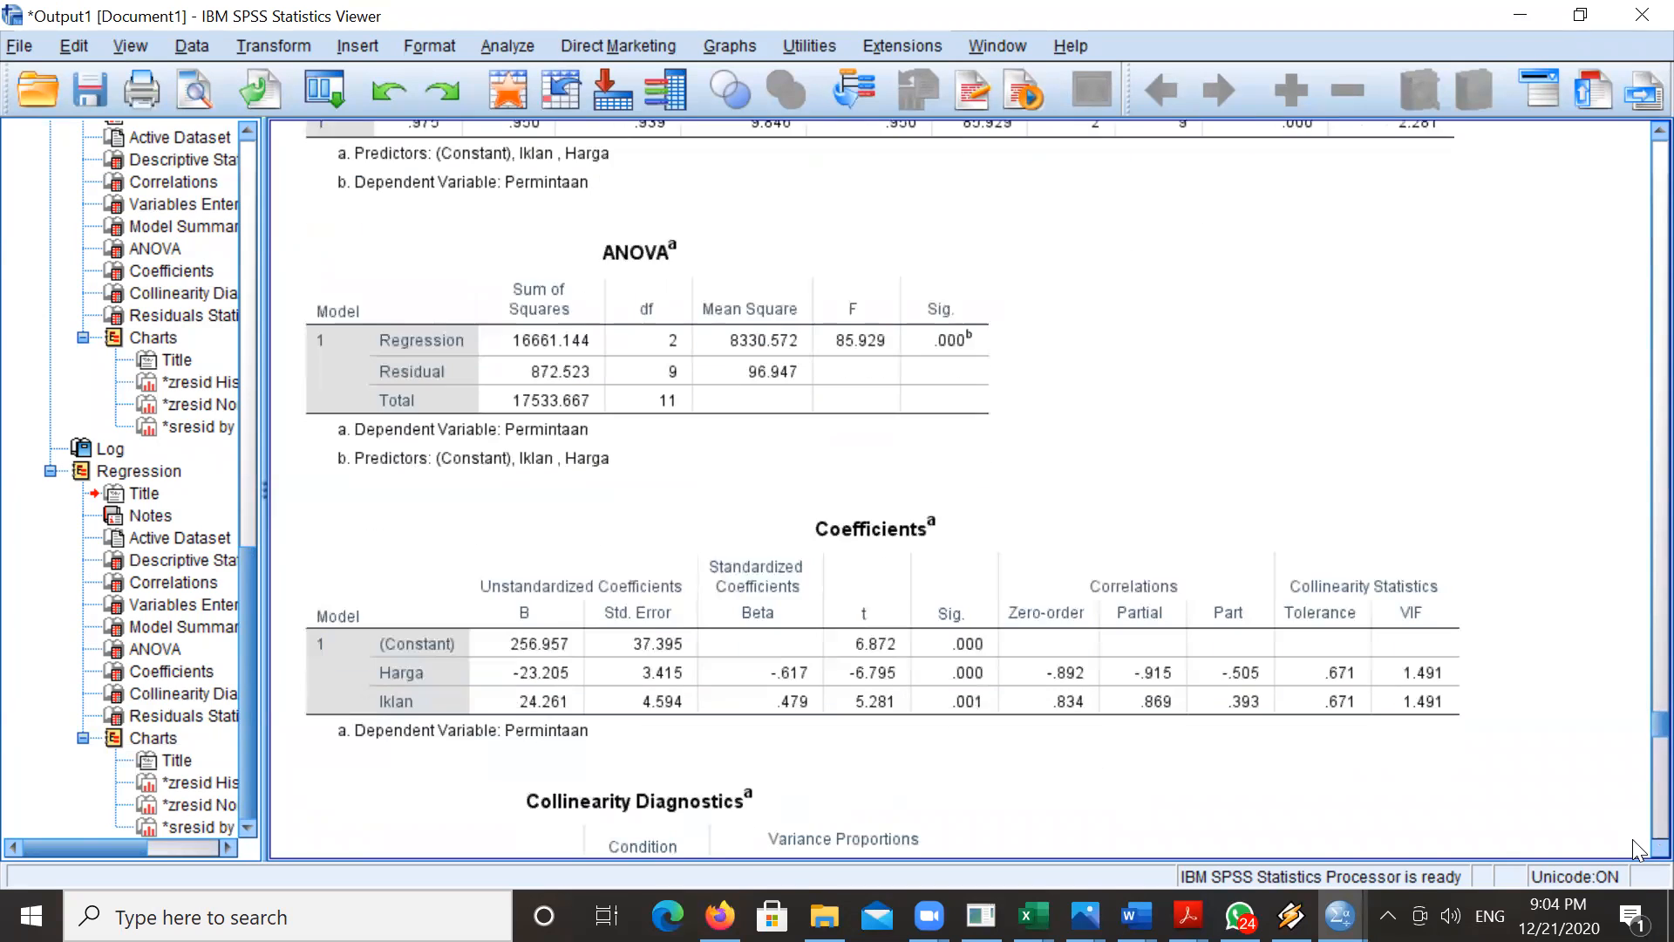
click(510, 680)
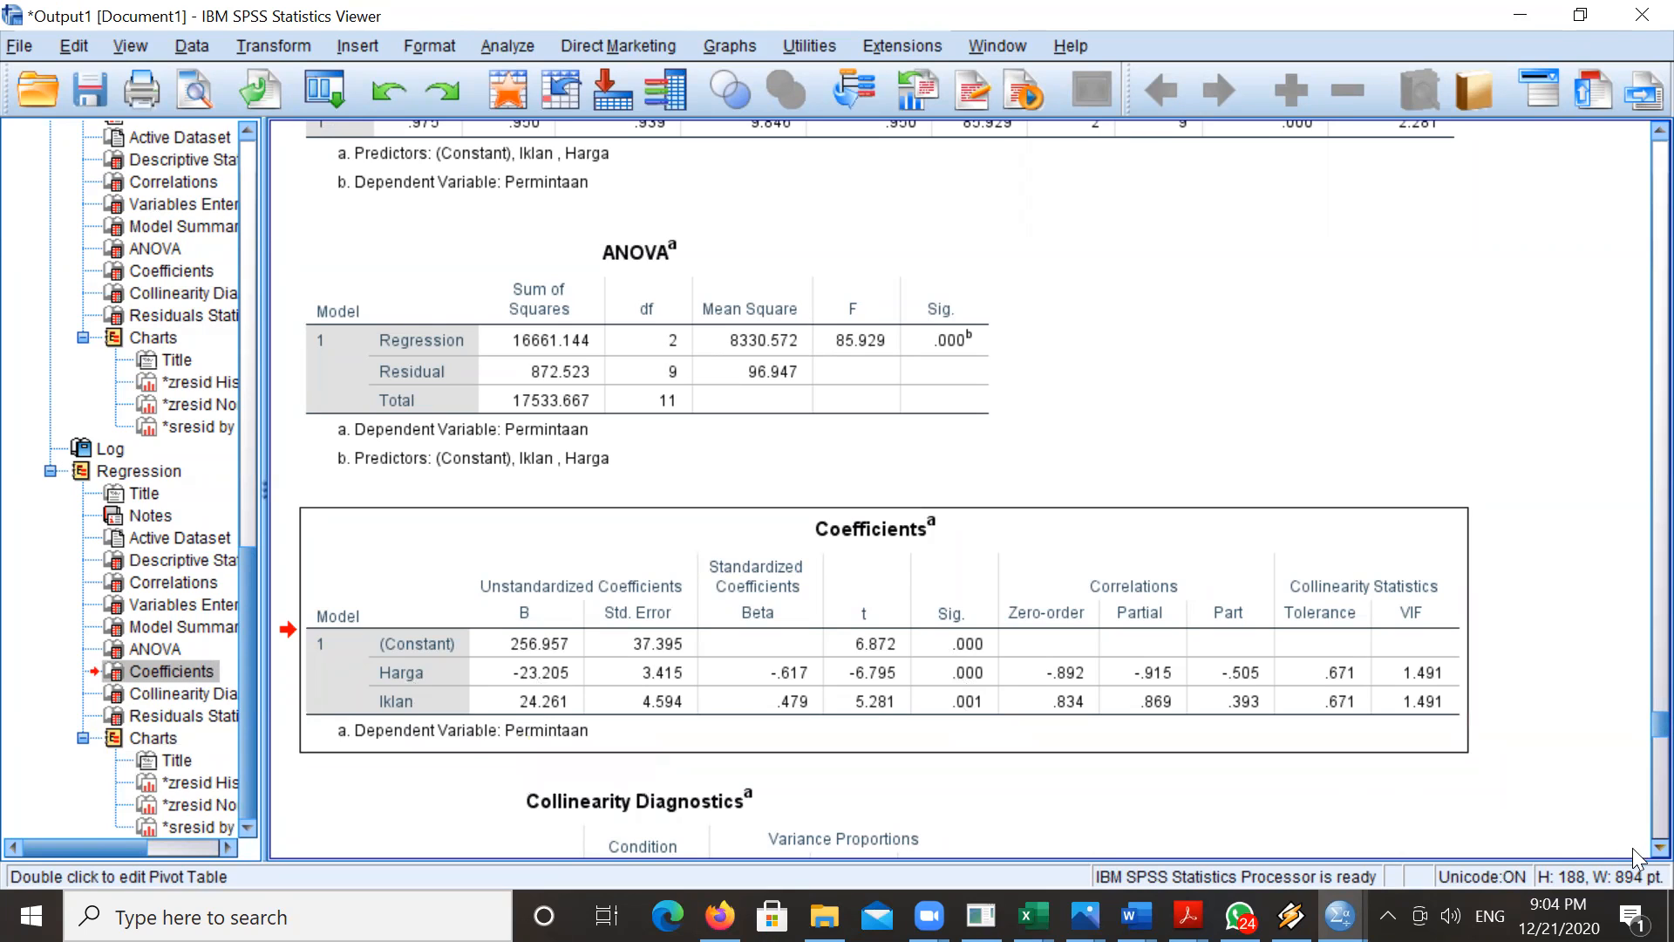
scroll(1634, 856, down, 4)
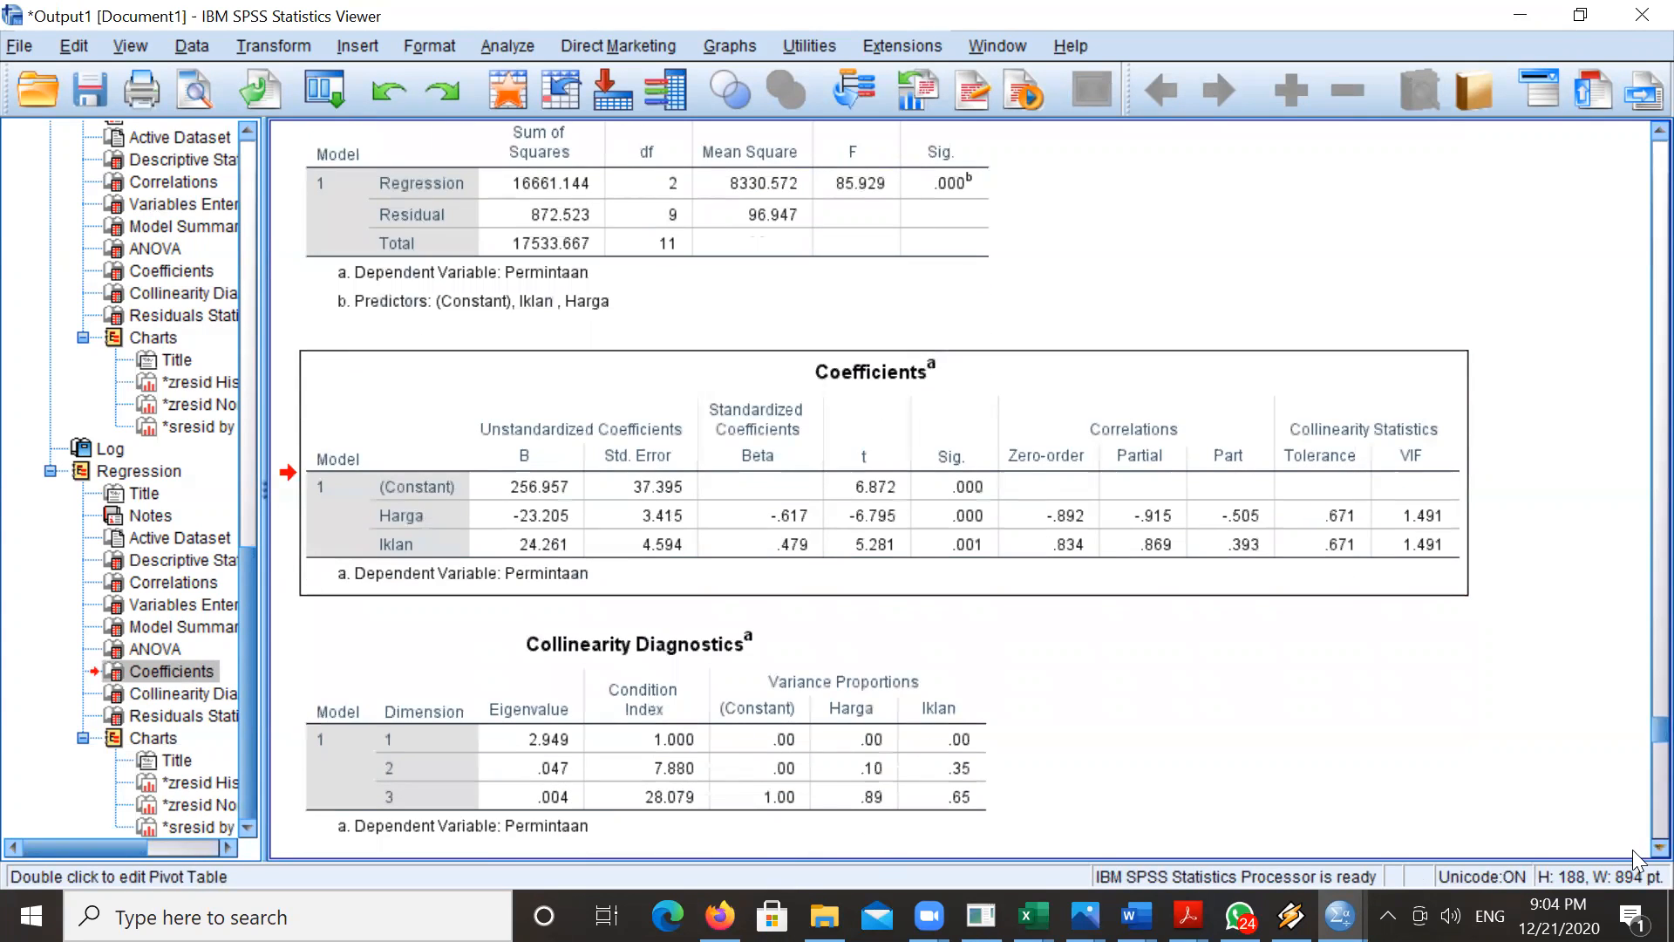
scroll(1636, 861, down, 3)
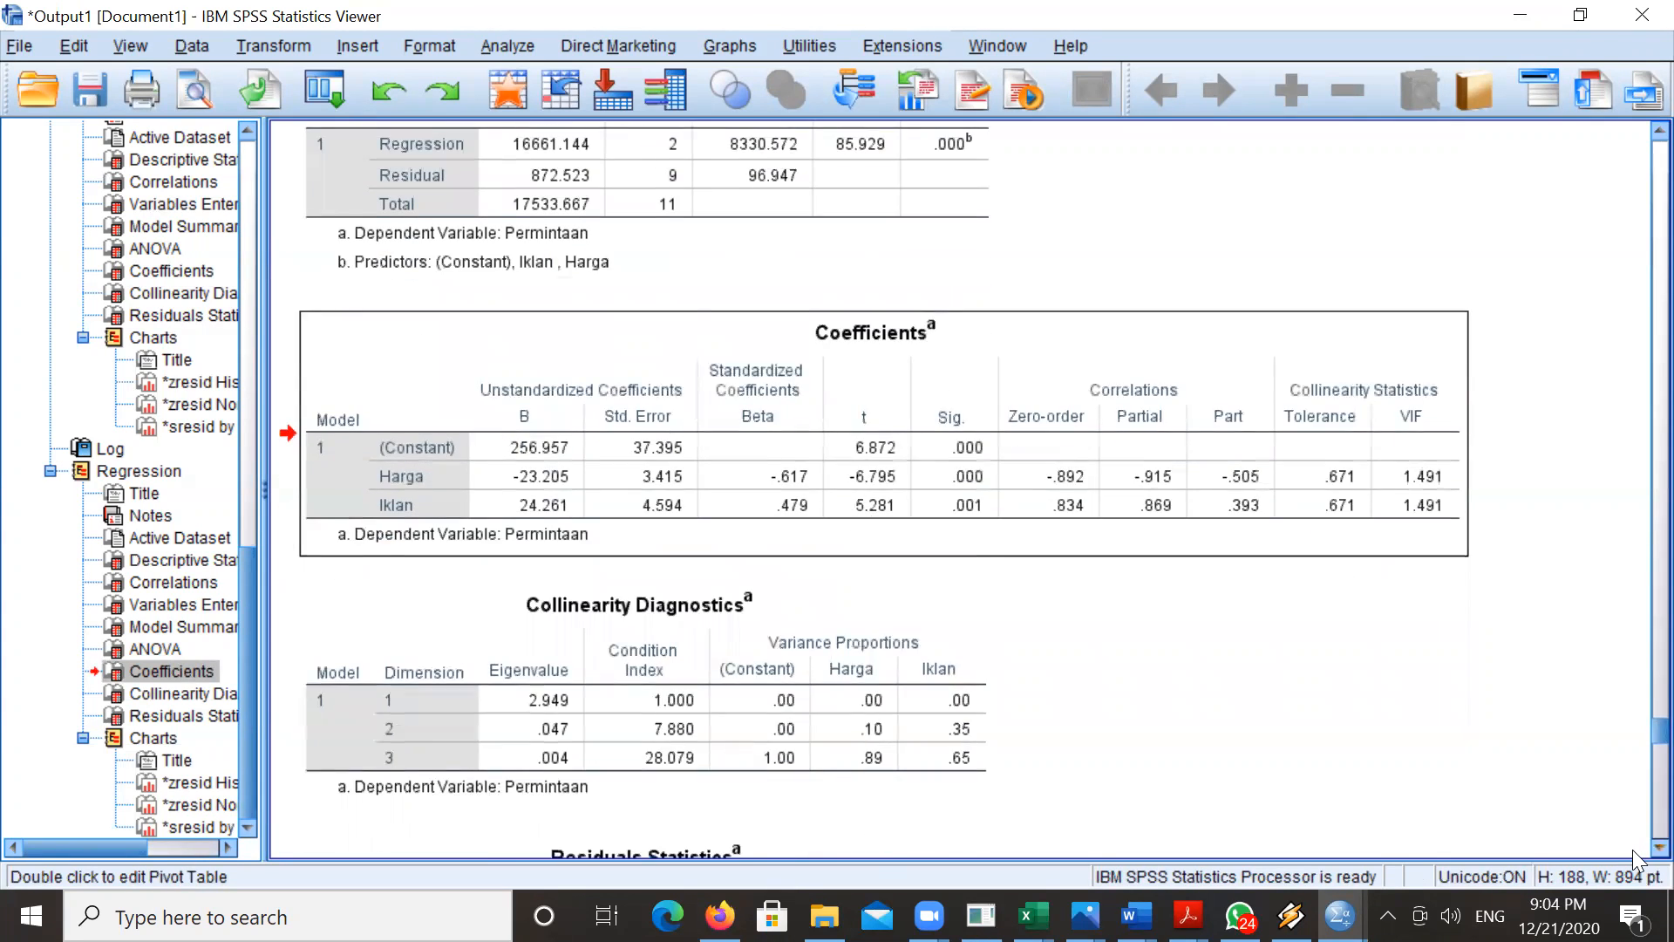
scroll(1634, 859, down, 7)
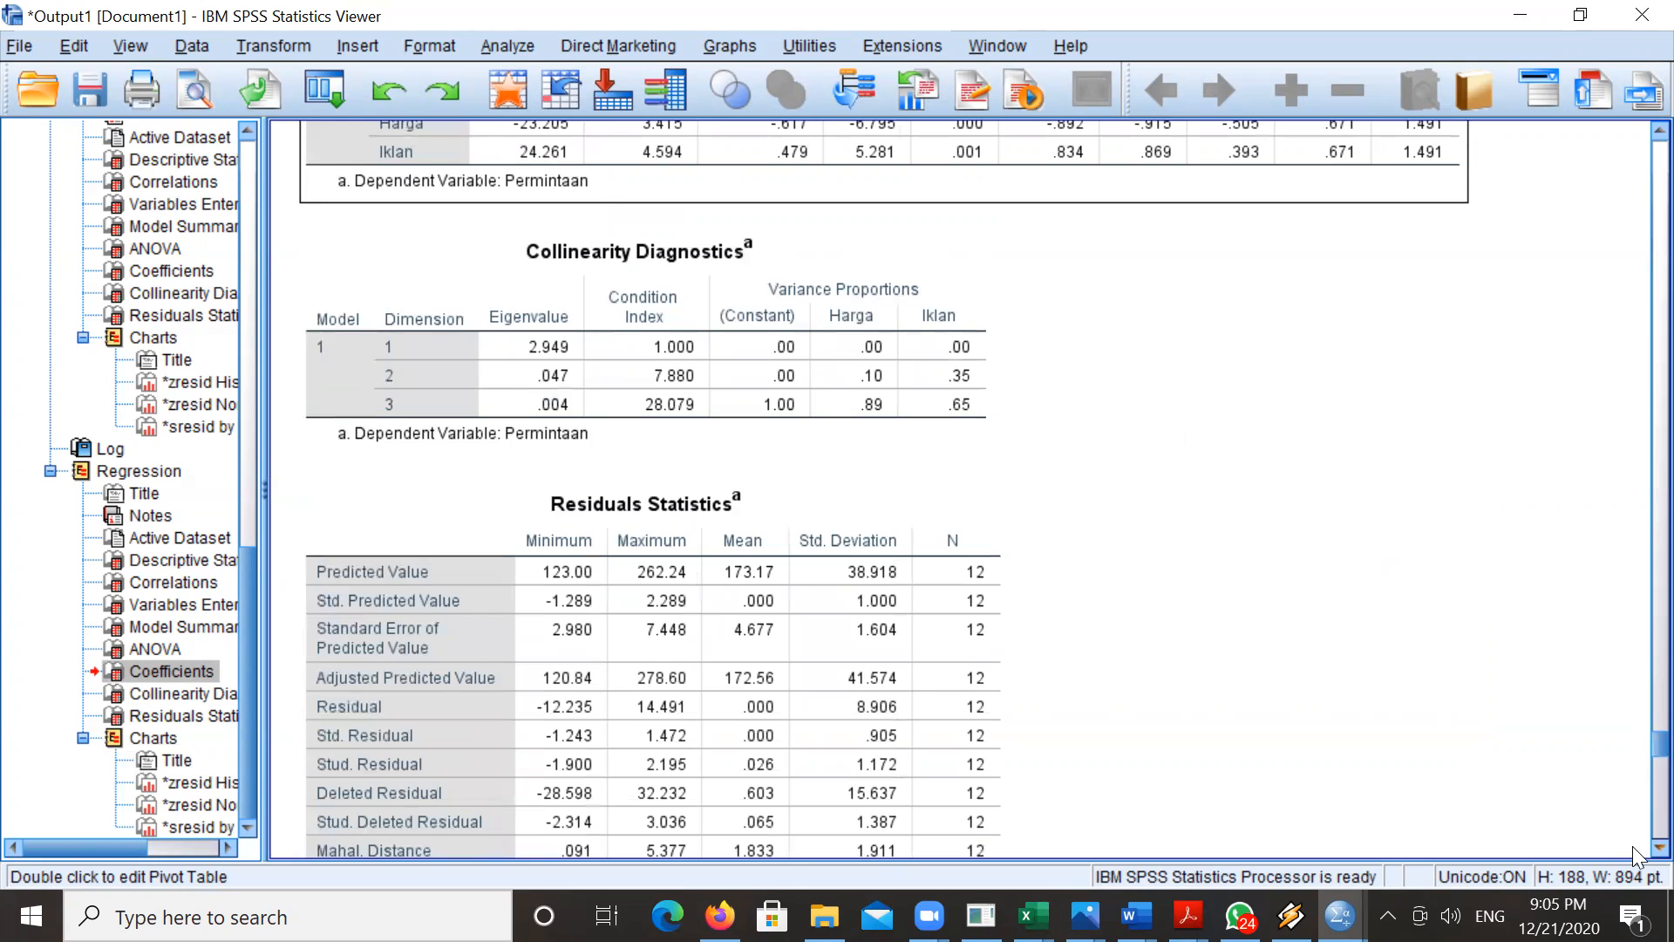
scroll(1637, 379, down, 6)
scroll(1637, 379, down, 3)
scroll(1637, 348, up, 20)
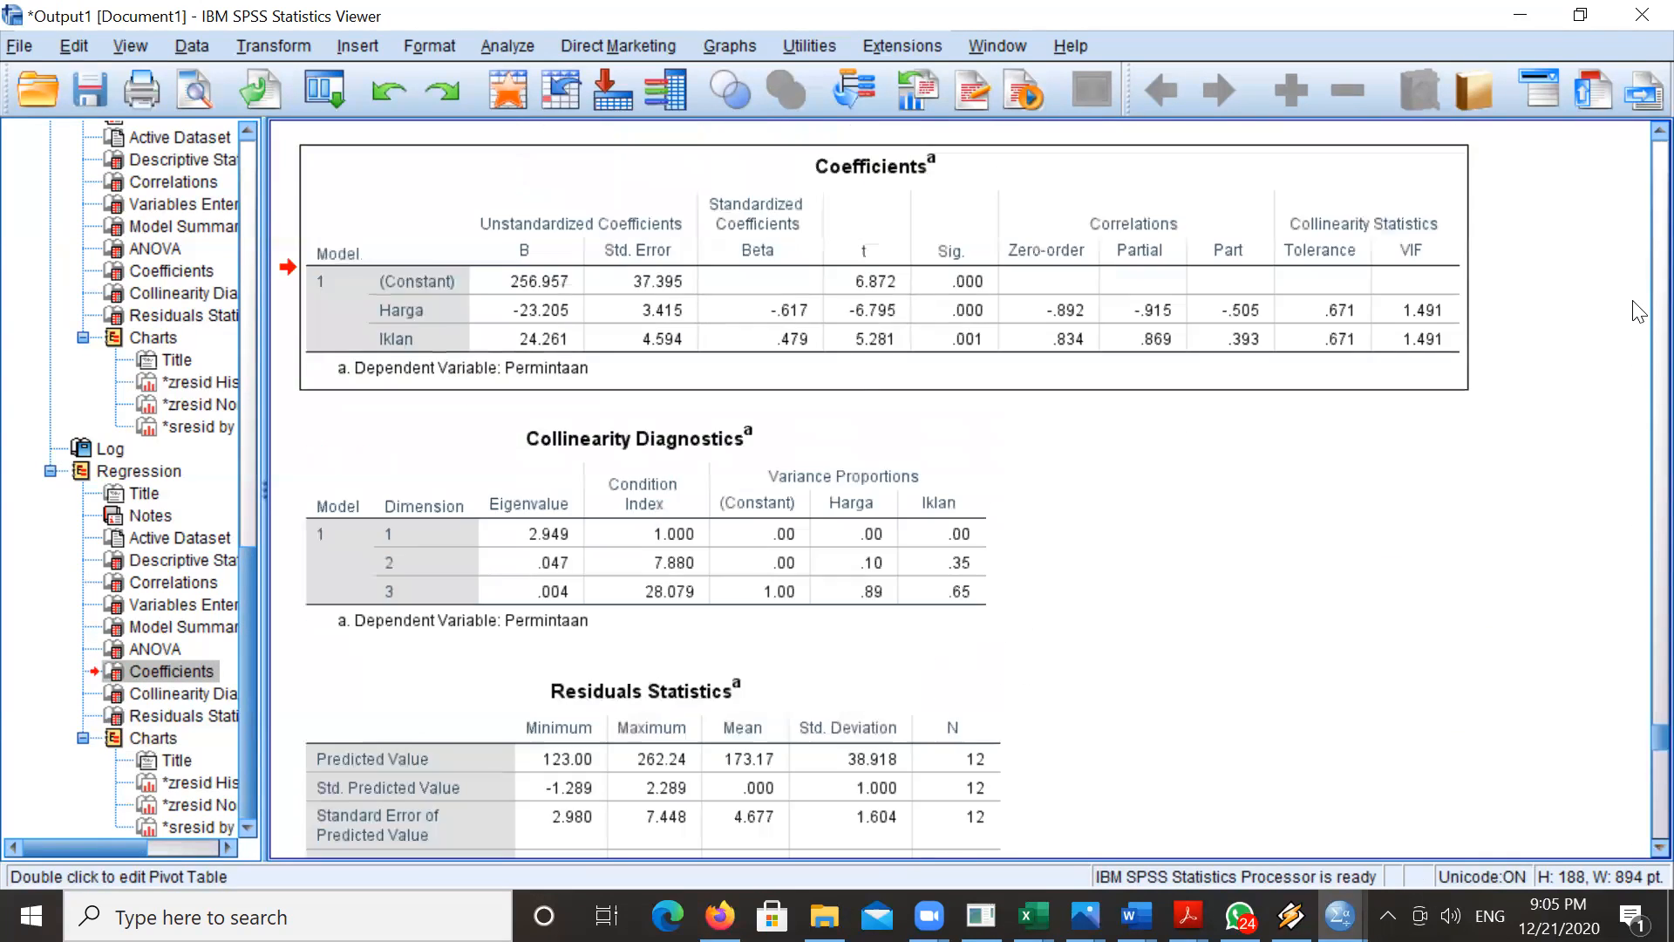